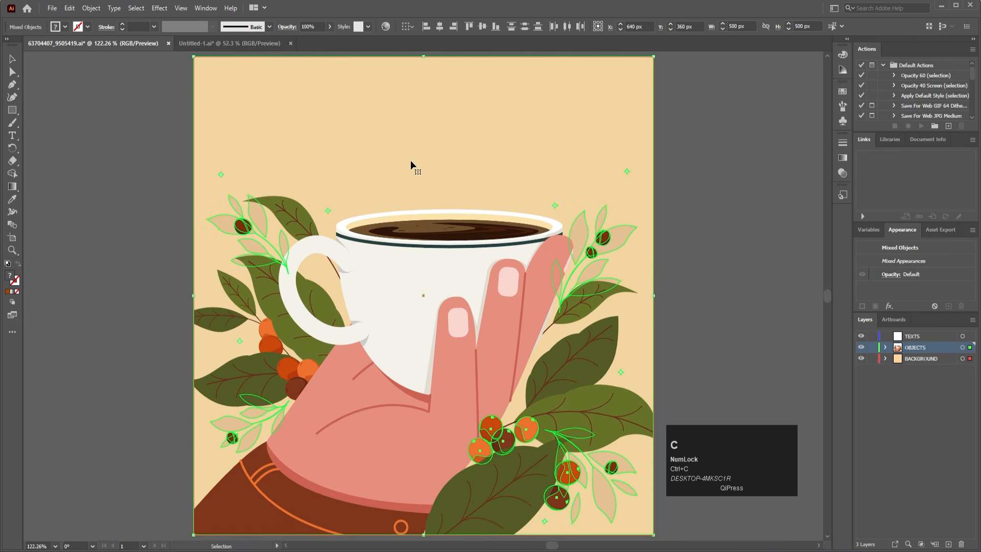
Paste the copied coffee cup illustration into the Untitled-1 document and move it to the middle of the artboard.
left_click(246, 42)
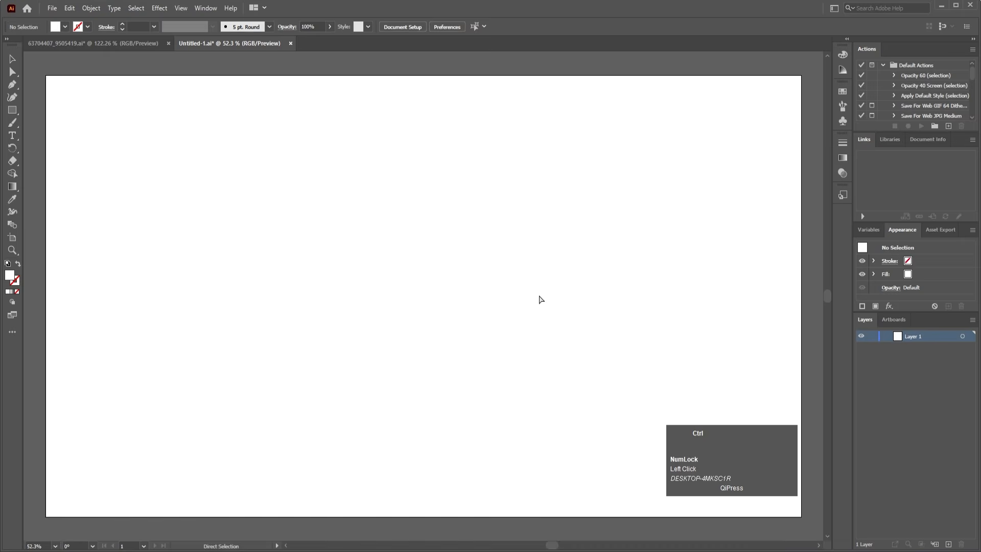
key("ctrl+shift+v")
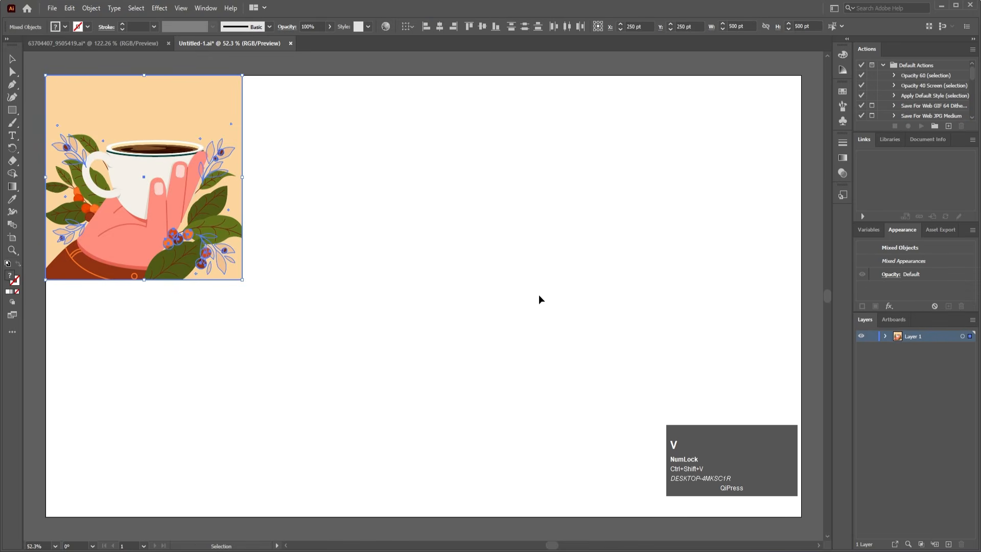
left_click_drag(113, 240, 419, 356)
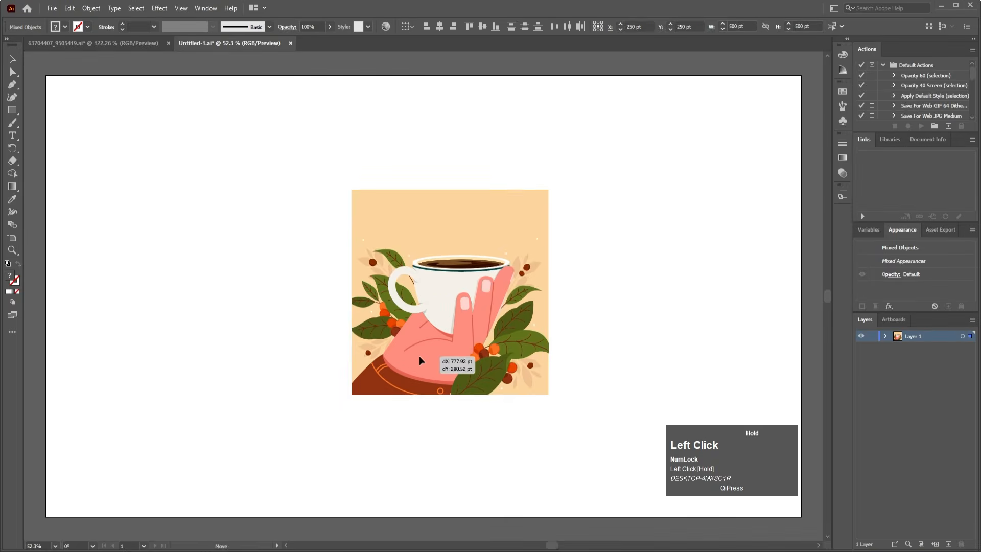
left_click(613, 261)
Release the clipping mask on the coffee cup illustration.
left_click(466, 295)
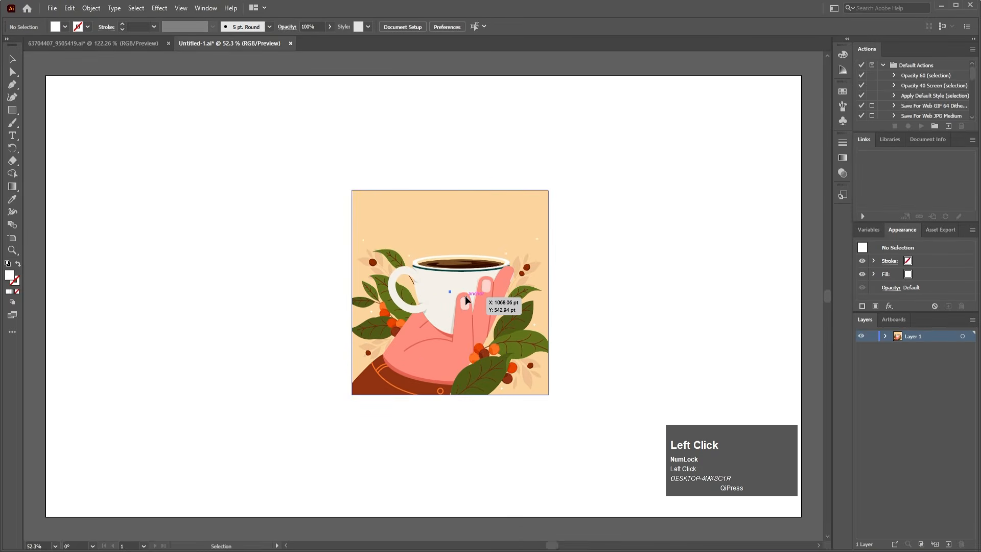
right_click(465, 296)
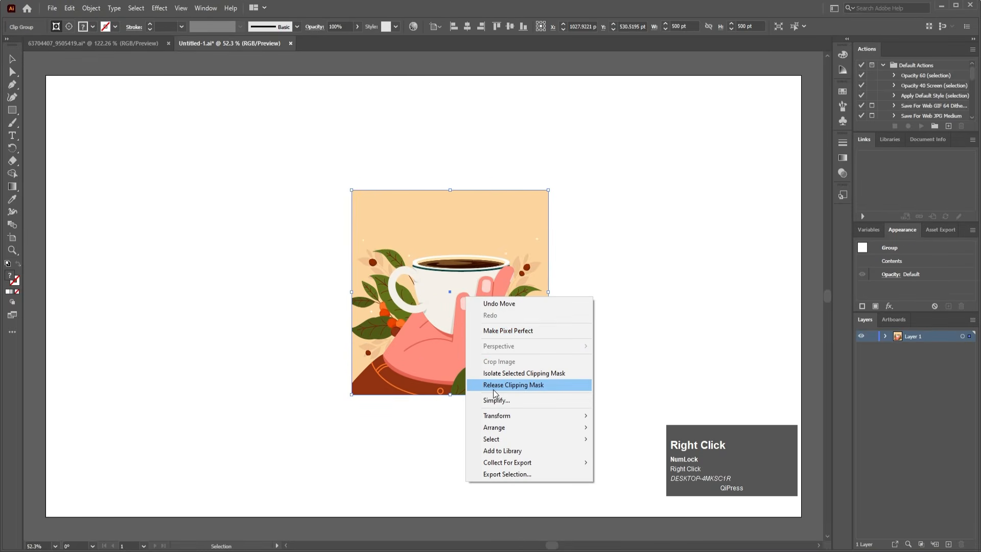
left_click(514, 385)
left_click(667, 322)
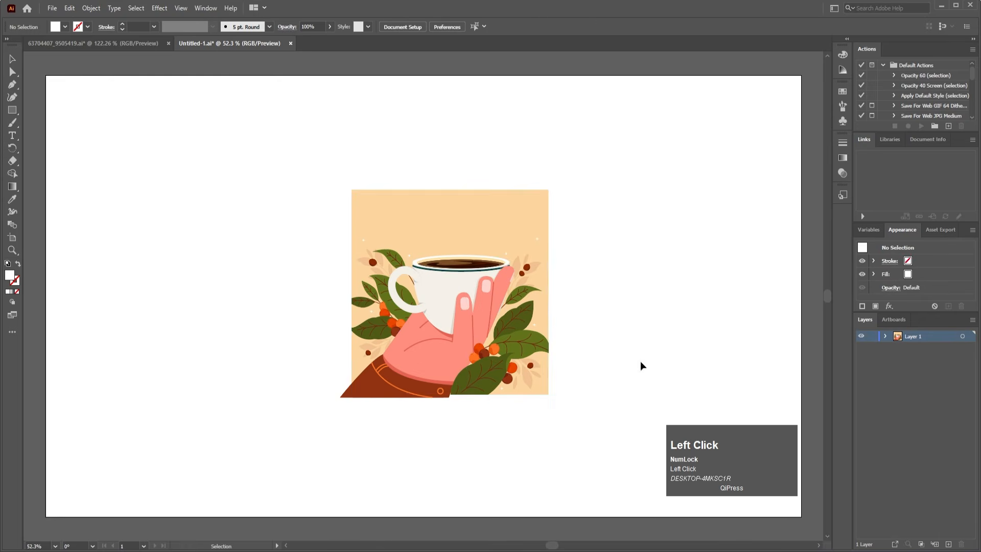
Transfer the beige background rectangle in place to a new layer and order that layer below Layer 1.
left_click(540, 219)
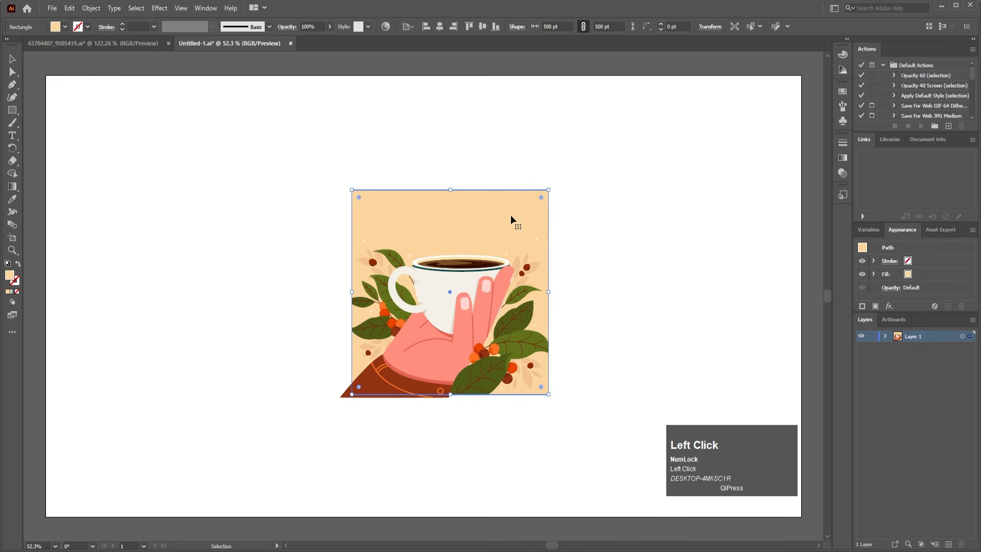
key("ctrl")
key("ctrl+x")
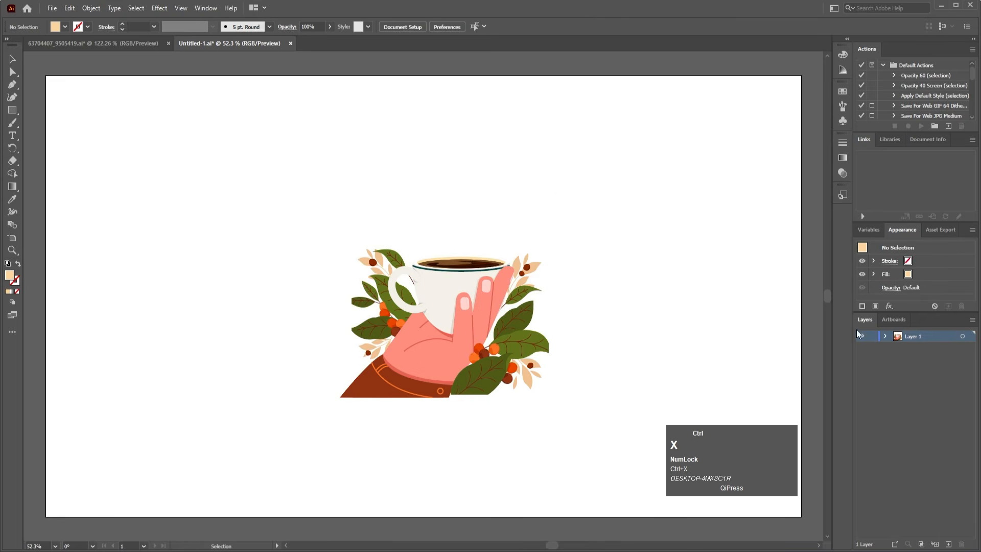
left_click(948, 544)
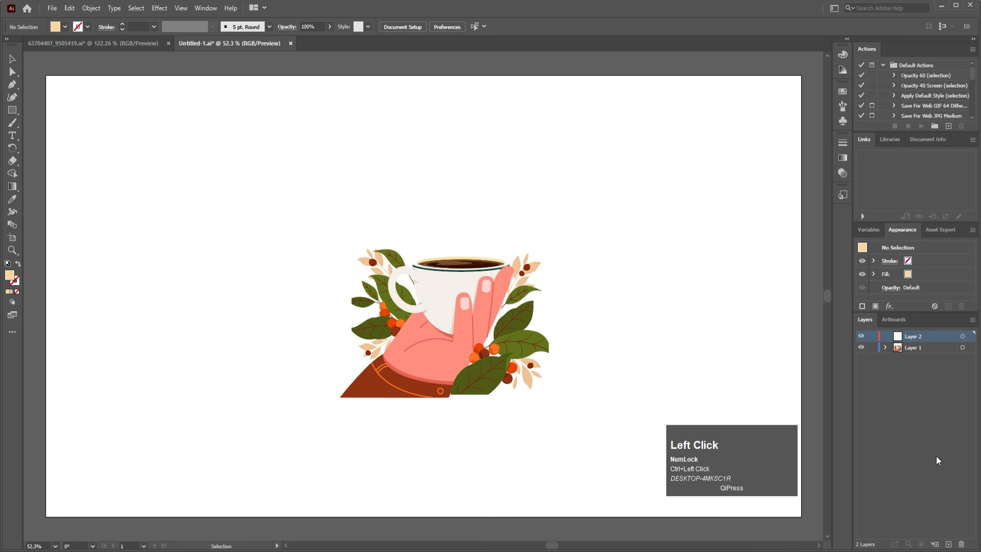
key("ctrl")
key("ctrl+shift+v")
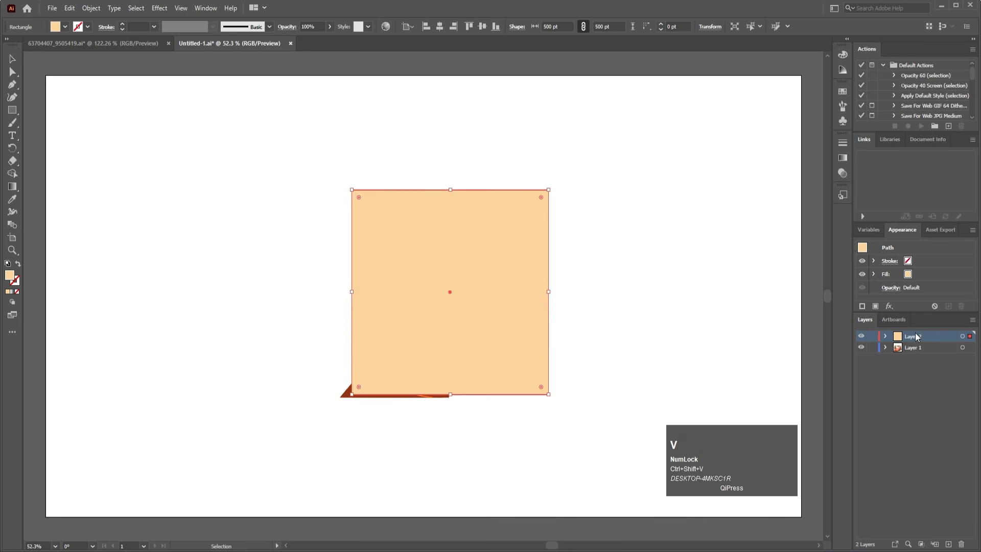
left_click(914, 389)
left_click_drag(915, 394, 918, 390)
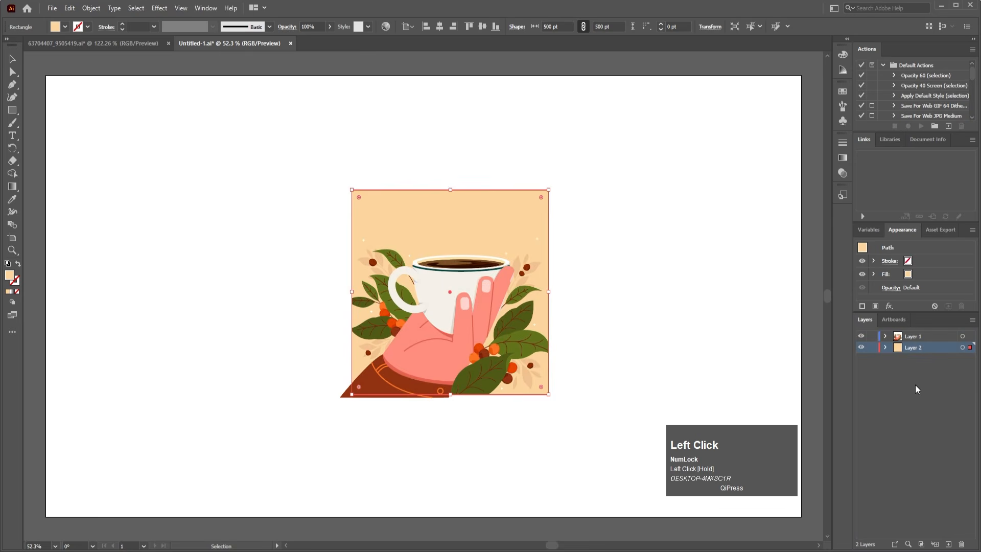
Rename the background rectangle's layer as BG.
double_click(914, 349)
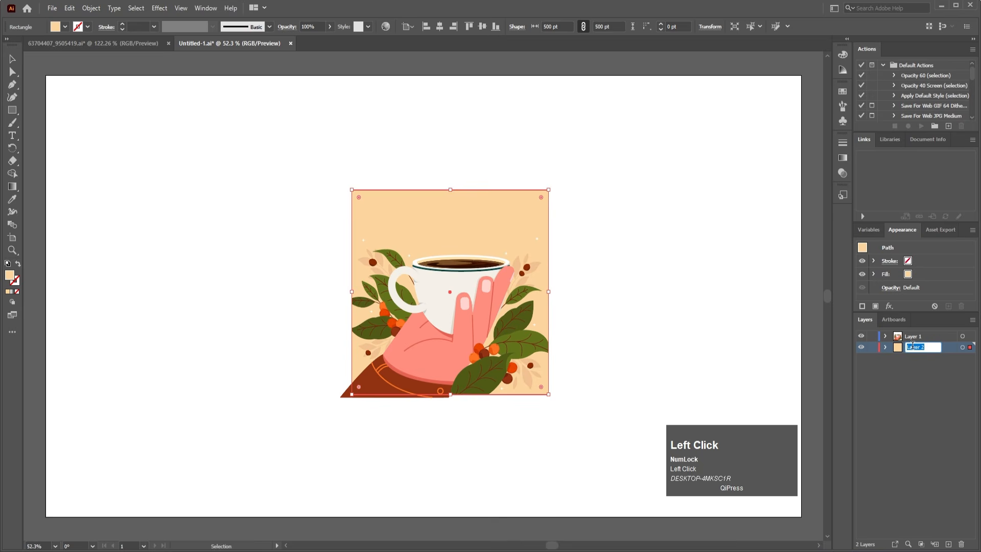
type("BG")
key("Return")
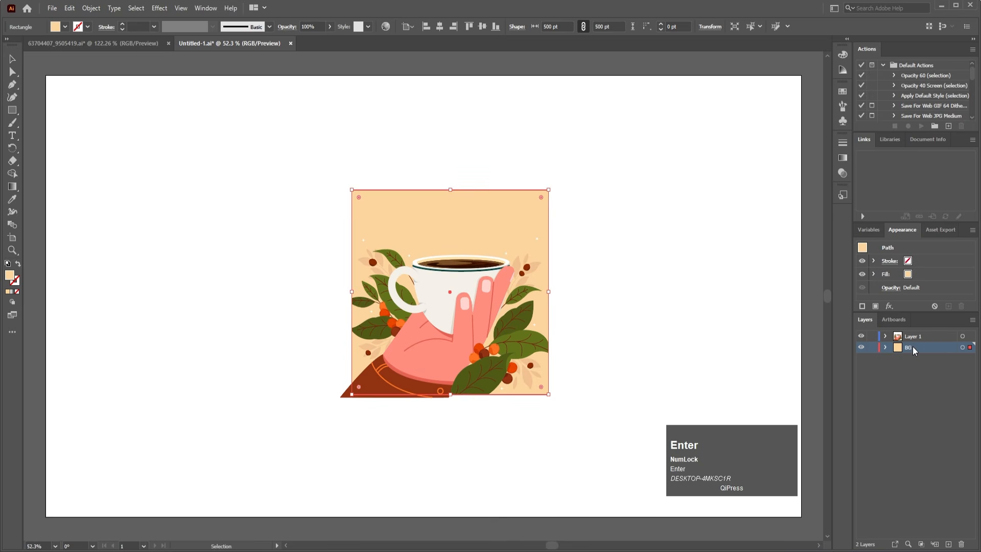
Align the beige rectangle with the artboard's upper-left corner, stretch it to 1920 × 1080 pt, and lock the BG layer.
left_click(876, 348)
left_click_drag(453, 211, 148, 102)
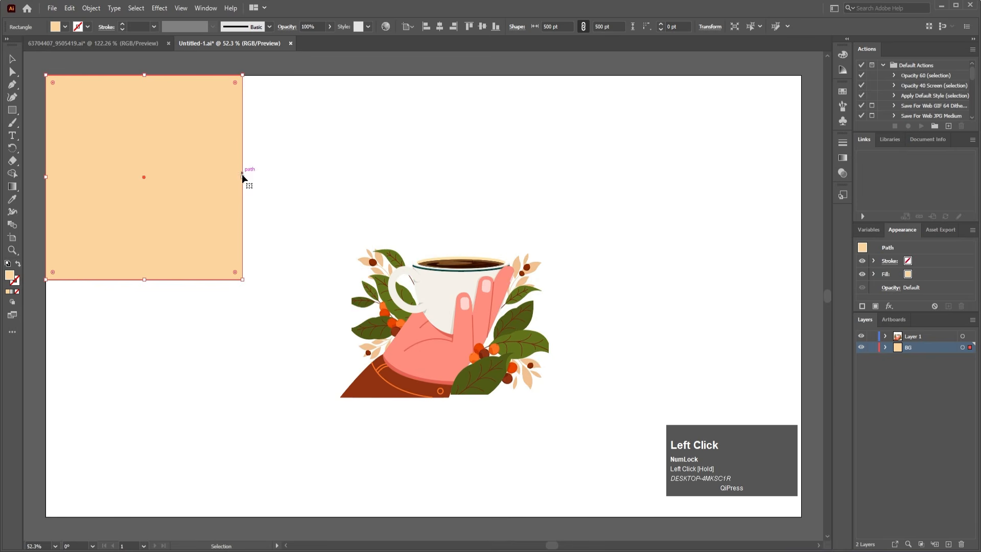
left_click_drag(243, 177, 801, 139)
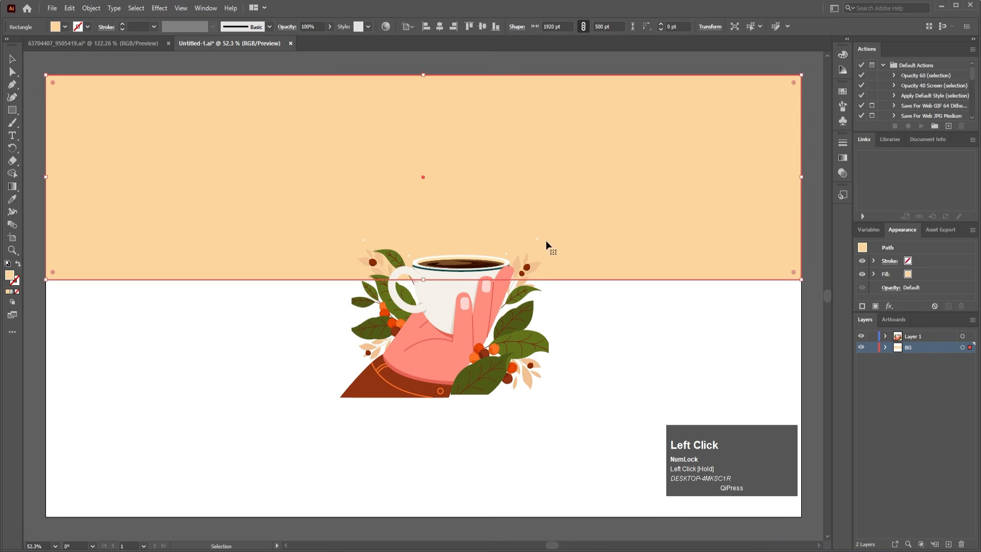
left_click_drag(423, 280, 438, 517)
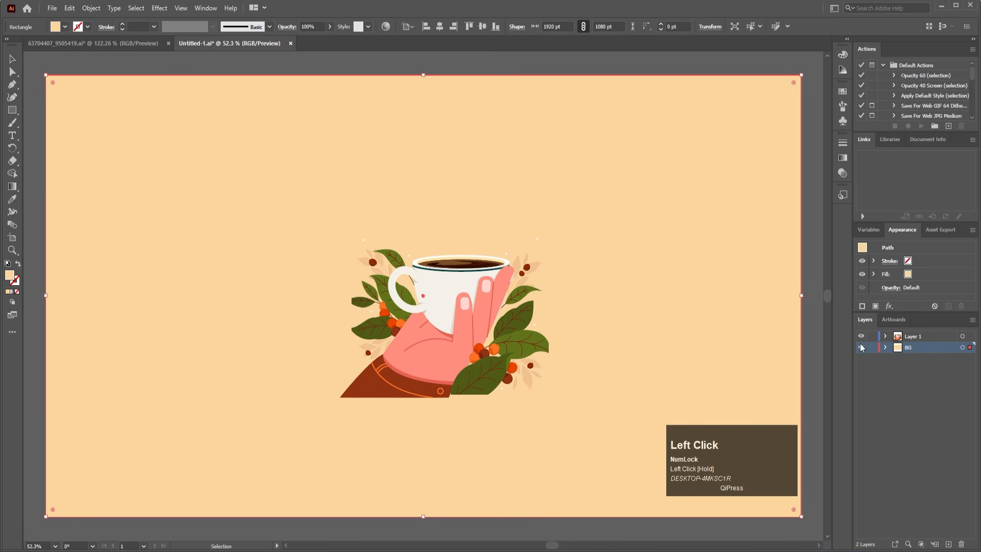
left_click(873, 349)
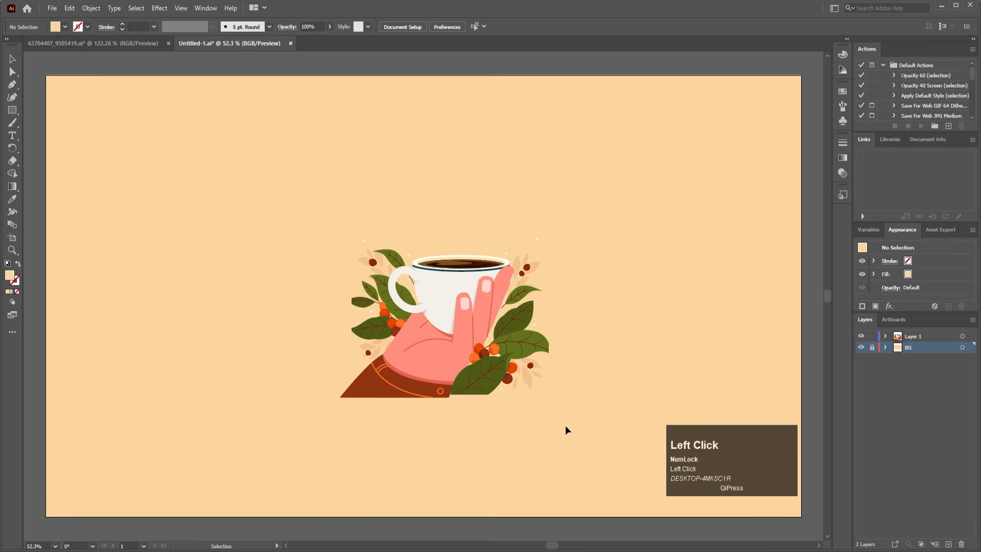
Scale all the illustration artwork proportionally to about 740 × 711 pt and reposition it near the middle of the artboard.
left_click_drag(566, 427, 321, 175)
key("e")
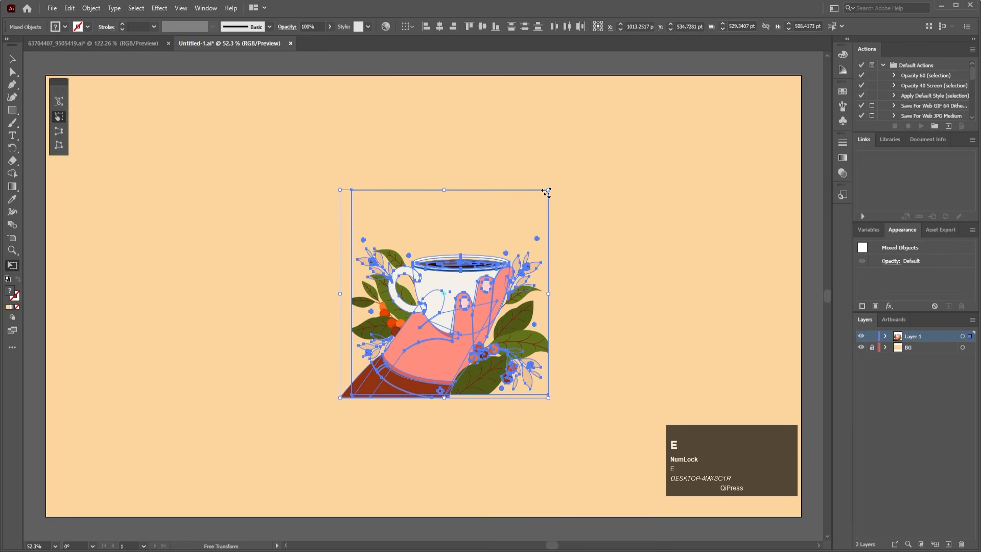
left_click_drag(546, 193, 700, 97)
left_click_drag(489, 267, 439, 285)
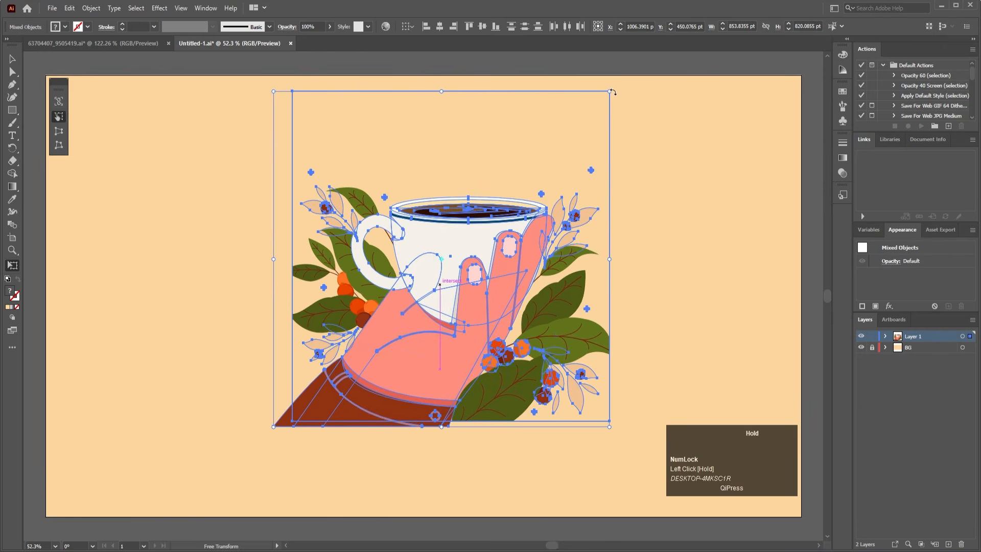
left_click_drag(610, 92, 559, 129)
left_click_drag(428, 298, 446, 274)
key("v")
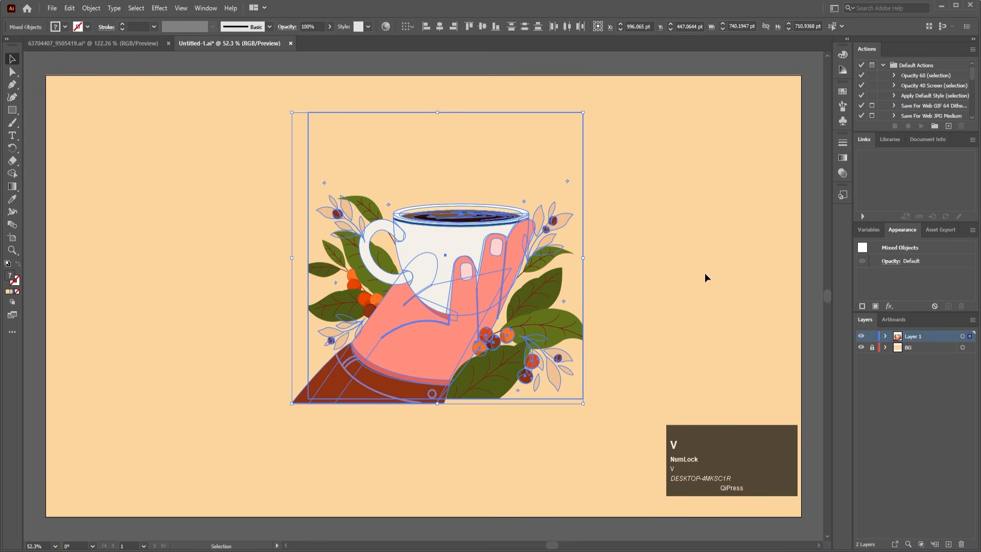
left_click(697, 277)
Transfer the hand-and-cup group in place to a new layer above the leaves, and hide Layer 1.
left_click(466, 311)
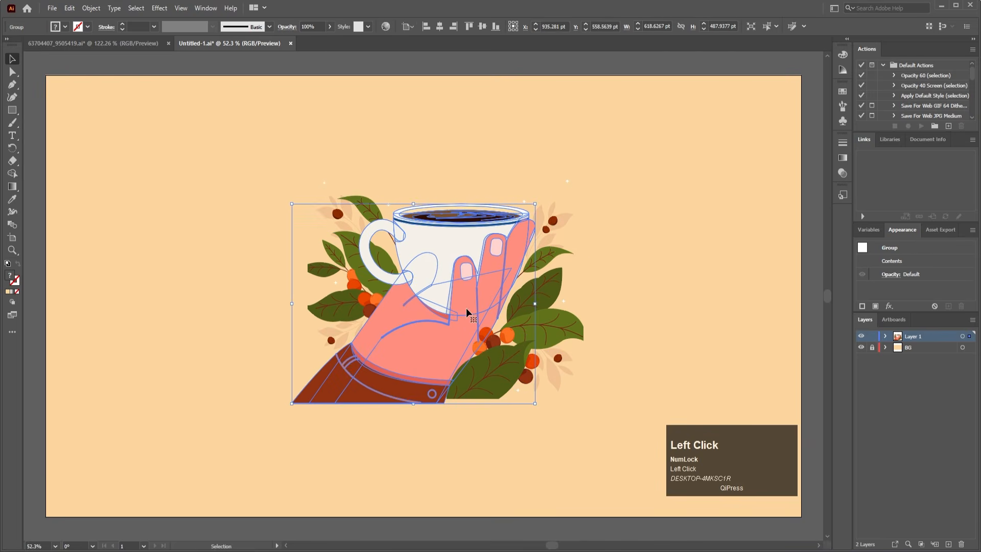
key("ctrl+x")
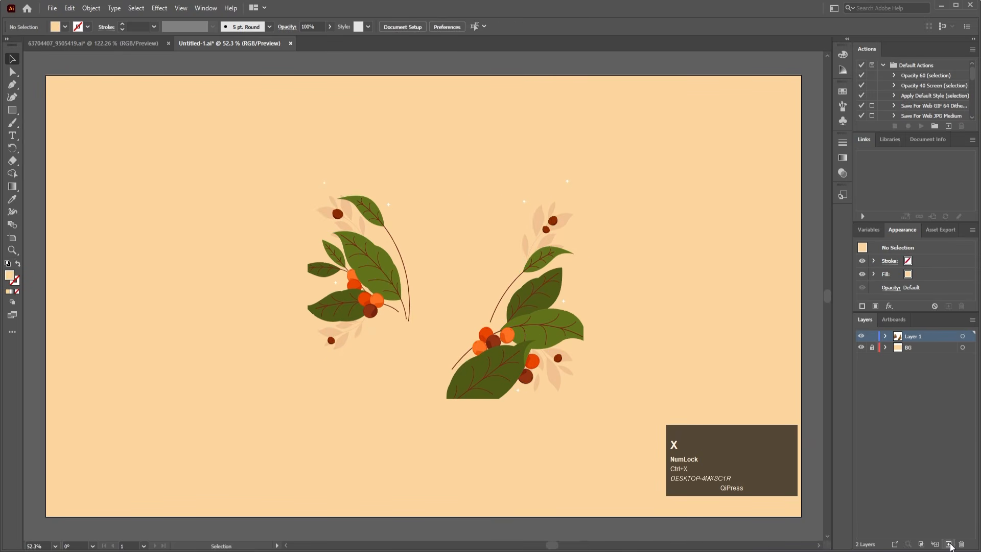
left_click(949, 544)
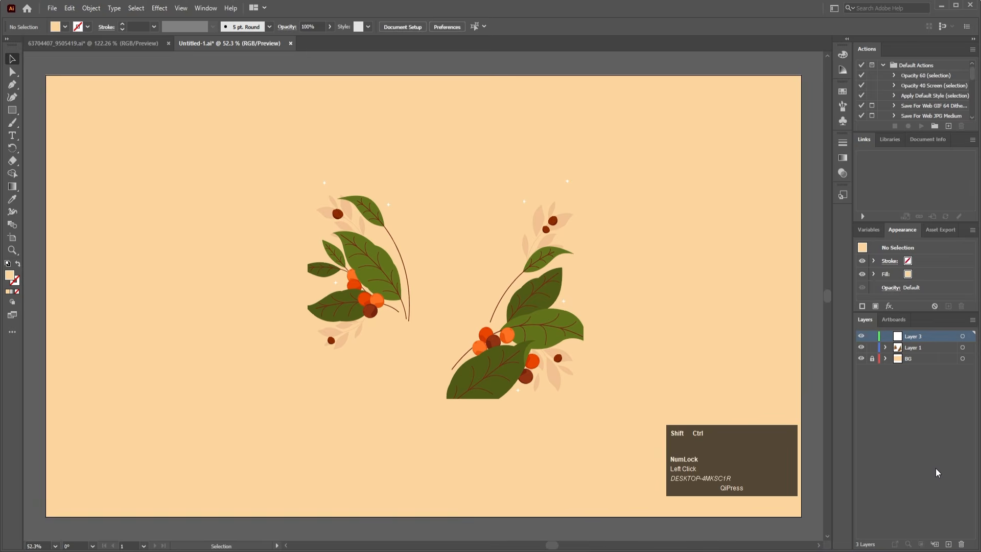
key("ctrl+shift+v")
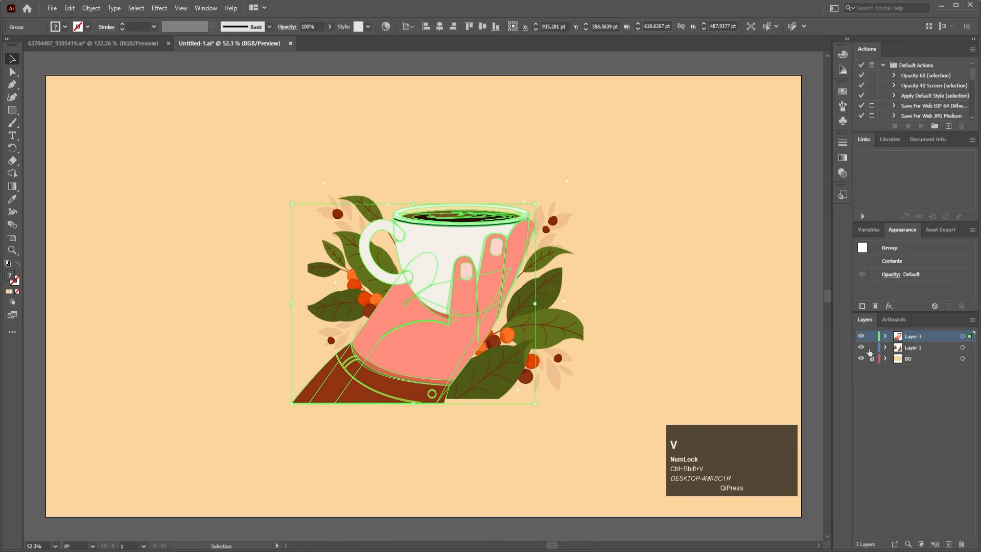
left_click(862, 348)
left_click(645, 382)
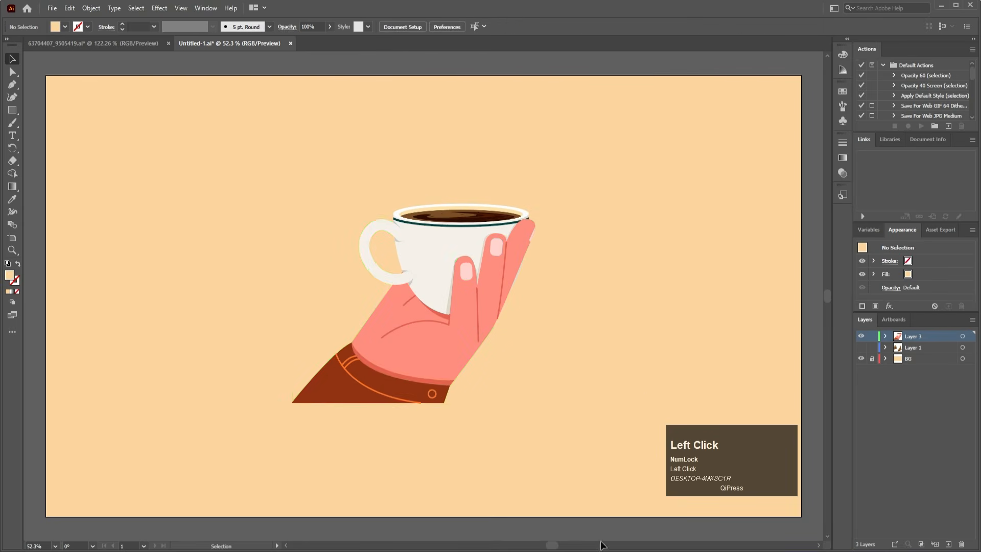
Ungroup the hand-and-cup artwork so that its parts can be selected separately.
left_click(362, 402)
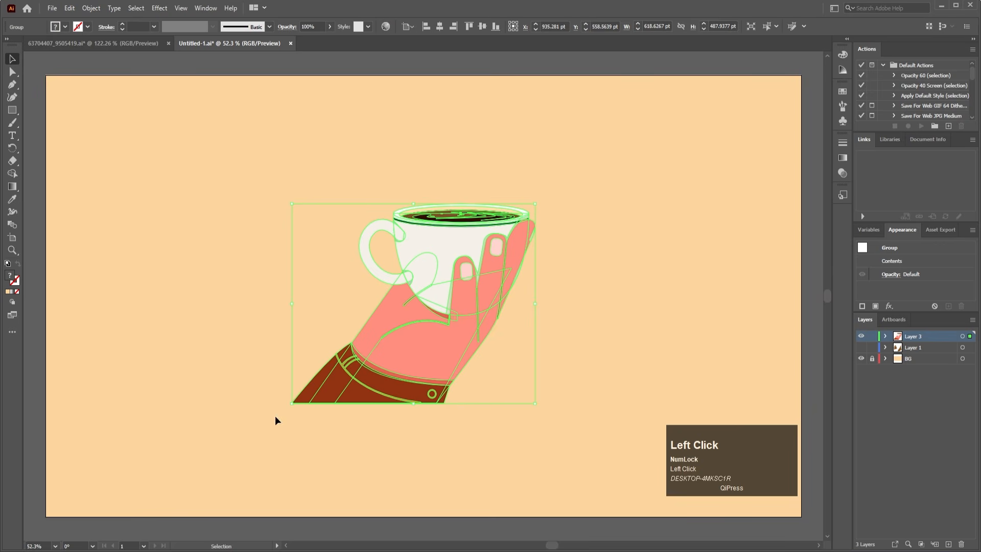
right_click(320, 393)
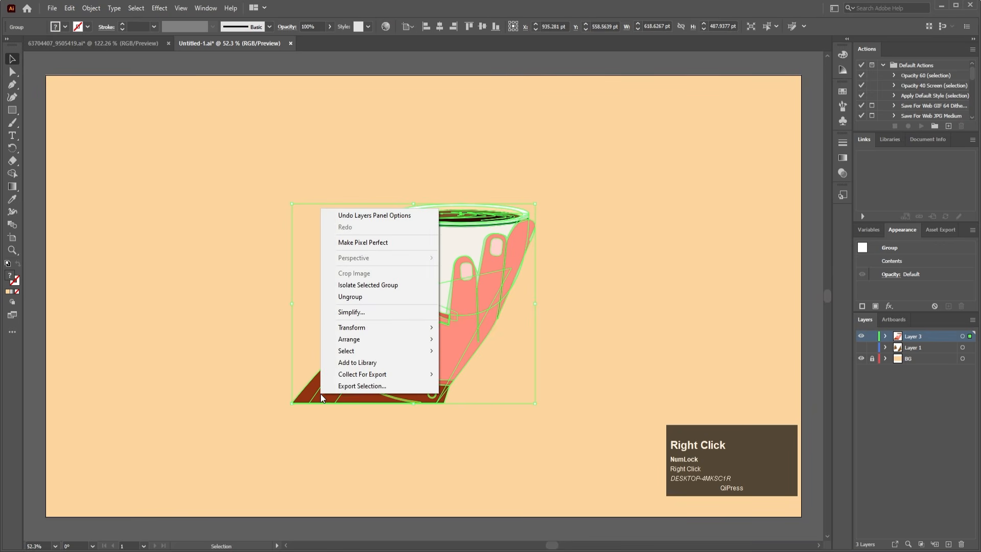
left_click(366, 299)
left_click(363, 451)
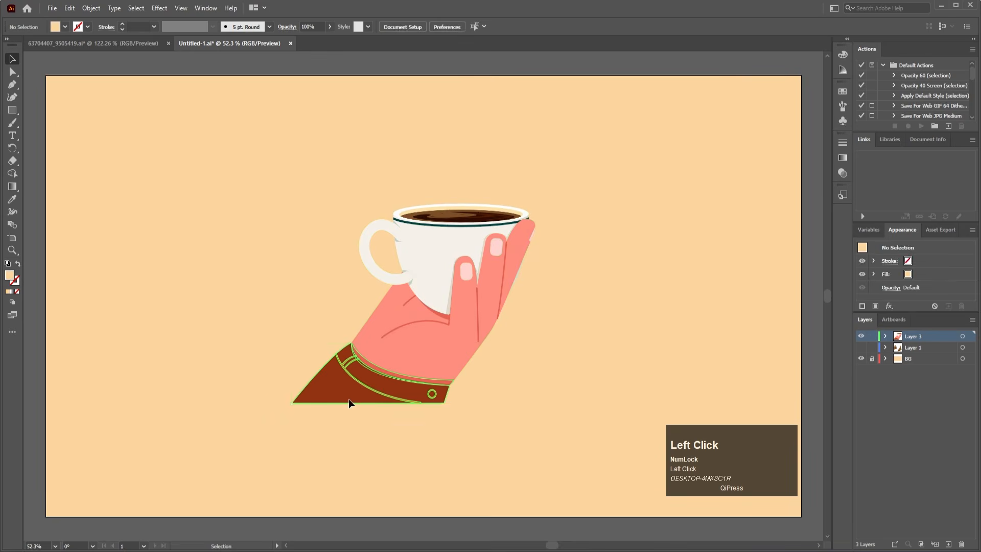
Extend the brown sleeve by moving its two lower corner anchor points down to the artboard's lower edge.
left_click(350, 401)
key("a")
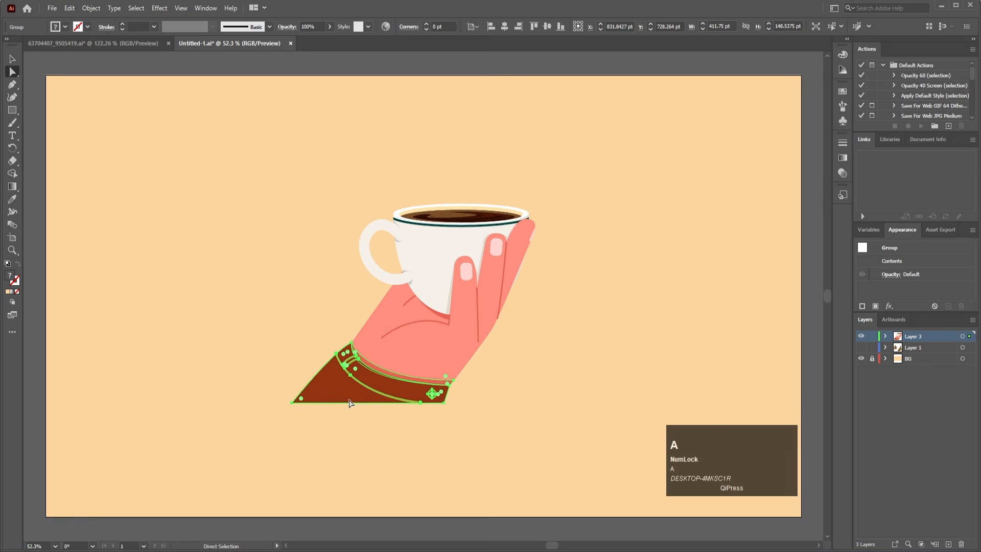
left_click(293, 404)
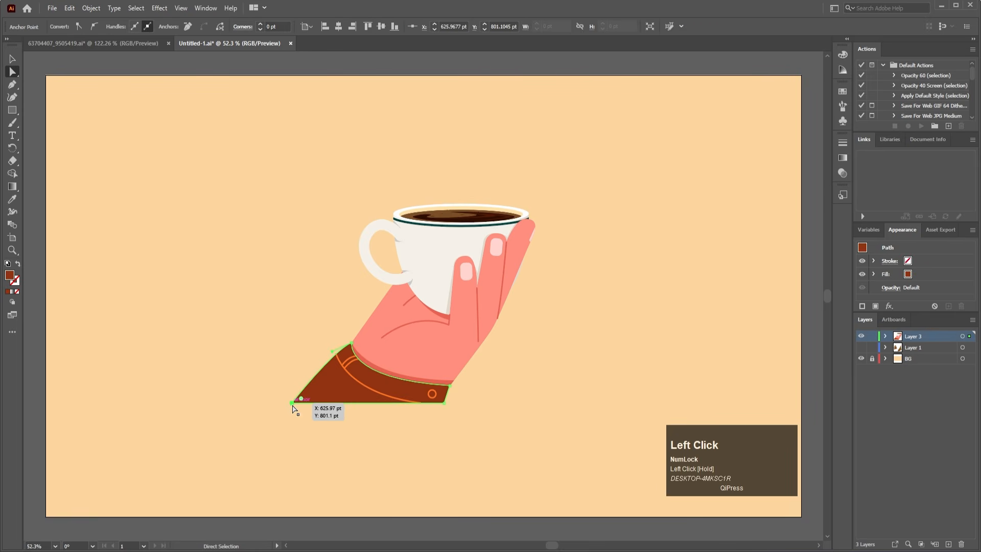
left_click_drag(293, 405, 213, 515)
left_click_drag(460, 415, 443, 404)
left_click_drag(442, 403, 416, 515)
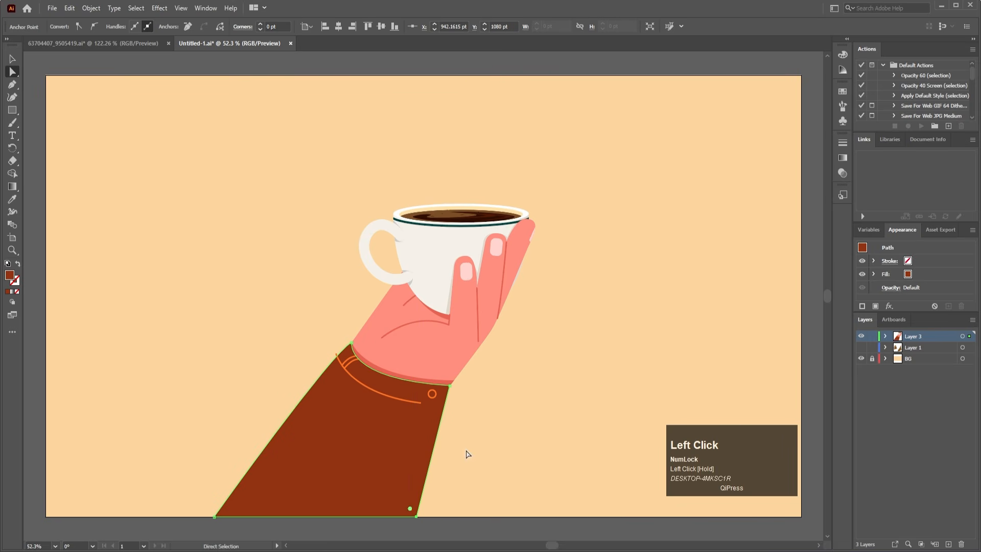
key("c")
left_click(508, 410)
left_click(604, 295)
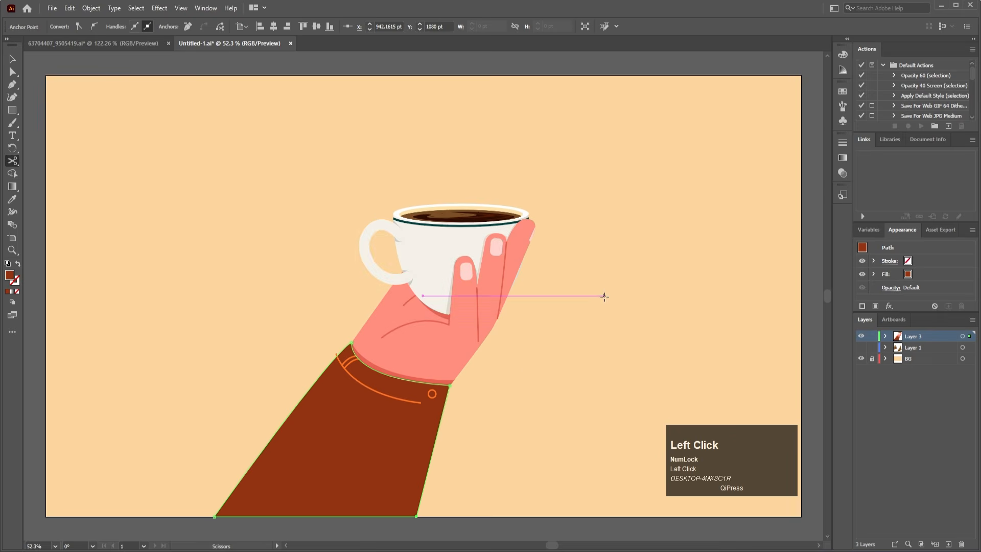
key("v")
left_click(916, 420)
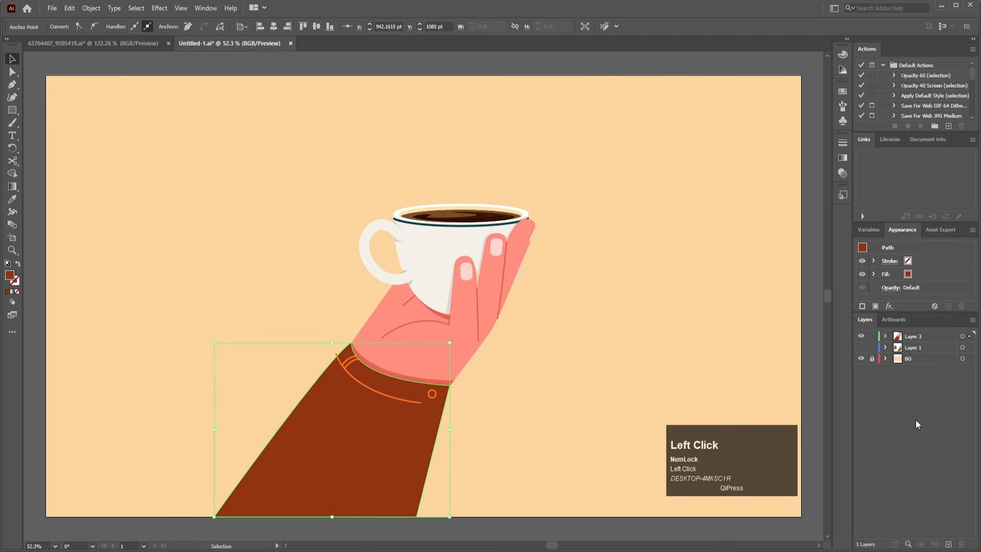
left_click(547, 355)
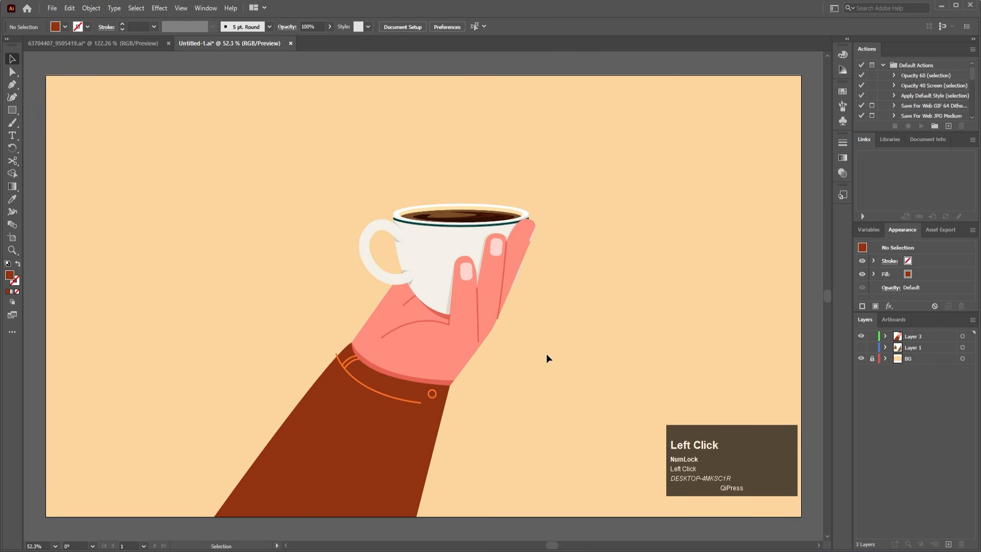
Transfer the front fingers group in place to a new layer above Layer 3.
left_click(468, 344)
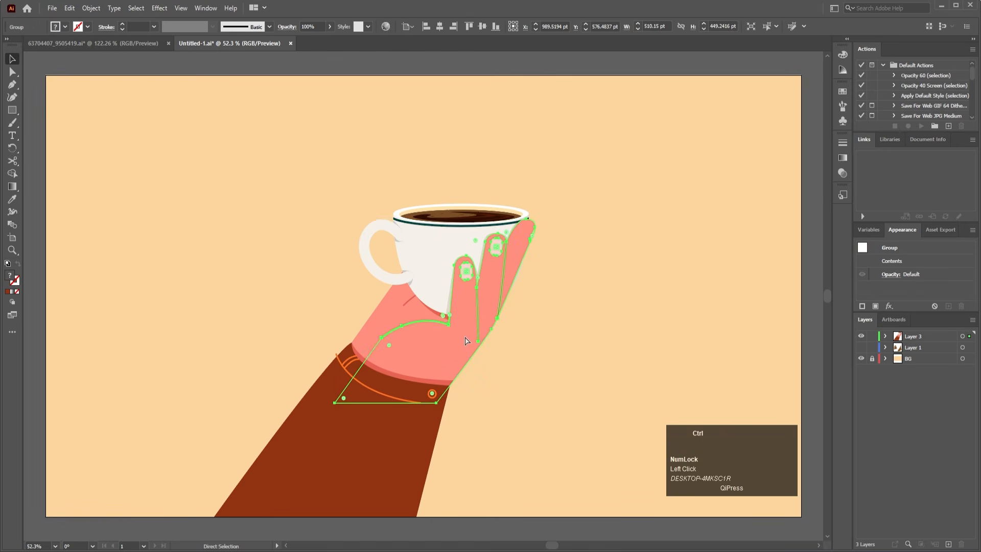
key("ctrl+x")
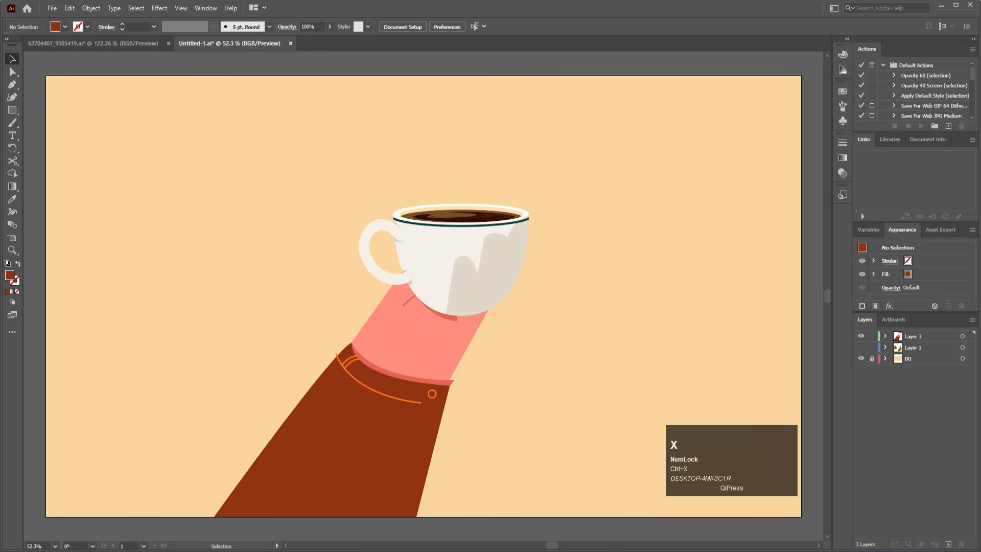
left_click(949, 544)
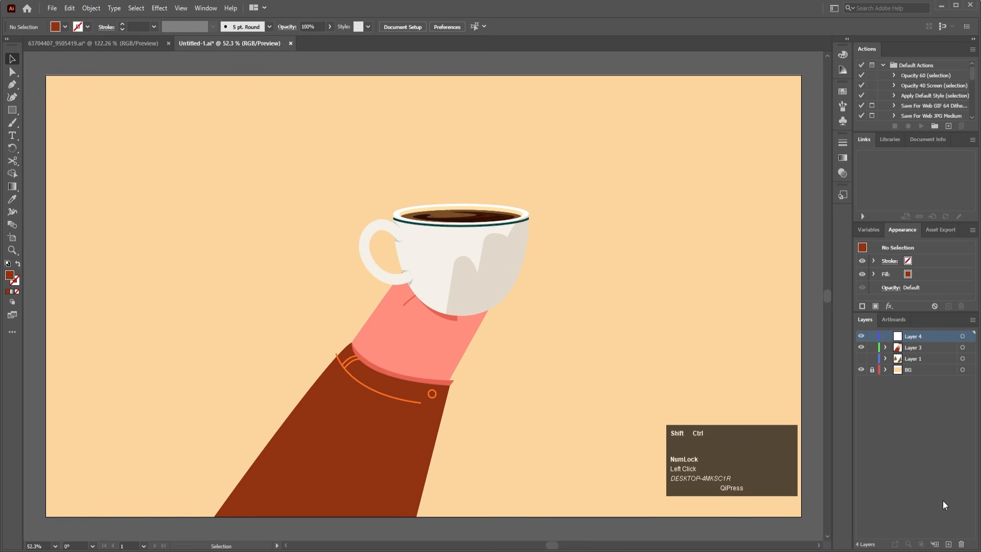
key("ctrl+shift+v")
Rename the new fingers layer as Front Fingers and hide it.
double_click(916, 335)
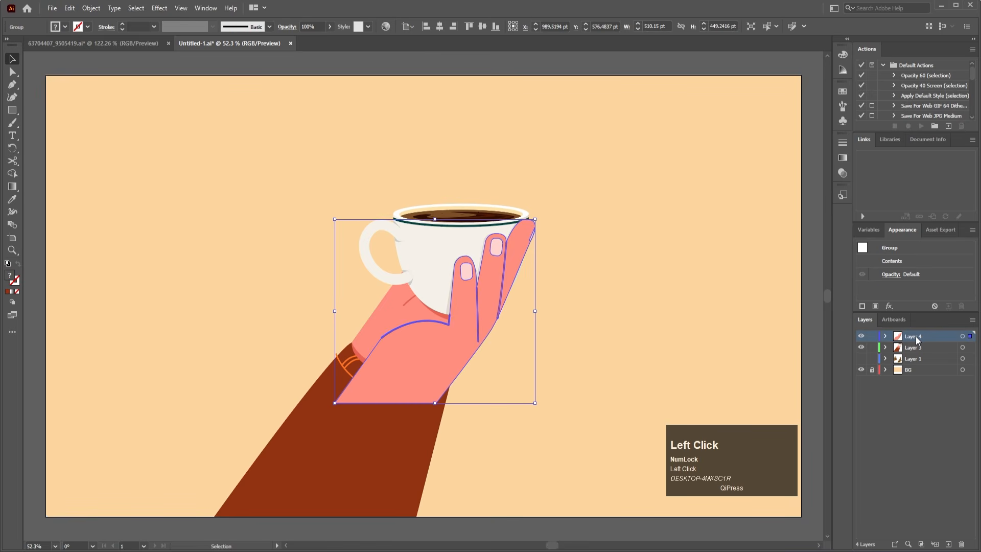
type("Front FIngers")
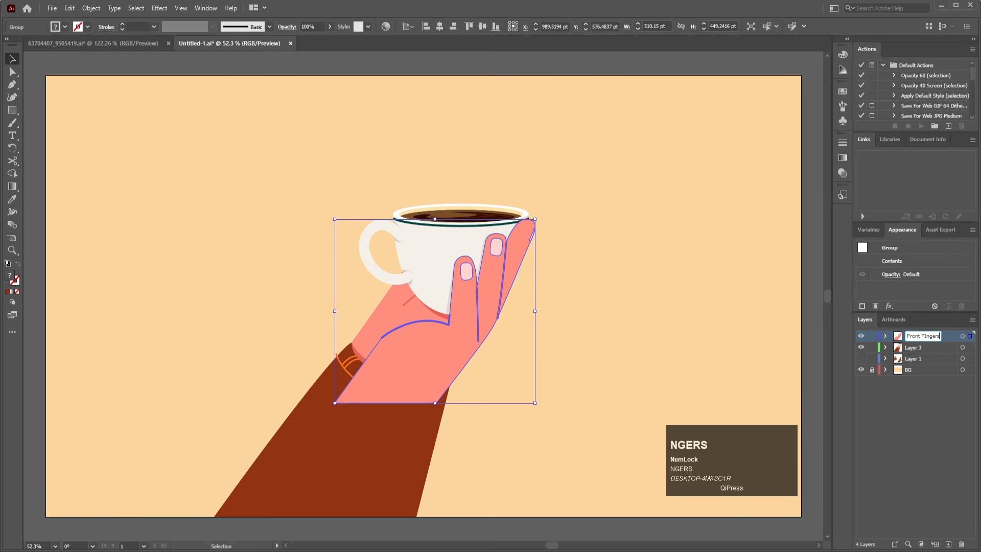
key("Return")
double_click(921, 337)
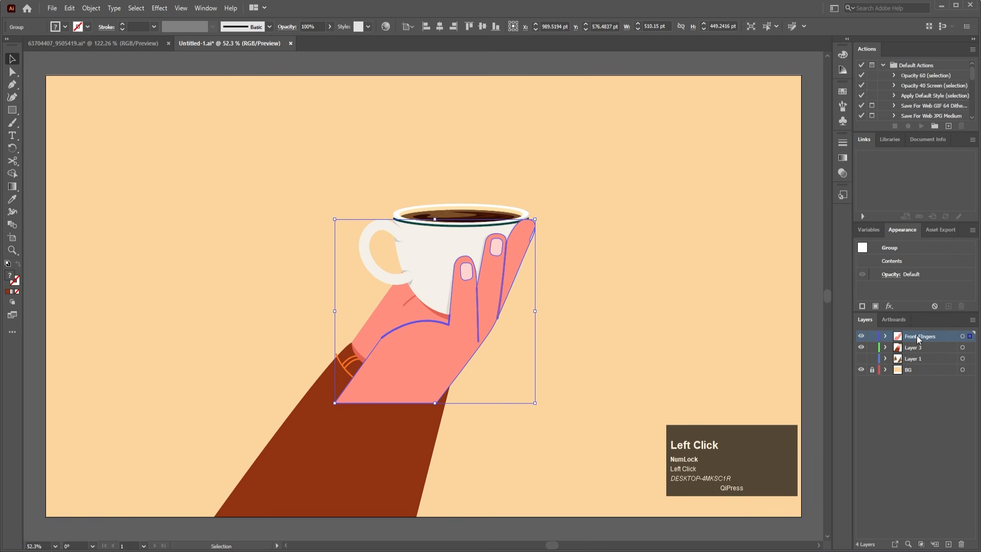
left_click(926, 335)
type("i")
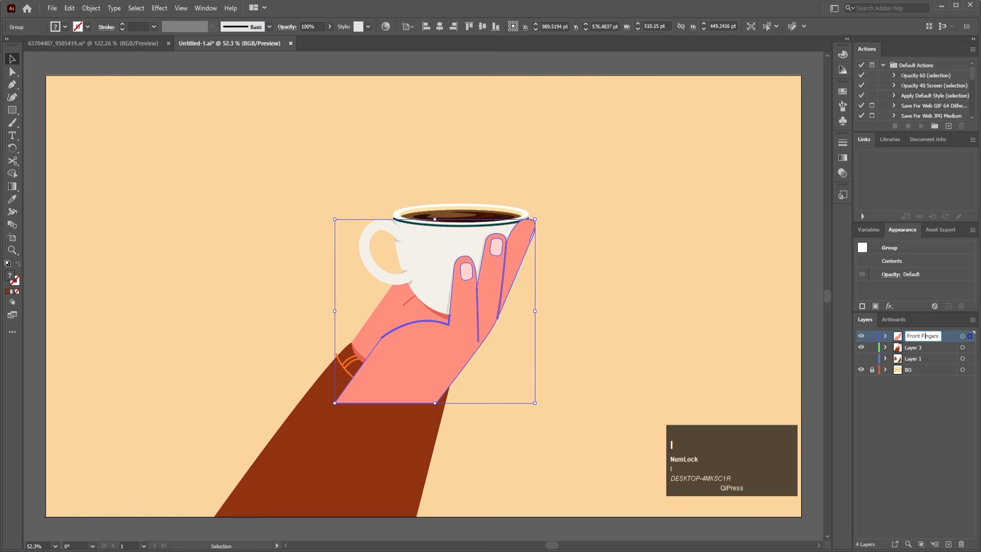
key("Return")
left_click(861, 336)
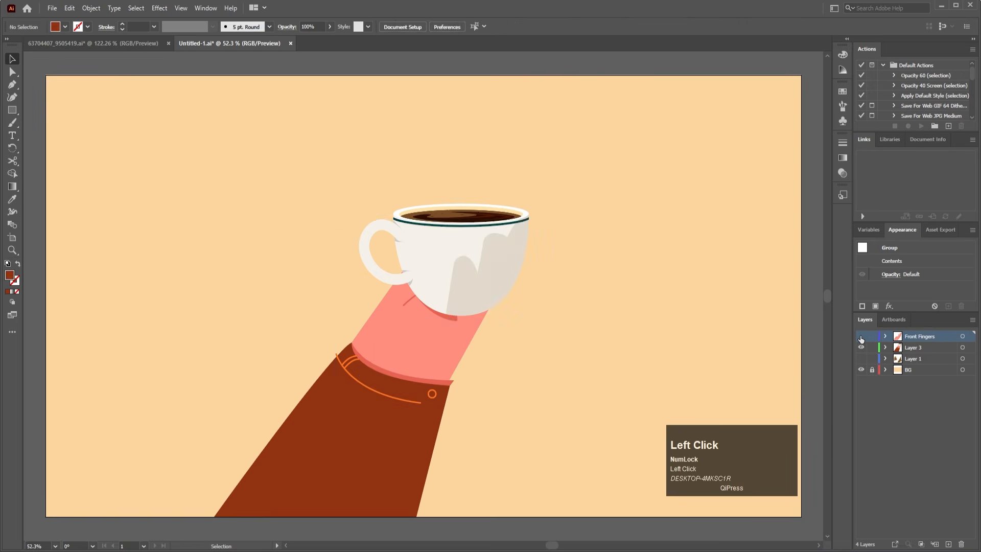
Transfer the cup group in place to a new layer between Front Fingers and Layer 3.
left_click(459, 284)
right_click(459, 284)
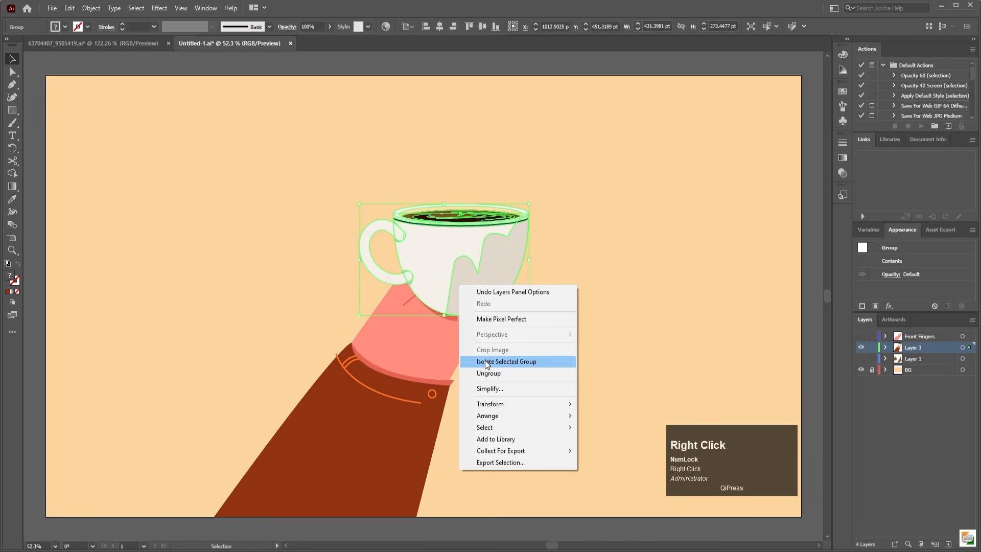
left_click(611, 195)
key("ctrl+a")
key("ctrl+x")
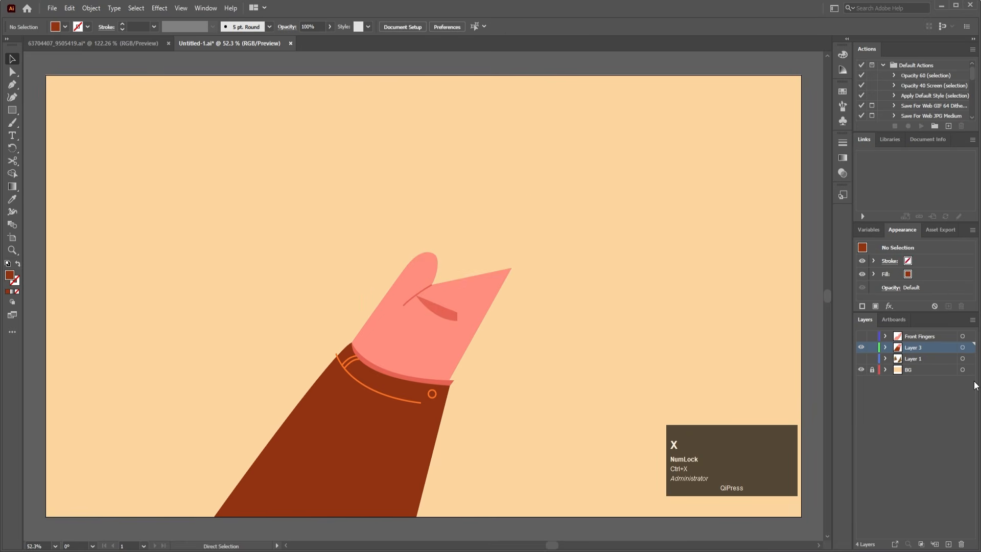
left_click(948, 545)
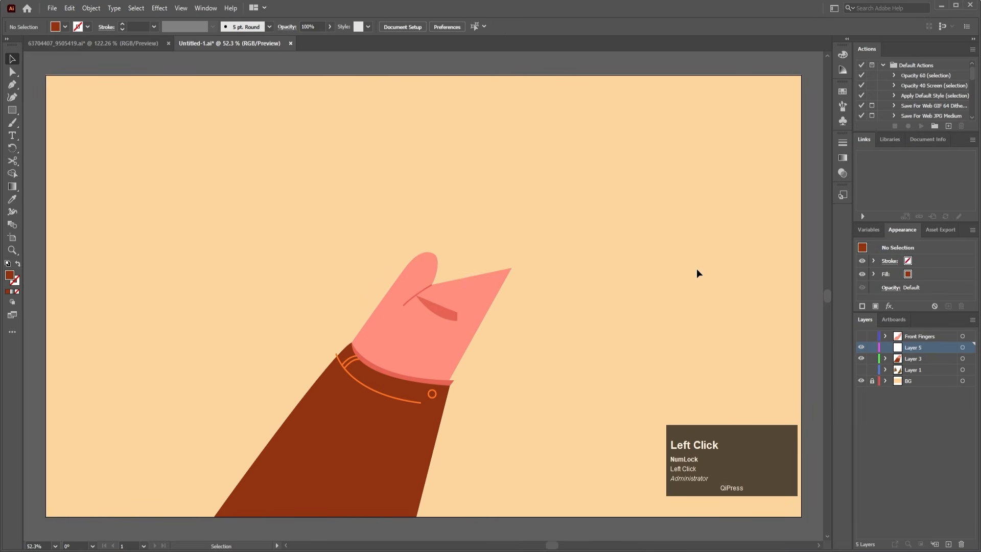
key("ctrl+shift+v")
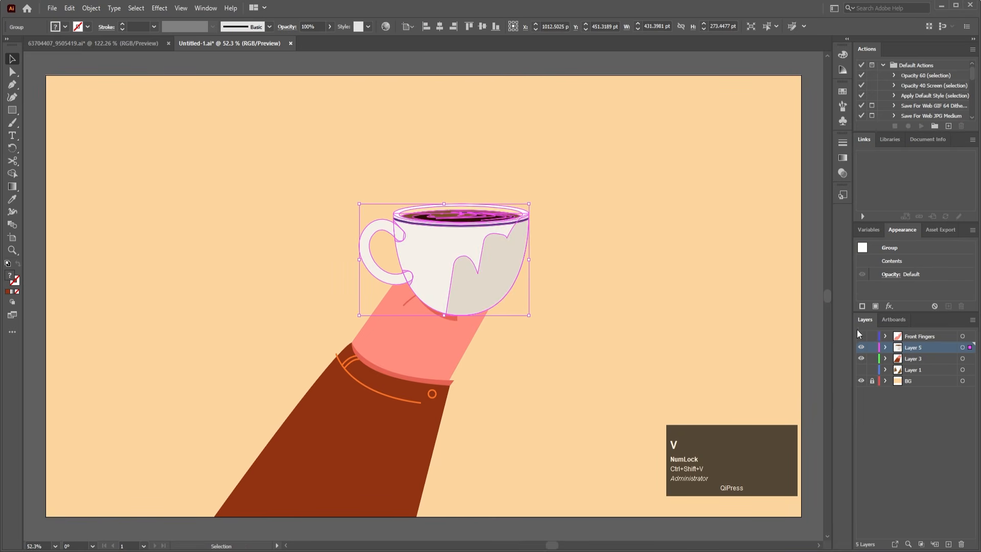
Rename the layer holding the cup artwork as Cup.
double_click(913, 348)
type("CUp")
key("Return")
double_click(913, 354)
type("Cup")
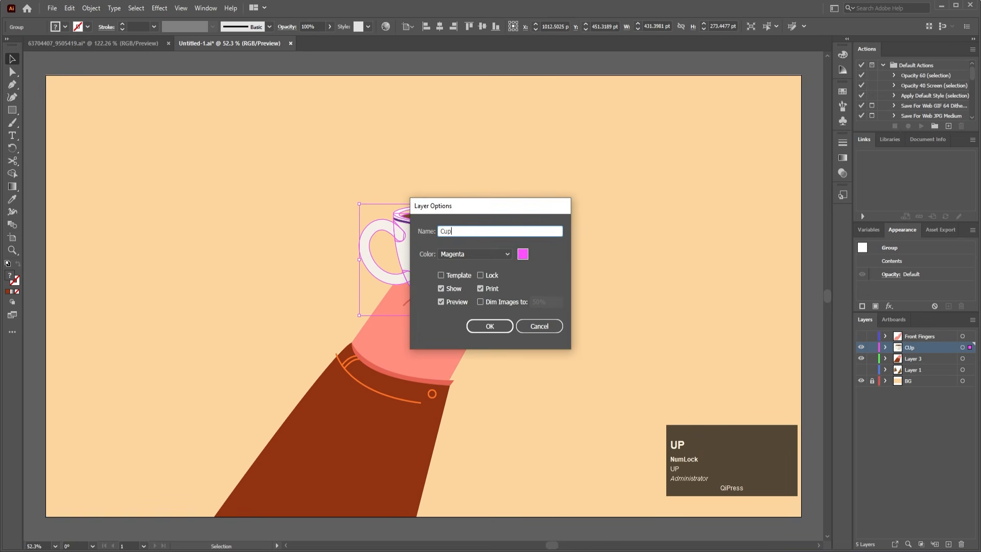
key("Return")
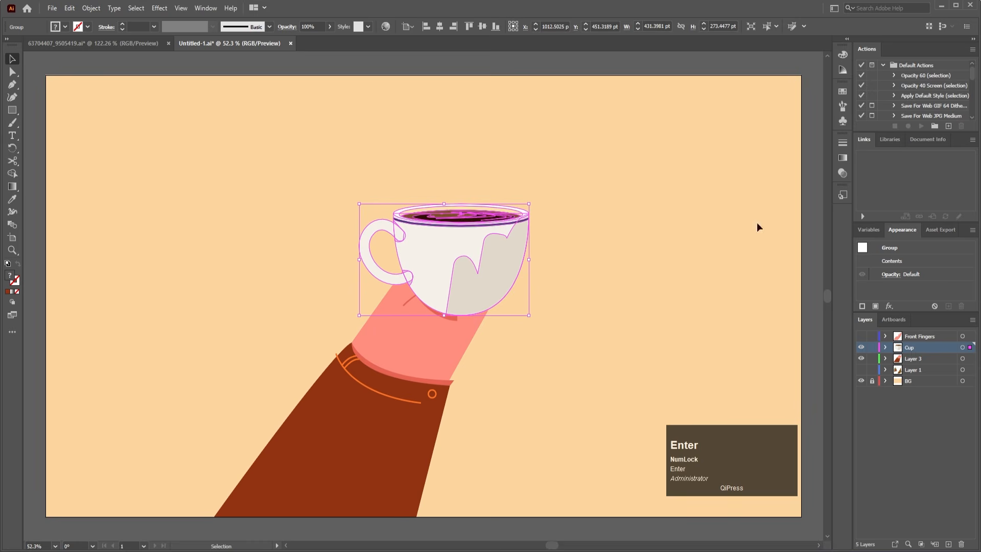
Ungroup the cup, delete its finger-shaped shadow path, and hide the Cup layer.
right_click(452, 272)
left_click(529, 361)
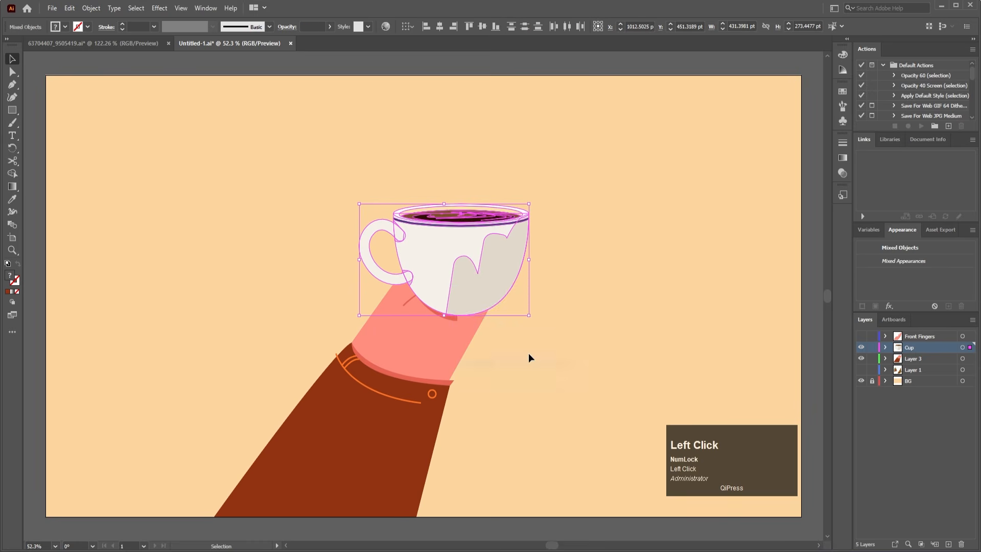
left_click(528, 354)
left_click(495, 296)
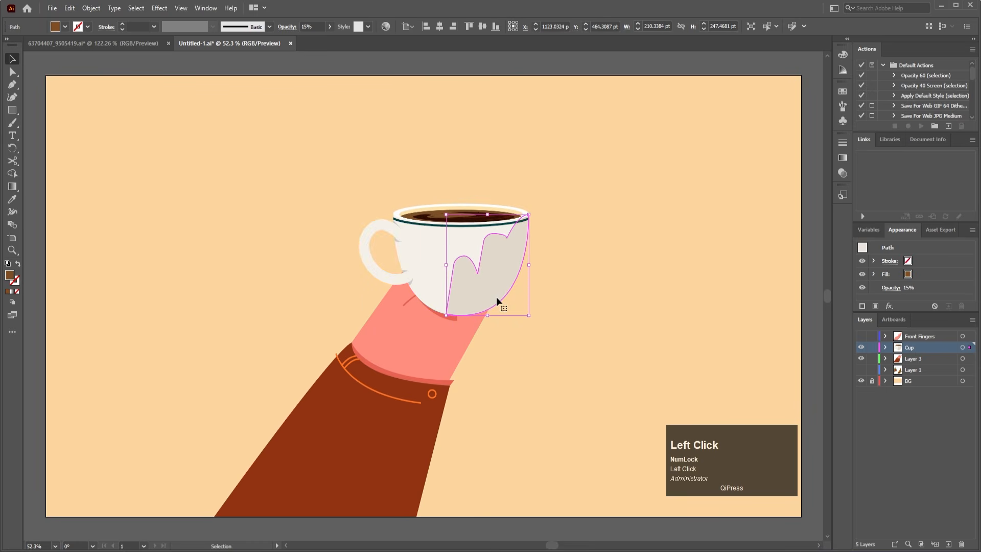
key("Delete")
left_click(861, 347)
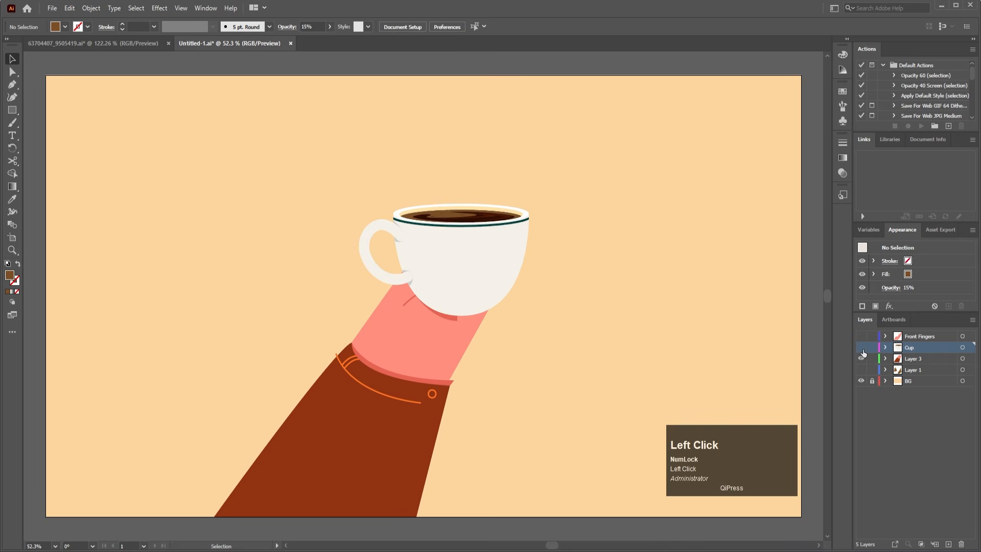
Rename Layer 3, which holds the palm and sleeve artwork, as Hand and hide it.
left_click(404, 295)
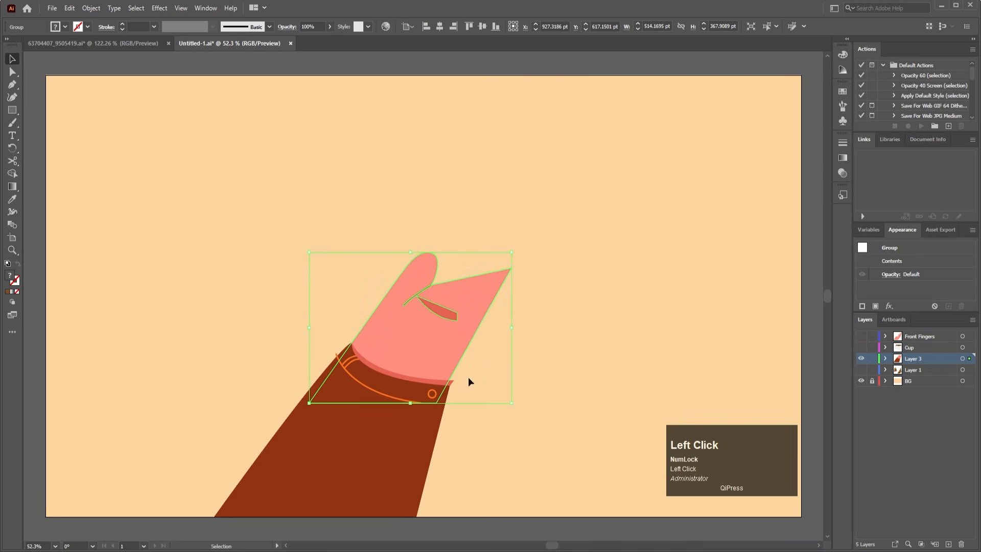
left_click_drag(474, 465, 263, 322)
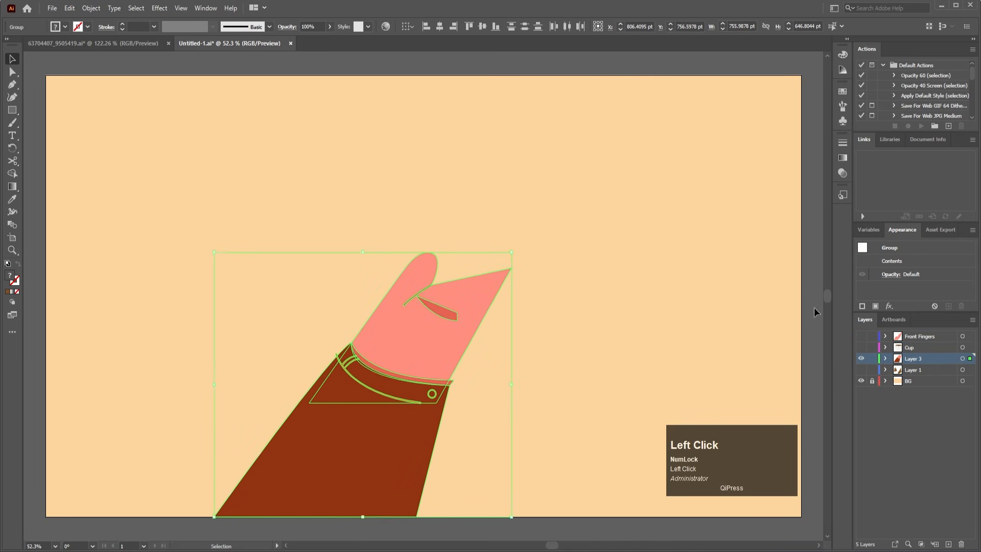
double_click(913, 358)
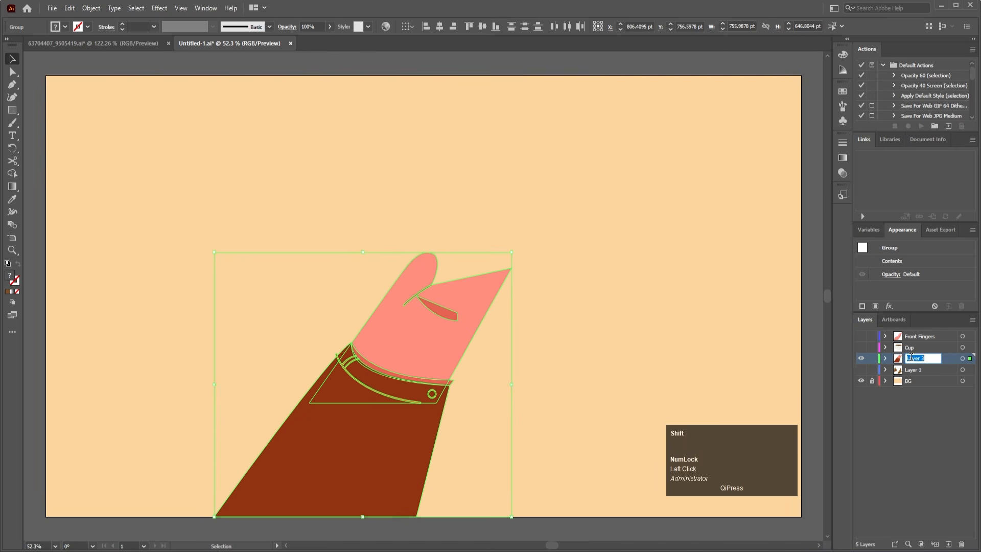
type("Hand")
key("Return")
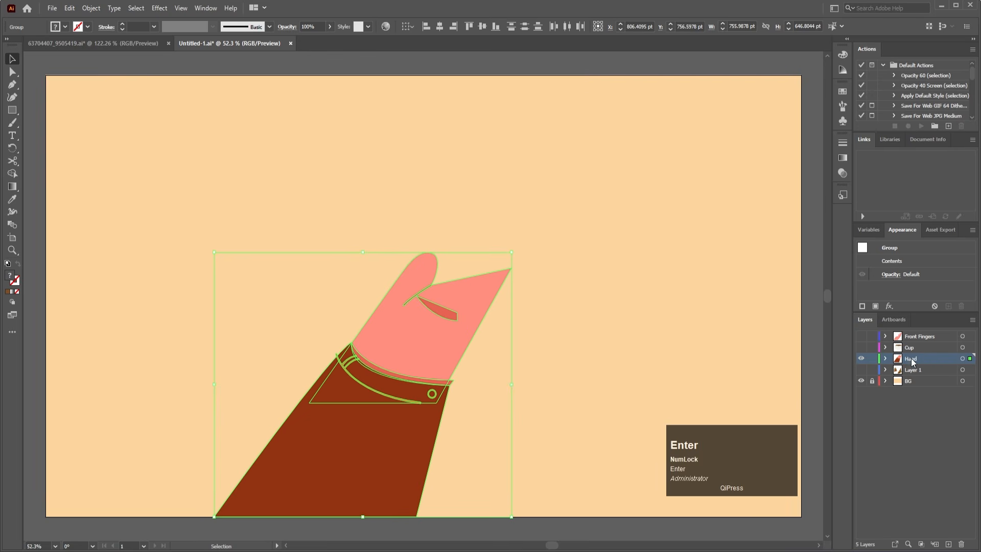
left_click(862, 358)
Show Layer 1 and release the outer clipping mask on the leaves and berries.
left_click(862, 369)
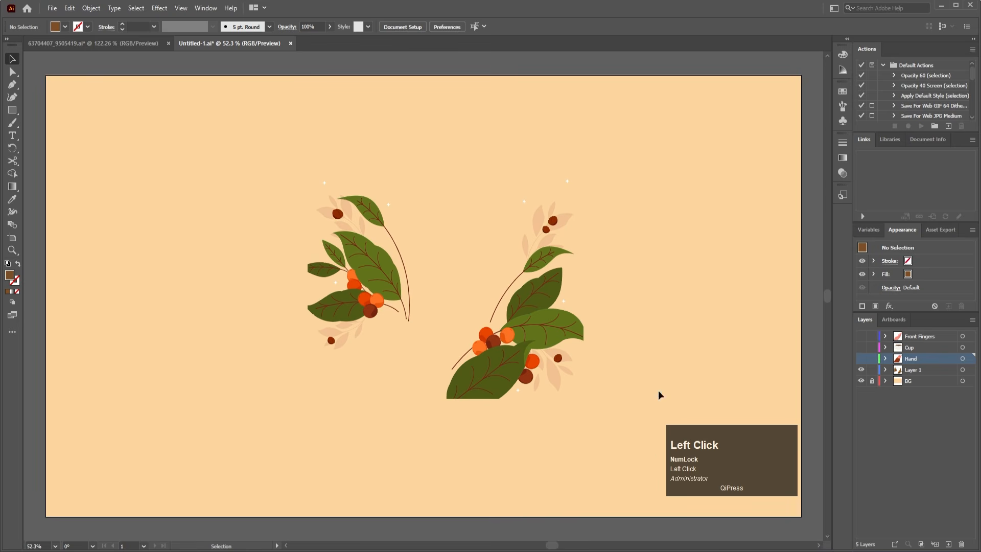
left_click(491, 399)
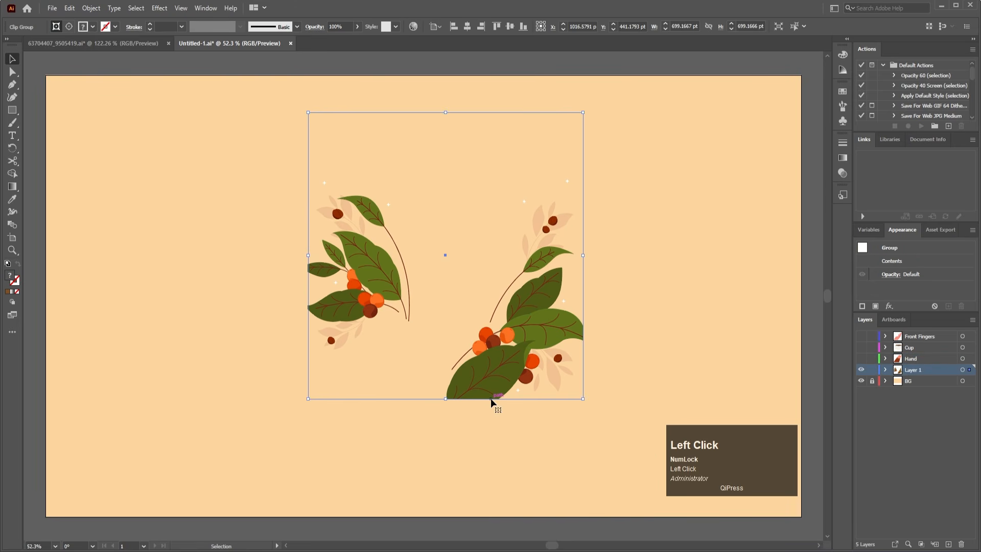
right_click(491, 402)
left_click(542, 306)
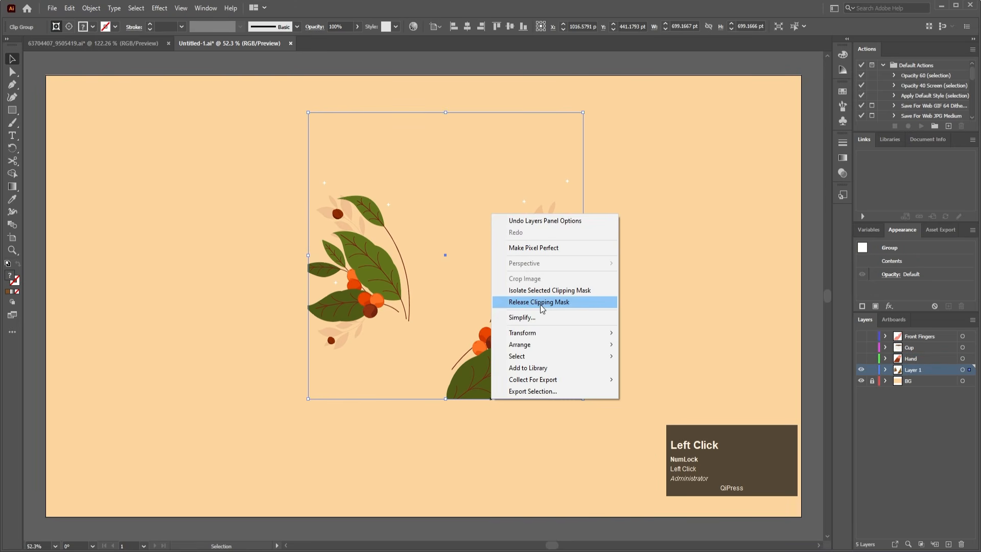
left_click(825, 309)
scroll(692, 299, "up", 4)
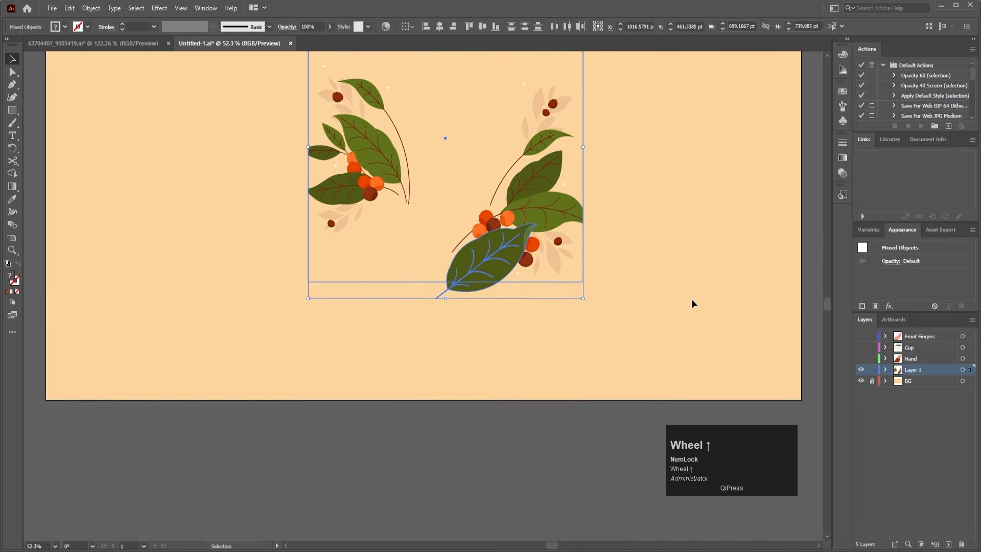
scroll(692, 299, "up", 2)
left_click_drag(661, 189, 464, 131)
key("Delete")
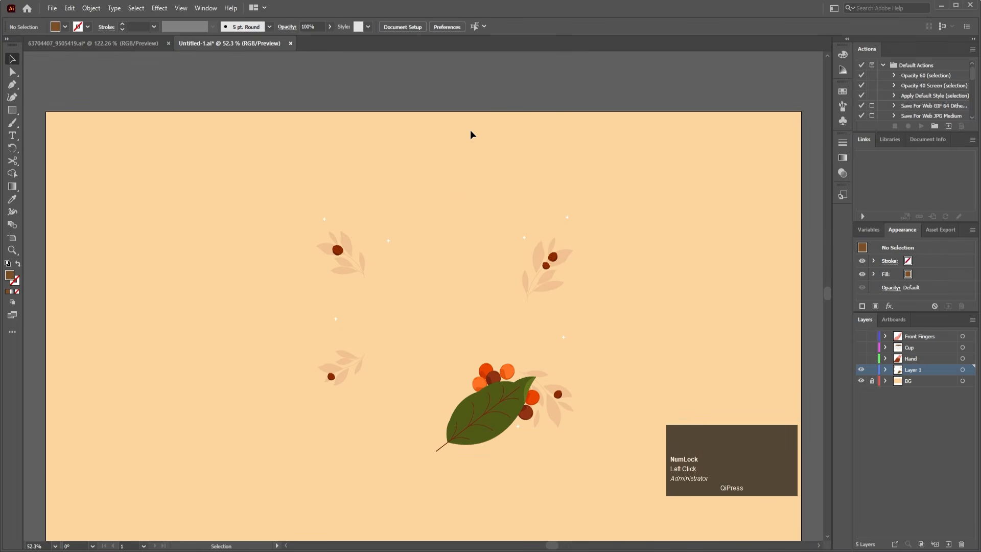
key("ctrl+z")
Release the remaining clipping mask that crops the leaf branches.
left_click(567, 142)
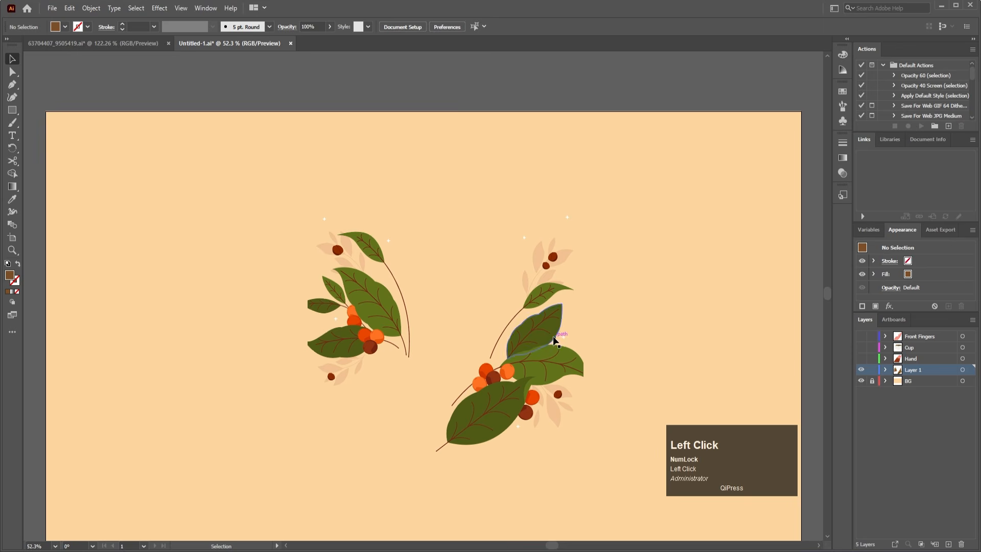
left_click(552, 335)
right_click(551, 333)
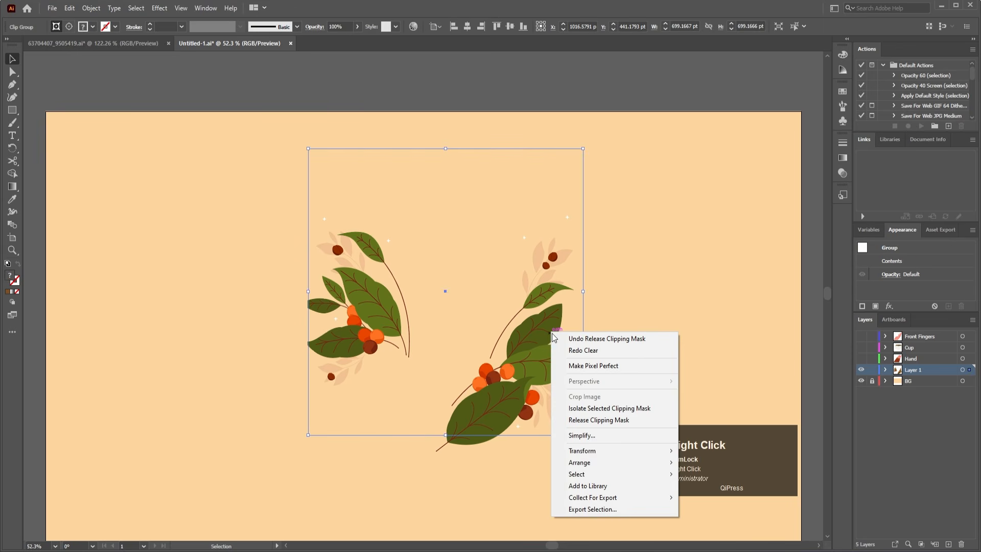
left_click(605, 423)
left_click(634, 279)
Delete the leftover unfilled clipping rectangles around the leaf artwork.
left_click_drag(635, 224, 493, 145)
left_click(646, 168)
left_click_drag(639, 181, 531, 186)
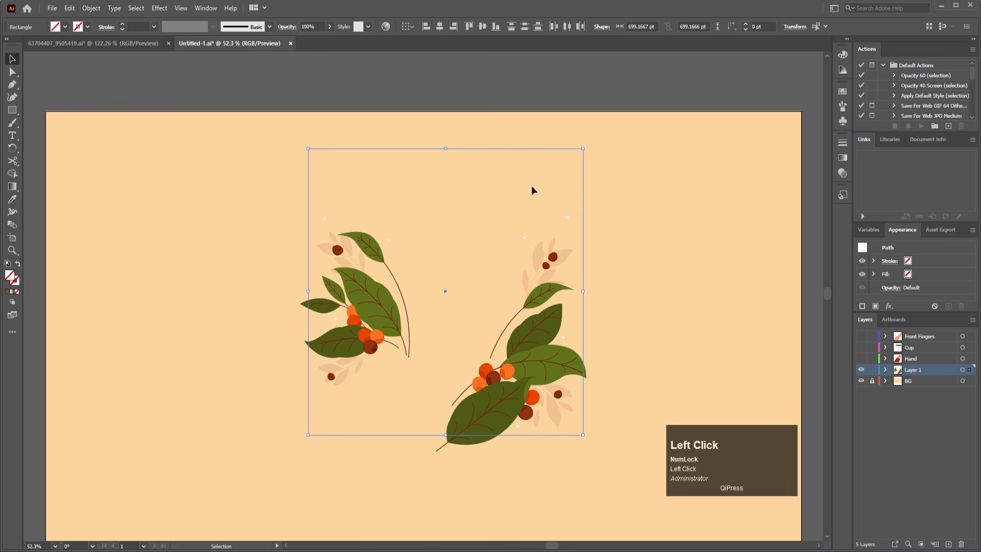
right_click(575, 183)
left_click(767, 148)
left_click_drag(593, 193, 524, 155)
left_click(523, 154)
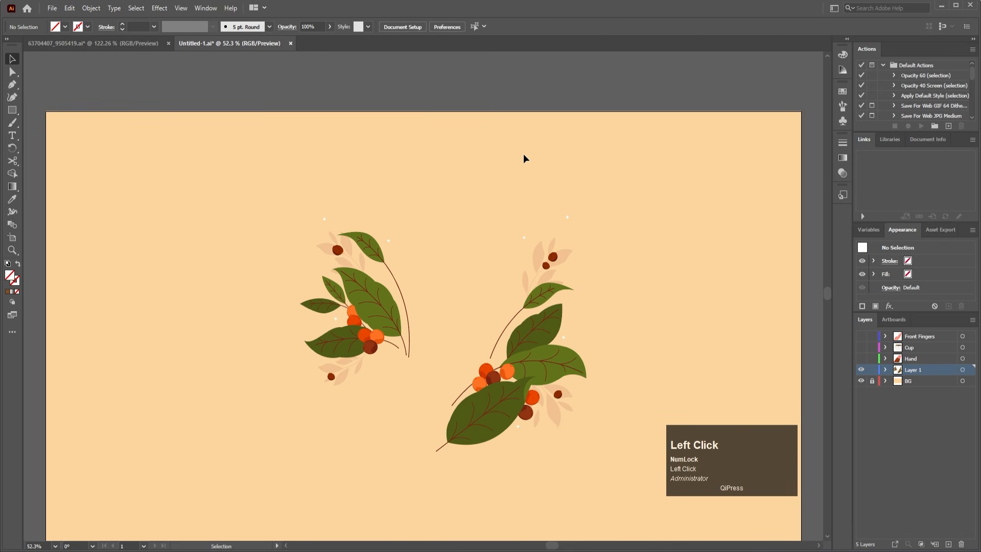
Ungroup the lower-right leaf and berry cluster and expand Layer 1 to list its groups.
left_click(530, 397)
left_click(527, 411)
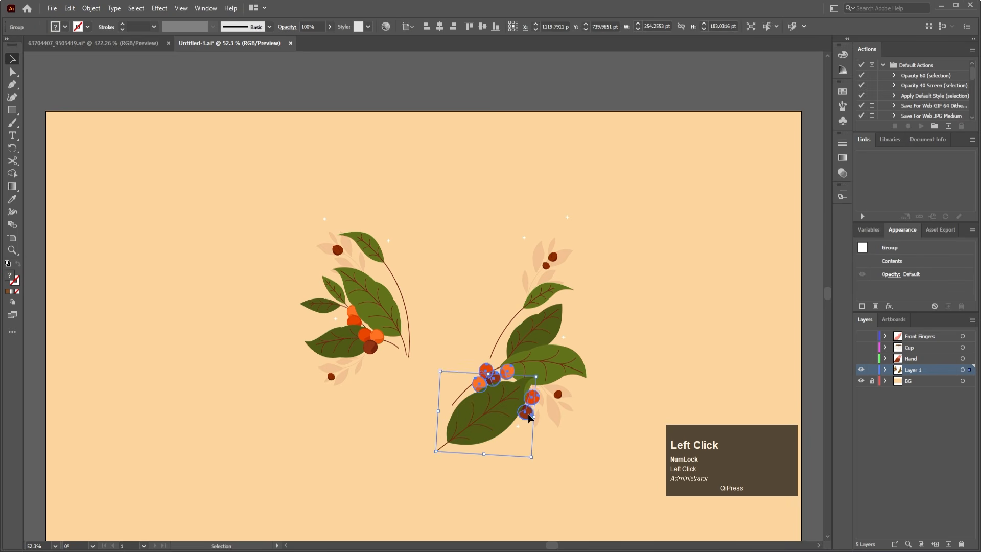
left_click(886, 370)
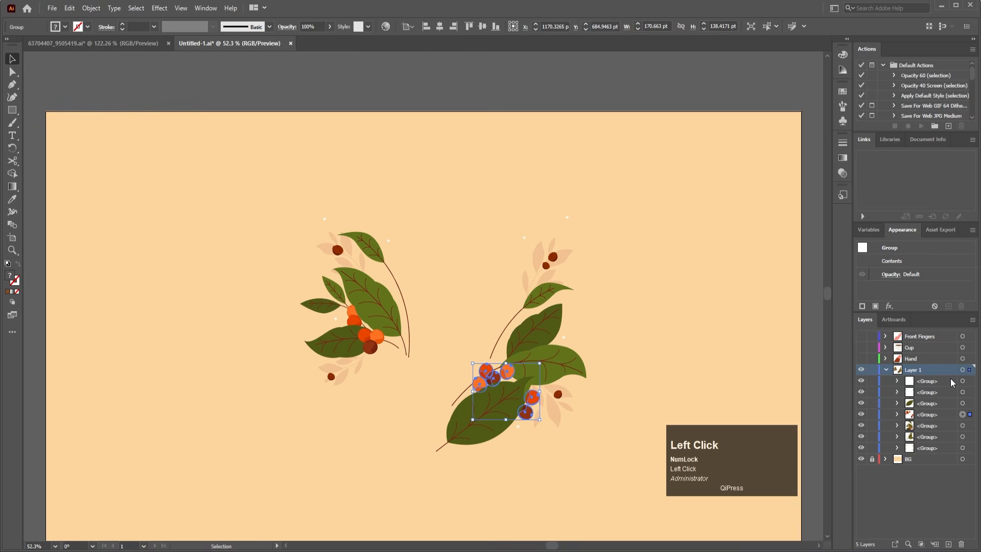
key("alt+Tab")
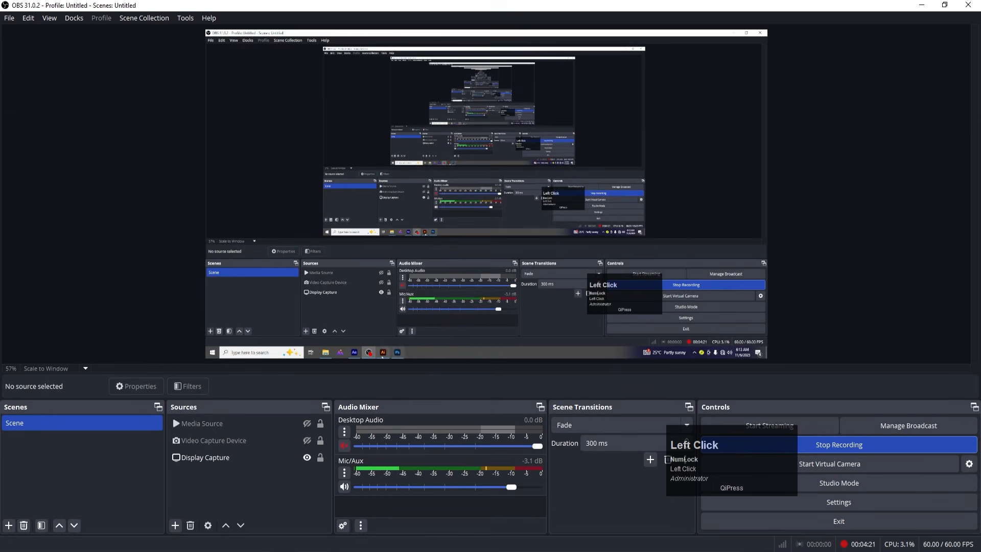
left_click(309, 551)
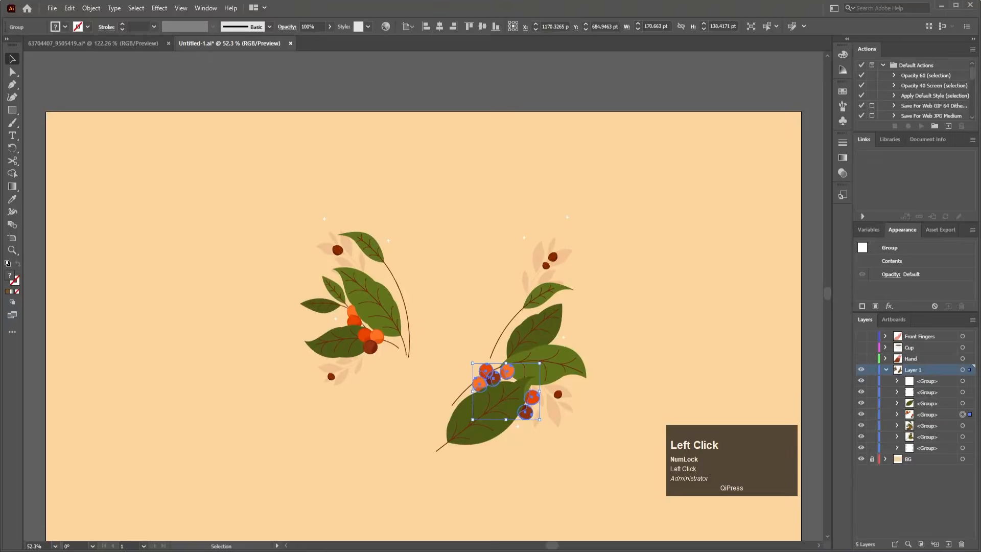
Check which artwork belongs to the groups in Layer 1 by selecting them and toggling the first group's visibility.
left_click(964, 370)
left_click(922, 385)
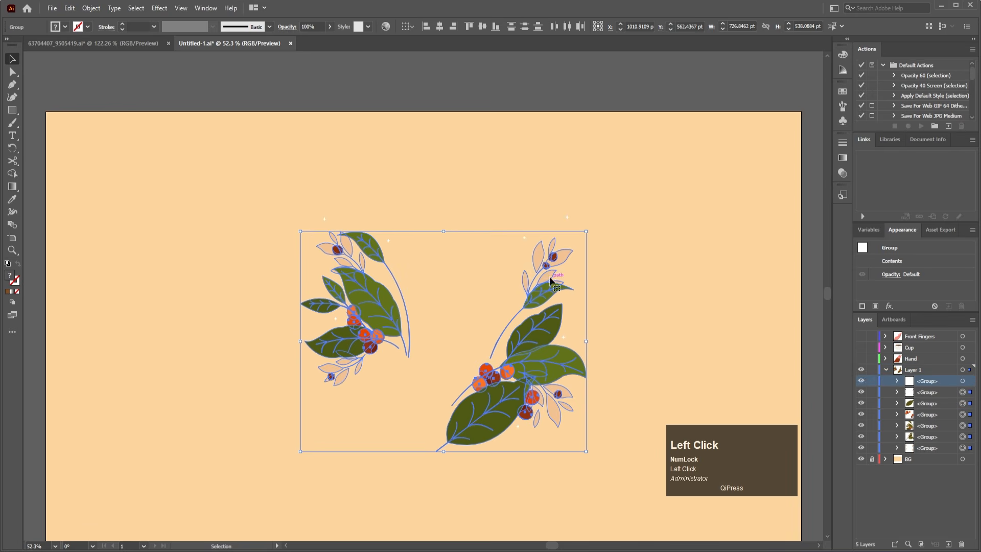
left_click(588, 239)
left_click(522, 244)
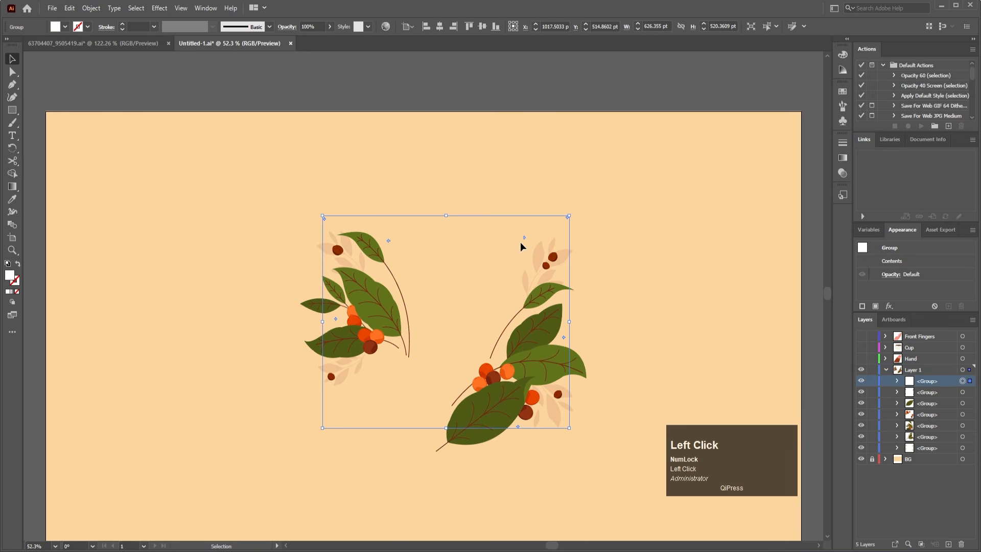
left_click(862, 382)
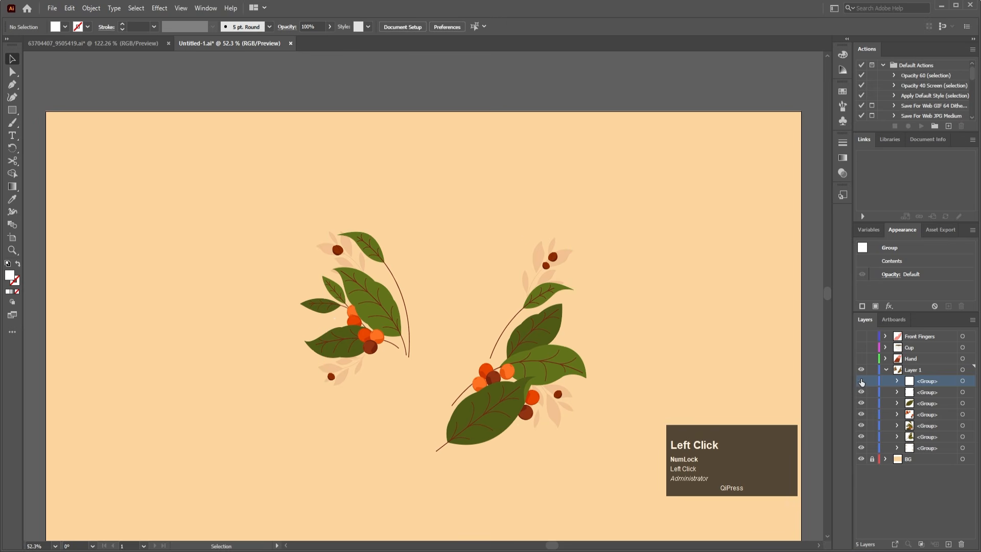
Release all the groups in Layer 1 to separate layers in sequence.
left_click(918, 371)
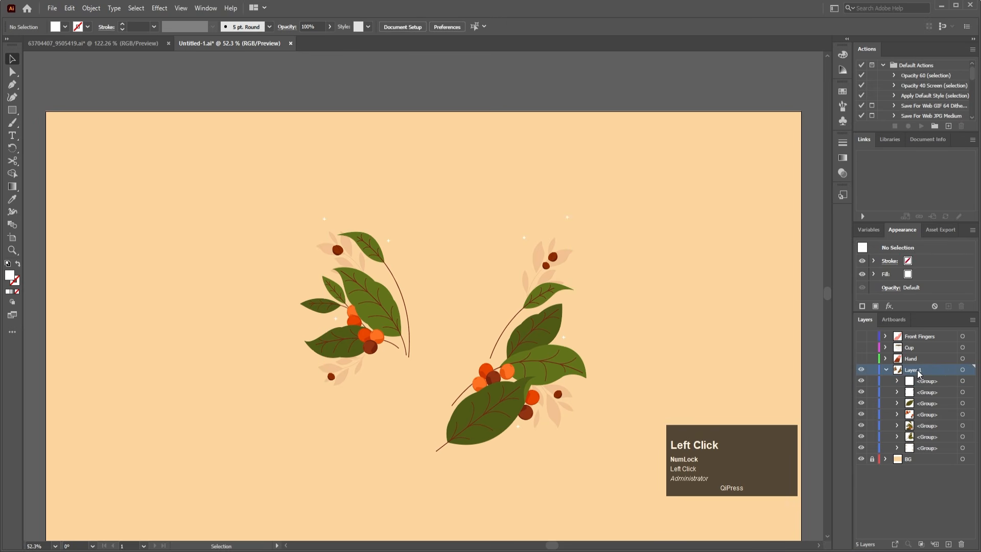
left_click(964, 370)
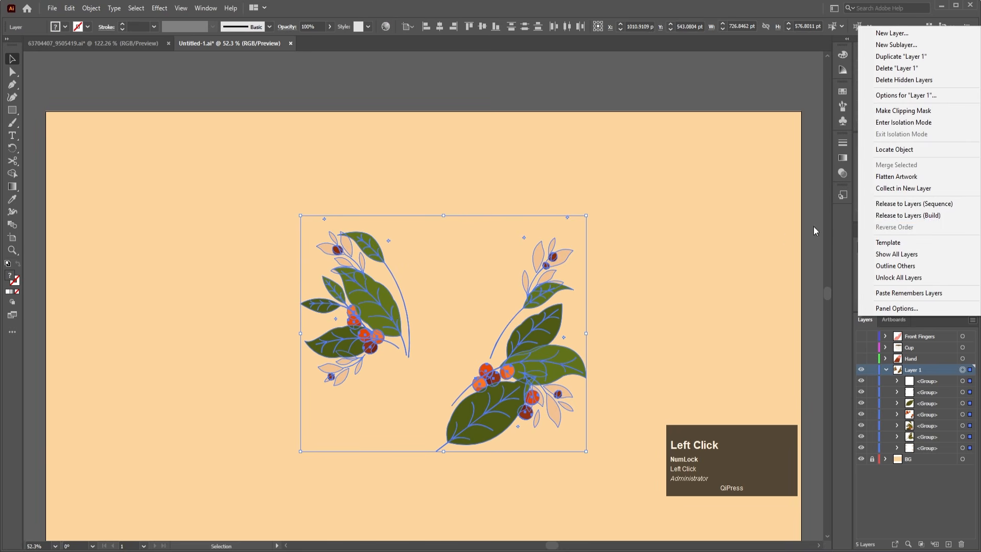
left_click(876, 209)
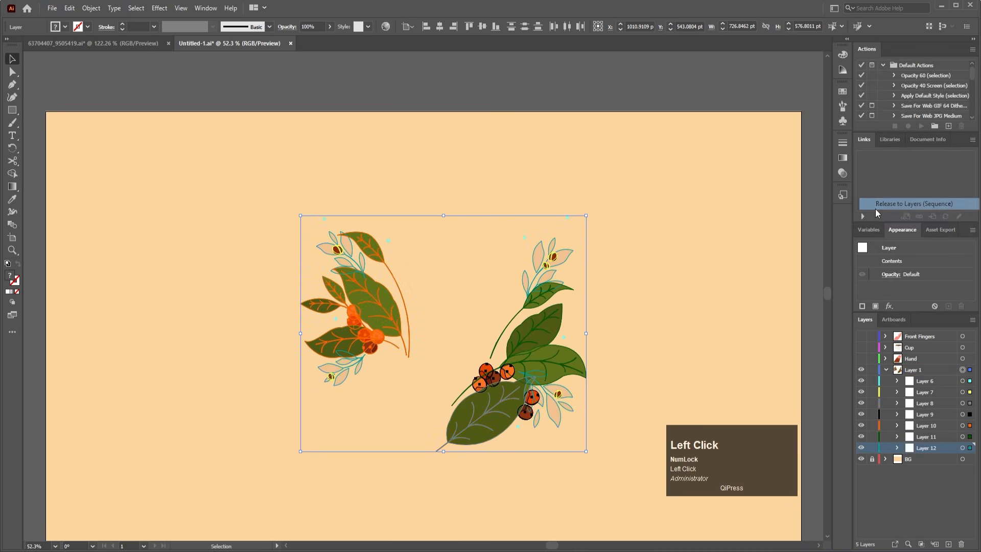
Move all the released sublayers out of Layer 1 to the top level and delete the emptied Layer 1.
left_click(923, 385, "shift")
left_click_drag(923, 385, 911, 454)
left_click(908, 450)
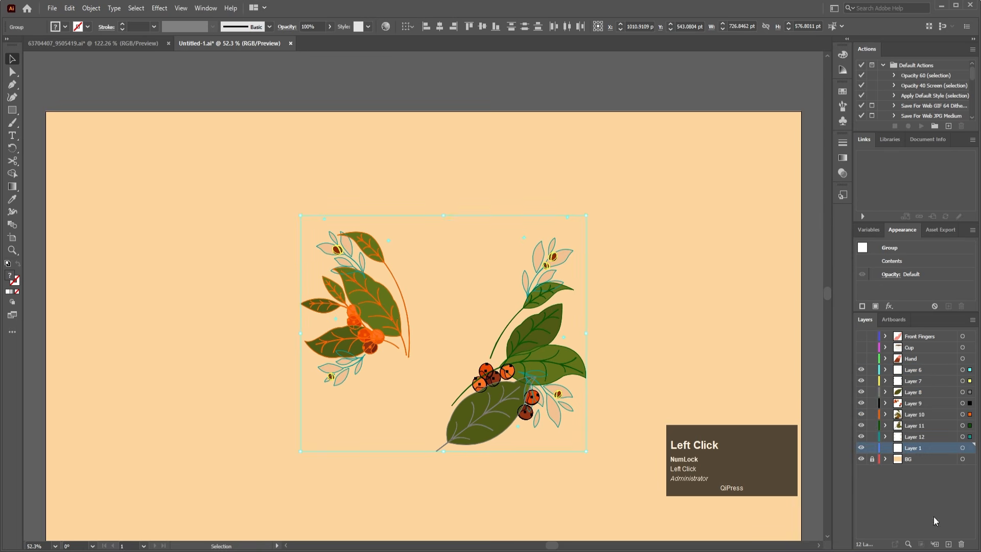
left_click(962, 544)
left_click(742, 365)
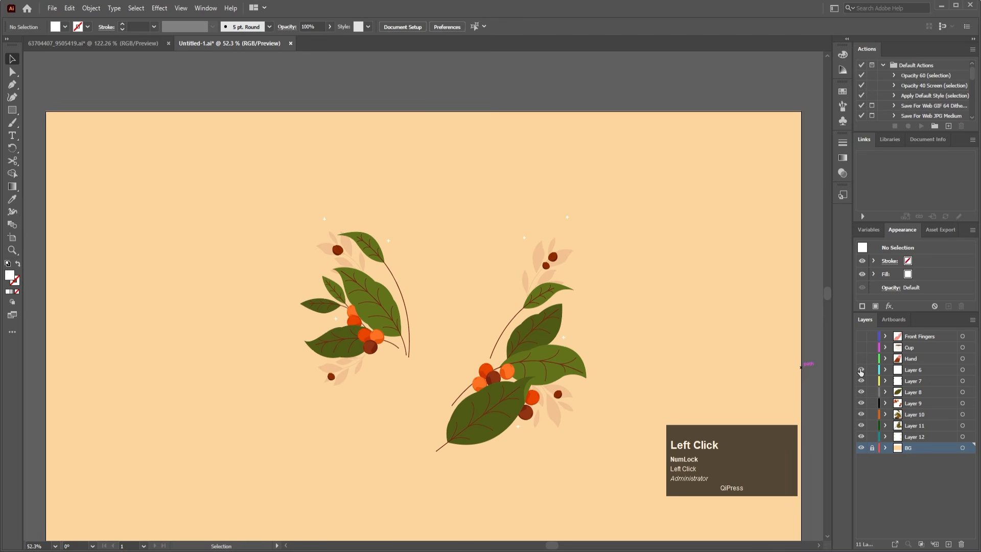
Hide Layers 7 to 12 and release the white dots group in Layer 6 to layers in sequence.
left_click_drag(862, 382, 879, 411)
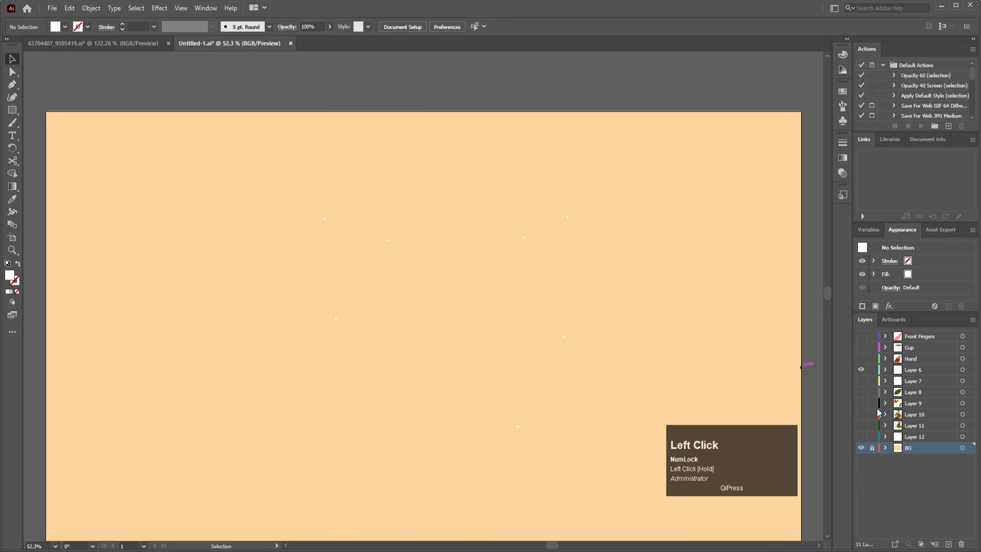
left_click(566, 338)
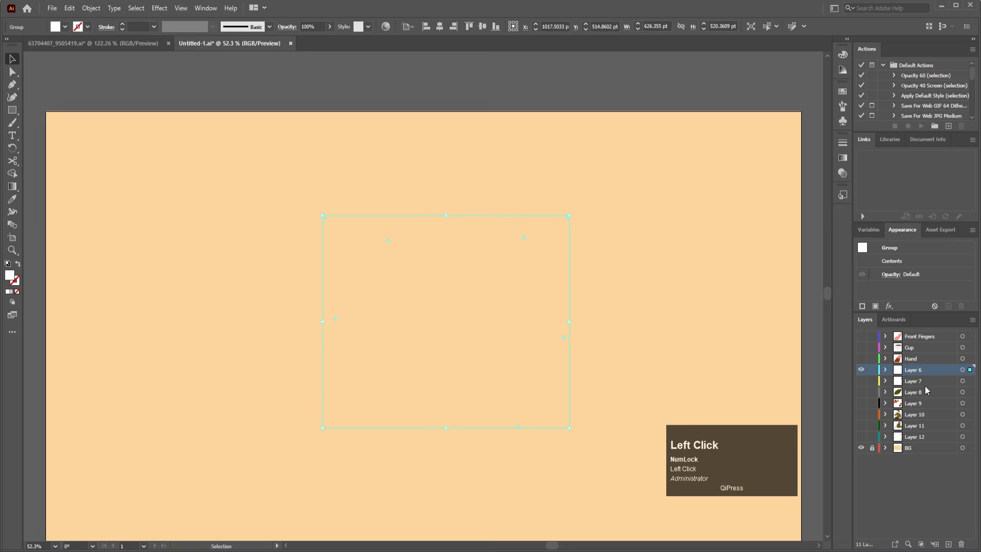
left_click(885, 370)
left_click(898, 381)
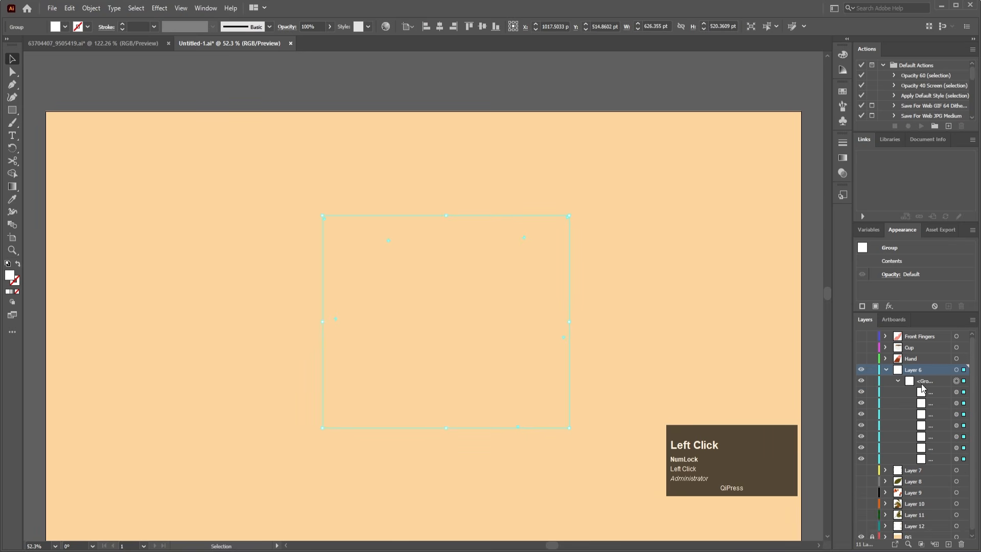
left_click(926, 384)
left_click(973, 320)
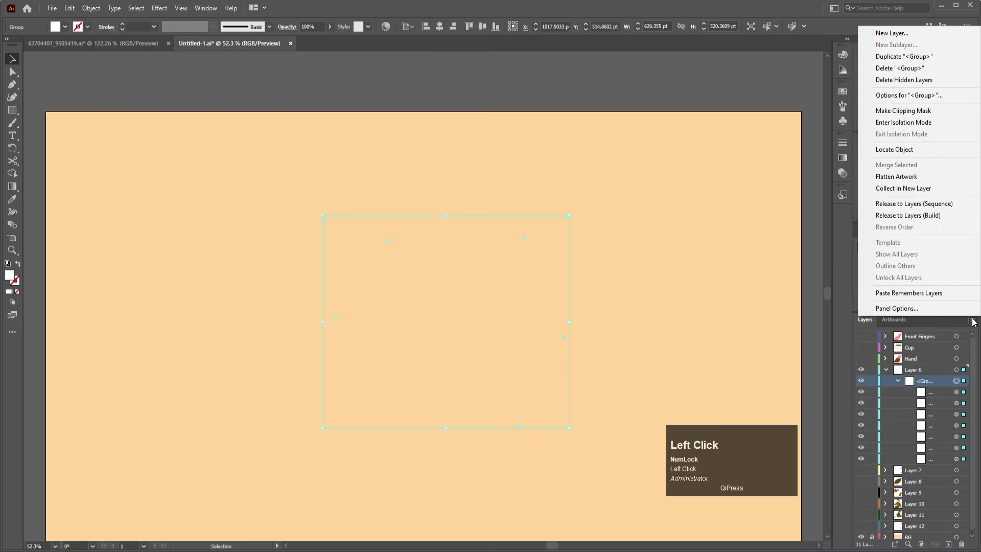
left_click(920, 204)
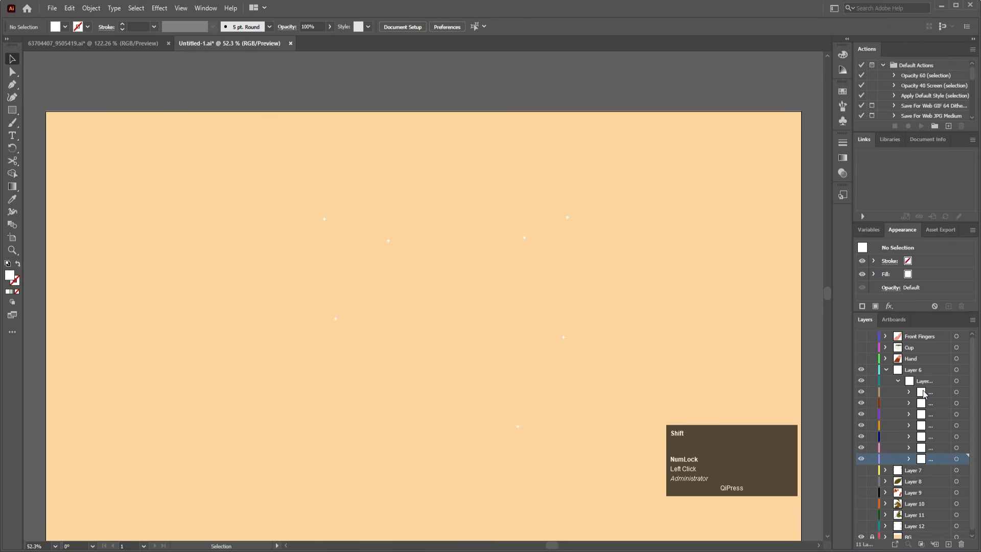
Move the white dot sublayers out of Layer 6 to the top level and delete the emptied Layer 6.
left_click(926, 392, "shift")
left_click_drag(926, 392, 913, 366)
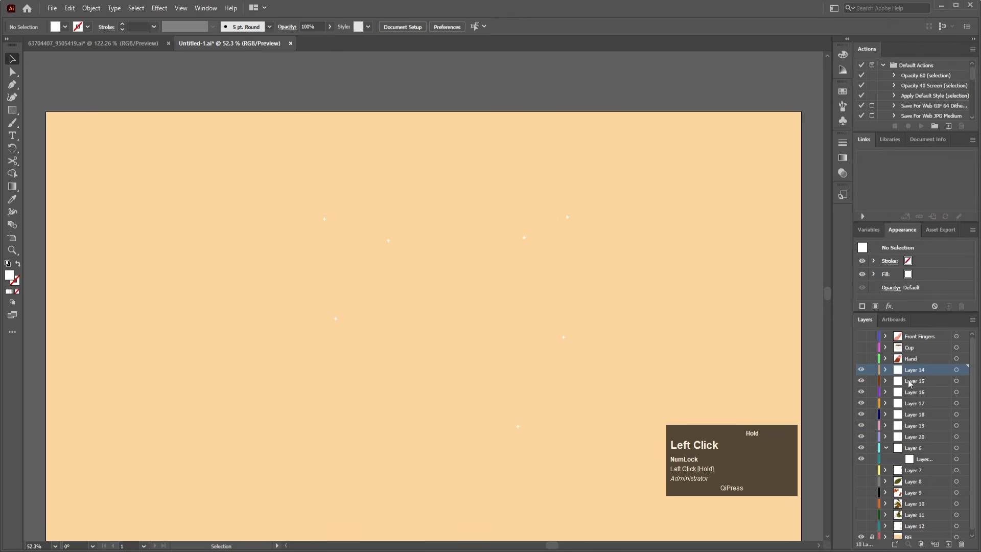
left_click(926, 448)
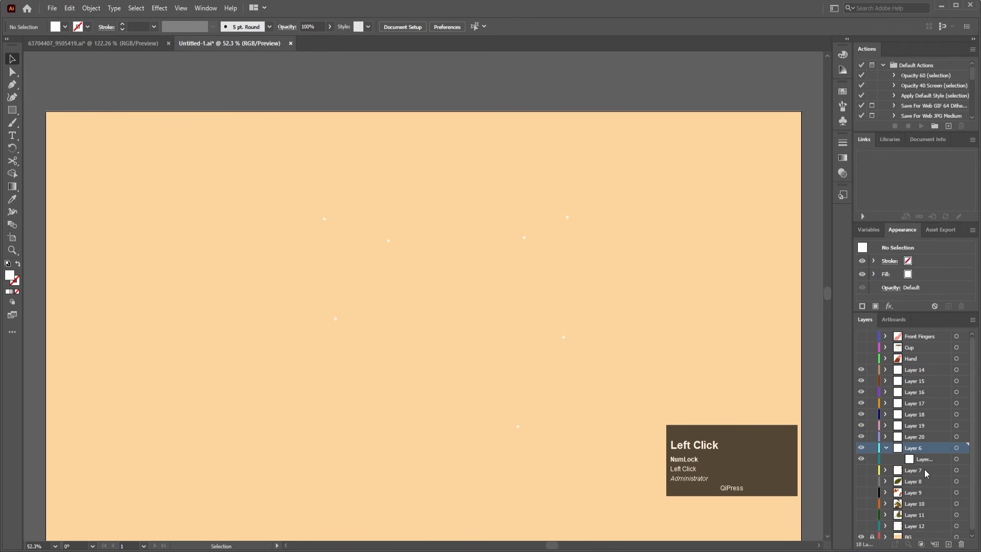
left_click(961, 545)
Show Layer 7 and release its group of coffee beans to layers in sequence.
left_click(861, 449)
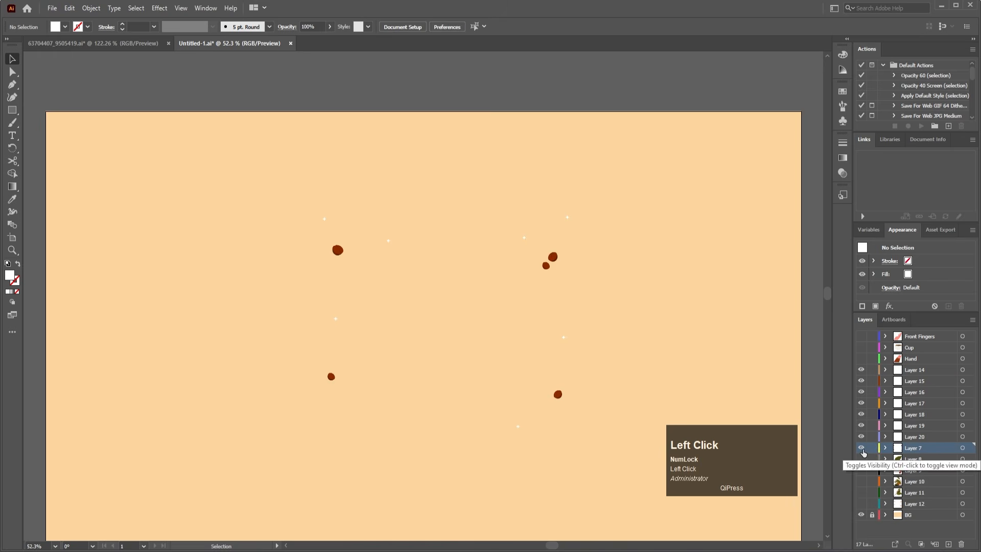
left_click(548, 264)
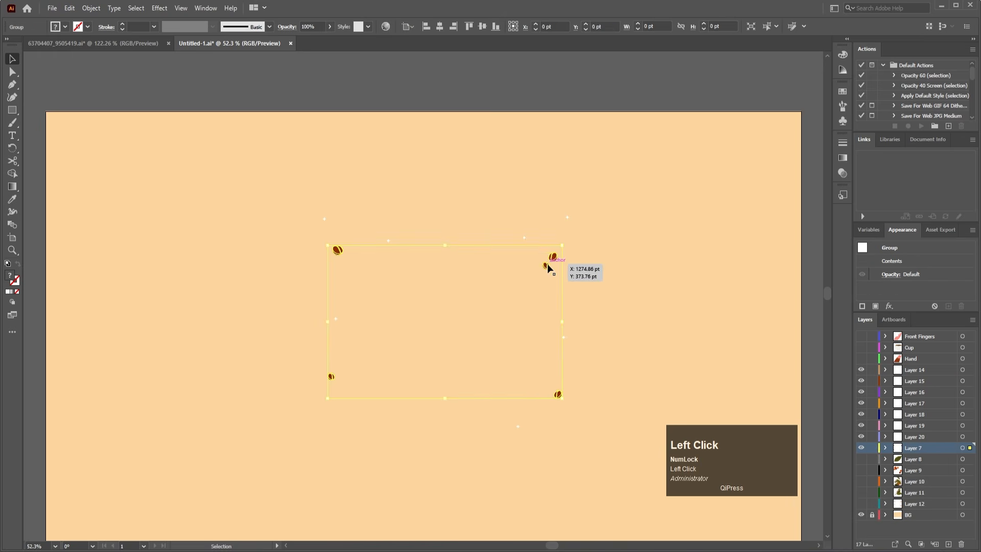
left_click(886, 449)
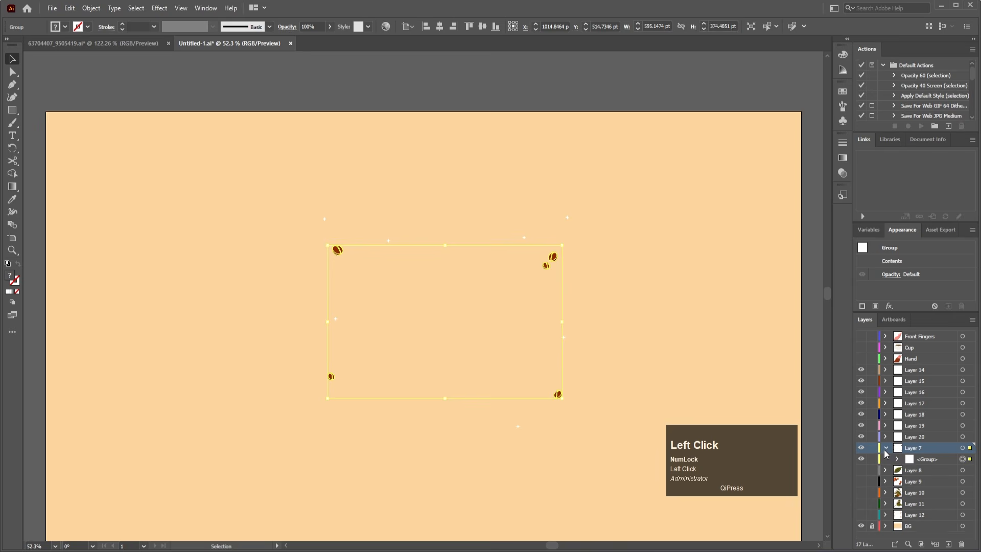
left_click(897, 460)
left_click(927, 460)
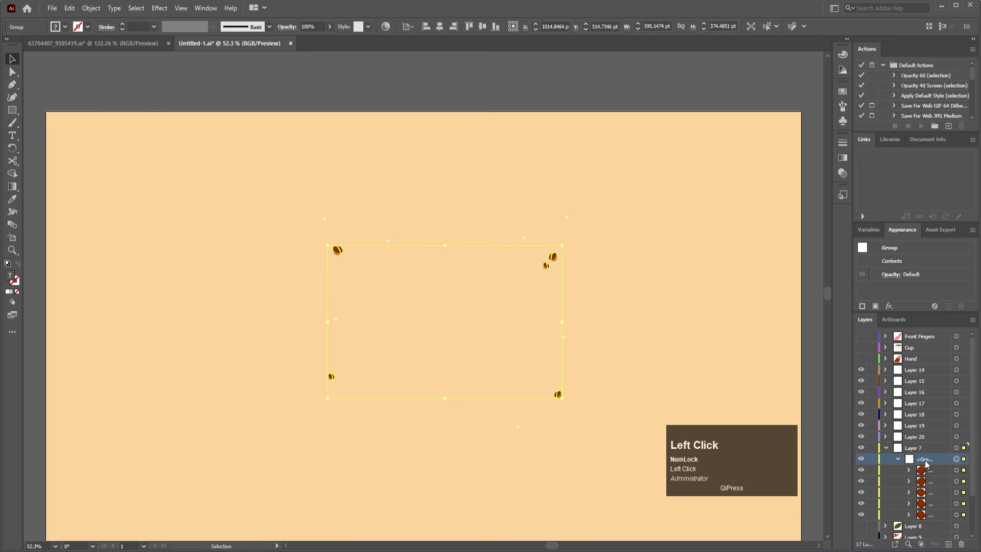
left_click(973, 321)
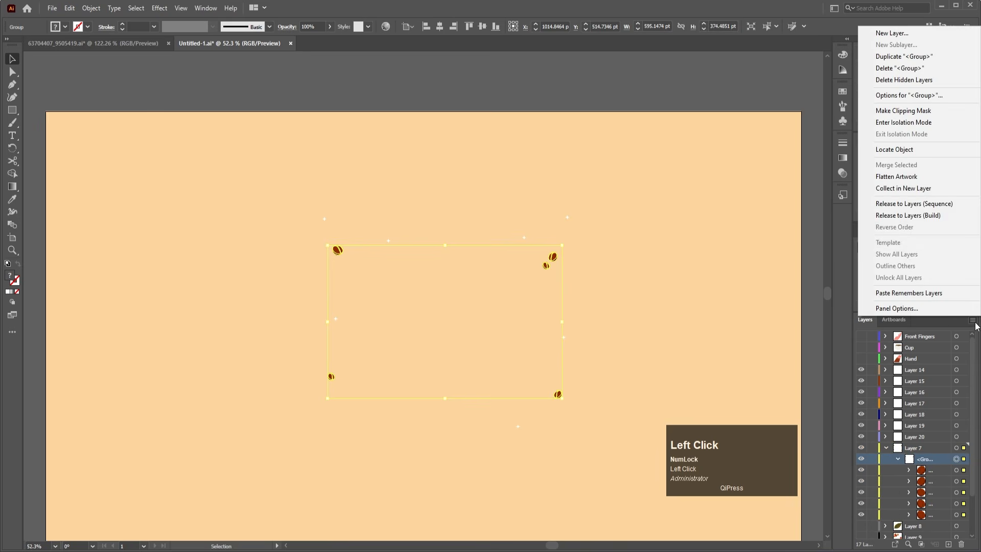
left_click(914, 204)
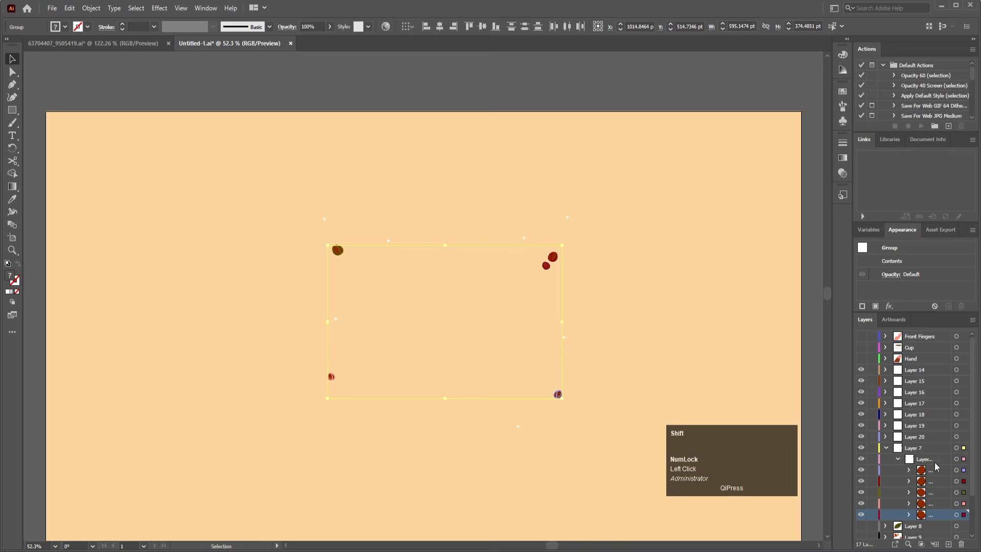
Move the coffee bean sublayers out of Layer 7 to the top level and delete the emptied Layer 7.
left_click(933, 479, "shift")
left_click_drag(933, 479, 916, 443)
left_click(904, 504)
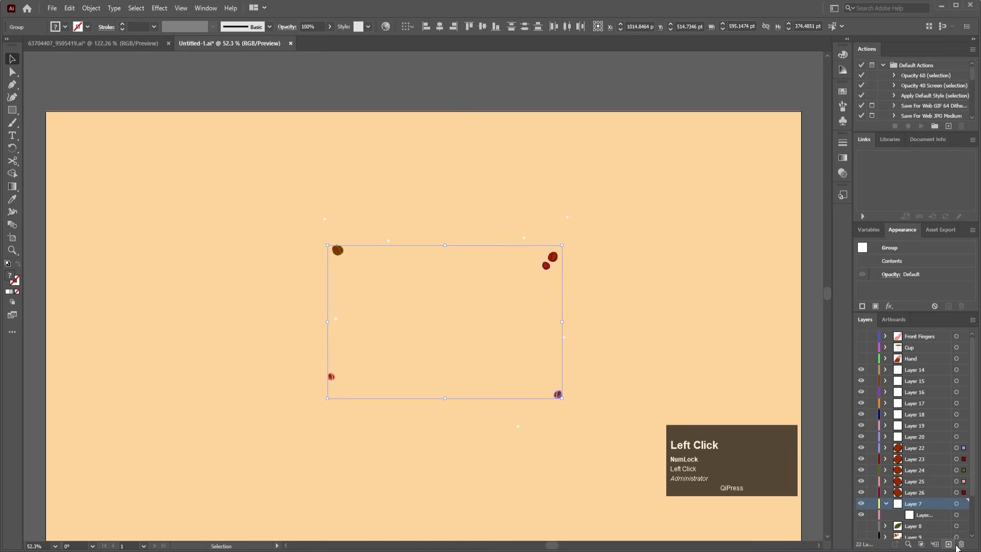
left_click(961, 544)
Show Layer 8 with the large leaf and Layer 9 with the berries, and clear the bean selection.
scroll(917, 492, "down", 1)
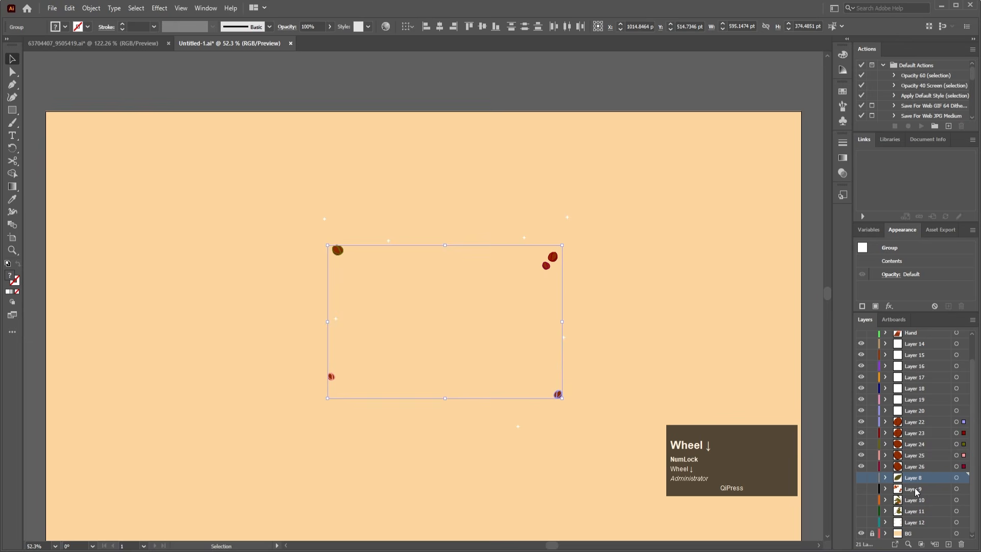
left_click(861, 478)
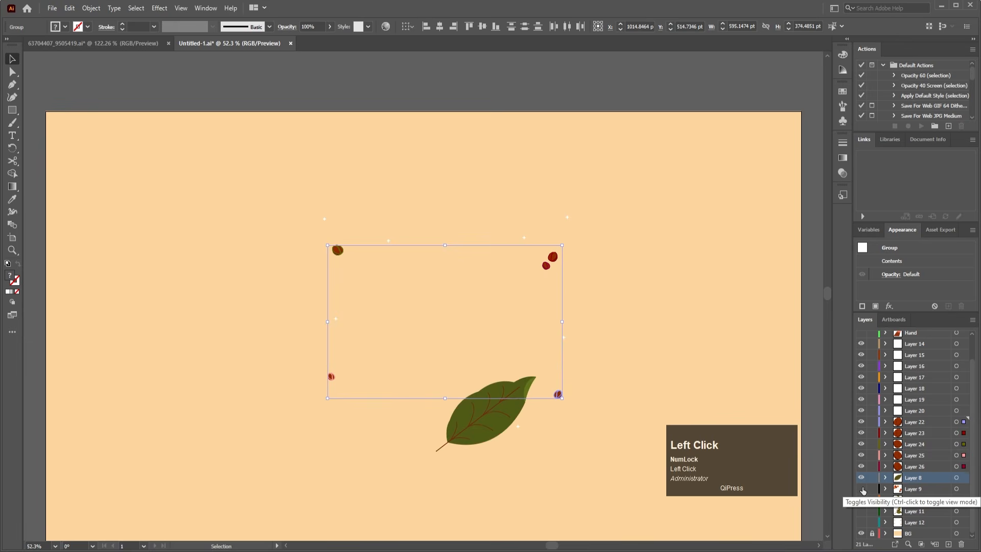
left_click(862, 489)
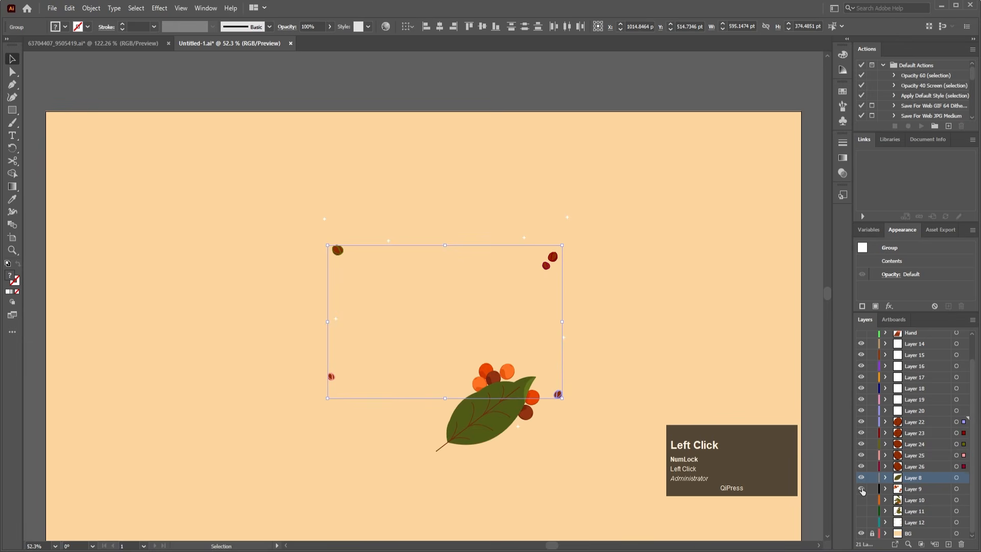
left_click(546, 436)
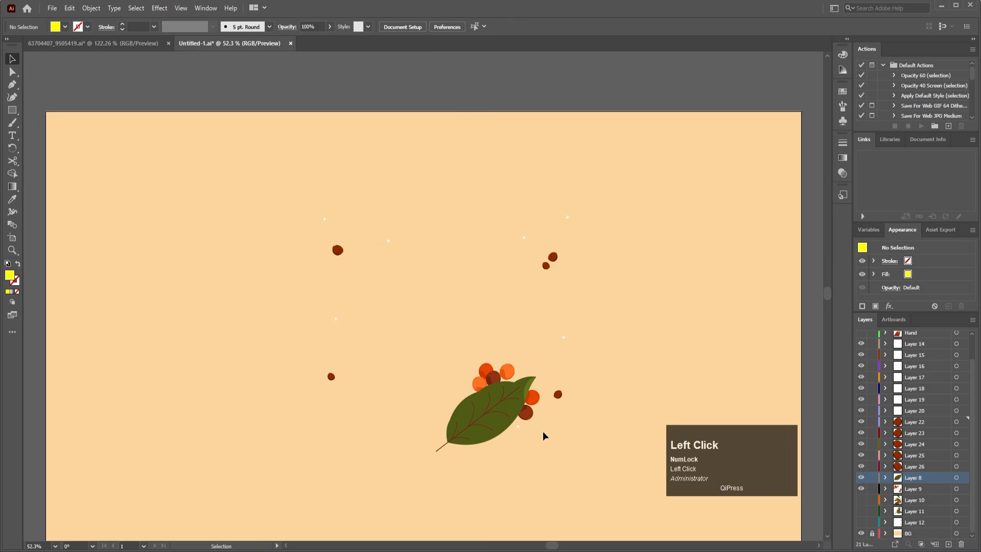
Cut the orange and brown berries from Layer 9 and paste them in place on the leaf's Layer 8.
left_click(531, 418)
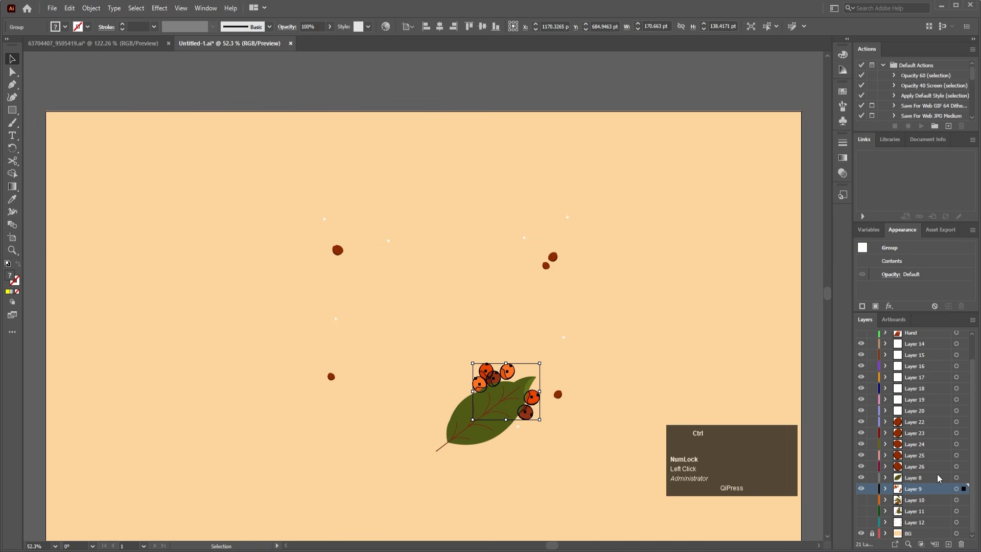
key("ctrl+x")
left_click(915, 478)
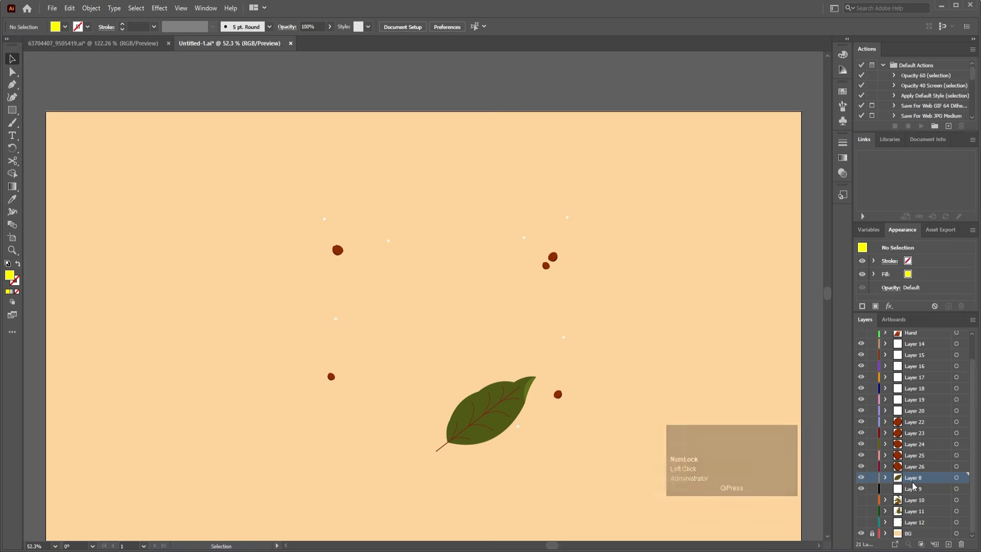
key("ctrl+shift+v")
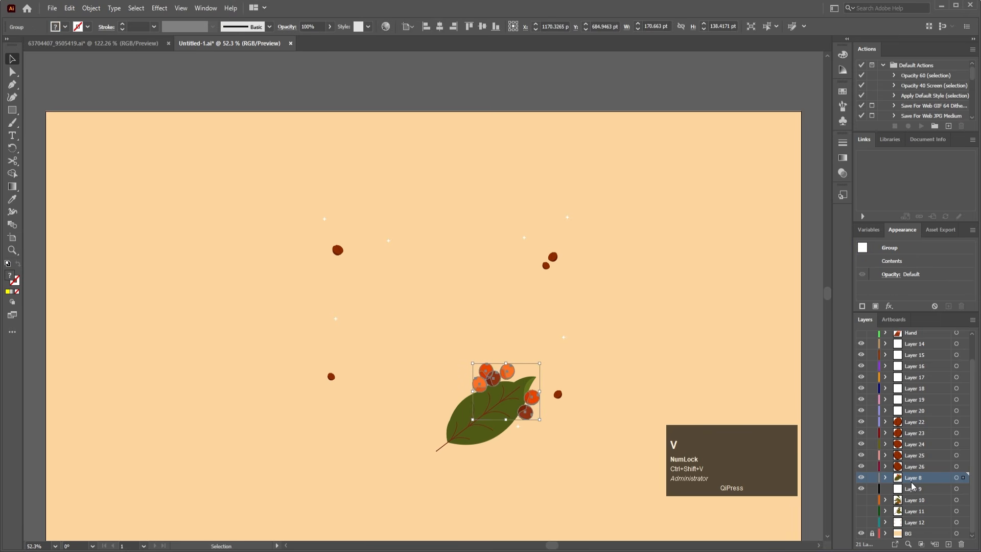
left_click(539, 447)
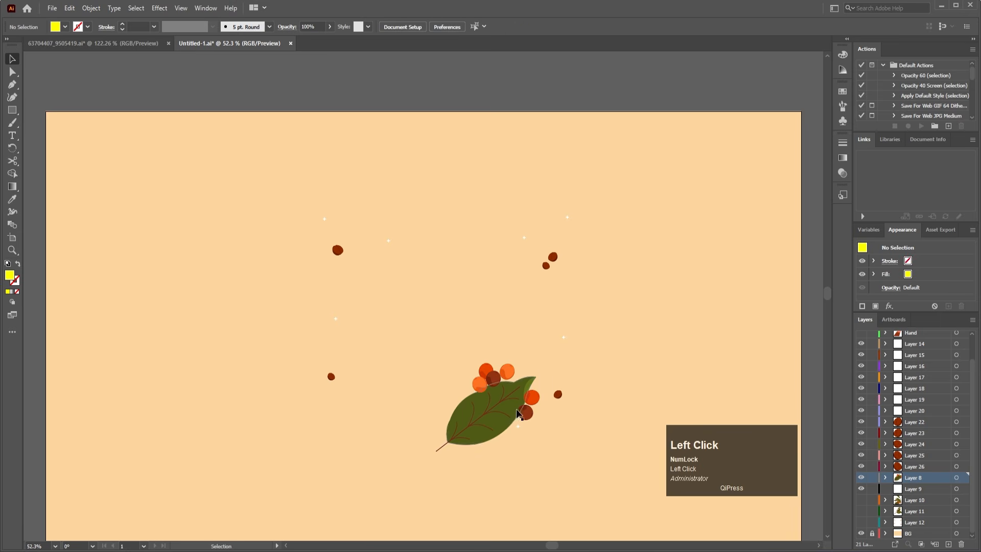
Delete the emptied Layer 9 and show Layer 10 with its branch of leaves and berries.
left_click(861, 489)
left_click(903, 491)
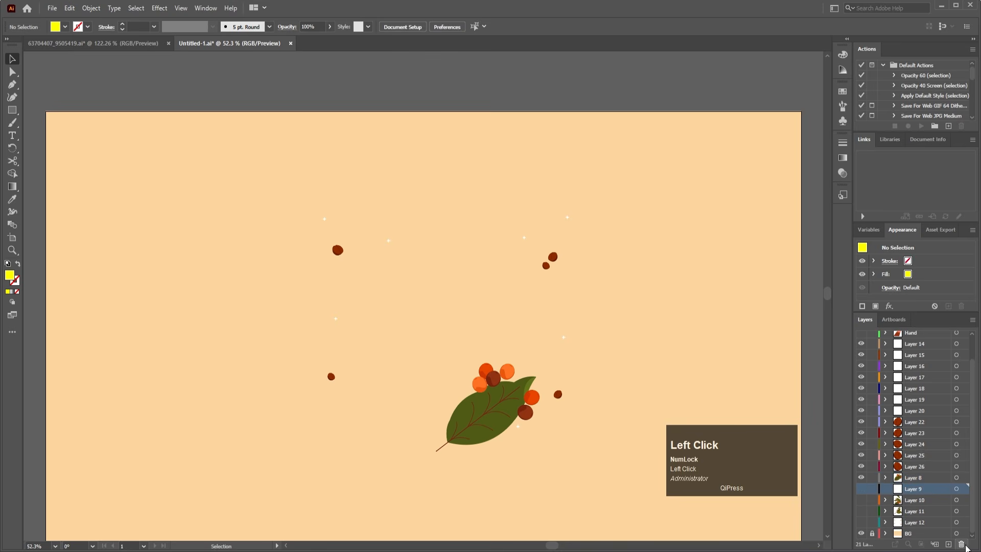
left_click(961, 544)
left_click(861, 500)
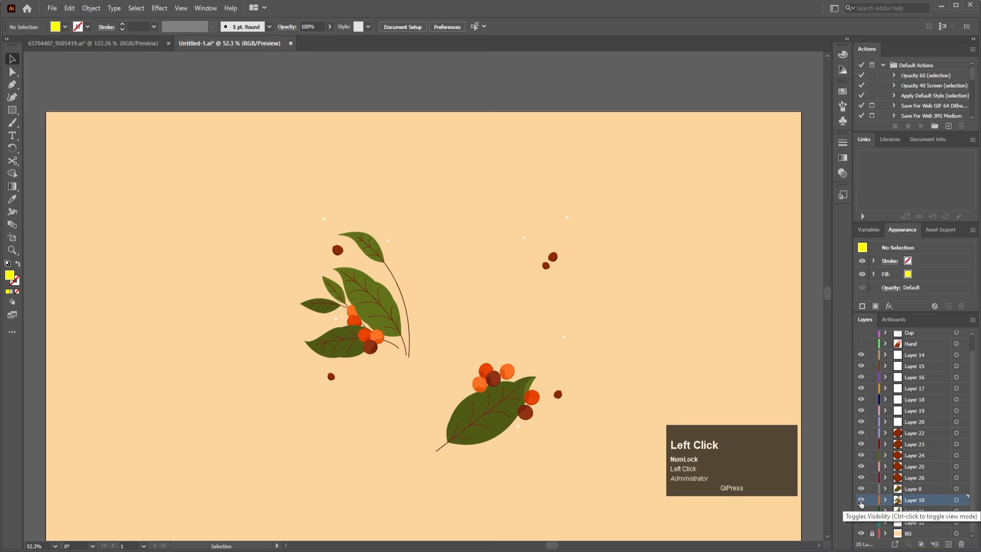
Ungroup the branch artwork in Layer 10 into separate leaf and berry groups and select individual pieces to check them.
left_click(388, 307)
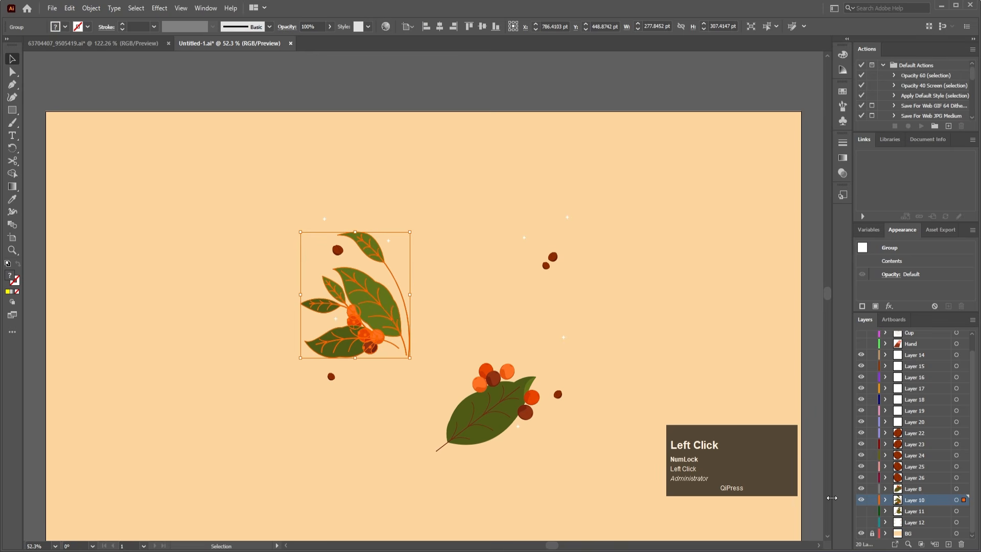
left_click(886, 500)
scroll(889, 501, "down", 1)
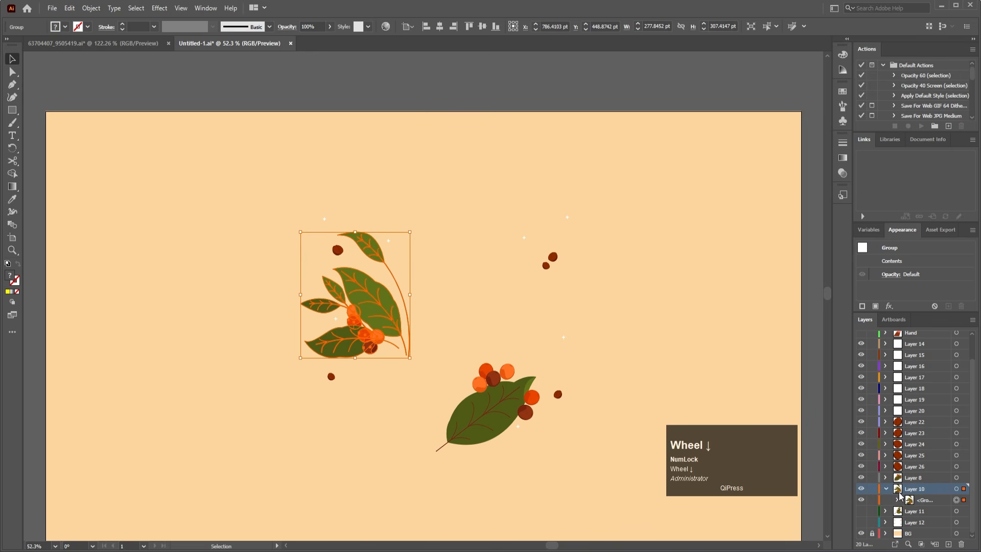
left_click(899, 500)
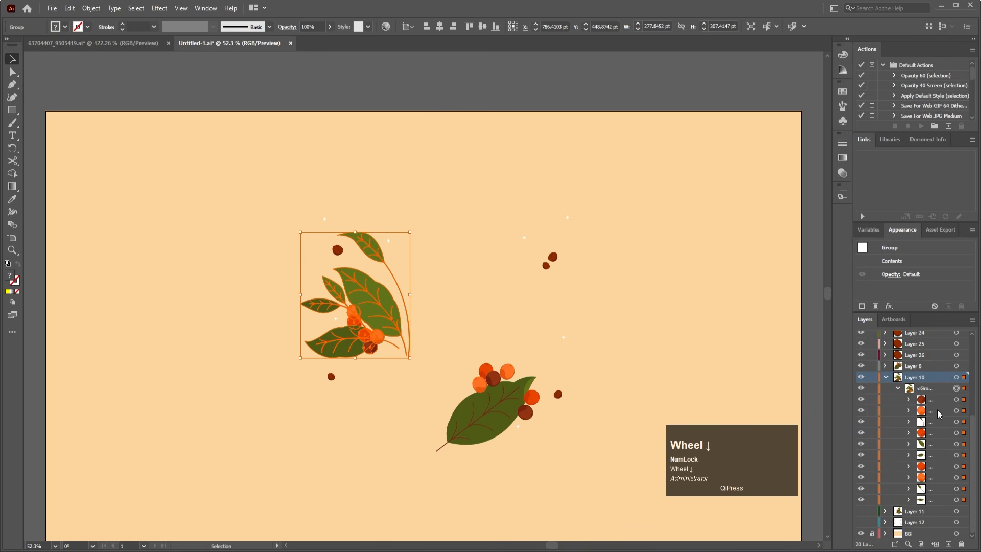
scroll(337, 363, "up", 3)
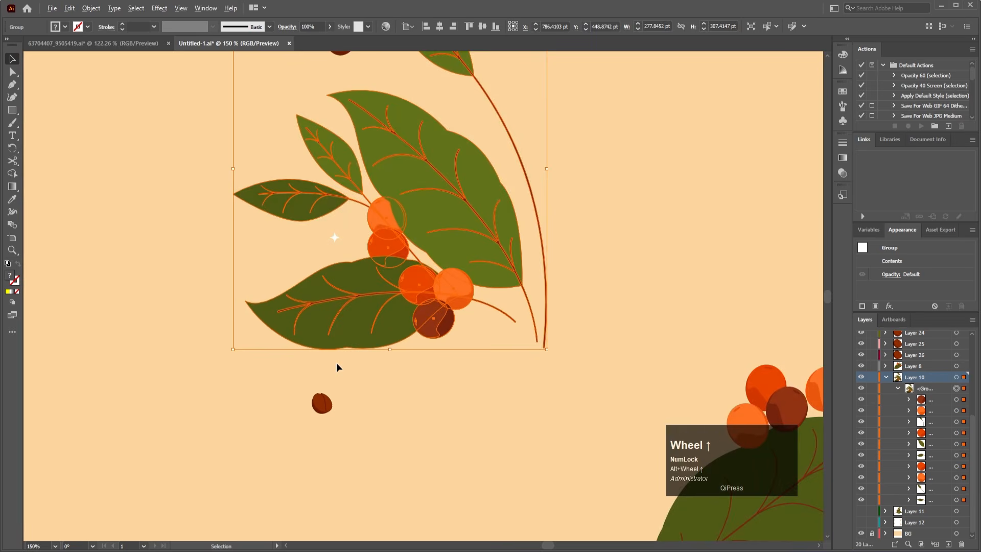
left_click(450, 390)
left_click(450, 294)
right_click(453, 294)
left_click(455, 380)
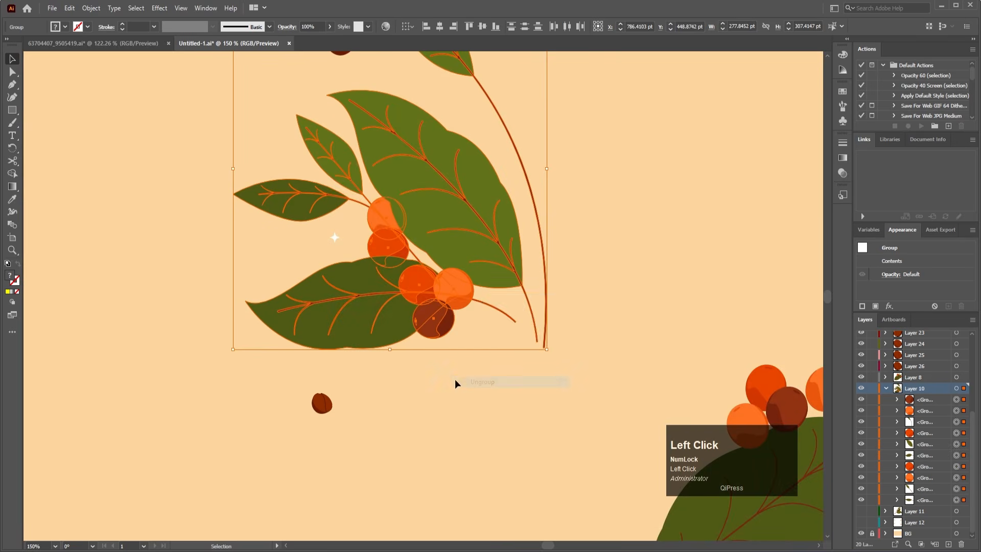
left_click(455, 379)
left_click(443, 294)
left_click(410, 280)
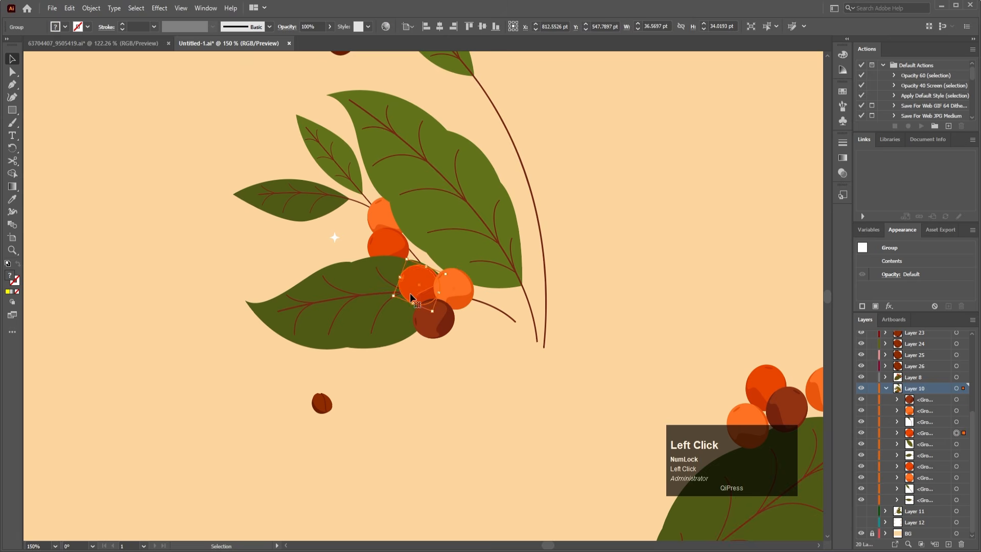
left_click(375, 320)
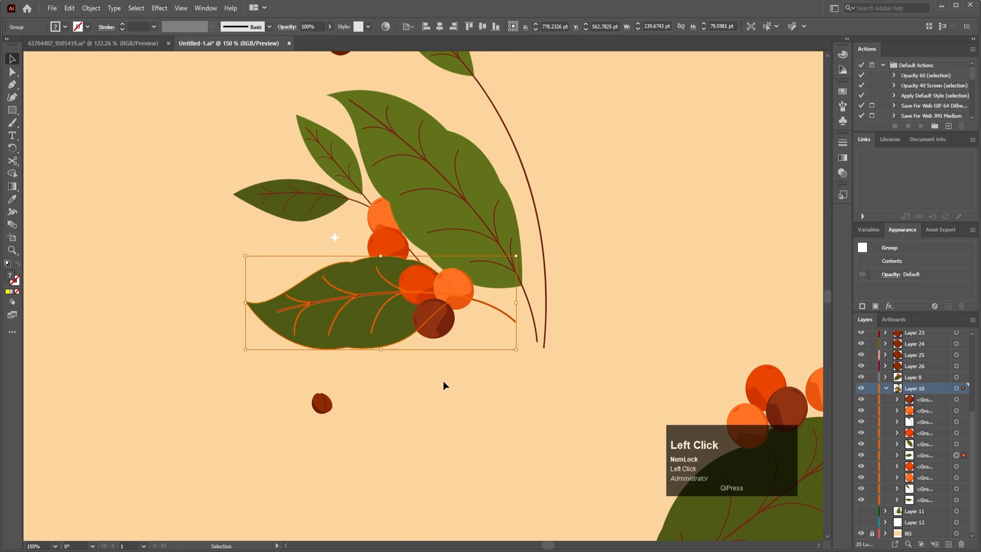
Target all artwork in Layer 10 and release it to layers in sequence.
left_click(958, 389)
left_click(973, 320)
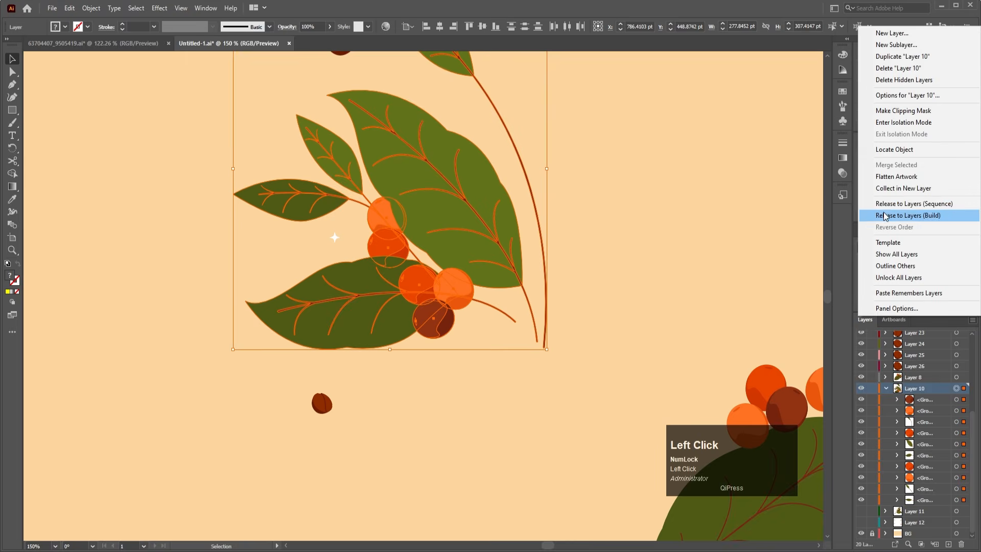
left_click(904, 203)
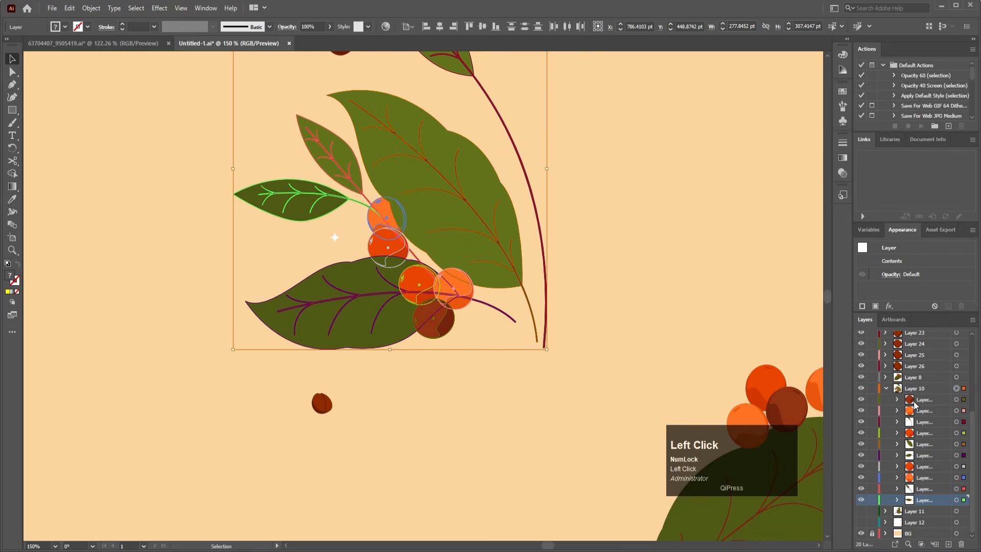
Move all leaf and berry sublayers out of Layer 10 to the top level and delete the emptied Layer 10.
left_click(926, 400, "shift")
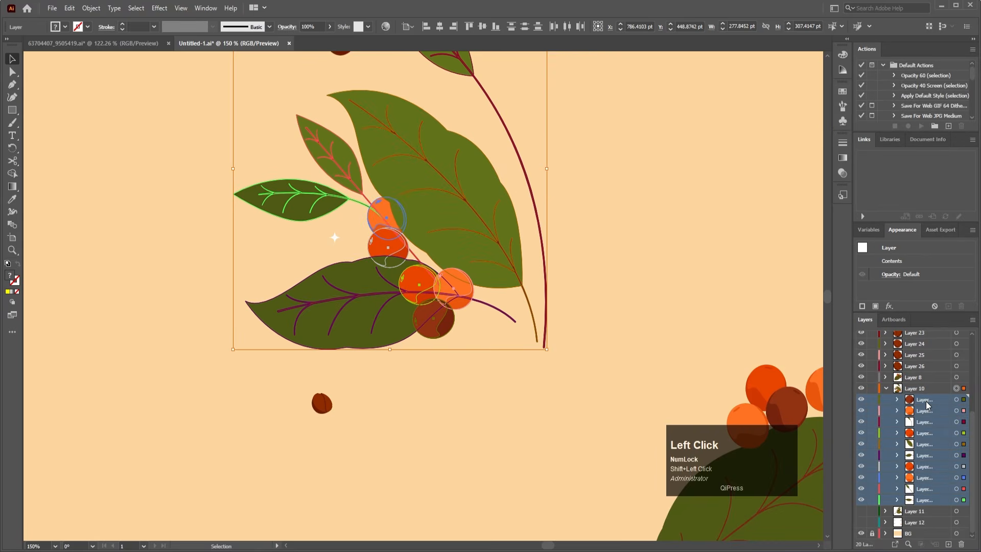
left_click_drag(928, 403, 914, 385)
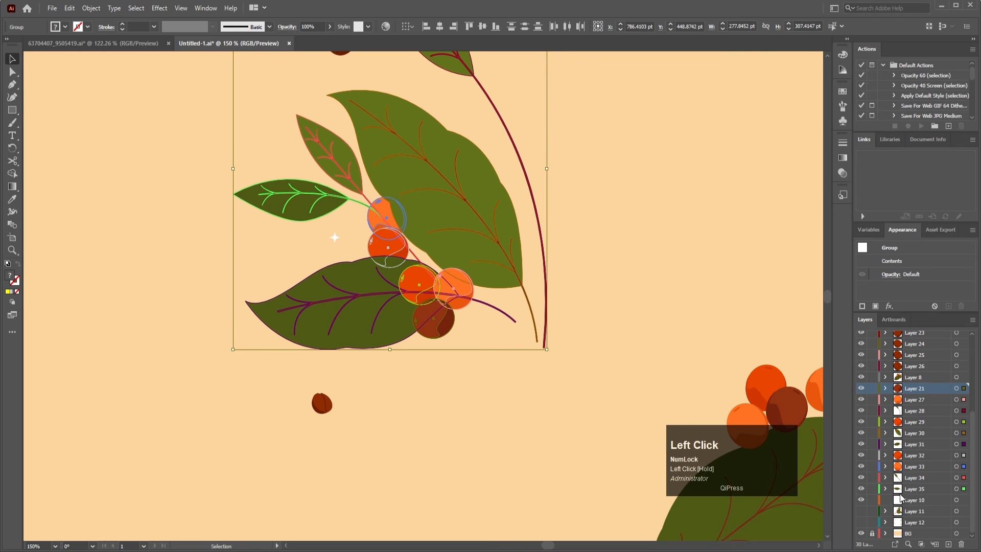
left_click(904, 499)
left_click(961, 544)
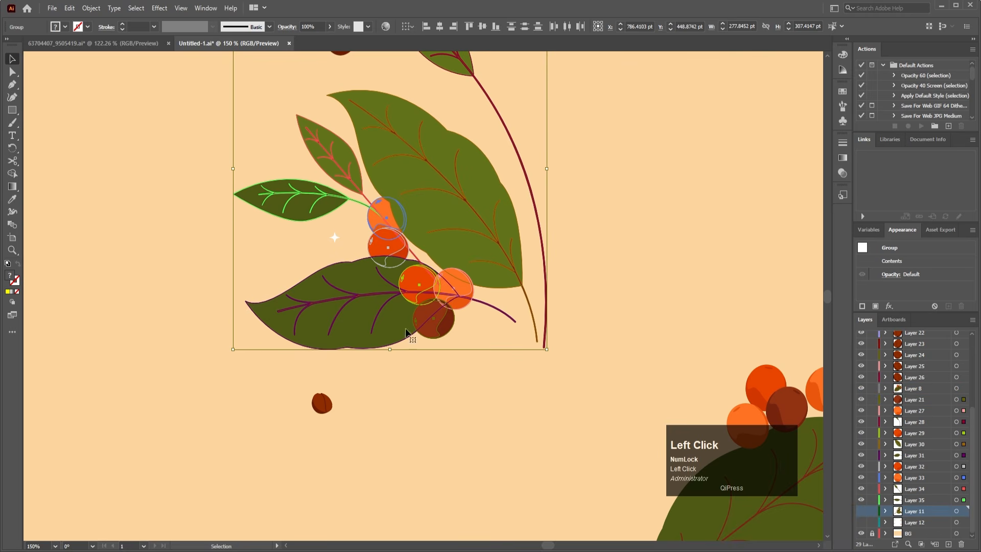
Group the lowest leaf of the branch with the brown, orange and red berries overlapping its stem, and clear the selection.
left_click(444, 355)
left_click(452, 333)
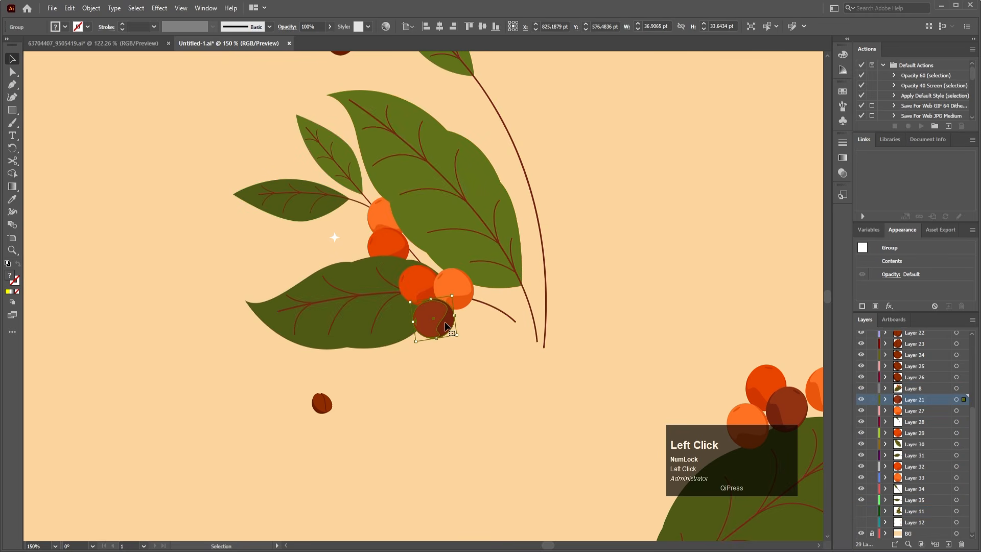
left_click(459, 286, "shift")
left_click(413, 287, "shift")
left_click(368, 288, "shift")
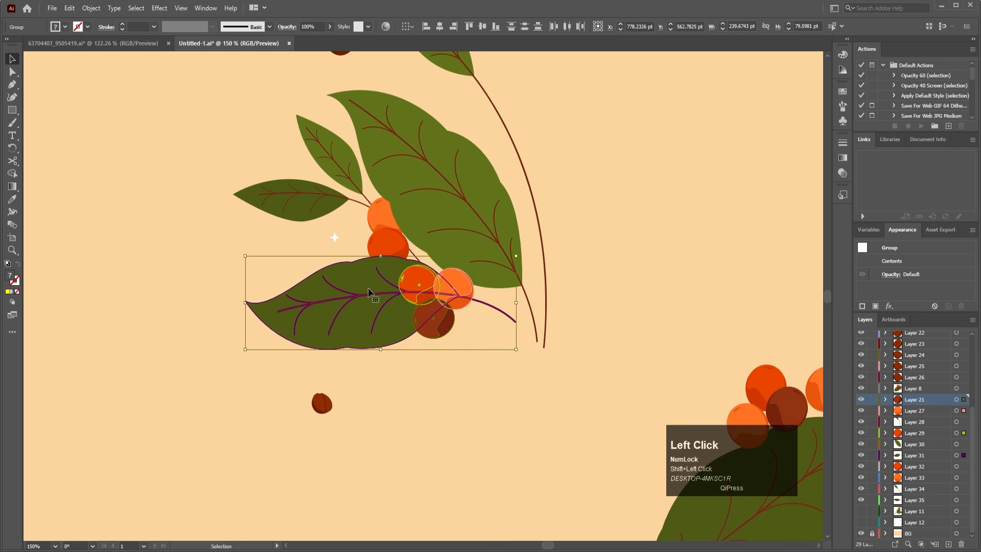
key("ctrl")
key("ctrl+g")
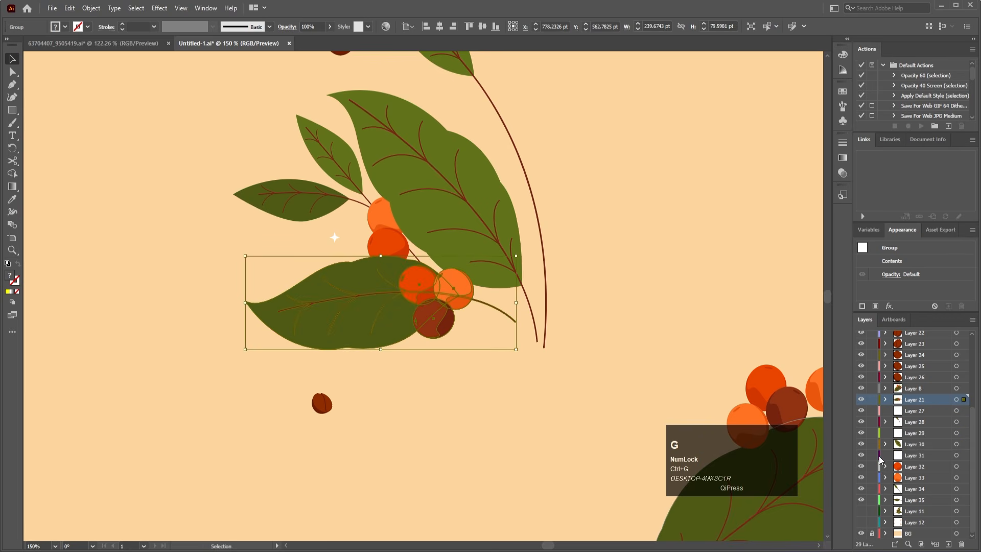
left_click(517, 380)
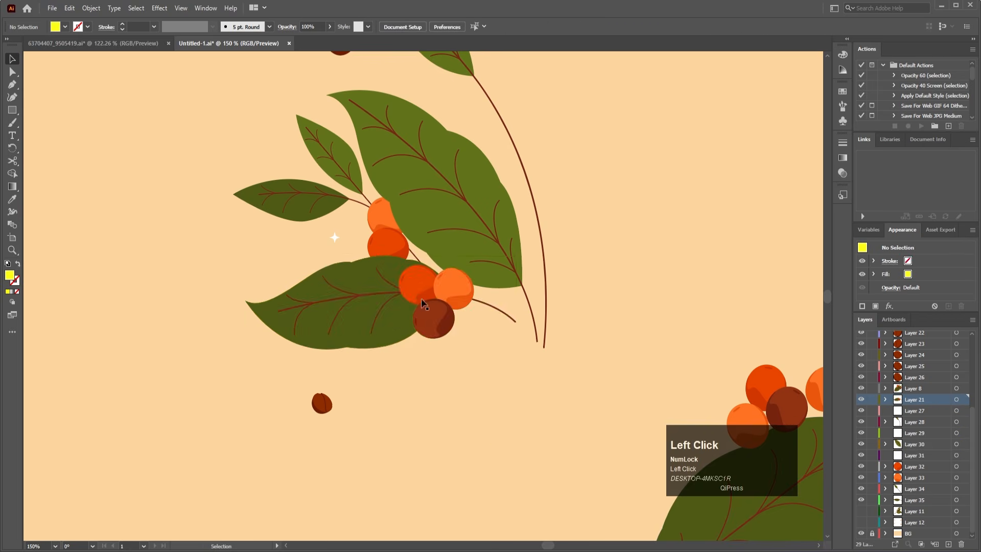
Group the two small leaves of the branch with the two berries beside their stems.
scroll(372, 354, "up", 4)
left_click(363, 341)
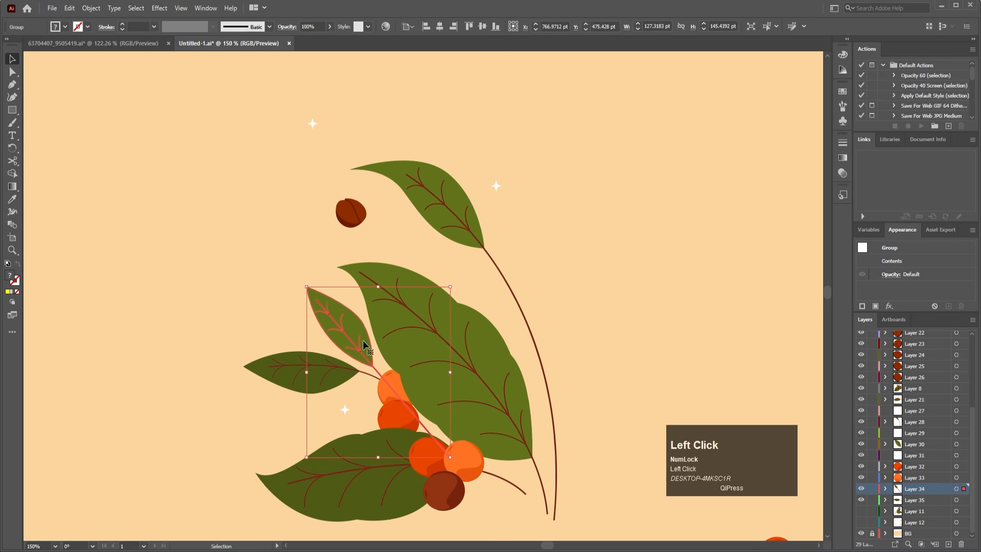
left_click(315, 383, "shift")
left_click(390, 410, "shift")
left_click(389, 394, "shift")
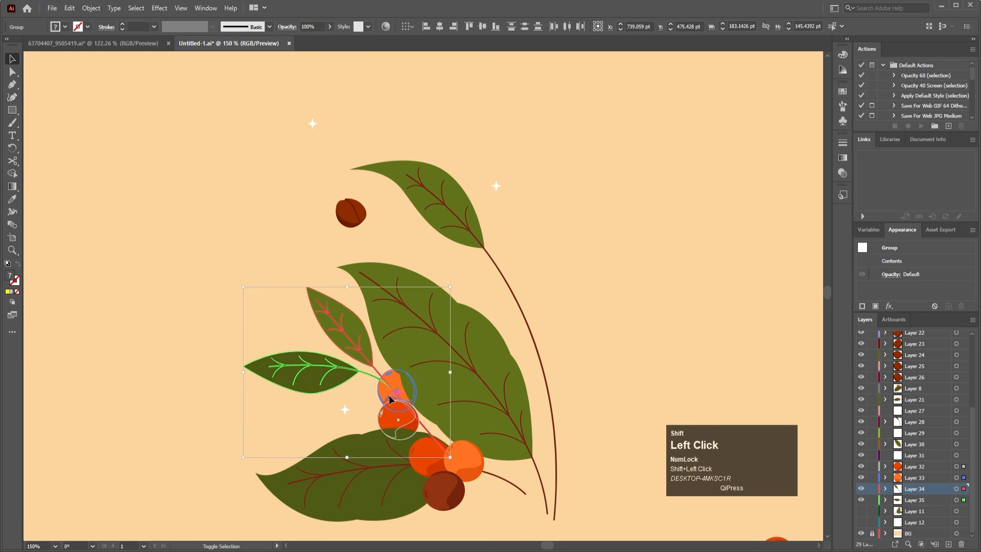
key("ctrl+g")
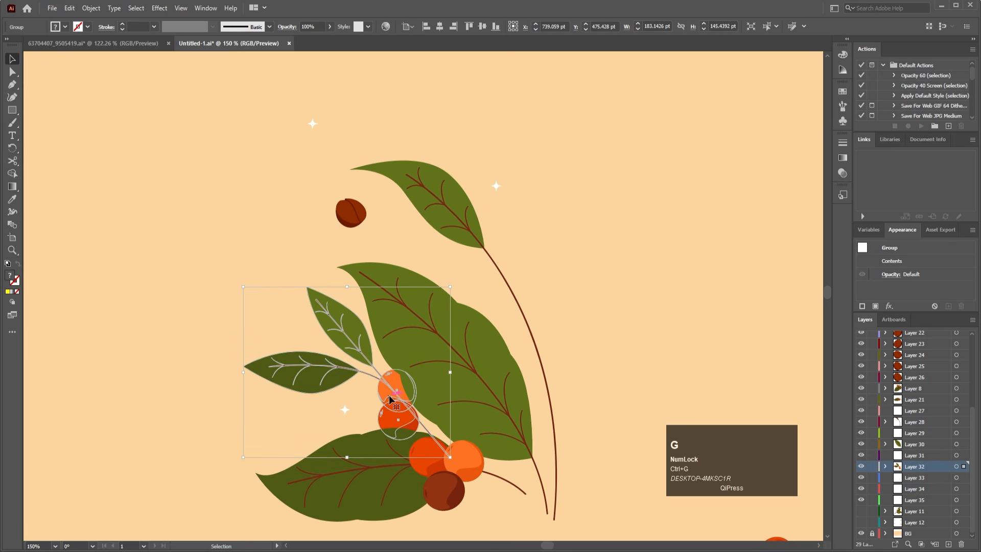
left_click(361, 210)
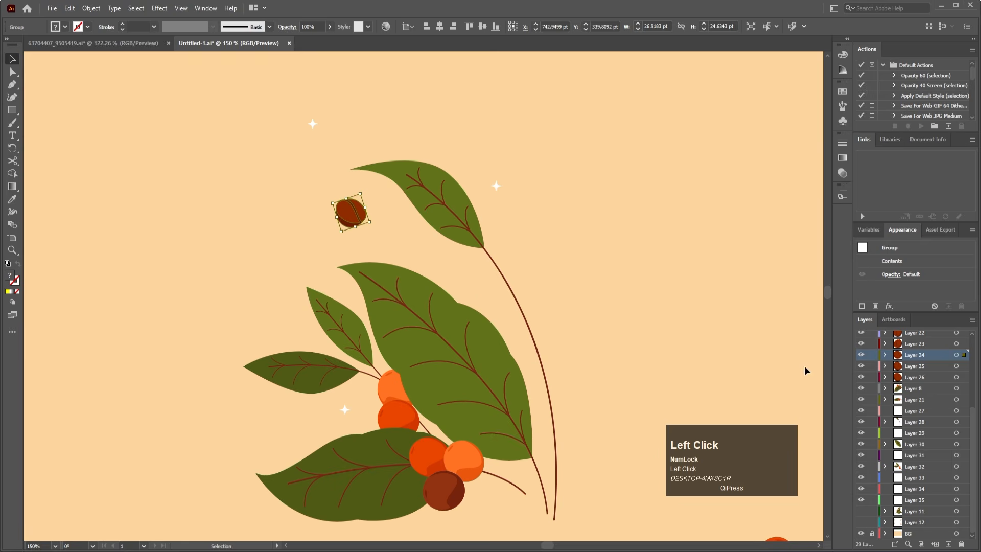
Delete the emptied Layers 27, 29, 31, 33, 34 and 35, clear the selection and fit the artboard in view.
left_click(884, 478)
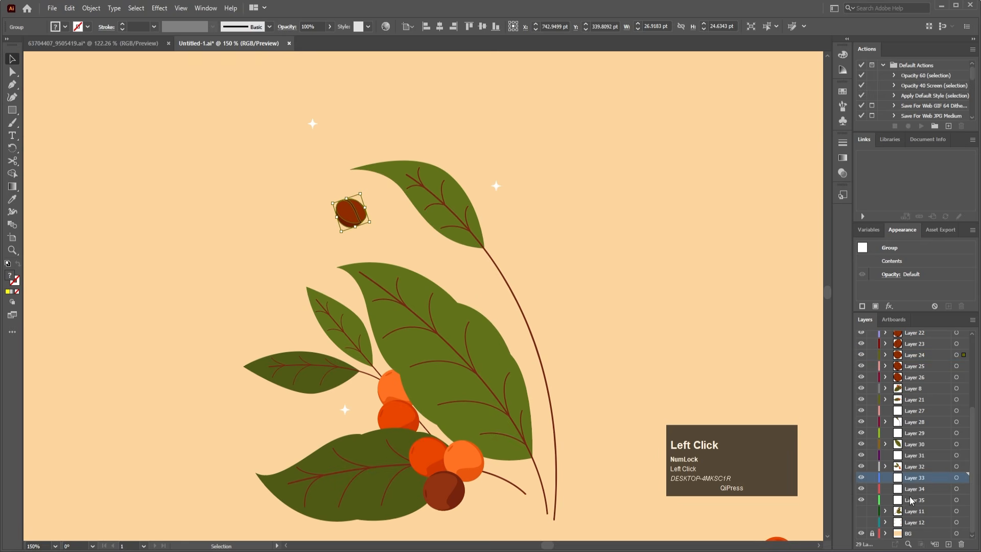
left_click(887, 500, "shift")
left_click(962, 545)
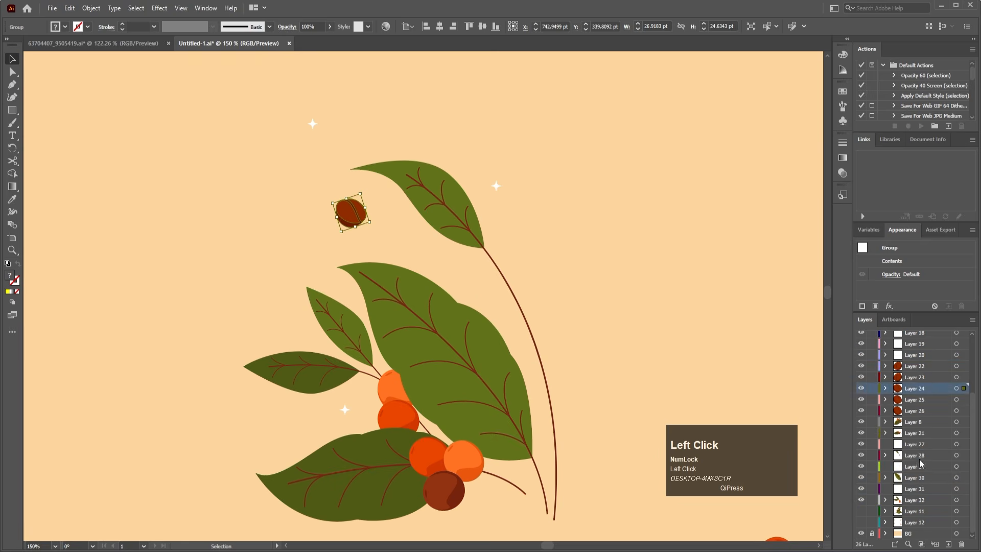
left_click(915, 467)
left_click(913, 448, "ctrl")
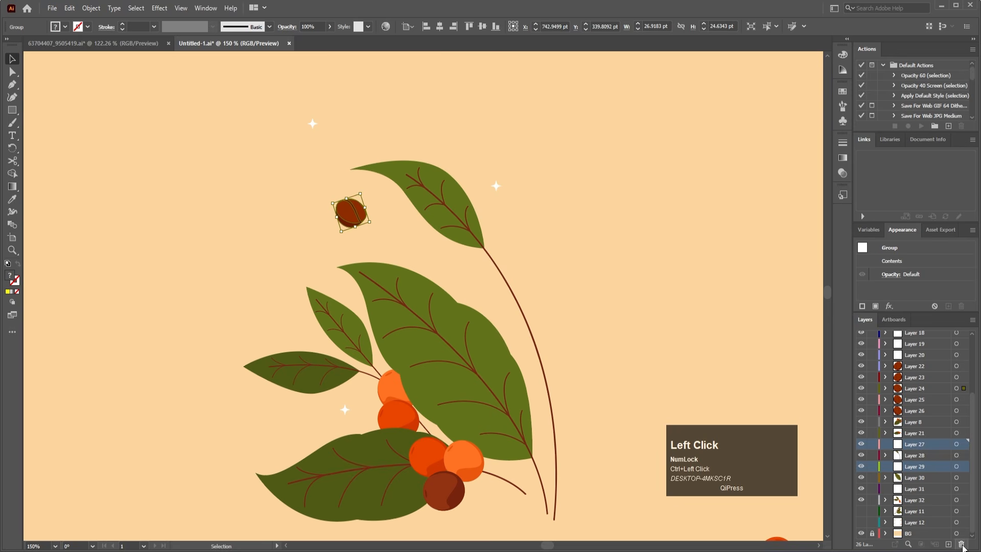
left_click(961, 545)
left_click(915, 489)
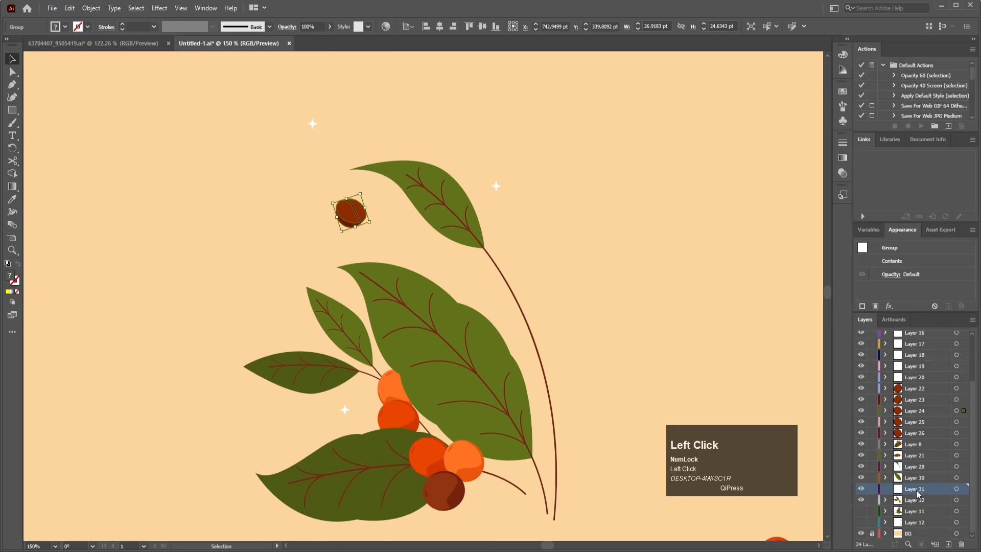
left_click(961, 544)
scroll(915, 517, "down", 1)
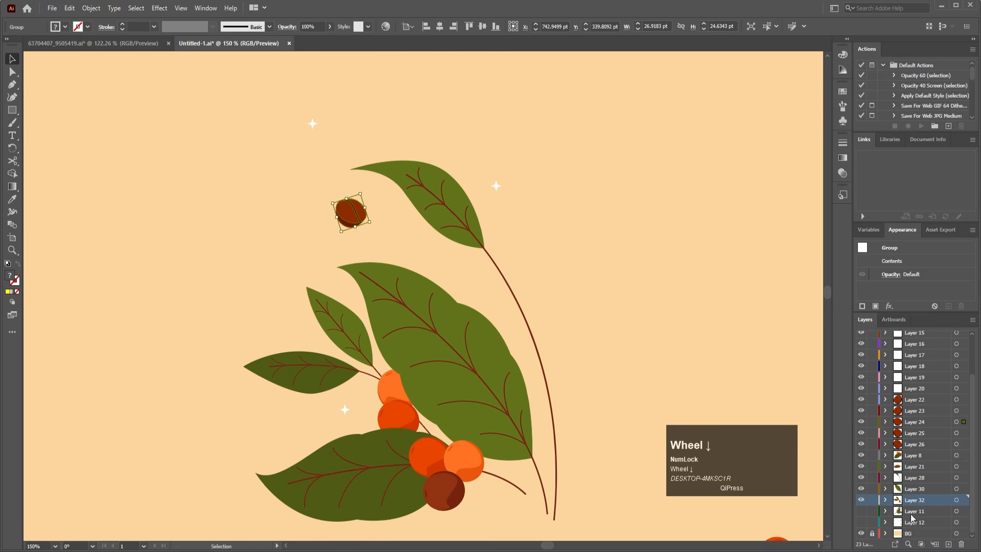
left_click(564, 246, "ctrl")
key("ctrl+0")
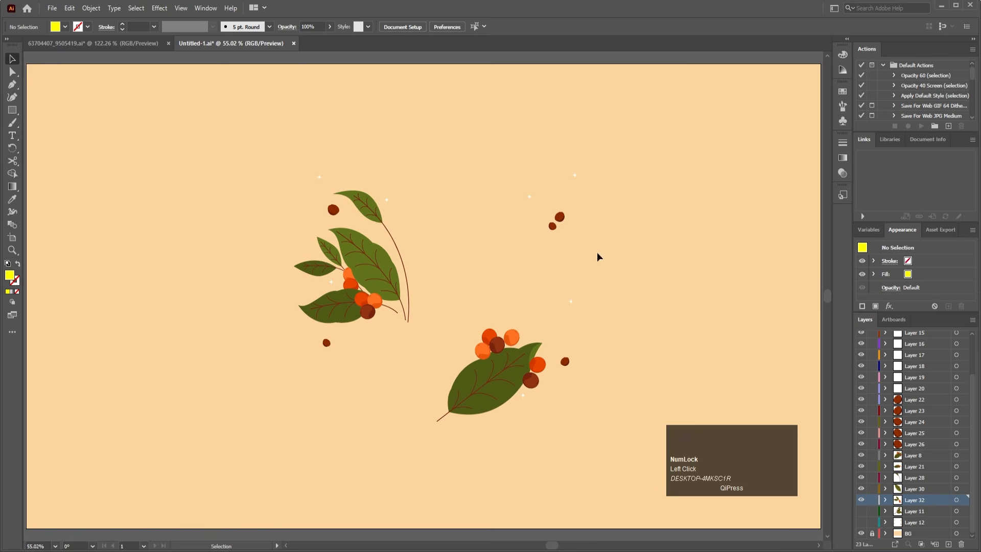
Show Layer 11 and release its group of three leaves to individual layers.
scroll(908, 490, "down", 1)
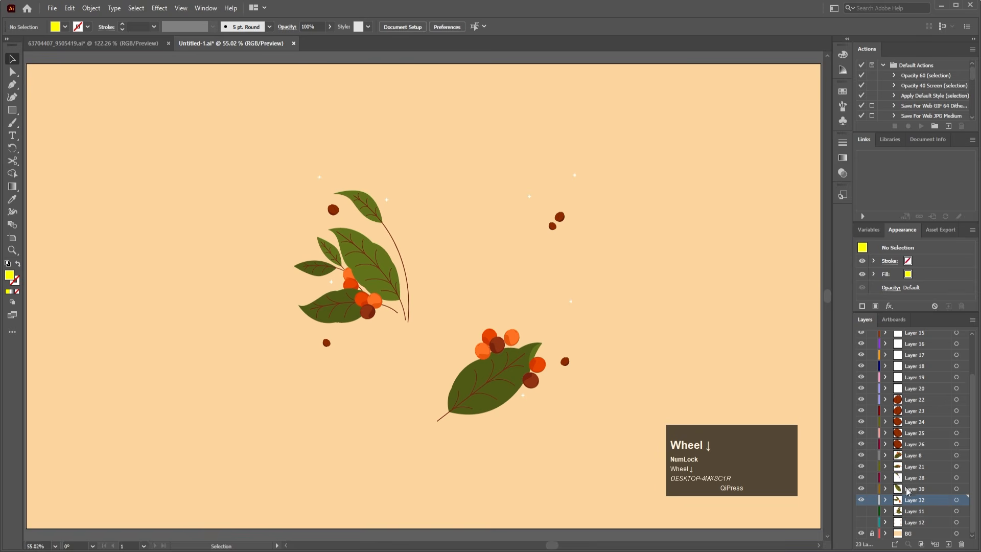
left_click(862, 511)
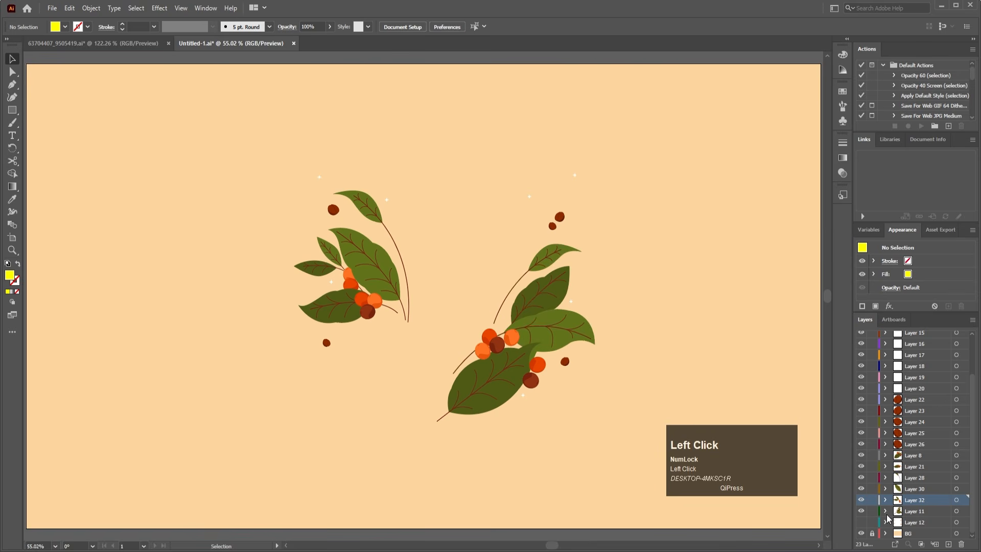
left_click(886, 514)
left_click(899, 523)
scroll(944, 503, "down", 2)
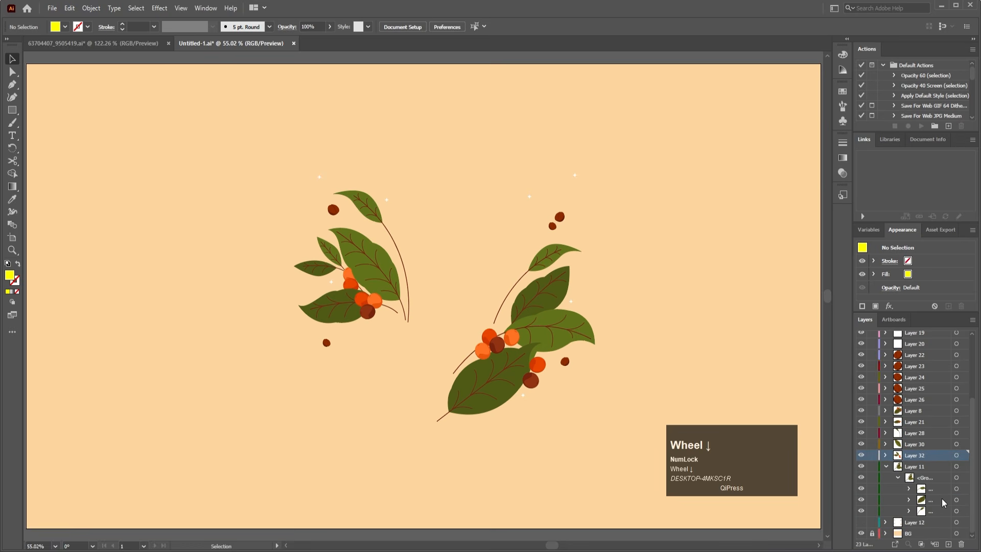
left_click(943, 481)
left_click(957, 478)
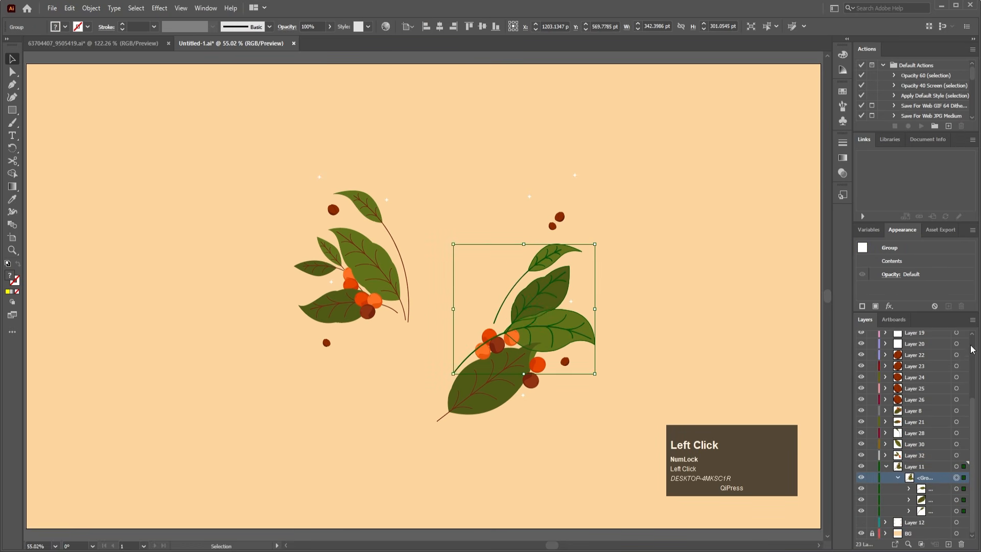
left_click(973, 320)
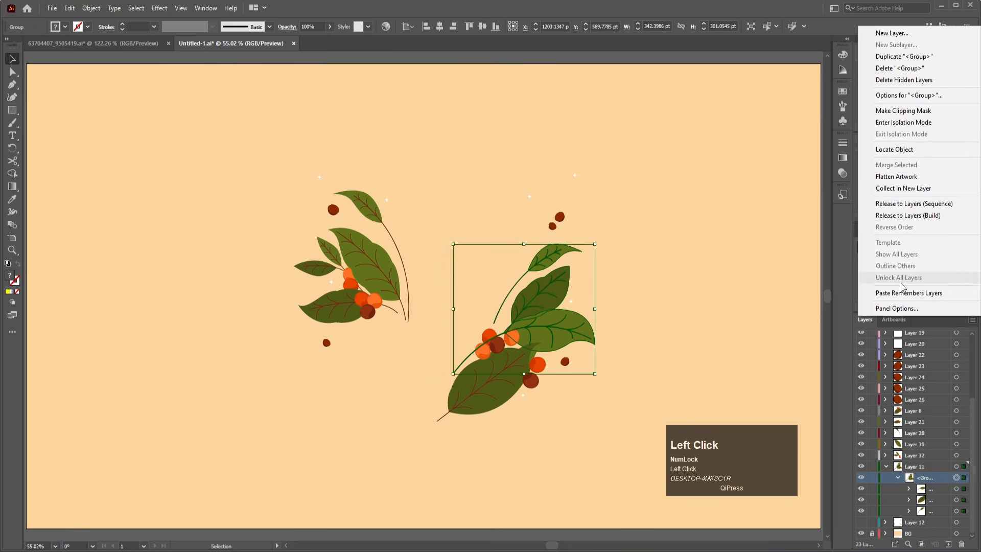
left_click(912, 214)
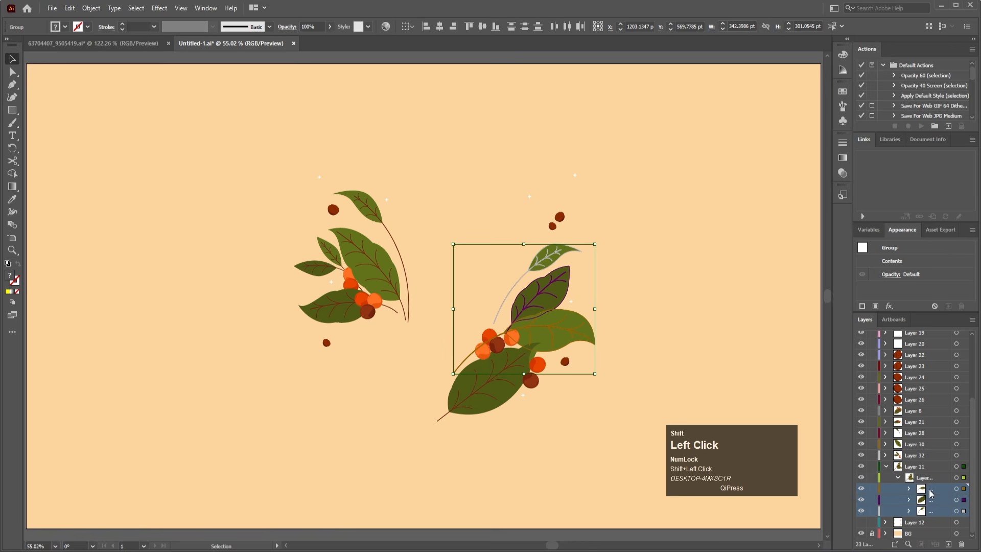
Move the three released leaf sublayers out of Layer 11 to the top level and delete the emptied Layer 11.
left_click_drag(934, 481, 922, 462)
left_click(904, 501)
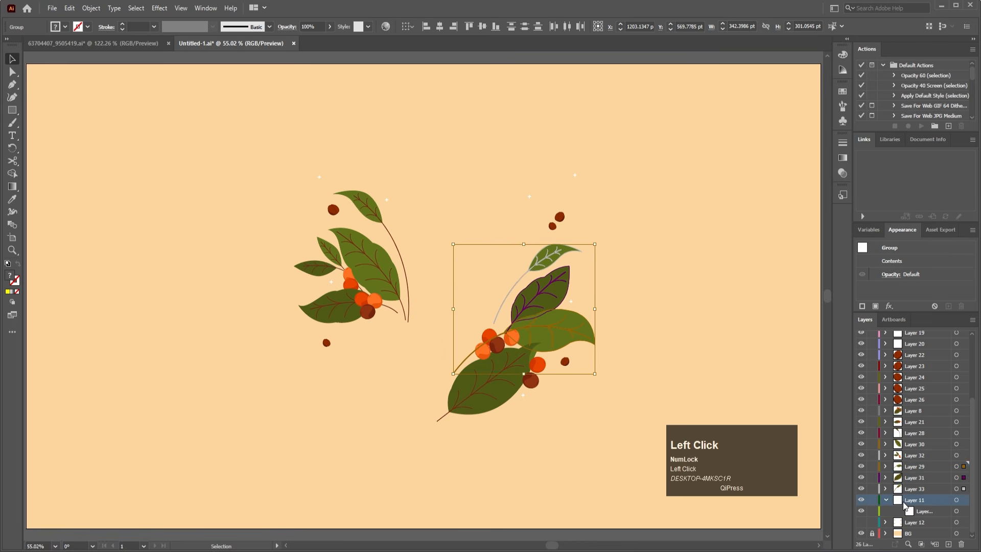
left_click(962, 544)
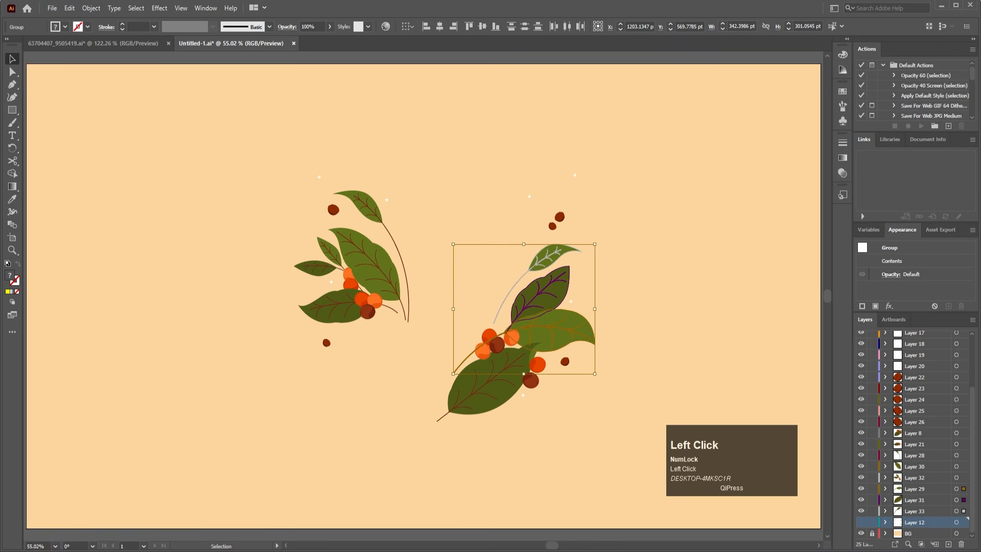
Show Layer 12 and release its group of four pale leaf sprigs to individual layers in sequence.
left_click(861, 522)
left_click(862, 522)
left_click(861, 523)
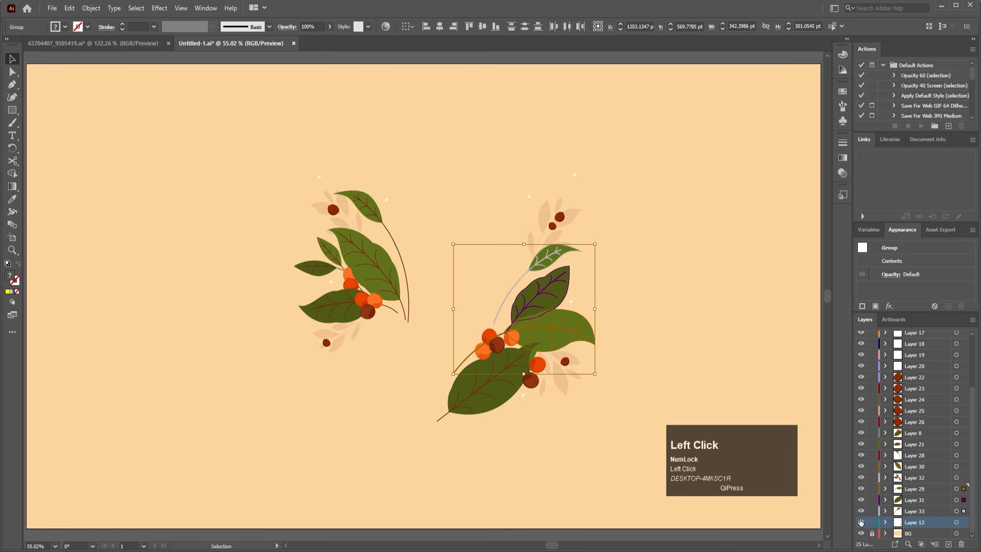
left_click(568, 384)
left_click(564, 381)
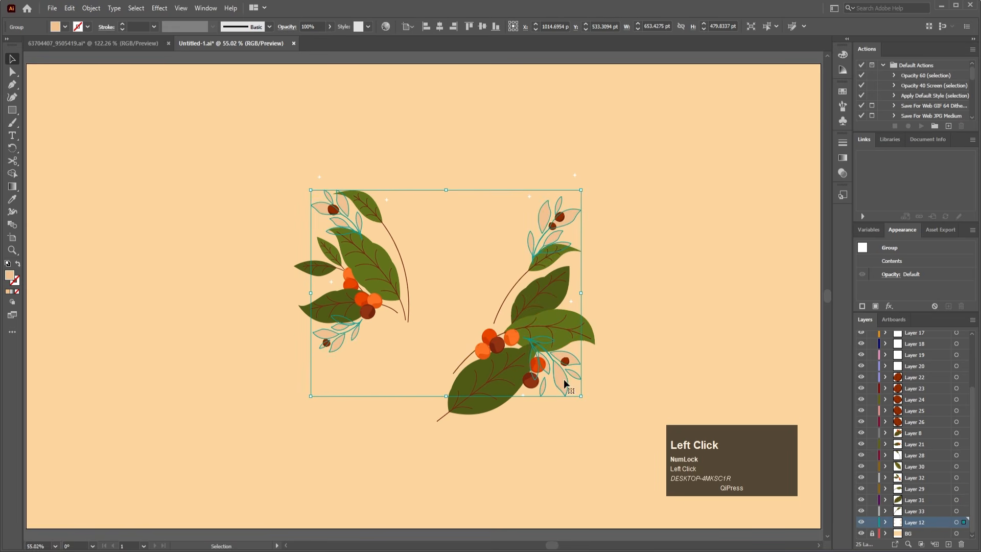
scroll(890, 522, "down", 1)
left_click(888, 512)
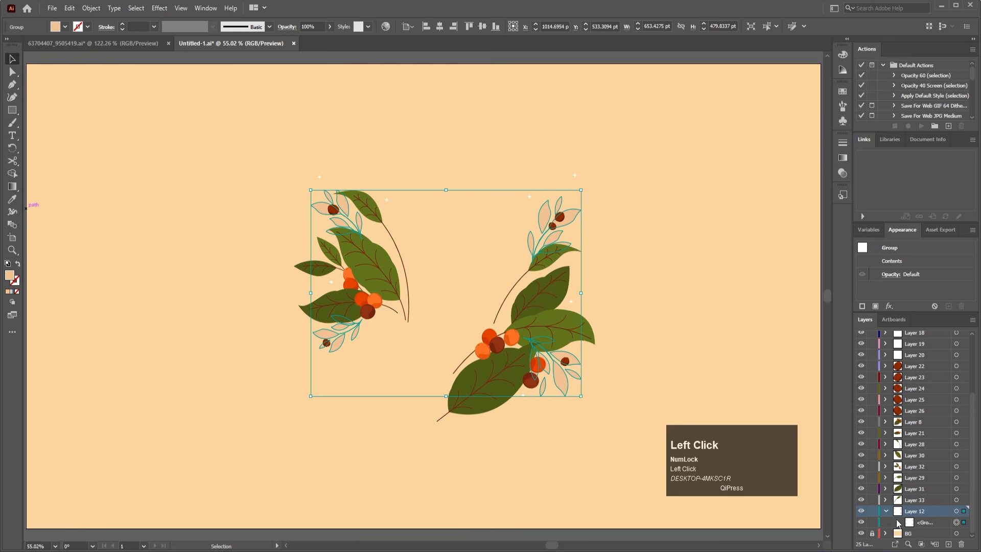
scroll(898, 522, "down", 3)
left_click(926, 480)
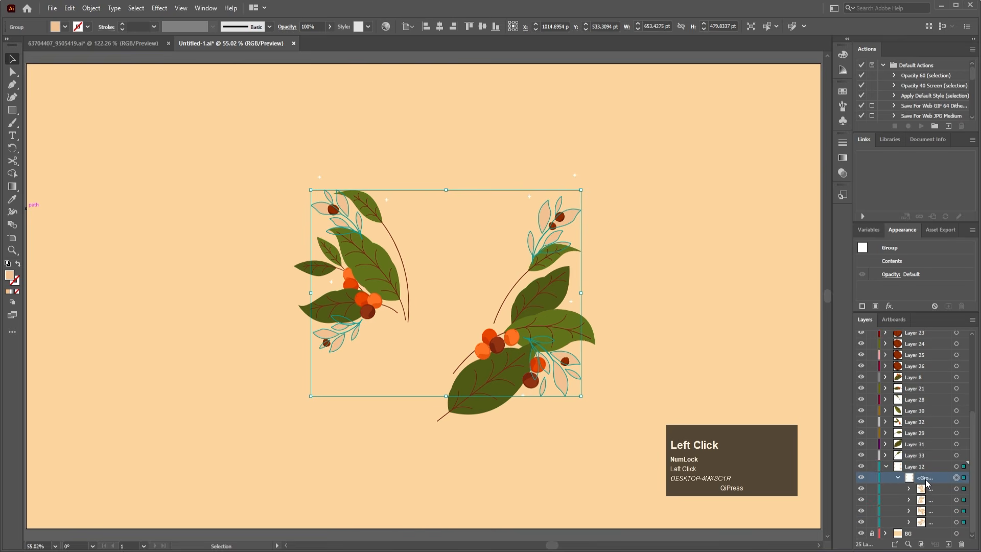
left_click(955, 479)
left_click(973, 320)
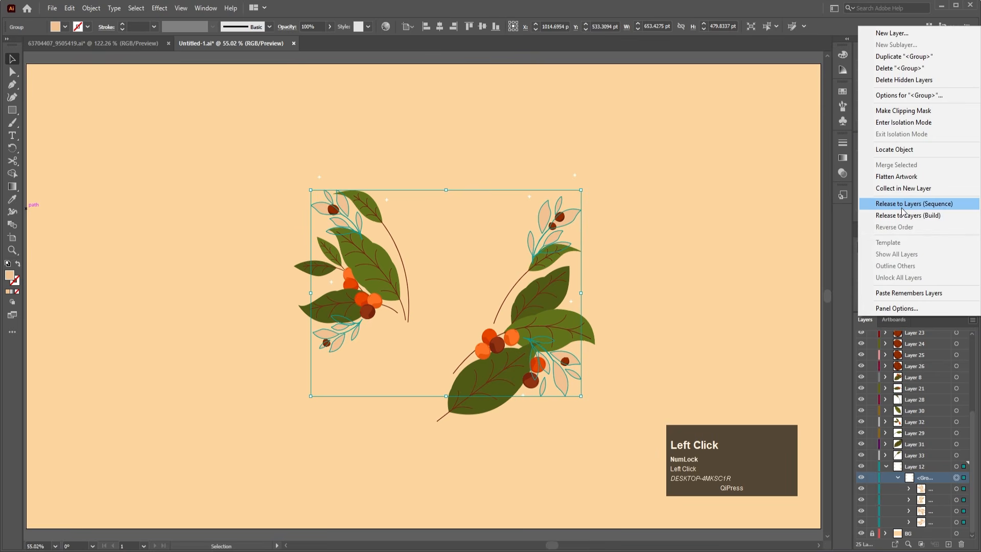
left_click(902, 204)
Move the four sprig sublayers out of Layer 12 to the top level and delete the emptied Layer 12.
left_click(933, 489, "shift")
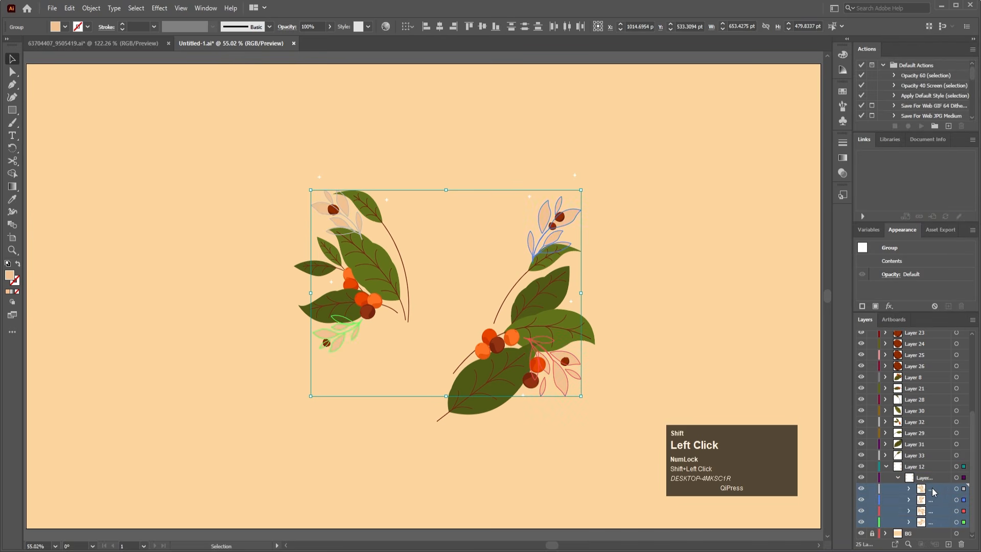
left_click_drag(940, 489, 918, 461)
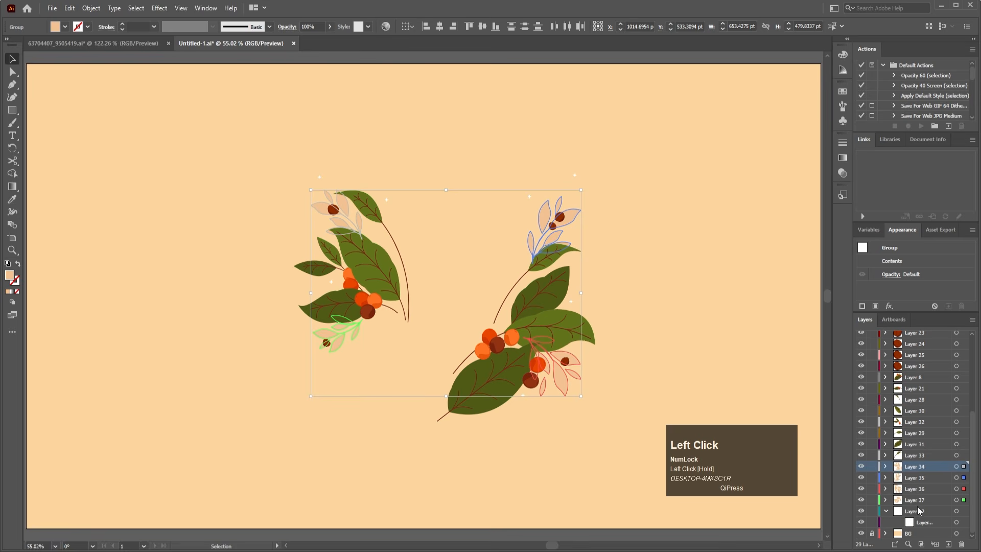
left_click(920, 510)
left_click(962, 545)
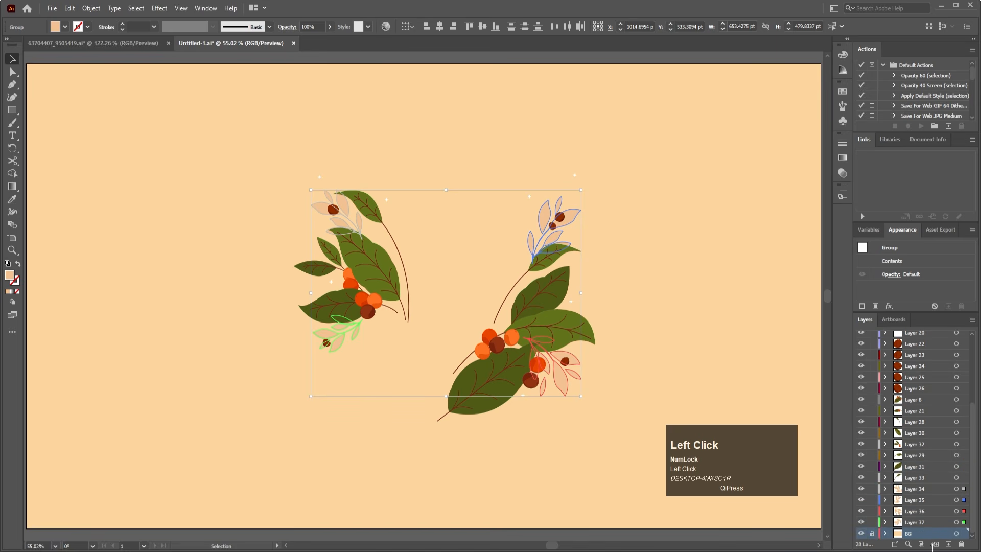
Show the Front Fingers, Cup and Hand layers, clear the selection and save the document.
scroll(899, 471, "up", 3)
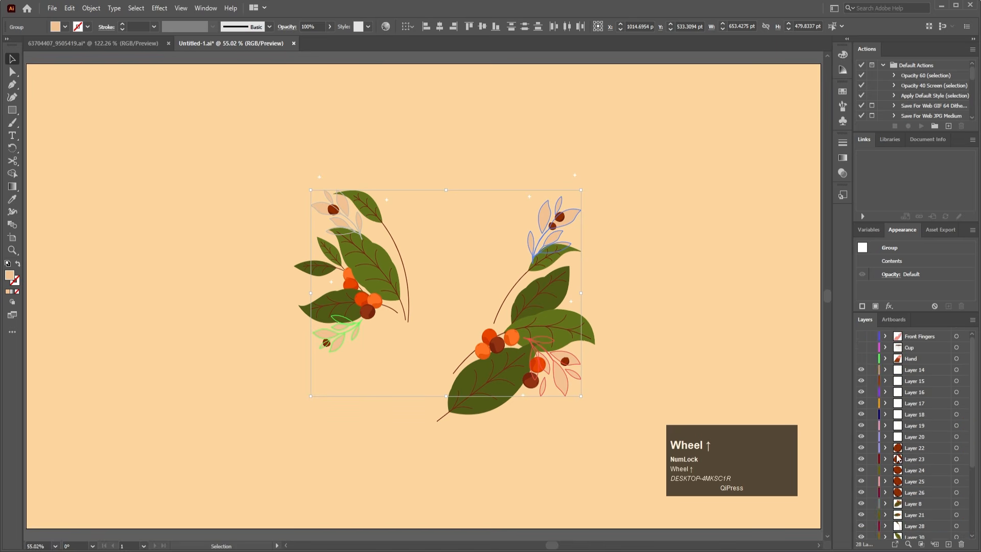
left_click_drag(862, 358, 742, 285)
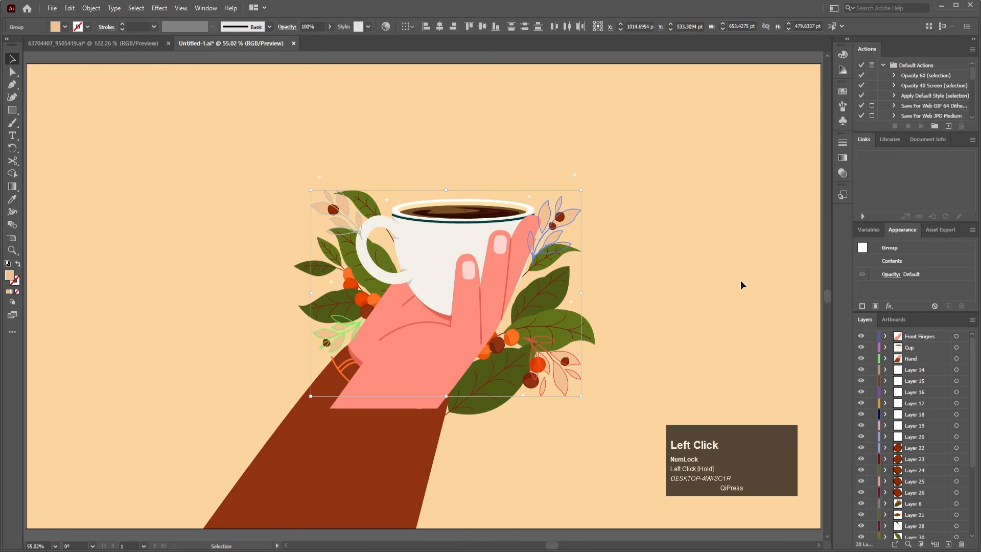
left_click(741, 281)
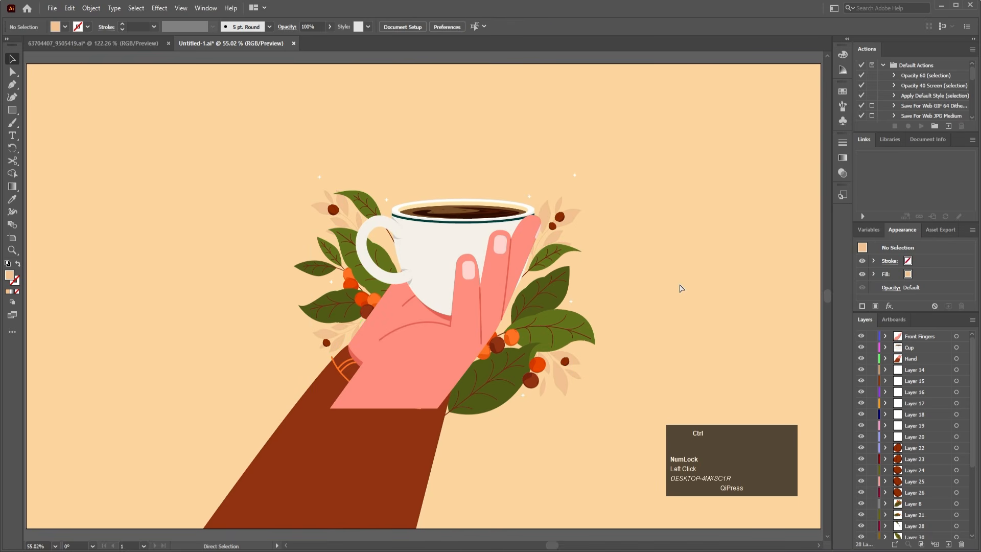
key("ctrl+s")
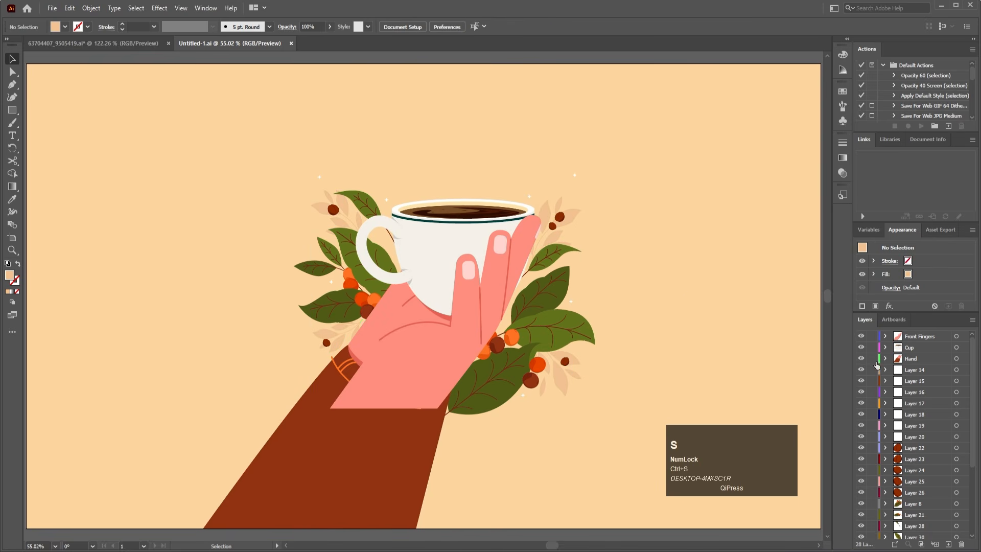
Hide the Front Fingers layer and all layers from Layer 14 down to Layer 37, keeping Cup, Hand and BG visible.
left_click_drag(861, 370, 857, 537)
left_click(862, 534)
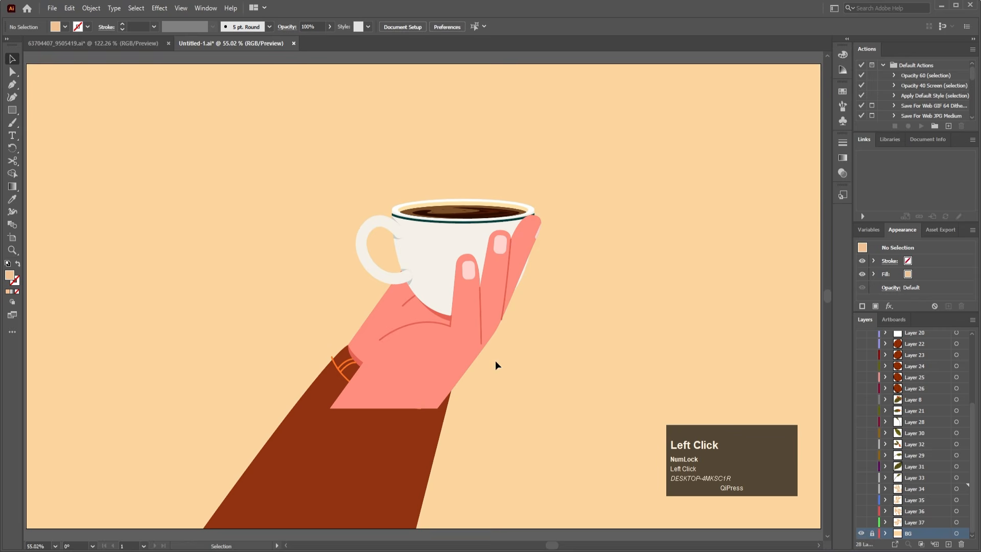
scroll(912, 398, "up", 3)
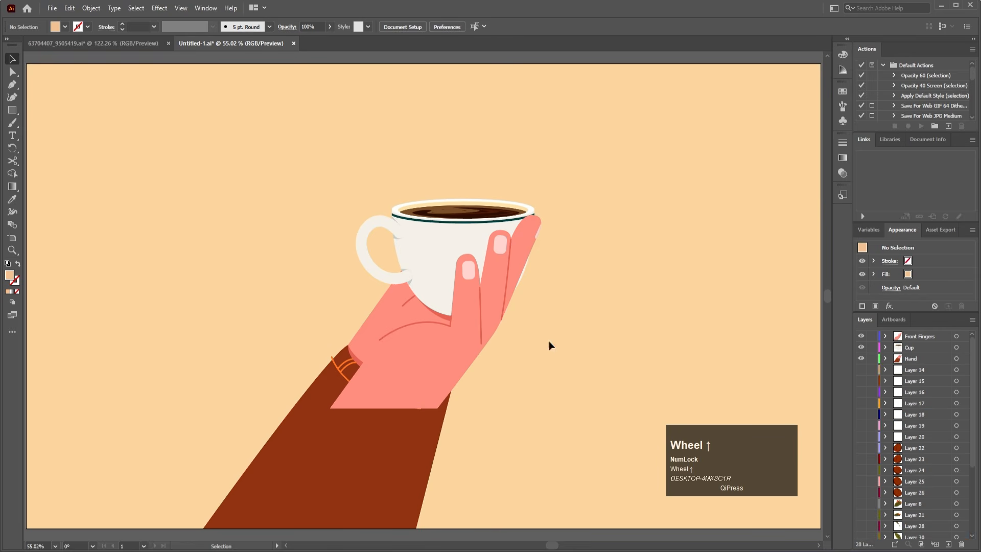
left_click(462, 334)
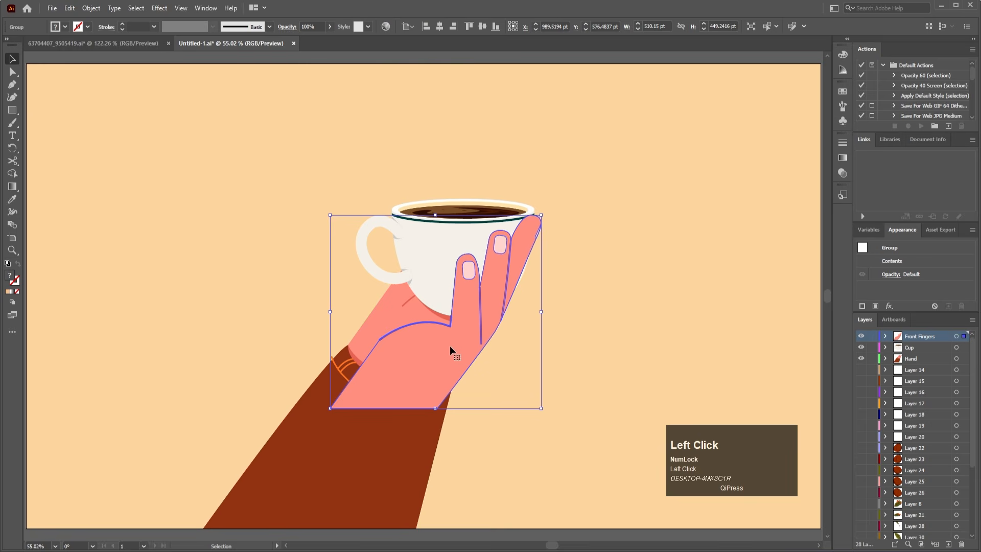
left_click(861, 336)
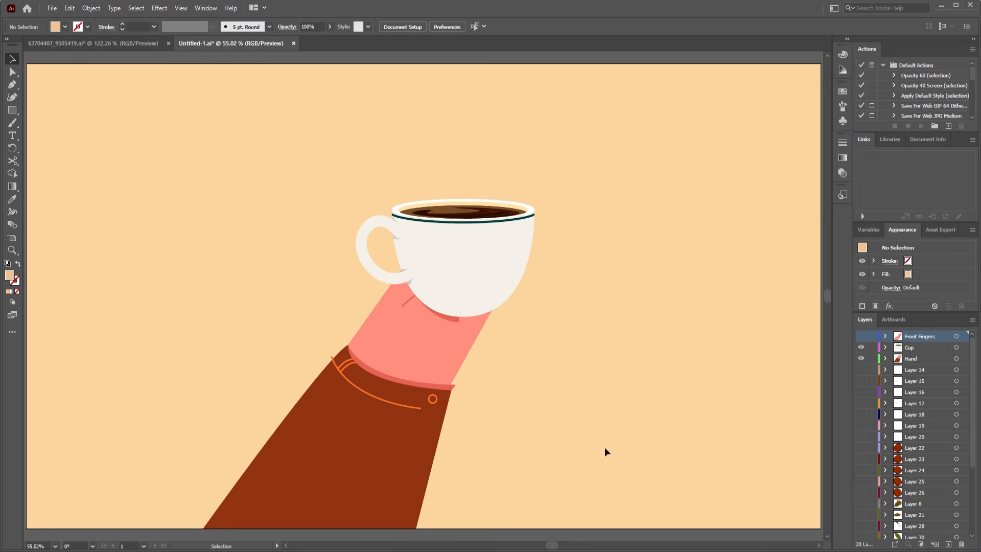
Ungroup the brown sleeve artwork and delete the red shadow strip along its cuff.
left_click(396, 360)
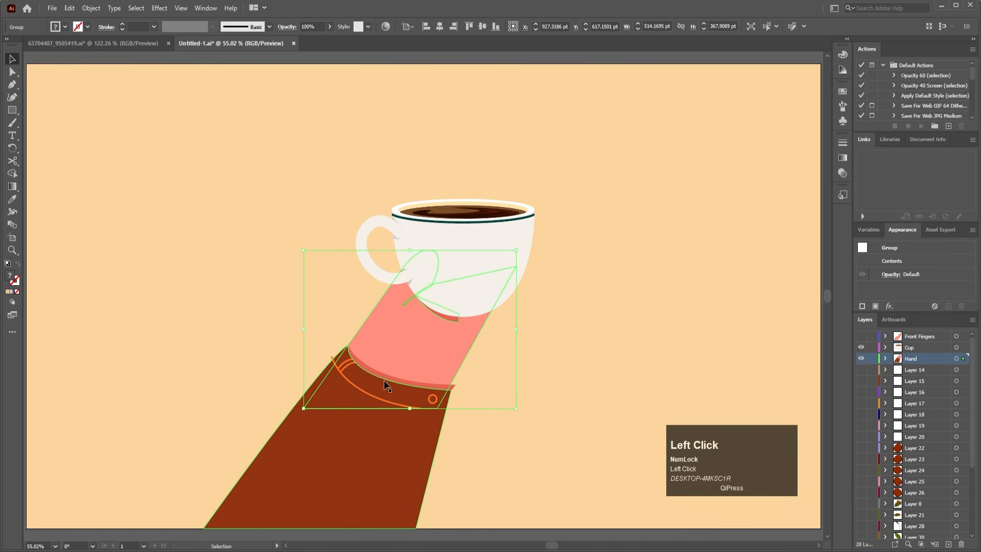
key("shift")
left_click(379, 378, "shift")
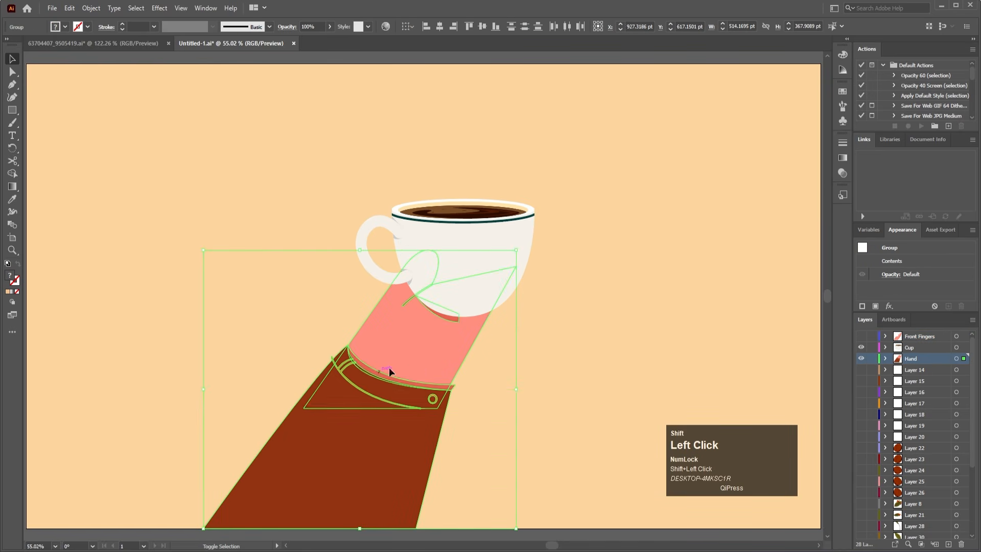
key("ctrl")
left_click(489, 375)
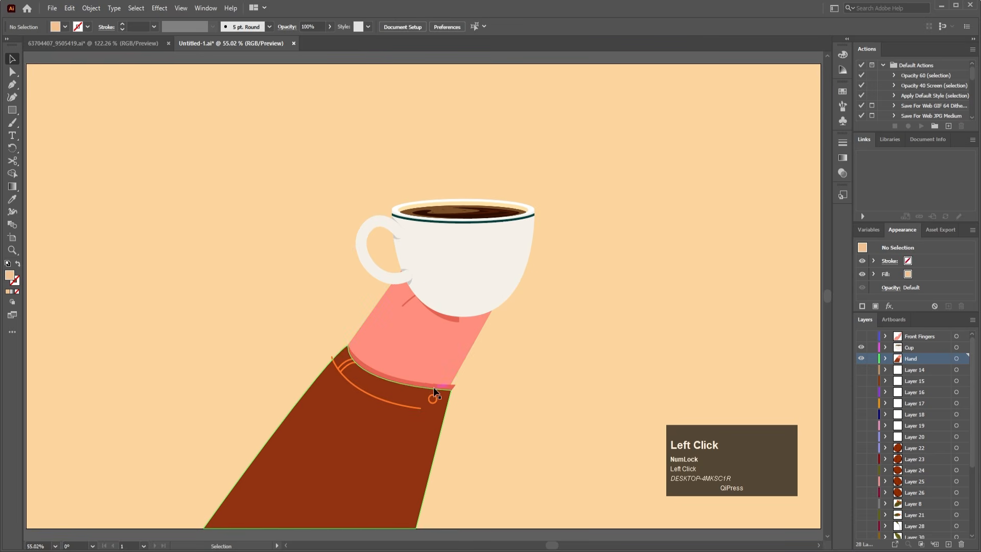
left_click(420, 385)
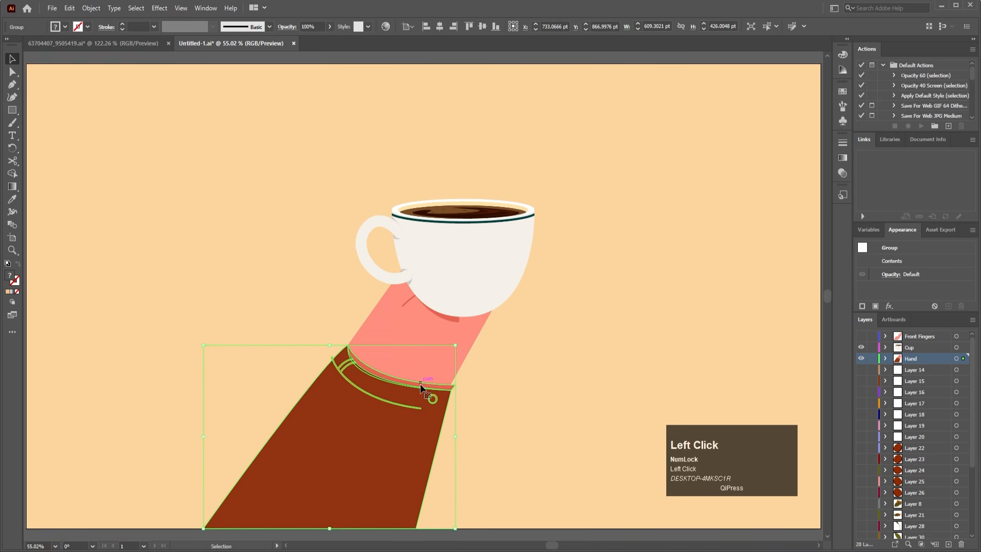
right_click(420, 384)
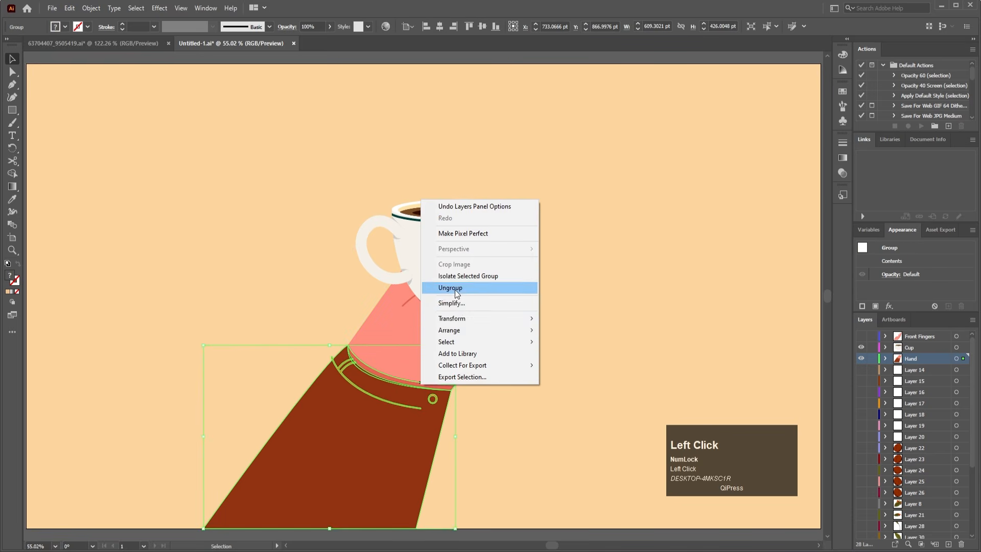
left_click(455, 288)
left_click(442, 385)
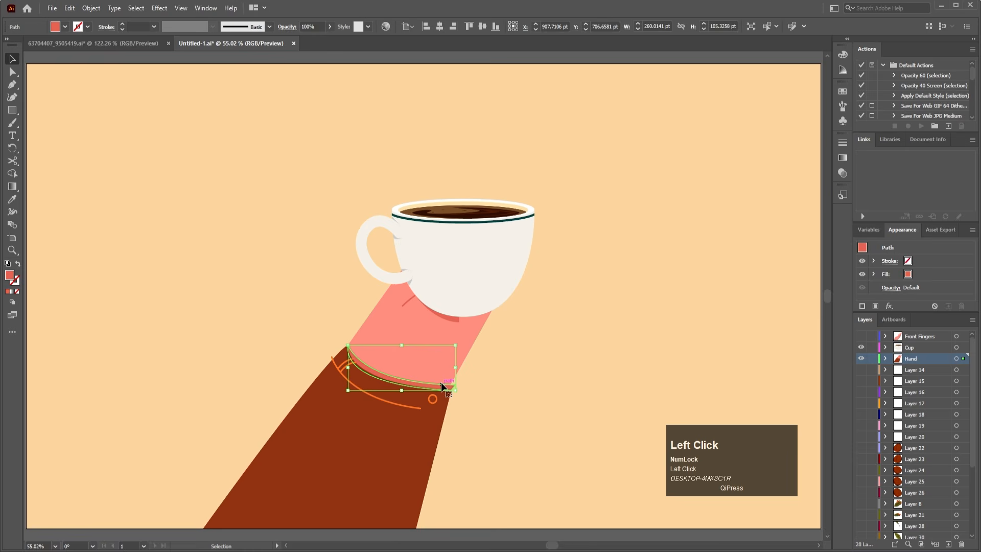
key("Delete")
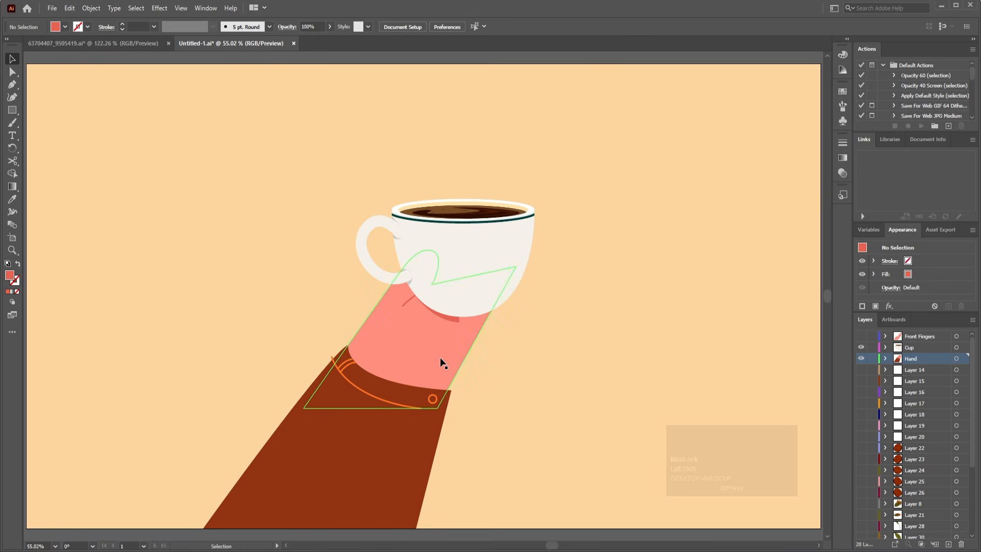
Cut the pink hand group and paste it in place on a new layer named "hand" above the Hand layer.
left_click(439, 352)
key("ctrl+x")
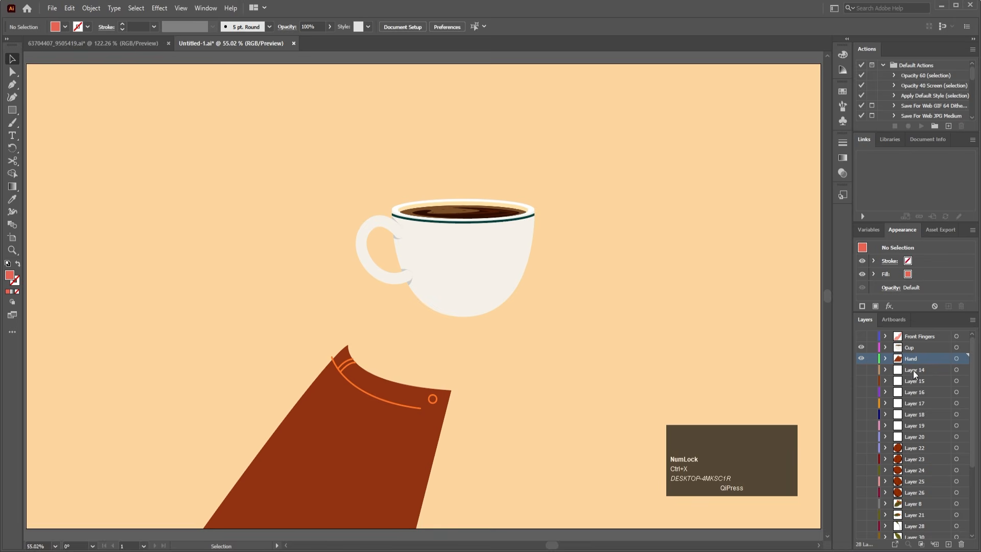
left_click(949, 545)
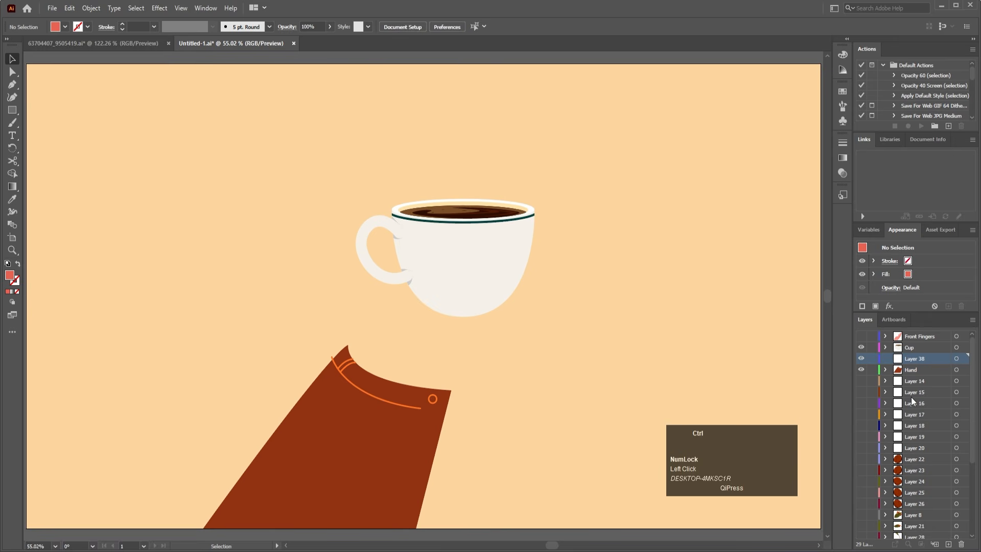
key("ctrl+shift+v")
double_click(910, 357)
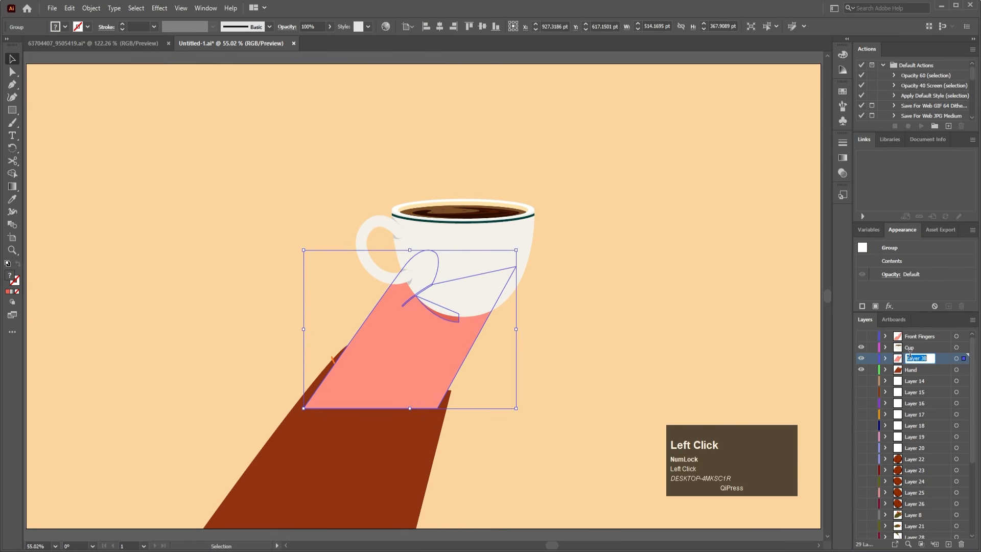
type("hand")
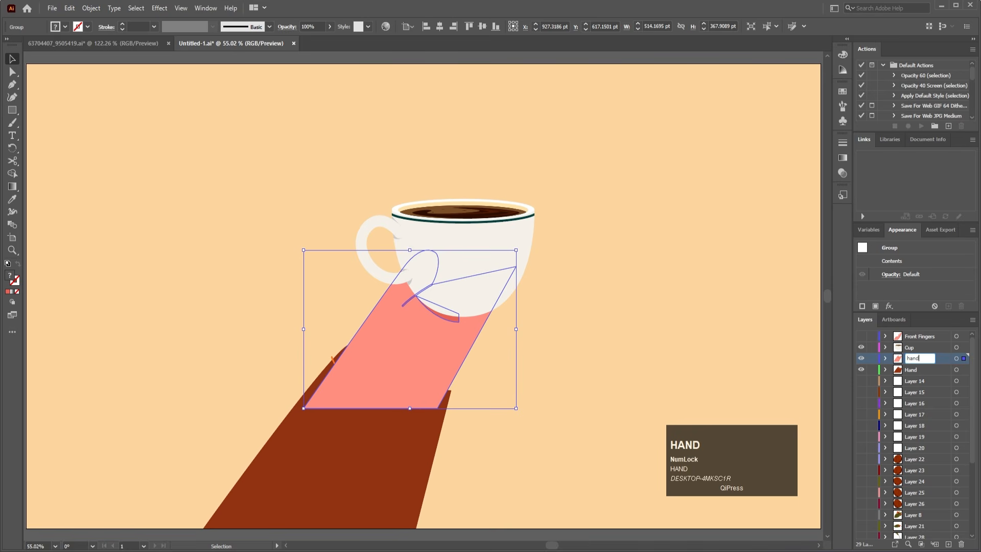
key("Return")
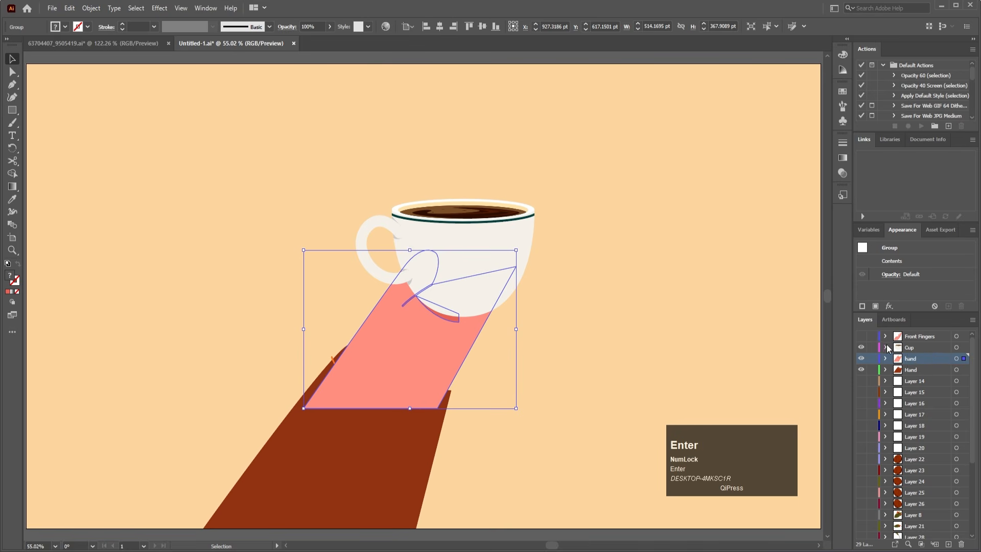
Show the Front Fingers layer, move the sleeve's Hand layer above it to the top of the stack, and save the document.
left_click(862, 336)
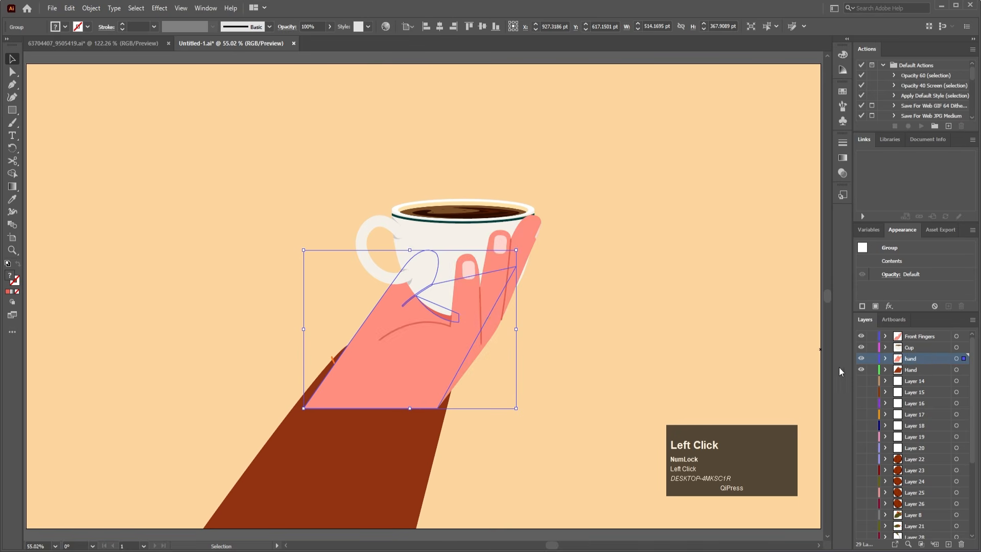
left_click(886, 372)
left_click(862, 369)
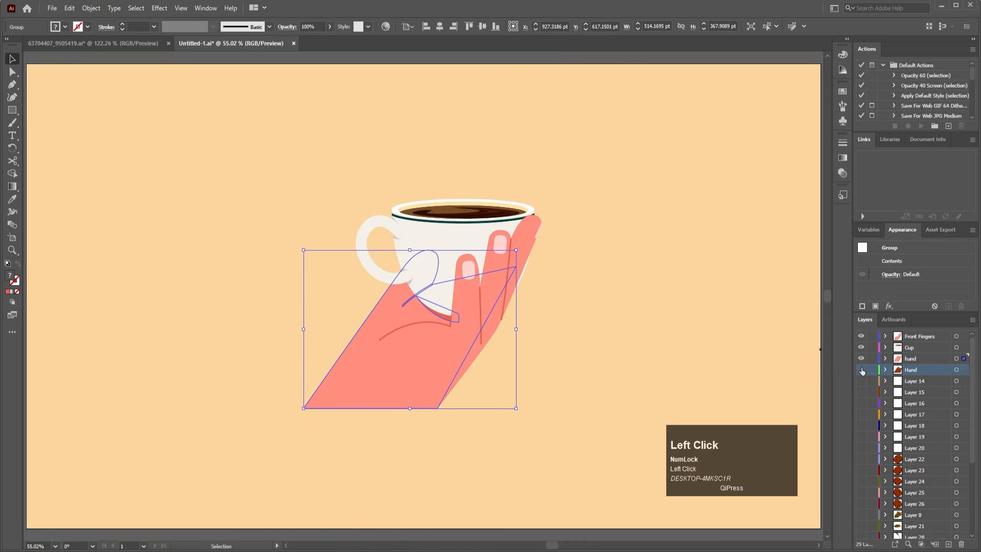
left_click(862, 370)
left_click_drag(908, 341, 909, 334)
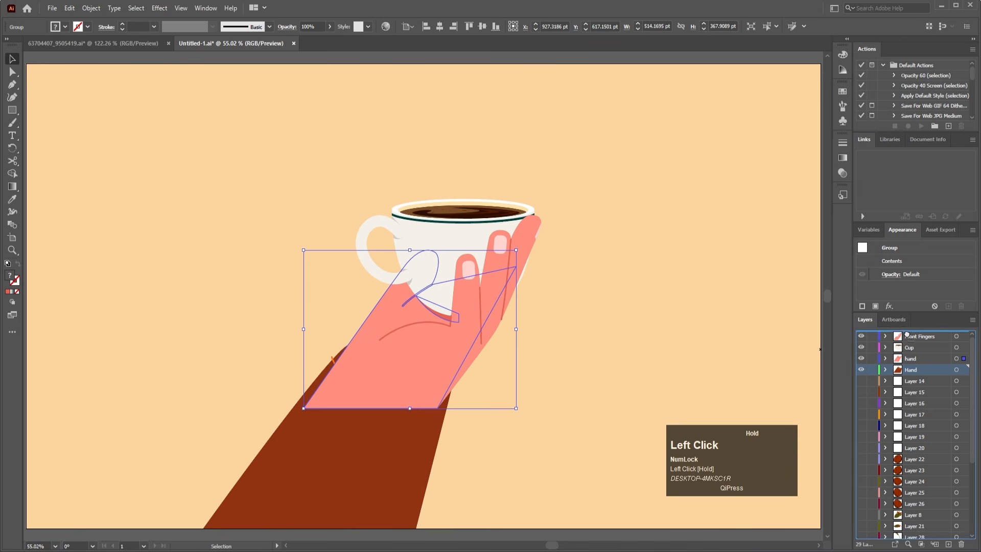
left_click(700, 361)
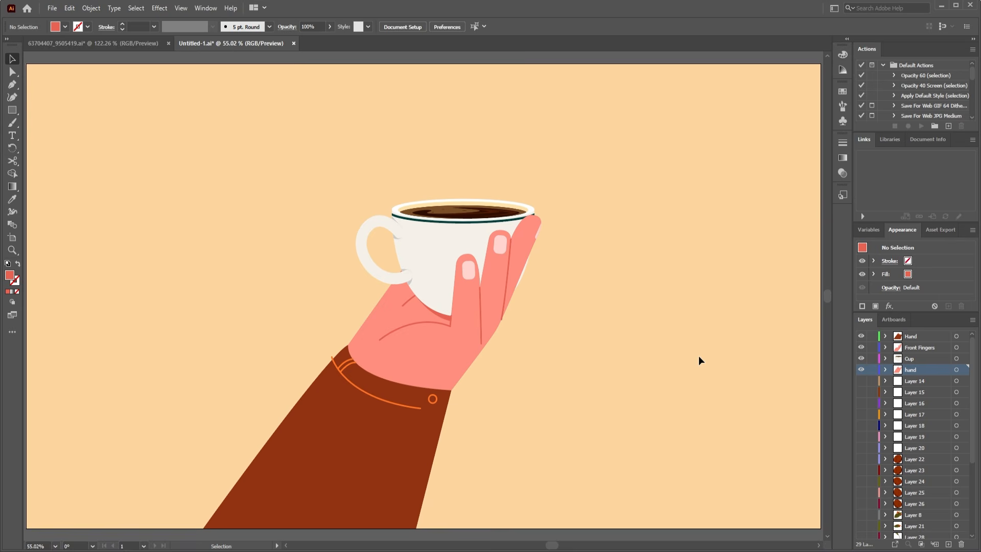
key("ctrl+s")
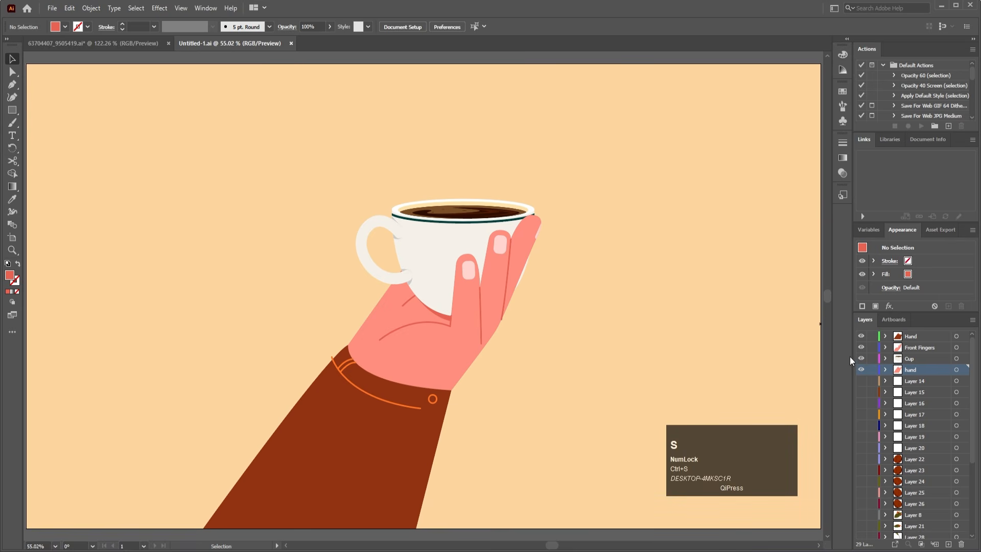
Show all hidden layers from Layer 14 downward and save the document.
left_click_drag(863, 381, 861, 527)
key("ctrl+s")
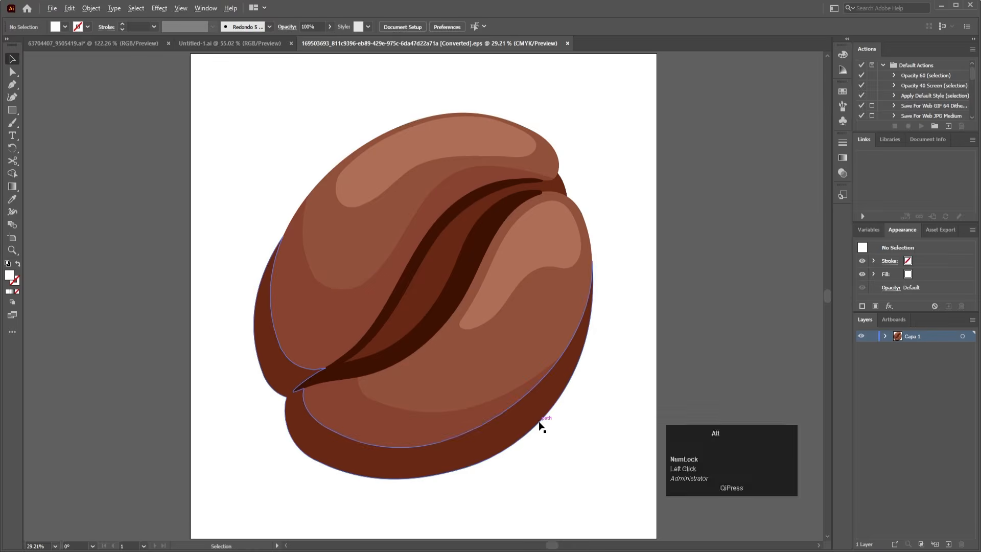
Select the whole coffee bean group in the converted EPS document and copy it.
scroll(538, 422, "down", 3, "alt")
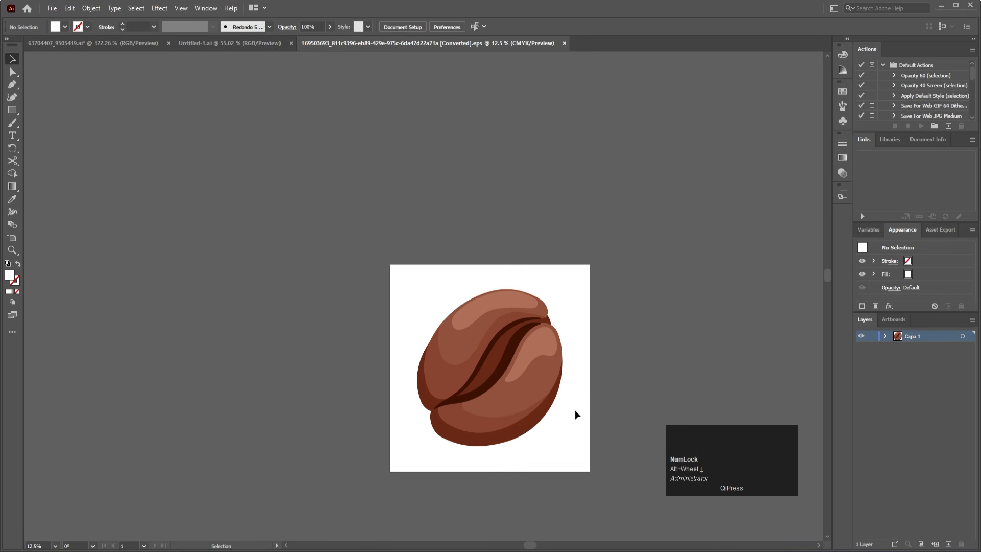
key("ctrl+0")
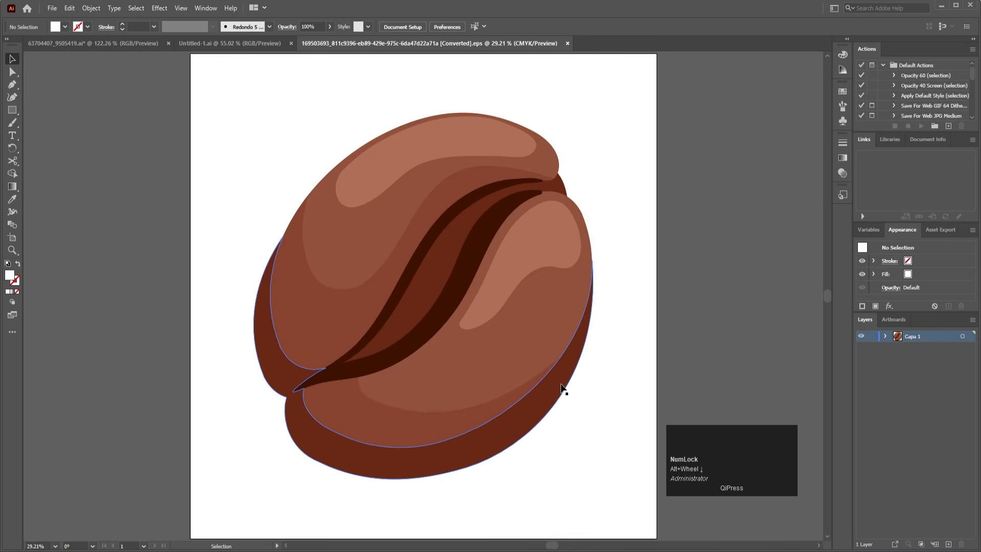
left_click(529, 280)
key("ctrl")
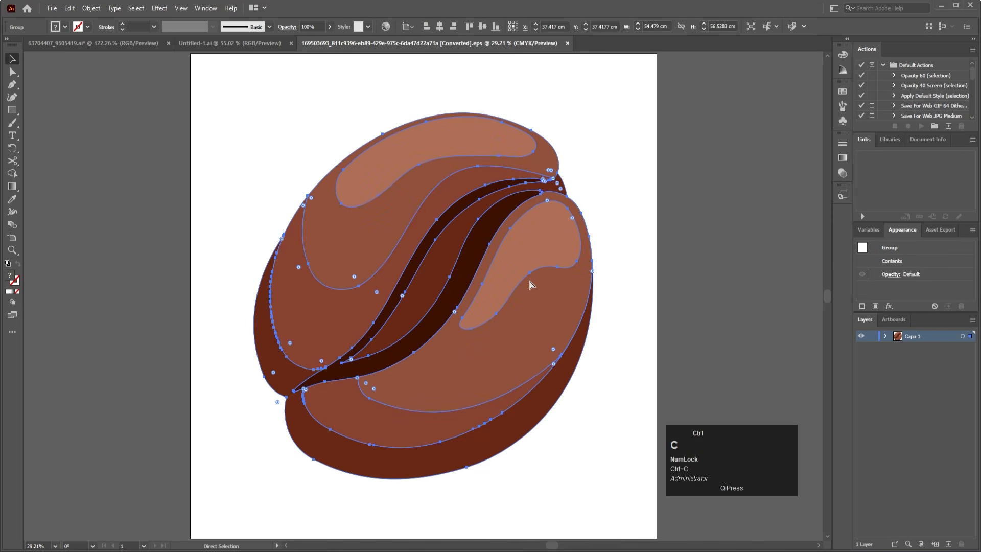
Return to Untitled-1.ai and paste the coffee bean onto a new layer above the sleeve's Hand layer.
left_click(247, 46)
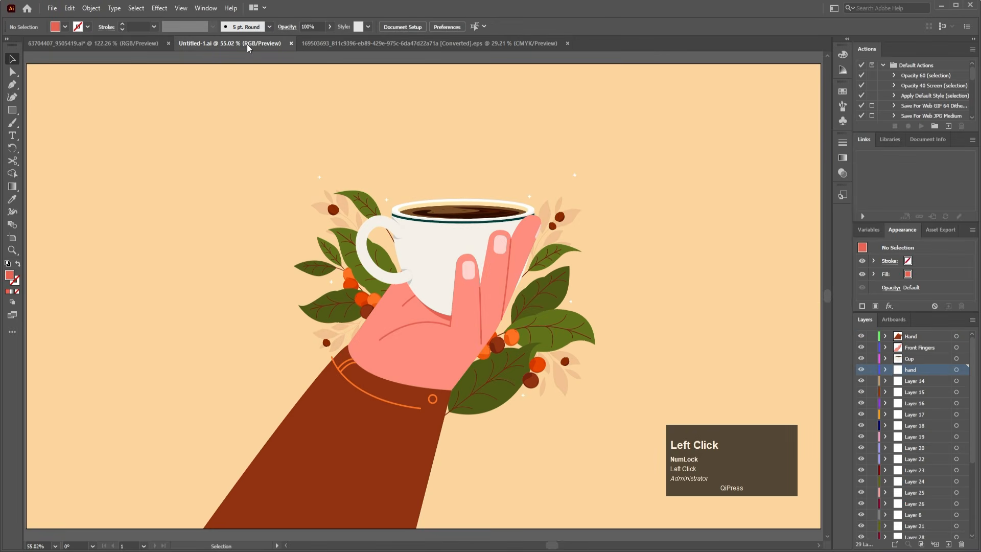
left_click(915, 340)
scroll(919, 363, "up", 1)
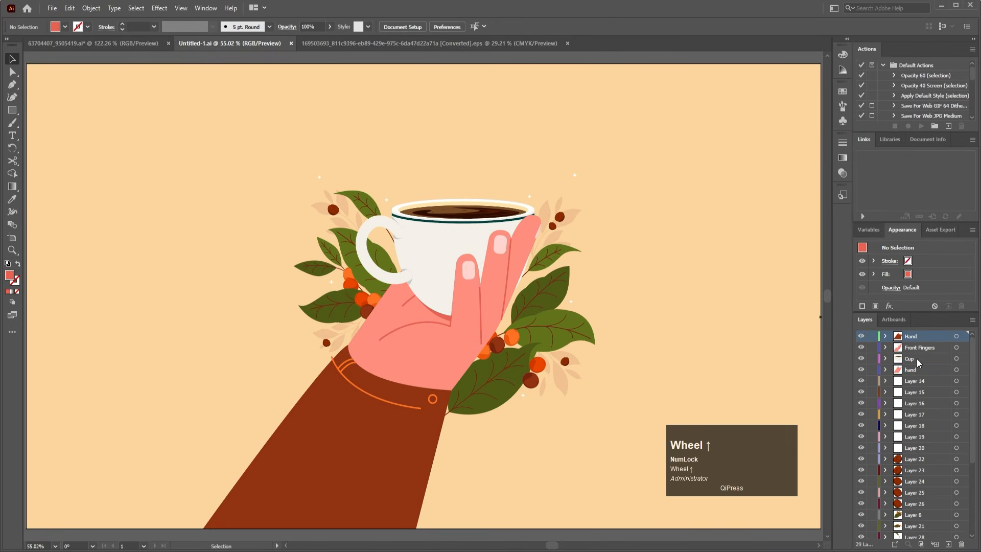
left_click(949, 544, "ctrl")
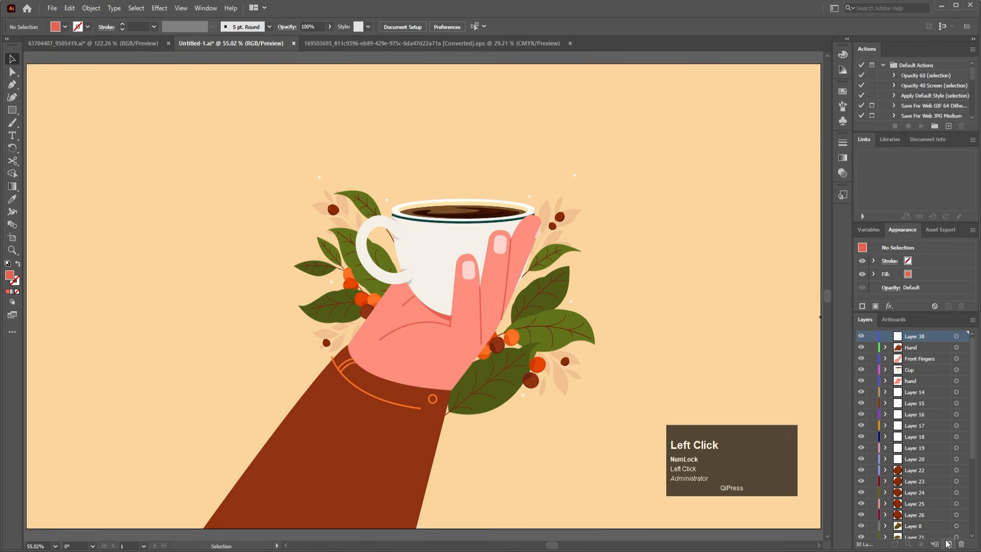
key("ctrl+v")
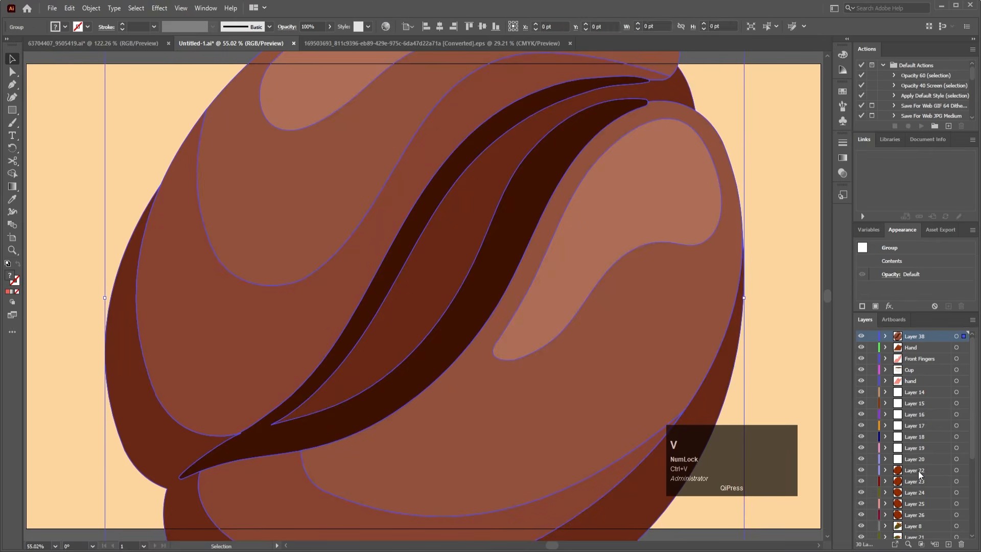
Scale the pasted coffee bean down to about 432 × 448 pt, place it over the cup and hand, and save.
key("e")
scroll(561, 399, "down", 2)
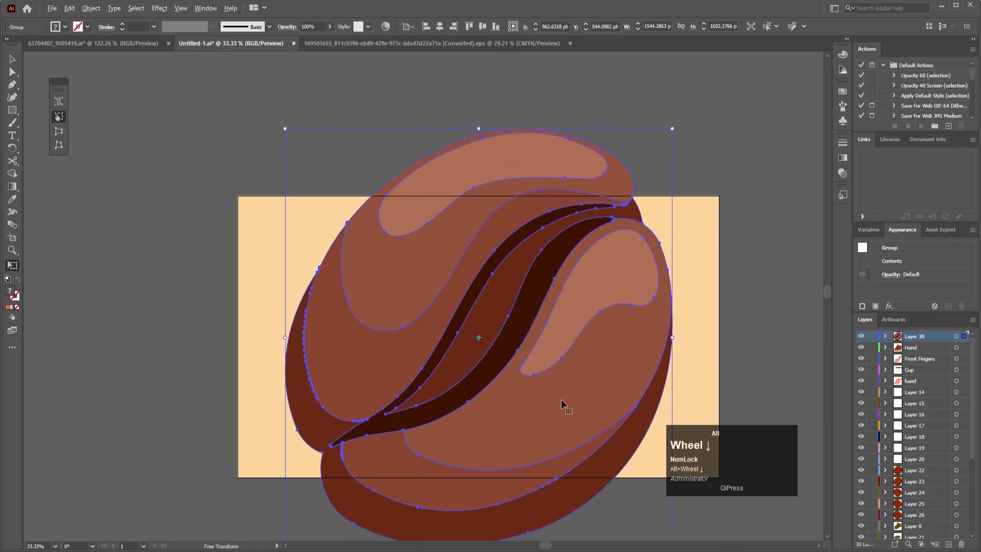
left_click_drag(672, 132, 350, 390)
left_click_drag(368, 465, 511, 315)
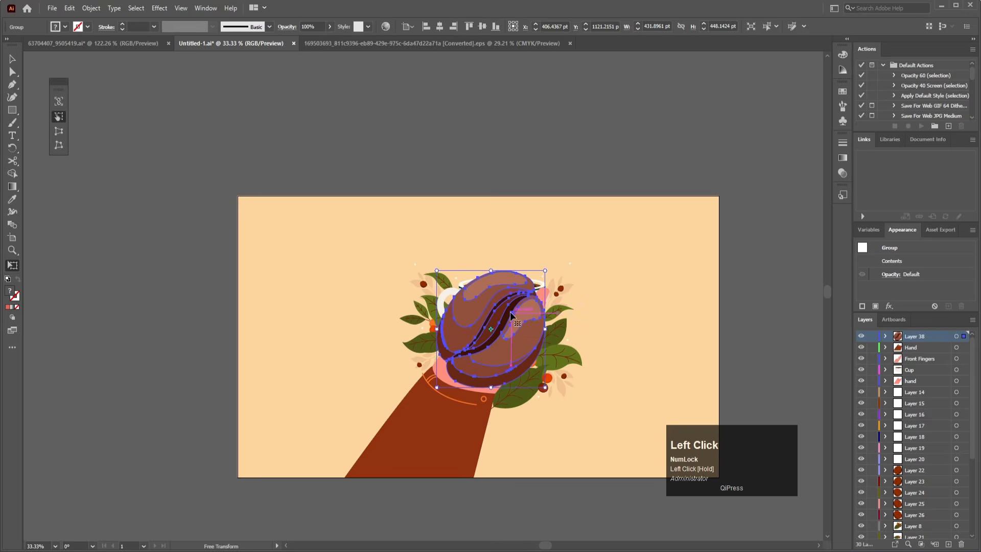
scroll(511, 315, "up", 2)
key("ctrl")
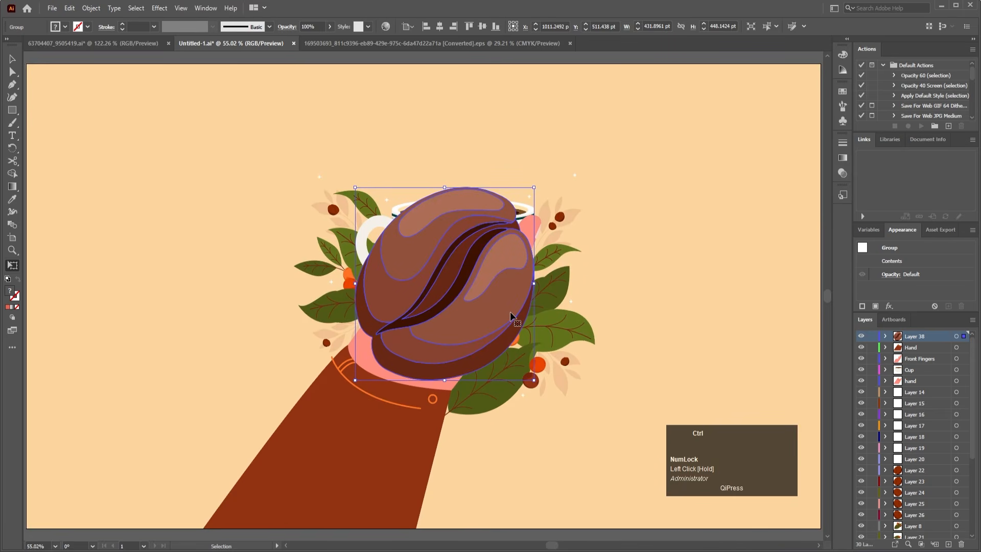
key("ctrl+s")
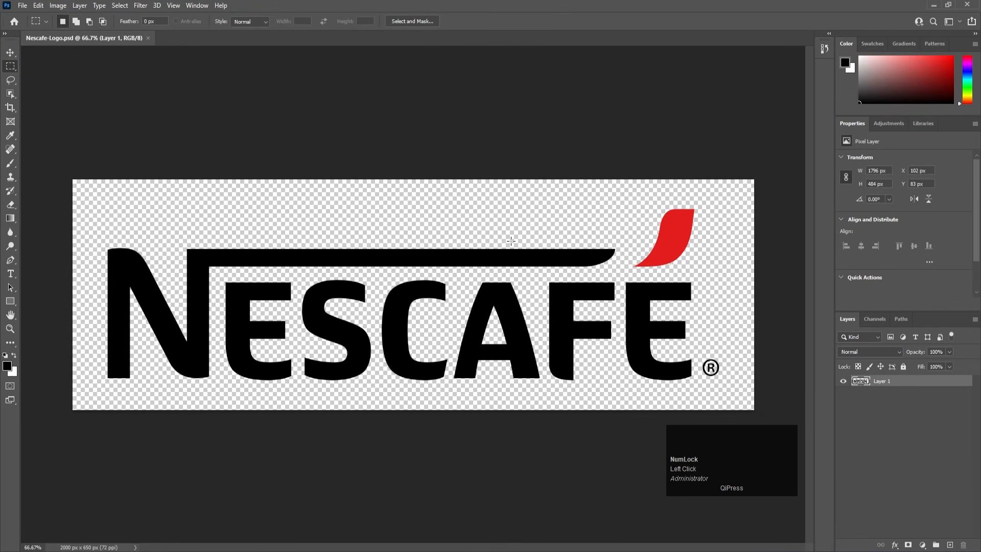
In Photoshop, cut the red accent from the Nescafé logo, paste it in place on a new layer, and hide that layer.
key("v")
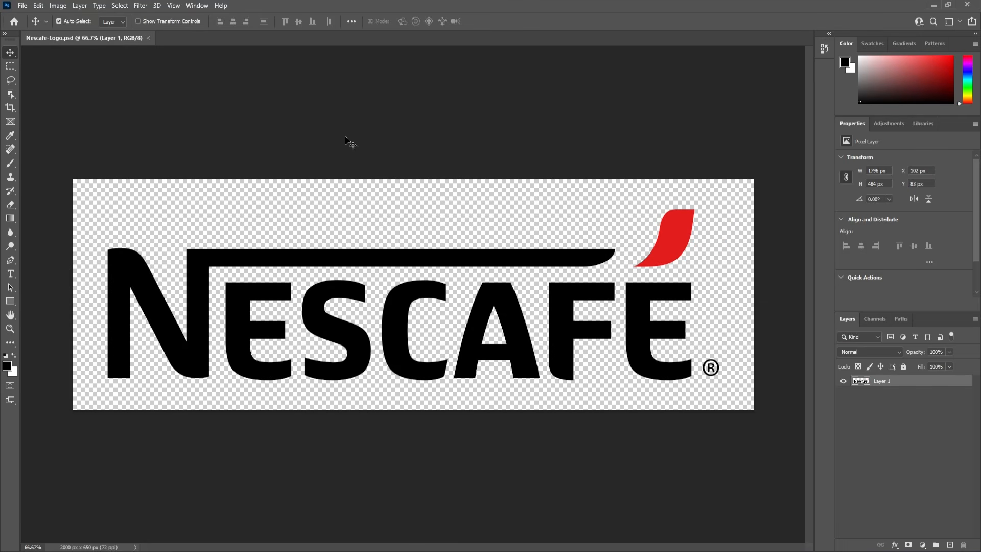
left_click(10, 68)
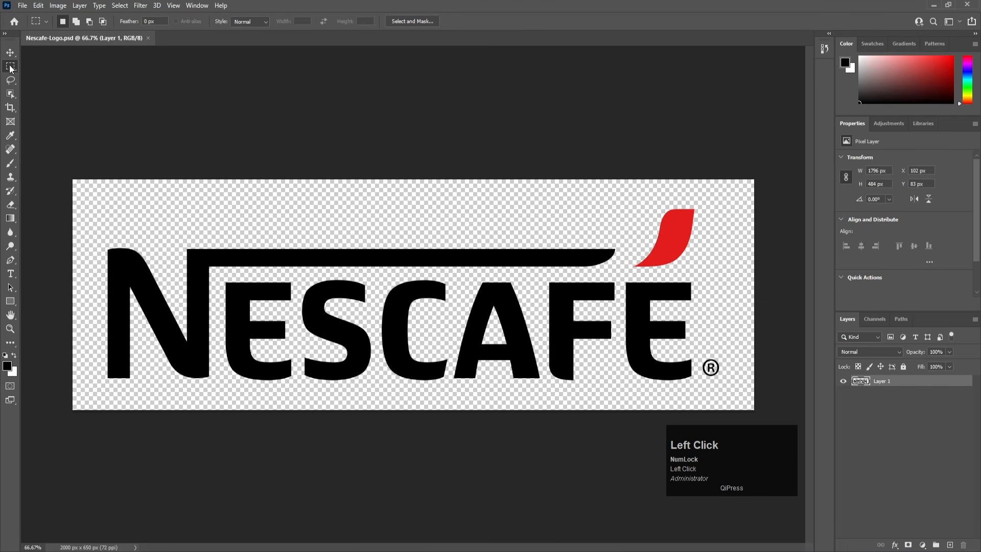
left_click_drag(632, 187, 713, 274)
key("ctrl+x")
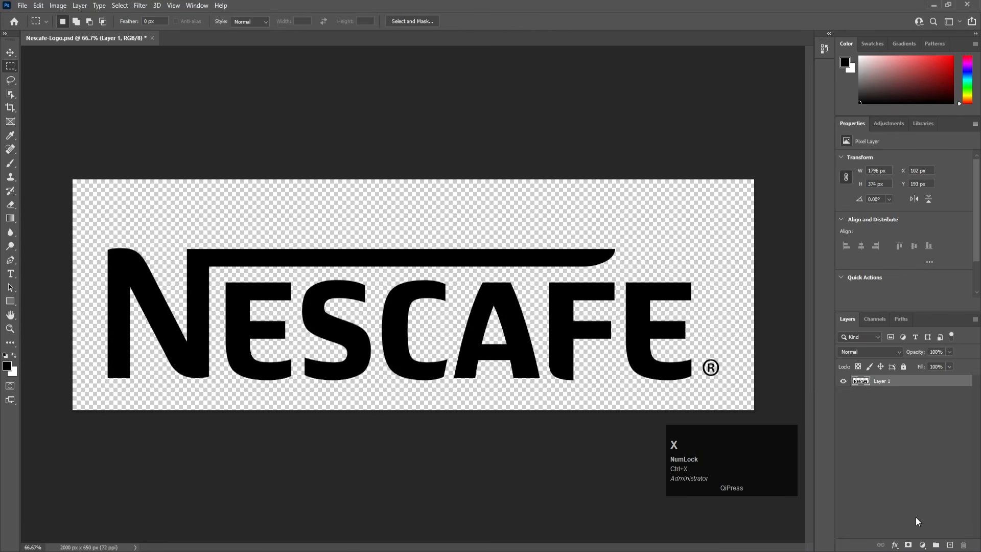
left_click(950, 545)
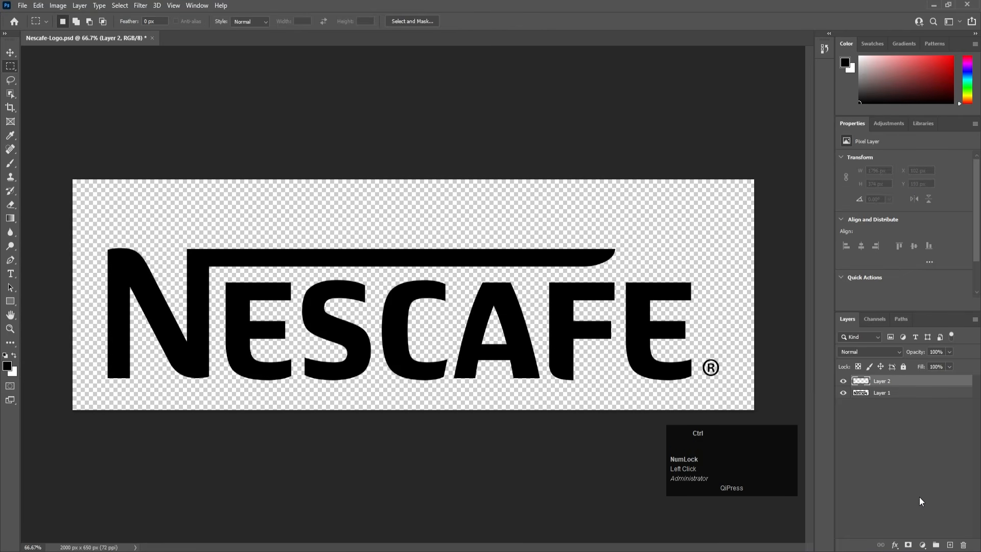
key("ctrl+shift+v")
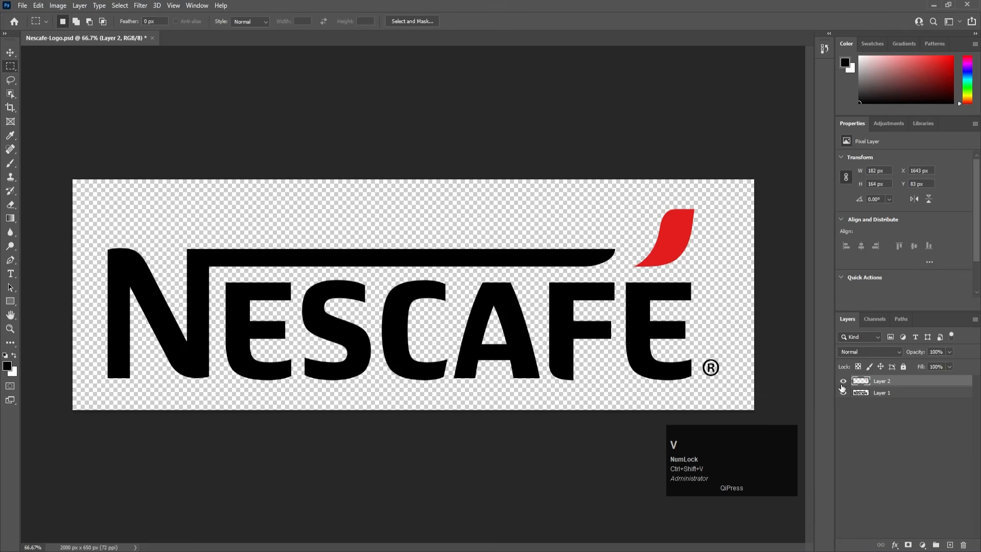
left_click(843, 382)
Cut the ® symbol from Layer 1, paste it in place on a new layer, and hide that layer.
left_click_drag(705, 347, 734, 388)
left_click(884, 392)
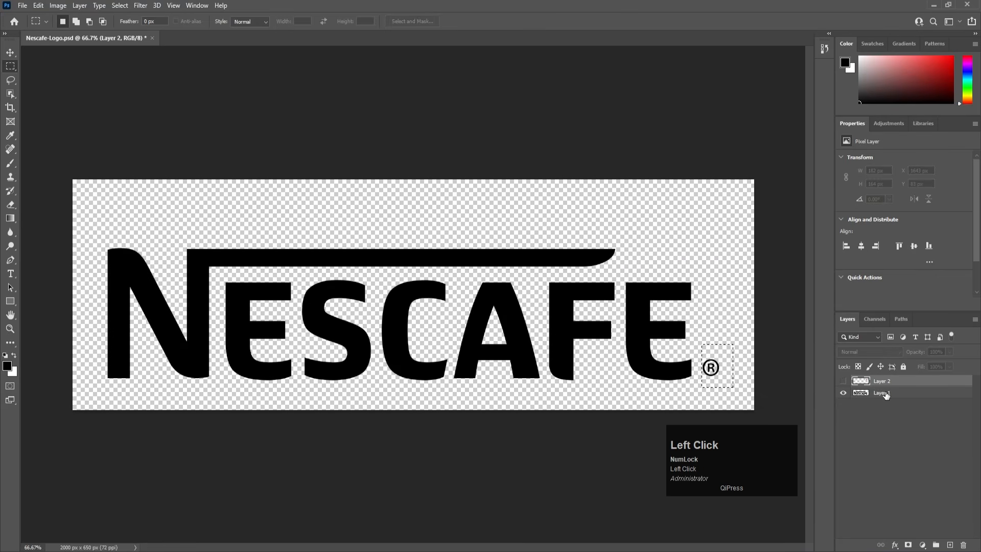
key("ctrl+x")
left_click(950, 545)
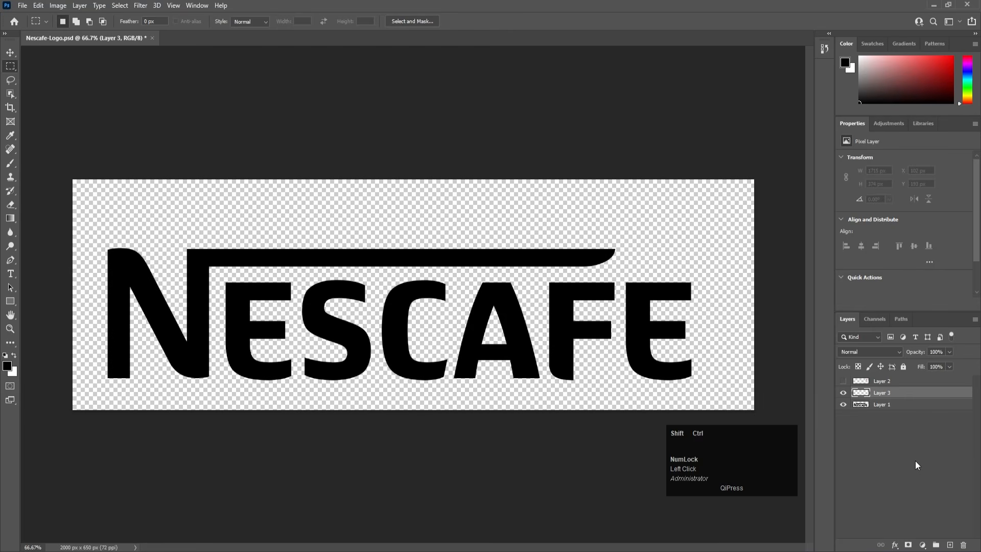
key("ctrl+shift+v")
left_click(844, 393)
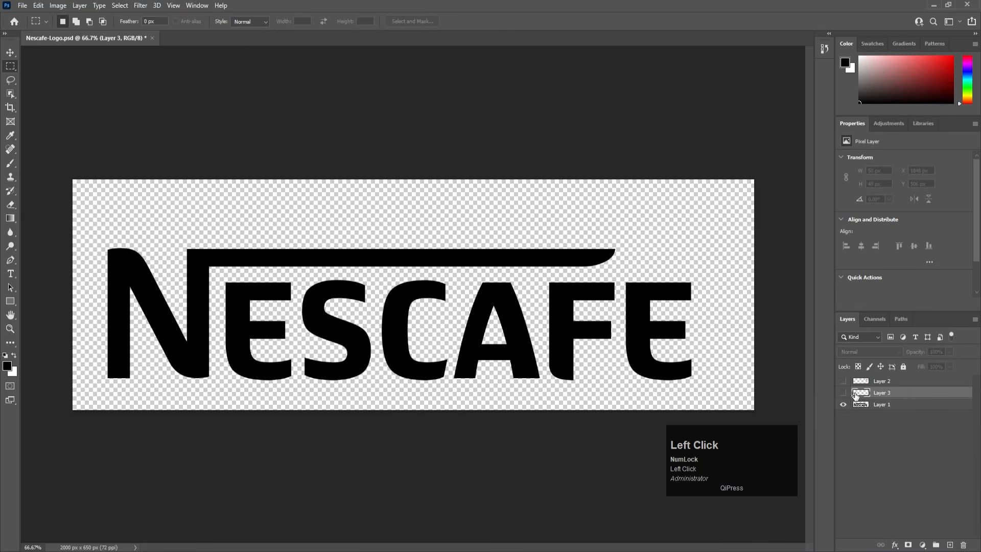
Cut the final letter E from Layer 1, paste it in place on a new layer, and hide that layer.
left_click(873, 406)
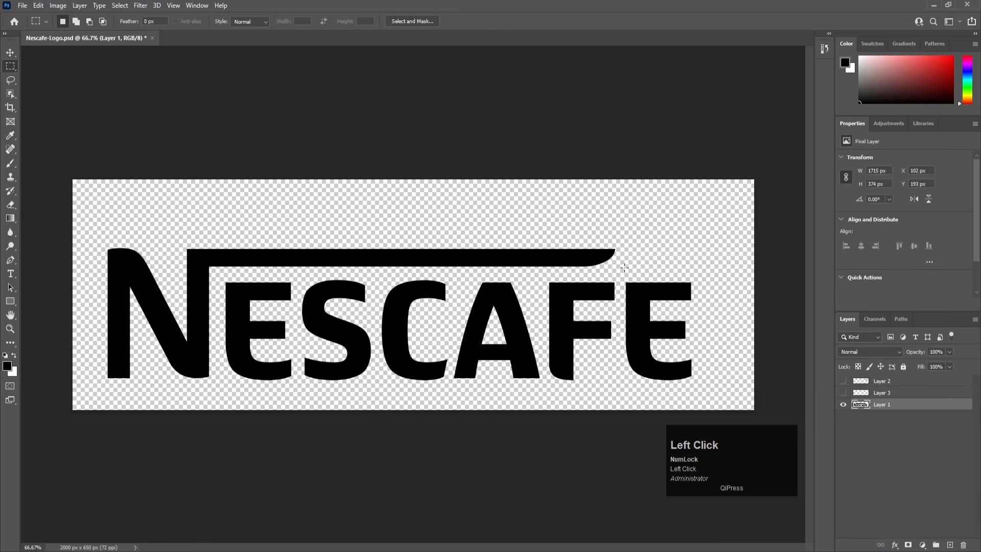
left_click_drag(624, 268, 699, 388)
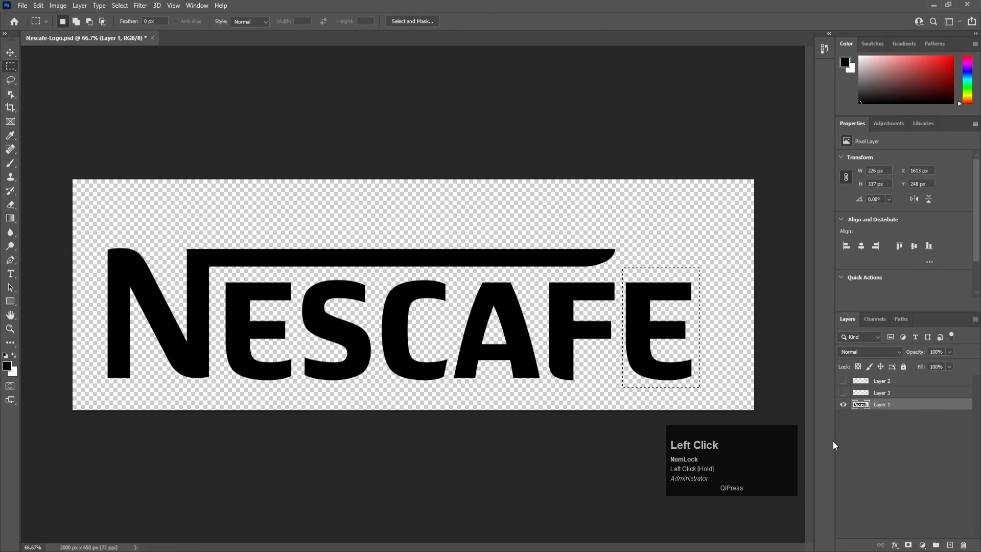
key("ctrl+x")
left_click(950, 544)
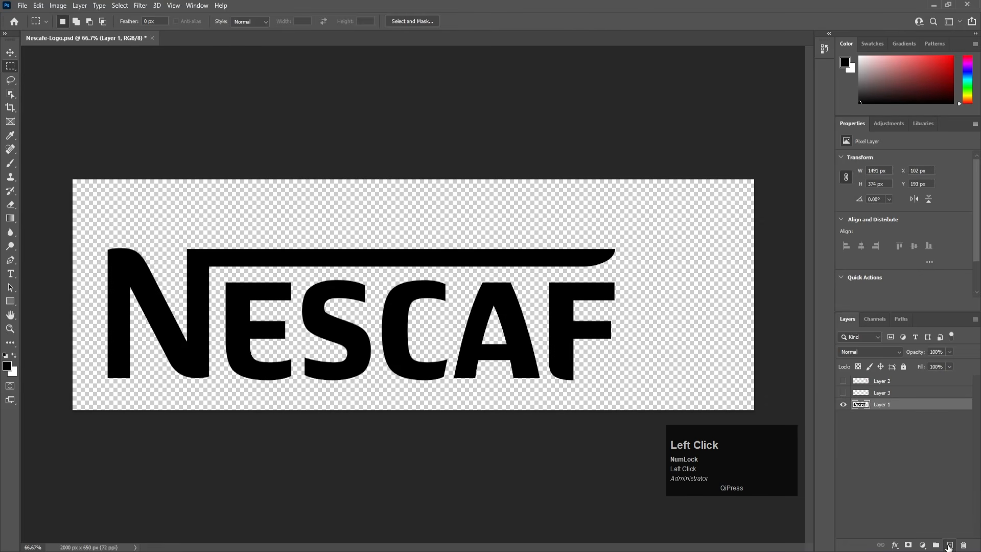
key("ctrl+shift+v")
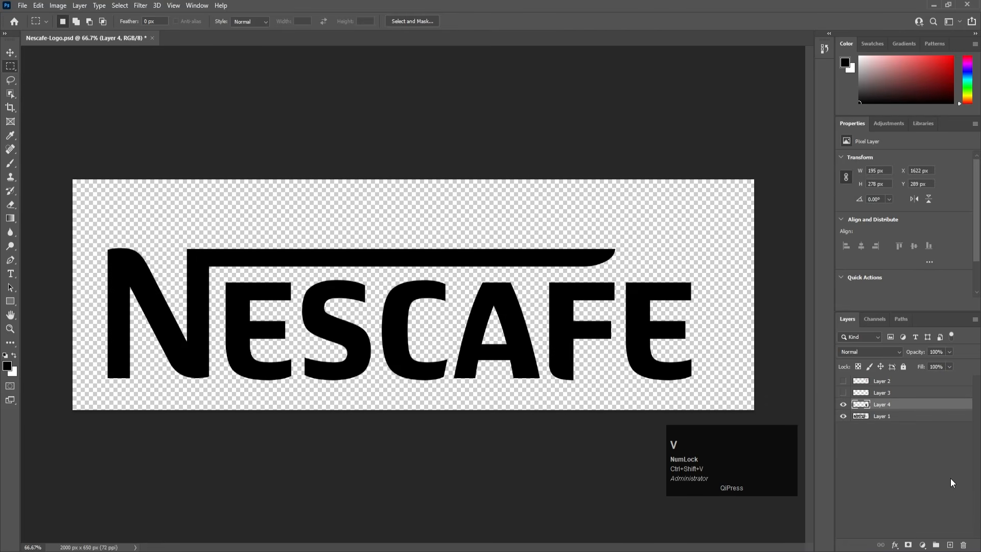
left_click(844, 406)
Cut the letter F from Layer 1, paste it in place on a new layer, and hide that layer.
left_click(860, 417)
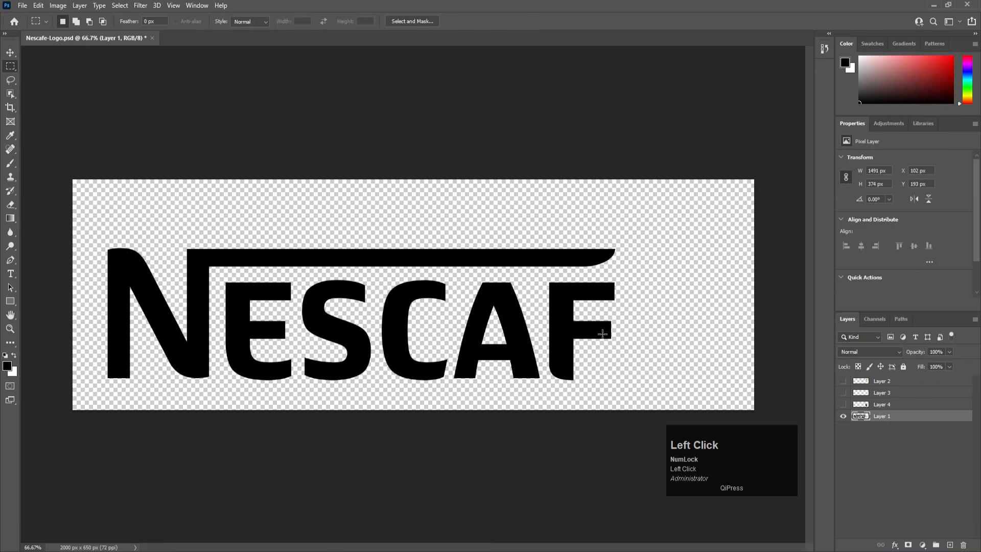
left_click_drag(545, 279, 622, 398)
key("ctrl+x")
left_click(950, 545)
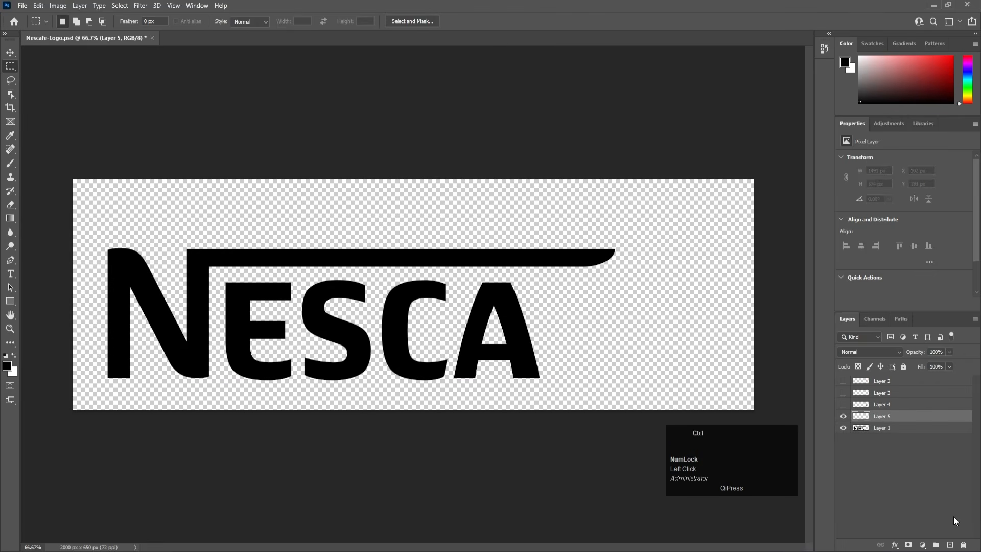
key("ctrl+shift+v")
left_click(844, 416)
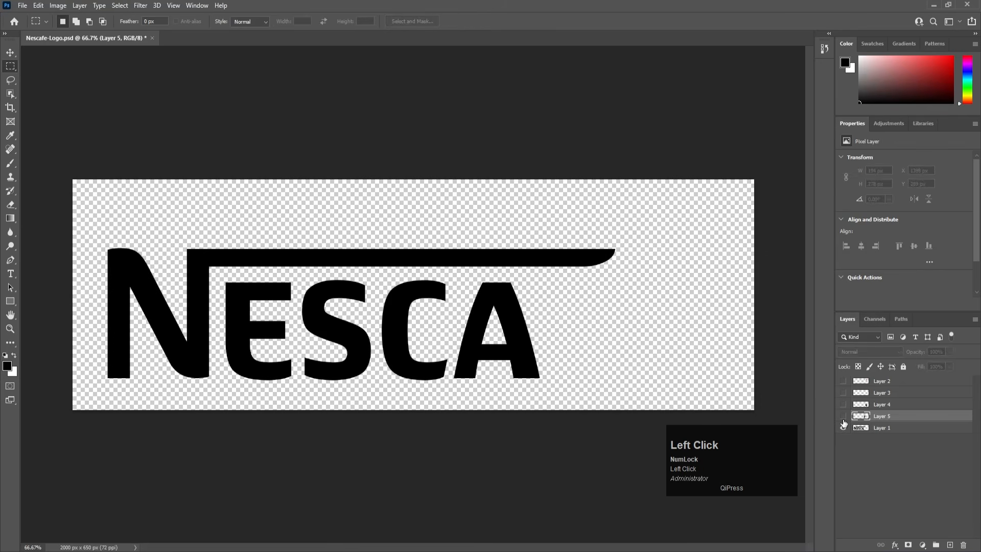
Cut the letter A from Layer 1, paste it in place on a new layer, and hide that layer.
left_click(857, 430)
left_click_drag(456, 275, 550, 384)
key("ctrl+d")
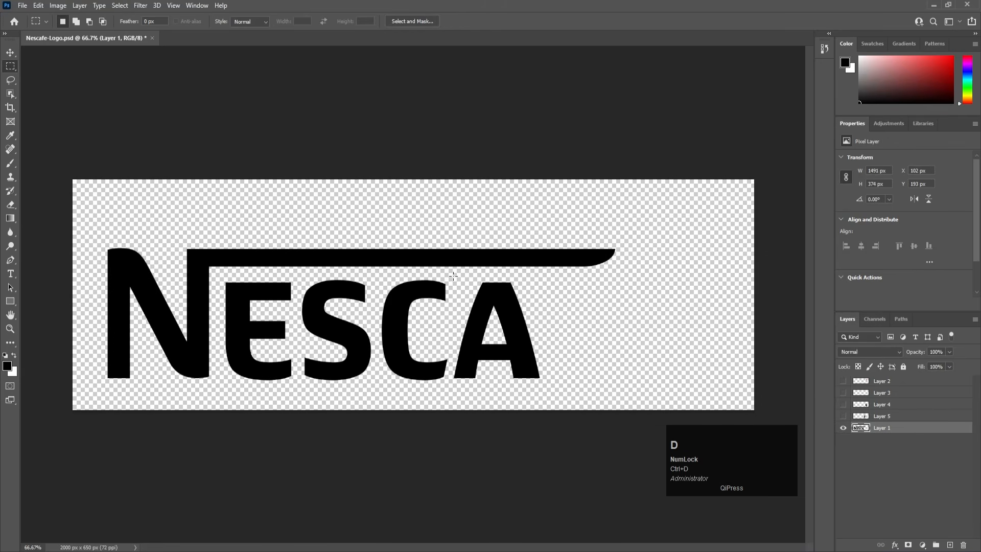
left_click_drag(454, 276, 547, 390)
key("ctrl+x")
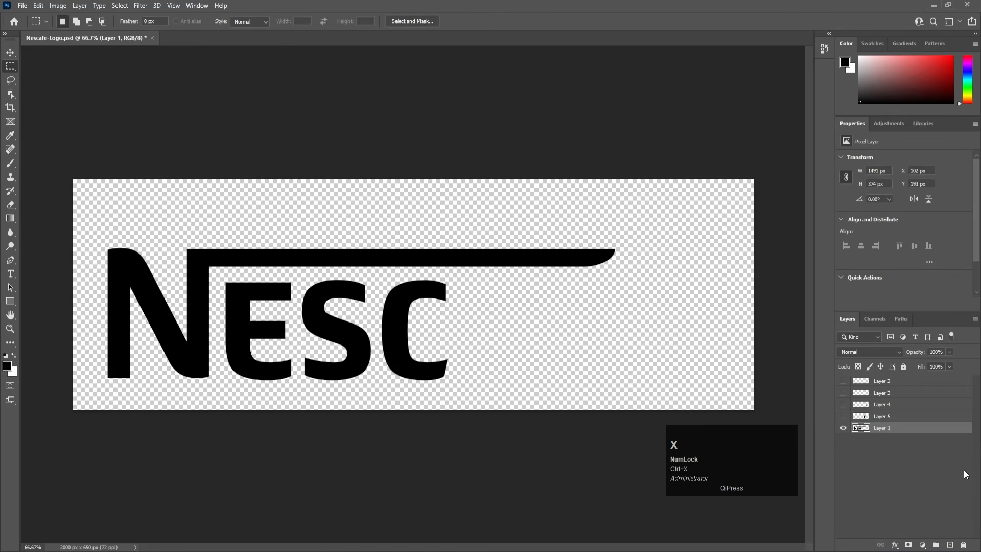
left_click(950, 542)
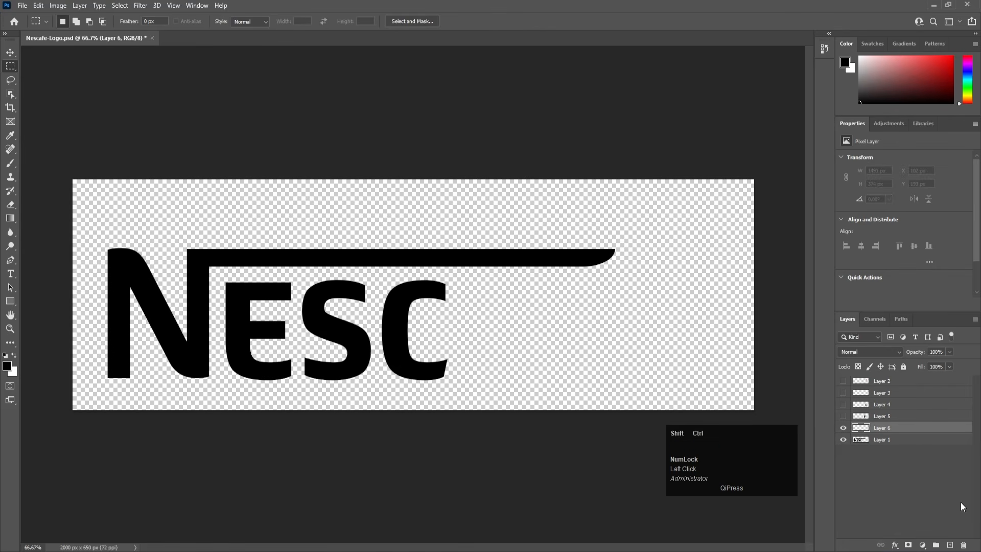
key("ctrl+shift+v")
left_click(844, 428)
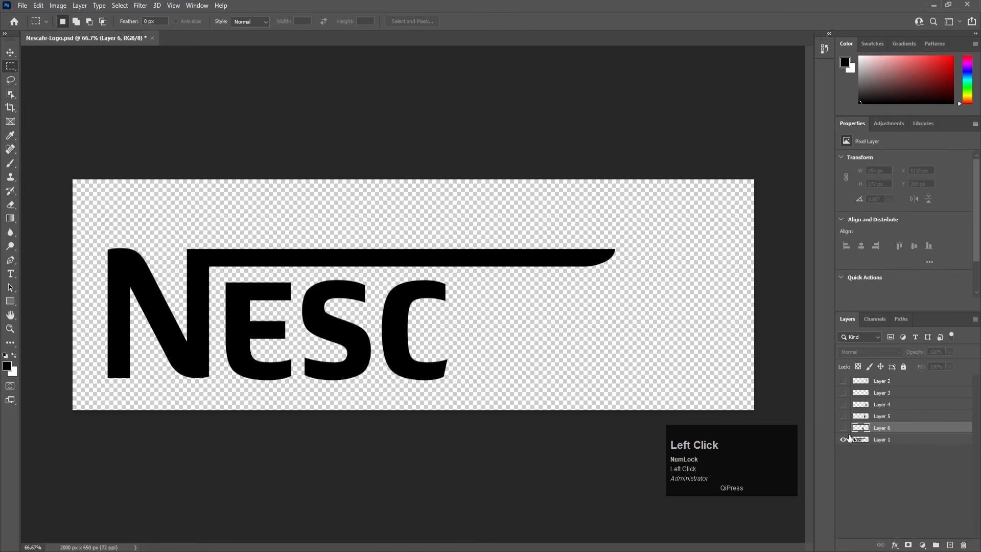
Cut the letter C from Layer 1, paste it in place on a new hidden layer, and make Layer 1 active again.
left_click(861, 442)
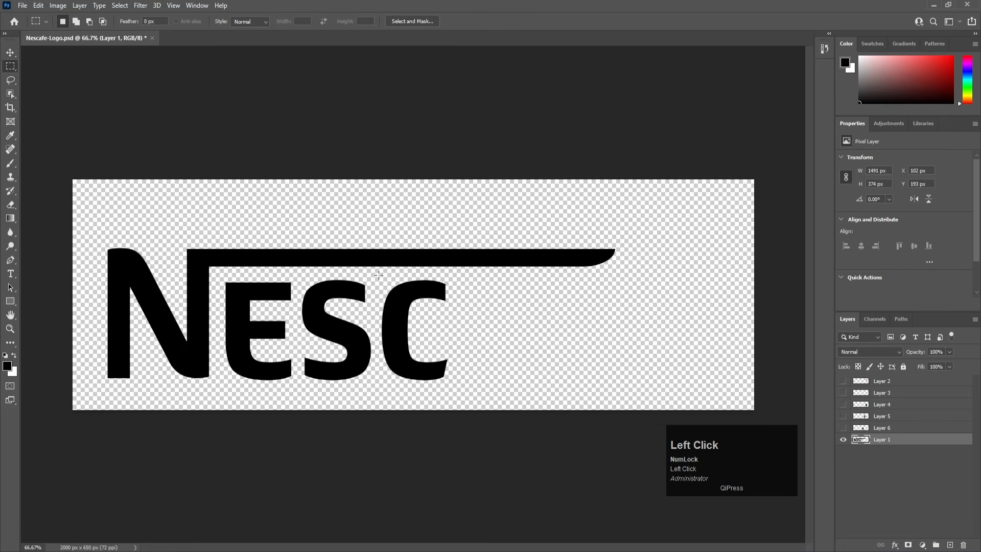
left_click_drag(378, 275, 465, 368)
key("ctrl+x")
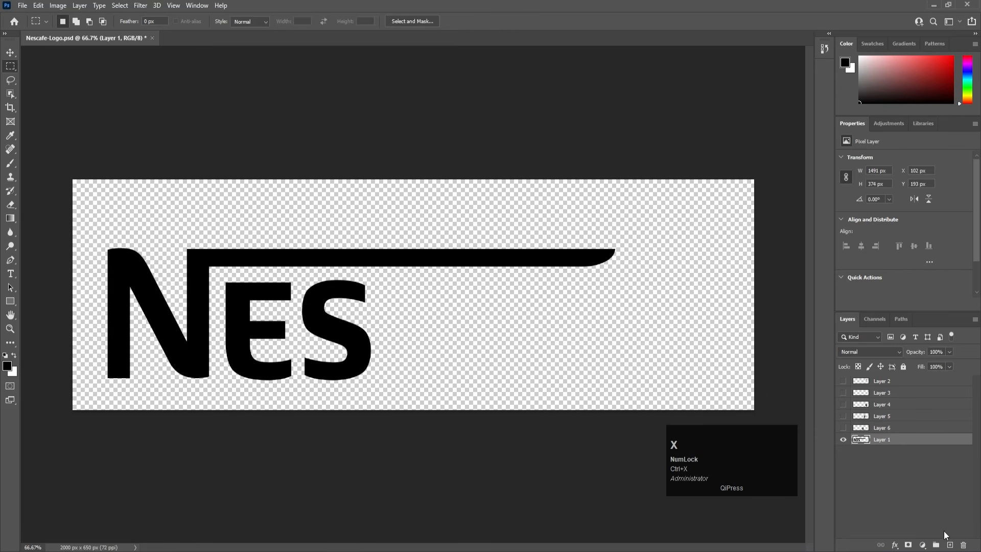
left_click(943, 489)
key("ctrl+shift+v")
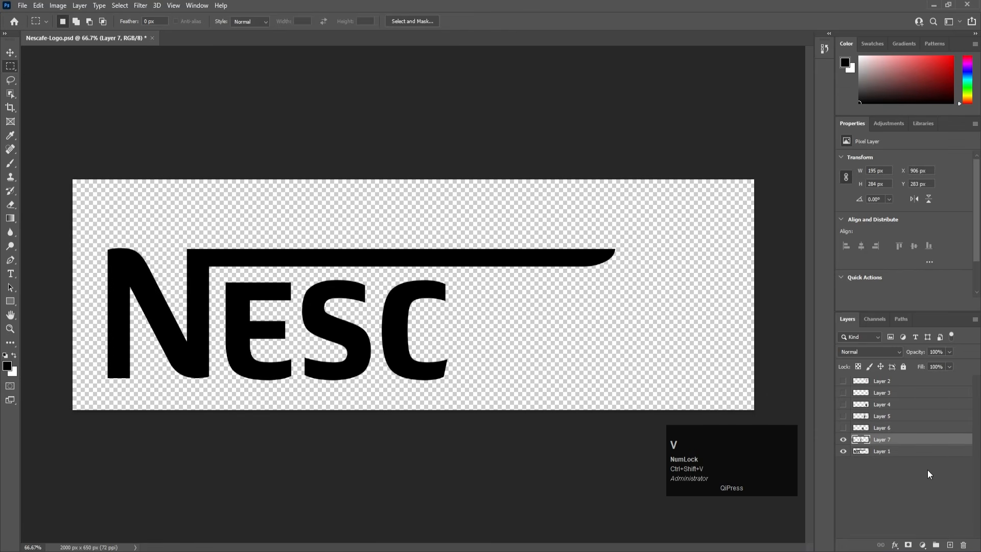
left_click(844, 440)
left_click(862, 452)
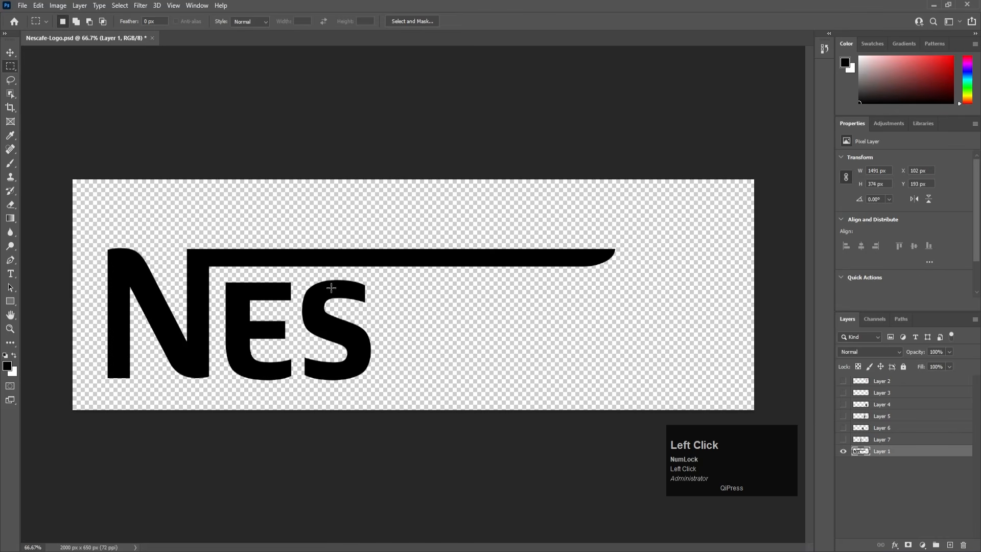
Cut the letter S from Layer 1, paste it in place on a new layer, and hide that layer.
left_click_drag(297, 272, 390, 395)
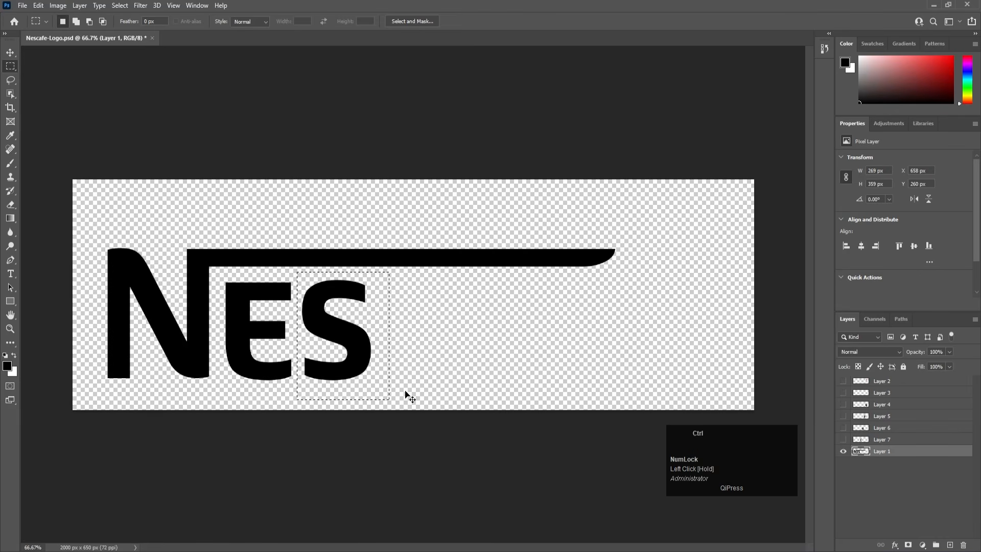
key("ctrl+x")
left_click(946, 545)
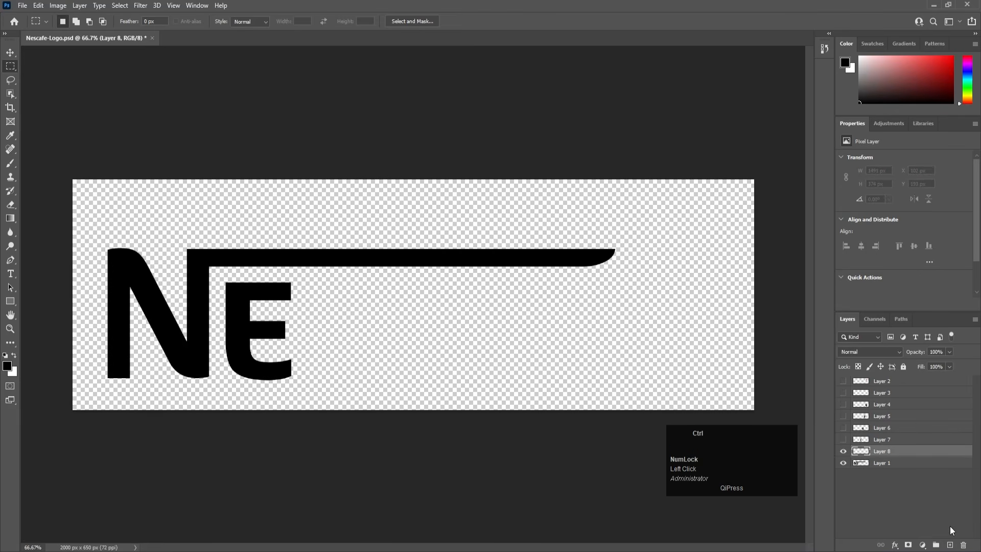
key("ctrl+shift+v")
left_click(844, 452)
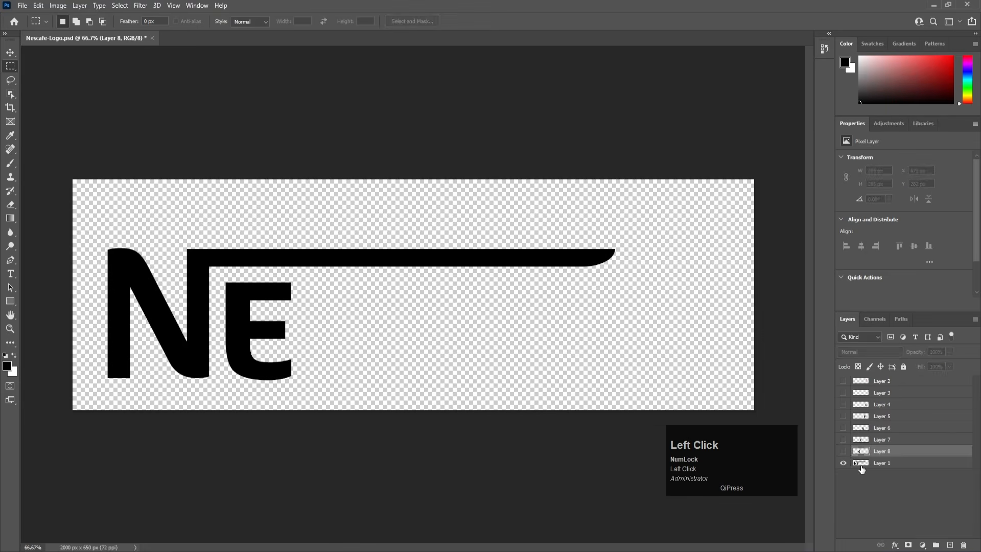
Cut the remaining letter E from Layer 1, paste it in place on a new layer, and hide that layer.
left_click(864, 462)
scroll(217, 289, "up", 1, "alt")
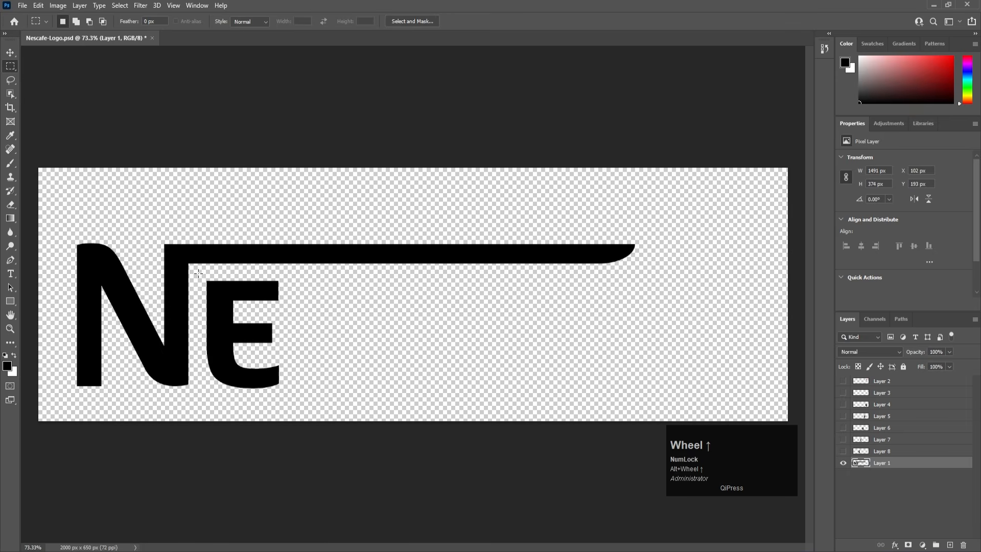
left_click_drag(200, 278, 291, 391)
key("ctrl+x")
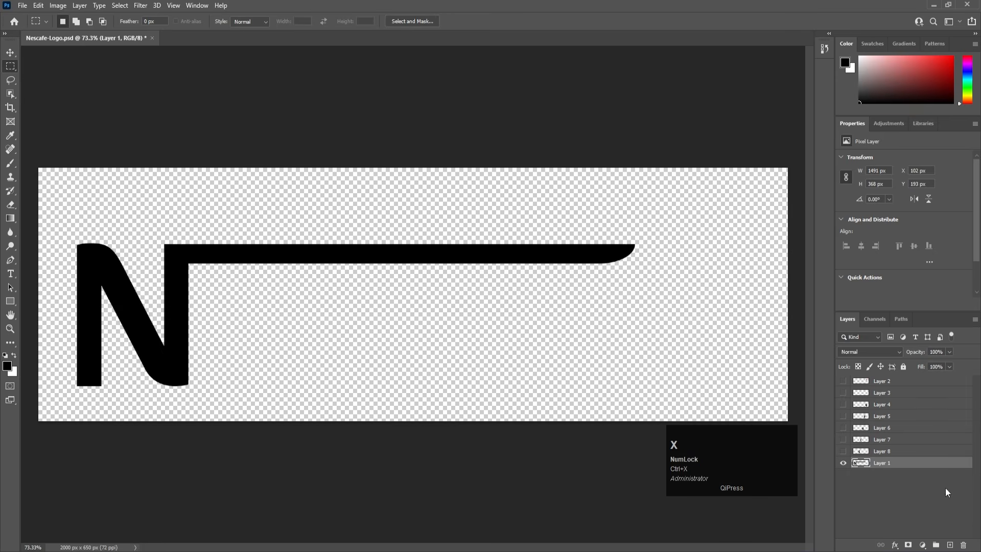
left_click(950, 544)
key("ctrl+shift+v")
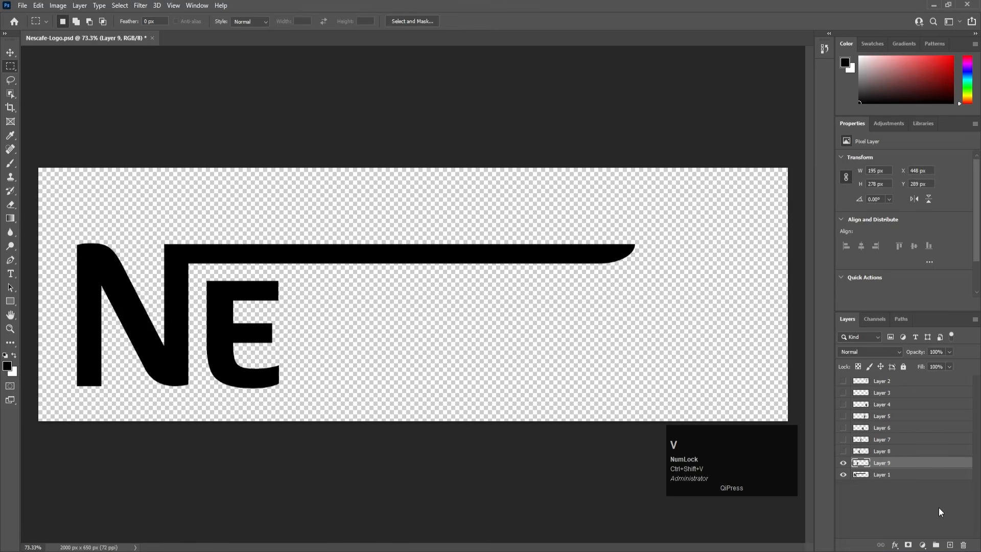
left_click(843, 464)
Cut the letter N without its long bar from Layer 1 and paste it in place on a new layer.
left_click(853, 476)
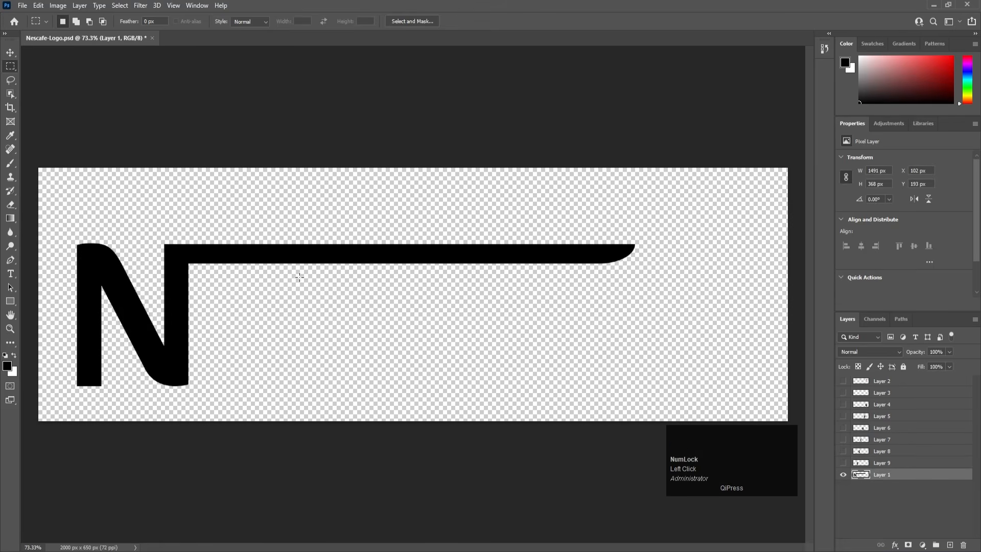
left_click(399, 290)
key("space")
left_click_drag(62, 218, 188, 420)
key("ctrl+x")
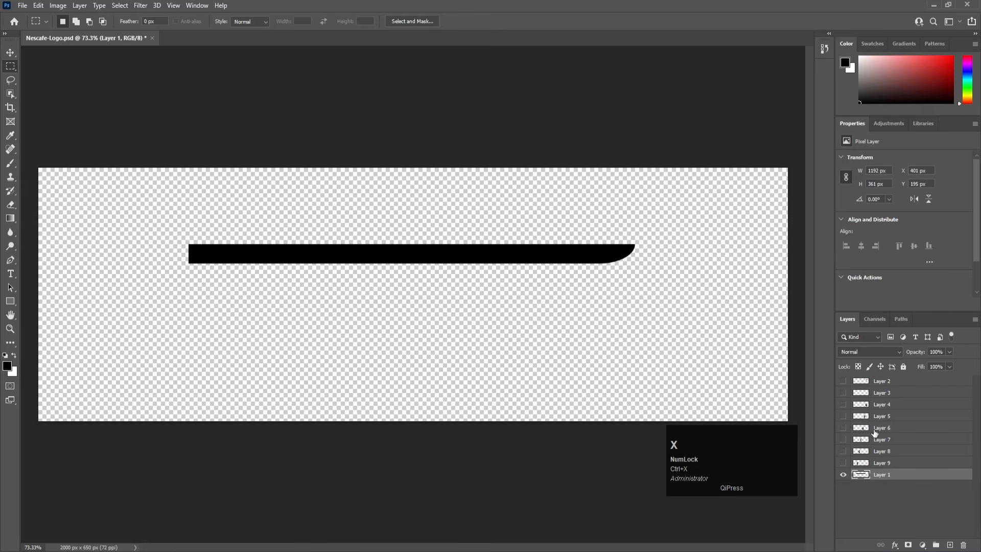
left_click(951, 545)
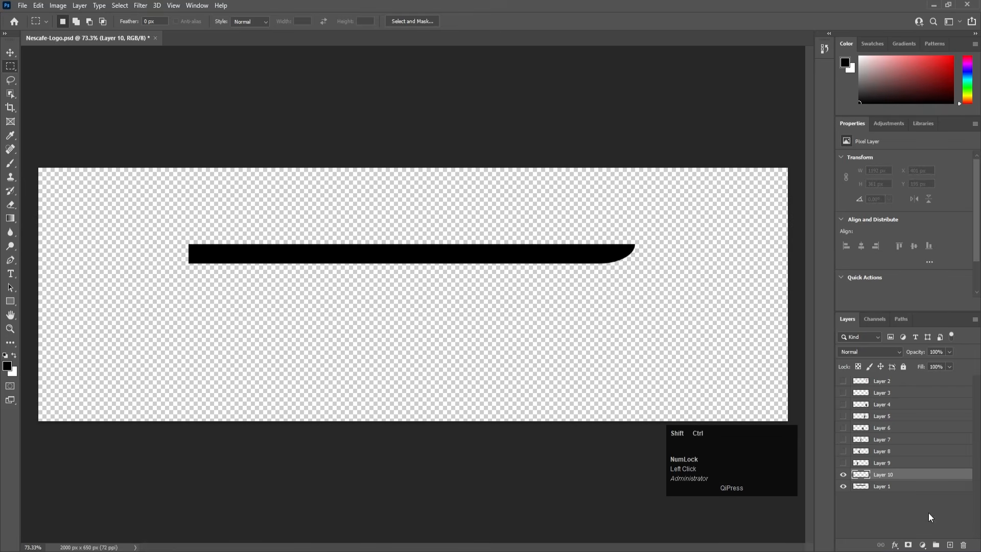
key("ctrl+v")
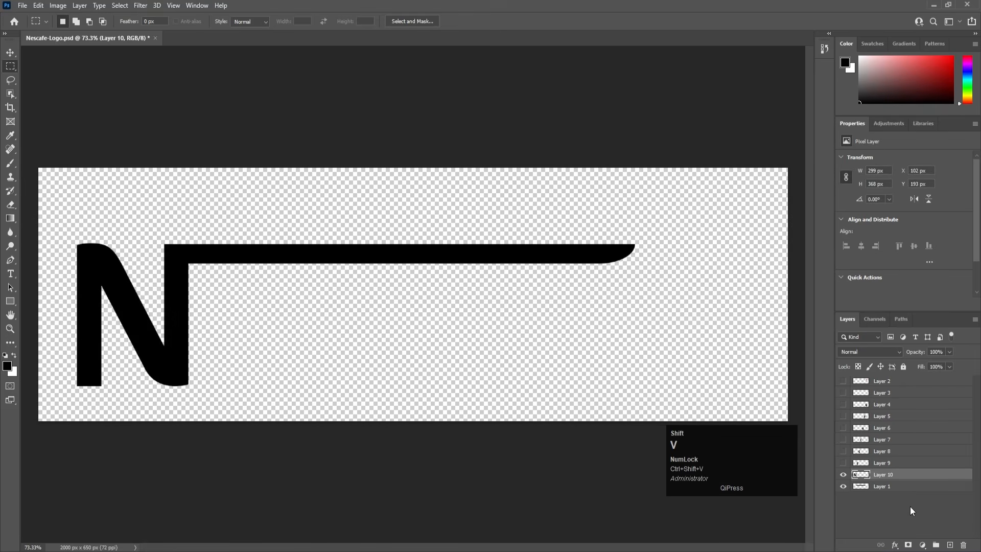
Check the N and bar layers by toggling their visibility, show all the hidden letter layers again, and save the logo file.
left_click(843, 475)
left_click(843, 477)
left_click(844, 487)
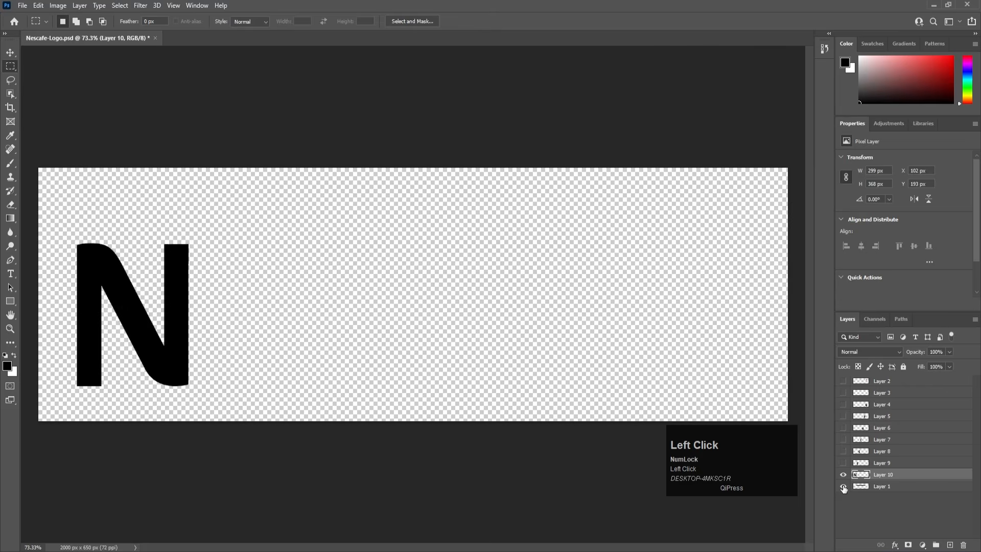
left_click(843, 487)
left_click_drag(843, 463, 843, 381)
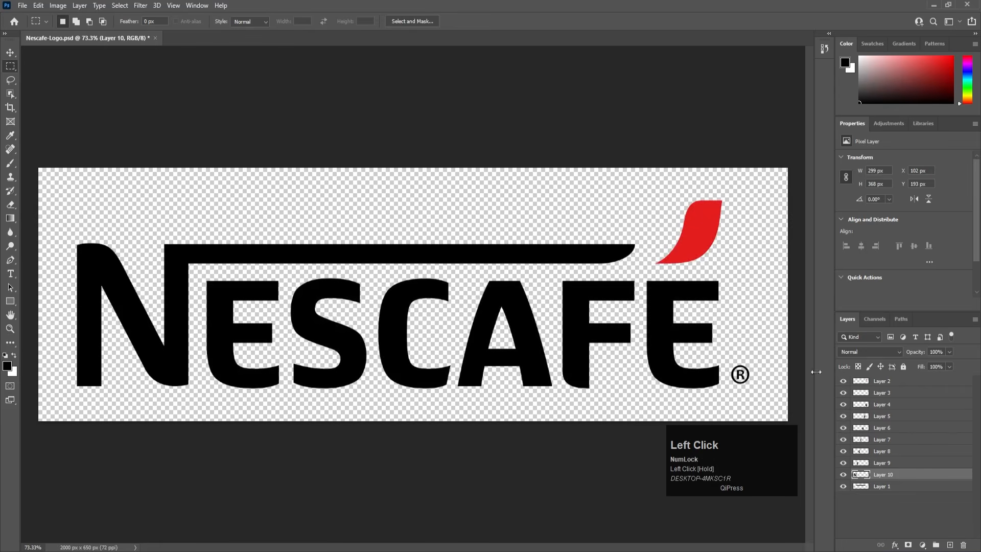
key("ctrl+s")
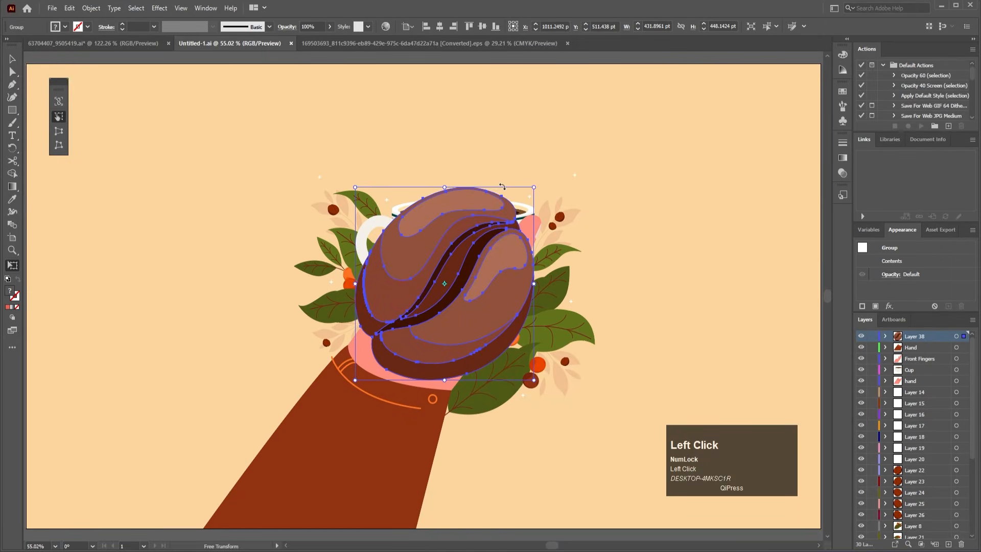
key("v")
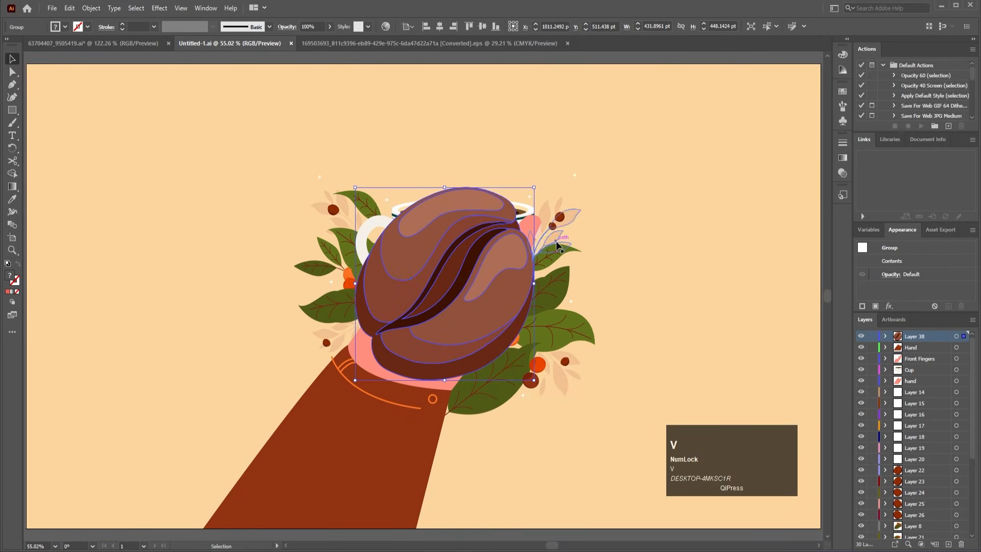
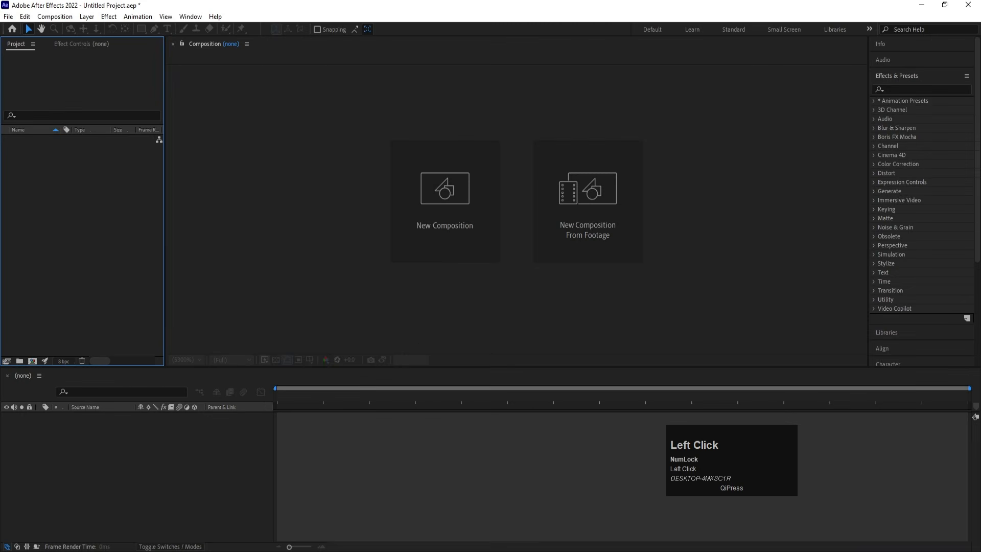
Switch to After Effects, create a composition named Main Animation with a white background, and display the title/action safe guides.
left_click(449, 199)
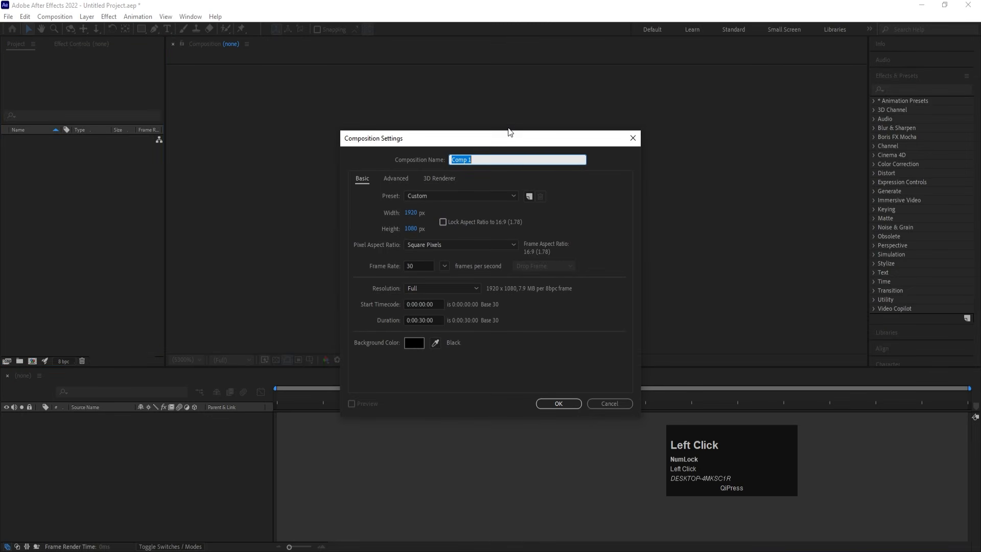
type("Mai")
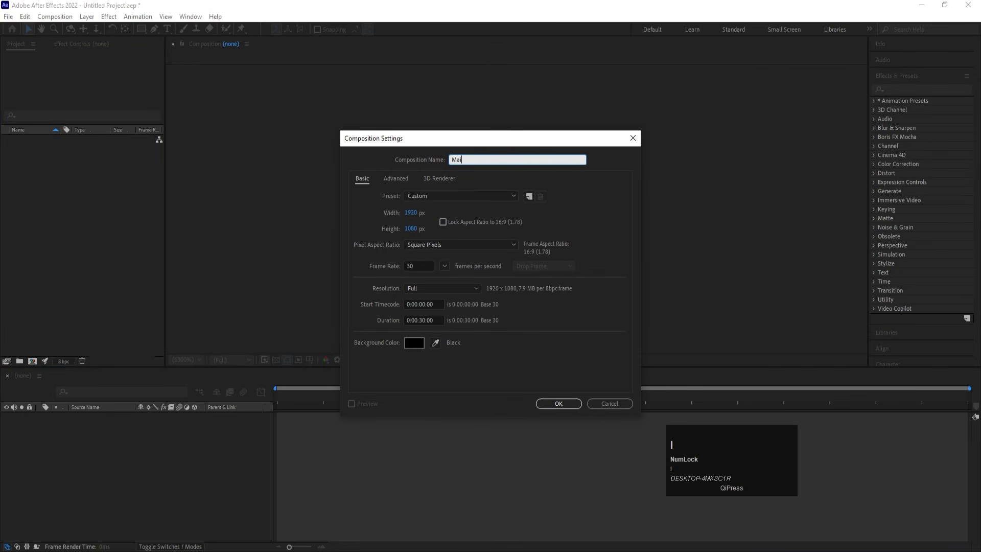
type("n Animation")
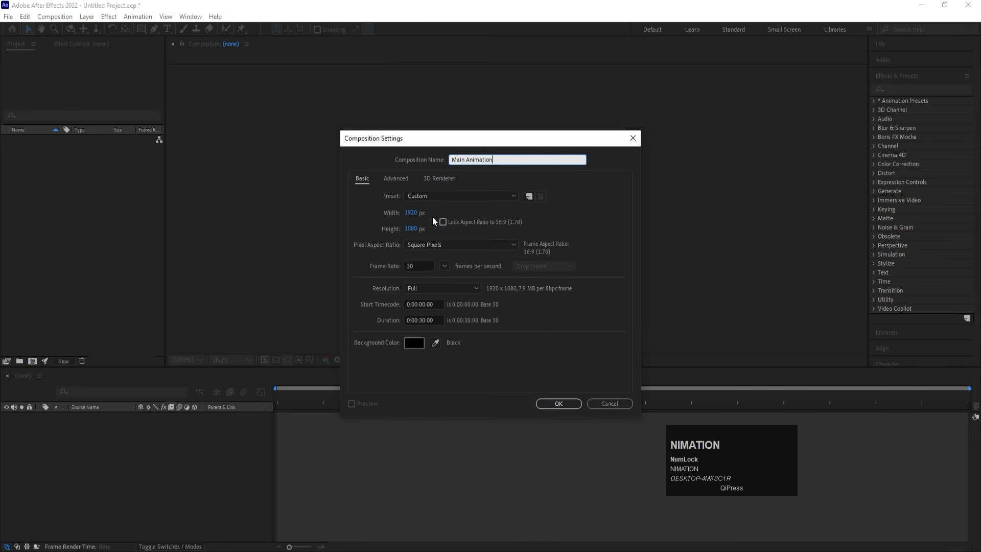
left_click(418, 342)
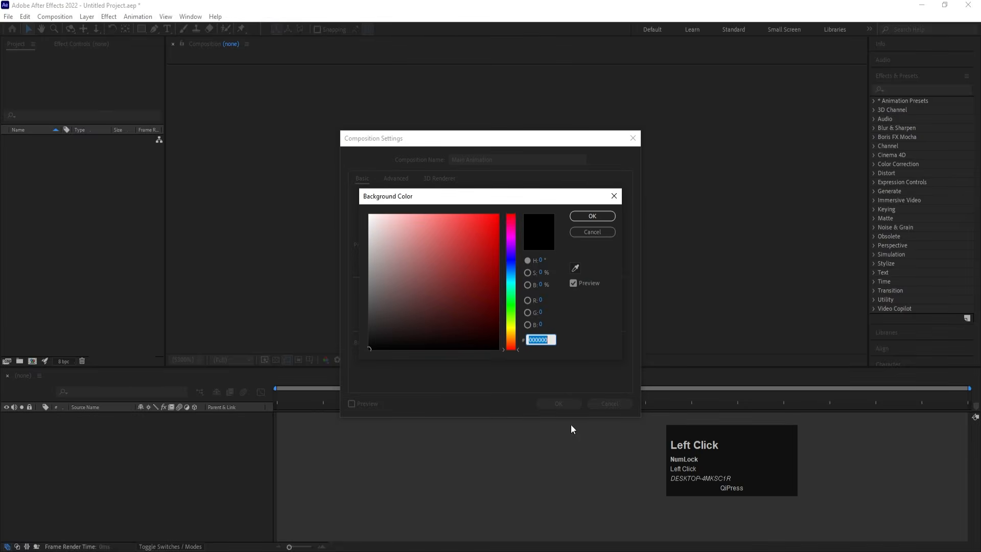
left_click_drag(377, 261, 338, 161)
key("Return")
key("Return")
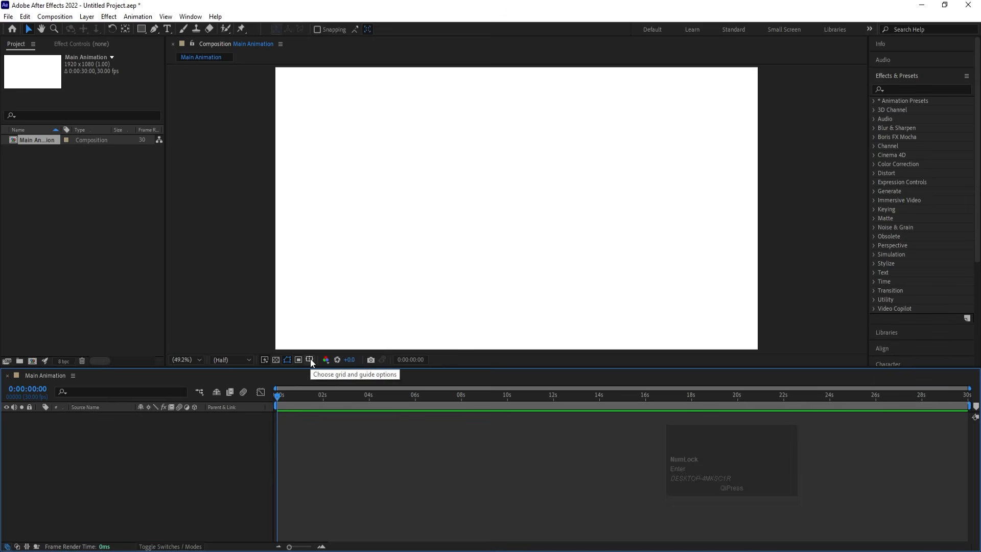
left_click(310, 359)
left_click(338, 371)
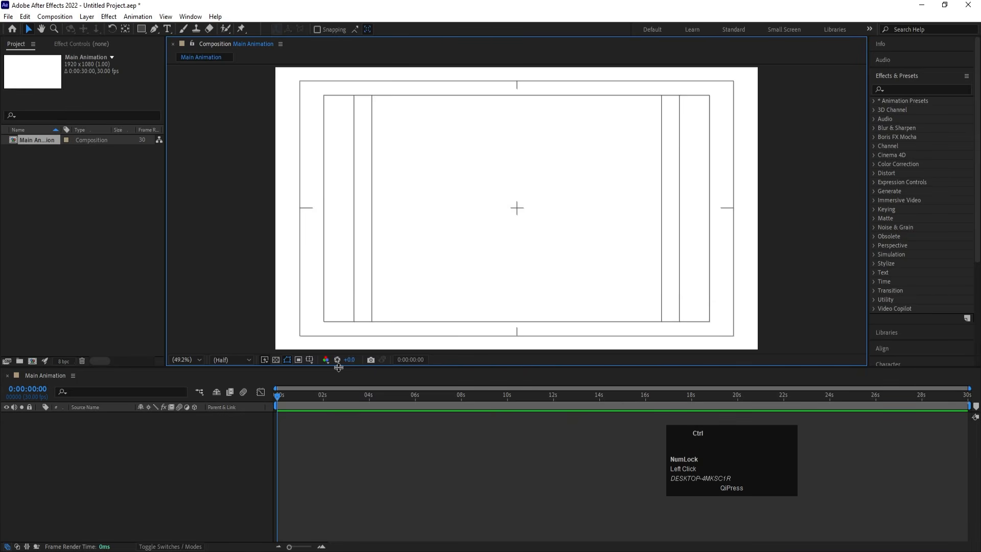
Import the Illustrator file Untitled-1 as Composition - Retain Layer Sizes.
key("ctrl+i")
left_click(237, 123)
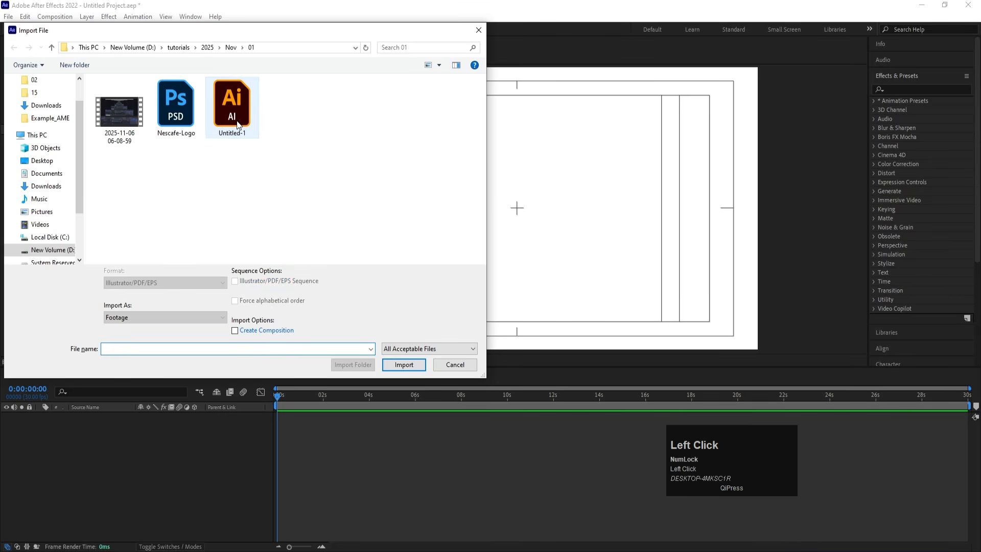
left_click(128, 317)
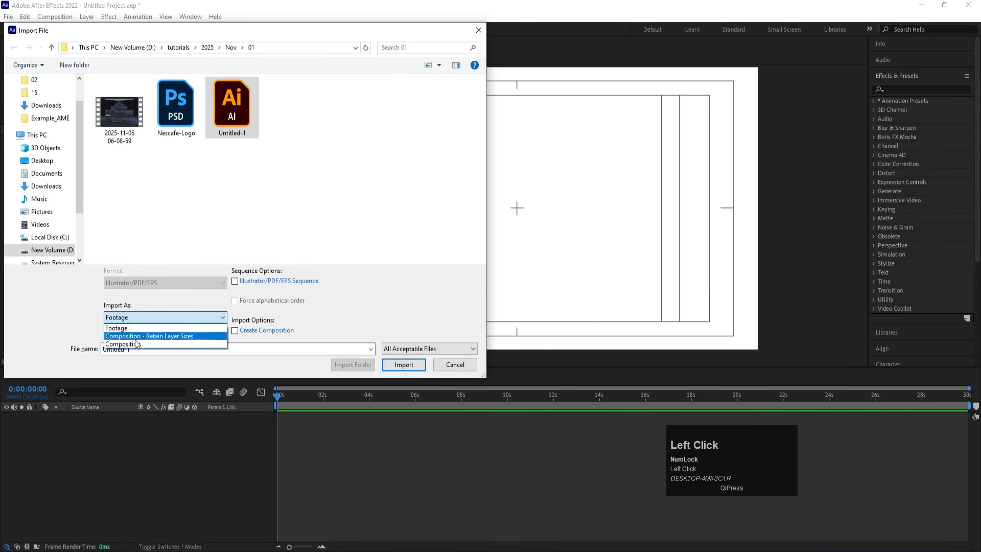
left_click(137, 336)
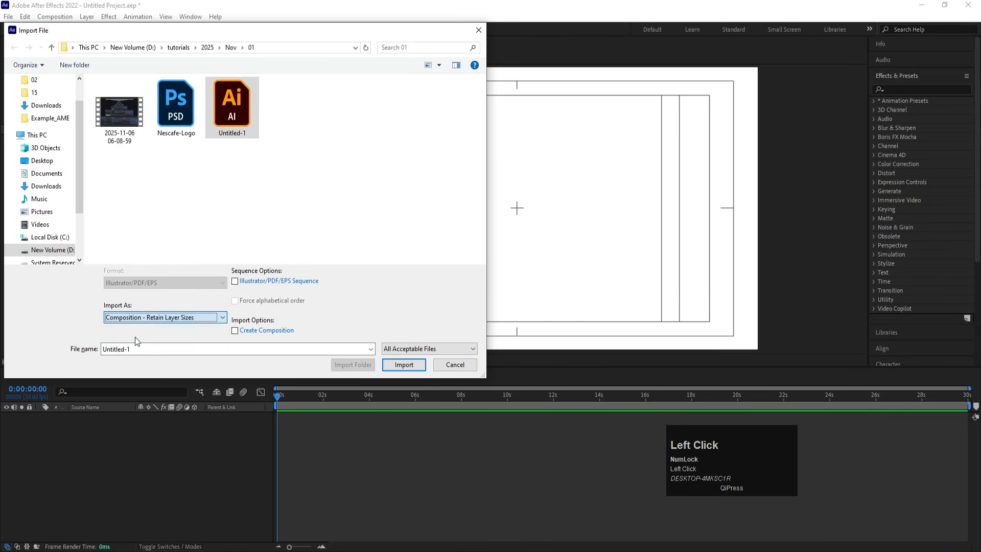
left_click(415, 365)
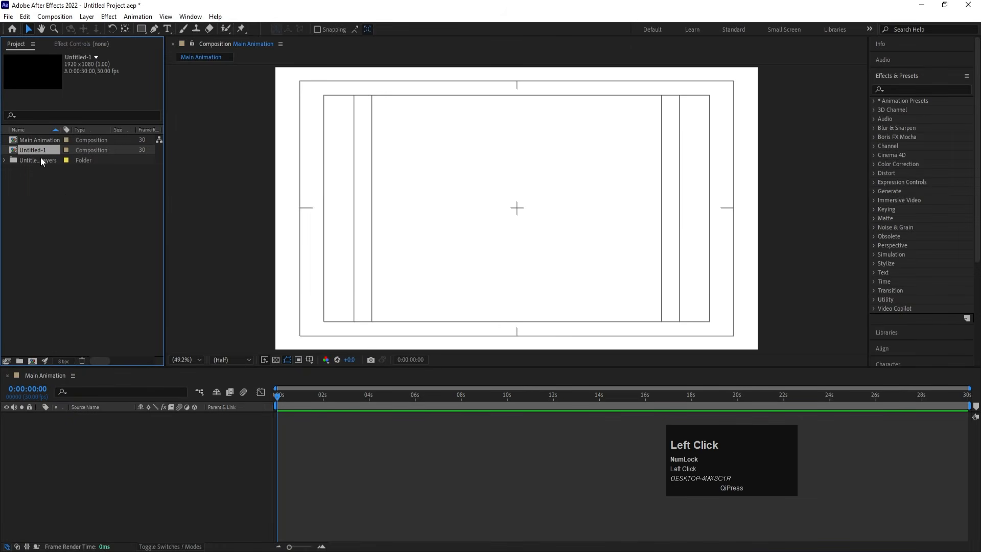
Cut the coffee bean layer from the Untitled-1 composition and paste it into the Main Animation composition.
double_click(35, 151)
left_click(513, 170)
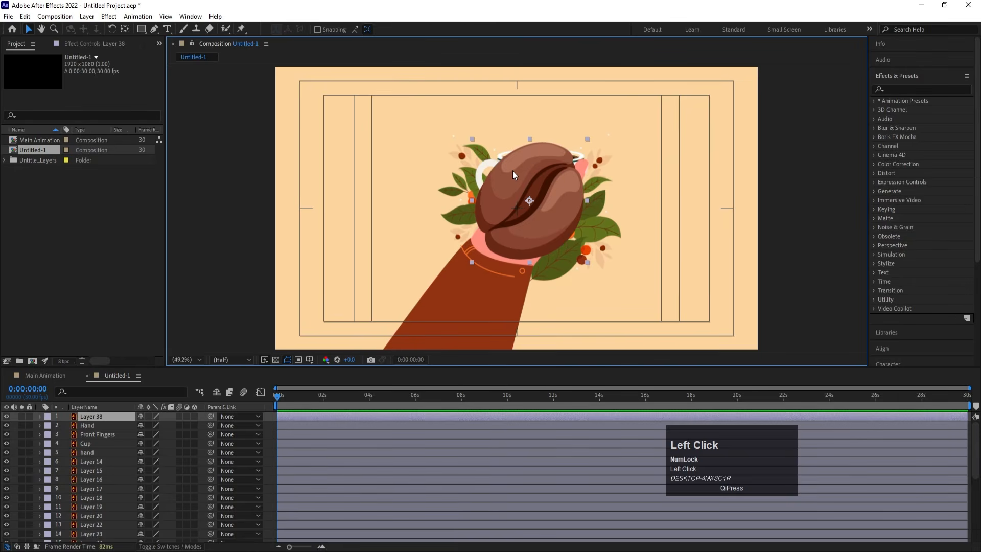
key("ctrl+x")
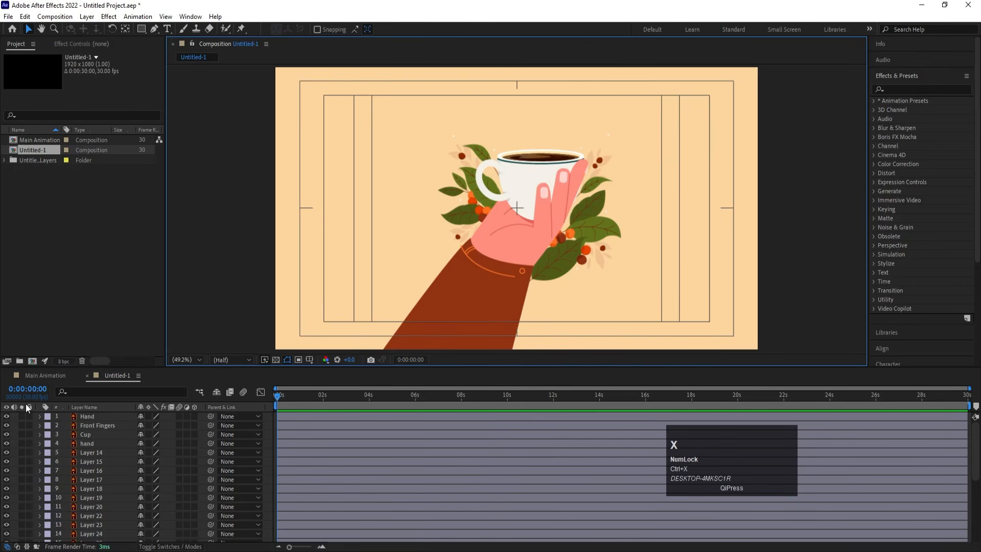
left_click(34, 374)
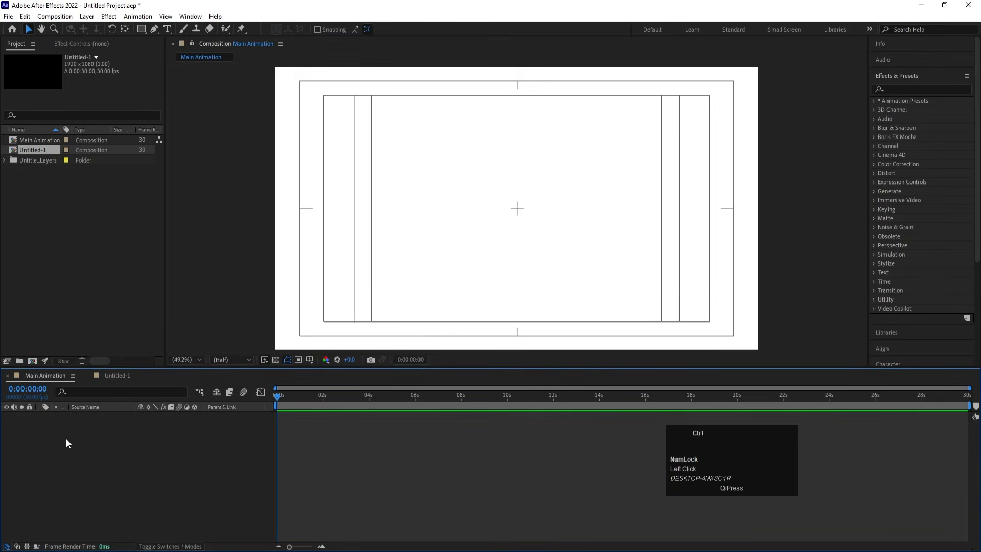
key("ctrl+v")
Scale the coffee bean to 57%, rotate it until its crease runs roughly horizontally, and place it just right of the composition centre.
key("s")
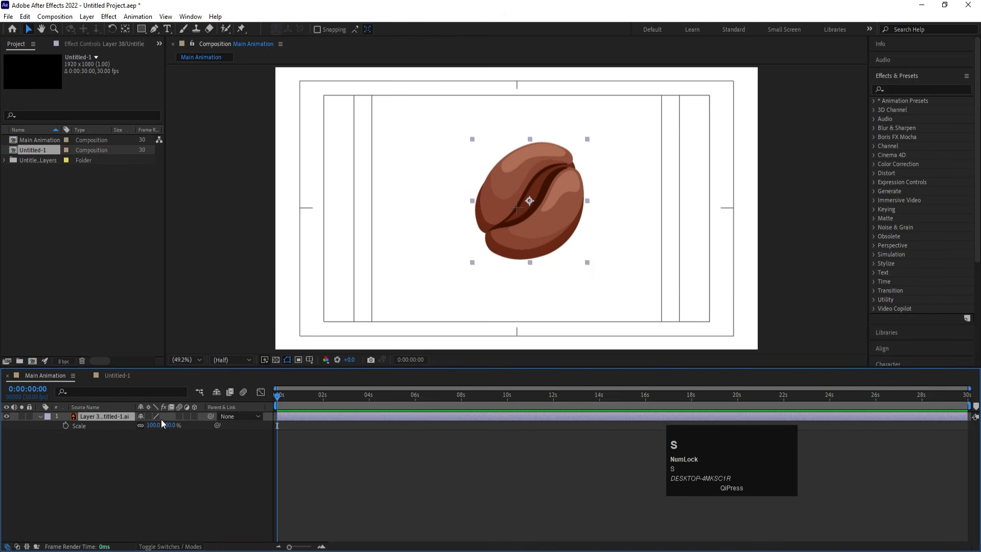
left_click_drag(155, 425, 134, 423)
key("v")
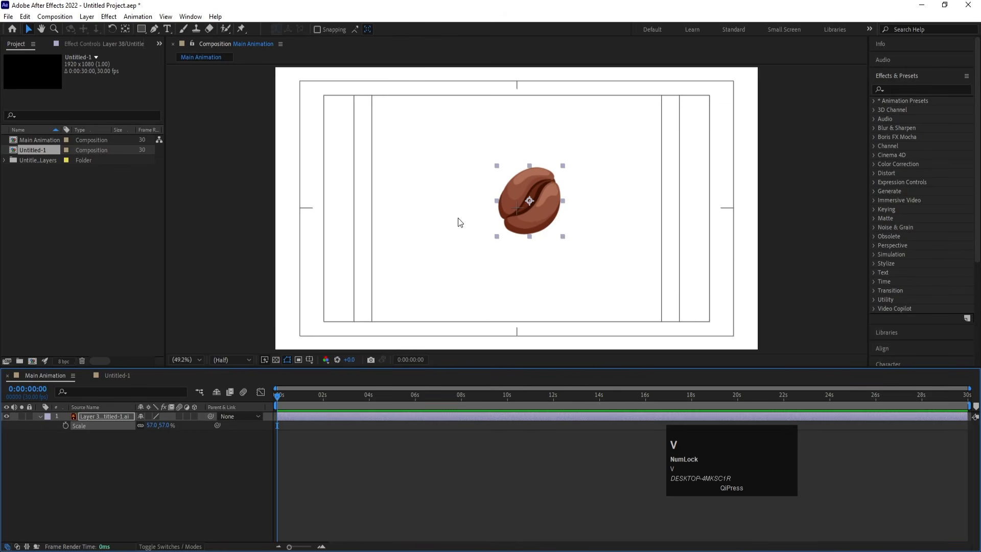
key("w")
left_click_drag(548, 179, 471, 217)
key("v")
Duplicate the coffee bean layer, rotate the copy to face the opposite way, and place it just left of the composition centre.
left_click(108, 417)
key("ctrl+d")
key("w")
key("v")
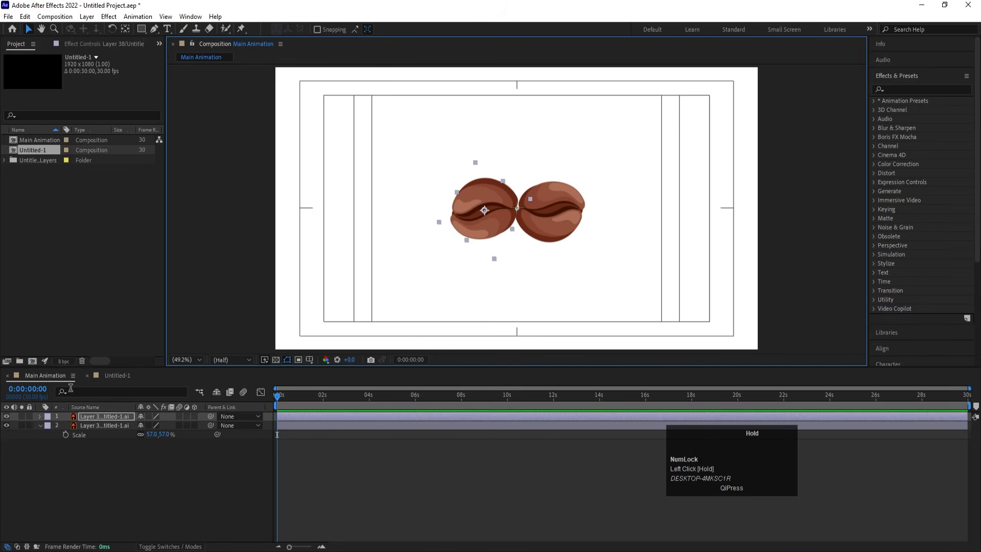
Move the right bean slightly closer to the left one, and shift both beans together to centre the pair in the composition.
left_click(114, 478)
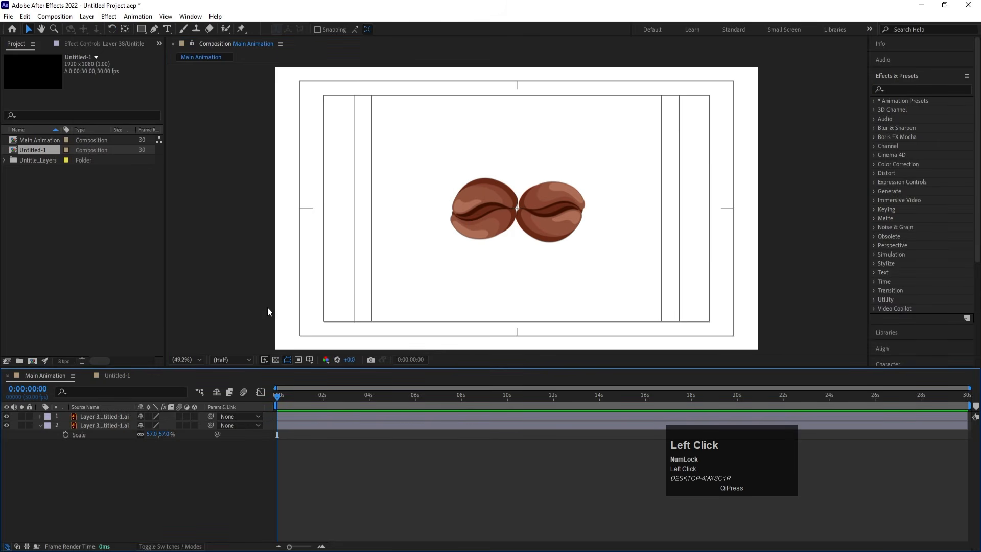
left_click(550, 207)
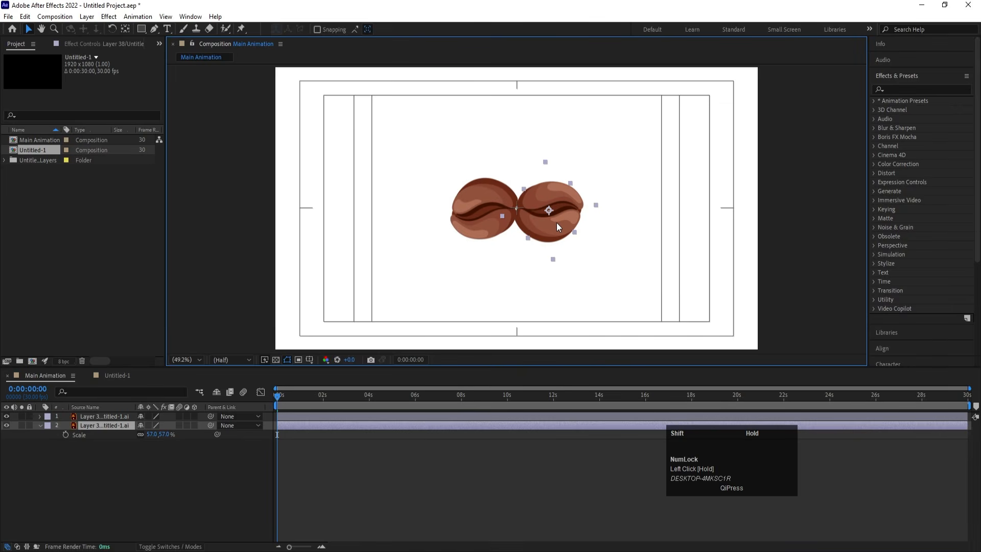
left_click(461, 220, "shift")
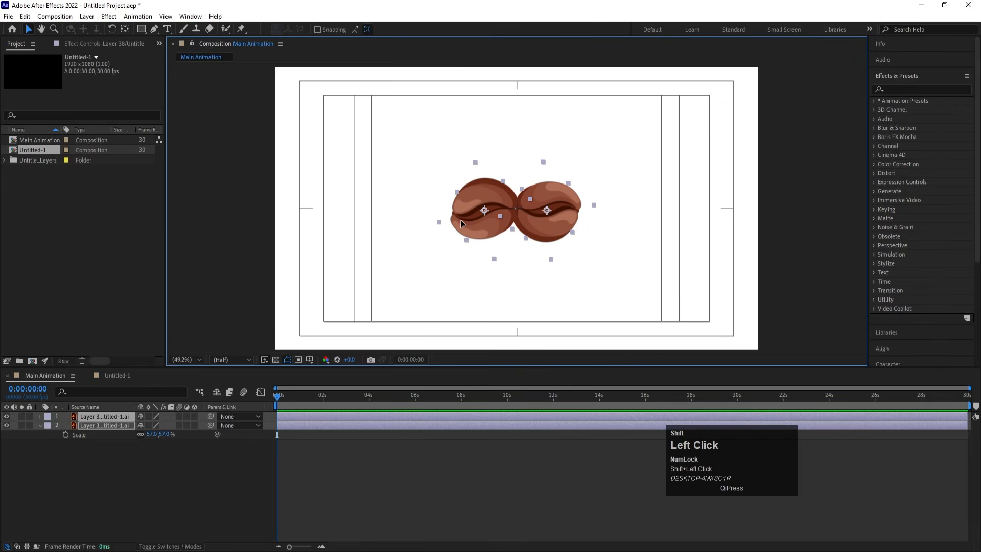
left_click_drag(474, 219, 474, 220)
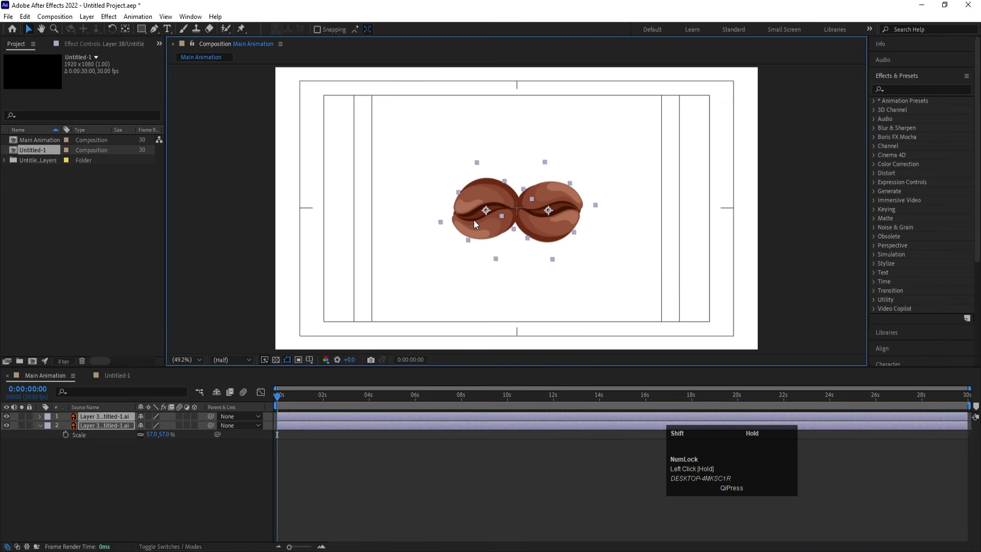
Add a null object to the Main Animation composition and parent both coffee bean layers to it.
left_click(184, 462)
right_click(146, 470)
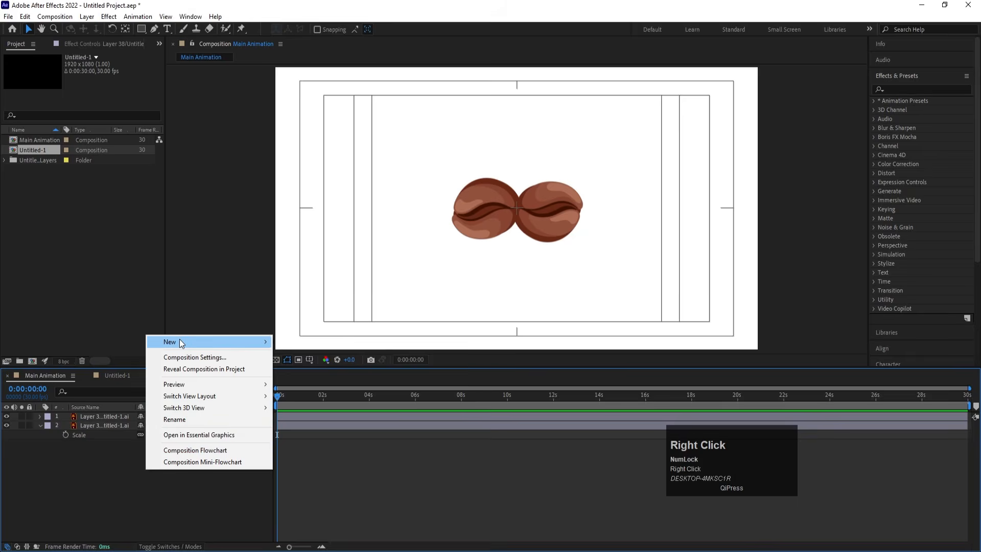
mouse_move(181, 343)
left_click(306, 405)
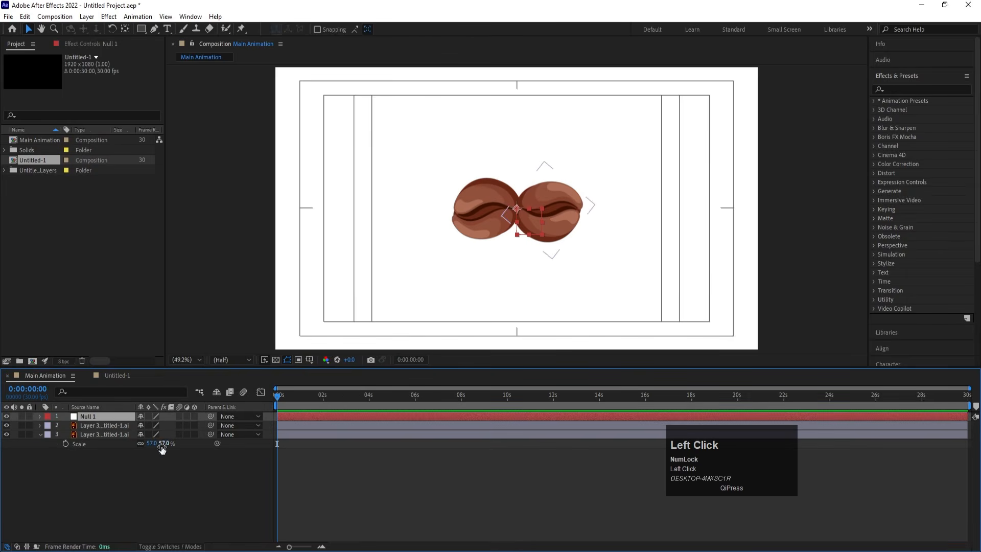
left_click(104, 427)
left_click(100, 430, "shift")
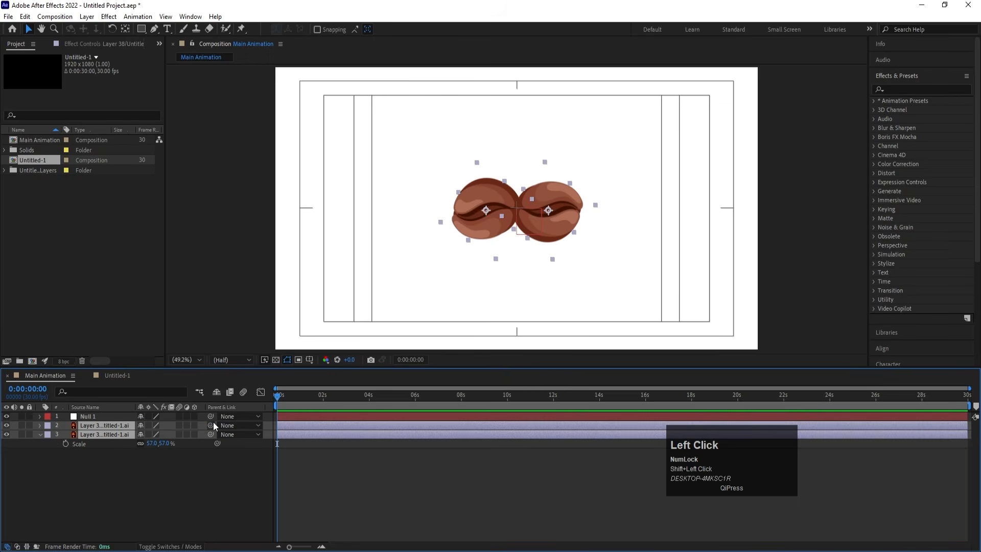
left_click_drag(211, 424, 101, 417)
left_click(117, 481)
Set Position keyframes for both coffee beans at 0:00:00:00 and 0:00:00:20, keeping the beans in their current places.
left_click(112, 434)
left_click(106, 426, "shift")
key("p")
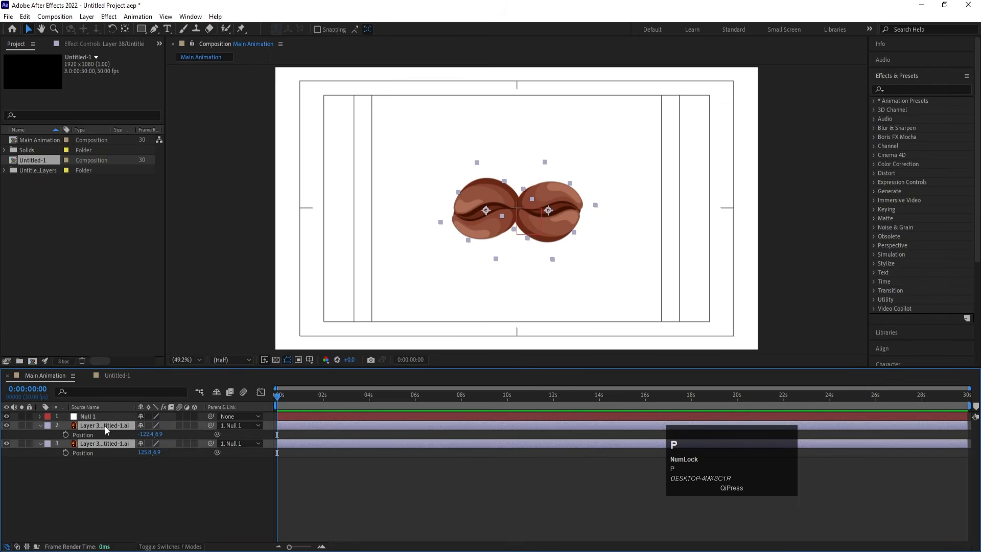
left_click(65, 435)
left_click(65, 453)
key("equal")
key("equal")
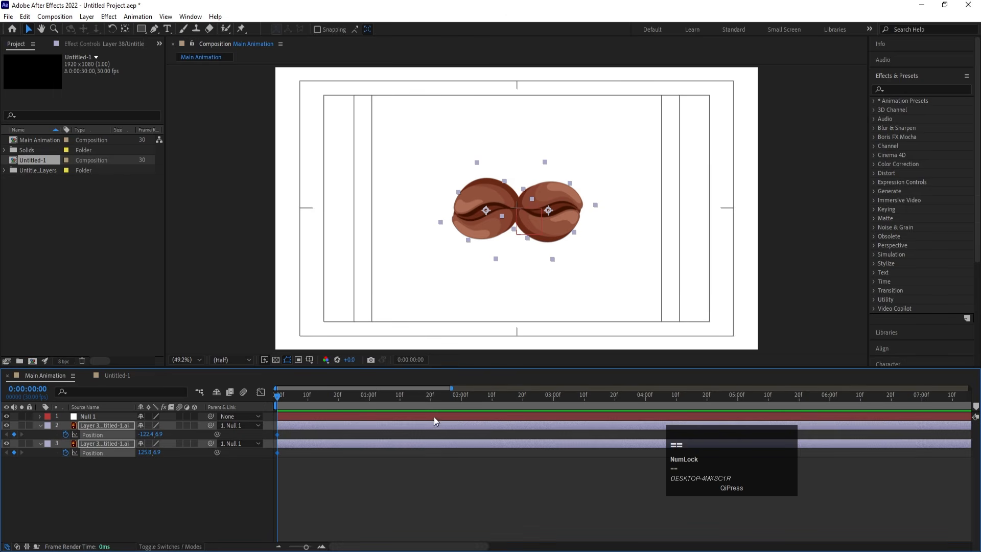
left_click(339, 394)
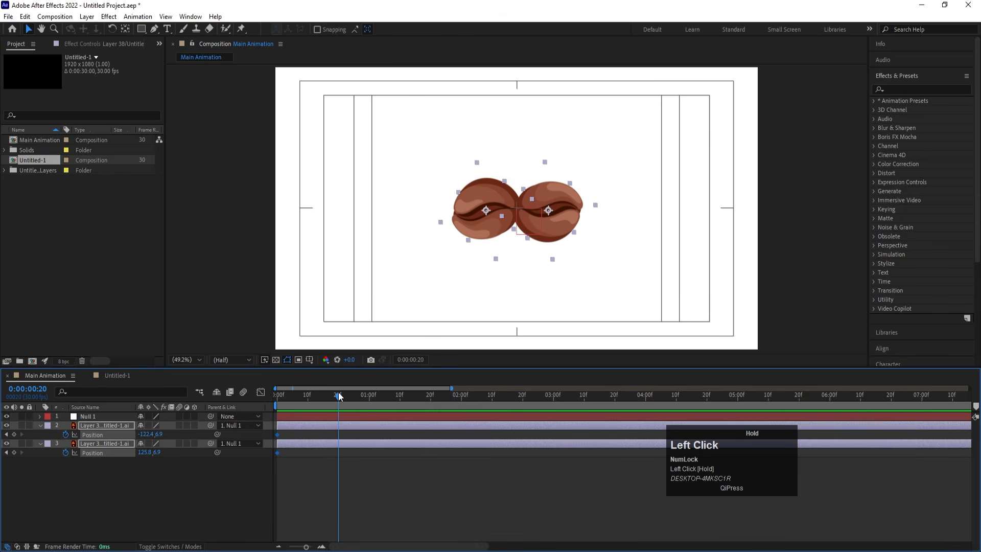
left_click(14, 434)
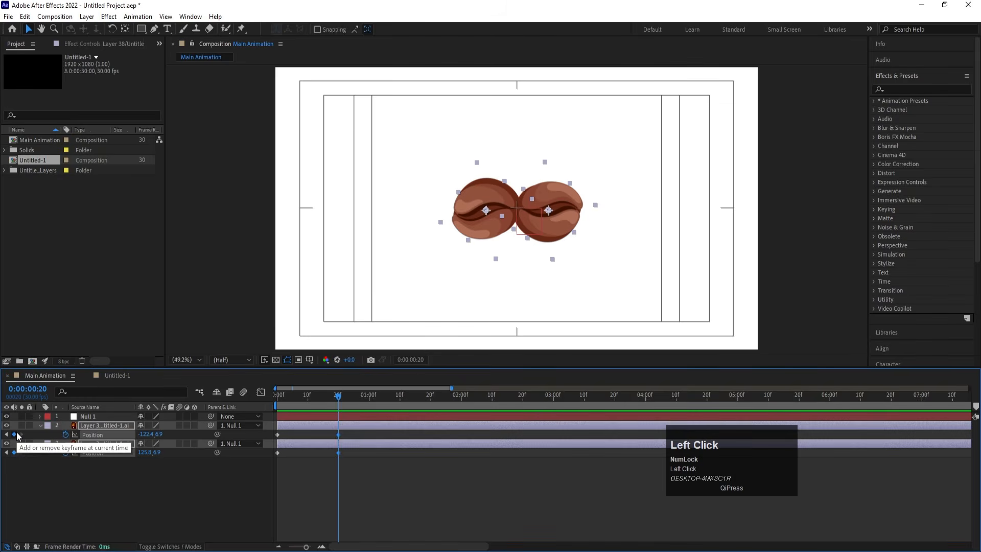
At the first keyframe, move the beans horizontally out of frame, the right one to x about 1135 and the left one to about -1105.
key("j")
left_click(81, 498)
key("v")
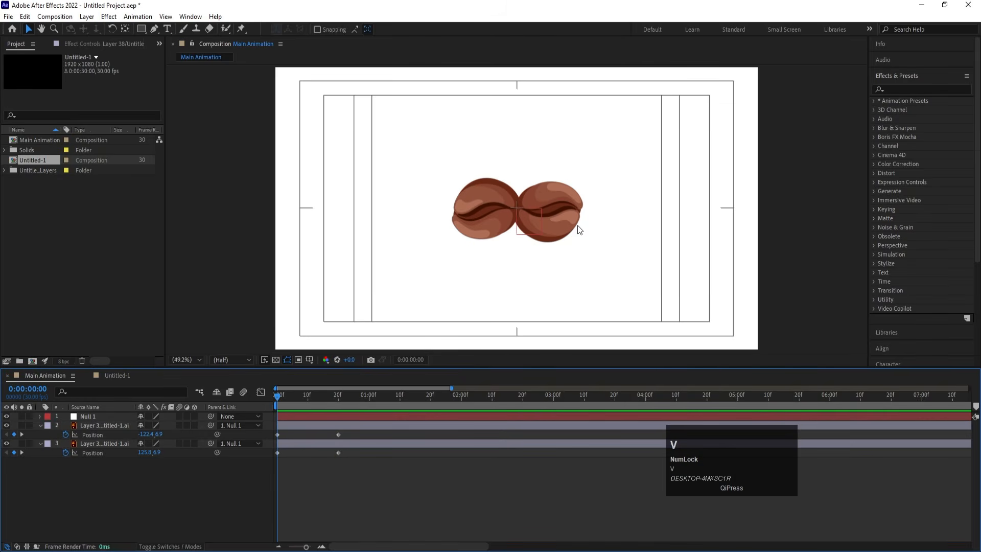
left_click(566, 210)
left_click_drag(566, 210, 820, 210)
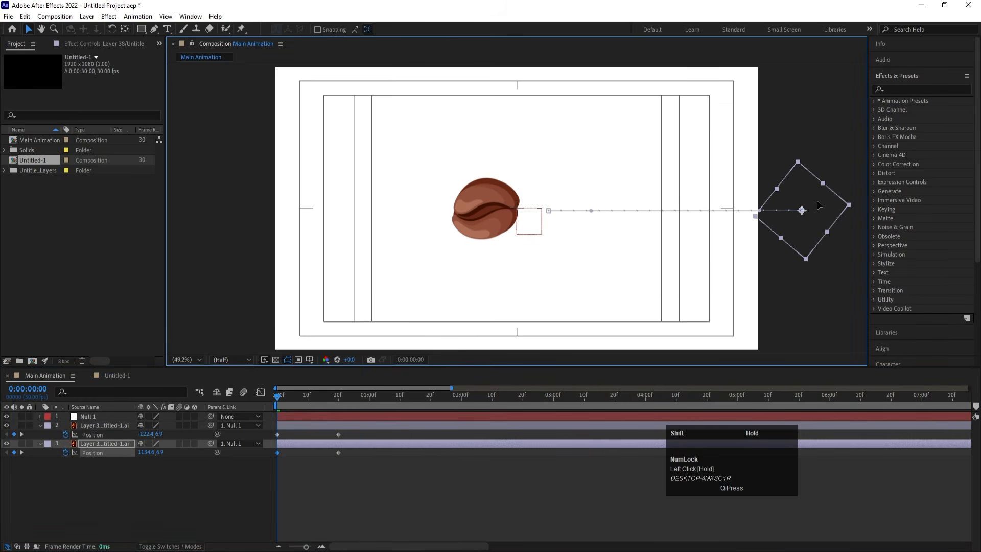
left_click(477, 223)
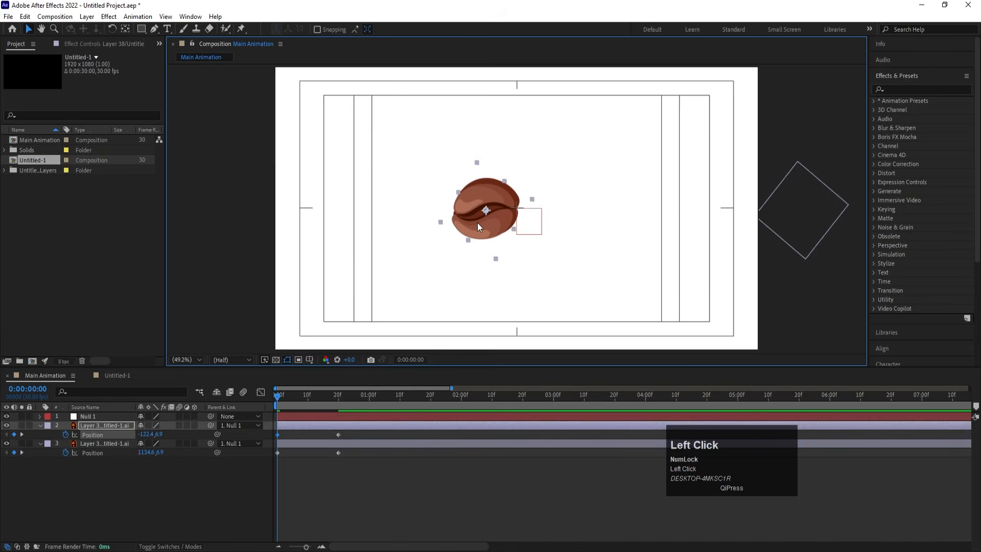
left_click_drag(478, 223, 214, 221)
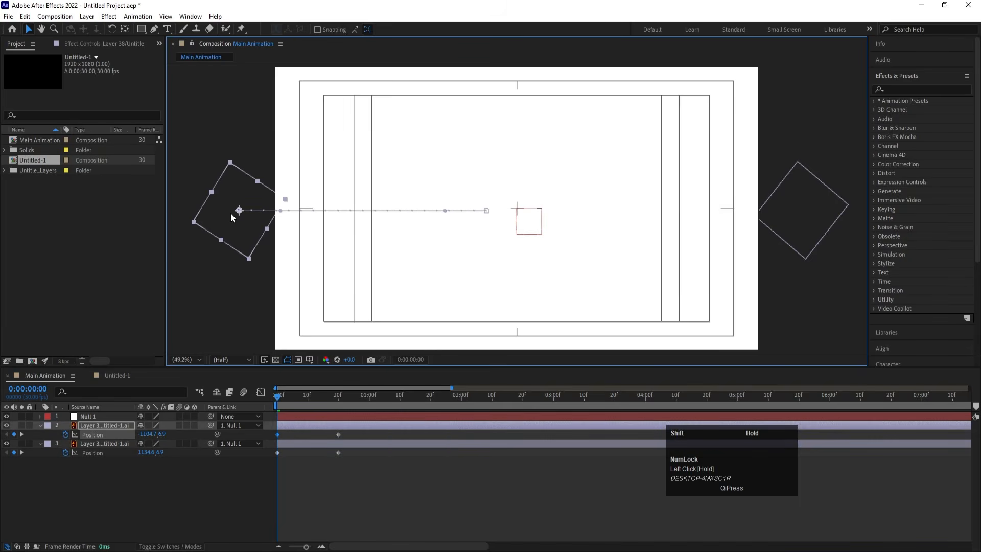
Ease both beans' Position keyframes, reshape their speed graph for a fast start and a long slowdown, and preview the motion.
left_click_drag(352, 475, 265, 407)
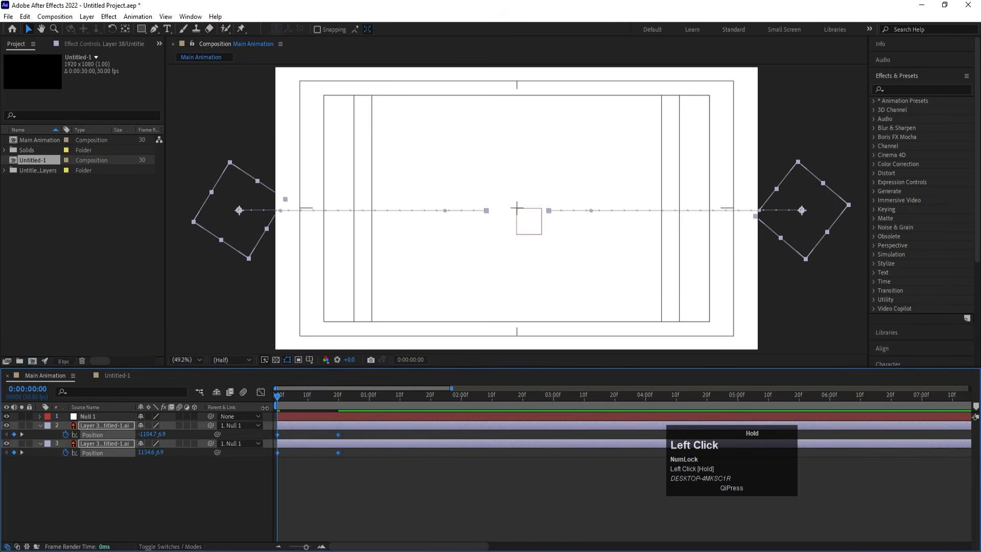
left_click(260, 393)
right_click(344, 452)
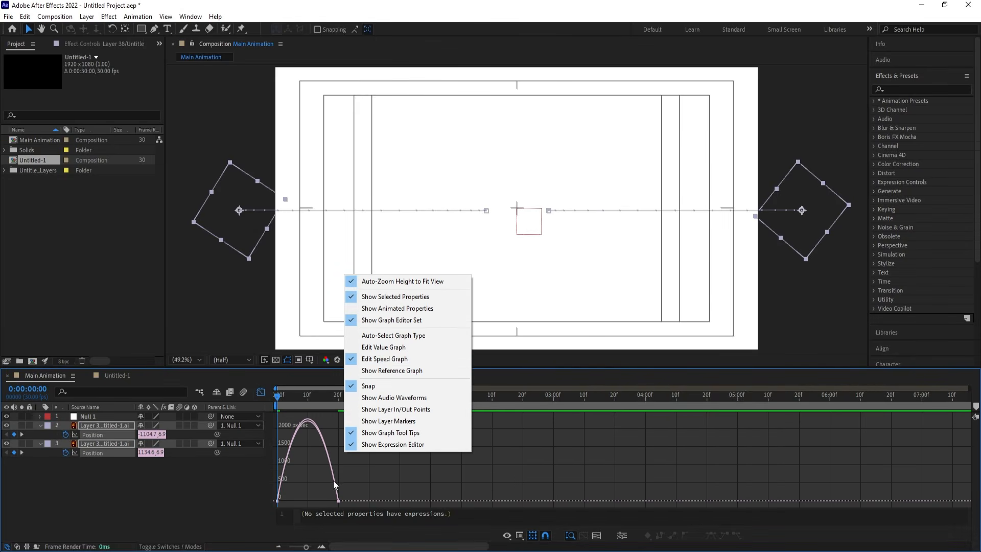
left_click(366, 480)
left_click_drag(368, 480, 308, 499)
left_click(260, 392)
key("space")
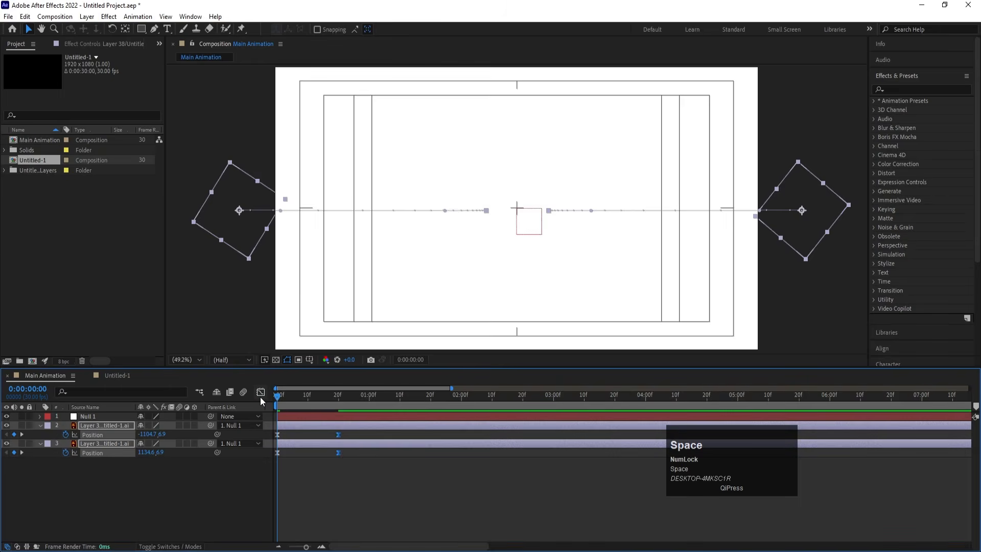
key("space")
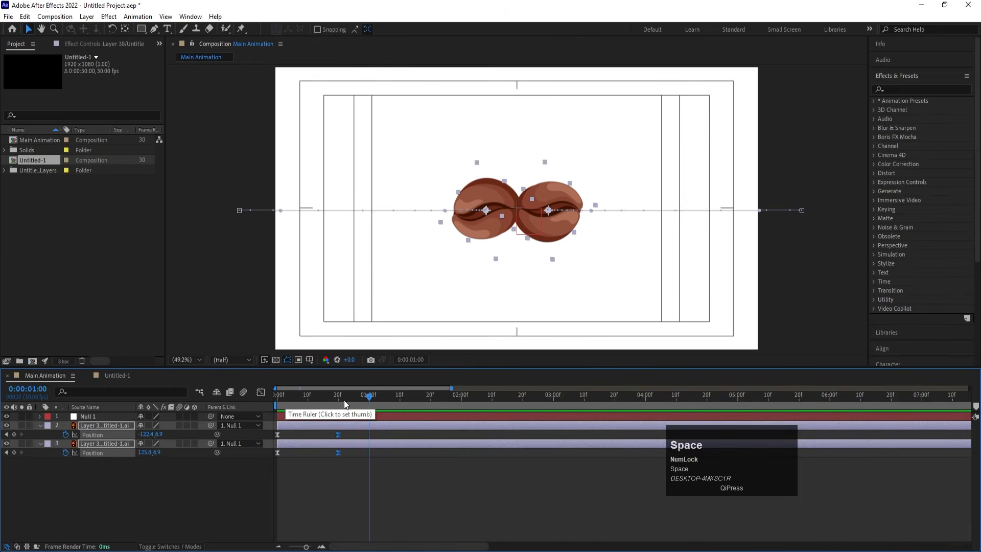
Keyframe the null's Rotation at 0:00:00:20 and set it to 180° at 0:00:01:10.
left_click_drag(345, 403, 340, 403)
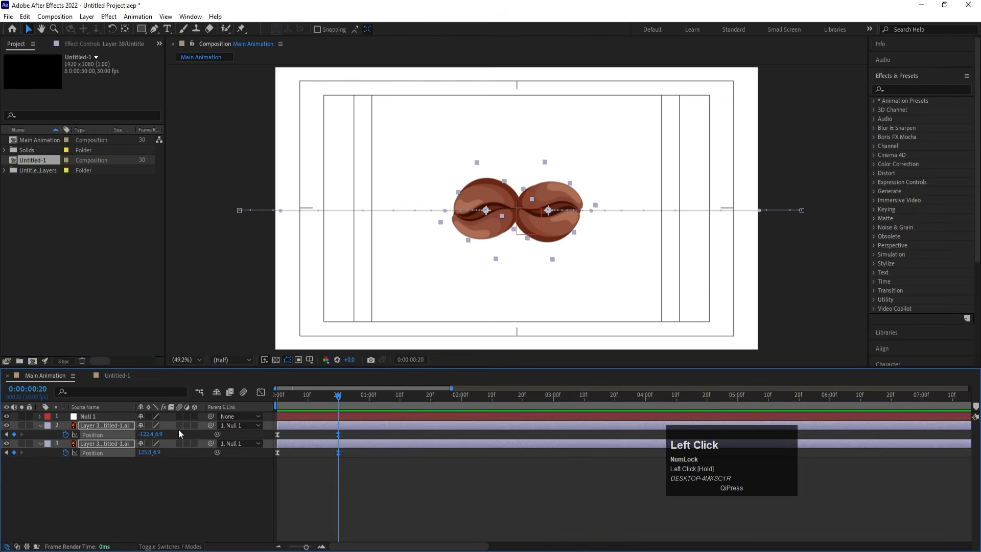
left_click(110, 416)
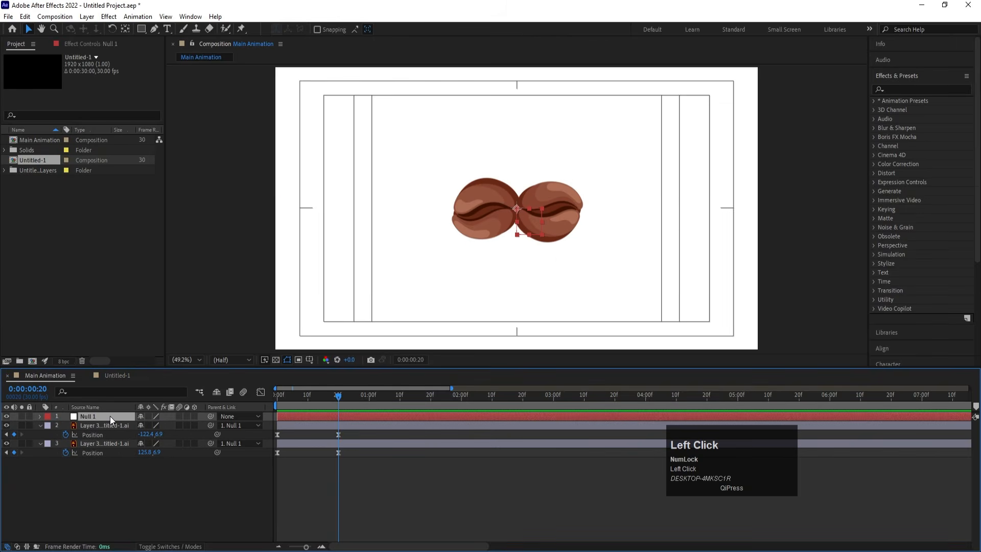
key("r")
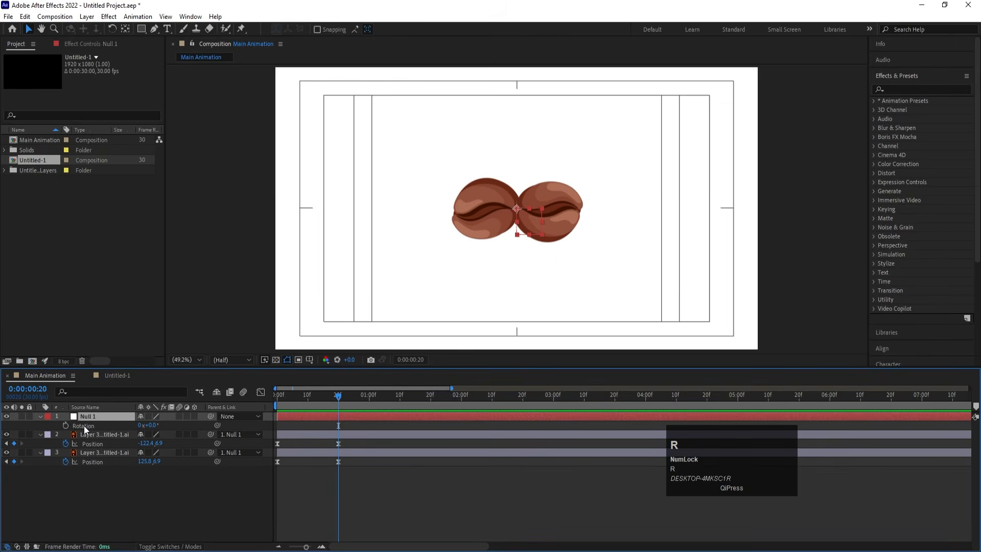
left_click(68, 425)
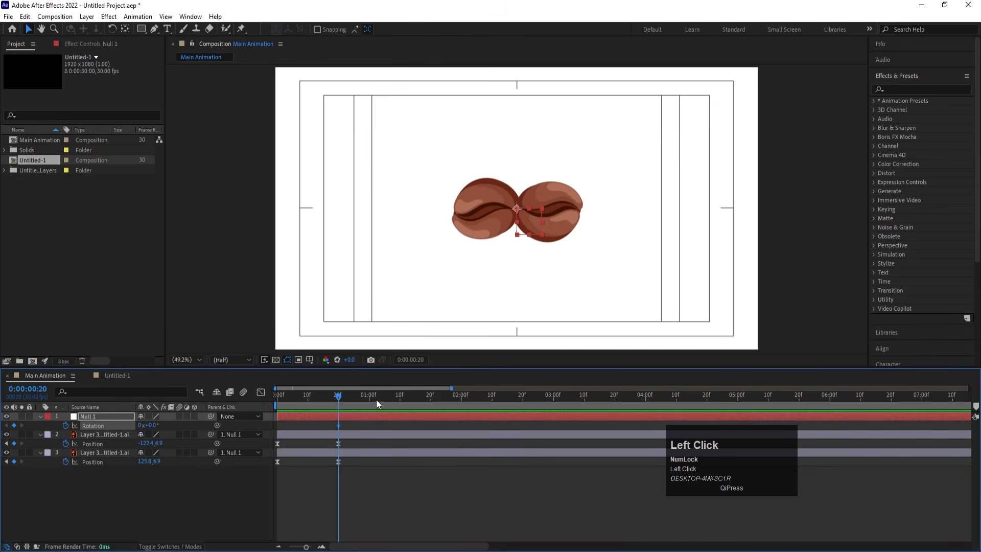
left_click_drag(376, 399, 399, 398)
left_click(154, 425)
type("180")
key("Return")
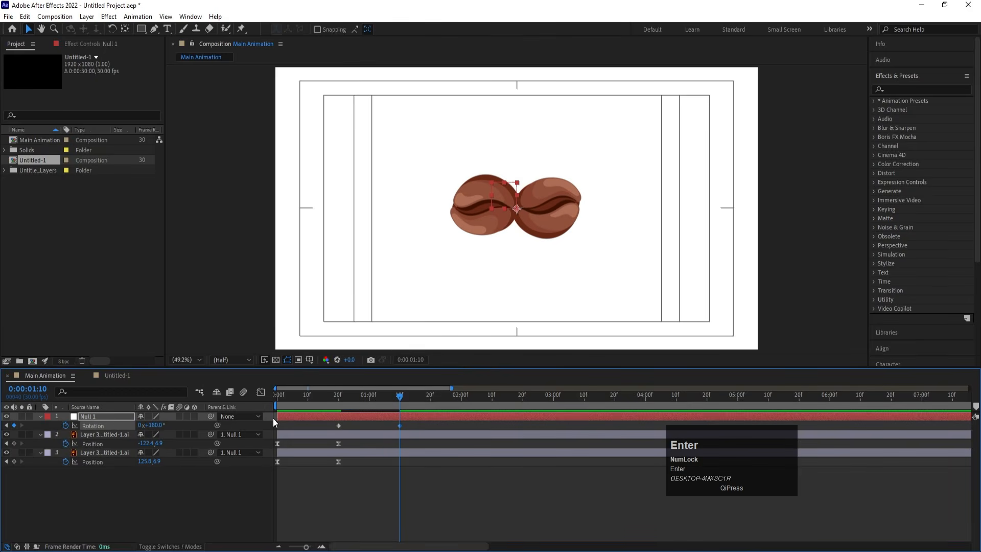
Ease the null's Rotation keyframes, sharpen their speed graph into a steep central peak, and preview the spin.
left_click_drag(416, 425, 326, 410)
left_click(262, 392)
left_click_drag(422, 471, 302, 518)
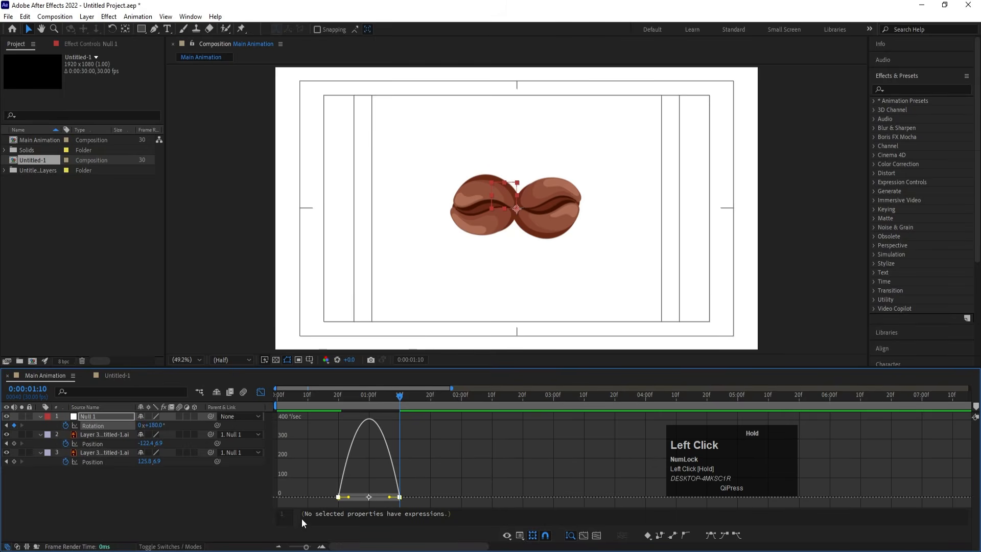
left_click_drag(389, 497, 359, 498)
left_click_drag(302, 397, 250, 403)
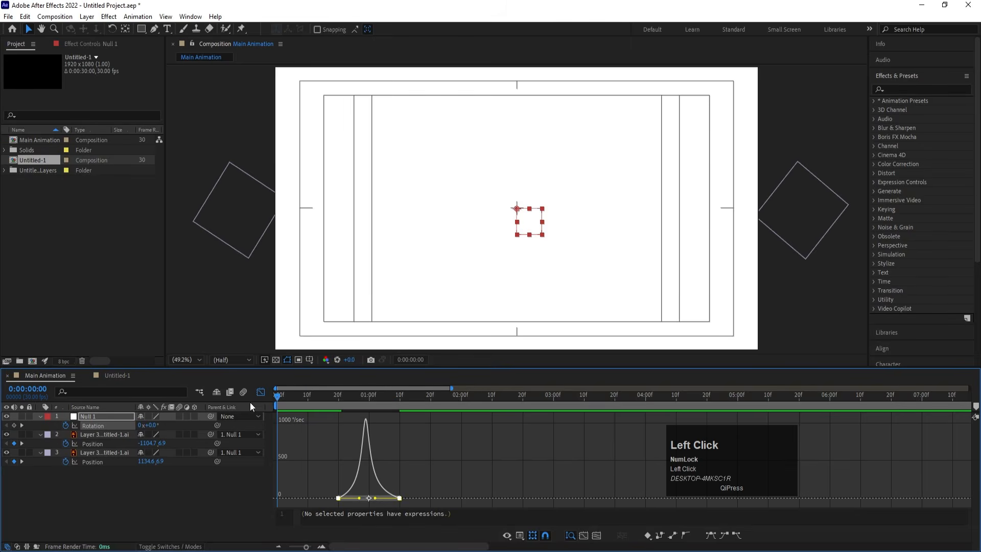
left_click(260, 393)
key("space")
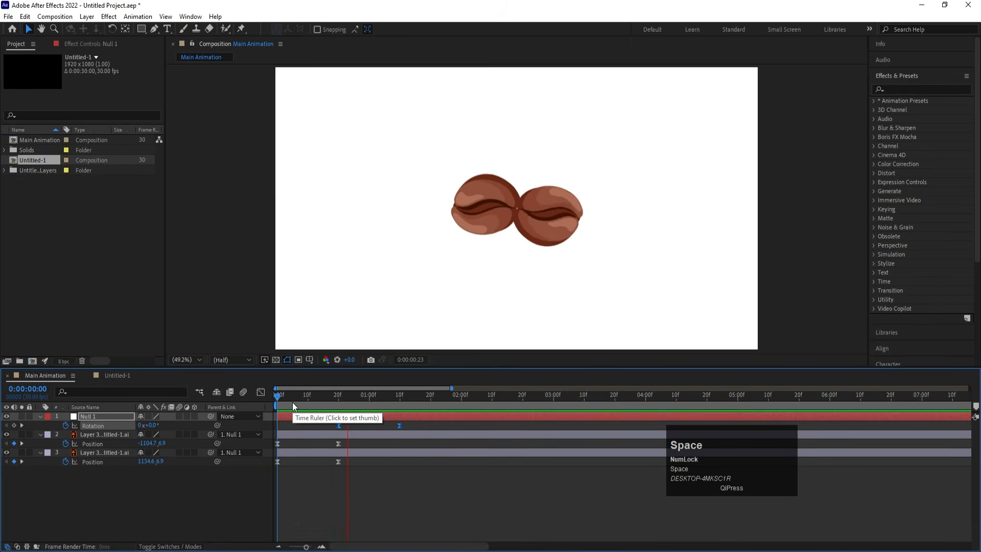
key("space")
Retime the null's rotation to start at 0:00:00:10 and end at 0:00:01:14, previewing the result.
left_click(340, 425)
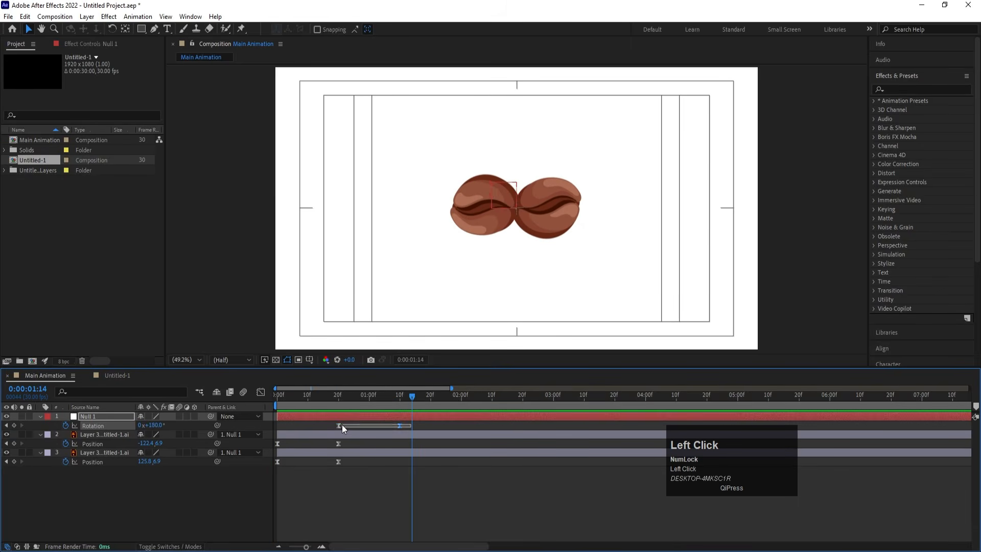
left_click_drag(339, 426, 307, 418)
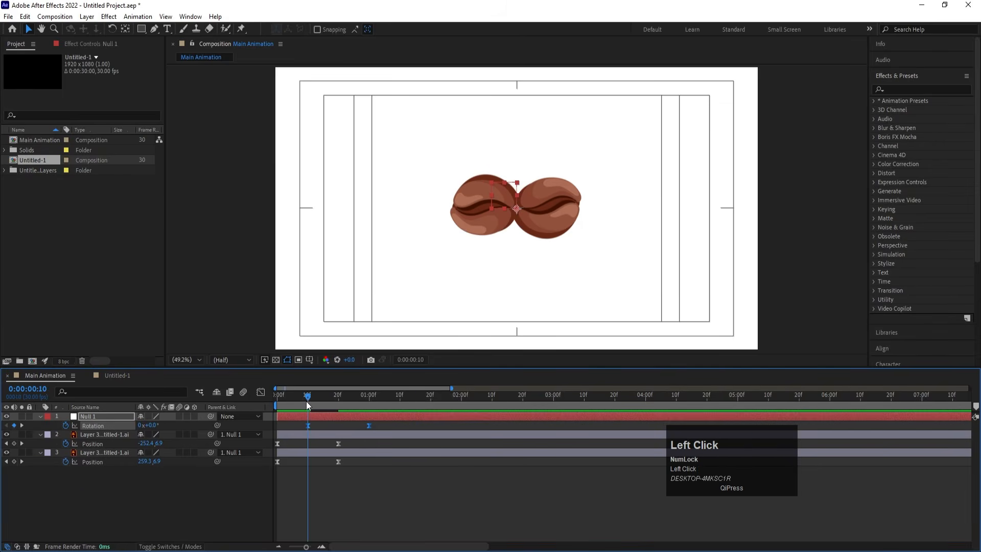
key("space")
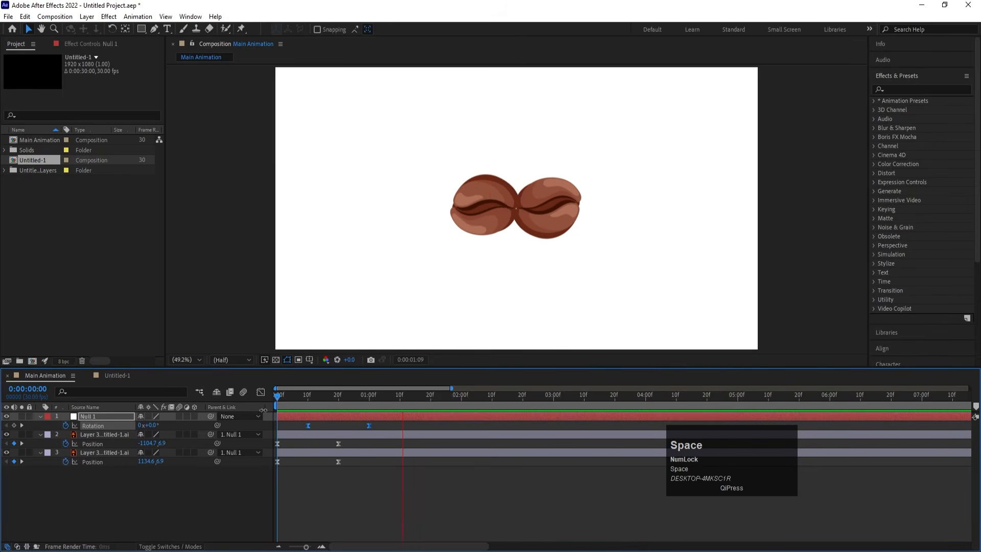
key("space")
left_click_drag(370, 428, 410, 432)
key("space")
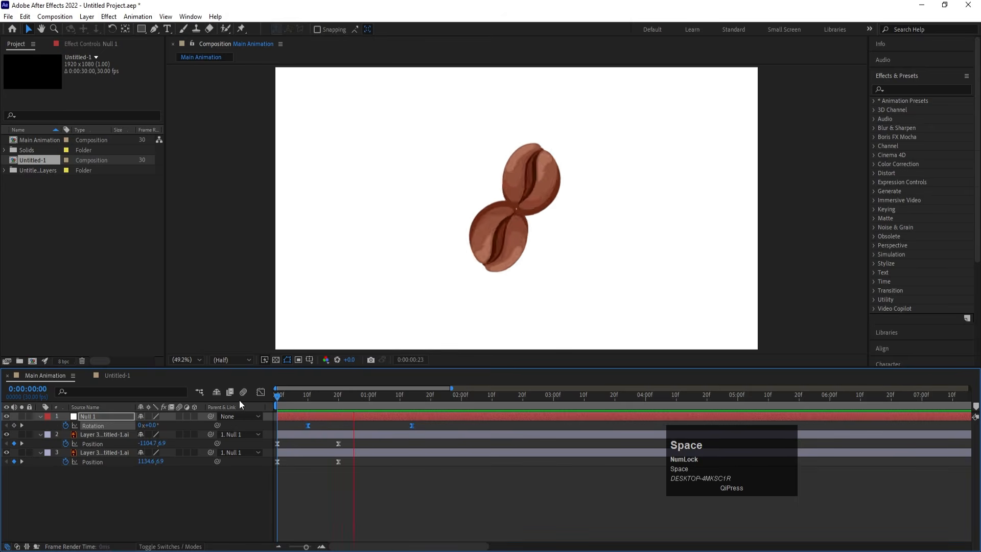
key("space")
Add holding Position keyframes for both coffee beans at 0:00:01:04.
left_click(416, 399)
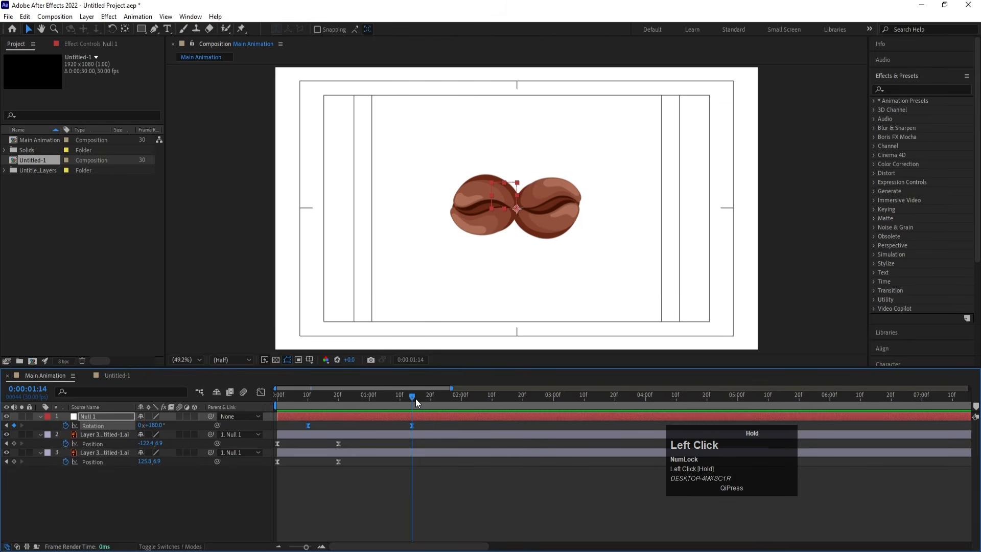
left_click_drag(415, 398, 385, 394)
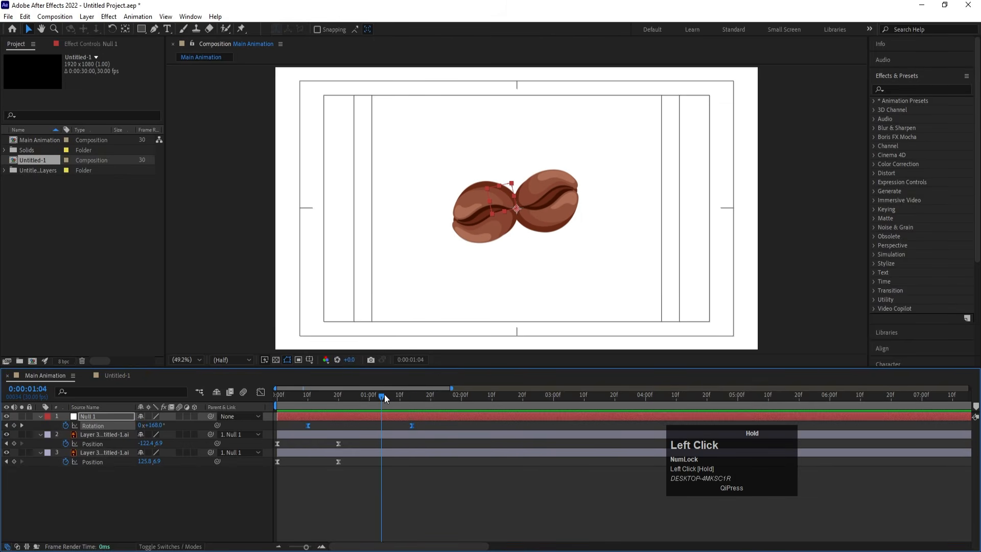
left_click(109, 436)
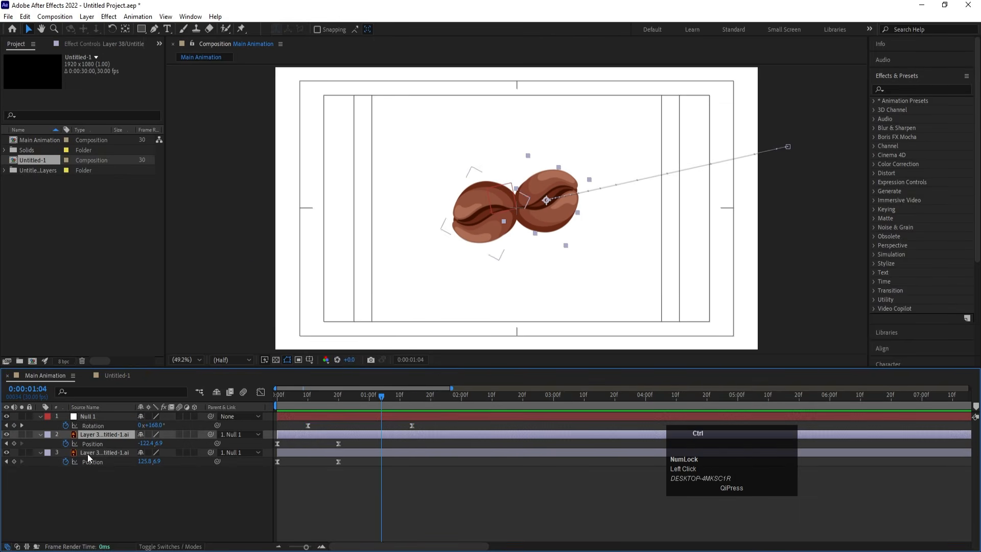
left_click(87, 454, "ctrl")
left_click(14, 443)
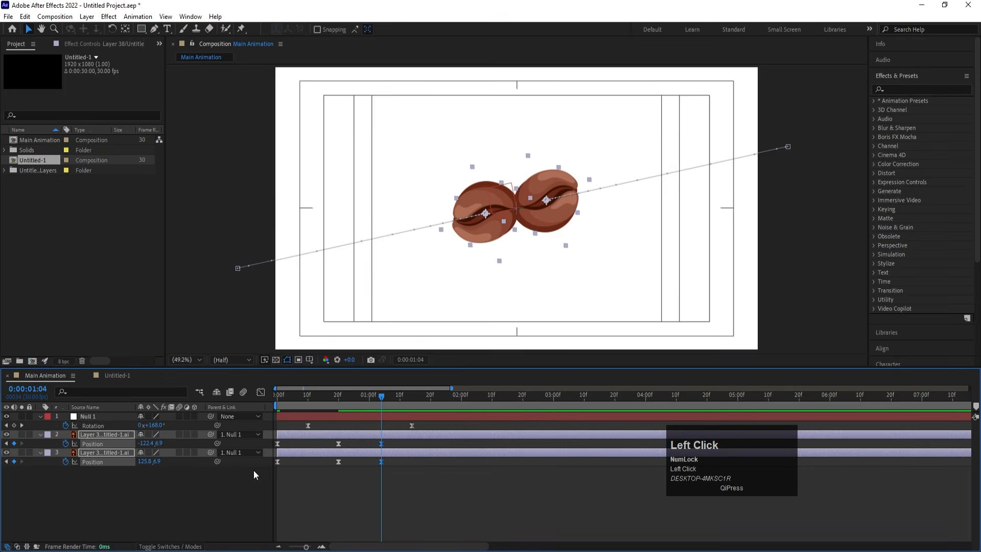
At 0:00:01:20, spread the beans apart horizontally, the left one to x about 374 and the right one to about -401.
left_click(404, 397)
left_click_drag(404, 397, 431, 402)
left_click_drag(421, 443, 404, 494)
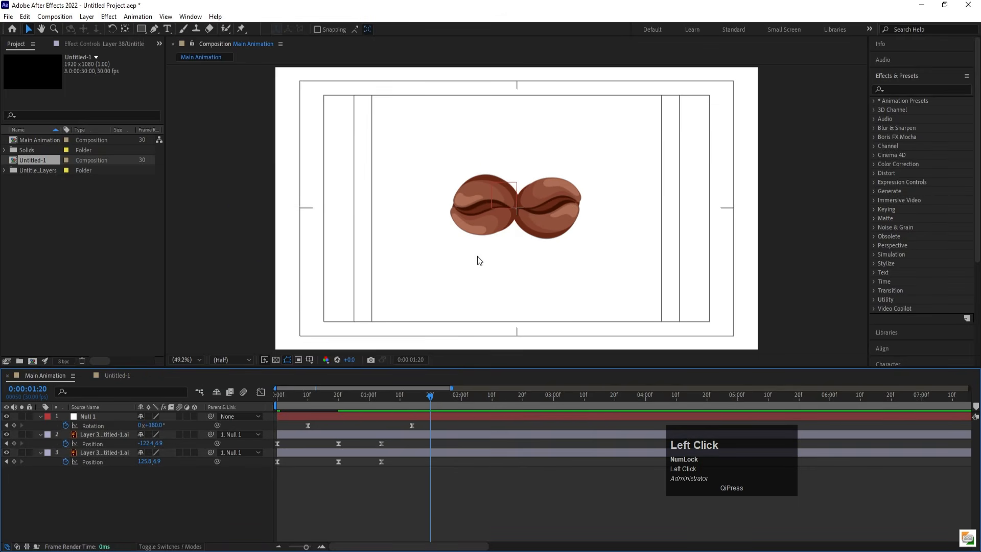
left_click(480, 231)
left_click_drag(491, 222, 431, 219)
left_click(532, 228)
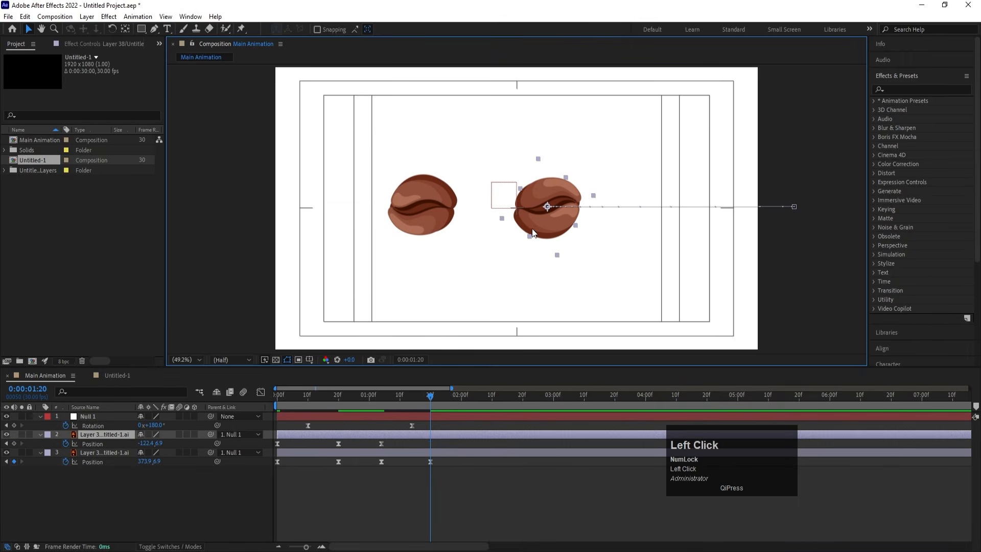
left_click_drag(539, 228, 607, 229)
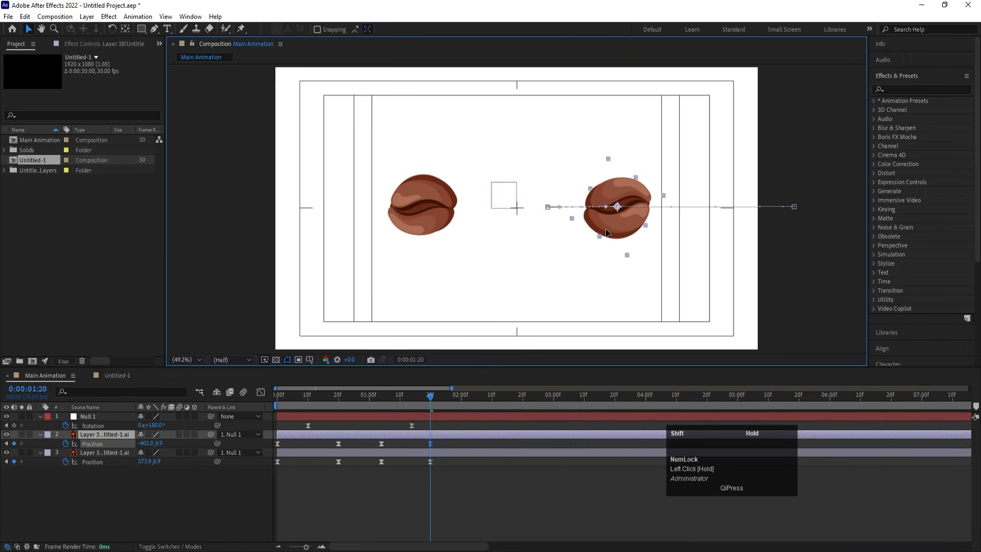
Copy the 0:00:01:04 Position keyframes of both coffee beans to 0:00:02:07 so the beans come back together.
left_click_drag(440, 394, 483, 404)
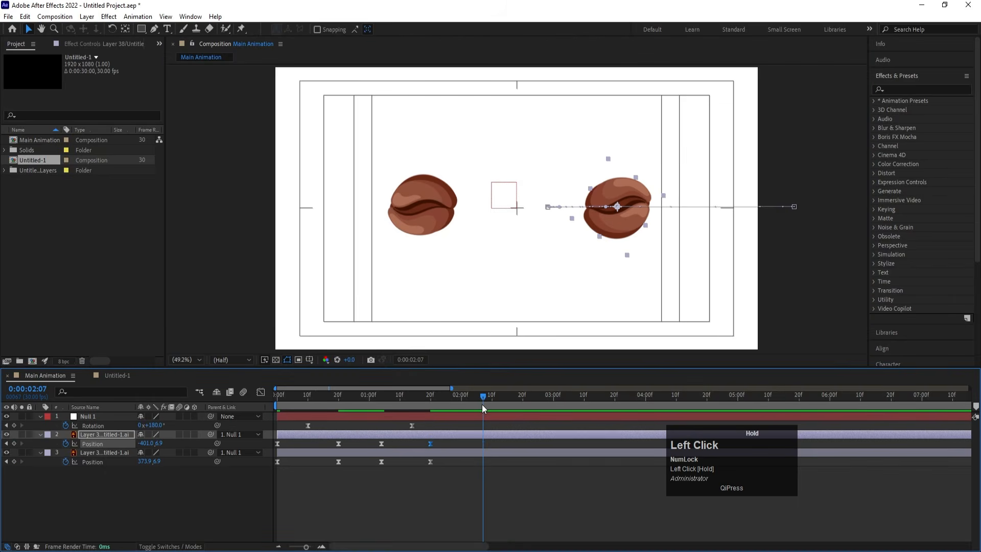
left_click(382, 442)
key("ctrl+x")
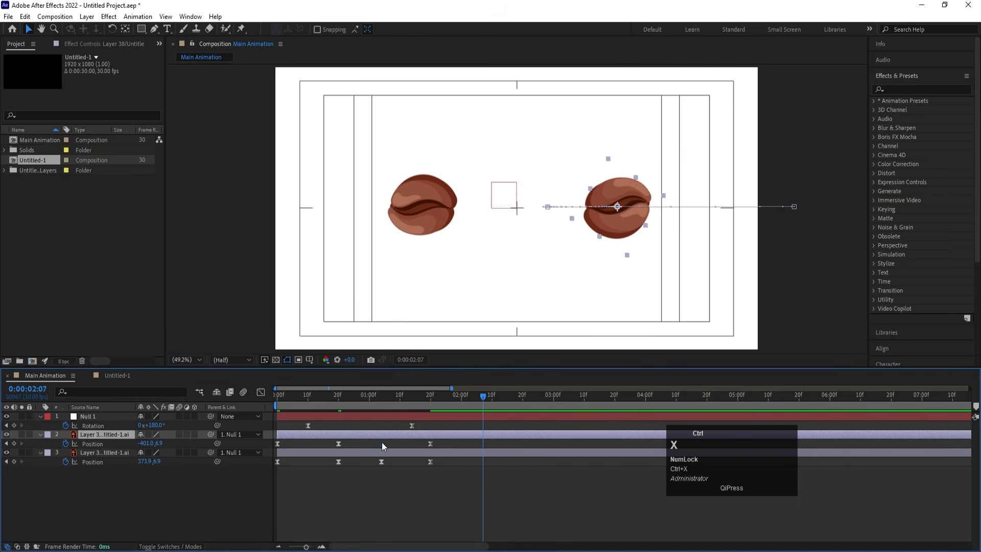
key("ctrl+z")
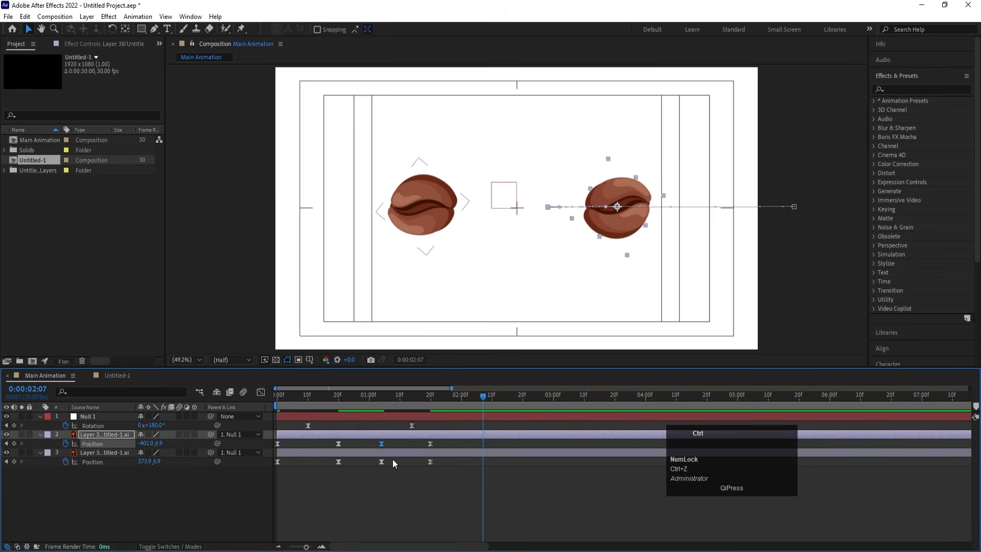
key("ctrl+v")
left_click(382, 461)
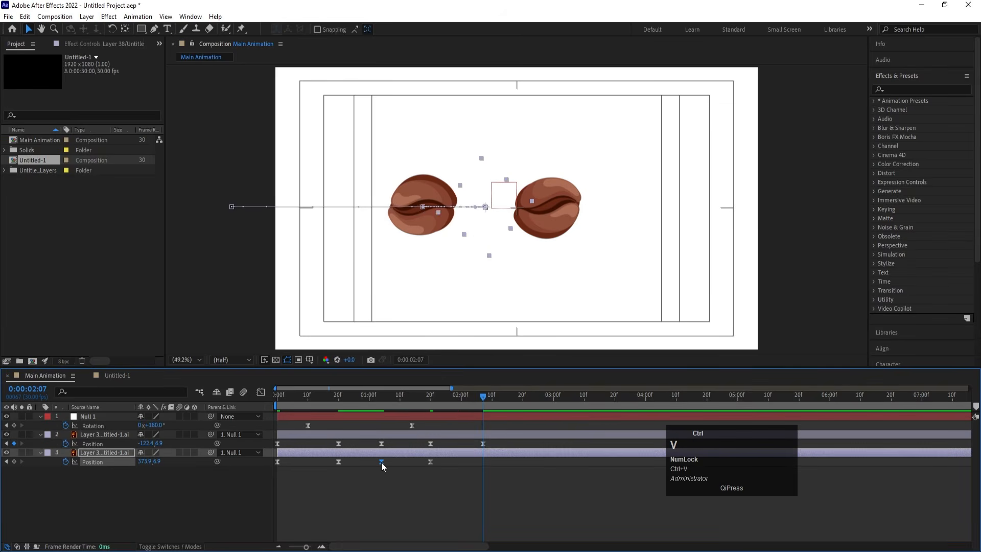
key("ctrl+c")
key("ctrl+v")
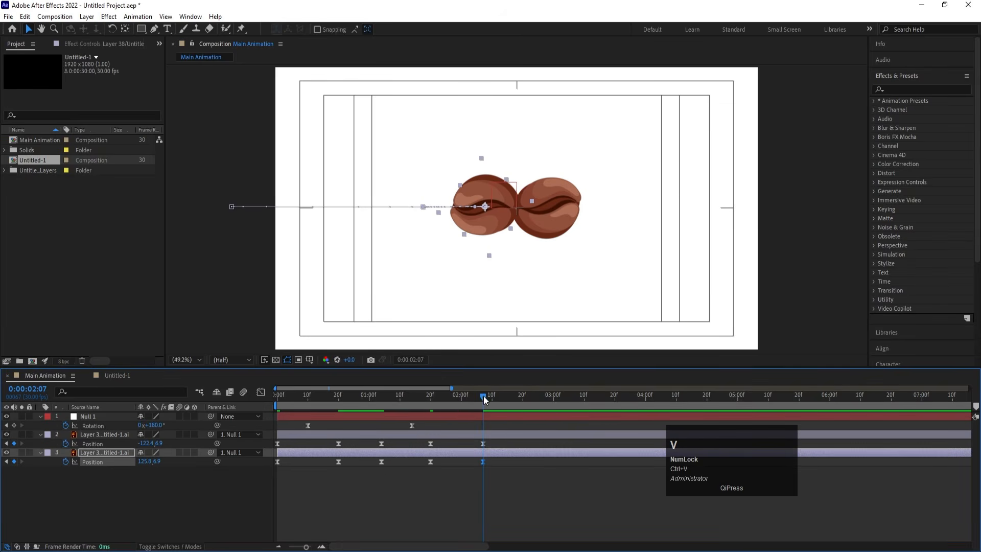
At 0:00:02:29, slide the right bean off canvas to x about -1253 and the left one to about 1289, then preview.
left_click_drag(483, 397, 549, 409)
left_click(537, 230)
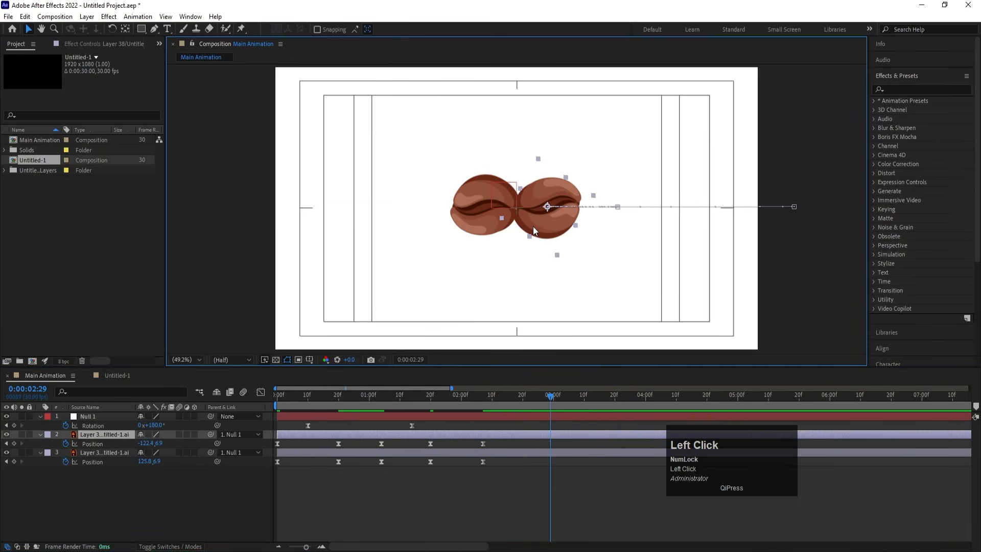
left_click_drag(532, 226, 817, 225)
left_click(507, 213)
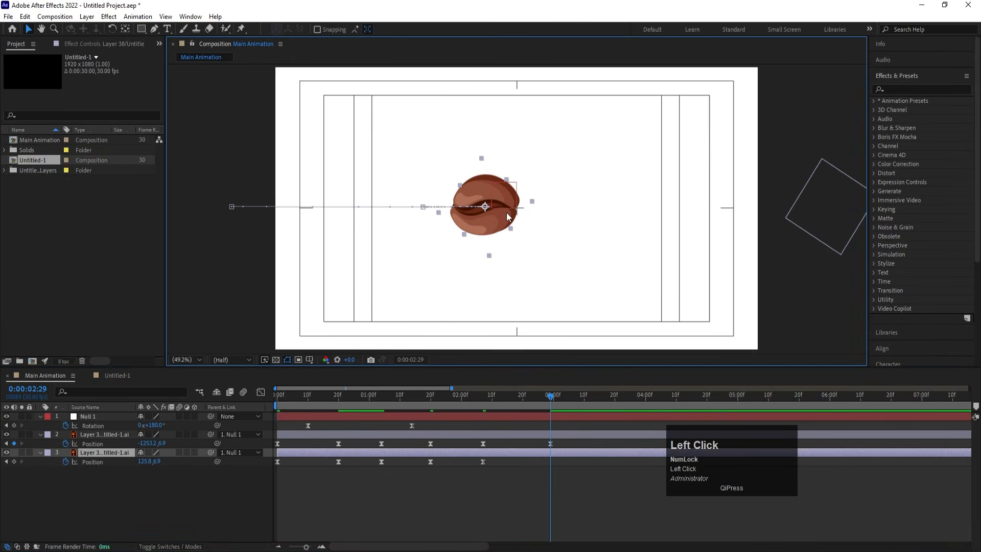
left_click_drag(496, 220, 205, 230)
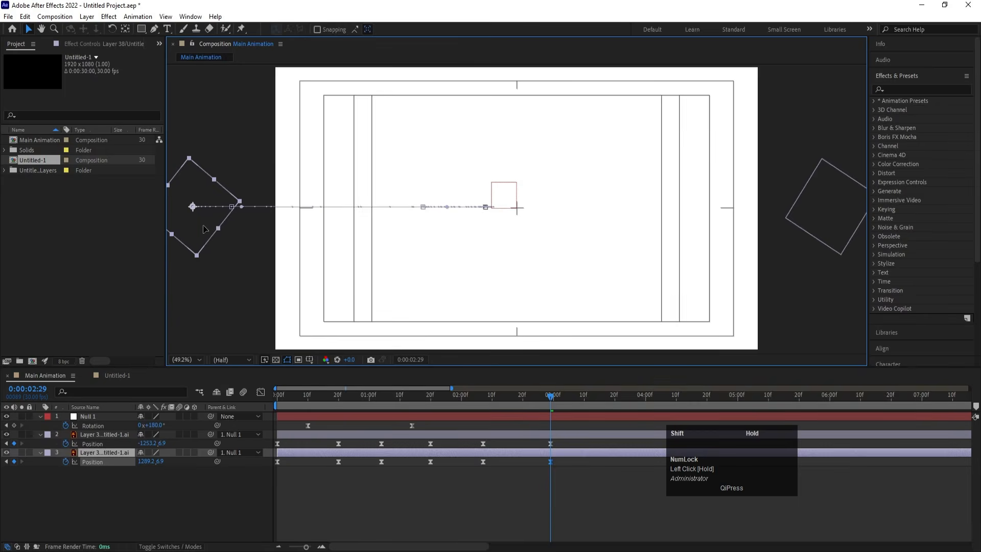
left_click(379, 396)
key("space")
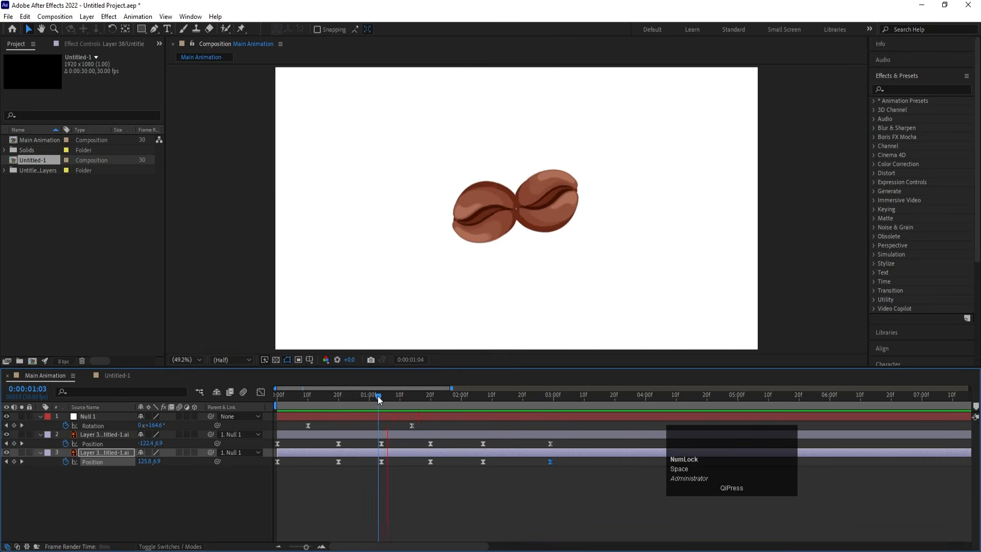
key("space")
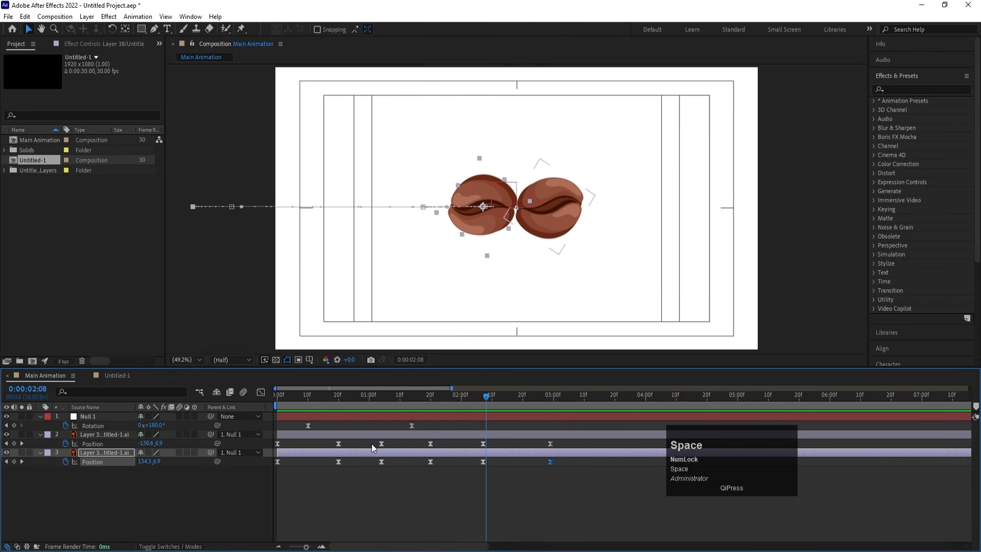
Ease both beans' Position keyframes from 0:00:01:04 onward, shape the speed graph into sharp peaks after 0:00:01:04 and before 0:00:02:07, and preview.
left_click_drag(372, 443, 568, 468)
key("F9")
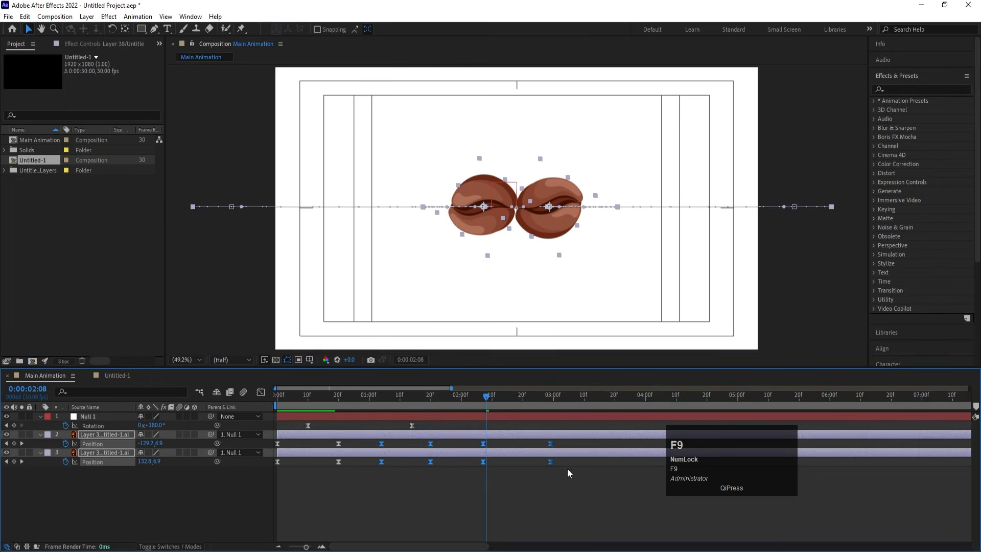
left_click(260, 392)
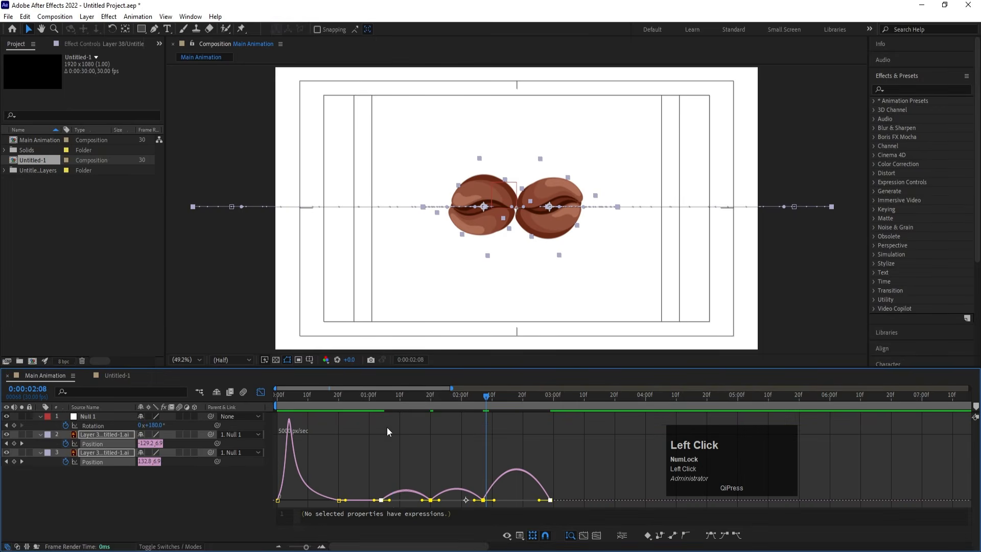
mouse_move(392, 397)
left_mouse_down()
mouse_move(383, 394)
mouse_move(403, 398)
left_mouse_up()
left_click_drag(428, 462, 384, 498)
mouse_move(423, 470)
left_mouse_down()
mouse_move(452, 529)
mouse_move(442, 503)
mouse_move(477, 498)
mouse_move(471, 512)
mouse_move(477, 499)
left_mouse_up()
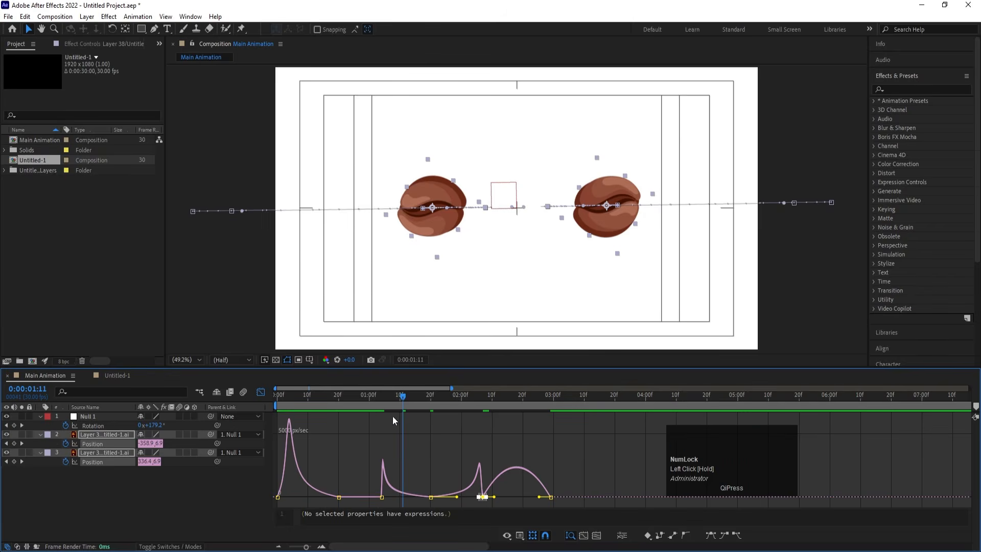
left_click(372, 404)
key("space")
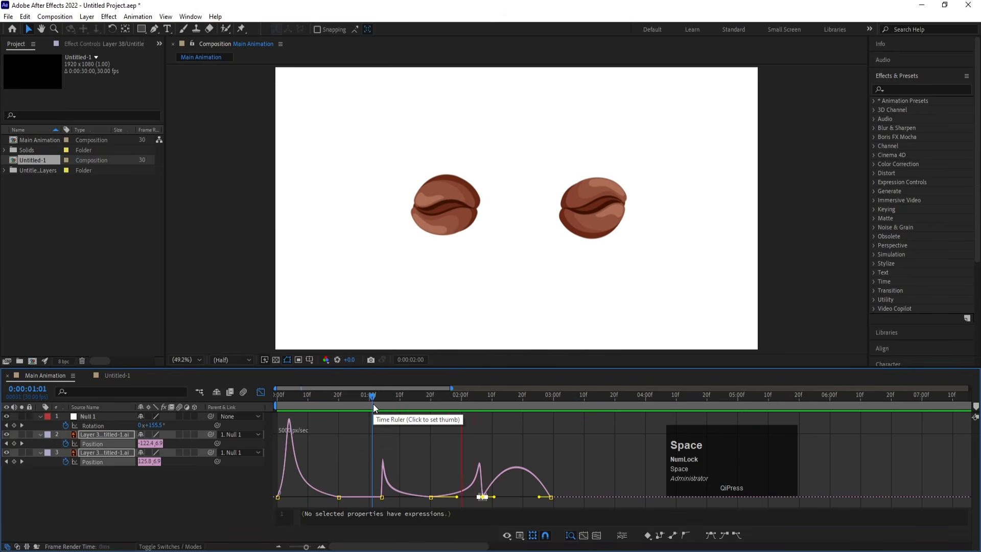
key("space")
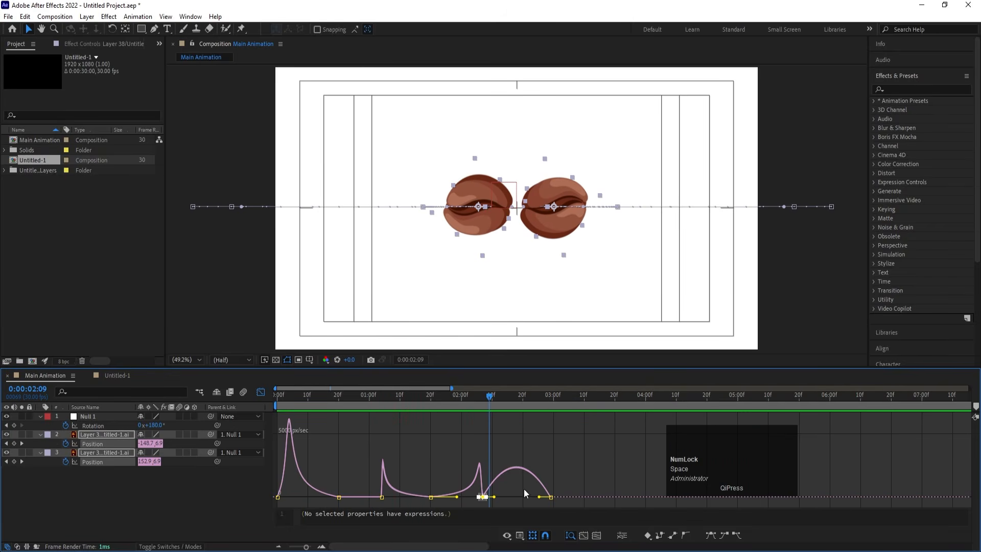
Reshape the speed curve of the beans' exit after 0:00:02:07 and preview the animation from the start.
left_click_drag(522, 439, 486, 498)
left_click_drag(291, 400, 281, 401)
left_click(261, 392)
key("space")
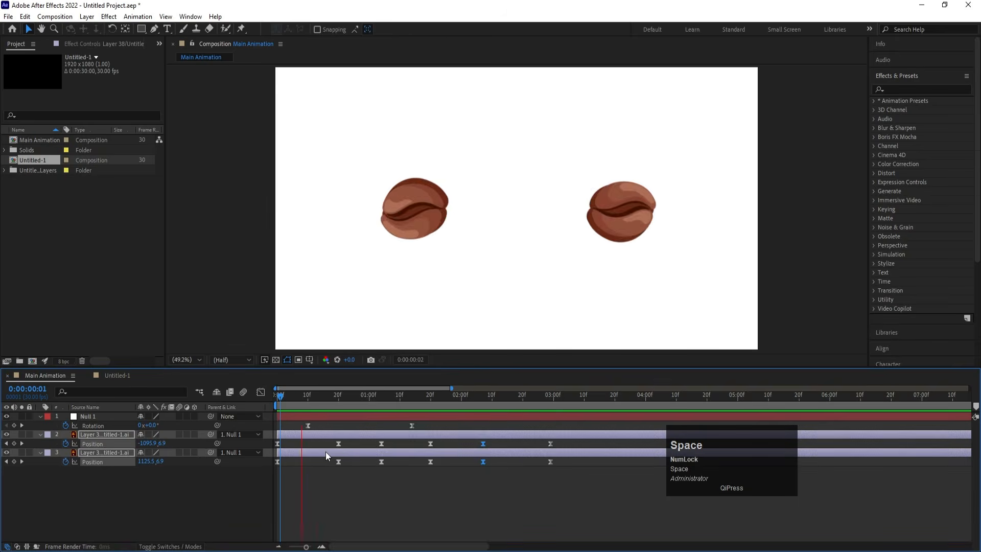
key("space")
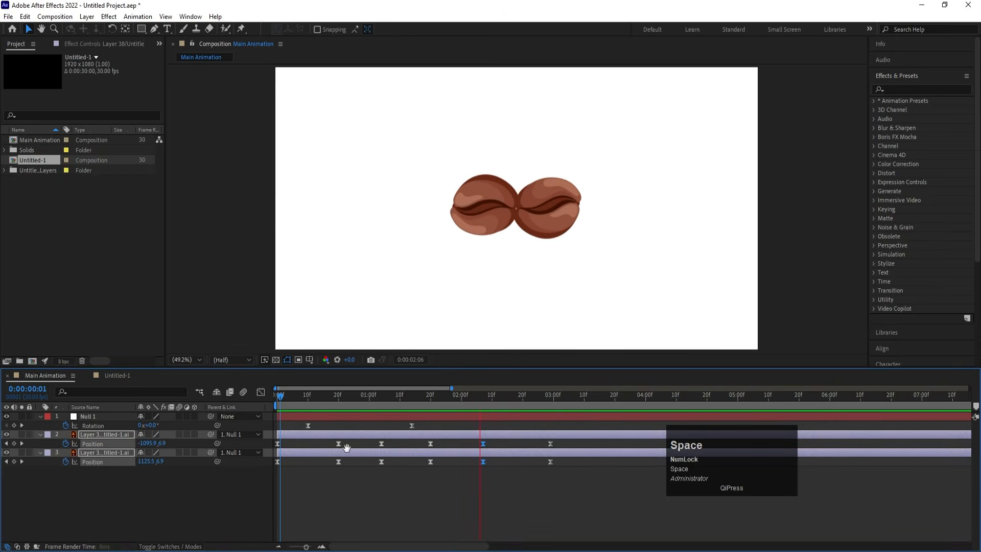
Move both beans' spread-apart Position keyframes to about 0:00:01:15 and their rejoining keyframes to 0:00:01:26, previewing the tighter timing.
left_click(400, 400)
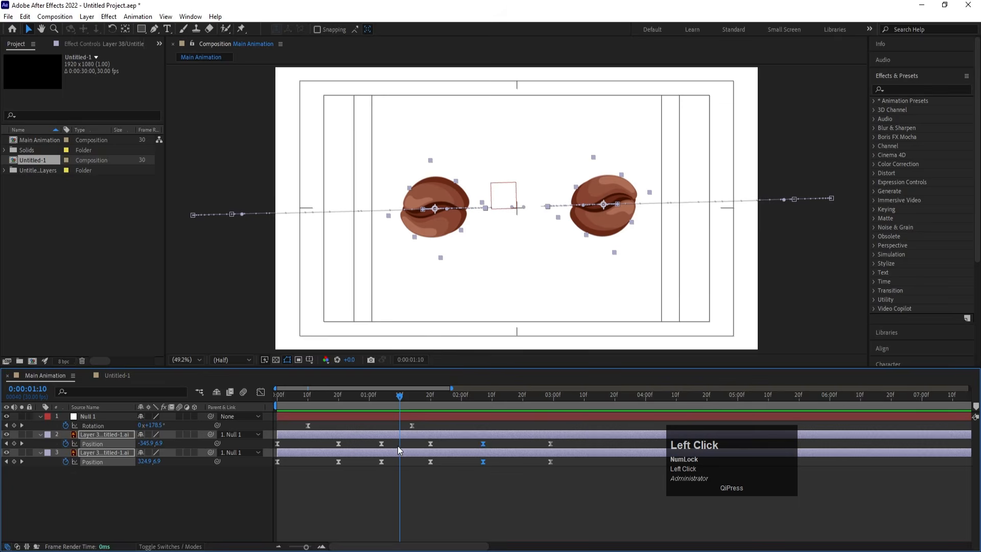
left_click_drag(398, 446, 437, 483)
left_click_drag(432, 446, 495, 485)
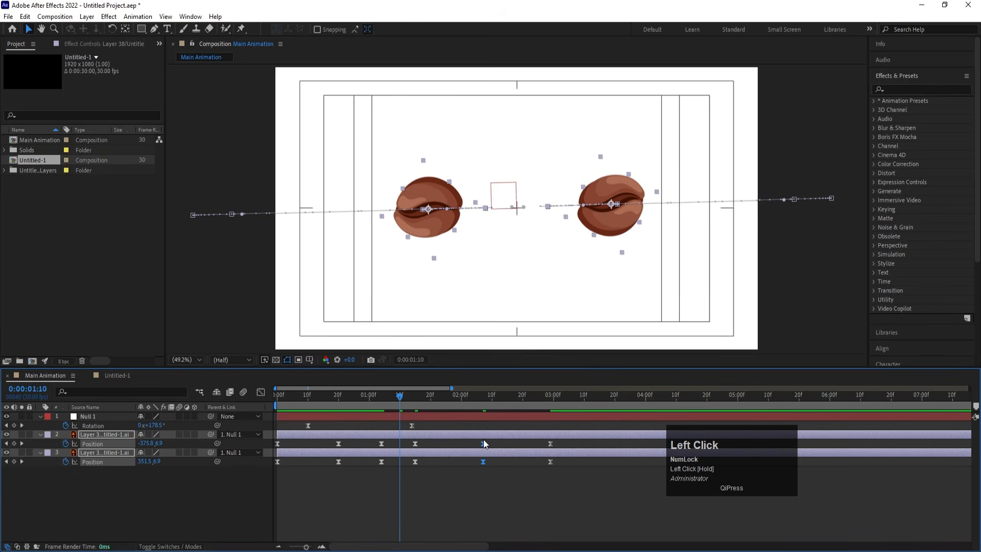
left_click_drag(483, 443, 450, 454)
left_click(387, 394)
key("space")
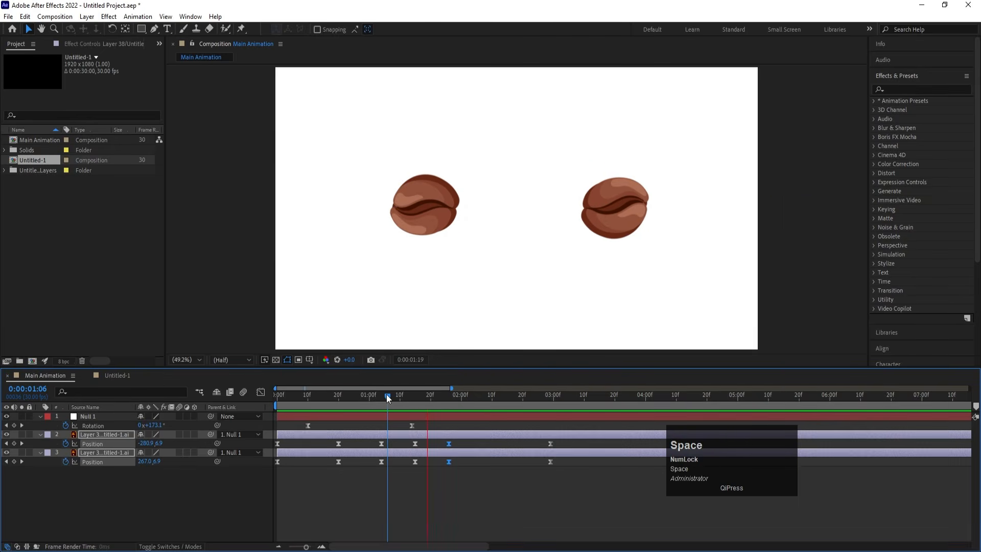
key("space")
left_click_drag(432, 397, 219, 398)
key("space")
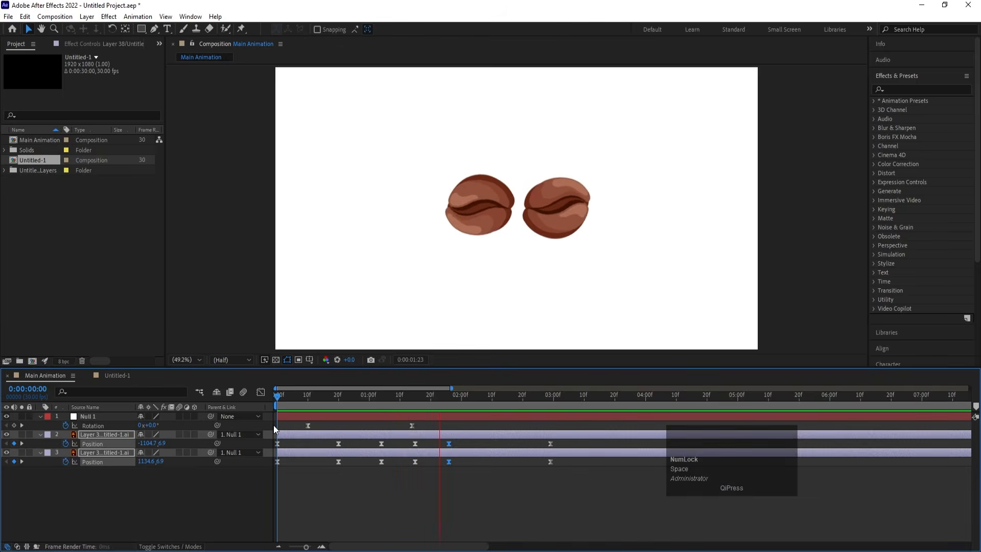
key("space")
Add Rotation keyframes to both coffee bean layers at 0:00:00:00 and 0:00:00:20.
left_click_drag(440, 399, 257, 398)
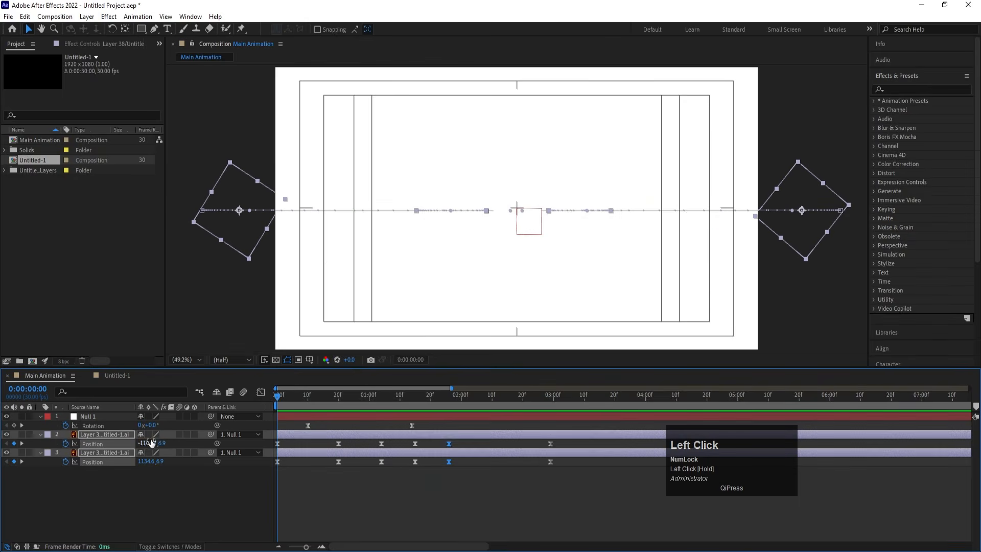
key("r")
left_click(65, 444)
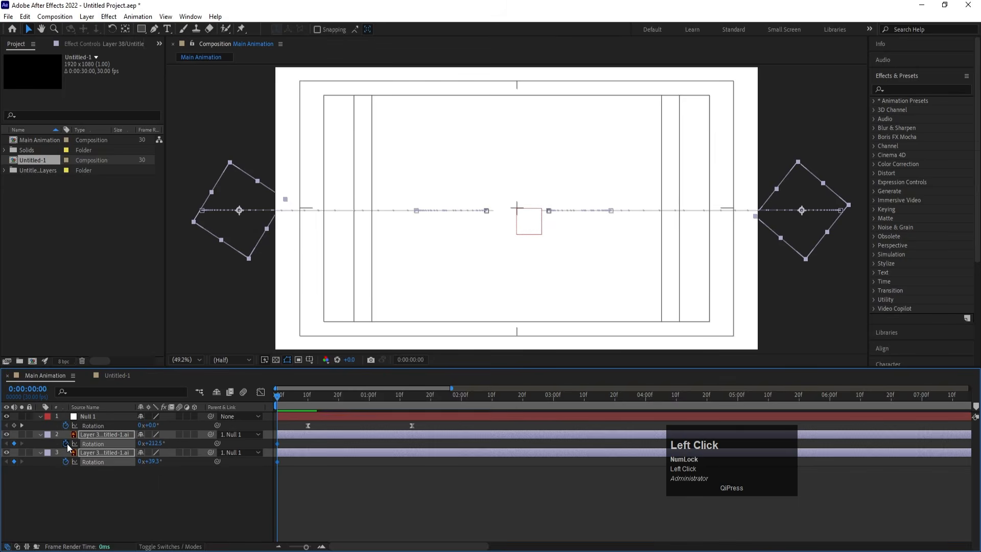
left_click(66, 461)
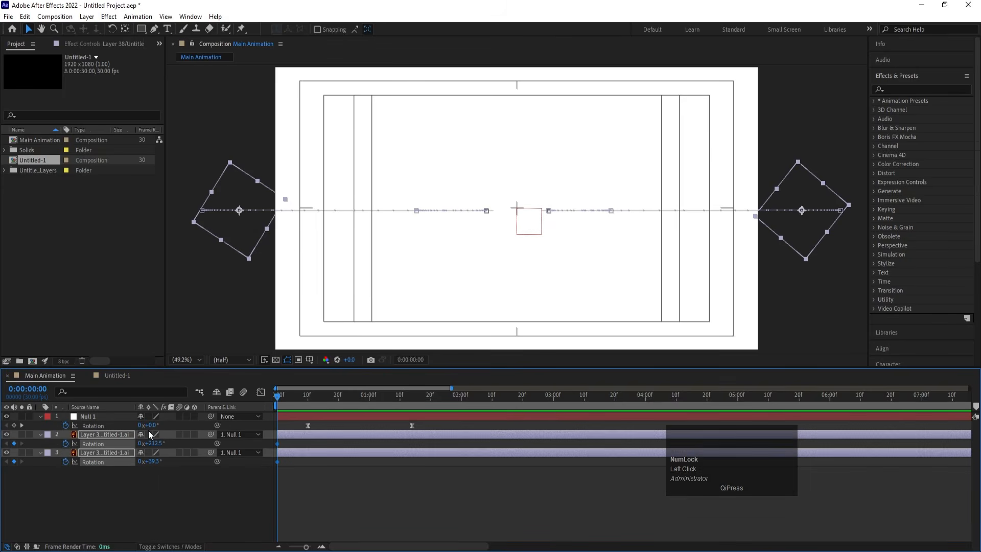
key("u")
key("j")
key("k")
key("k")
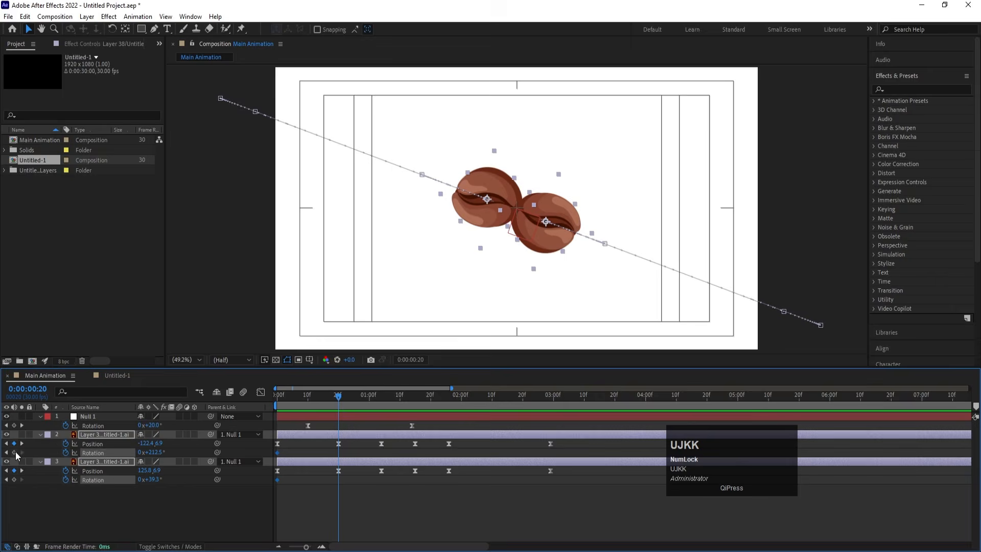
left_click(15, 452)
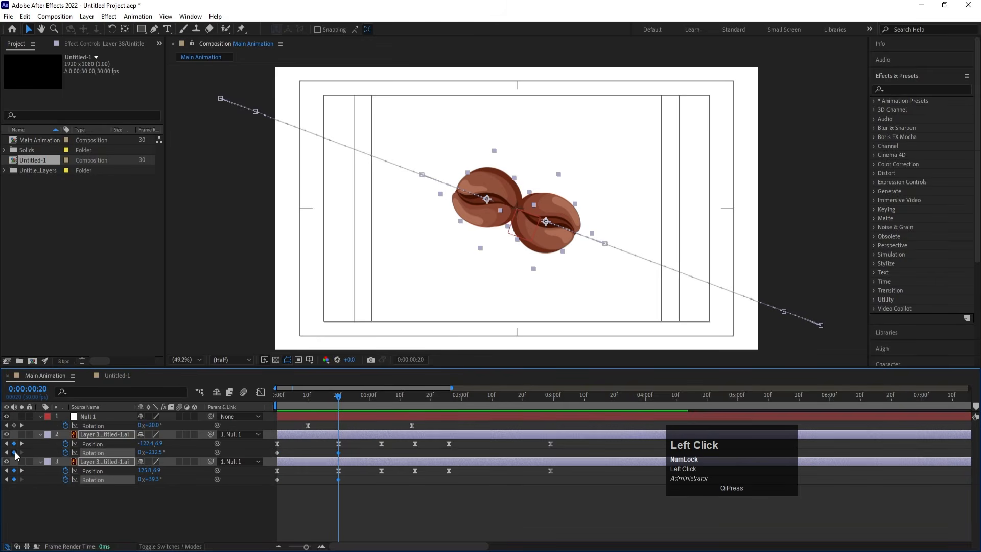
At 0:00:00:00, set the layer 2 bean's rotation to -40.5° and the layer 3 bean's to about 278°, then preview.
left_click_drag(308, 400, 29, 455)
left_click(134, 502)
left_click_drag(159, 480, 278, 462)
key("space")
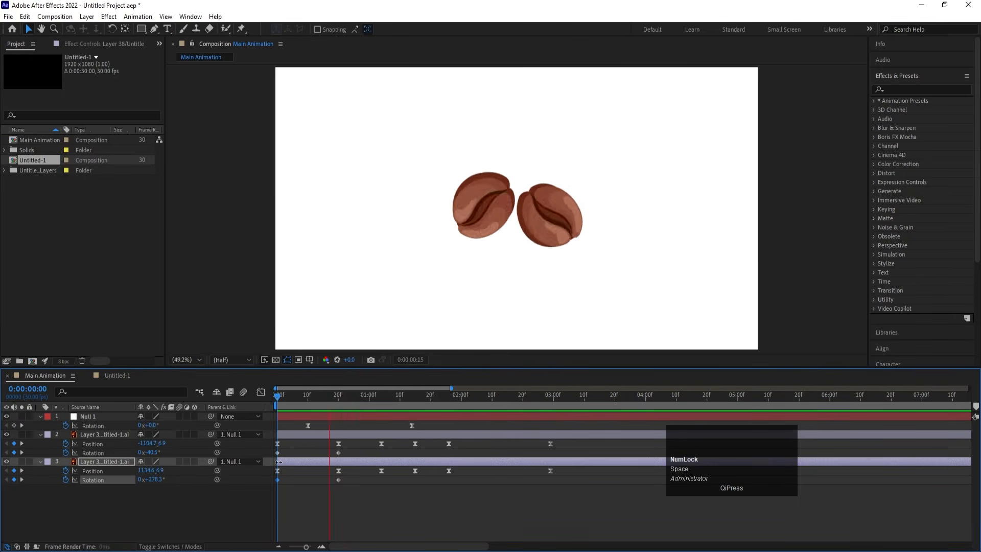
key("space")
Ease both beans' Rotation keyframes, shape their speed graph into a steep early peak with a long slowdown, and preview.
left_click(102, 453)
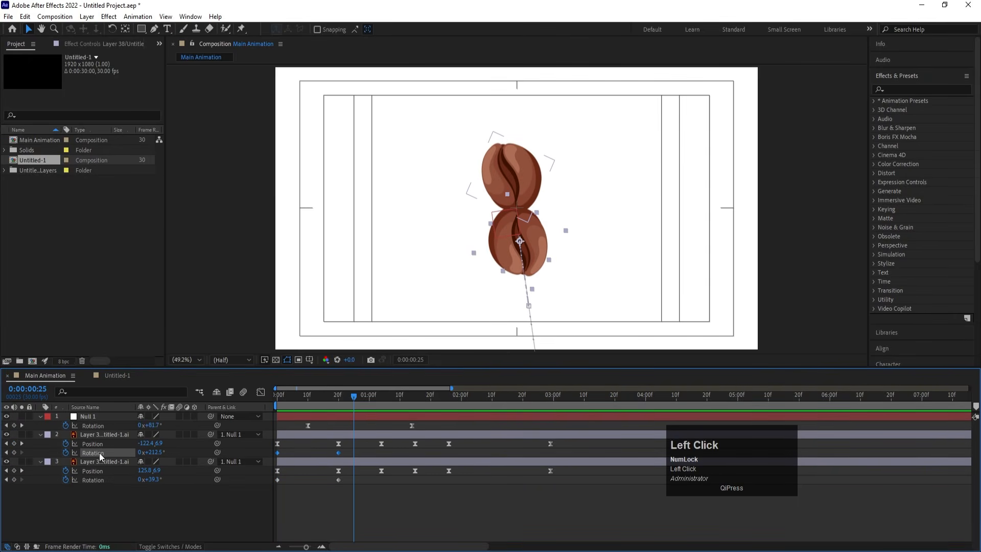
left_click(100, 481, "ctrl")
key("F9")
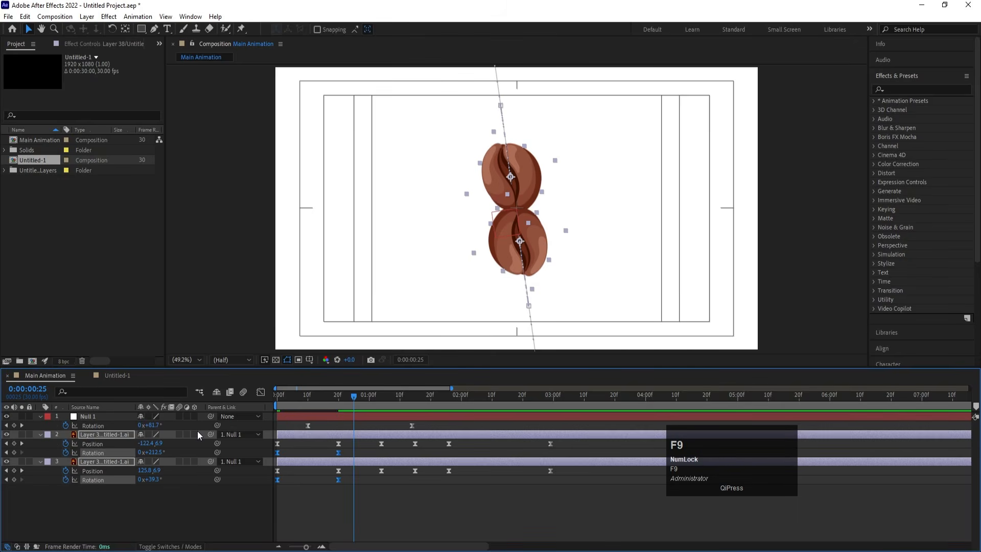
left_click(260, 392)
left_click_drag(362, 432, 308, 461)
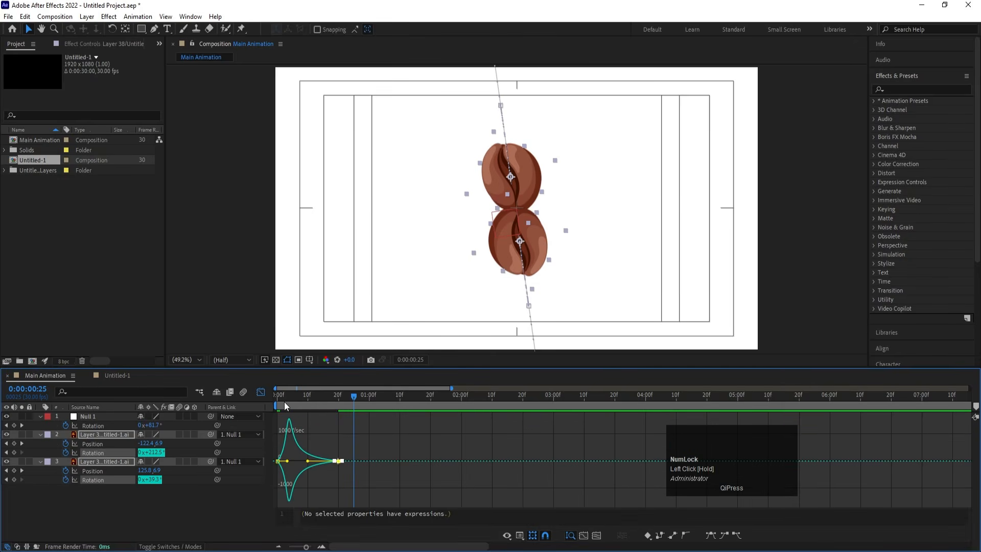
left_click_drag(284, 402, 277, 399)
key("space")
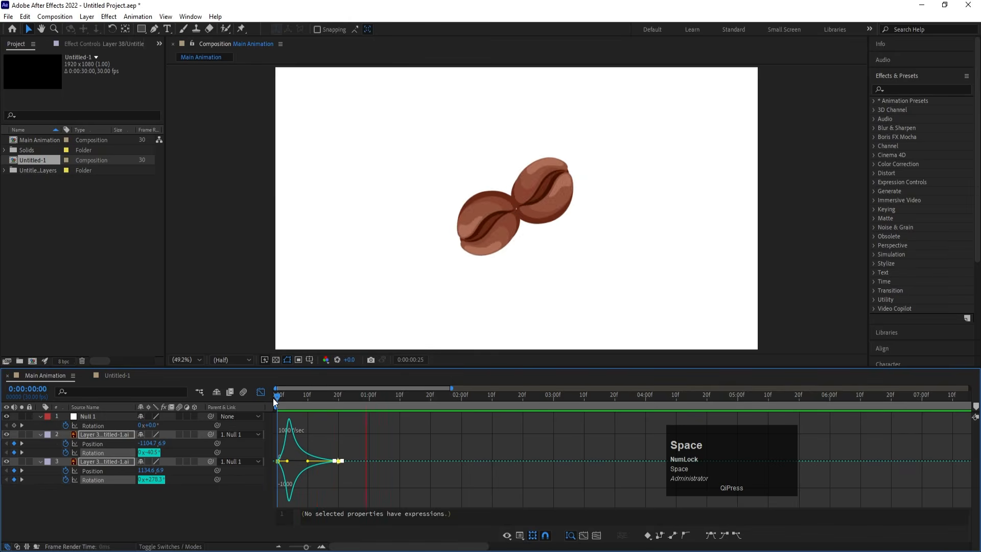
left_click(261, 390)
key("space")
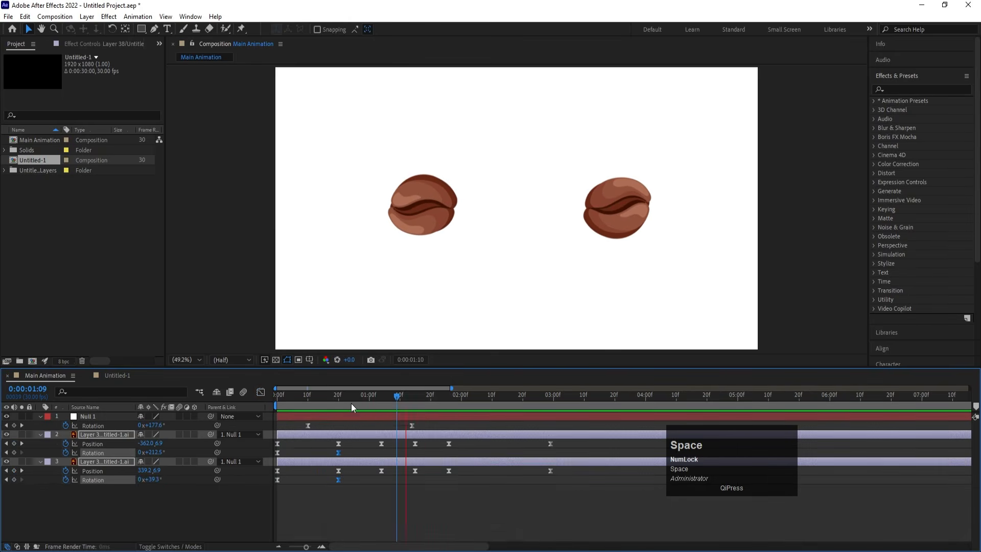
key("space")
Add holding Rotation keyframes for both beans at 0:00:01:26 and go to the exit keyframes at 0:00:02:29.
key("h")
key("j")
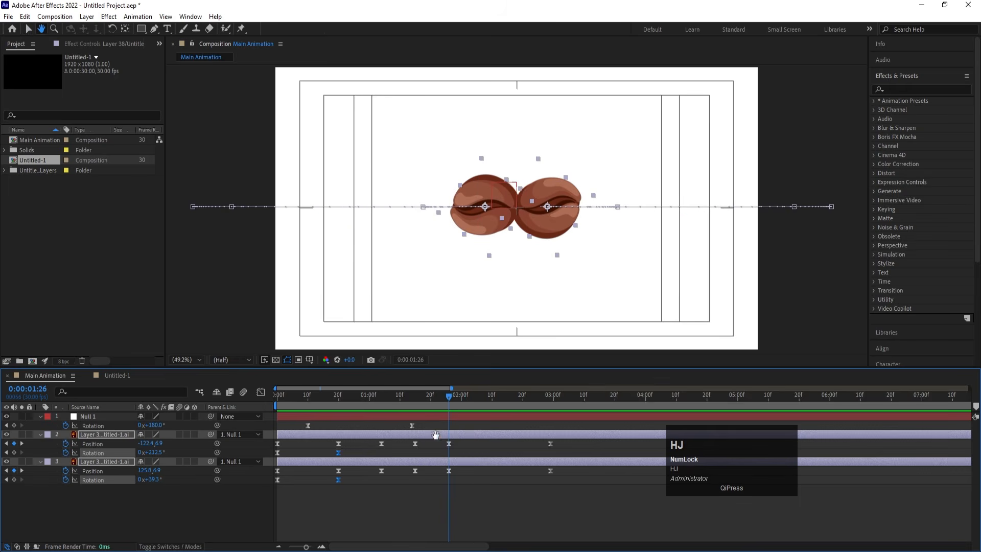
key("v")
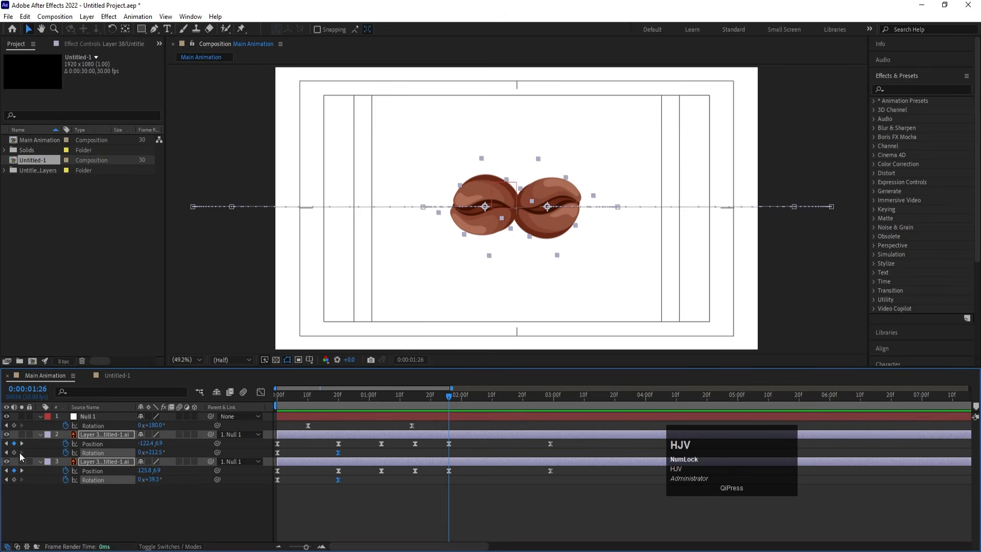
left_click(14, 452)
key("k")
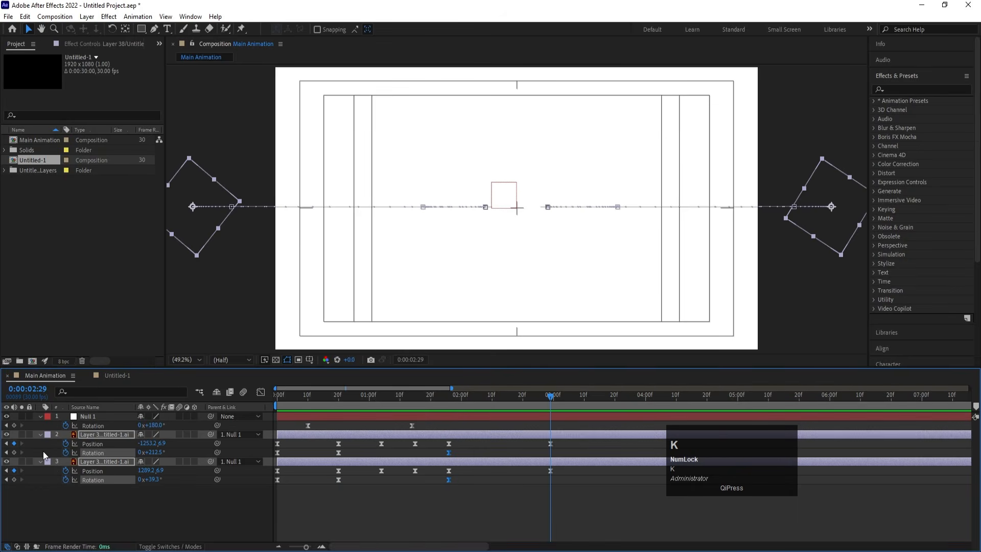
At 0:00:02:29, rotate the layer 2 bean to 1x+187.6° and the layer 3 bean to 0x-246.5° for the exit.
left_click_drag(160, 457, 174, 449)
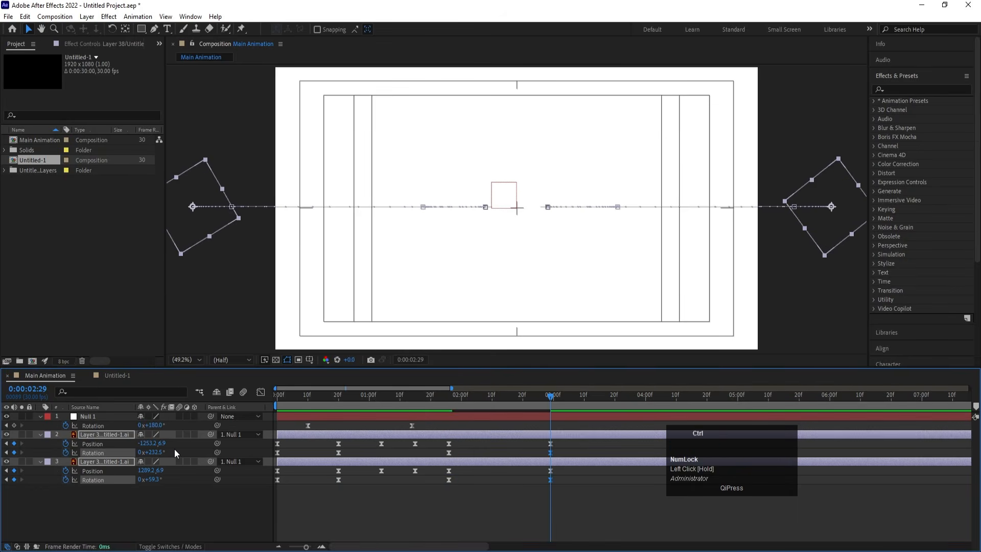
key("ctrl+z")
left_click(102, 433)
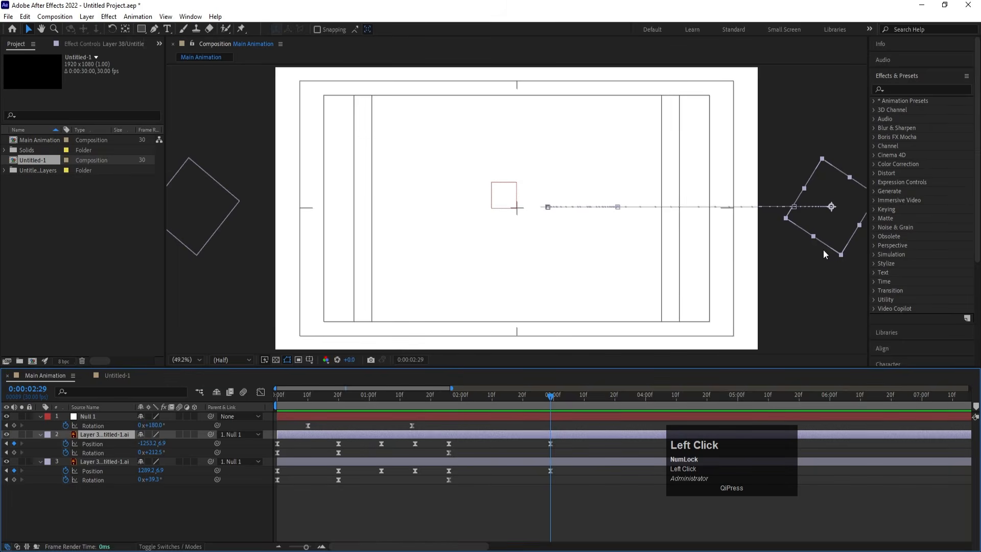
key("w")
mouse_move(834, 213)
left_mouse_down()
mouse_move(829, 200)
mouse_move(839, 219)
left_mouse_up()
left_click(541, 463)
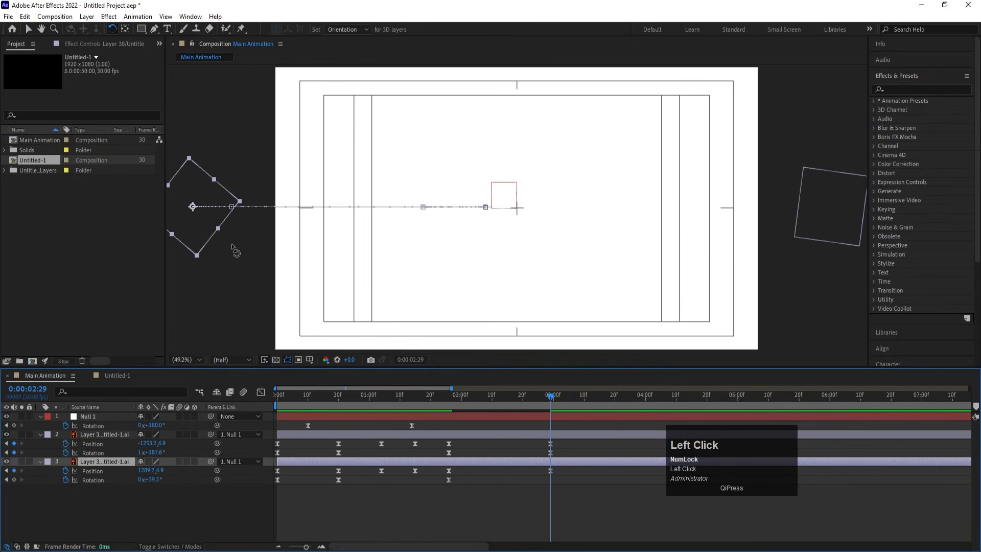
left_click_drag(203, 235, 77, 401)
Apply Easy Ease to both beans' Rotation keyframes at 0:00:01:26 and 0:00:02:29, and preview the animation.
left_click_drag(444, 450, 445, 505)
key("F9")
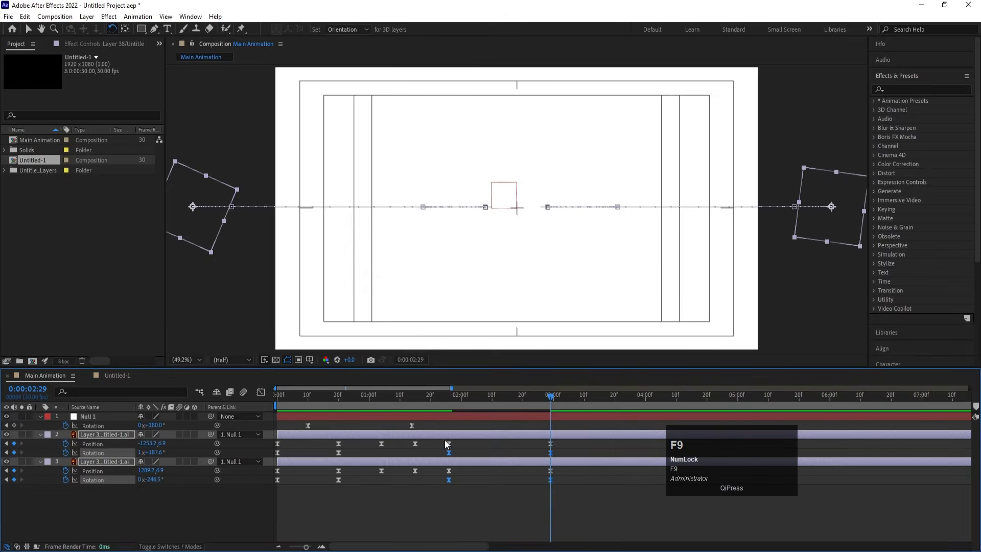
left_click(440, 394)
key("space")
left_click(446, 394)
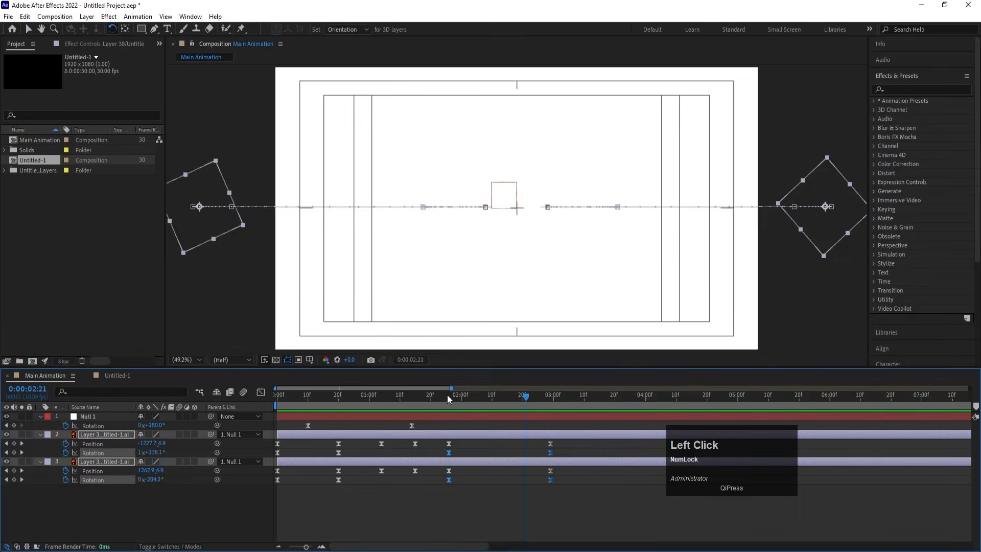
key("space")
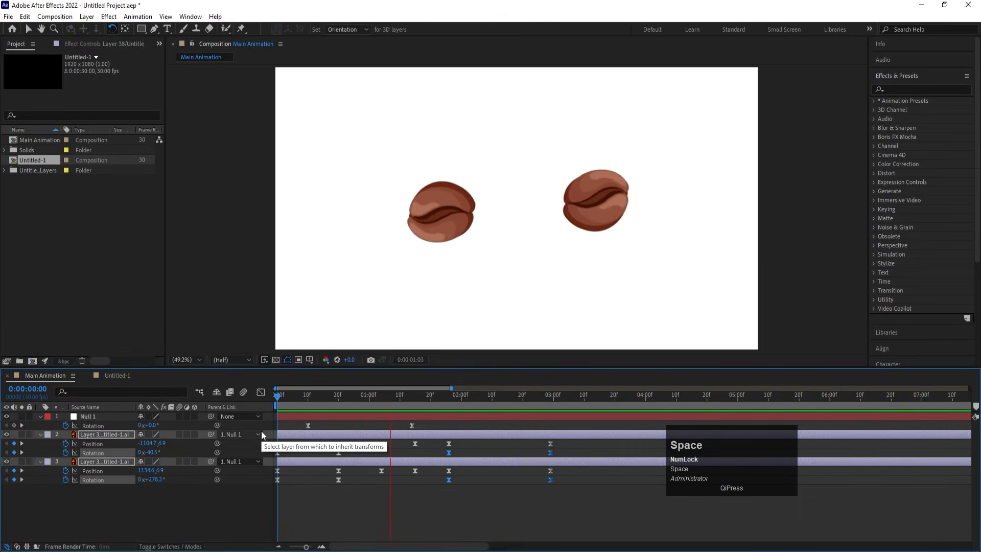
Collapse the layers' keyframes and add the Untitled-1 composition as the top layer, starting at 0:00:01:26.
left_click_drag(448, 395, 449, 400)
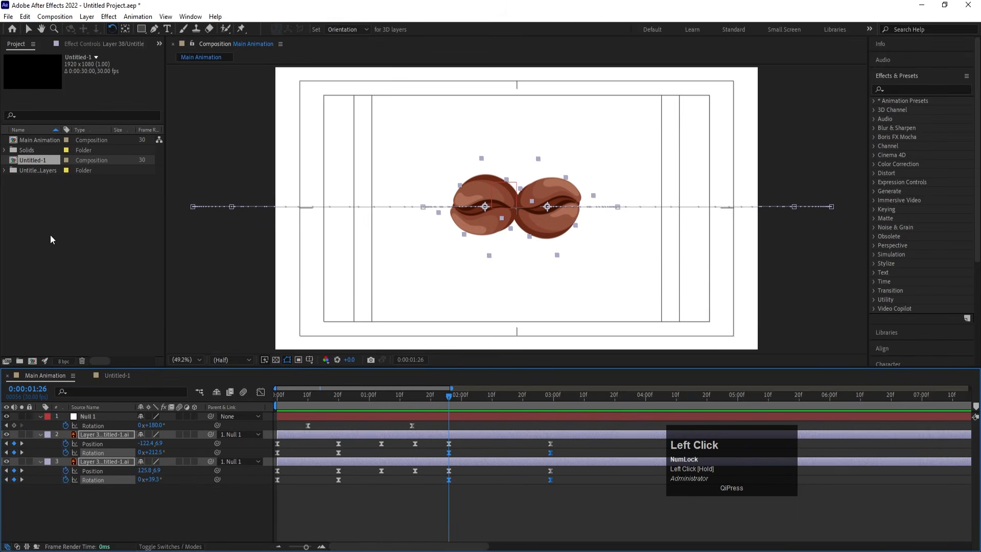
left_click(89, 505)
key("u")
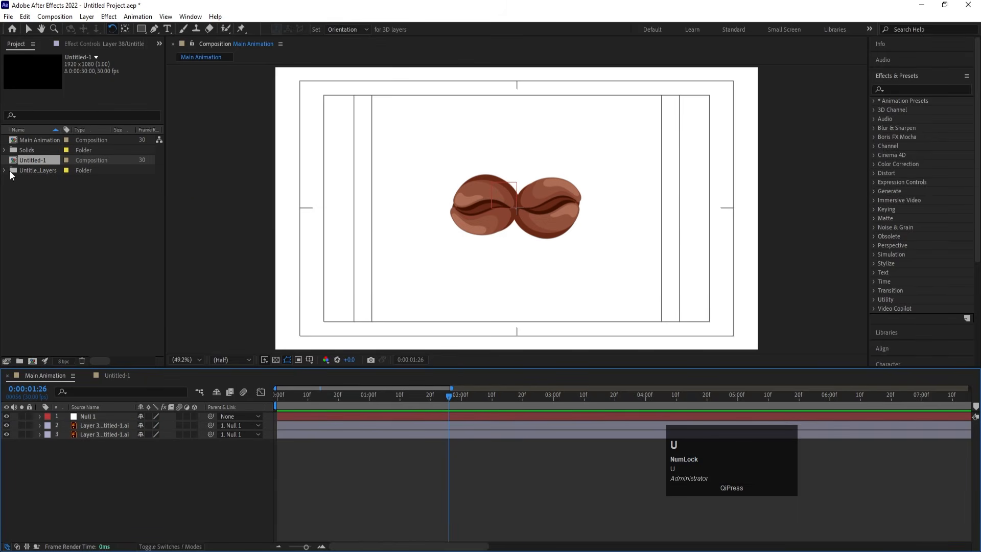
left_click_drag(29, 161, 102, 413)
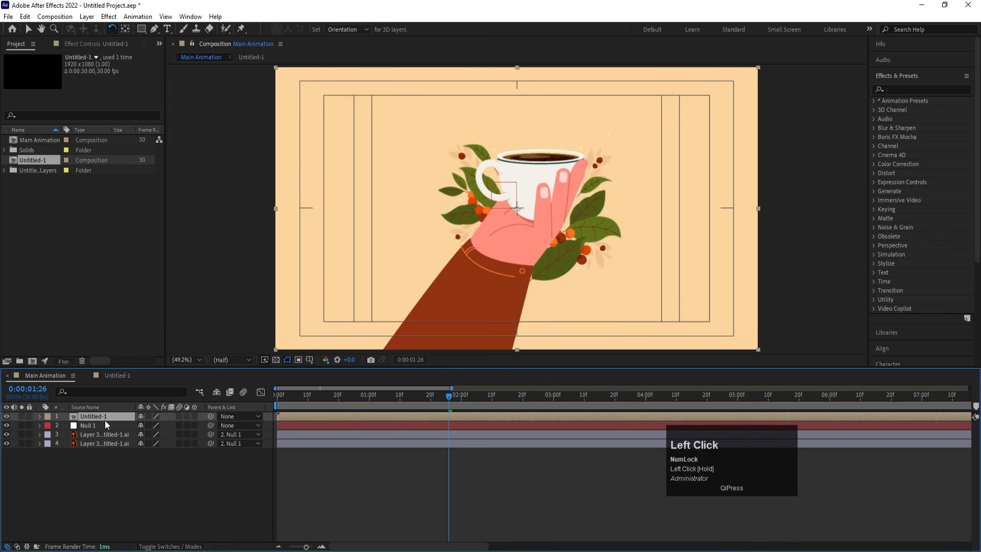
key("bracketleft")
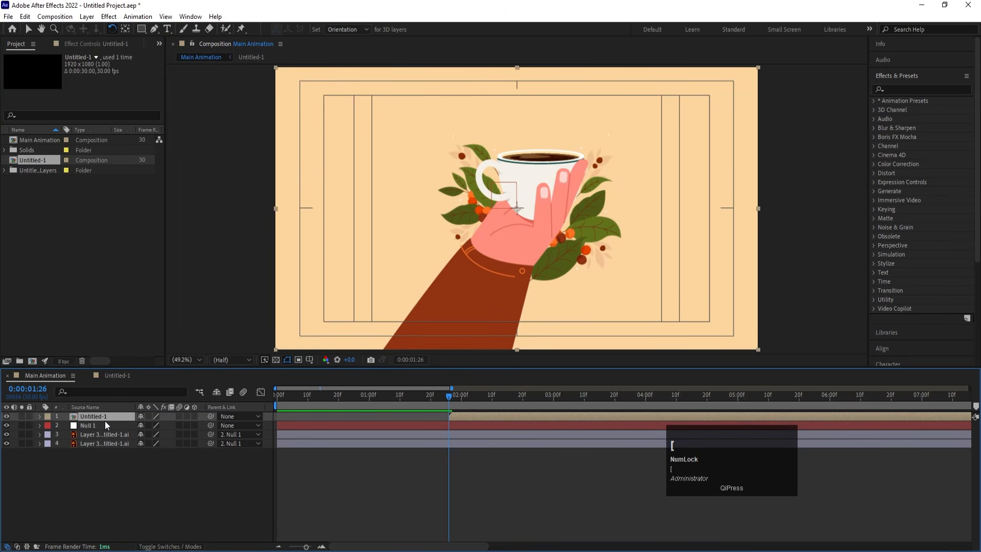
Open the Untitled-1 composition and enable continuous rasterization for all its layers.
double_click(102, 415)
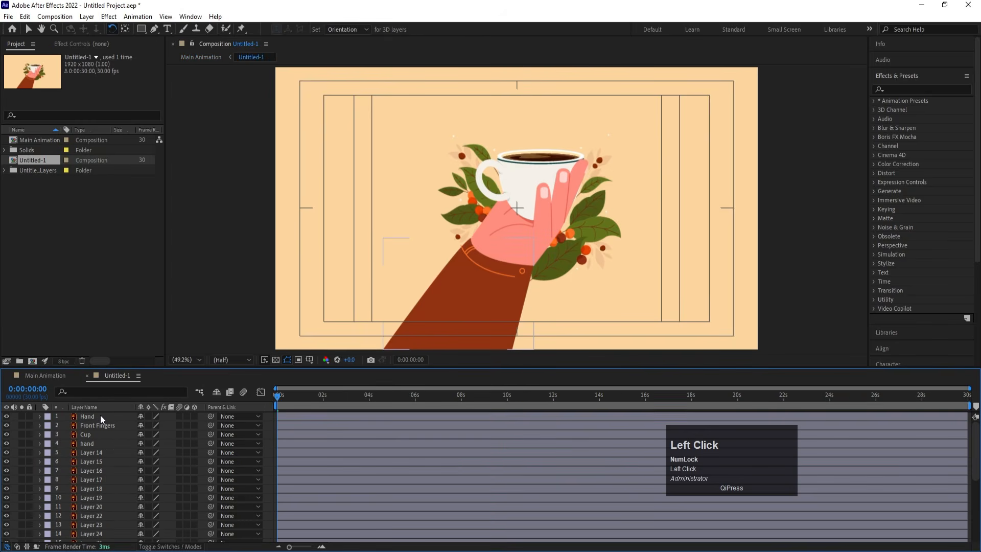
key("ctrl+a")
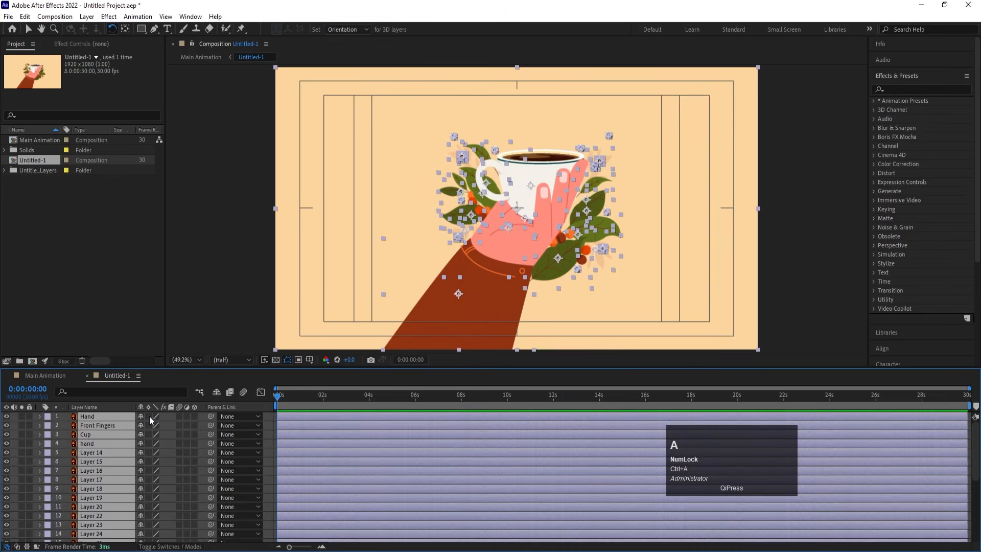
left_click(149, 416)
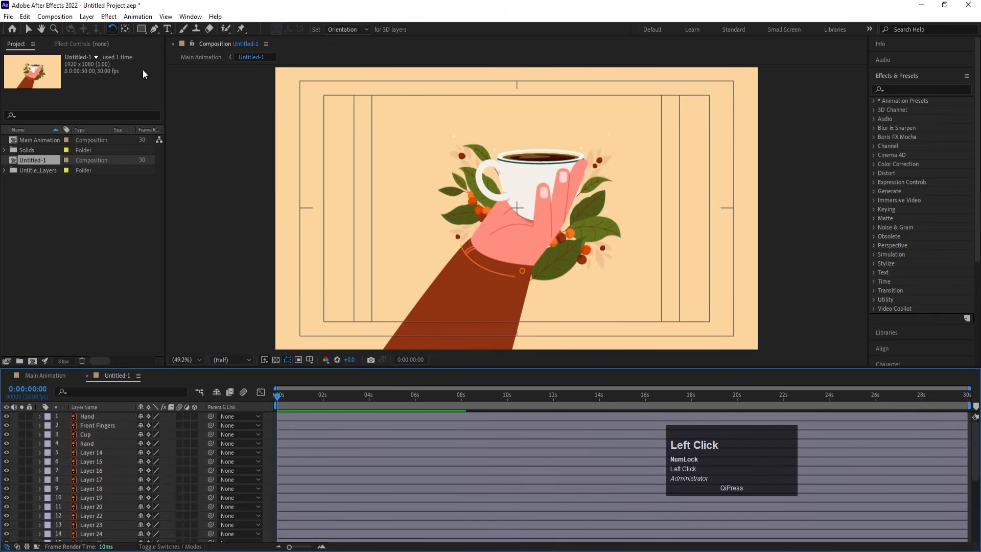
Choose the Ellipse tool and set its stroke to None.
left_click_drag(141, 28, 174, 53)
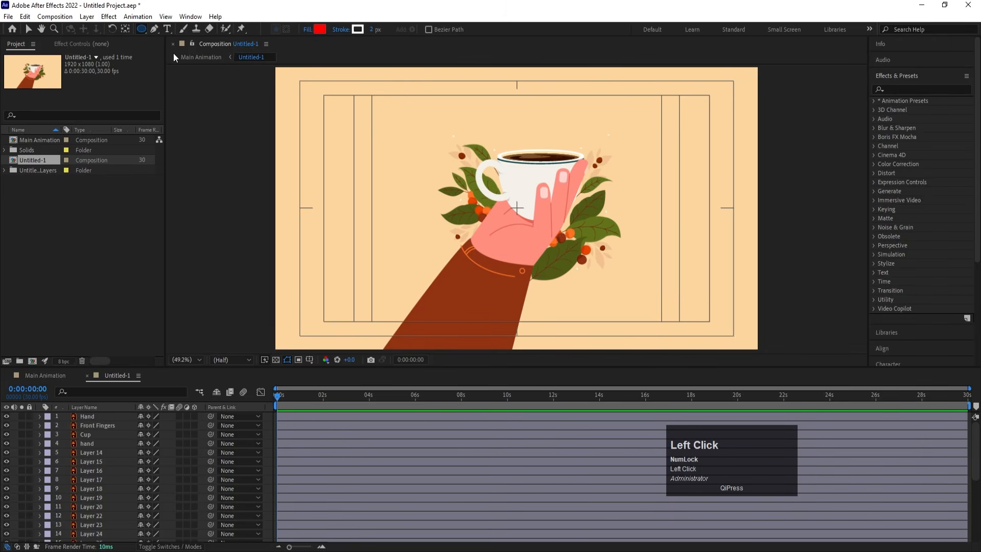
left_click(342, 29)
left_click(439, 250)
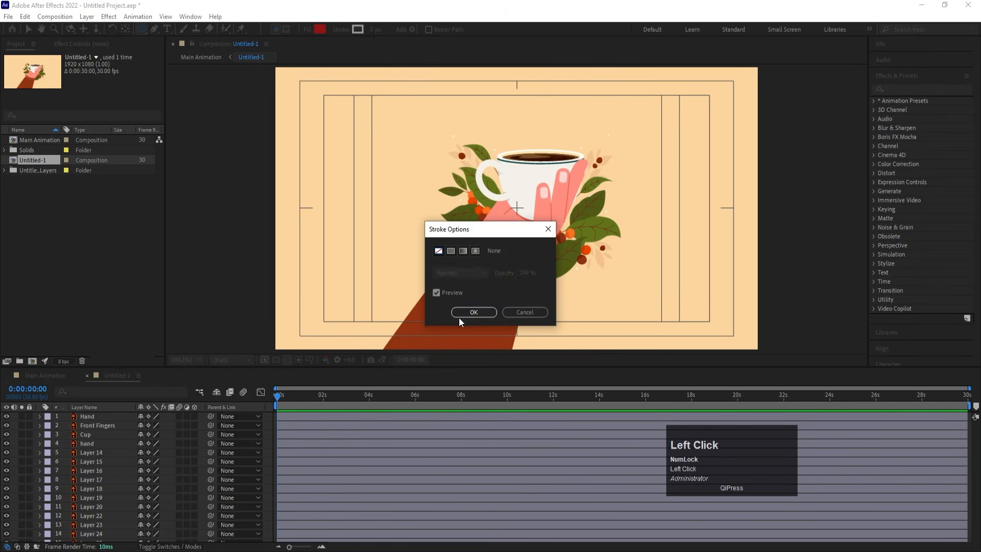
Draw a large circle with a red fill and no stroke over the cup illustration.
left_click(470, 313)
left_click_drag(384, 123, 551, 295)
left_click(285, 423)
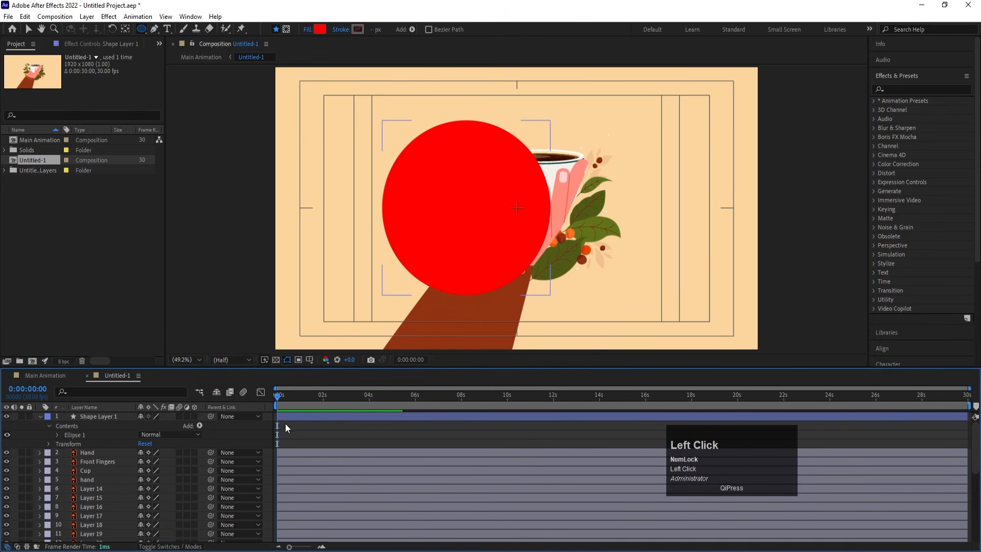
Recolour the circle's fill with the peach colour sampled from the illustration's background.
left_click(285, 418)
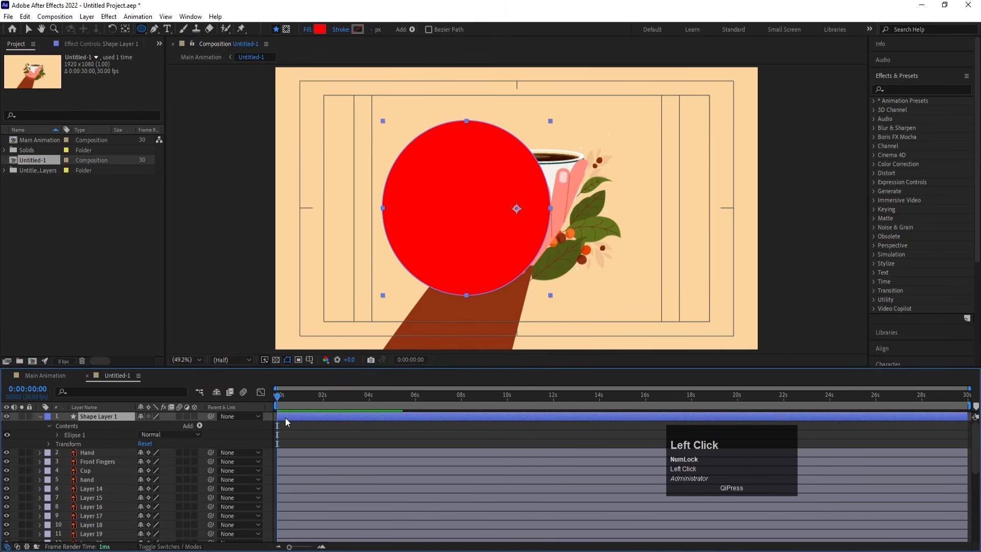
left_click(320, 29)
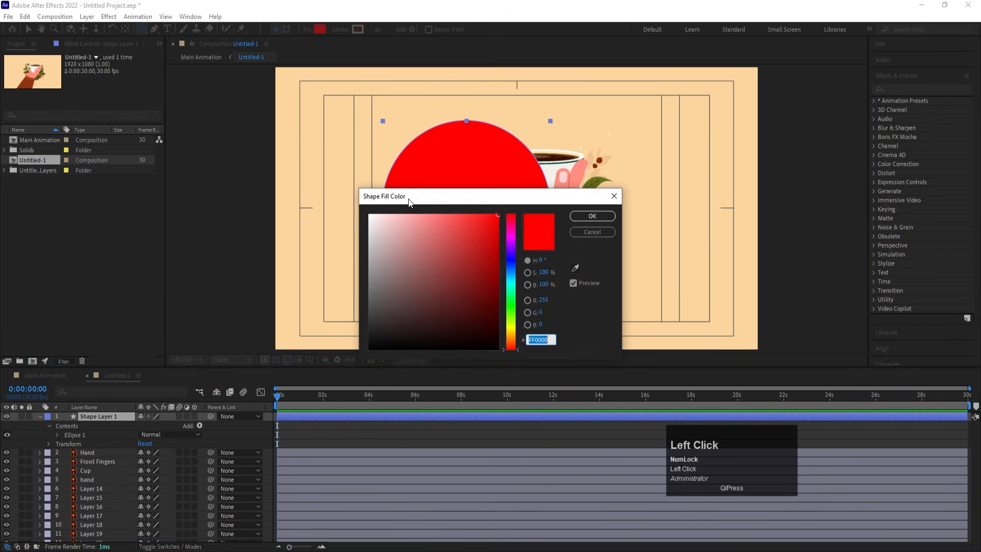
left_click(576, 265)
left_click(648, 247)
left_click(580, 220)
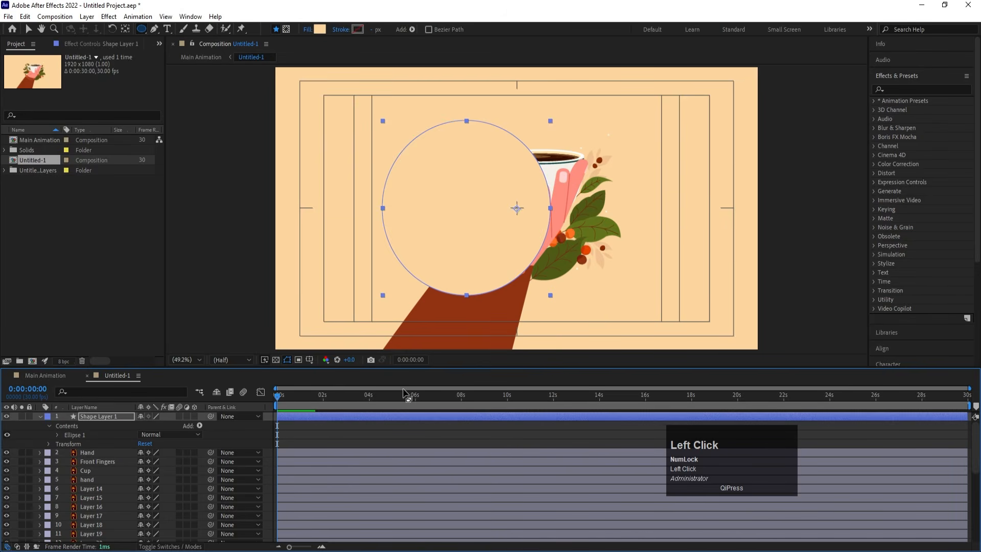
left_click(299, 431)
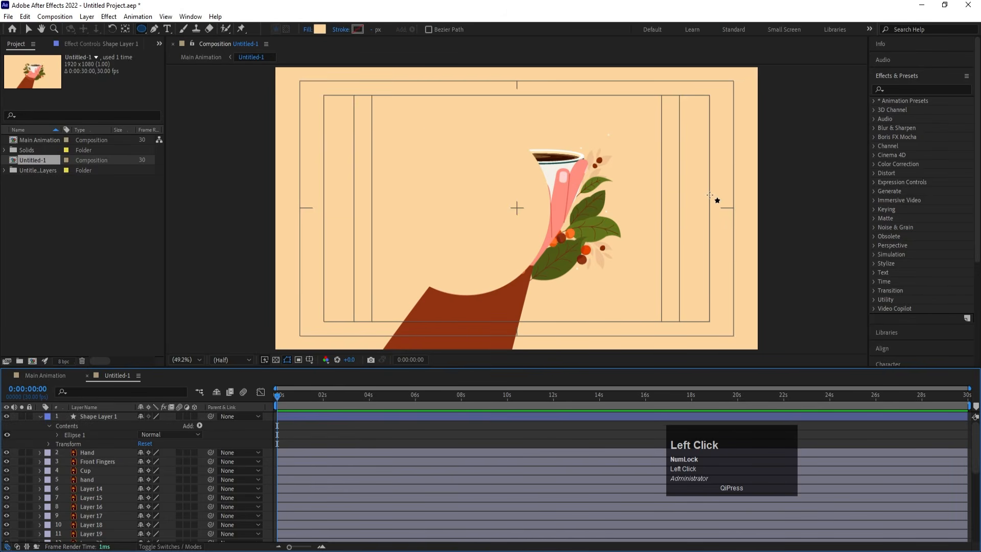
Delete the BG layer that forms the peach background behind the illustration.
key("v")
left_click(727, 165)
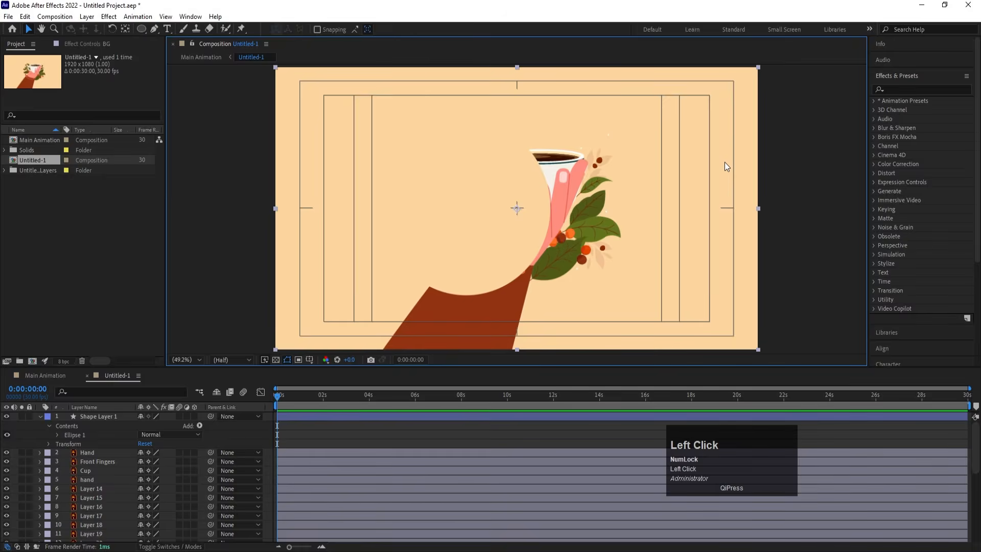
key("Delete")
Solo the circle's shape layer and move its anchor point to the centre of the circle.
left_click(437, 204)
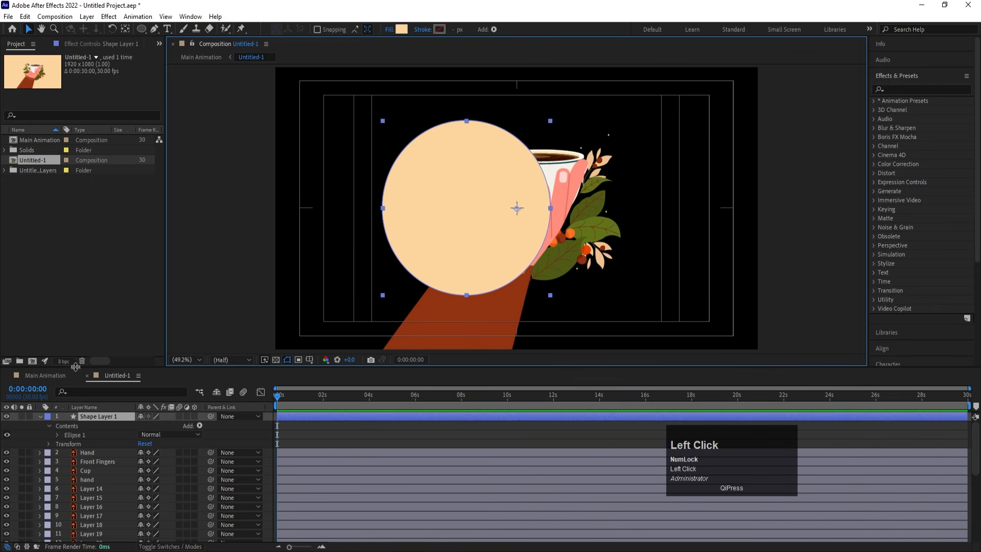
left_click(22, 416)
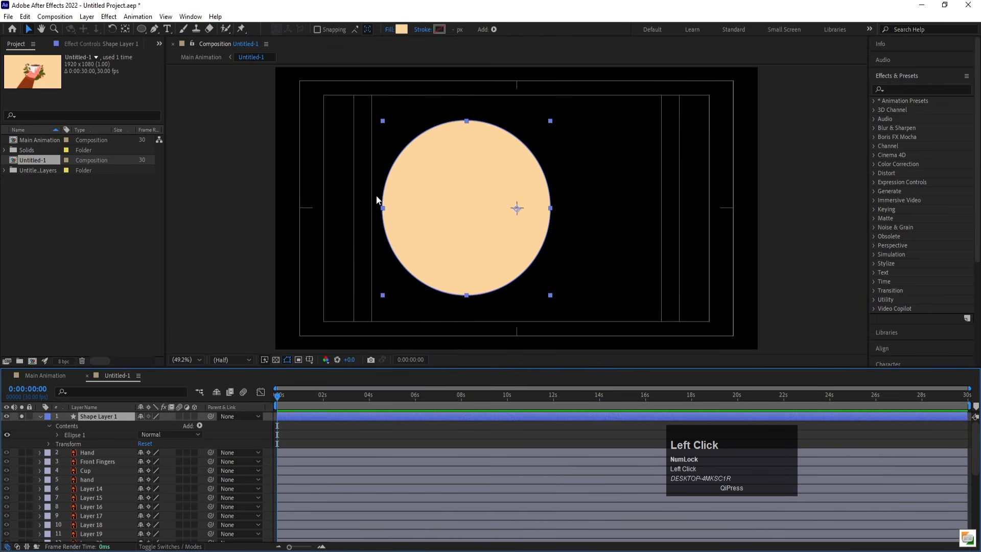
left_click(289, 422)
left_click(291, 418)
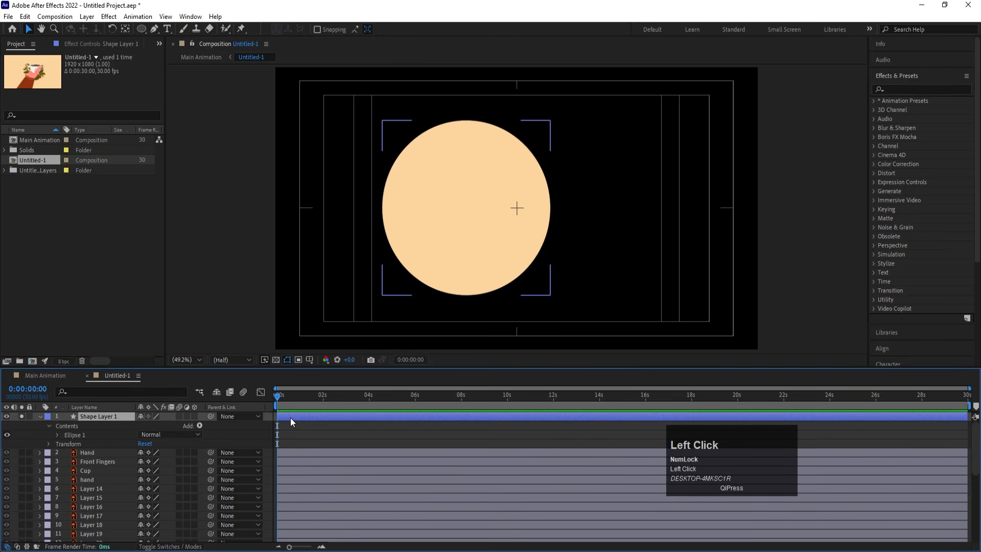
key("ctrl+alt+Home")
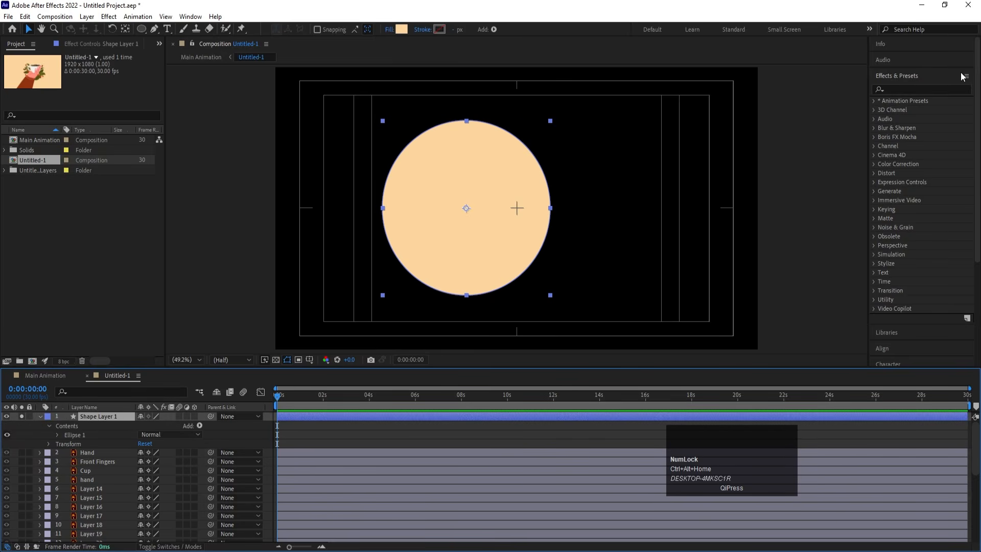
Align the circle horizontally and vertically to the centre of the composition.
left_click(914, 72)
left_click(887, 107)
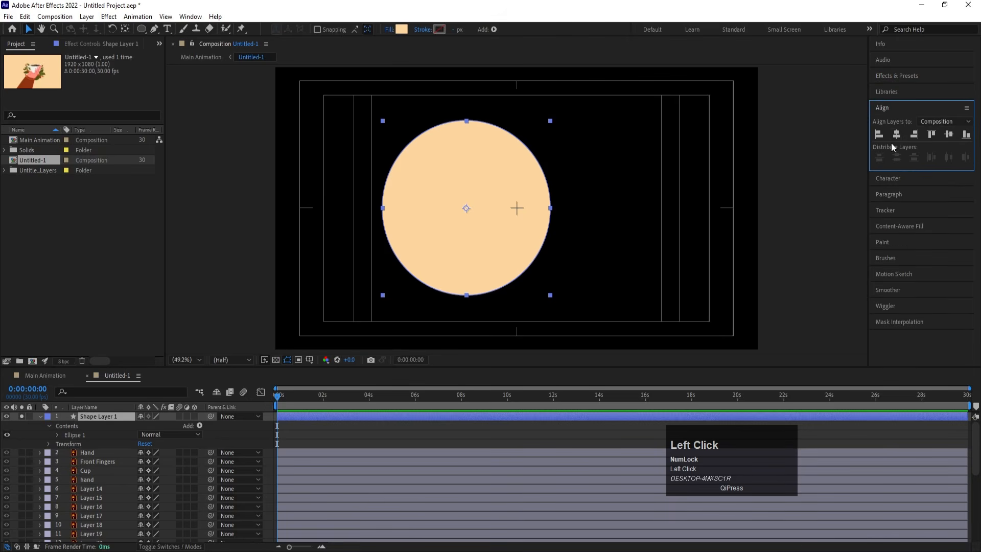
left_click(896, 136)
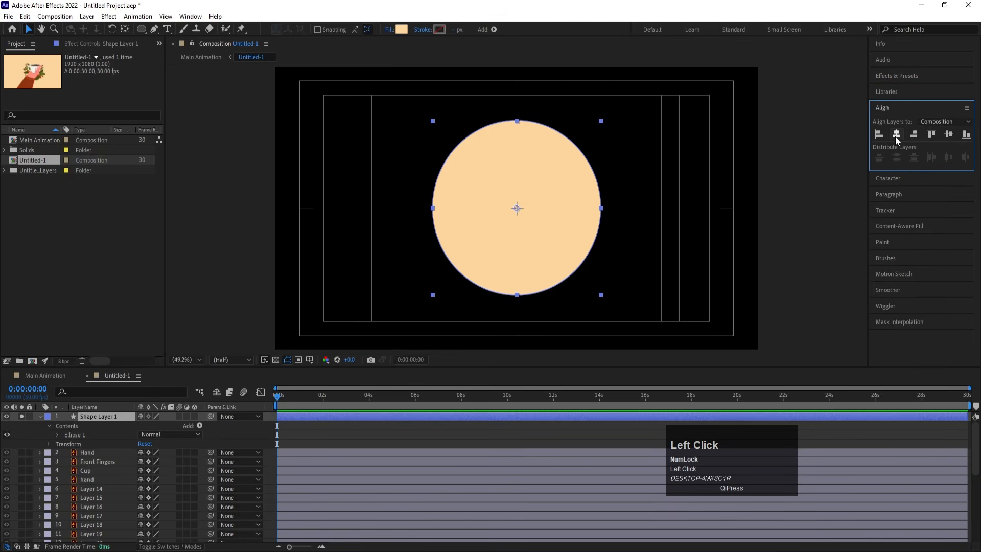
left_click(950, 133)
Keyframe the circle layer's scale from 0% at the first frame to 356% at 1 second.
key("s")
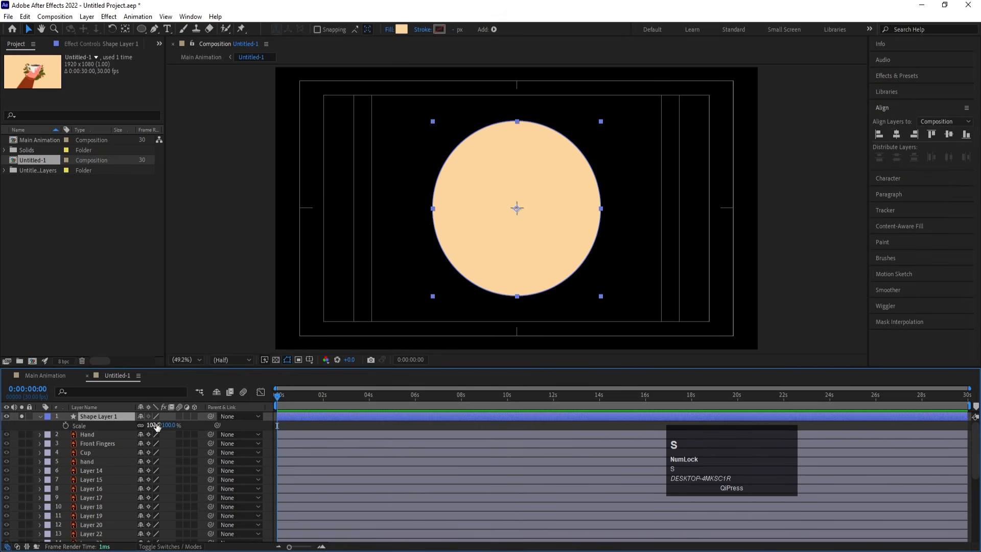
left_click(156, 425)
key("Return")
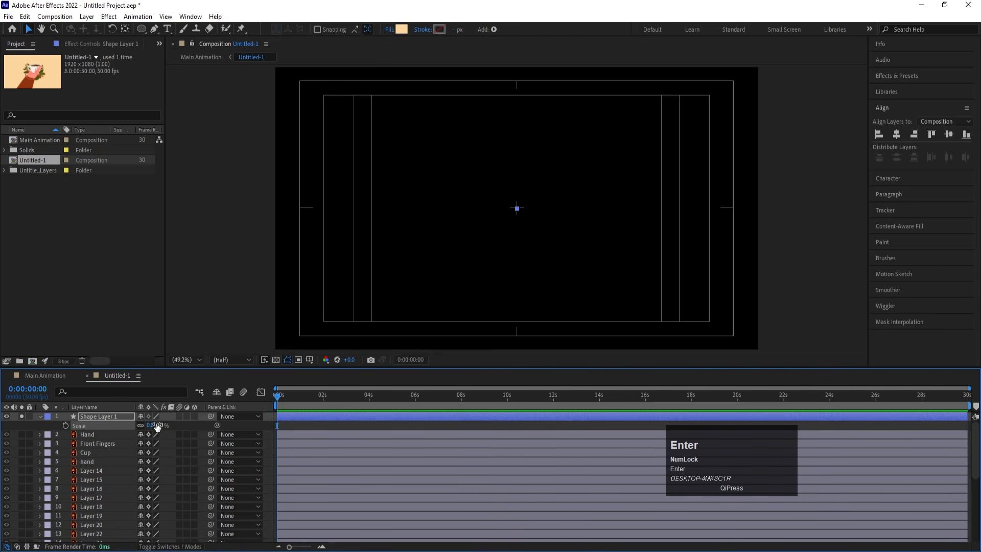
left_click(65, 425)
key("equal")
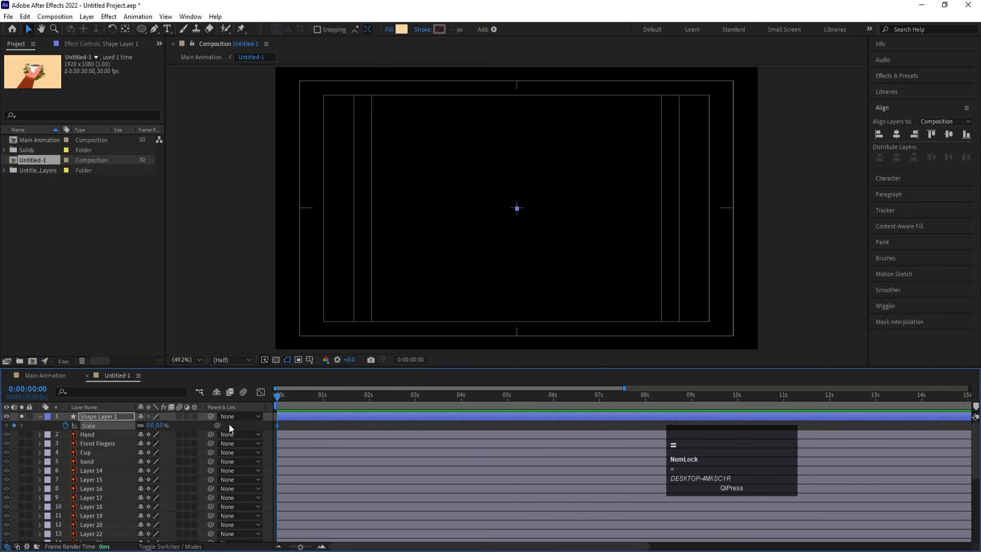
left_click(324, 395)
left_click_drag(149, 431, 291, 390)
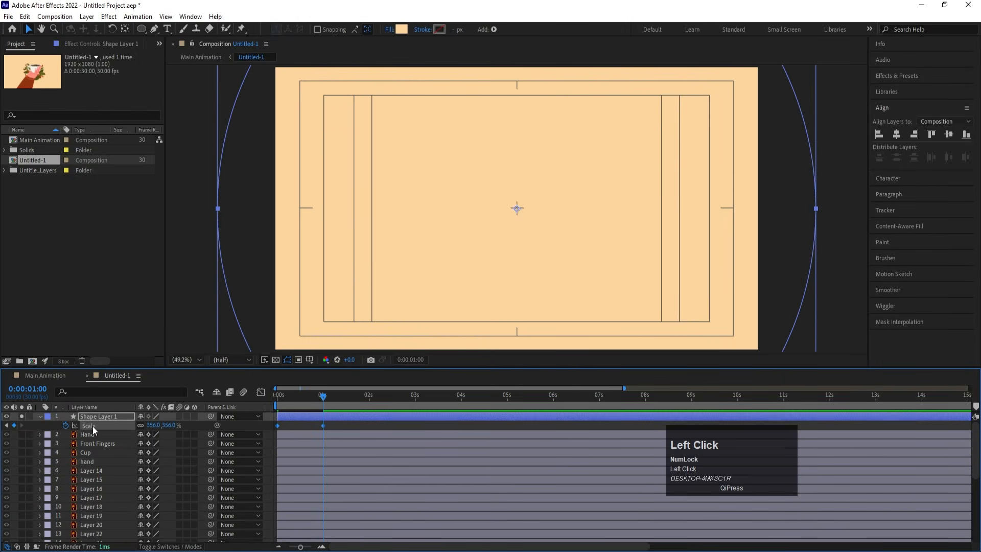
Easy-ease the circle's scale keyframes and reshape their speed graph into an early sharp peak with a long slowdown.
left_click_drag(296, 401, 249, 394)
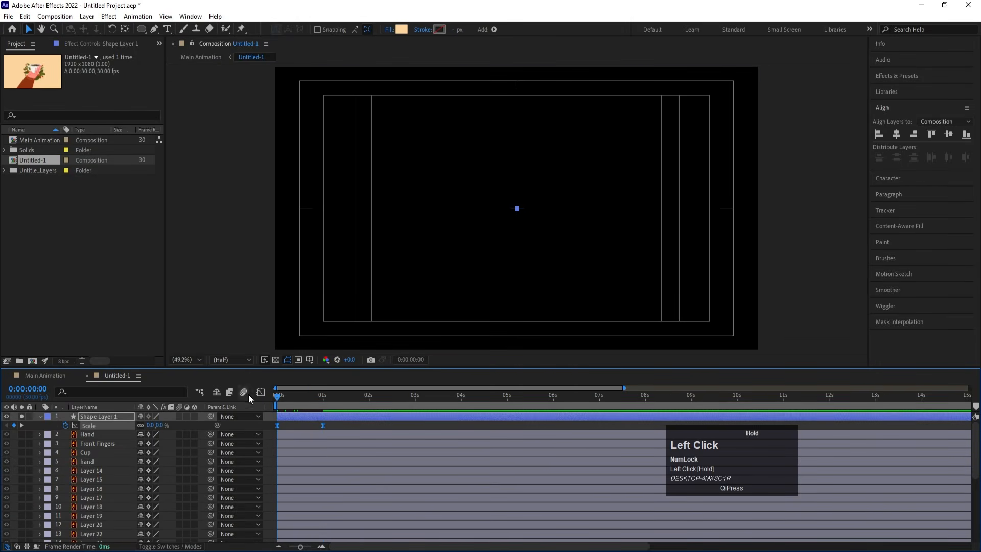
left_click(260, 391)
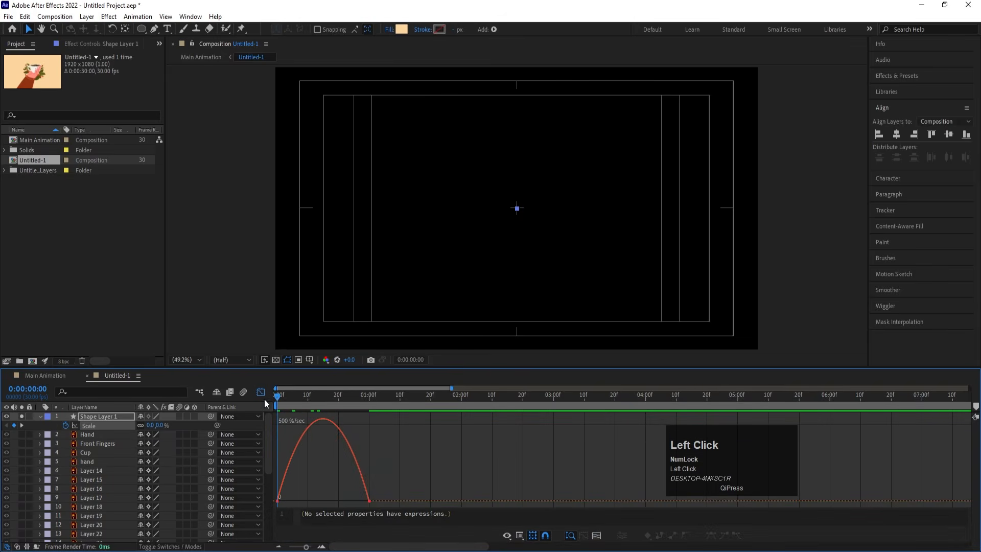
left_click_drag(389, 458, 279, 507)
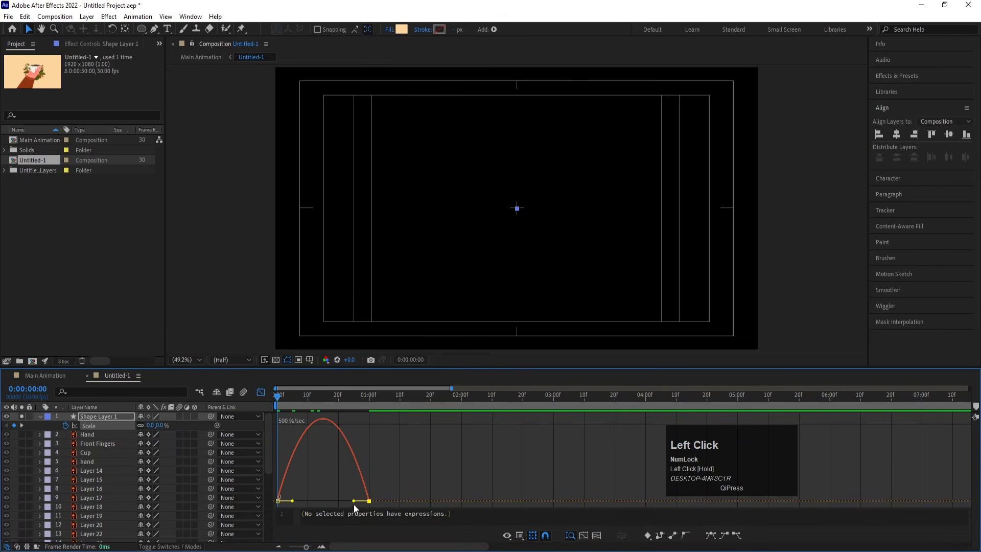
left_click_drag(353, 500, 283, 500)
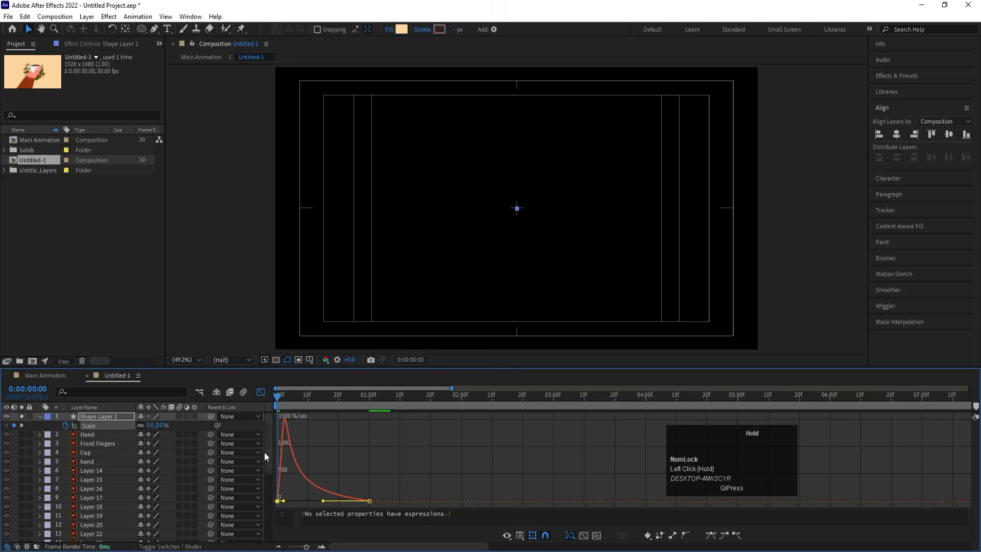
left_click(259, 395)
Preview the circle's growth in its own composition and the transition from the coffee beans in Main Animation.
key("space")
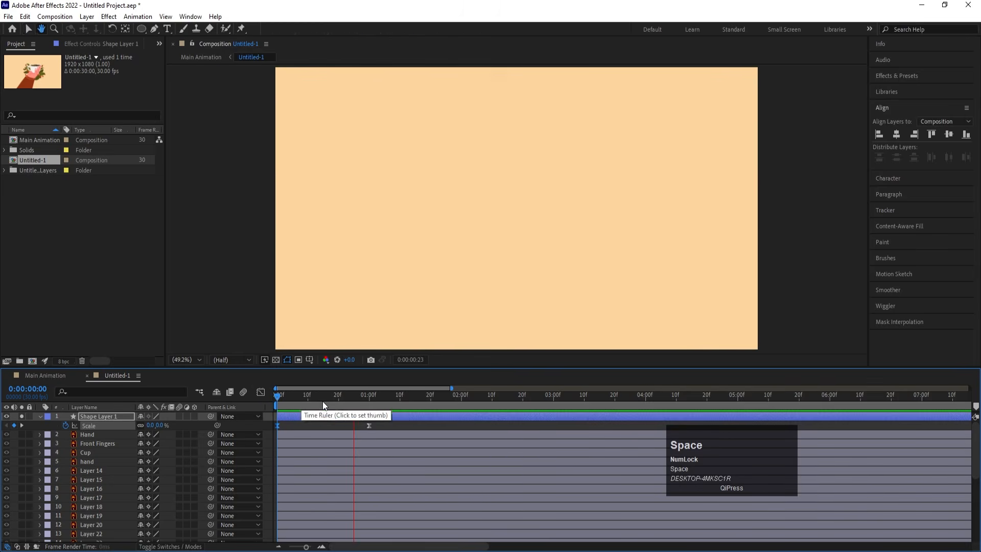
left_click(175, 411)
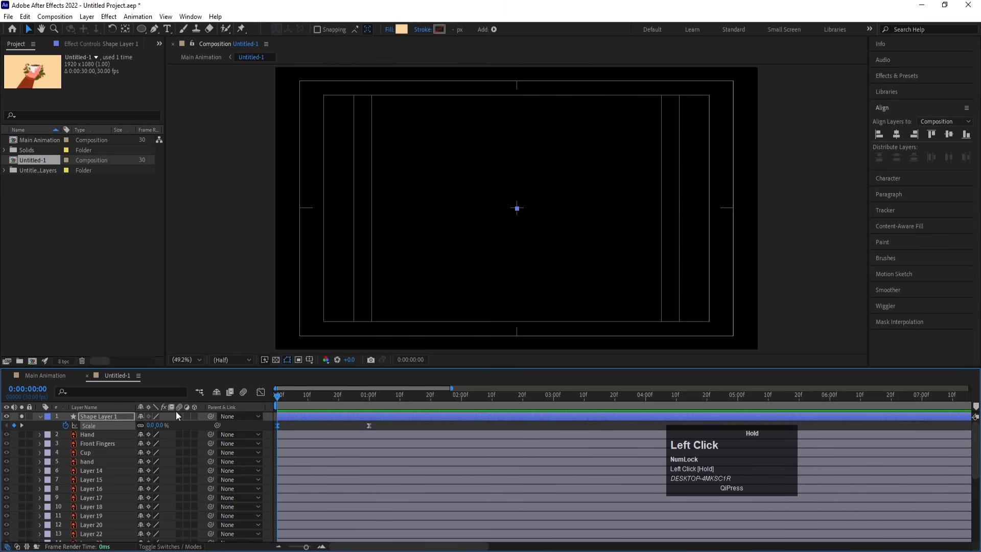
left_click(48, 376)
key("space")
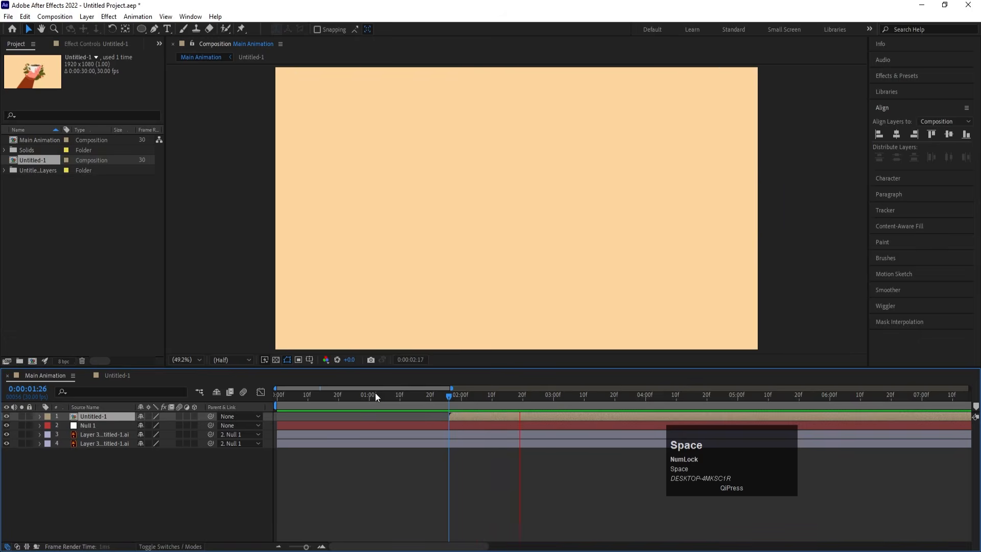
left_click(381, 401)
key("space")
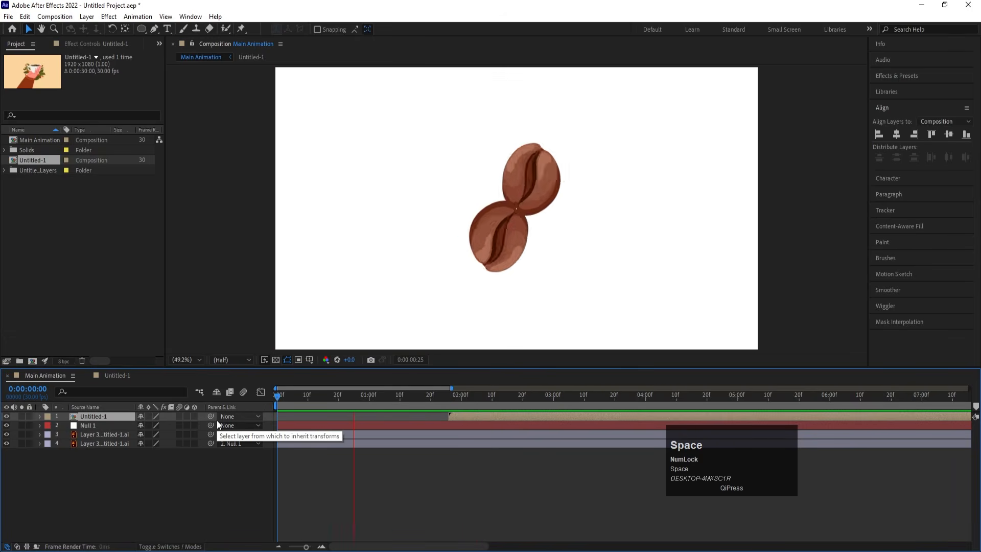
key("space")
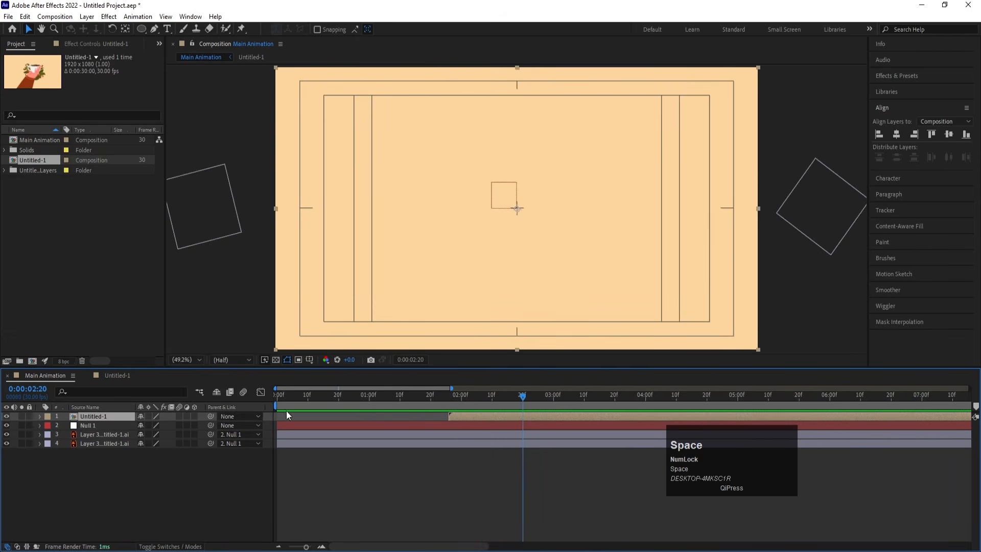
left_click(458, 485)
Reopen the Untitled-1 composition, move the circle's shape layer beneath all artwork layers and turn off its solo.
double_click(454, 419)
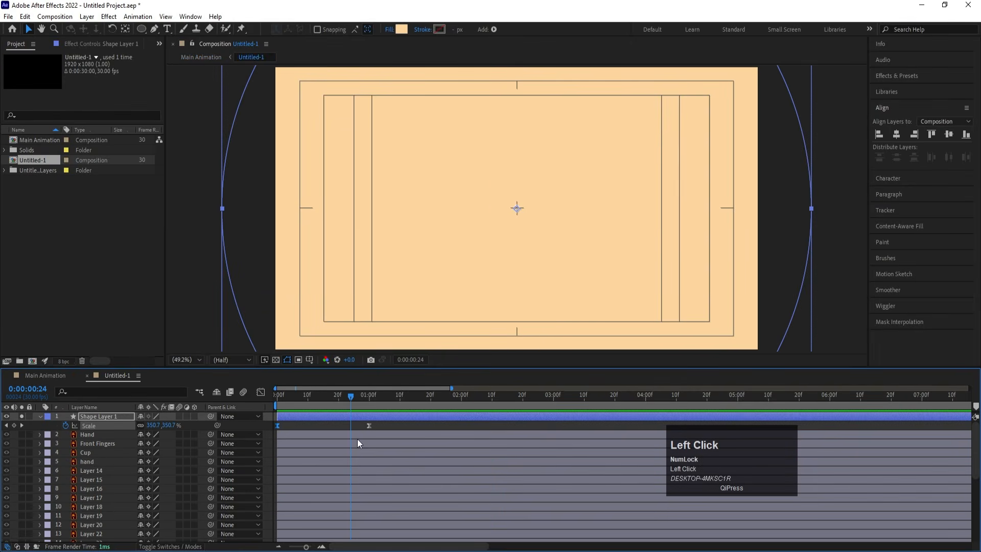
left_click(289, 426)
left_click_drag(100, 415, 112, 539)
left_click(113, 537)
scroll(107, 522, "down", 2)
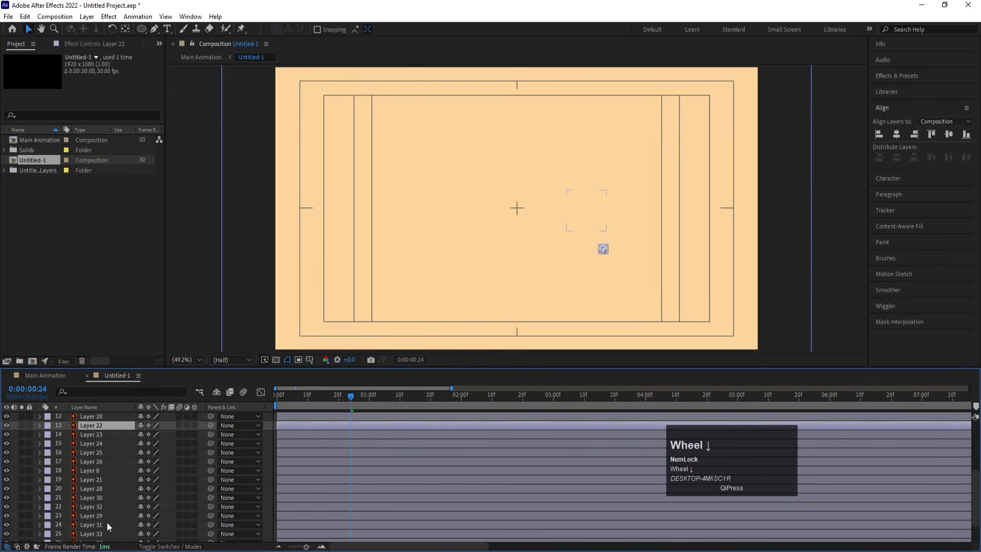
scroll(103, 475, "up", 3)
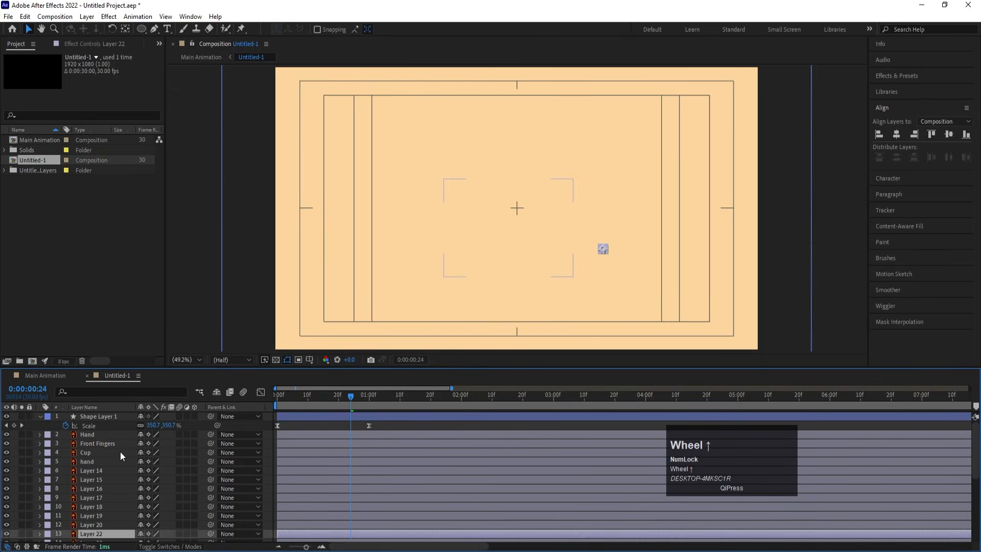
left_click_drag(107, 416, 109, 546)
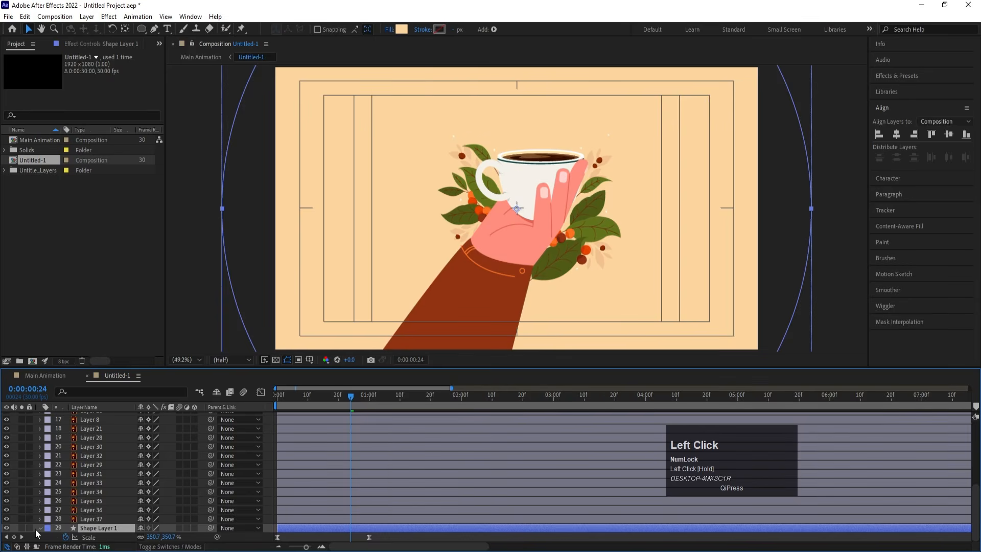
Rename the circle's shape layer as Bg and lock it.
key("Return")
type("Bg")
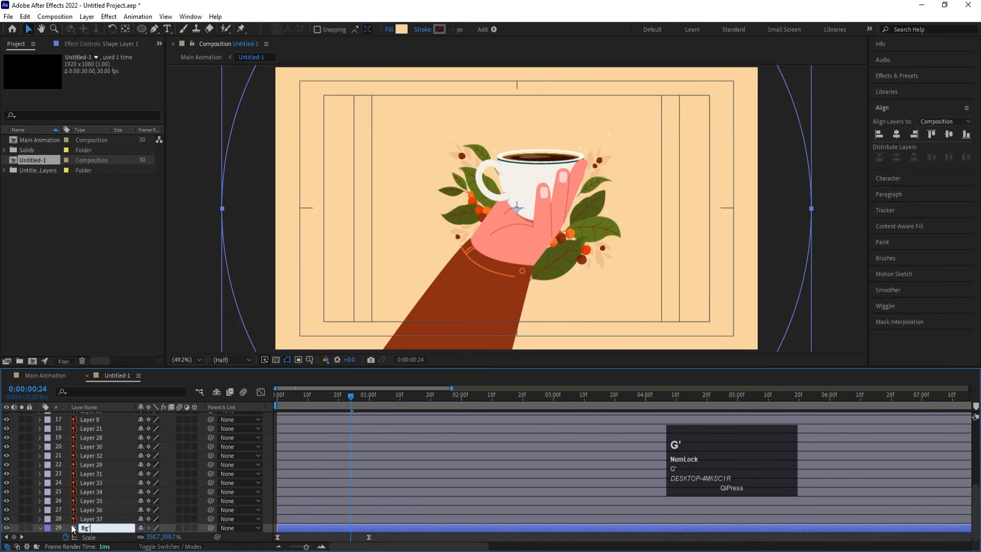
key("Return")
left_click(27, 534)
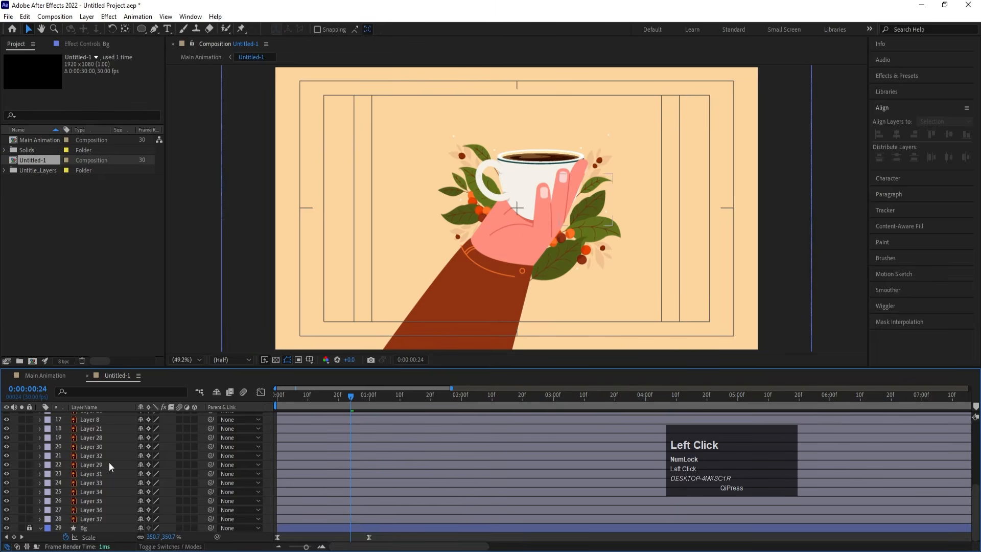
Pre-compose the Hand, Front Fingers, Cup and hand layers as Hand, with its transformations collapsed and its visibility off.
scroll(115, 475, "up", 3)
scroll(115, 475, "up", 2)
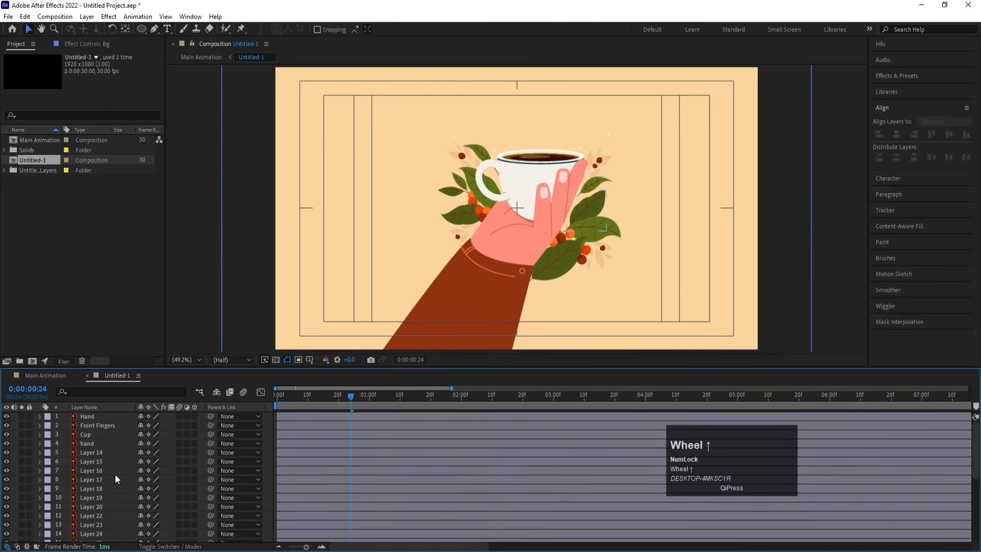
left_click(90, 417)
left_click(95, 428, "shift")
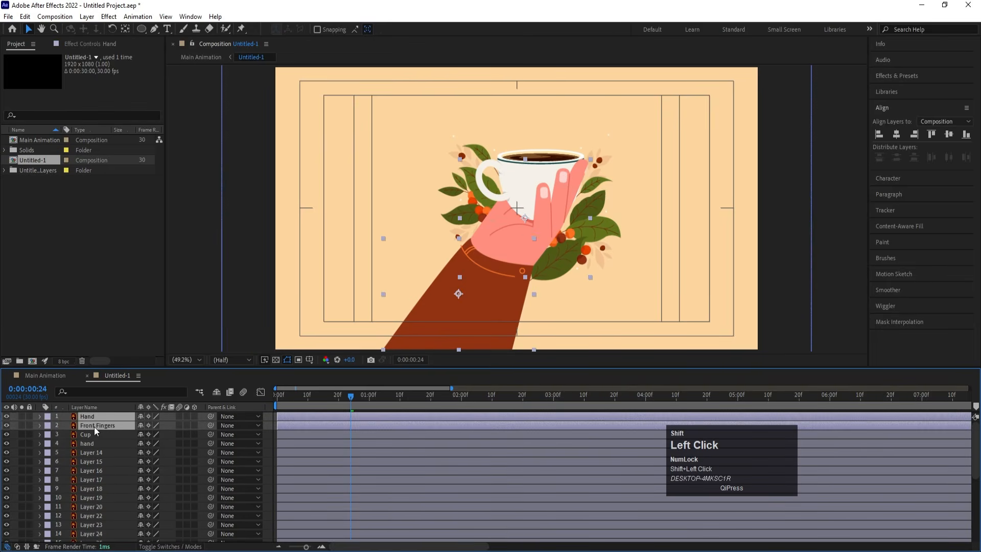
left_click(89, 435, "shift")
left_click(88, 442, "shift")
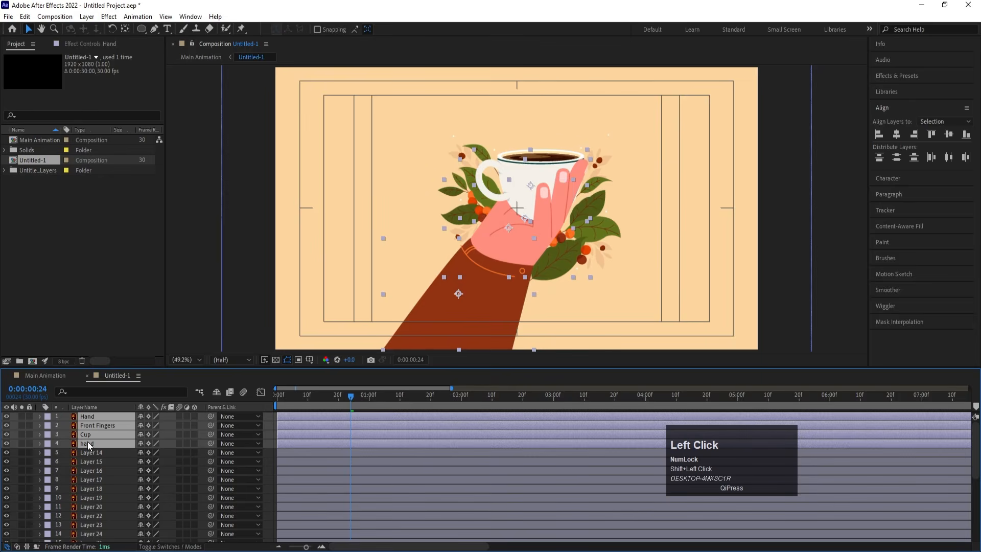
key("ctrl+shift+c")
type("Hand")
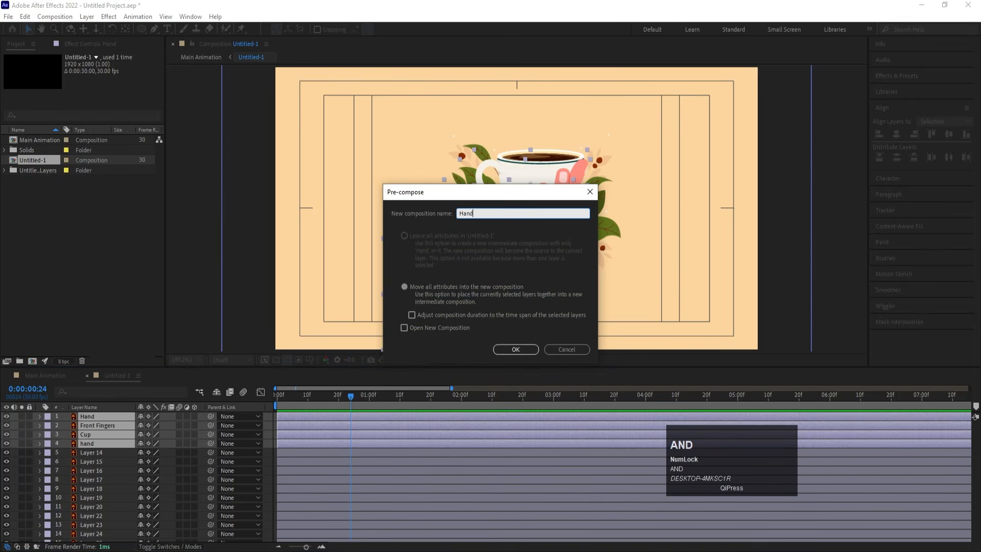
key("Return")
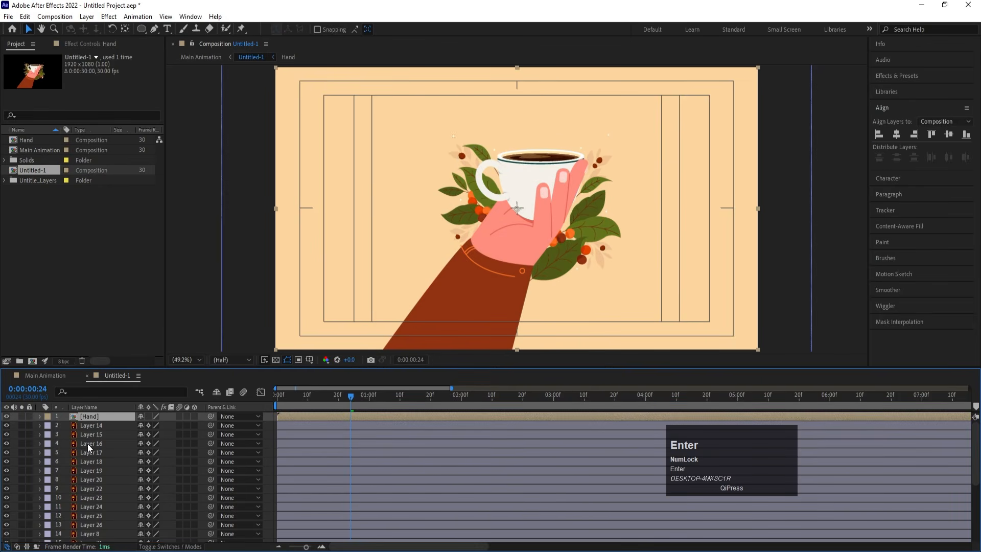
left_click(149, 416)
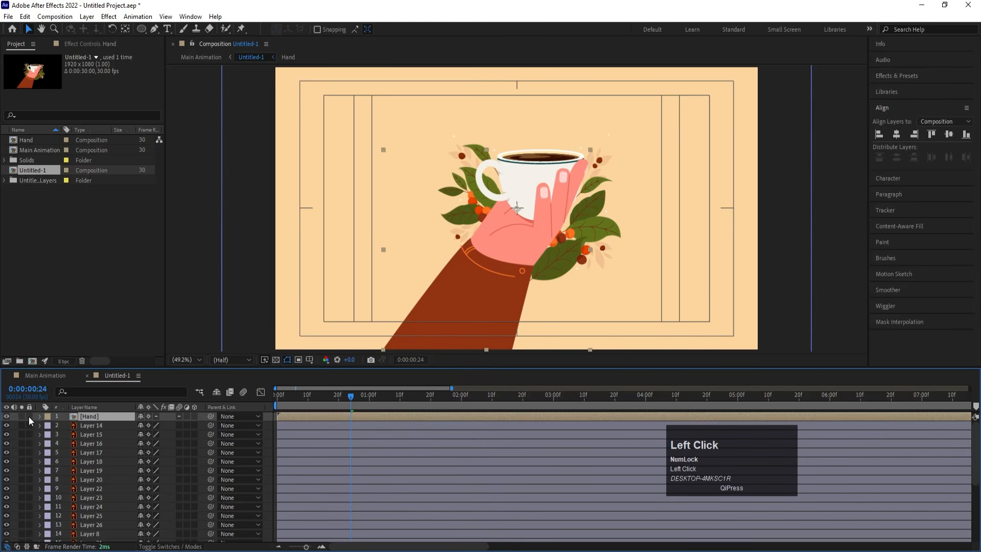
left_click(6, 416)
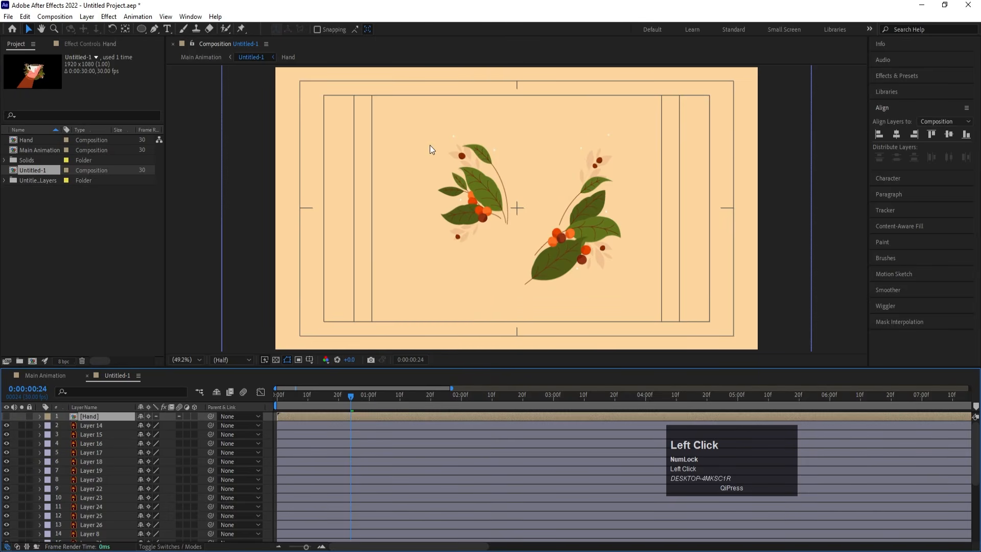
Pre-compose the small sparkle layers, Layer 14 through Layer 20, into a new composition named White Sparkles.
left_click(453, 136)
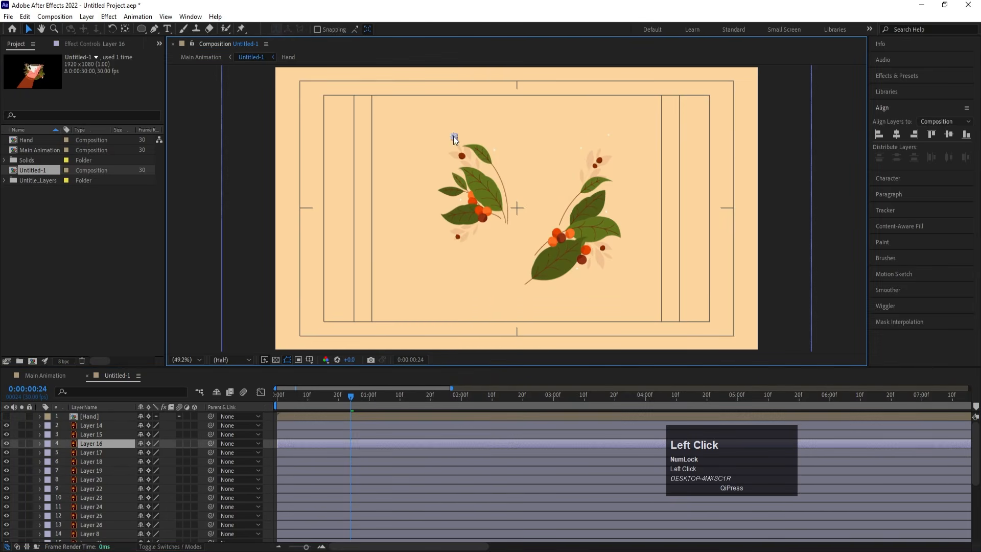
left_click(103, 425, "shift")
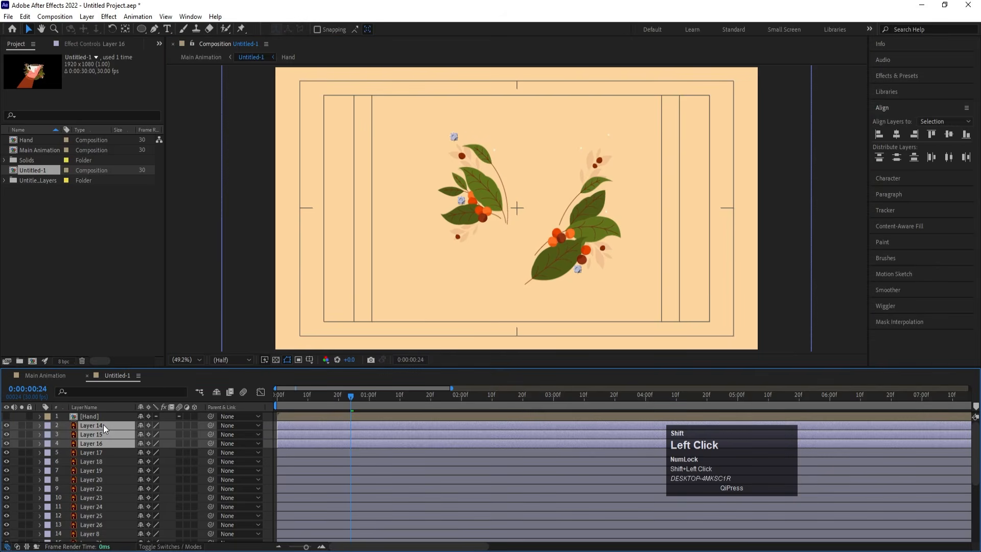
left_click(86, 453, "shift")
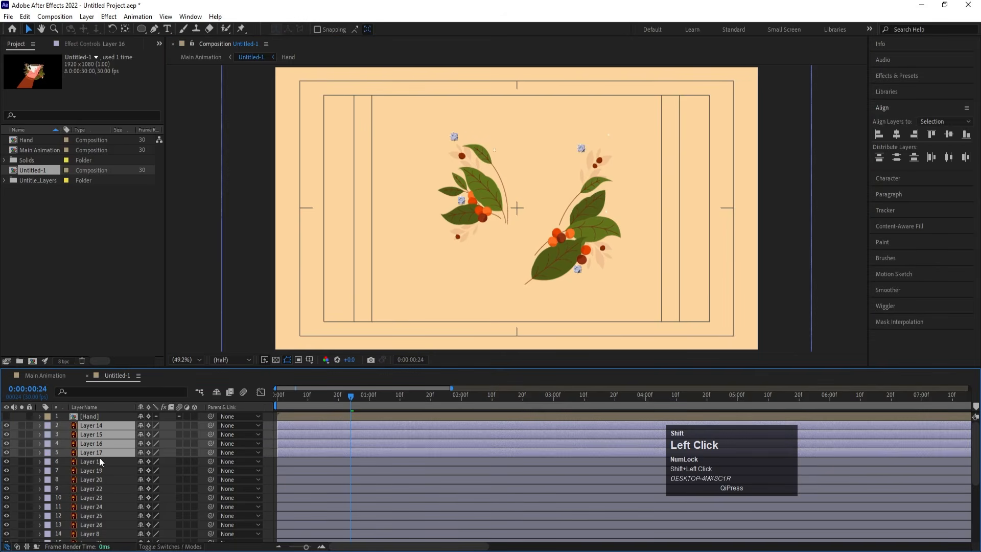
left_click(99, 462, "shift")
left_click(83, 473, "shift")
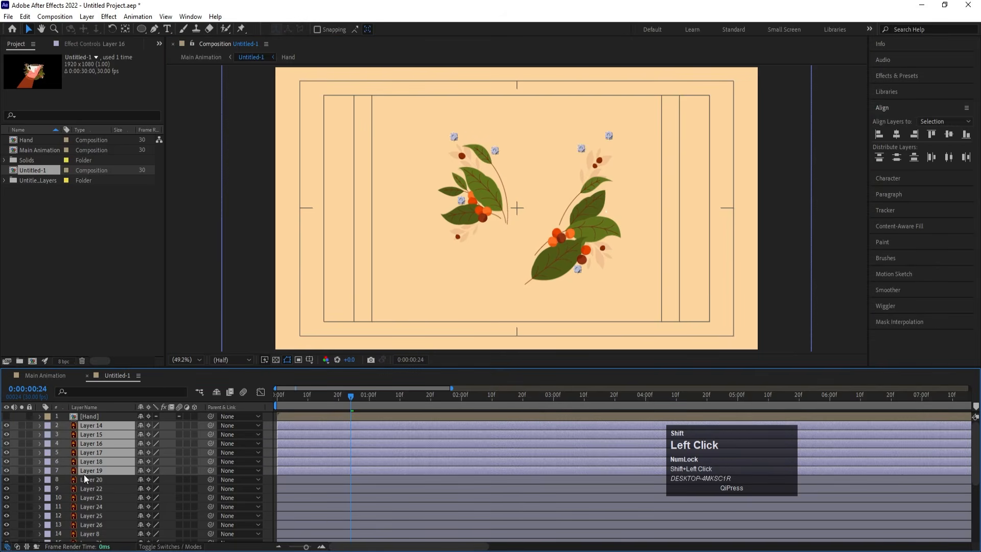
left_click(88, 479, "shift")
left_click(96, 489, "shift")
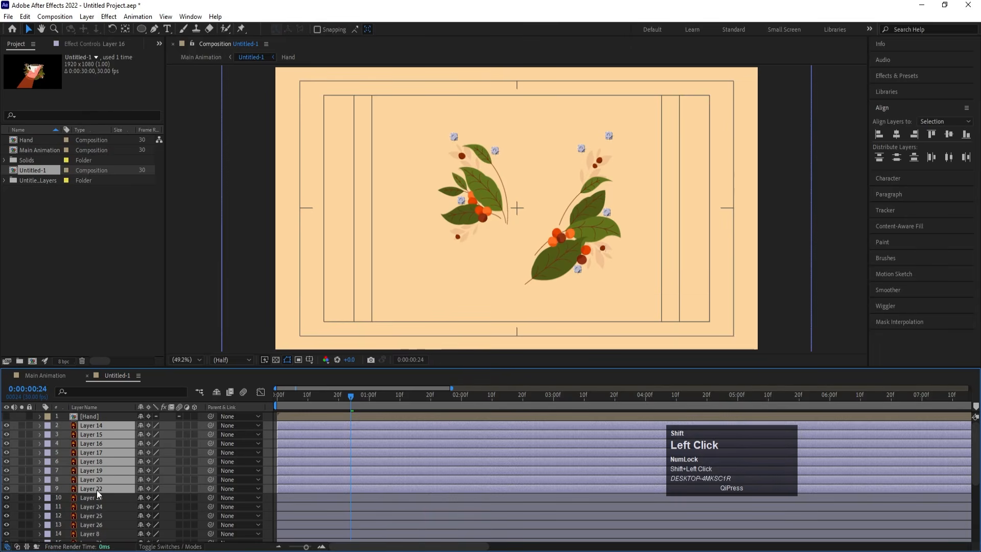
left_click(99, 498, "shift")
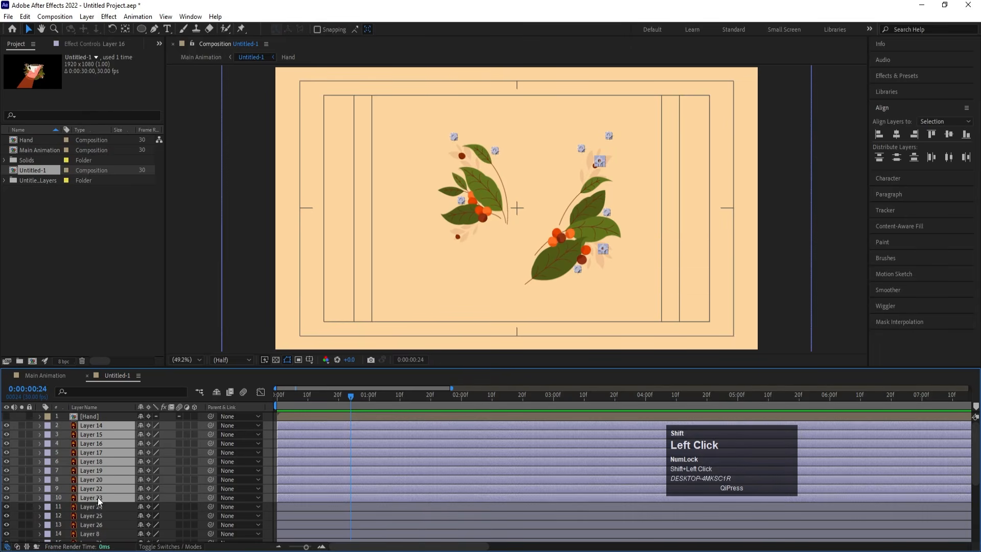
left_click(95, 497, "shift")
left_click(94, 497, "ctrl")
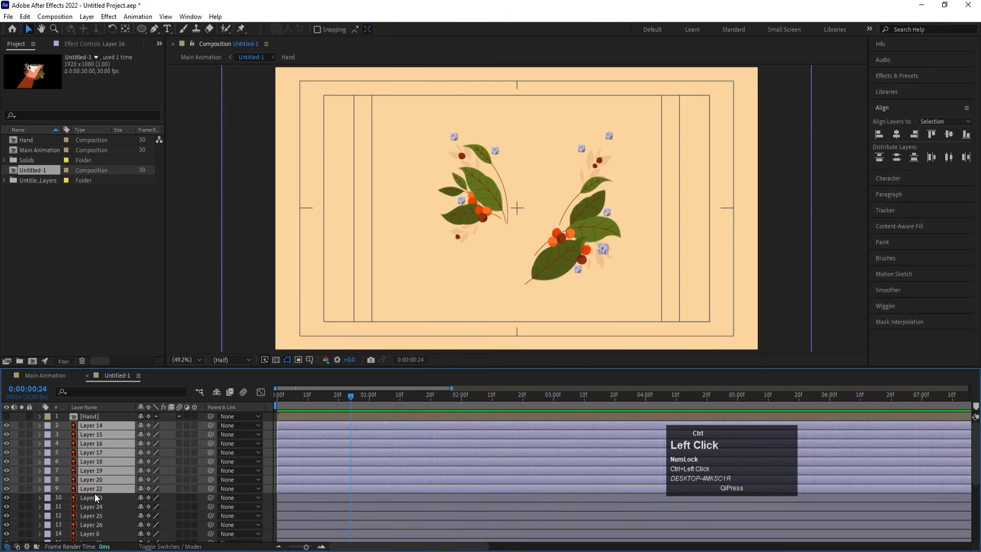
left_click(94, 490, "ctrl")
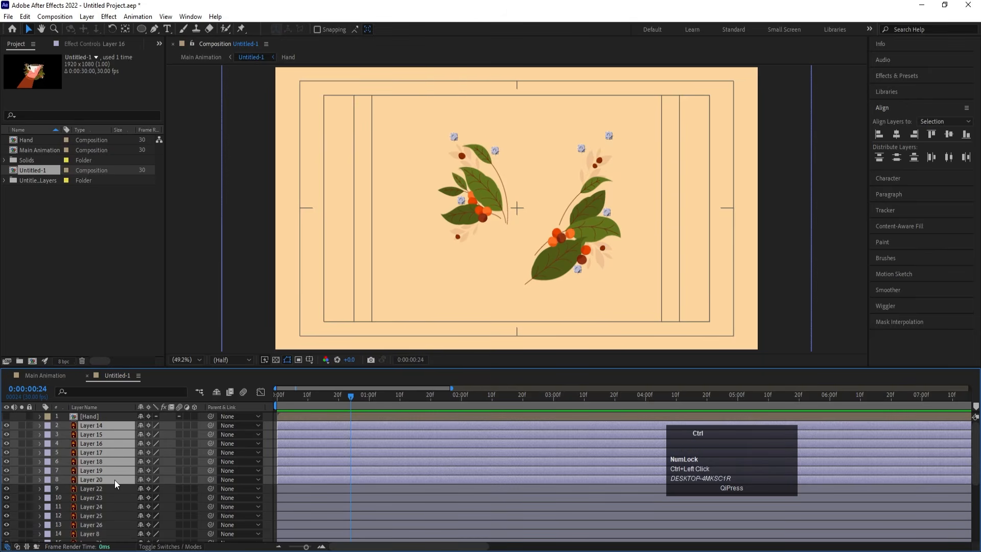
key("ctrl+shift+c")
type("WHI")
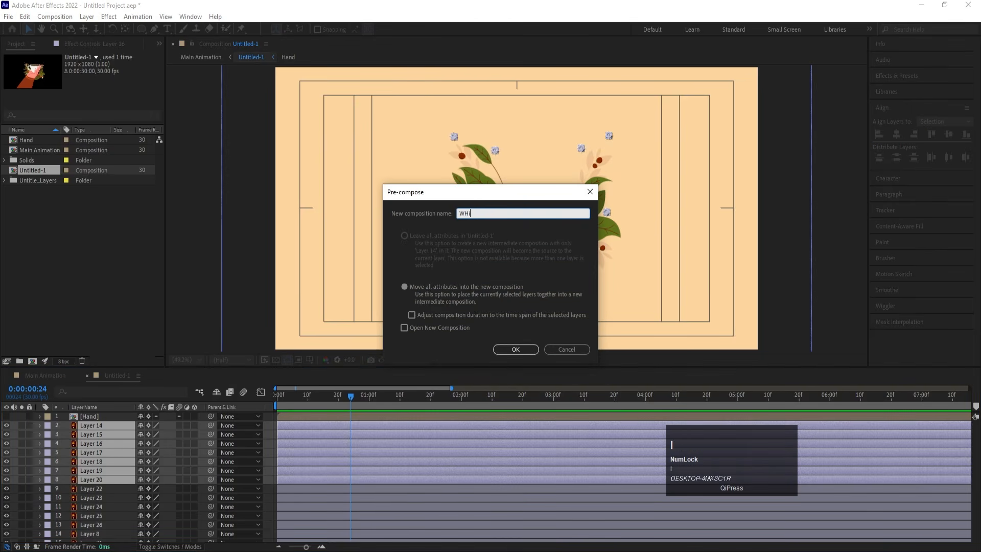
type("te")
key("ctrl+a")
type("White Spa")
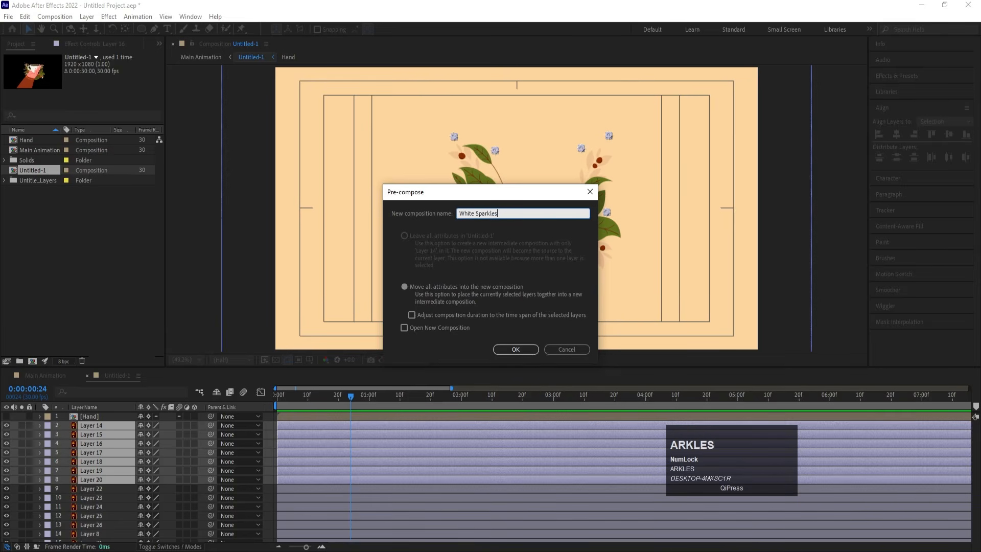
key("Return")
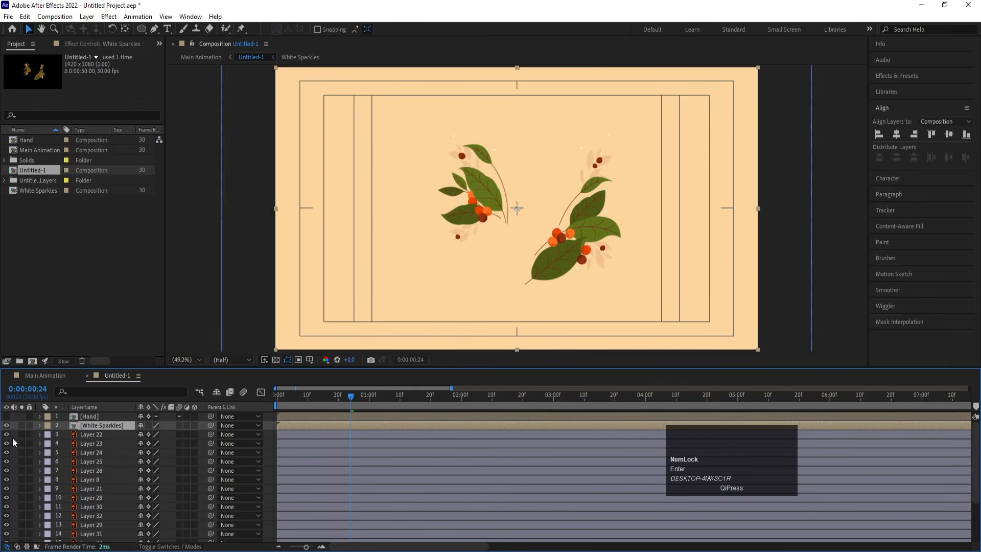
Collapse transformations on White Sparkles and hide it, locking both it and the Hand precomp.
left_click(149, 425)
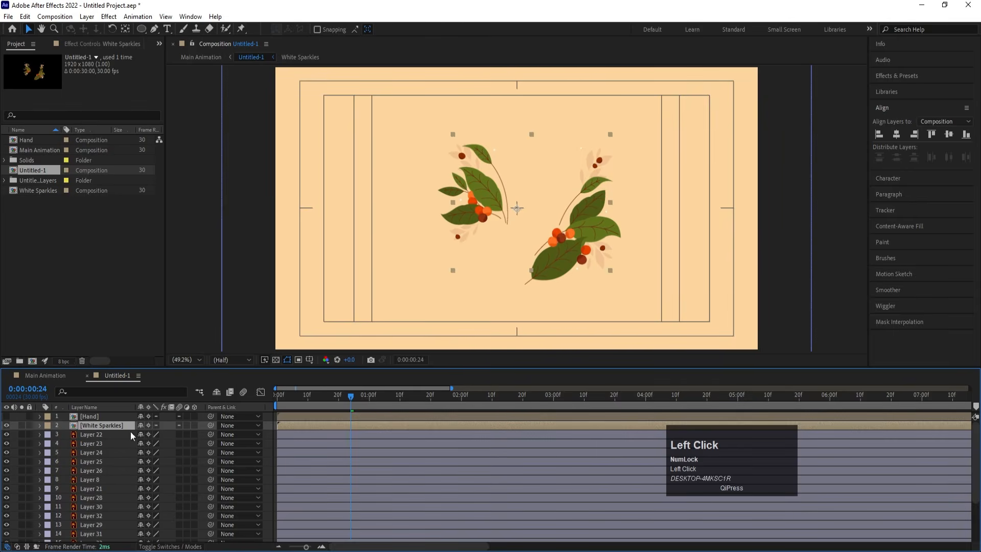
left_click(6, 425)
left_click_drag(28, 425, 30, 415)
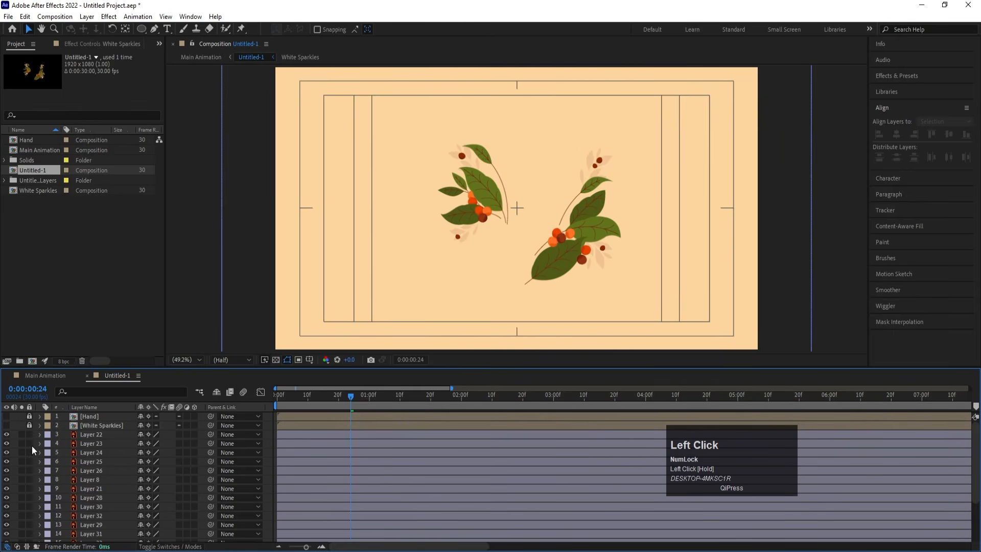
Pre-compose the brown bean layers, Layer 22 through Layer 26, into a new composition named Coffe Beans.
left_click(103, 434)
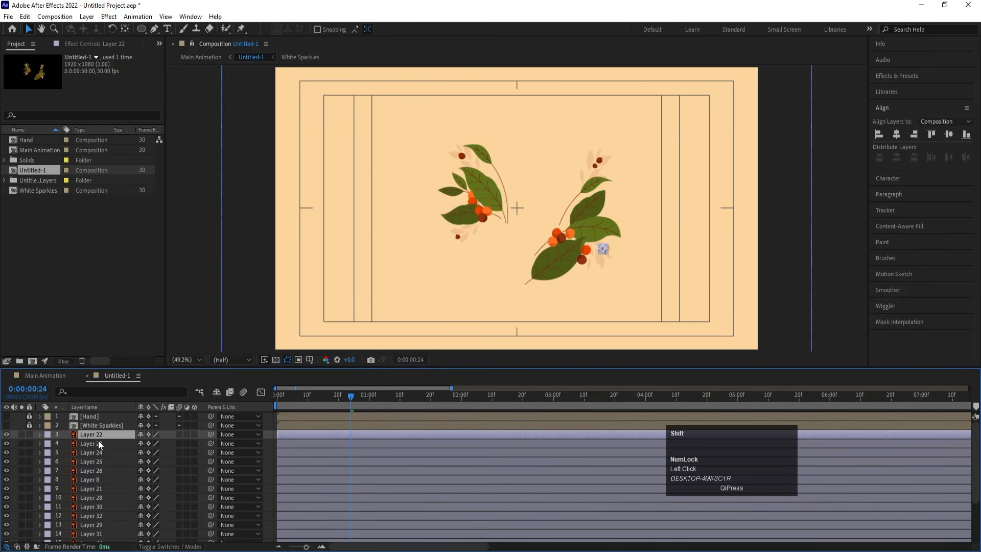
left_click(97, 443, "shift")
left_click(90, 453, "shift")
left_click(88, 461, "shift")
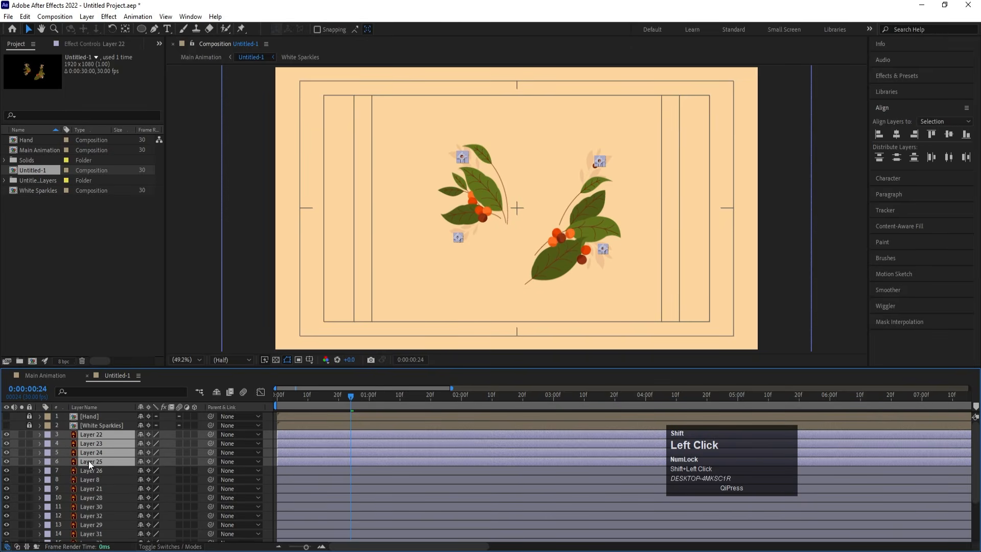
left_click(88, 468, "shift")
left_click(87, 480, "shift")
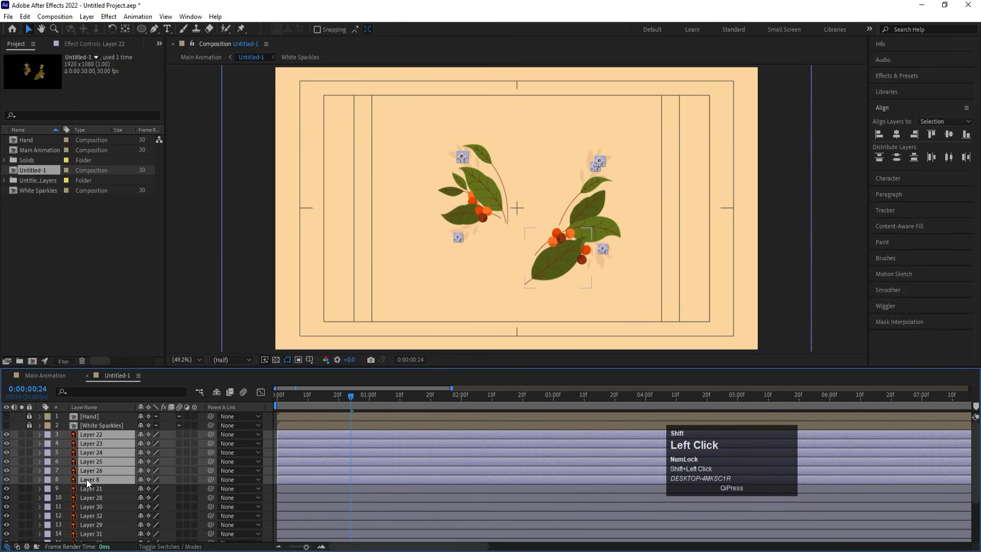
left_click(87, 480, "ctrl")
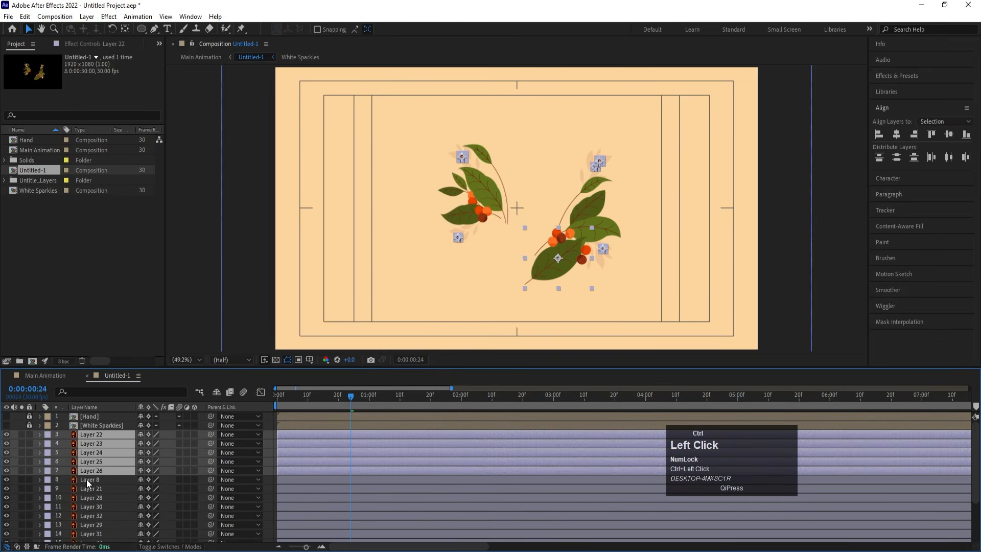
left_click(8, 469)
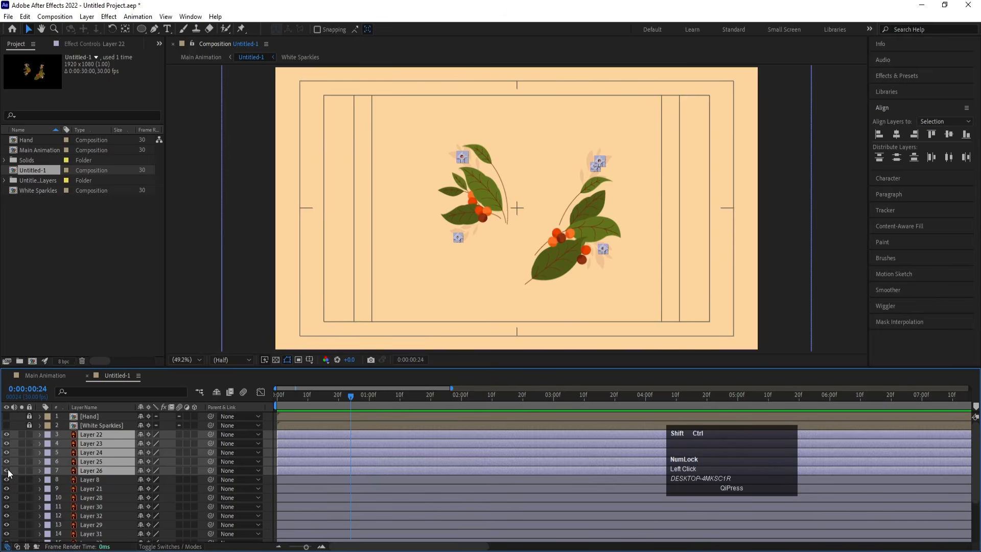
key("ctrl+shift+c")
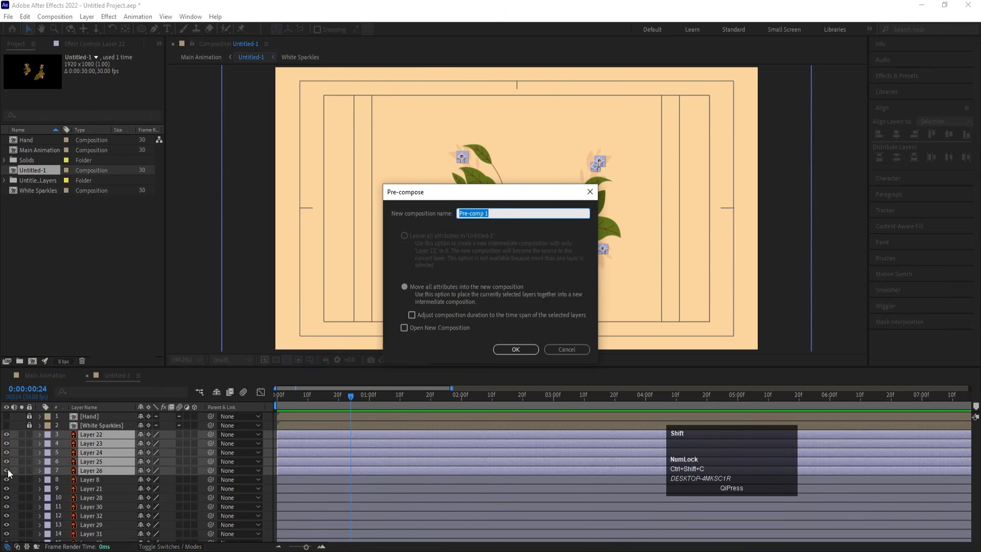
type("Cofee")
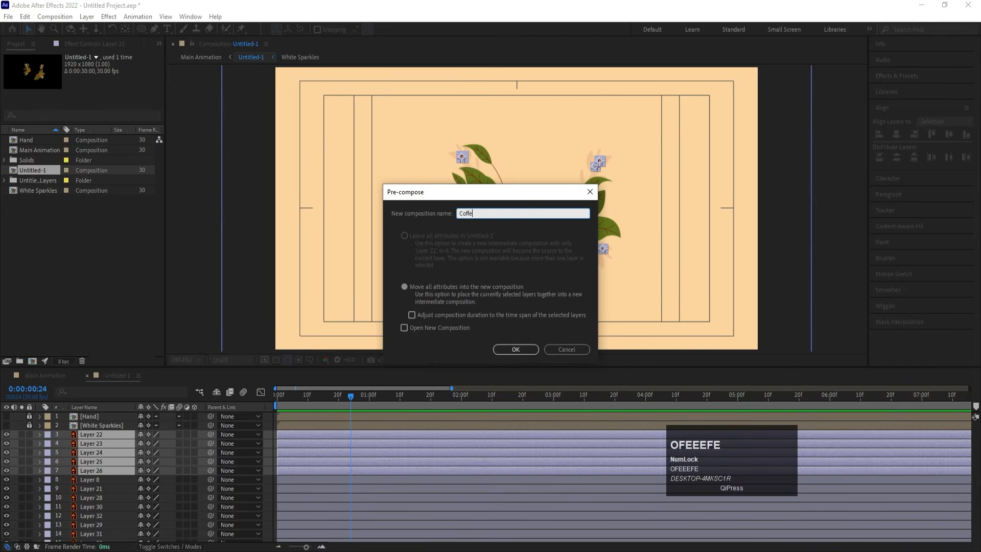
type(" Beans")
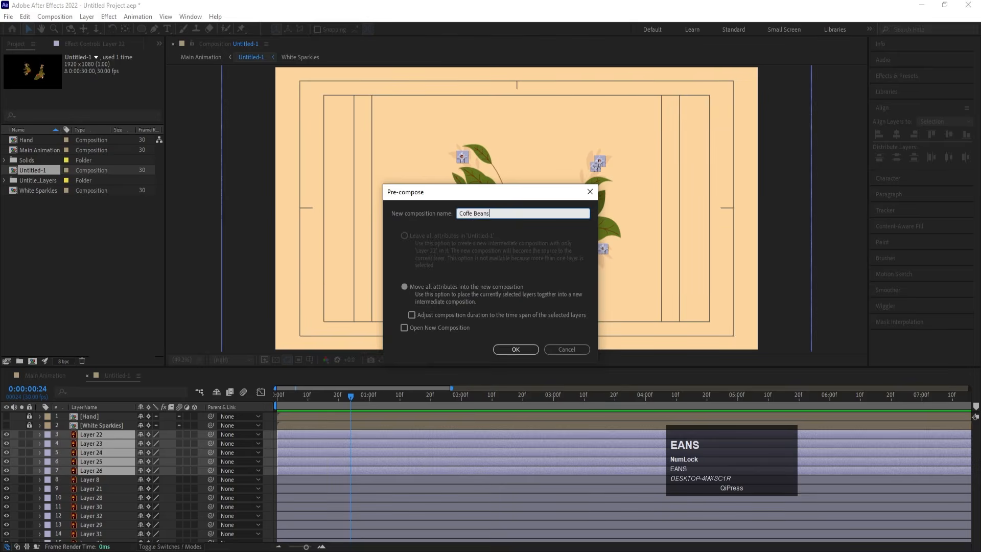
key("Return")
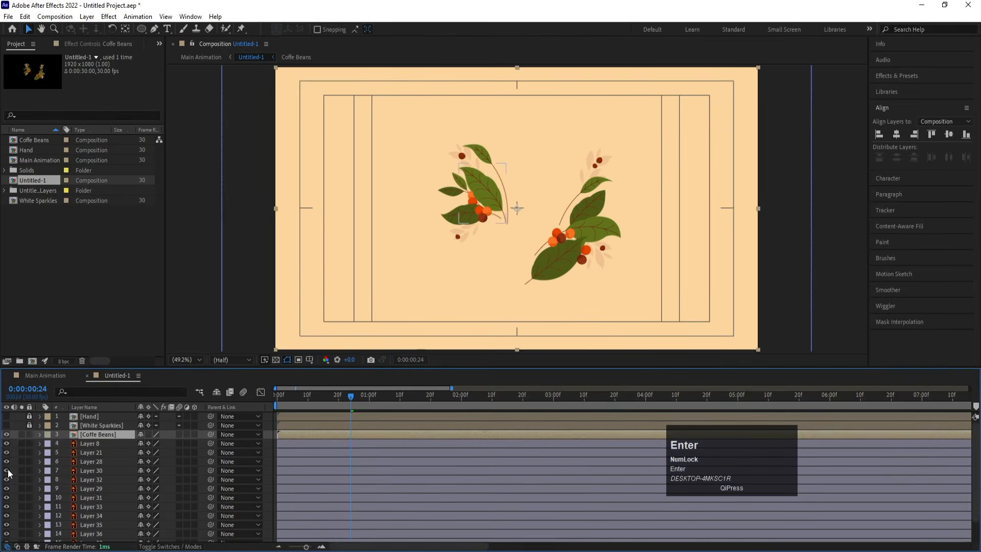
Collapse transformations on the Coffe Beans precomp, then lock and hide it.
left_click(149, 434)
left_click(29, 434)
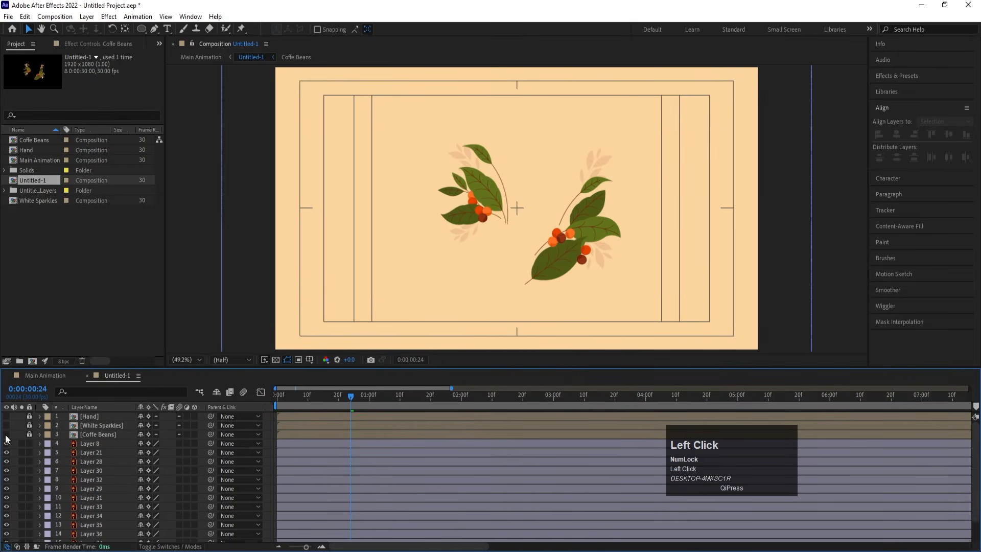
Pre-compose the pale leaf layers, Layer 34 through Layer 37, as Leafs Transperant, then collapse its transformations and hide it.
left_click(449, 160)
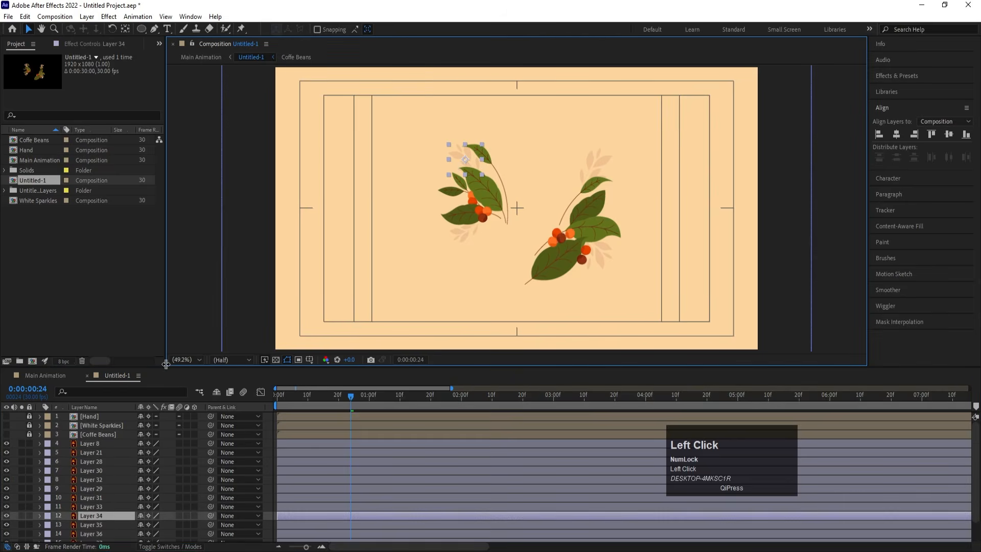
scroll(107, 488, "down", 1)
left_click(92, 519, "shift")
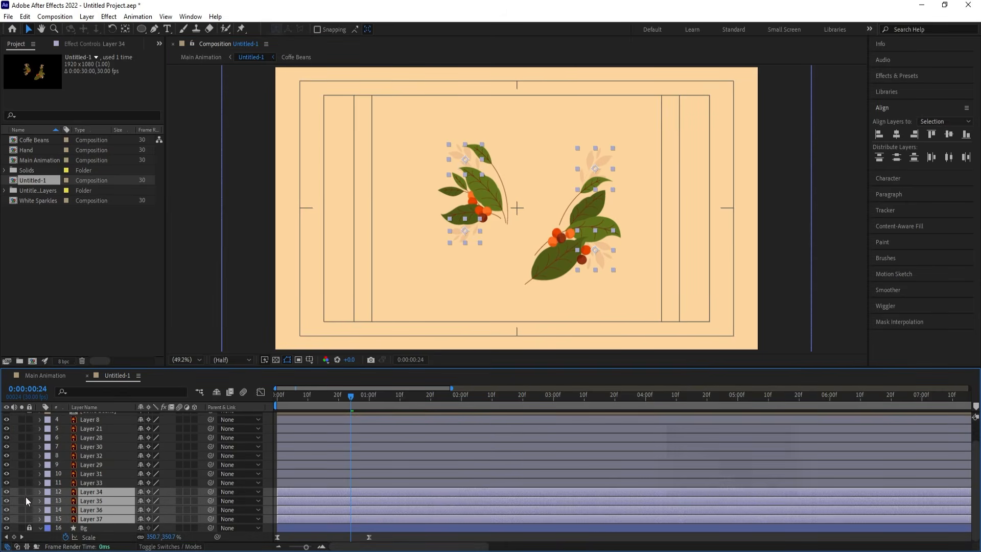
key("ctrl+shift+c")
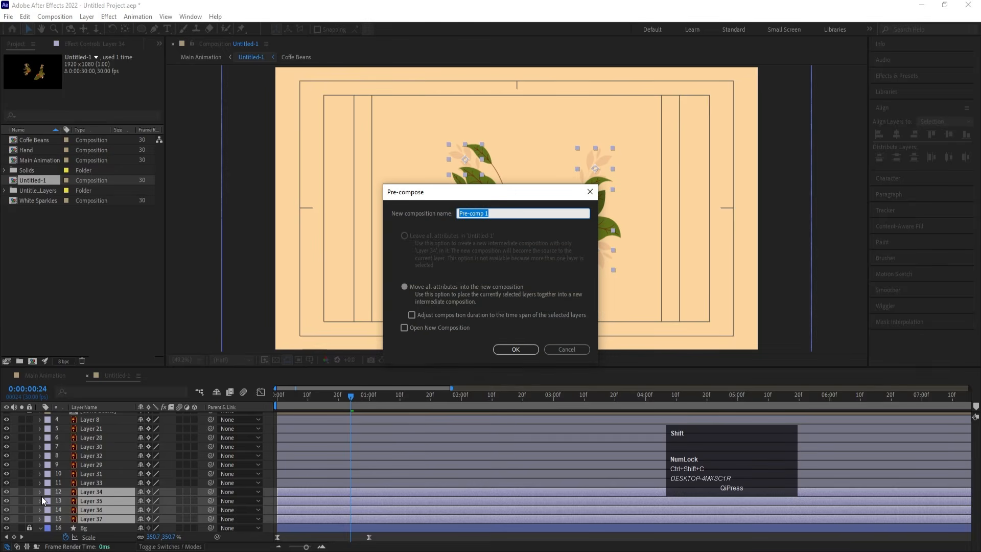
type("Leaf")
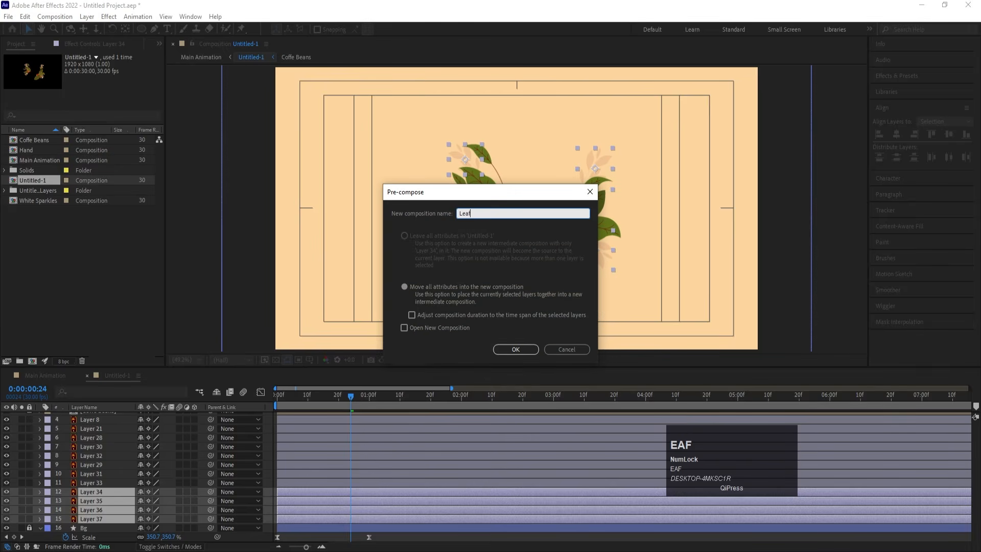
type("s Tr")
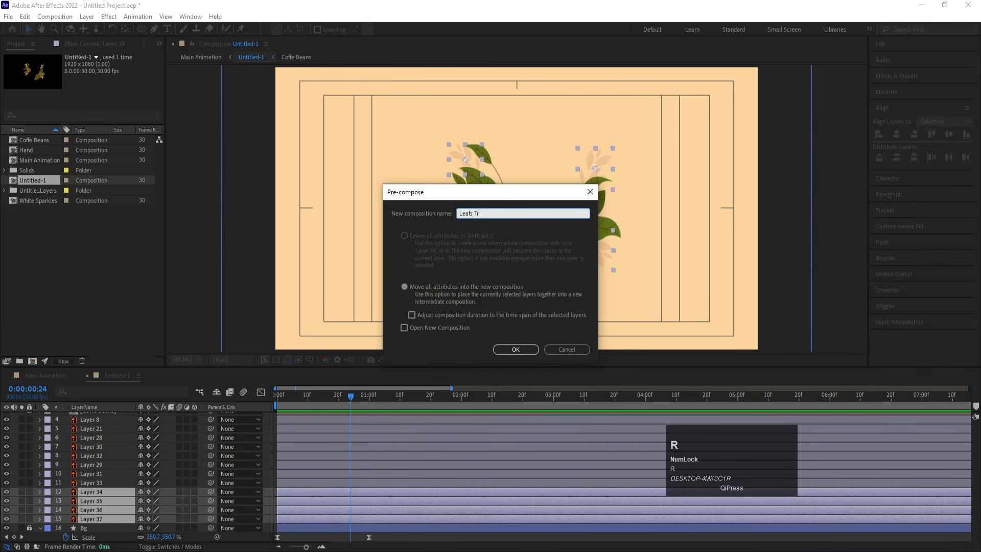
type("ansper")
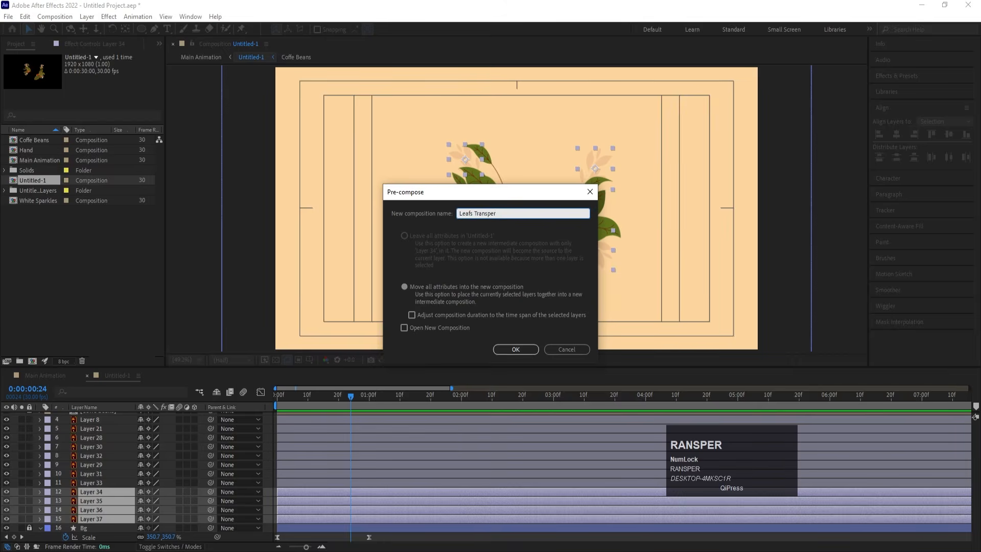
type("ant")
key("Return")
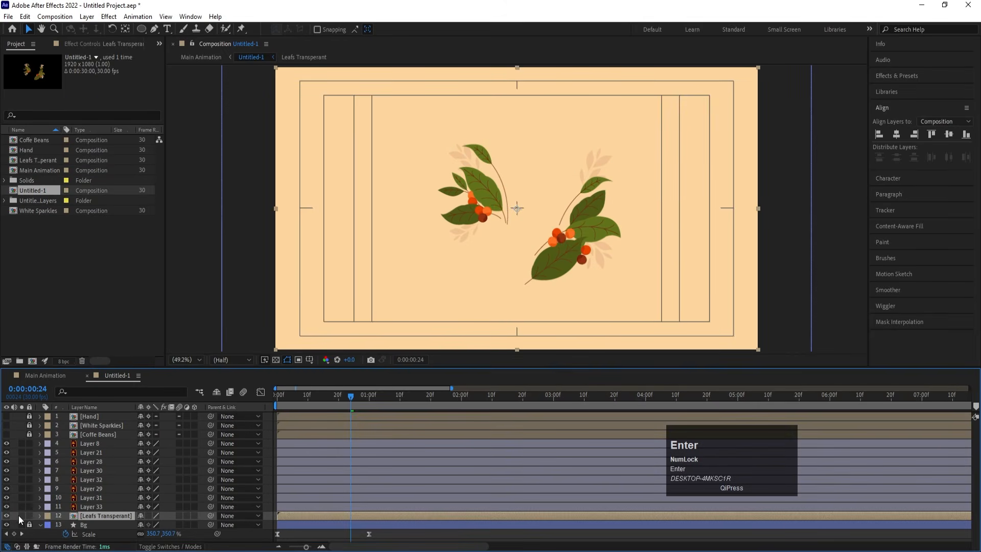
left_click(148, 516)
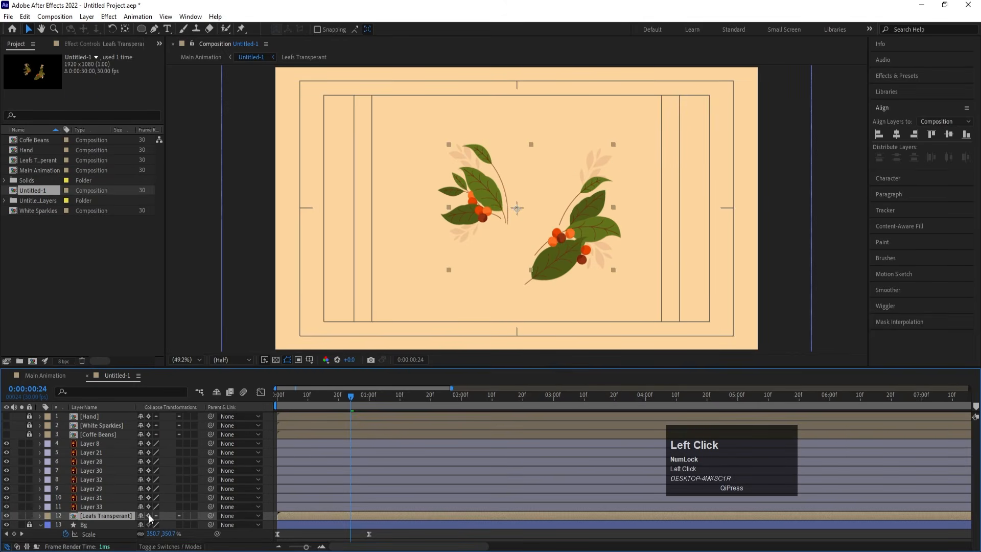
left_click(7, 517)
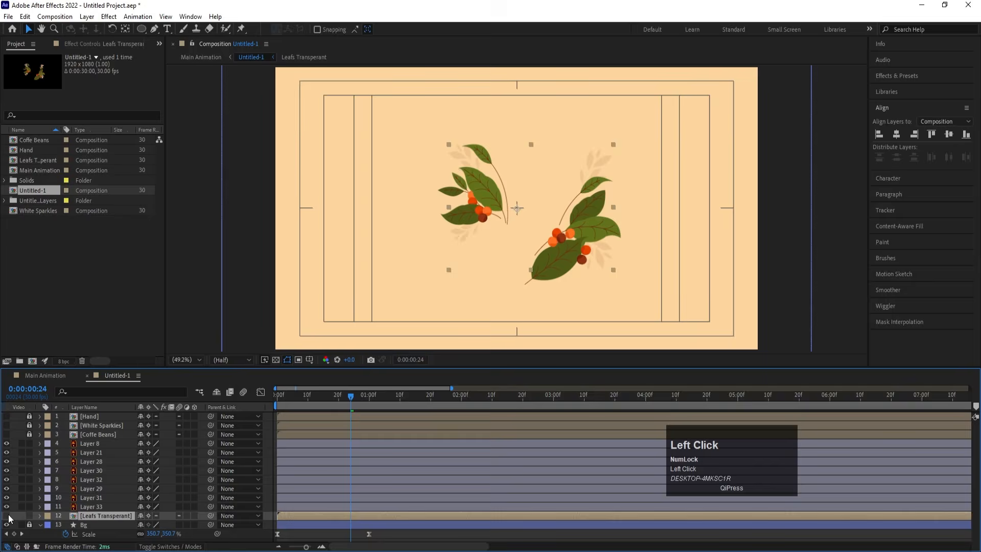
Pre-compose the green leaf and berry layers, Layer 8 through Layer 33, into a new composition named Leaf.
left_click(99, 506)
left_click(102, 444, "shift")
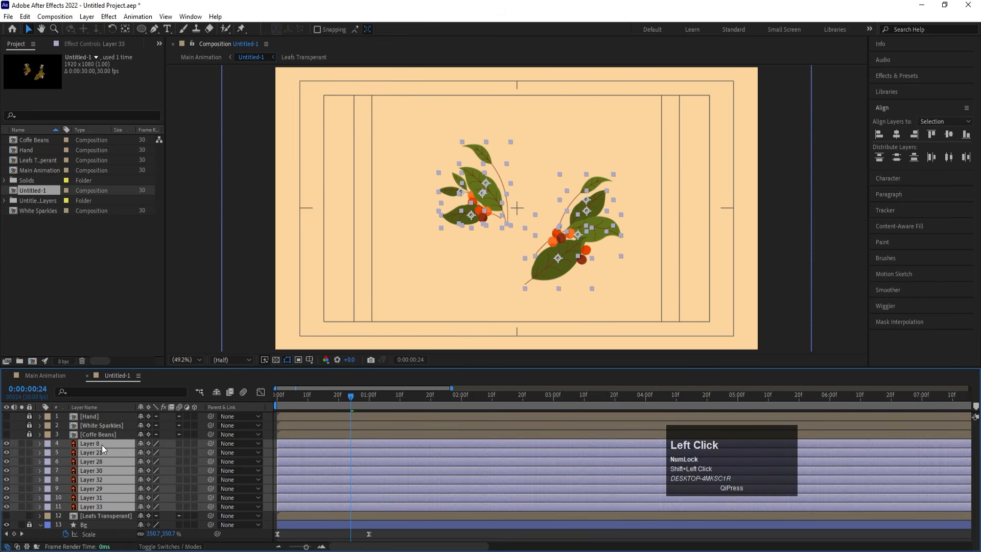
key("ctrl+shift+c")
type("L")
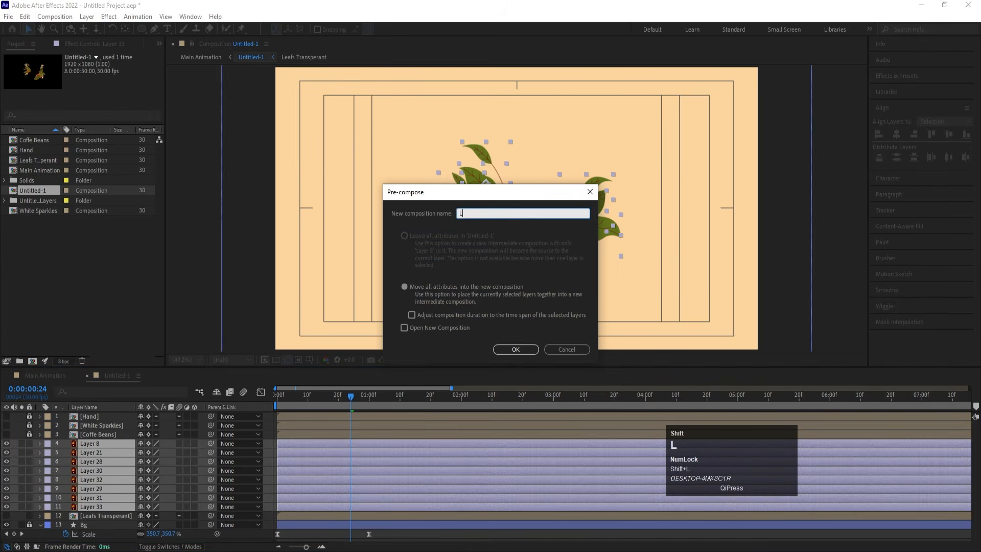
type("eaf")
key("Return")
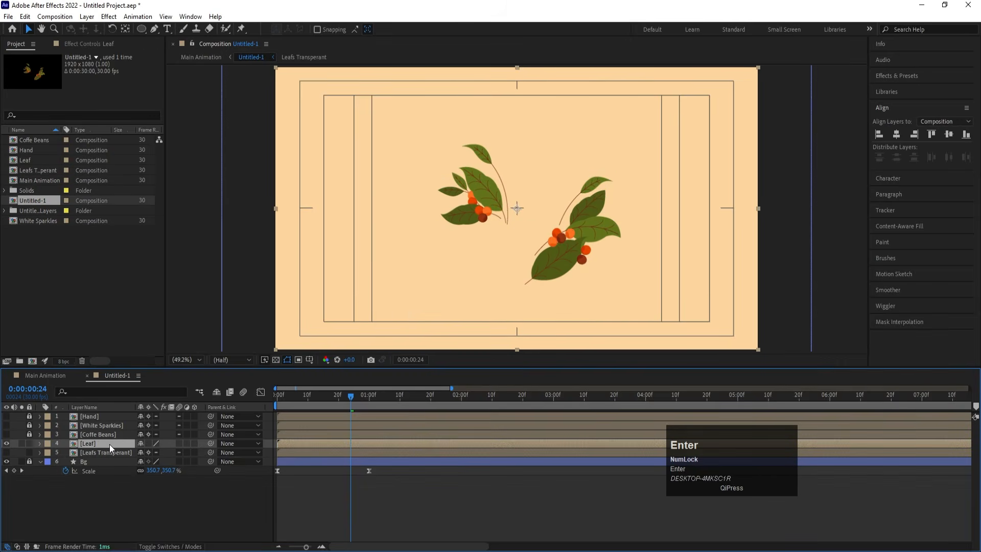
Collapse transformations on the Leaf precomp, lock and hide it, and make Leafs Transperant visible instead.
left_click(147, 445)
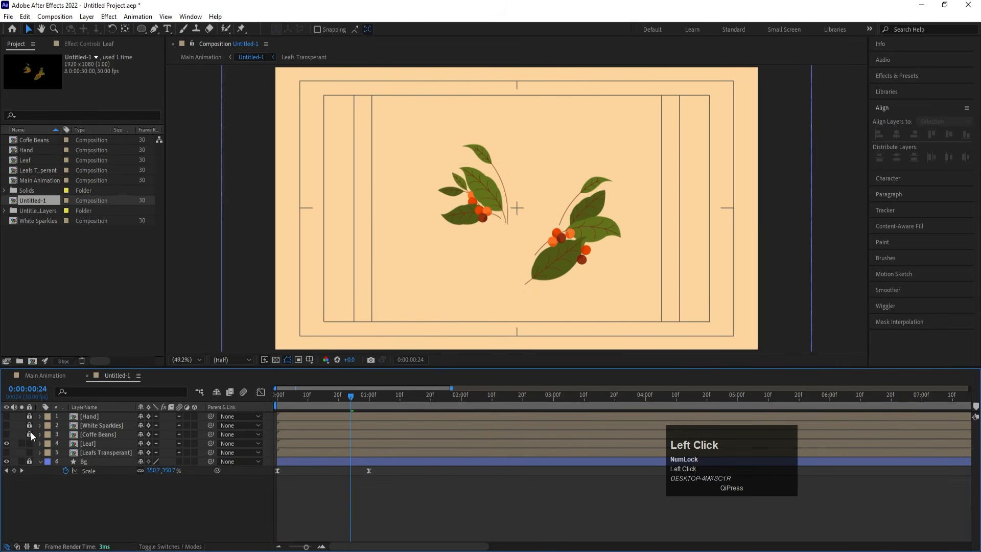
left_click(6, 444)
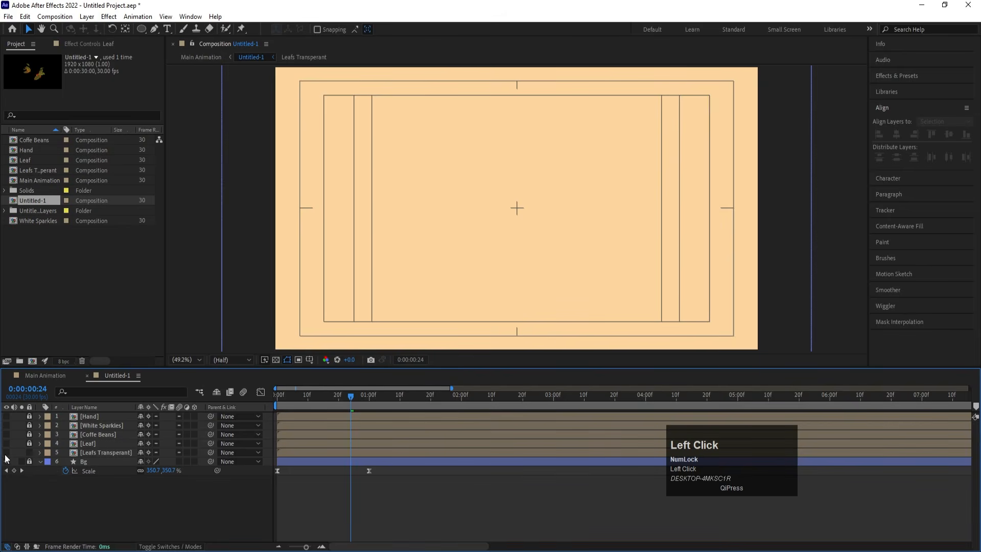
left_click(6, 453)
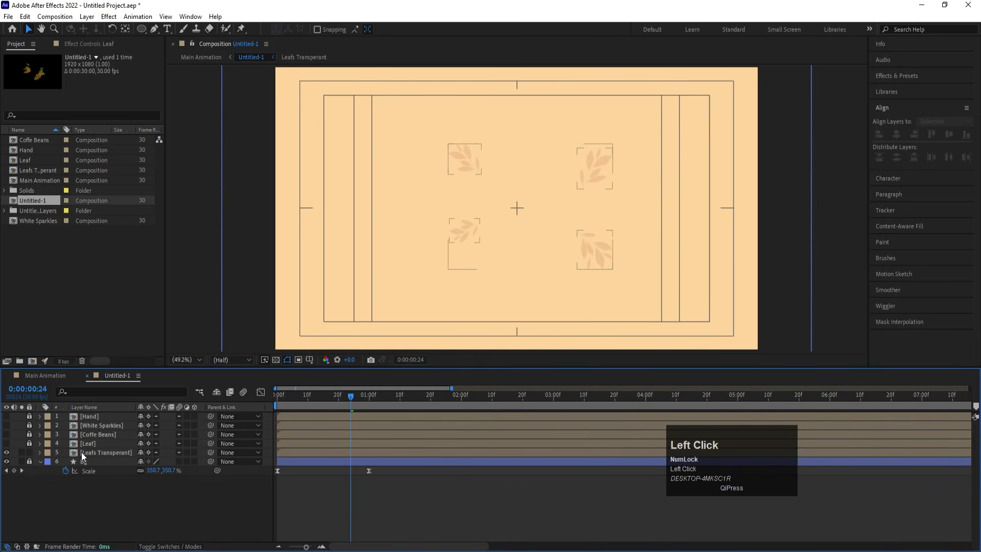
Open the Leafs Transperant composition and move the anchor points of Layer 37 and Layer 34 to their stem bases.
left_click_drag(329, 395, 201, 408)
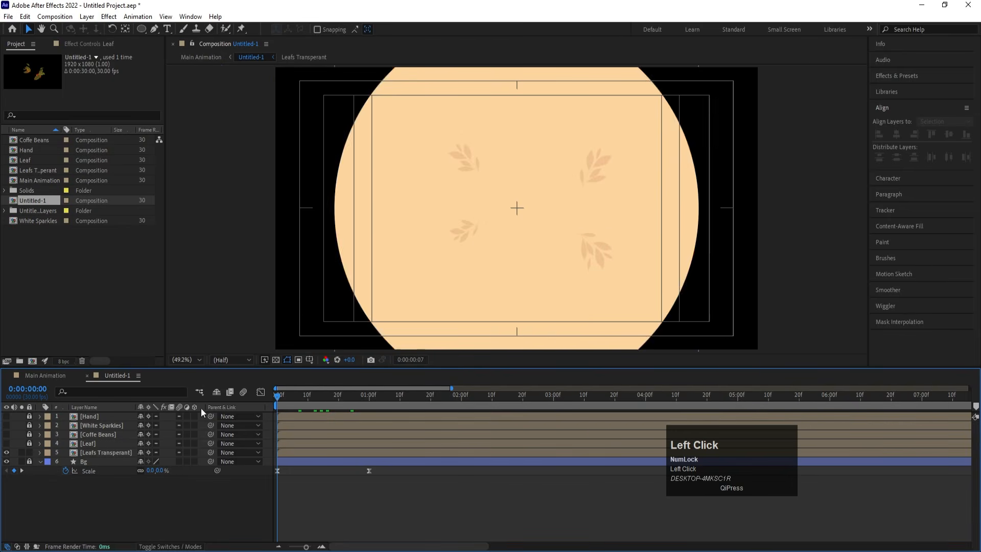
double_click(90, 455)
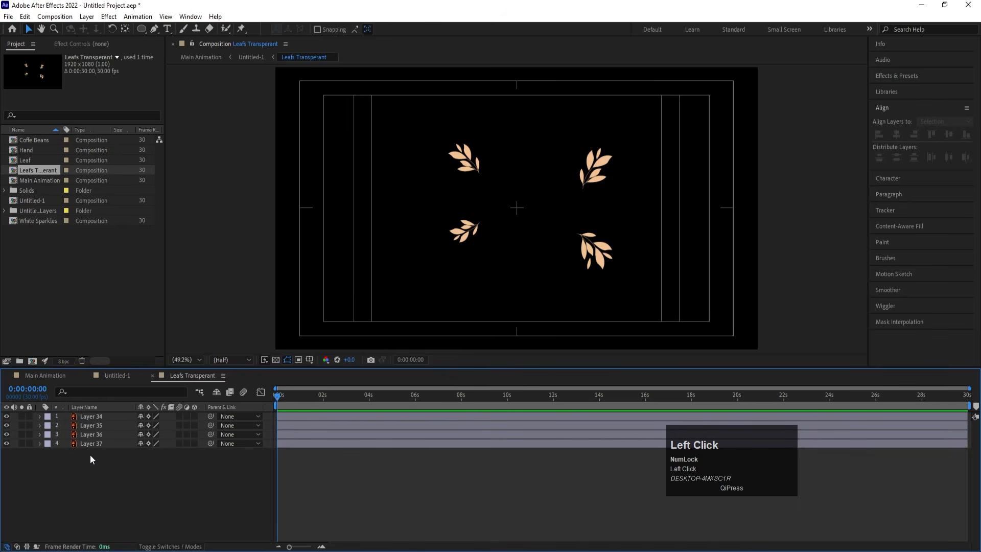
left_click(474, 238)
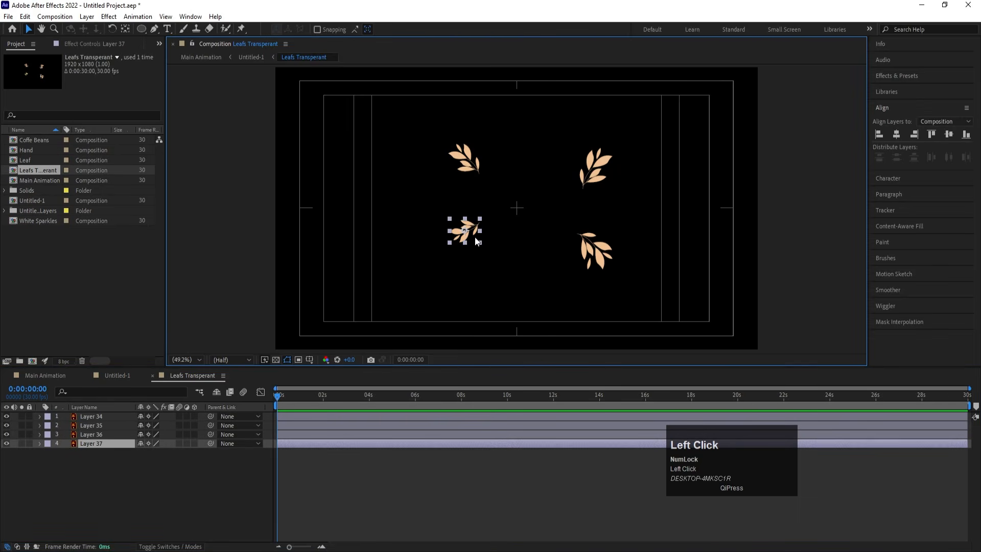
key("y")
scroll(463, 234, "up", 2, "alt")
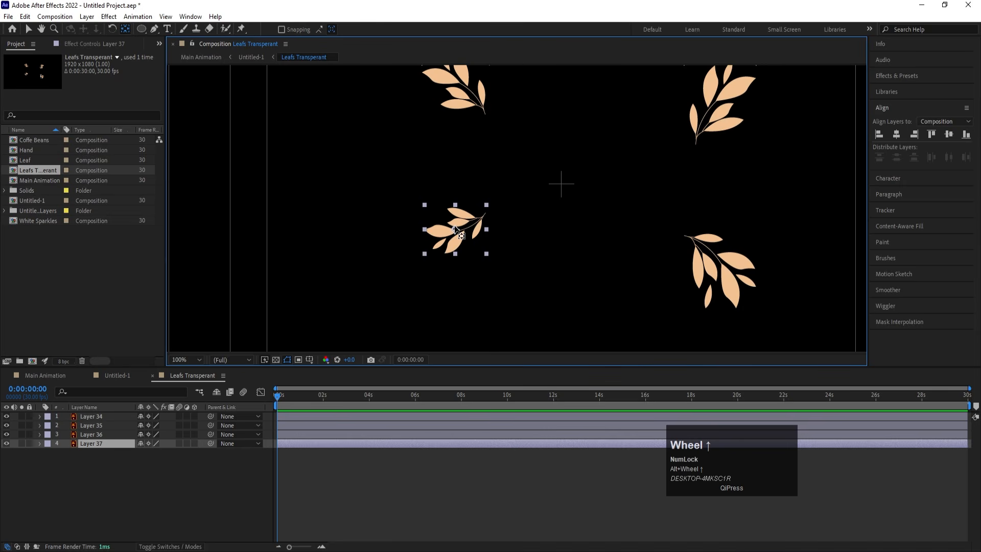
left_click_drag(457, 234, 483, 215)
left_click(484, 109)
left_click_drag(486, 109, 445, 219)
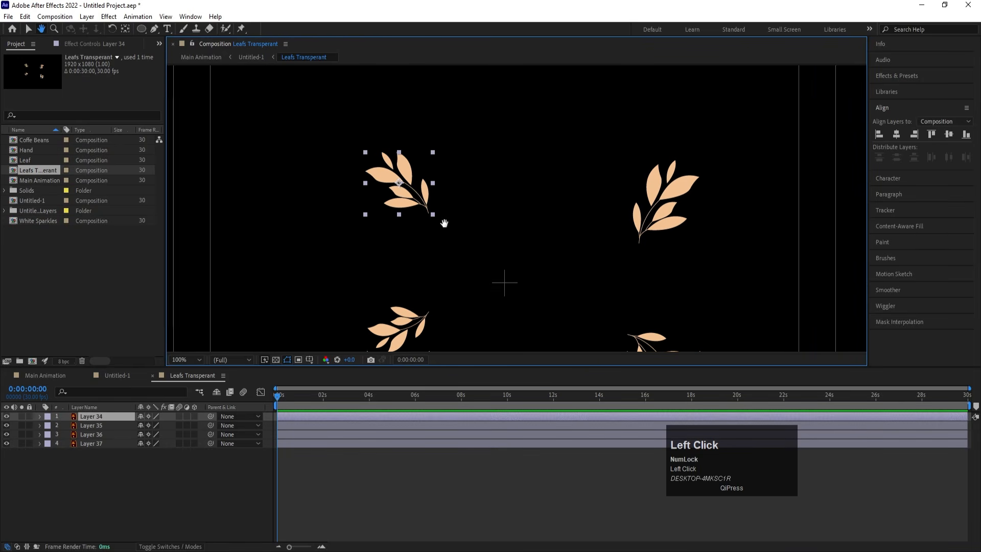
left_click_drag(411, 177, 429, 204)
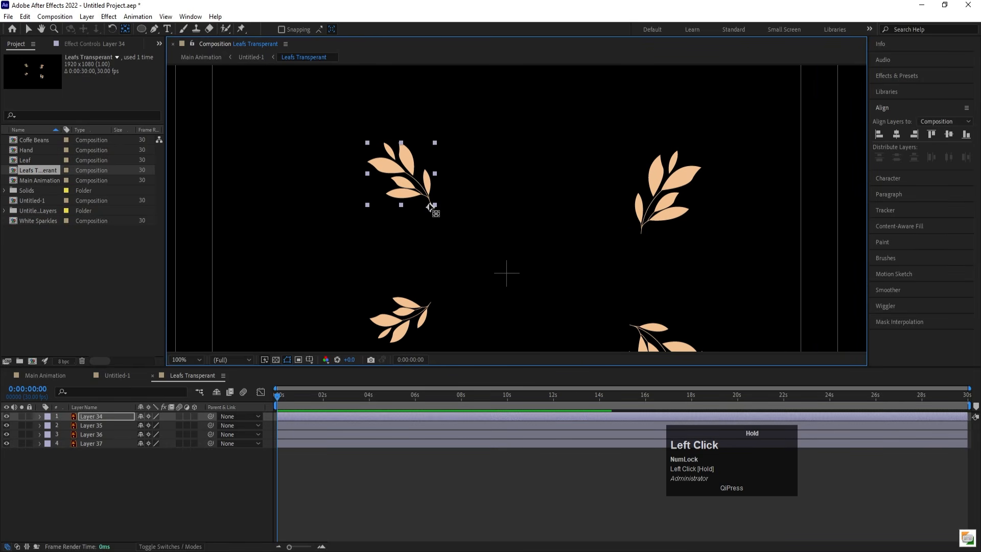
Move the anchor points of the two right-hand sprigs, Layer 35 and Layer 36, to their stem bases.
left_click(642, 206)
left_click_drag(666, 193, 645, 170)
left_click(659, 279)
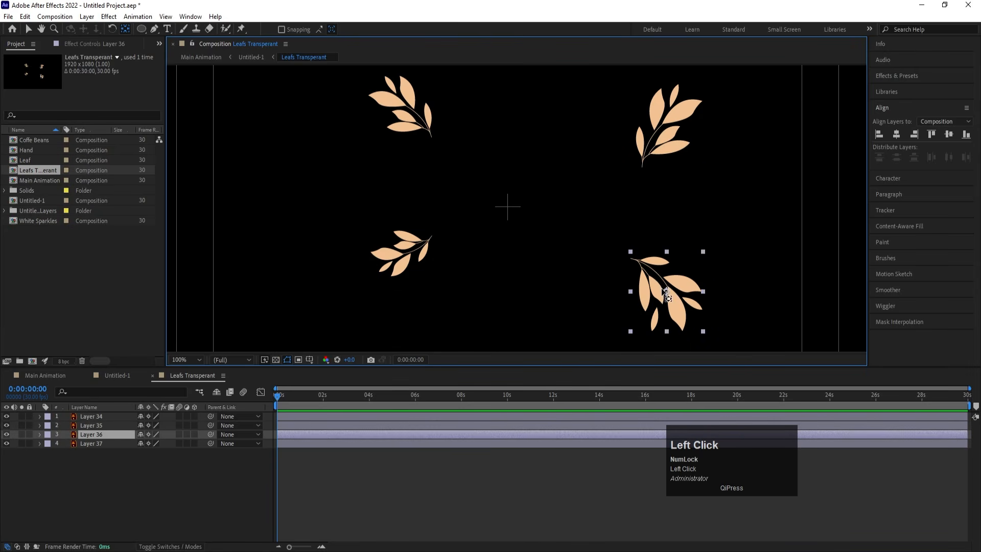
left_click_drag(667, 292, 631, 258)
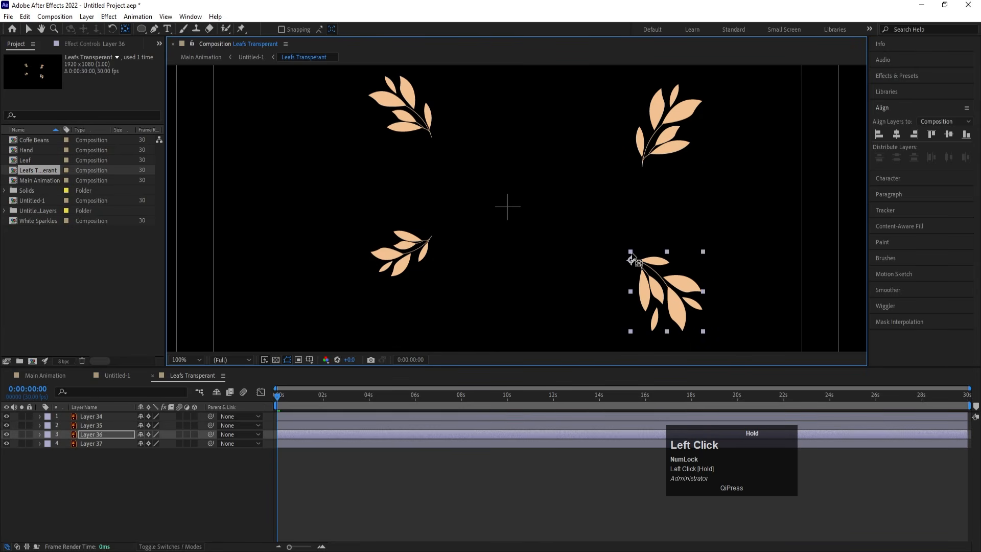
Rotate Layer 37 to 15.9° about its stem base and set a Rotation keyframe at 0:00:00:00.
left_click(582, 291)
left_click(380, 269)
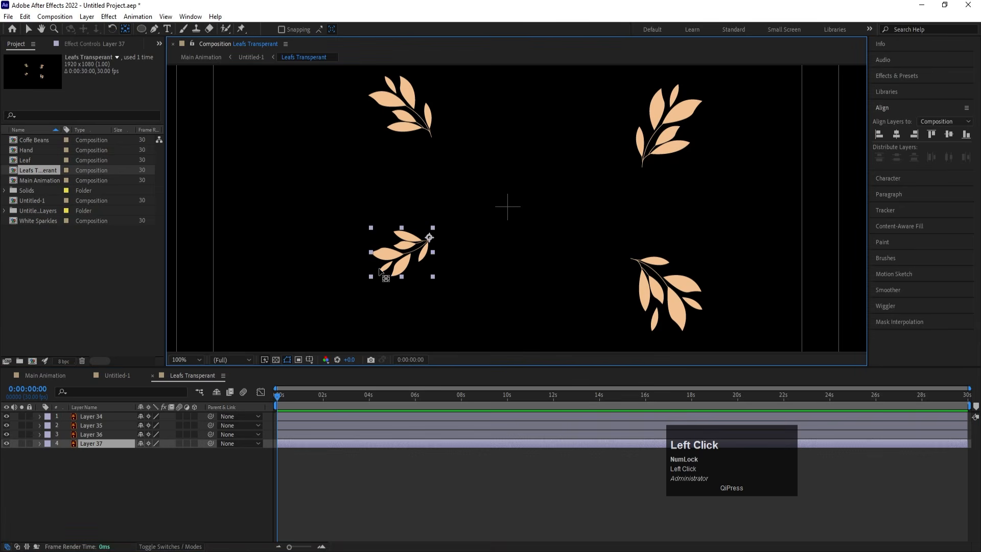
key("r")
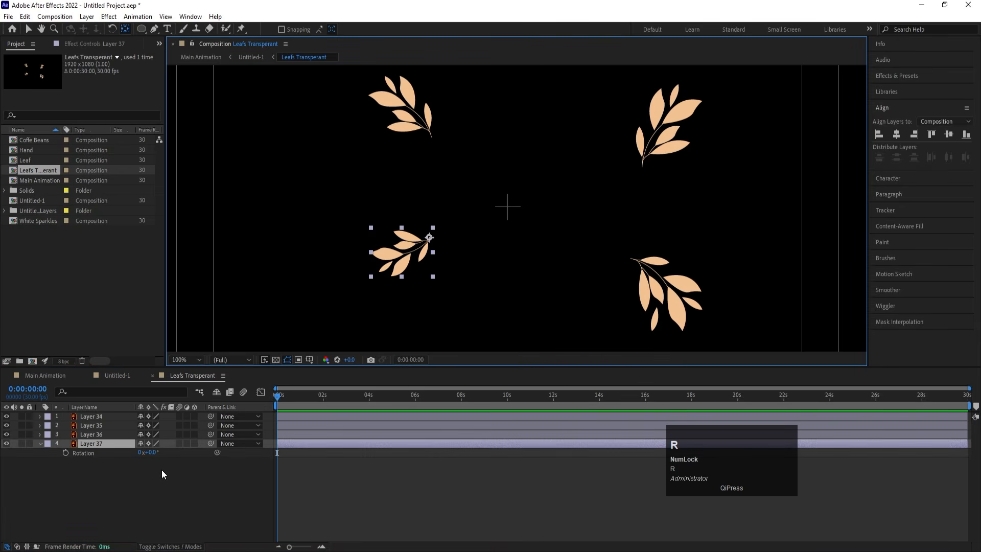
key("equal")
key("equal")
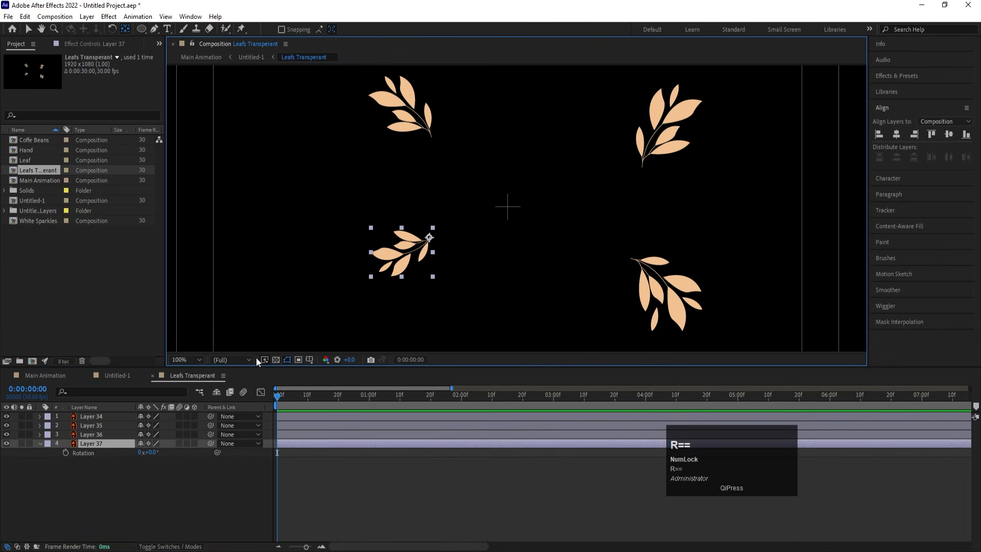
key("w")
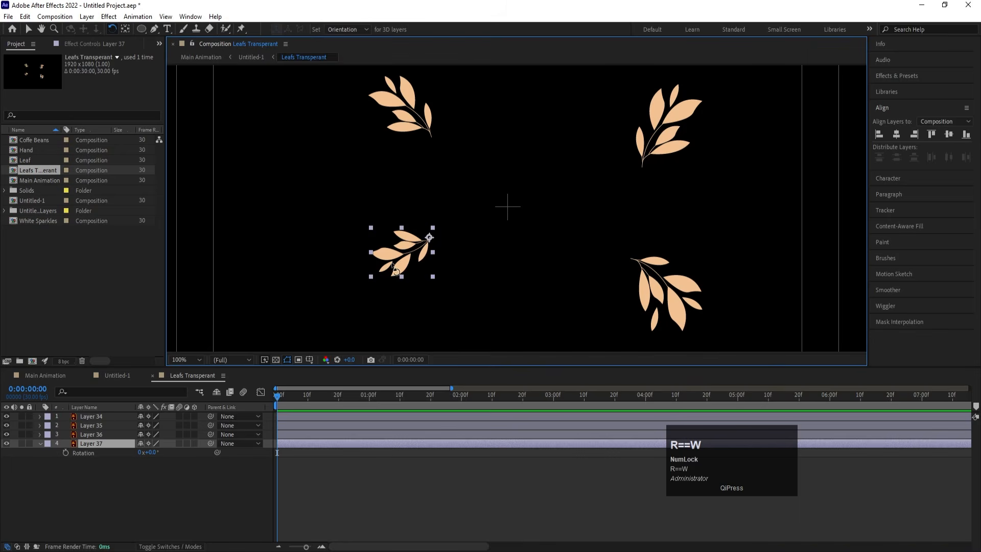
left_click_drag(396, 270, 388, 261)
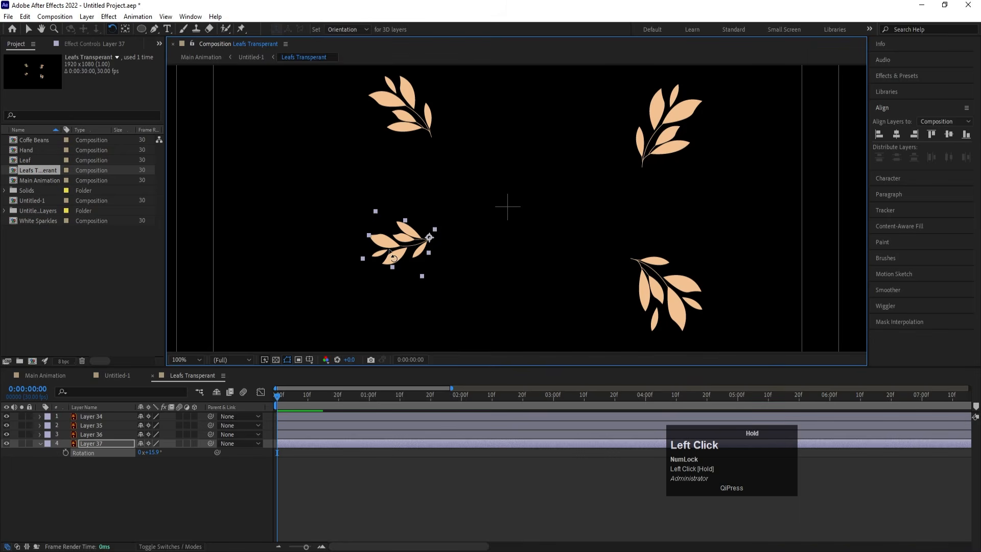
left_click(66, 452)
Add back-and-forth Rotation keyframes to Layer 37 roughly every second from 0:00:00:29 to 0:00:04:21, ending at -9.2°.
key("space")
key("space")
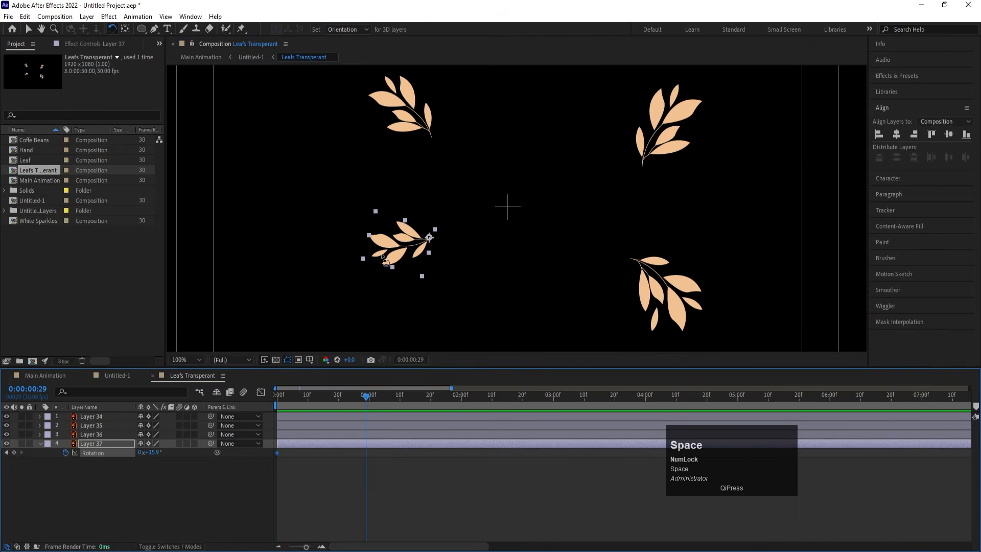
left_click_drag(380, 247, 378, 286)
key("space")
key("space")
key("space")
key("space")
key("space")
Copy Layer 37's first Rotation keyframe to 0:00:05:21 so the swing ends at its starting angle.
key("space")
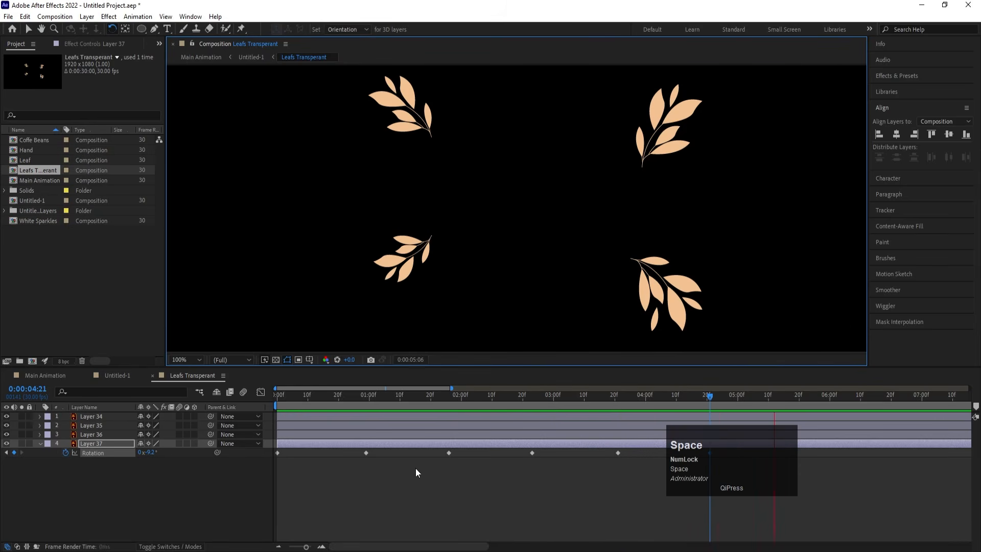
key("space")
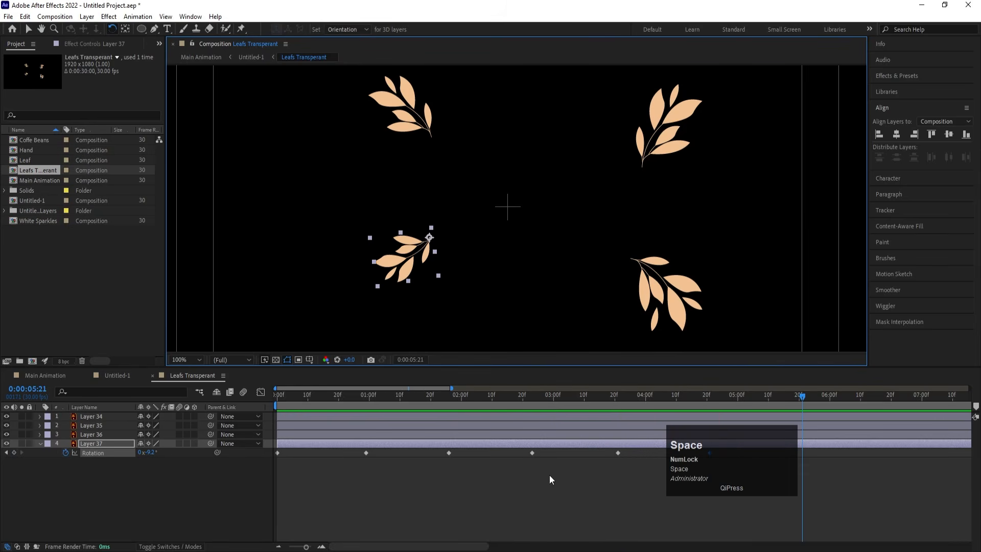
left_click(277, 453)
key("ctrl+c")
key("ctrl+v")
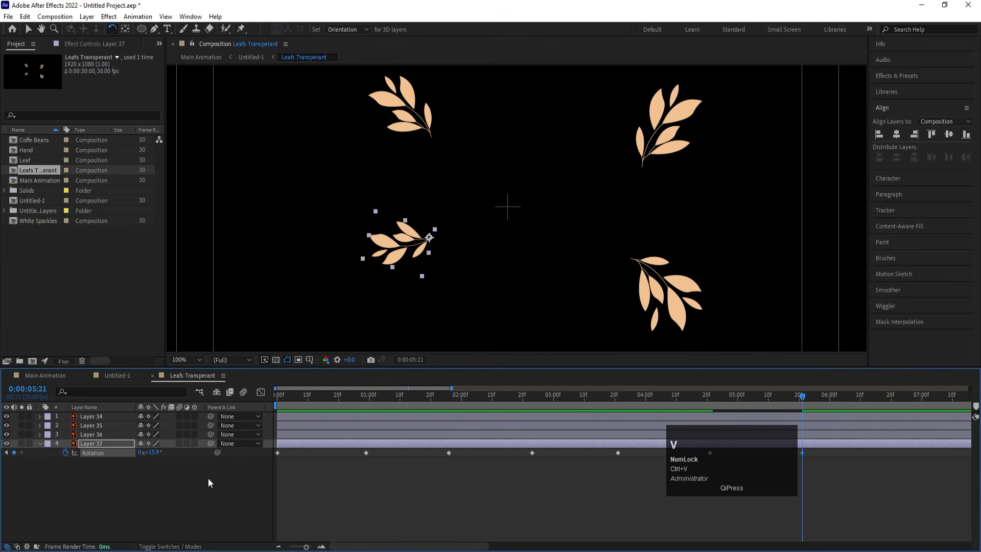
Apply Easy Ease to all of Layer 37's Rotation keyframes.
left_click(143, 483)
left_click(106, 453)
key("F9")
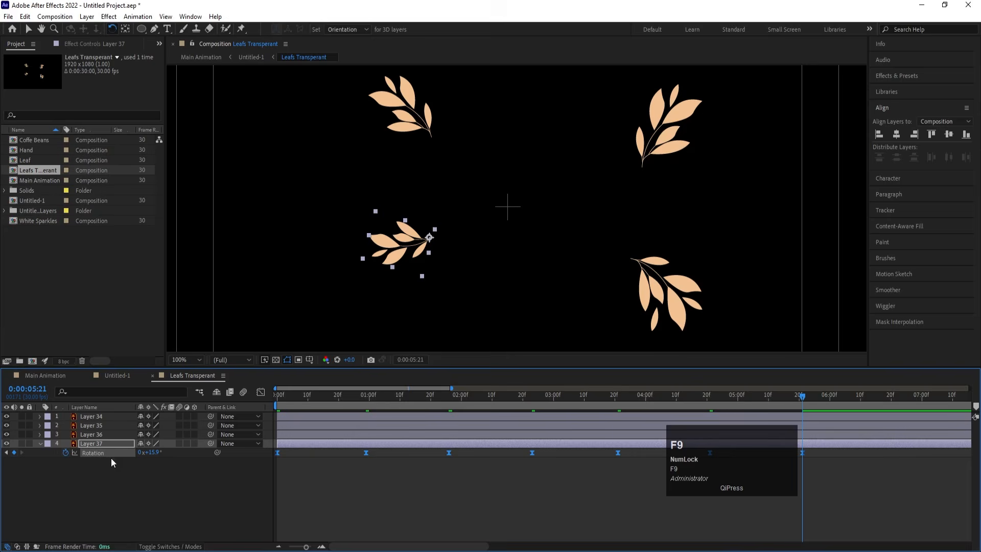
Add a loopOut() expression to Layer 37's Rotation property.
left_click(106, 497)
left_click(66, 453, "alt")
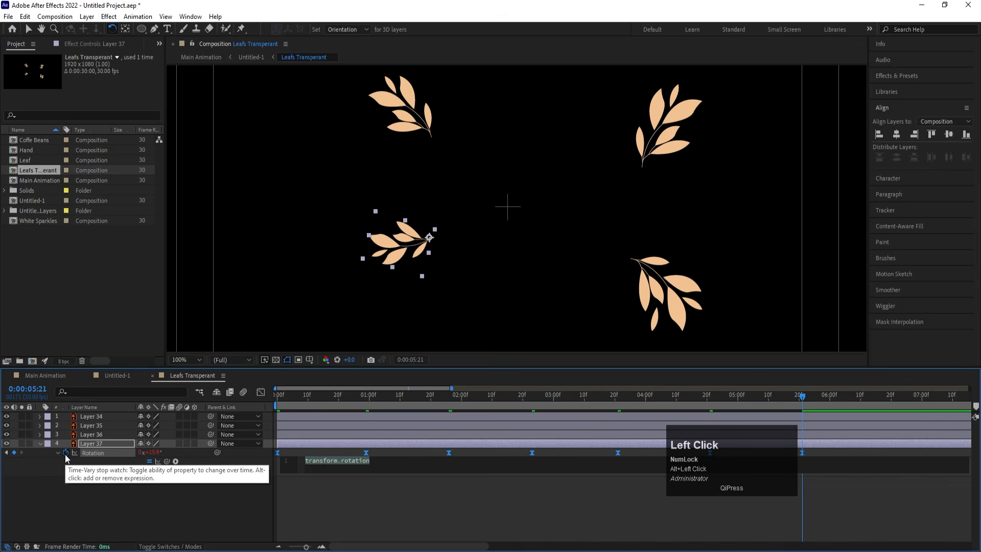
type("loo")
key("Down")
key("Down")
key("Down")
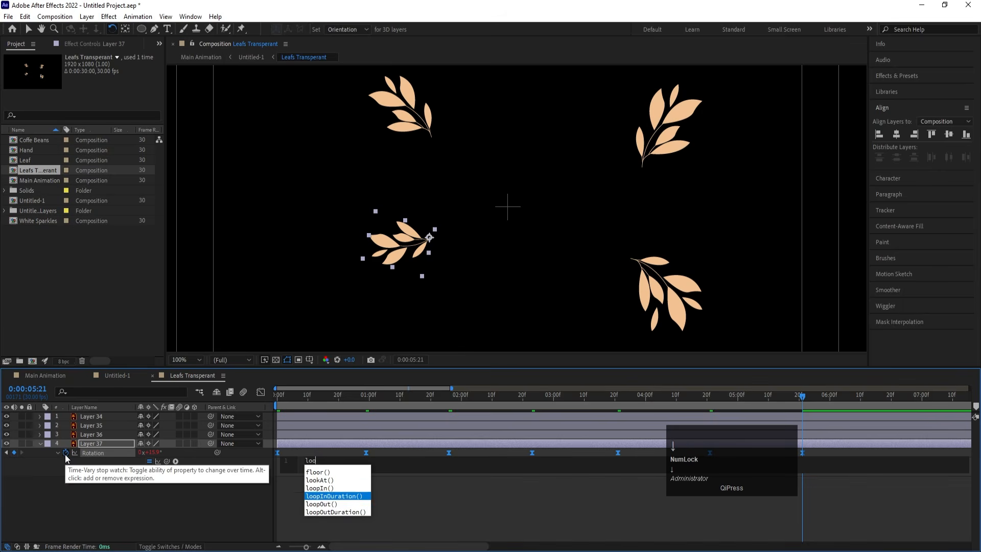
key("Return")
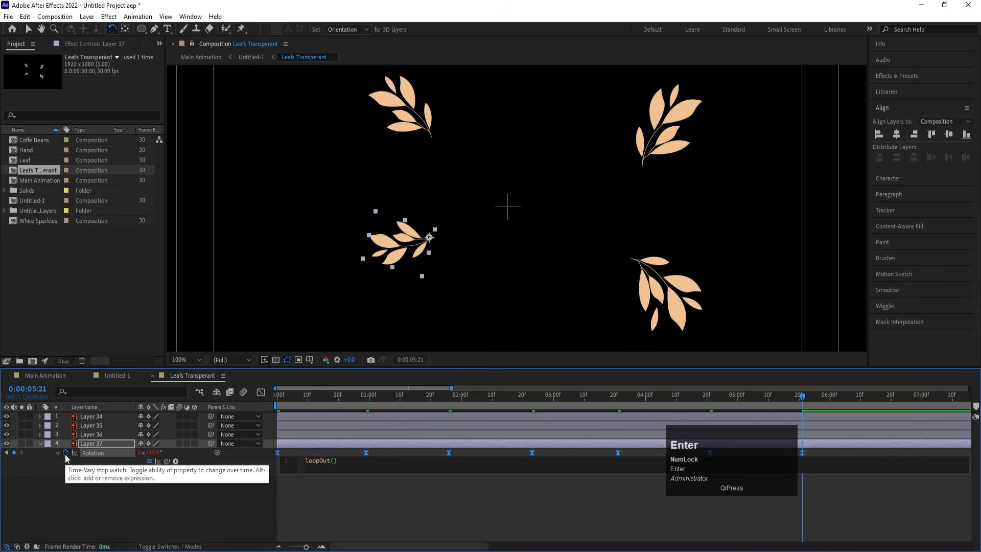
left_click(348, 498)
left_click(305, 462)
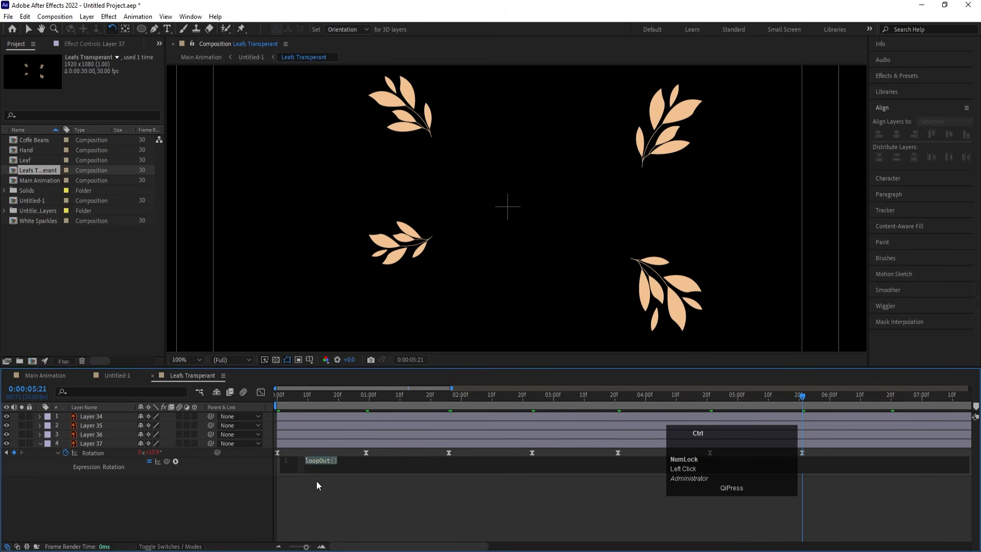
left_click(311, 445)
left_click(299, 418)
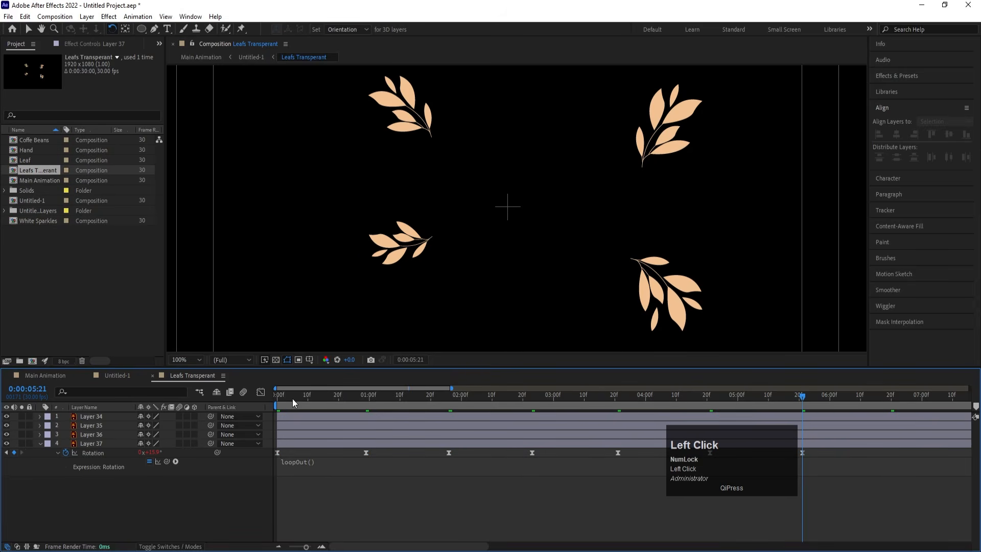
Copy Layer 37's Rotation animation with its loop expression onto Layers 34, 35 and 36 at 0:00:00:00 and preview the sway.
left_click_drag(292, 399, 275, 400)
left_click(97, 452)
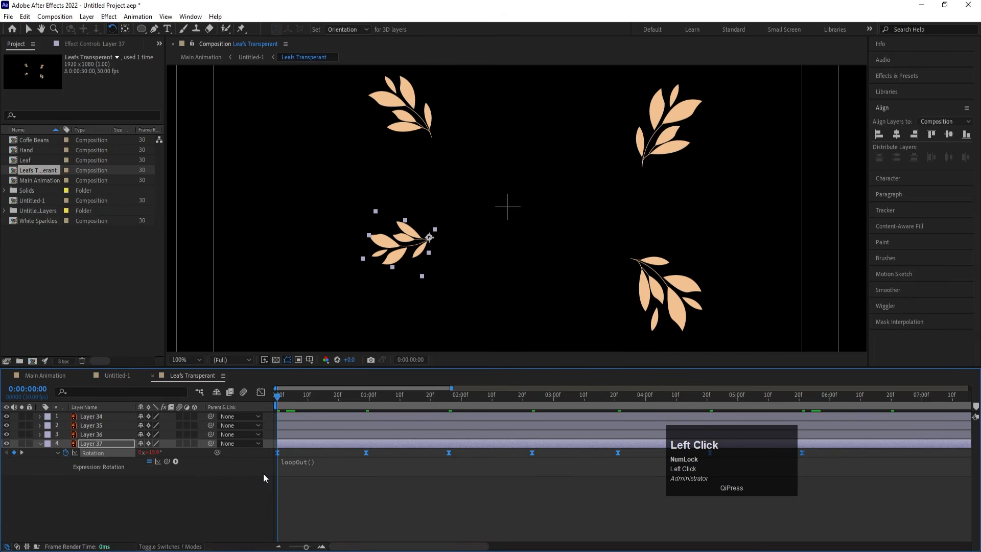
left_click(130, 522)
left_click(103, 453)
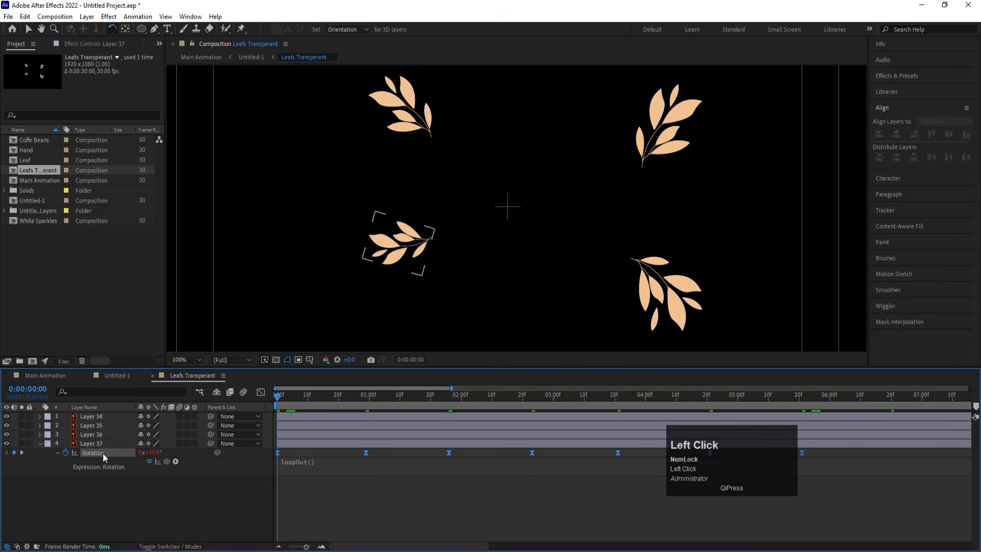
left_click(100, 436)
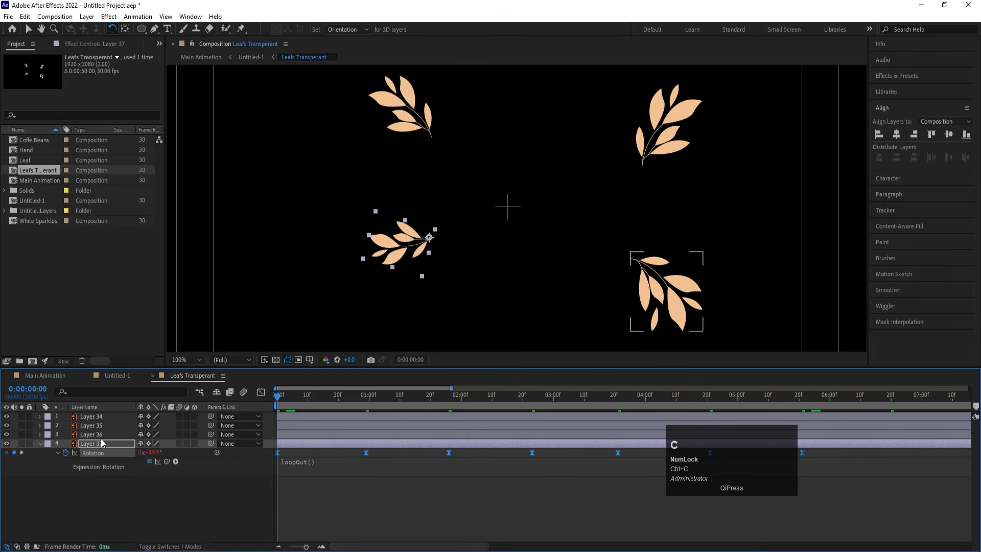
left_click(99, 415, "shift")
key("ctrl+v")
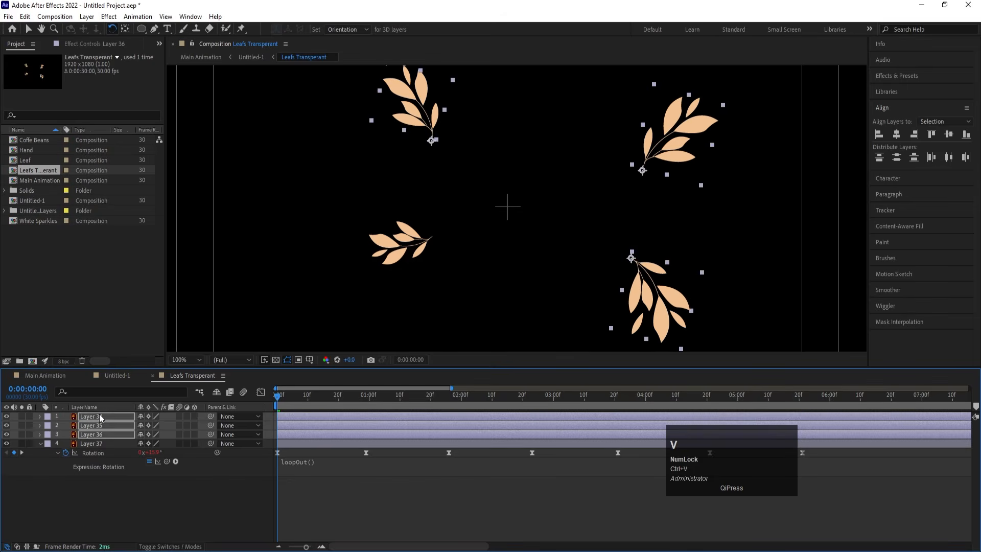
left_click(134, 471)
key("space")
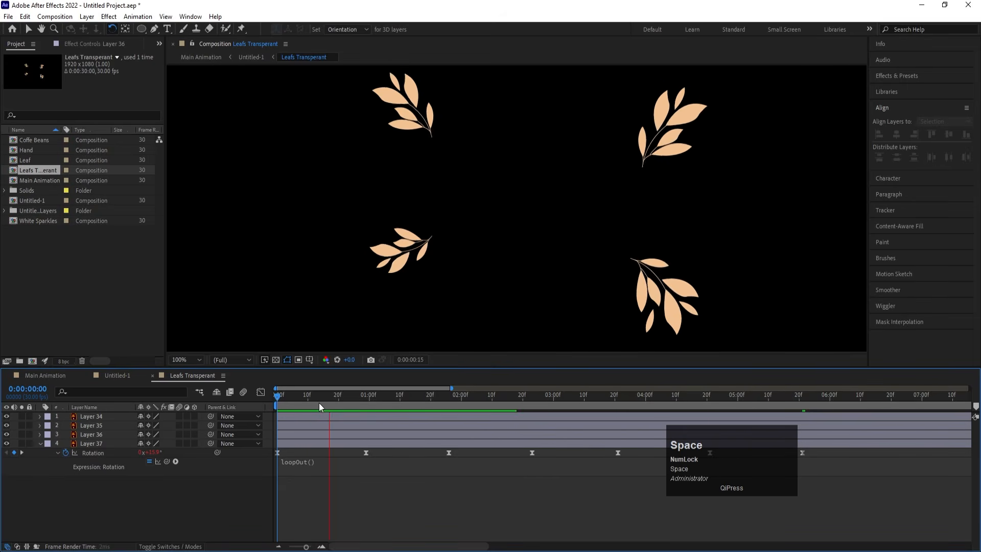
key("space")
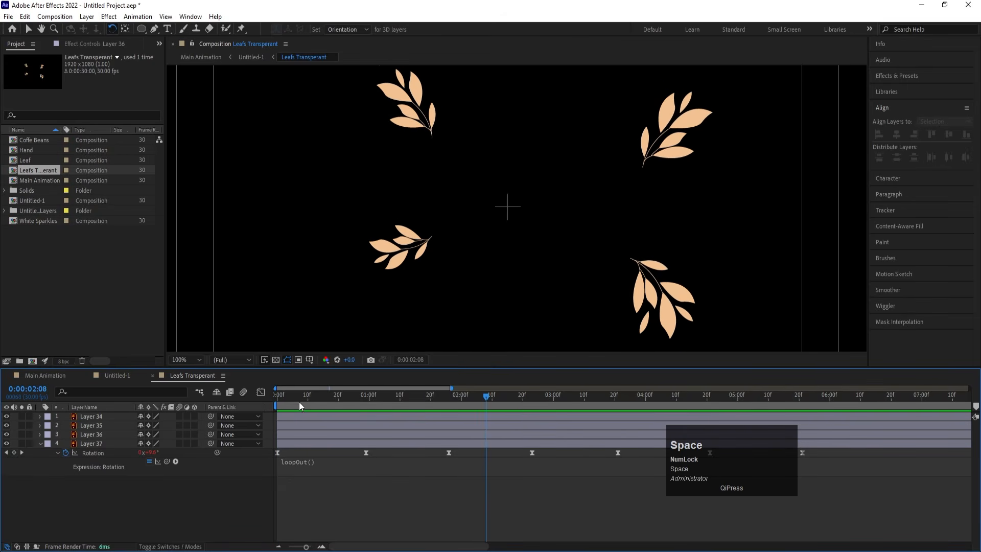
Keyframe the Scale of Layers 34 to 37 from 0% at 0:00:00:00 to 100% at 0:00:01:00.
left_click(91, 444)
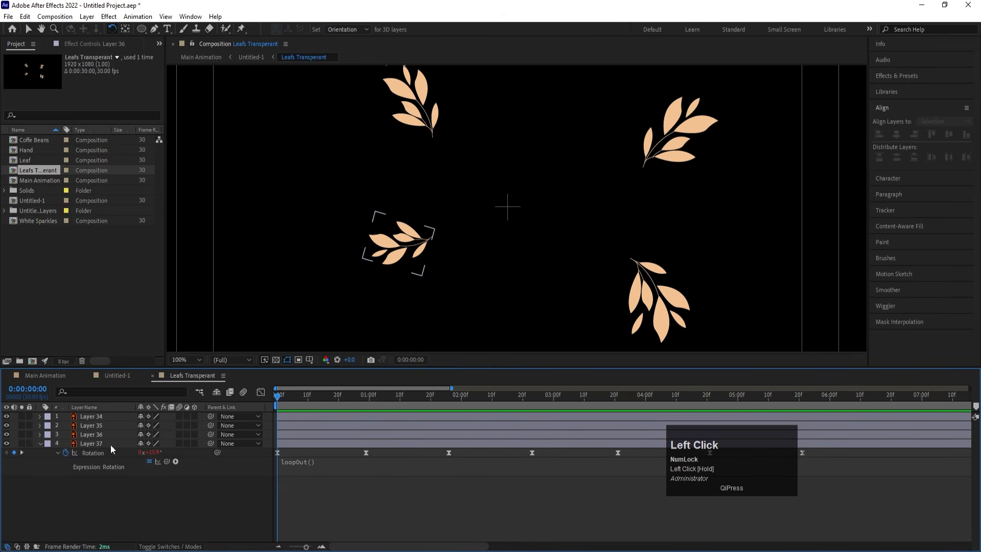
left_click(89, 418, "shift")
key("s")
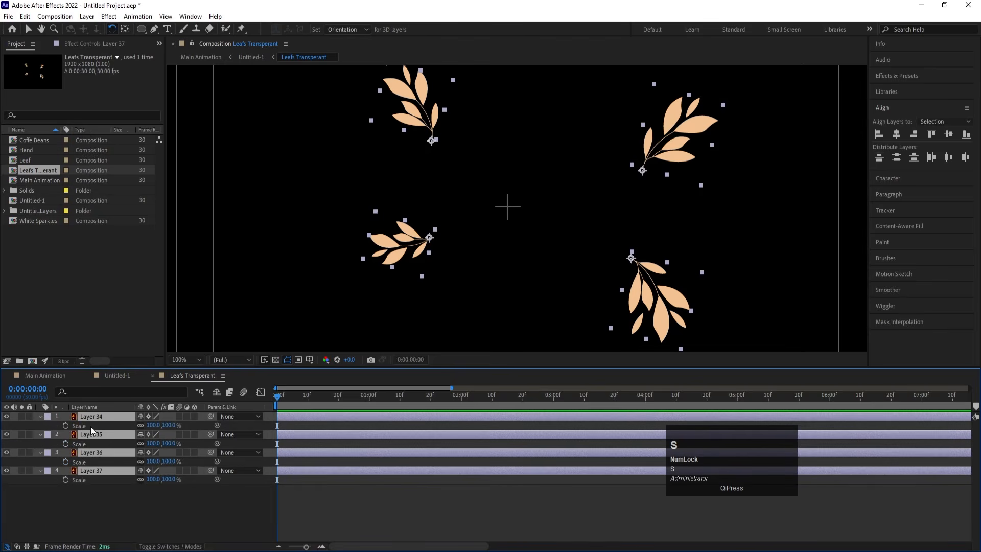
left_click(67, 425)
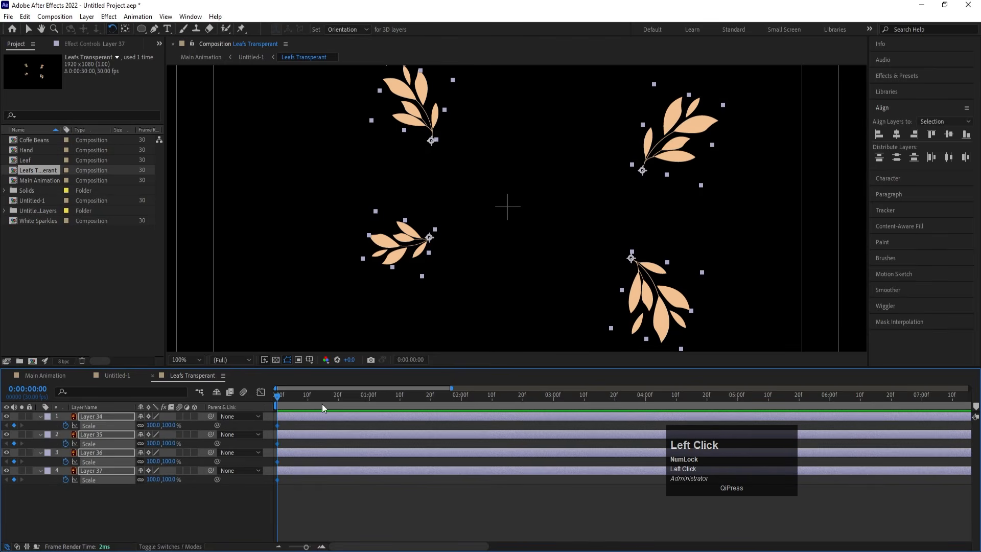
left_click_drag(338, 395, 369, 406)
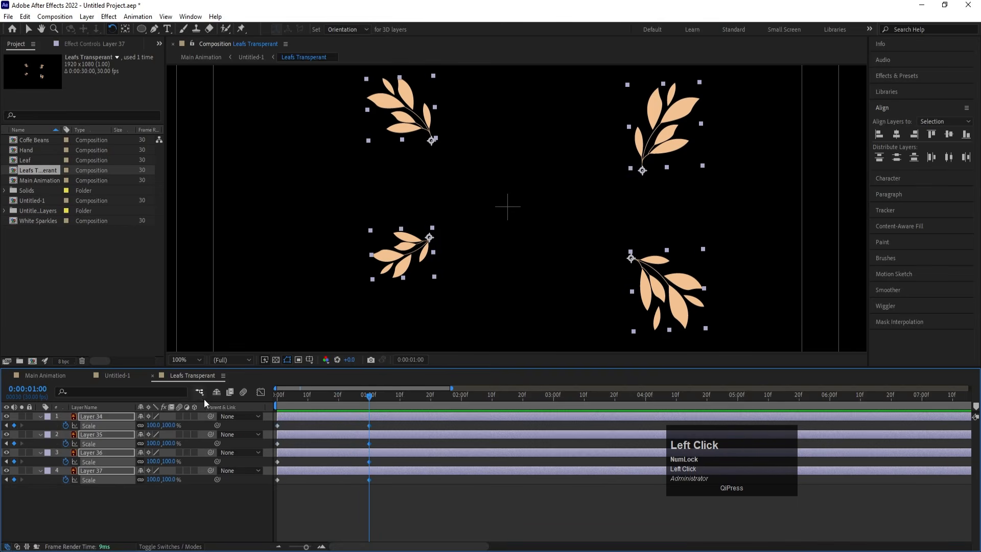
left_click(279, 404)
left_click(156, 426)
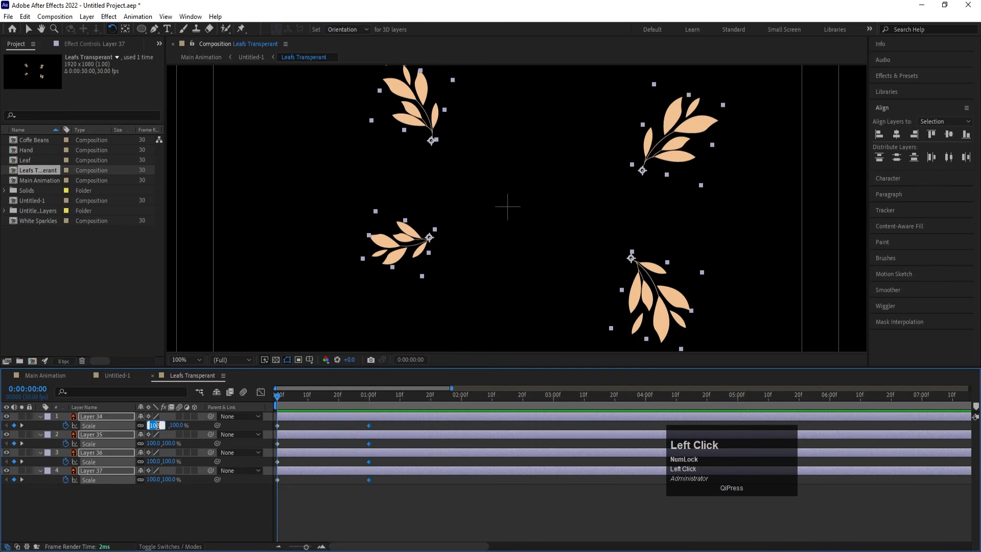
type("0")
key("Return")
Apply Easy Ease to the four layers' Scale keyframes and reshape their curve in the Graph Editor.
left_click_drag(413, 504, 204, 395)
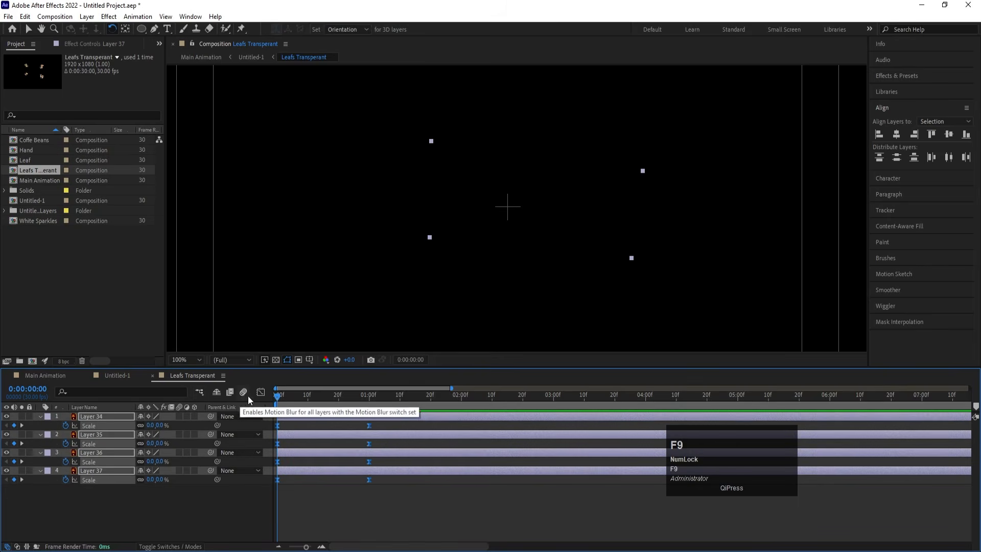
left_click(261, 393)
left_click_drag(401, 434, 283, 504)
left_click(261, 392)
left_click(296, 493)
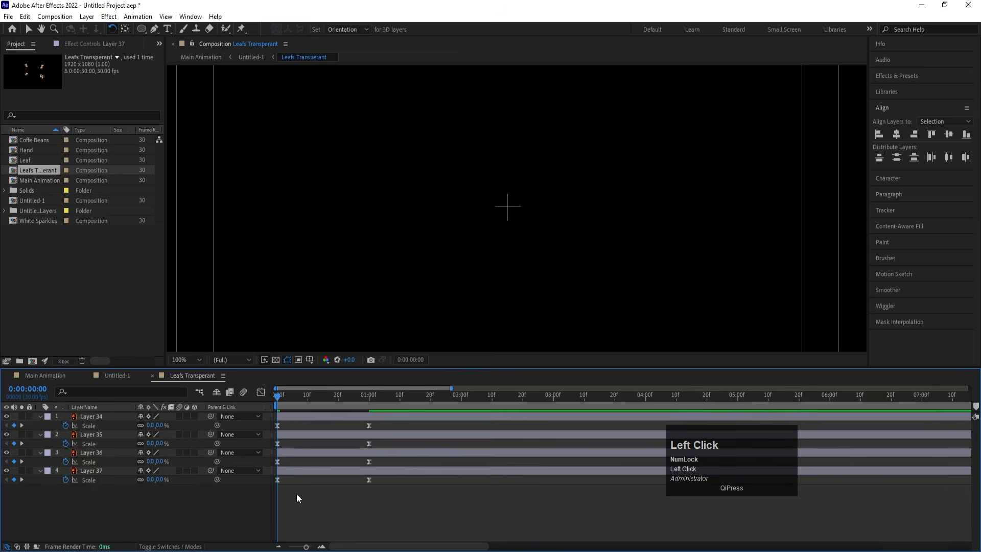
Stagger the leaf layers so Layer 36 starts at 0:00:00:10, Layer 35 at 0:00:00:20 and Layer 34 at 0:00:01:00.
left_click(307, 397)
left_click(309, 434)
left_click(305, 452)
key("bracketleft")
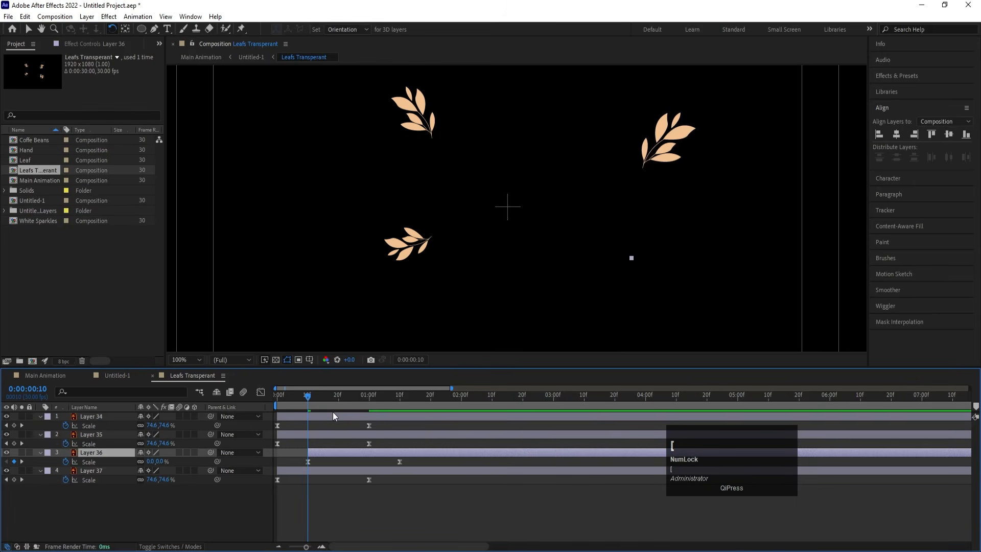
left_click(339, 394)
left_click(339, 432)
key("bracketleft")
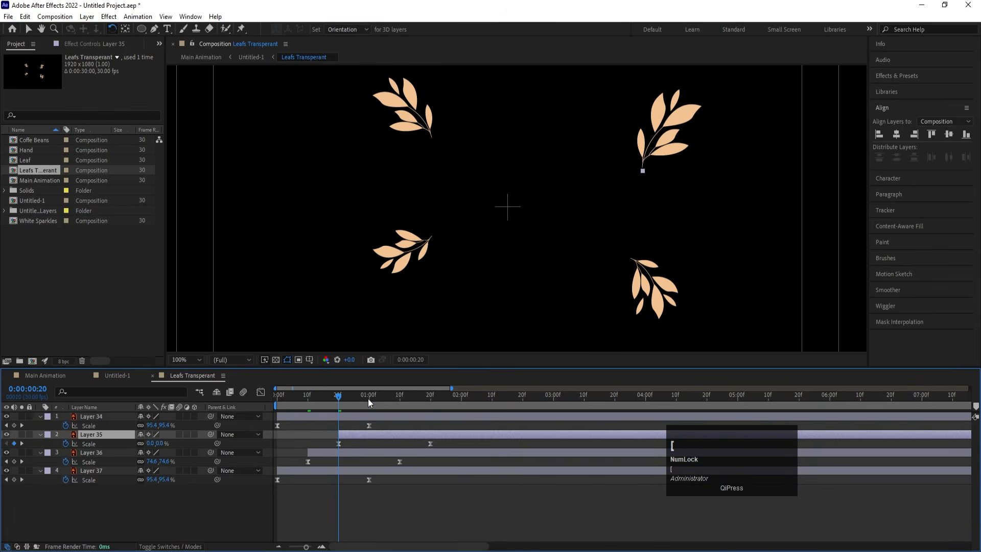
left_click(369, 397)
left_click(368, 416)
key("bracketleft")
Preview the staggered leaf growth and check the Rotation keyframes of all four layers.
key("space")
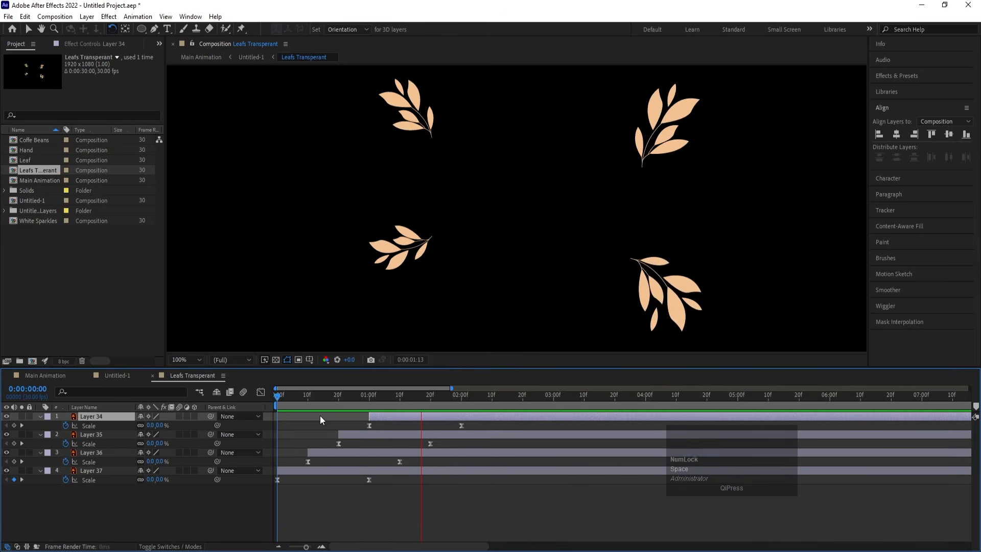
key("space")
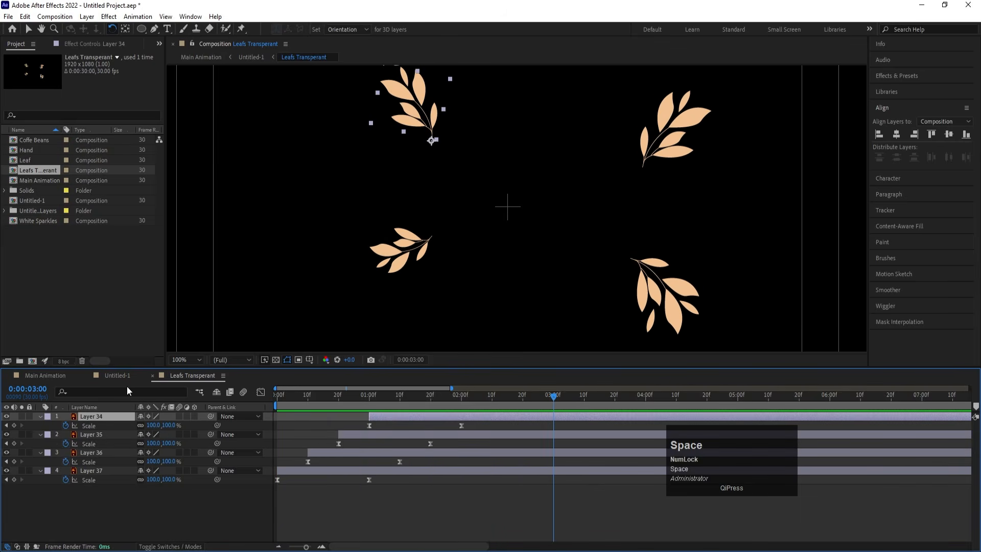
left_click(96, 514)
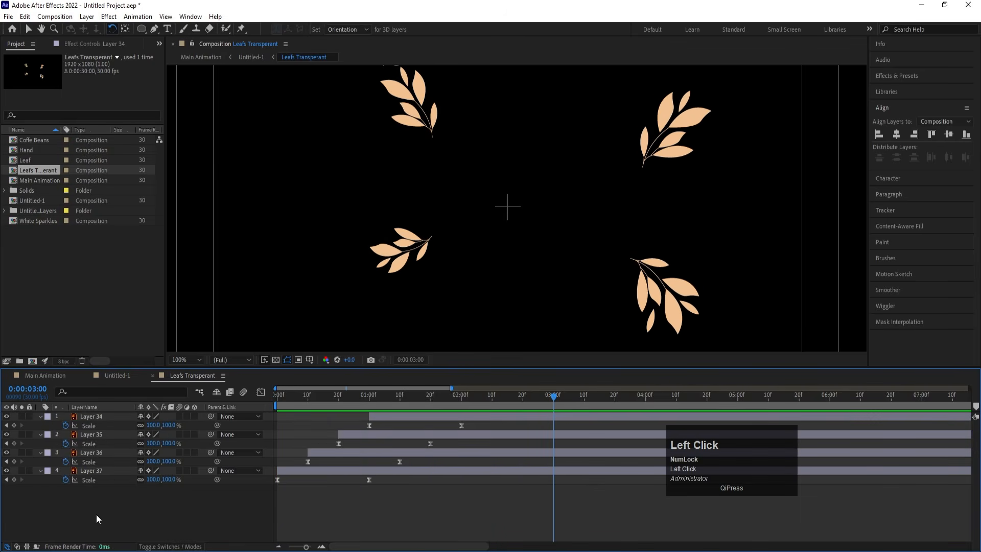
key("r")
left_click(90, 476)
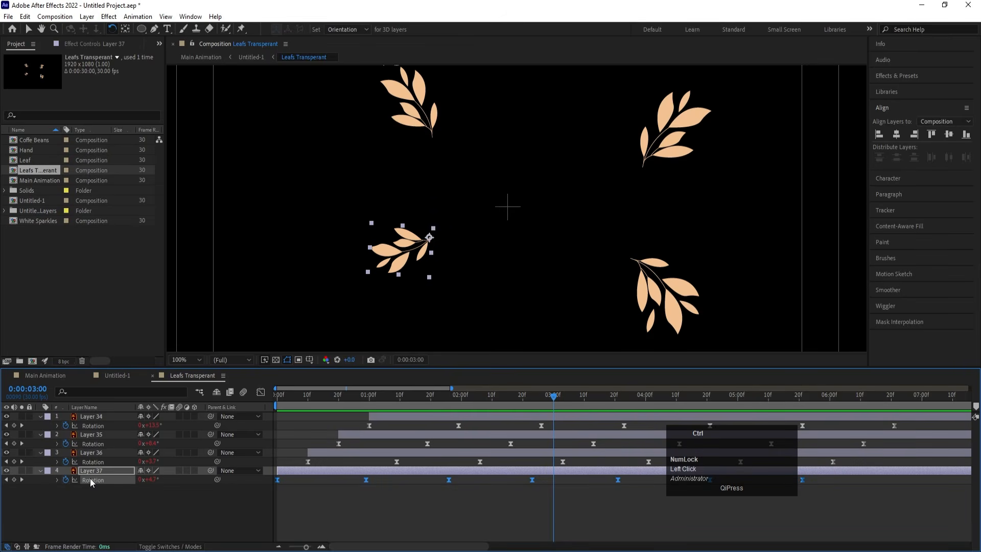
left_click(101, 532)
Unlock and show the Leaf pre-composition in Untitled-1 and open it.
left_click(126, 376)
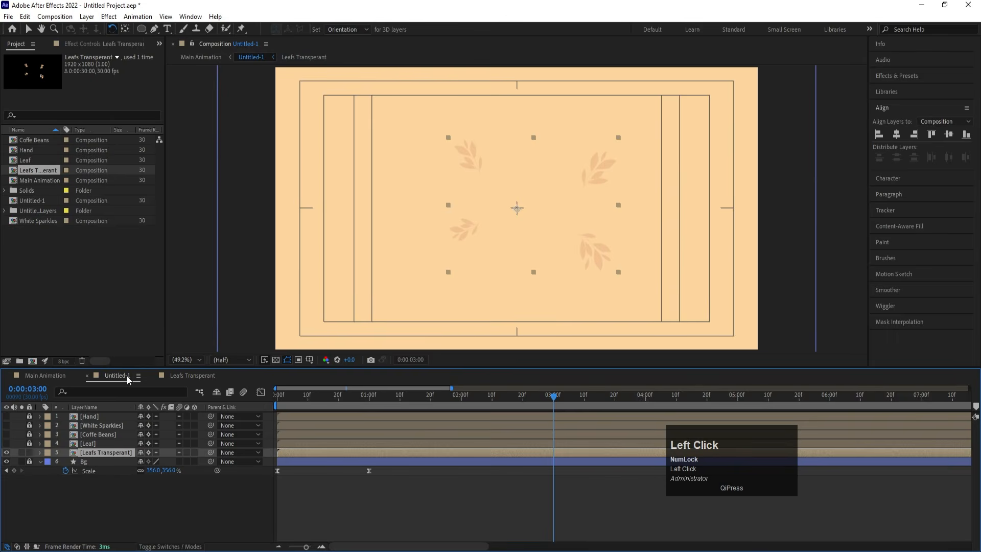
left_click(29, 443)
left_click(6, 443)
left_click(88, 443)
double_click(91, 443)
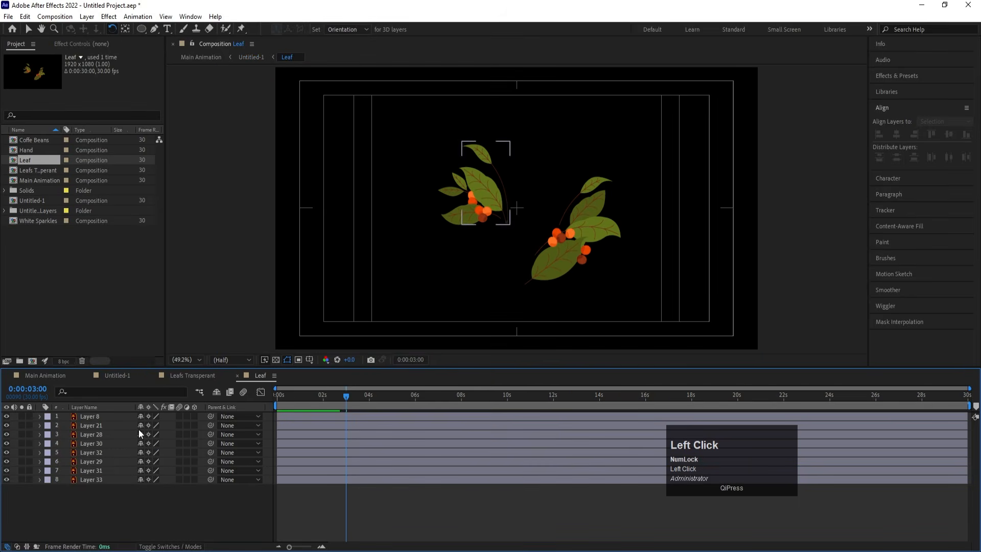
Change the Leaf composition's background color to white.
scroll(470, 291, "up", 3)
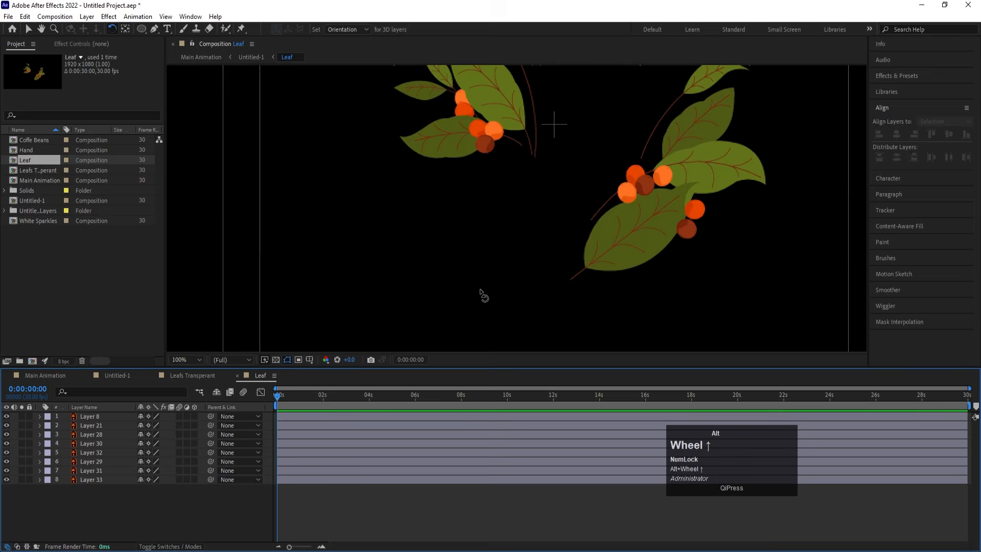
key("ctrl+k")
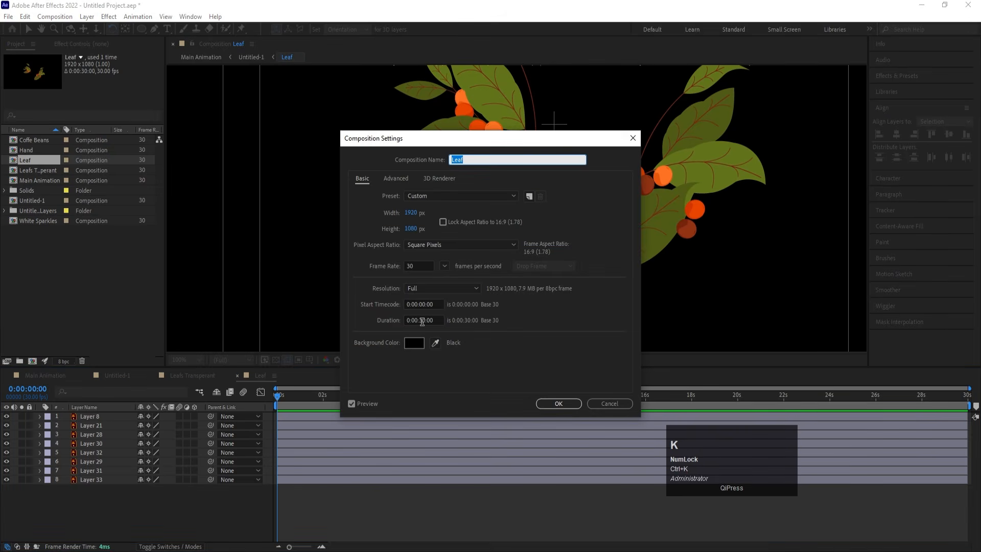
left_click(415, 342)
key("Return")
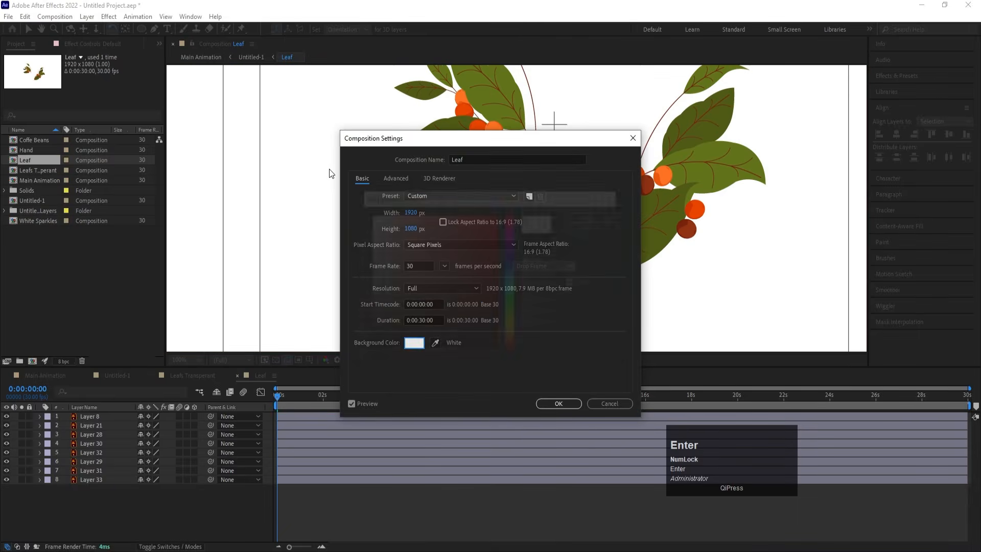
key("Return")
Move Layer 8's anchor point to the lower end of its leaf stem and hide the layer.
left_click(627, 256)
left_click_drag(628, 255, 606, 269)
key("ctrl+z")
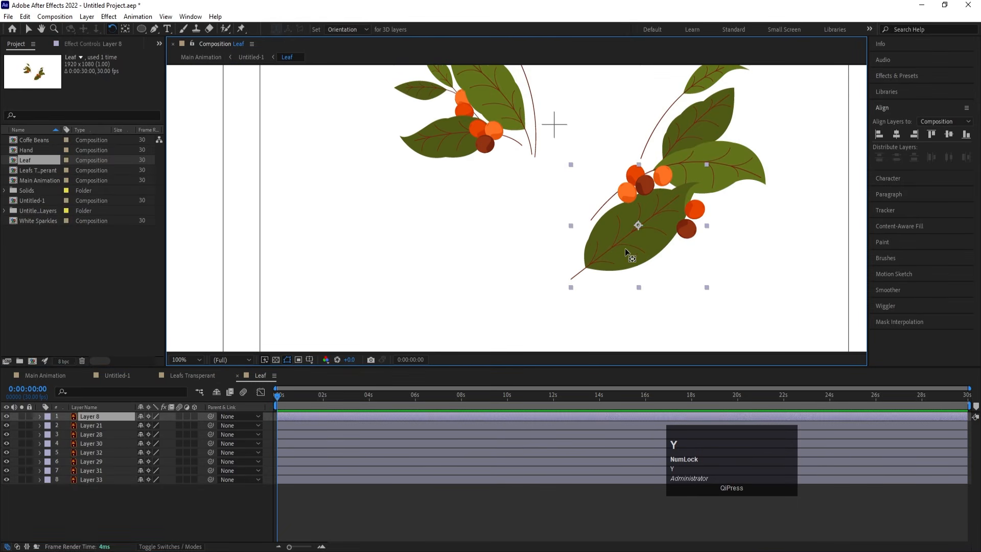
key("y")
left_click_drag(639, 225, 571, 277)
left_click(7, 416)
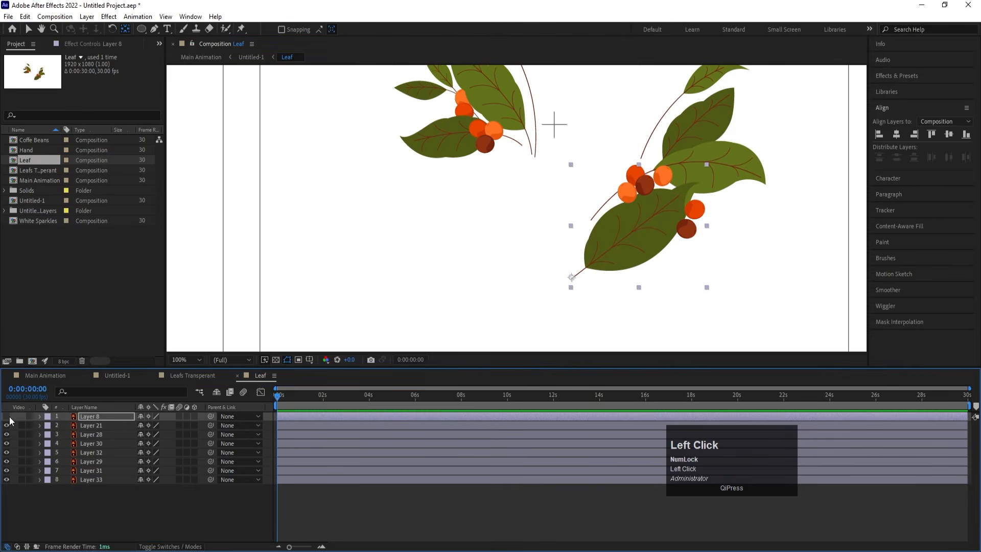
Move Layer 21's anchor point to the end of its stem beside the berries and hide the layer.
left_click(89, 422)
left_click_drag(511, 189, 515, 262)
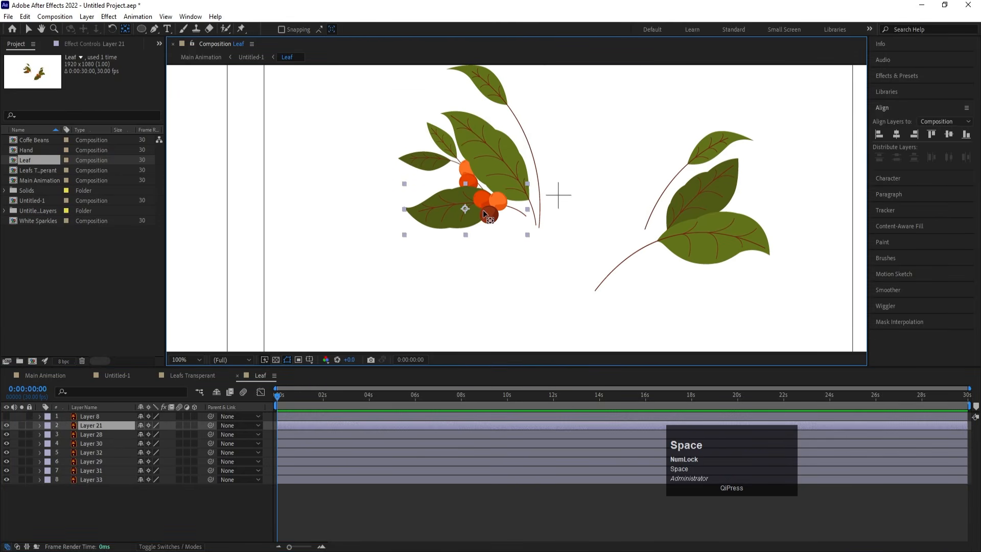
left_click_drag(465, 208, 526, 216)
left_click(7, 425)
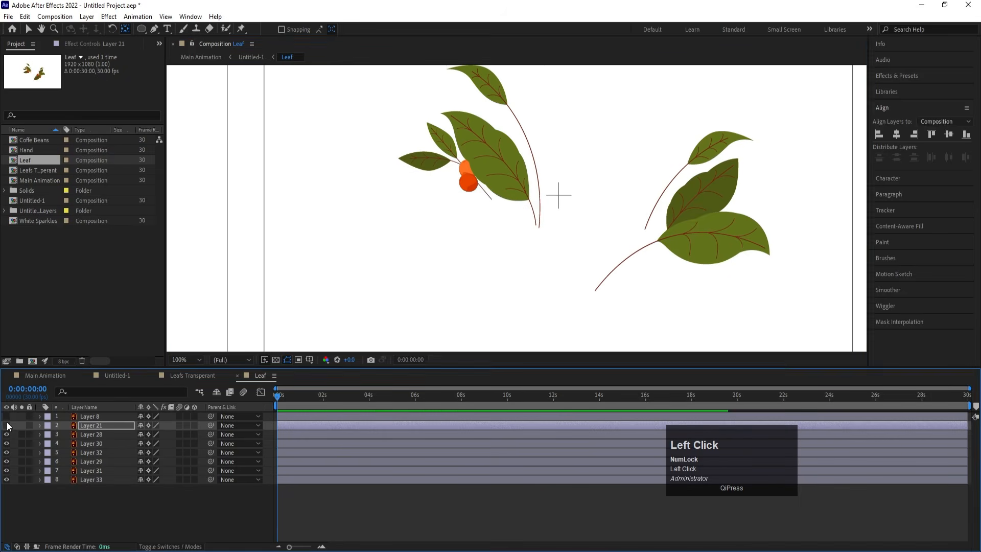
Move Layer 28's anchor point to the bottom end of its long curved stem.
left_click_drag(490, 186, 487, 251)
left_click(501, 220)
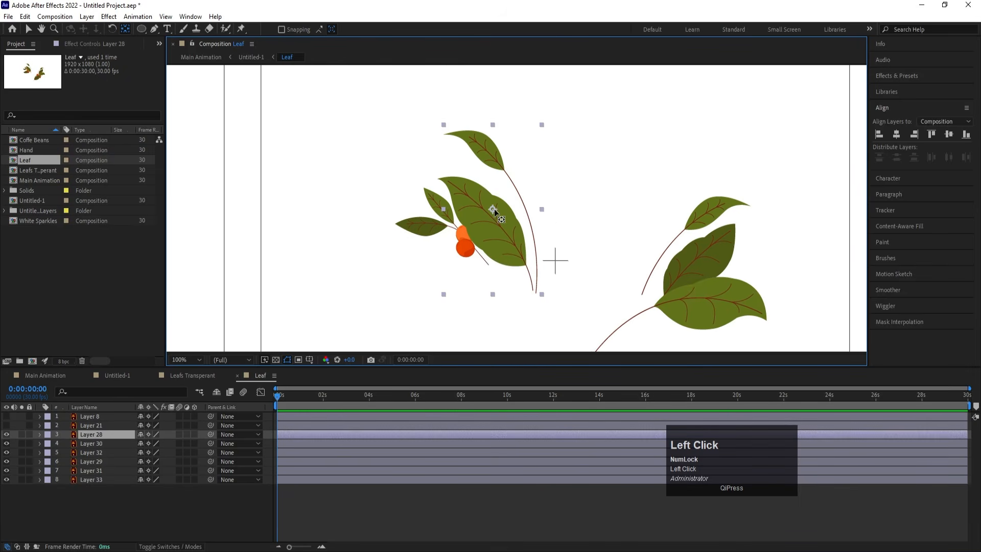
left_click_drag(495, 211, 537, 290)
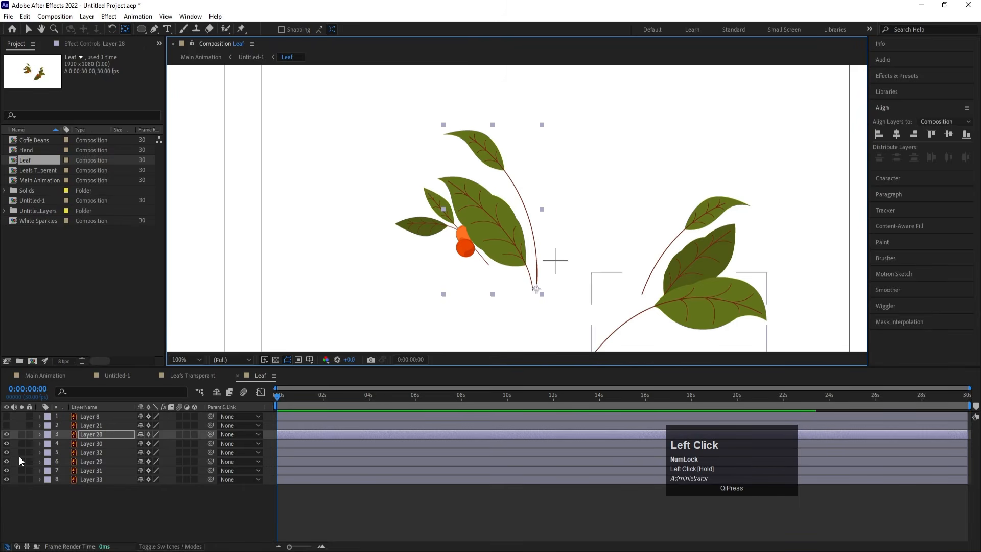
Hide Layers 28 and 30, moving Layer 30's anchor point to the lower end of its leaf stem before hiding it.
left_click(6, 434)
left_click(492, 244)
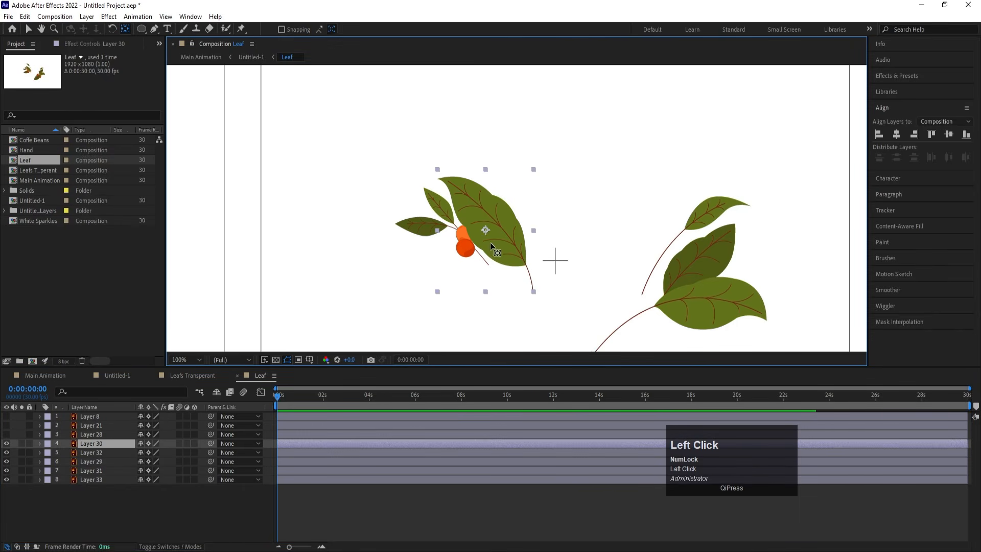
left_click_drag(490, 242, 532, 290)
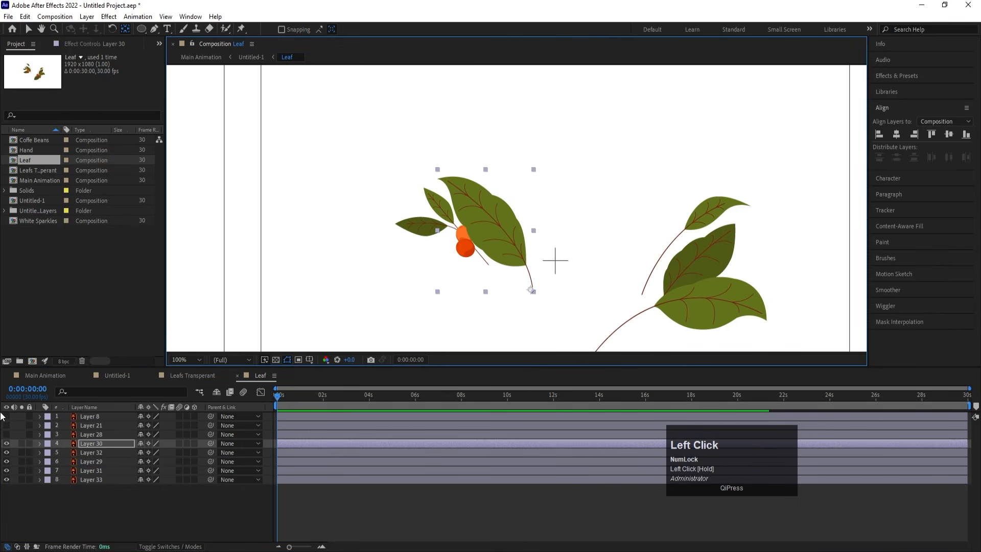
left_click(6, 443)
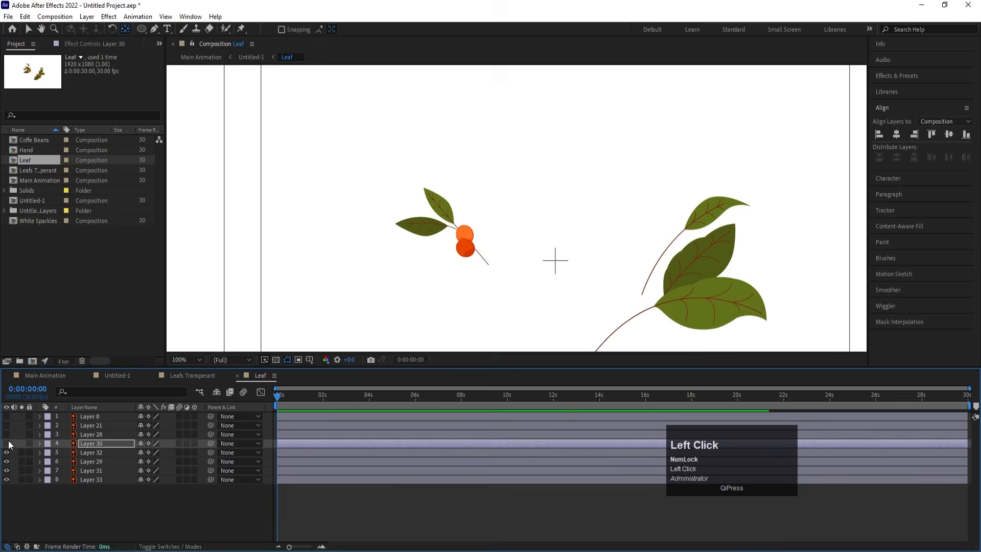
Move the anchor points of Layers 32 and 29 to the ends of their stems and hide both layers.
left_click(450, 203)
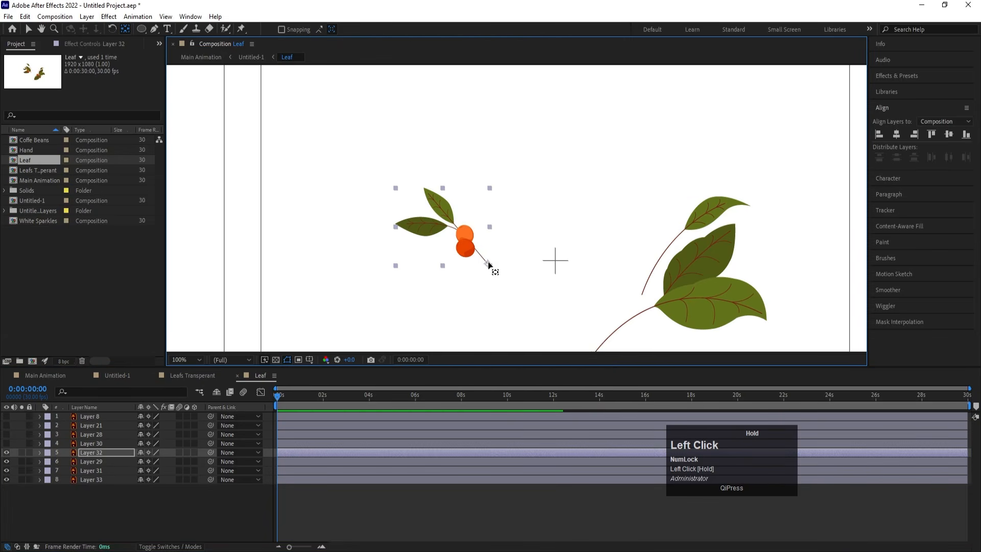
left_click(7, 453)
left_click_drag(512, 298, 429, 226)
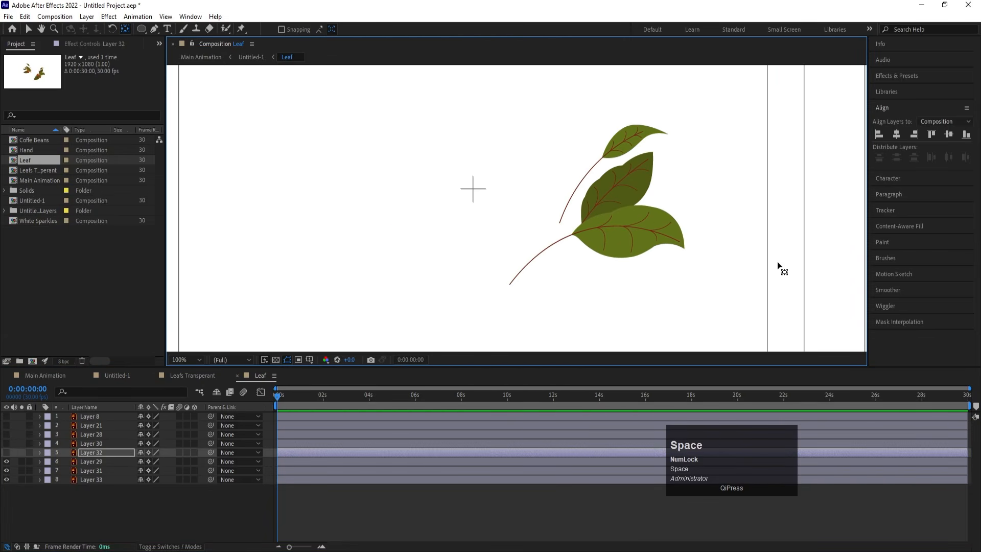
left_click(649, 250)
left_click_drag(598, 243, 507, 284)
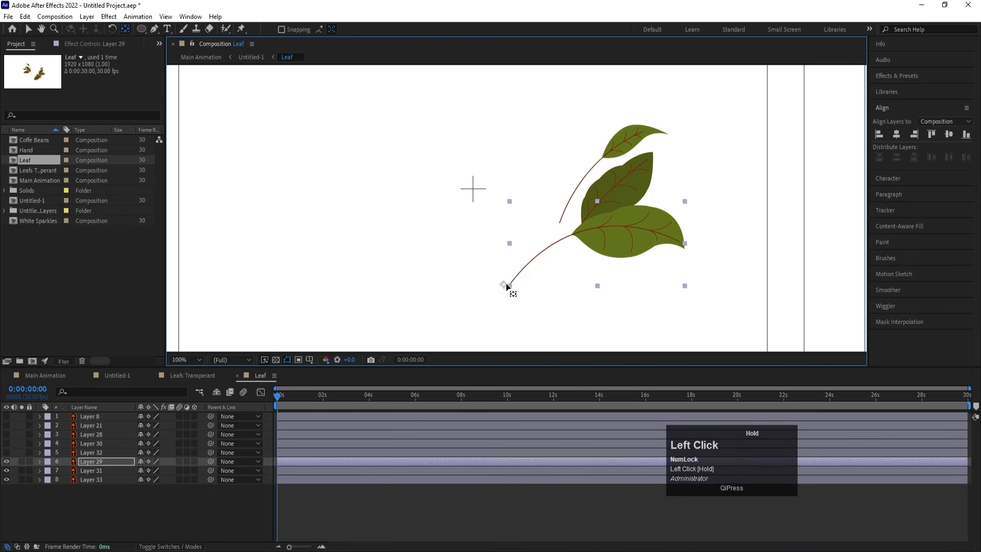
left_click(6, 461)
Move the anchor points of Layers 31 and 33 to their lower stem ends and make all eight leaf layers visible.
left_click(92, 471)
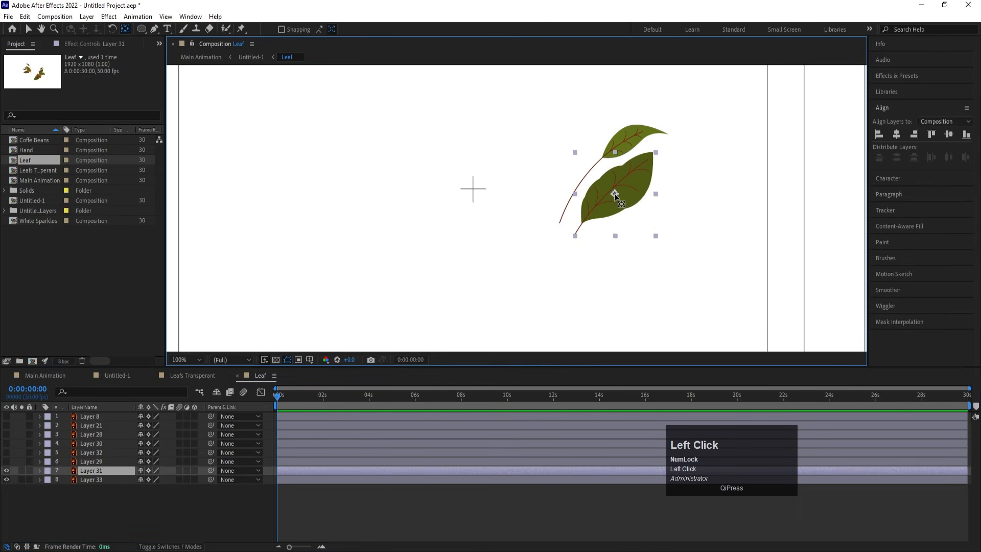
left_click_drag(615, 193, 575, 236)
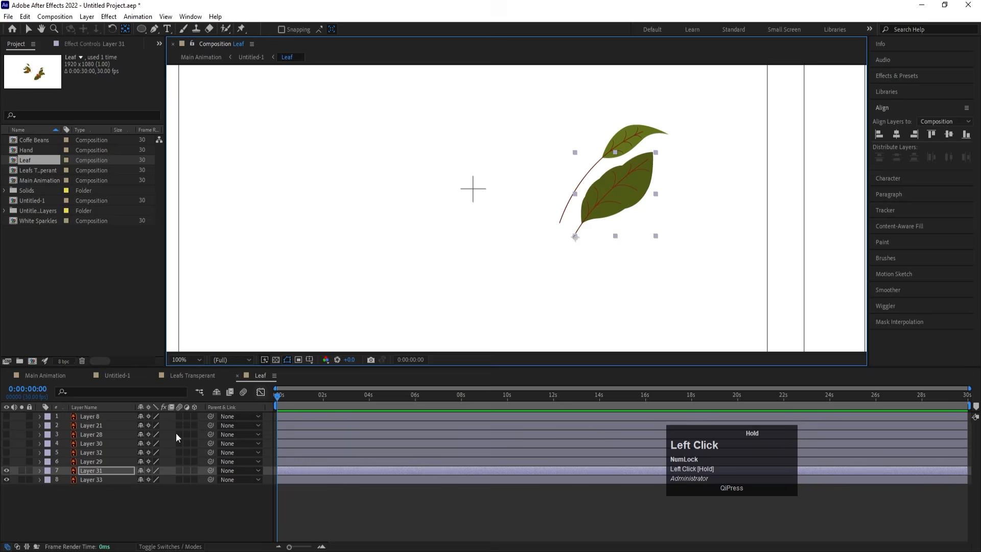
left_click(7, 471)
left_click(76, 479)
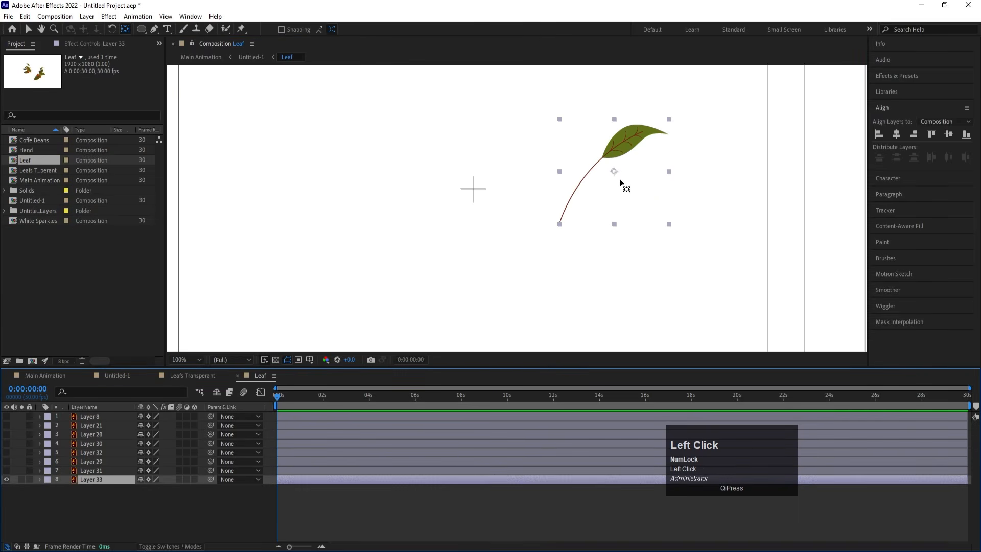
left_click_drag(620, 179, 559, 225)
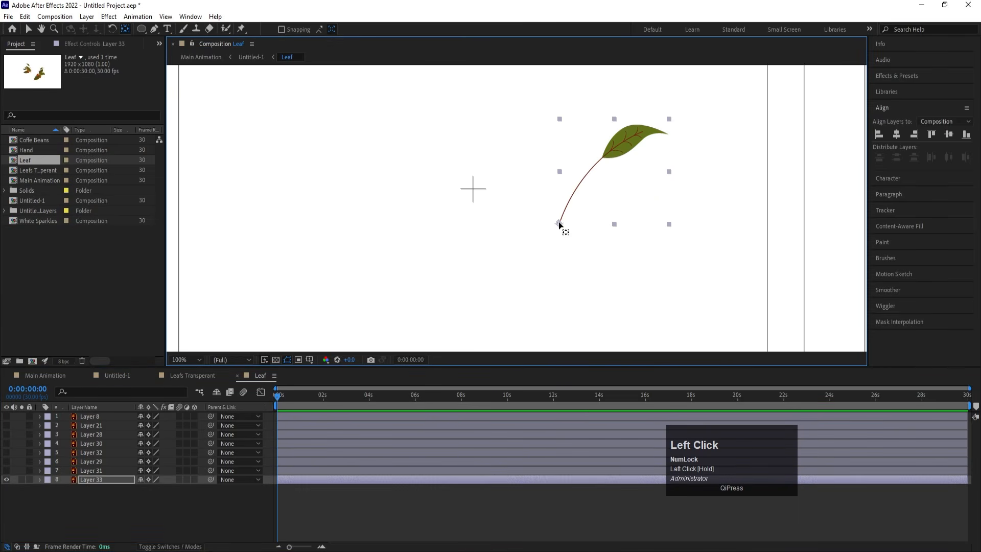
left_click_drag(6, 479, 6, 417)
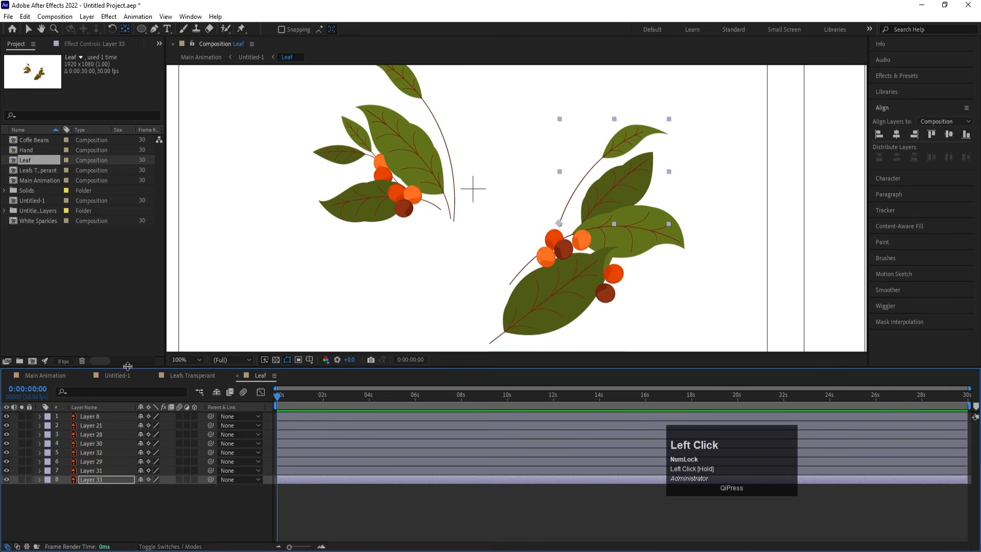
left_click(115, 508)
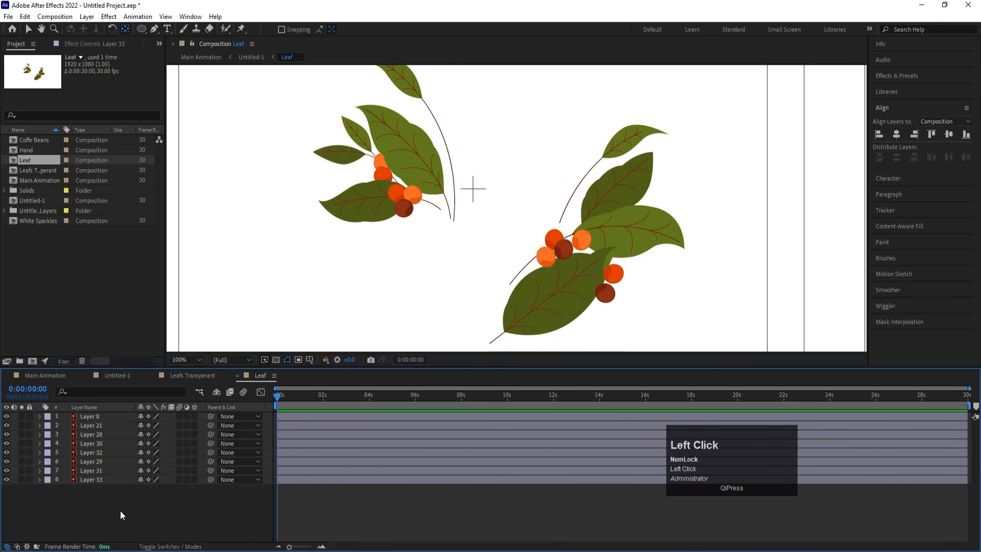
Copy Layer 37's Rotation keyframes from the Leafs Transperant composition and paste them onto all layers in the Leaf composition.
left_click(186, 378)
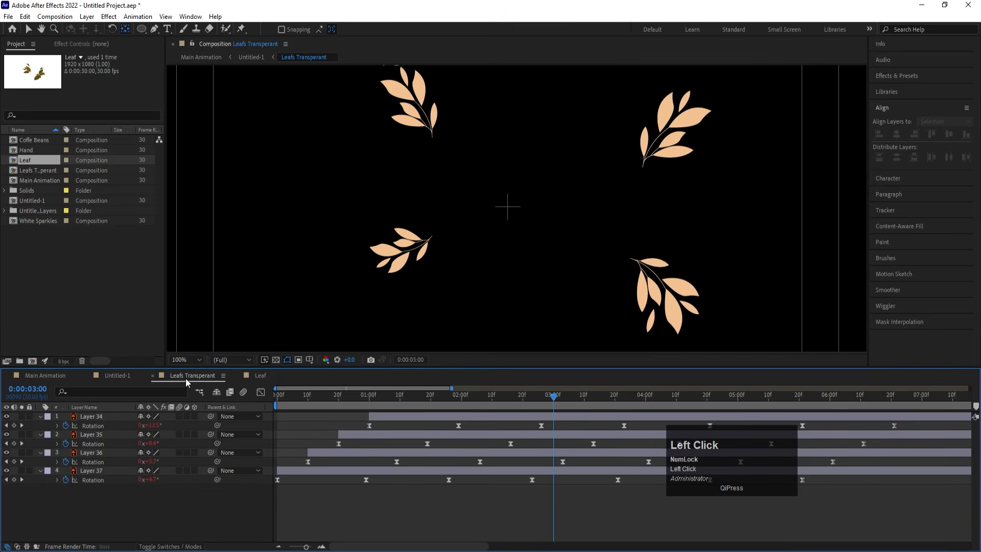
left_click(99, 481)
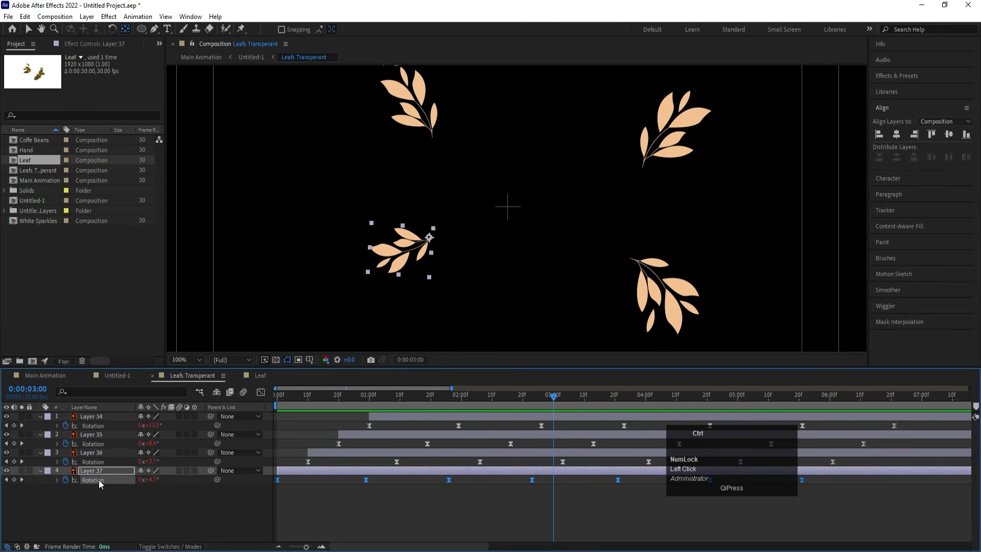
key("ctrl+c")
left_click(259, 376)
key("ctrl+a")
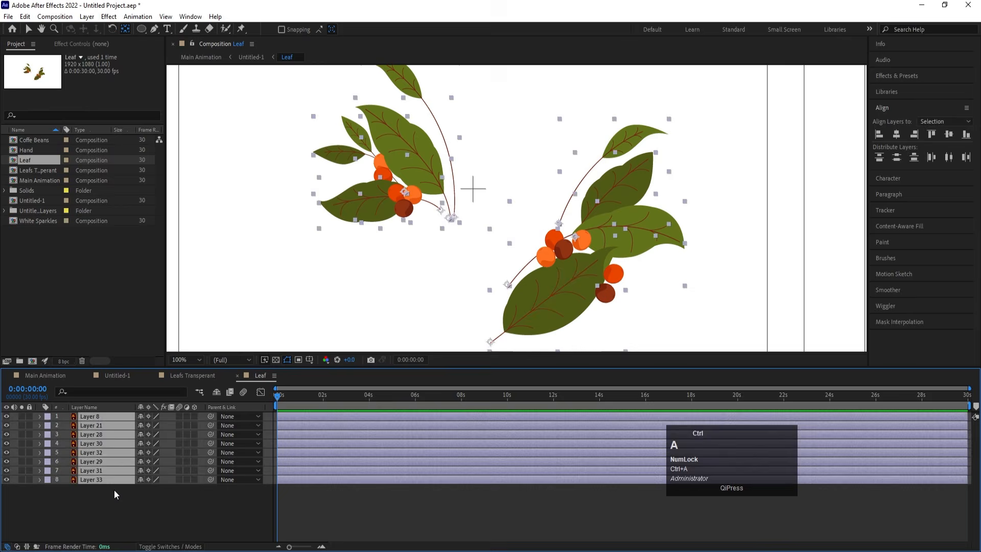
key("ctrl+v")
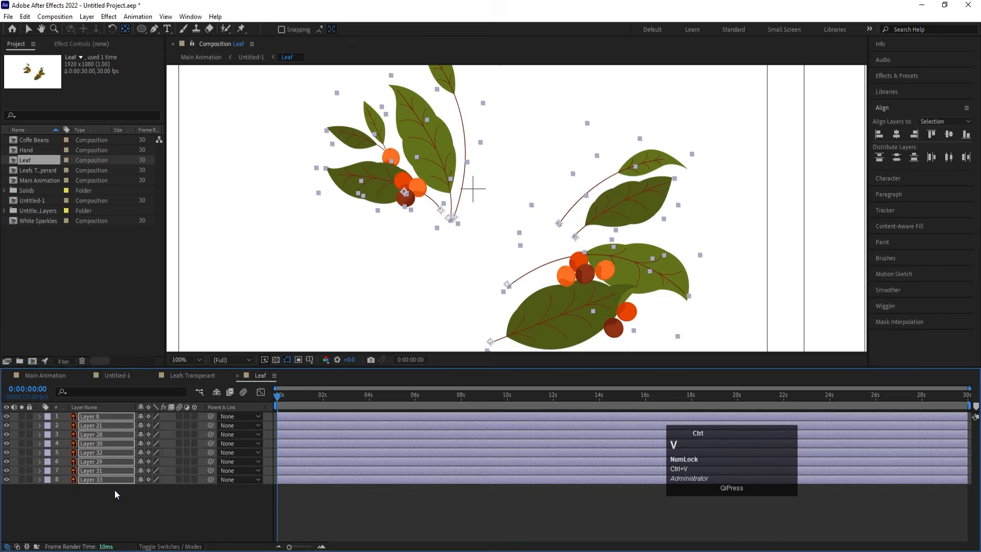
left_click(164, 511)
Copy Layer 37's Scale keyframes from Leafs Transperant, paste them onto all Leaf layers, and reveal the layers' keyframes.
left_click(199, 378)
key("s")
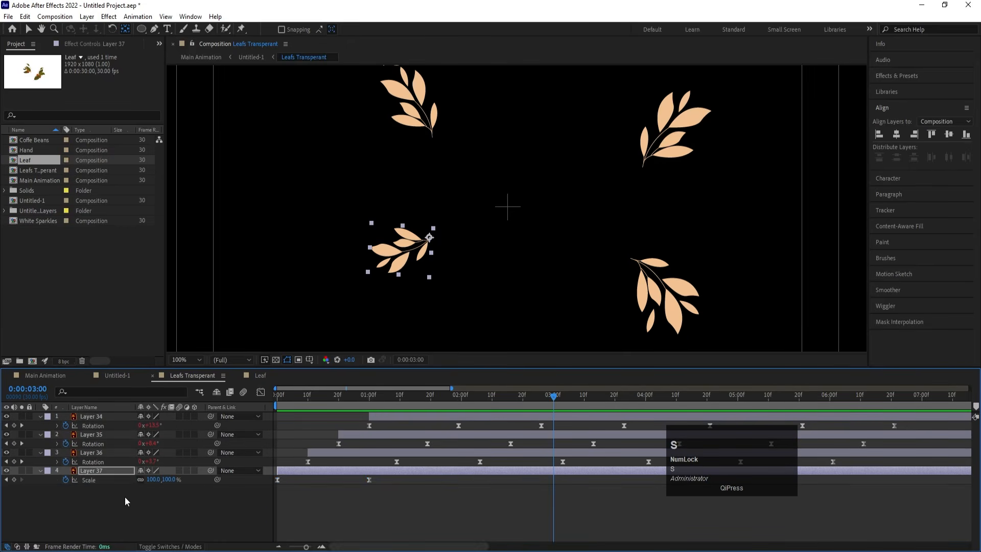
left_click(108, 480)
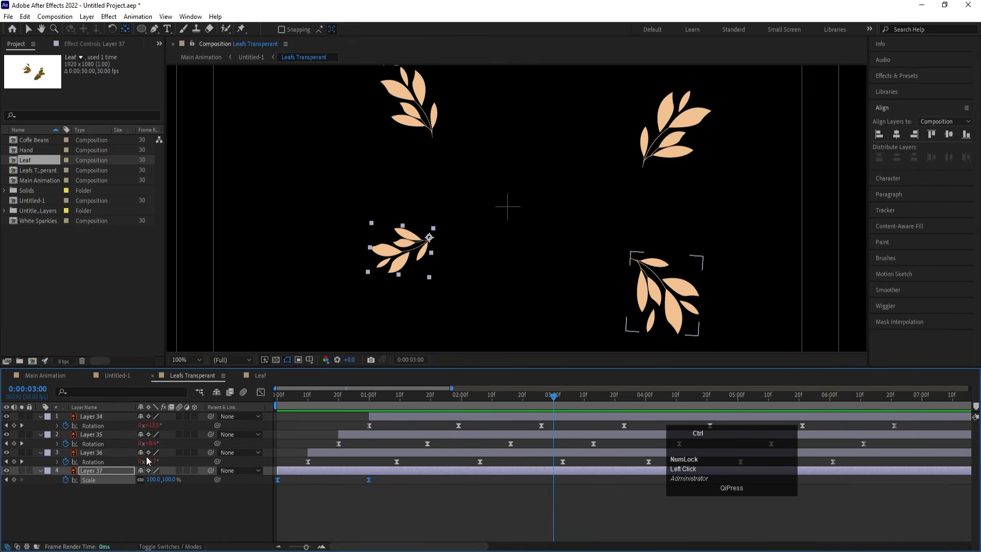
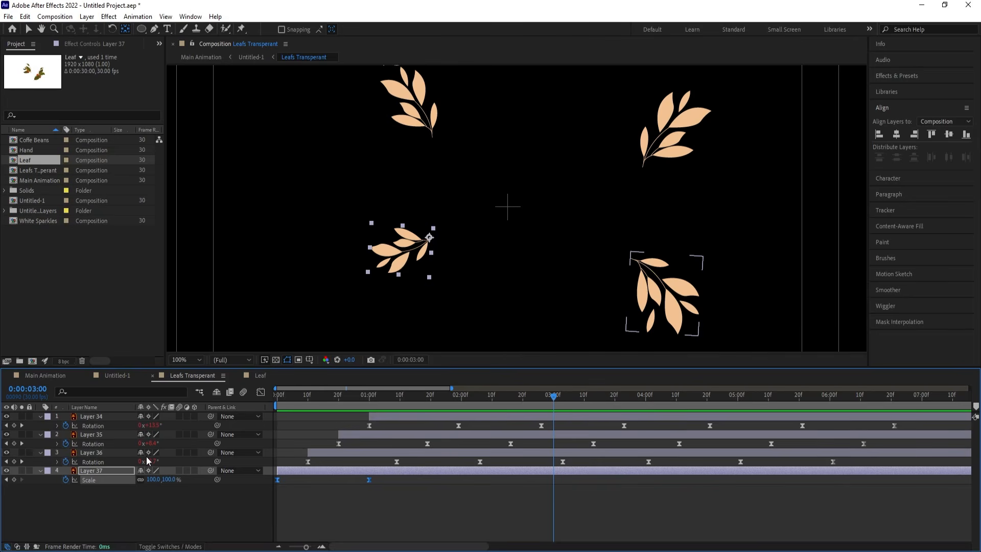
left_click(260, 376)
key("ctrl+a")
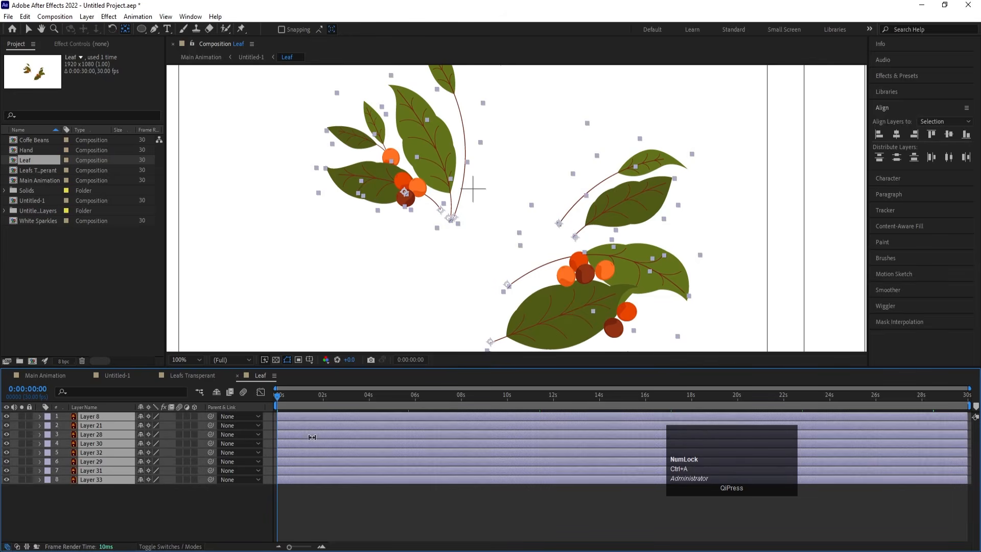
key("ctrl+v")
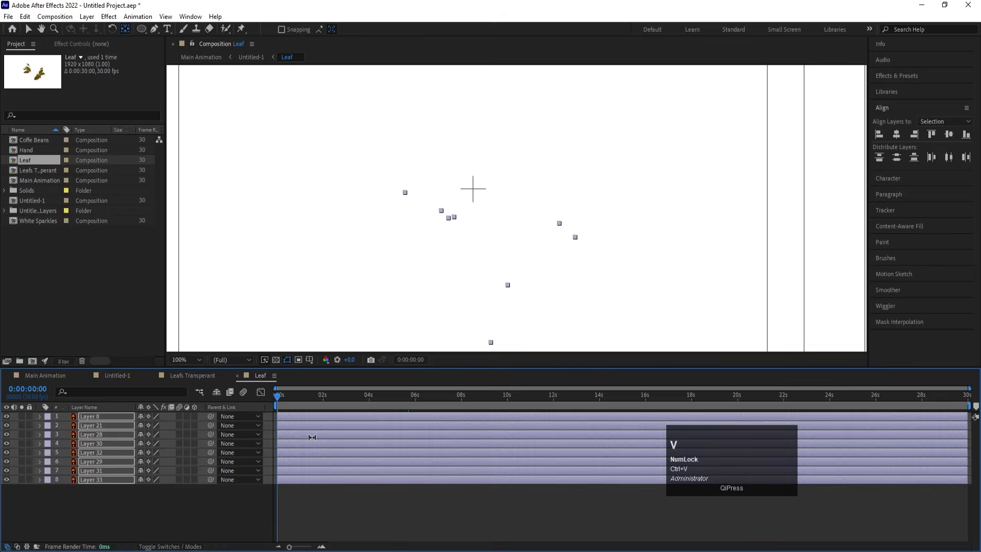
key("u")
Preview the leaf growth and sway animation with the whole composition in view.
left_click(204, 360)
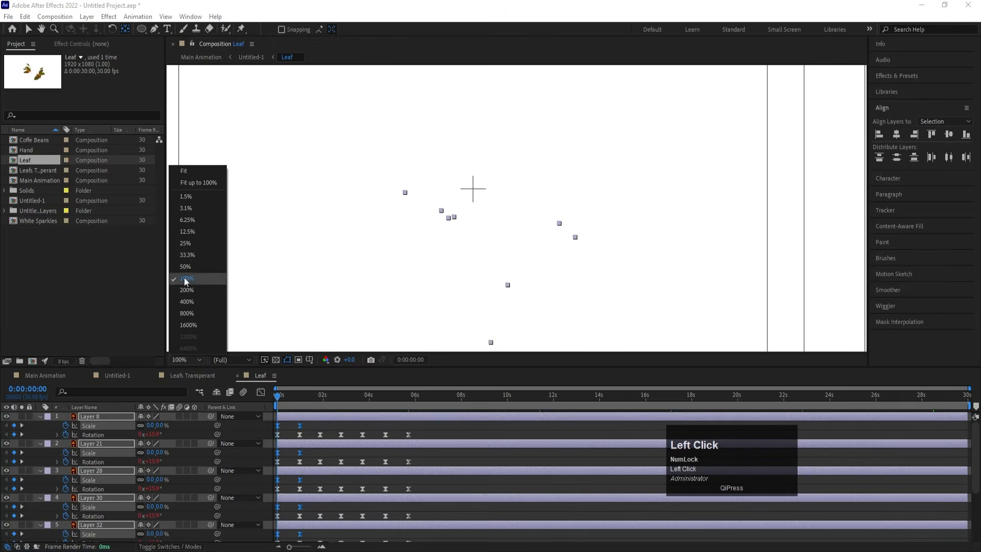
left_click(185, 173)
key("space")
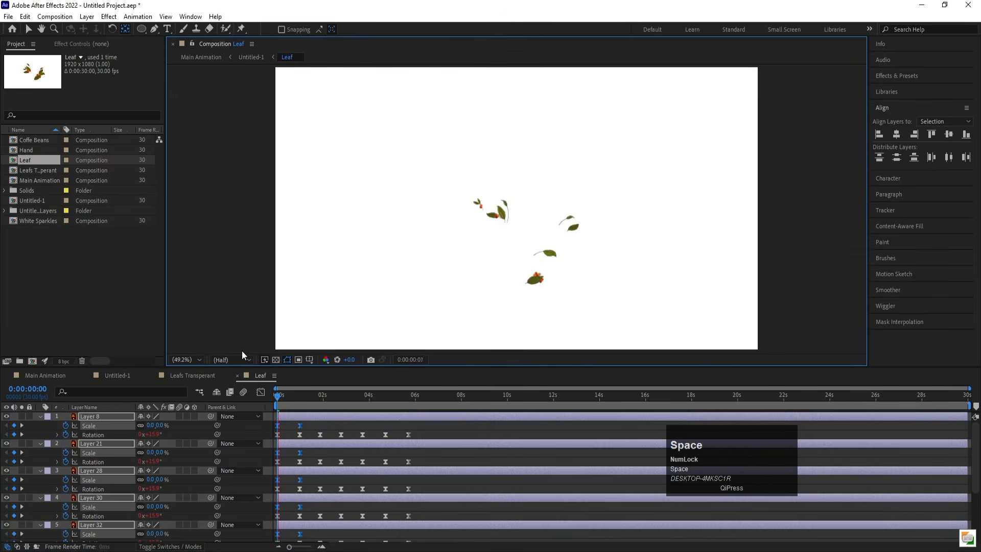
left_click(261, 393)
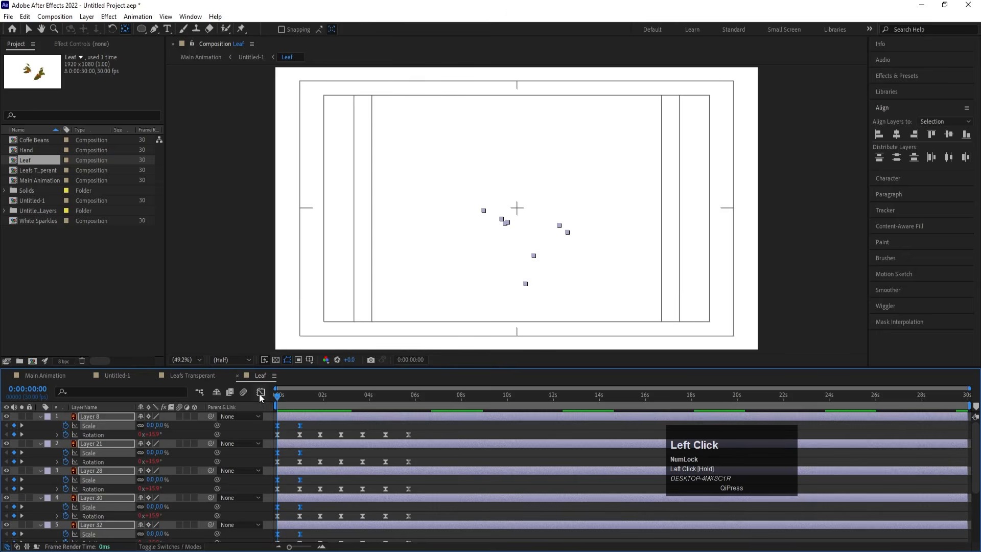
Trim the ends of all leaf layers at frame 10 and sequence the layers one after another without overlap.
key("equal")
key("equal")
key("equal")
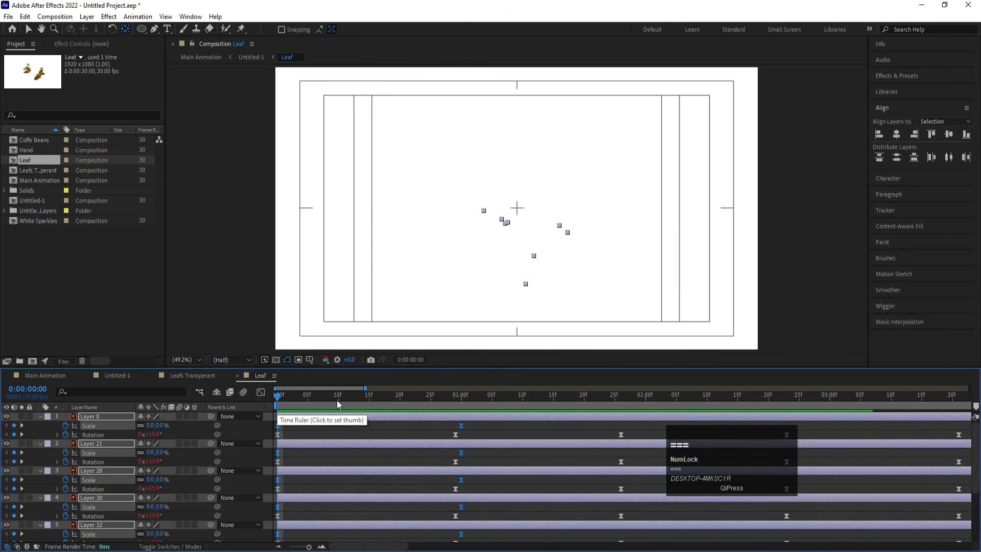
left_click(337, 398)
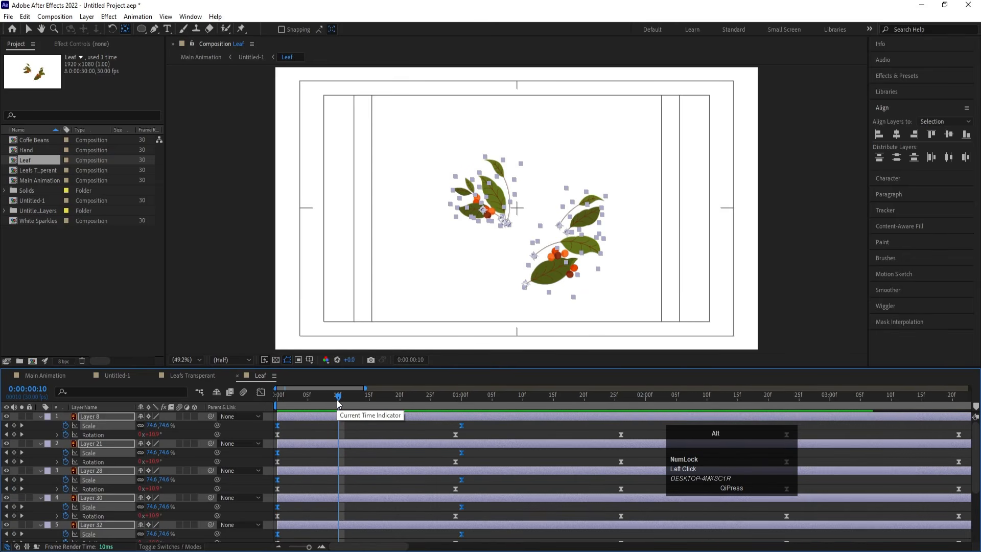
key("alt+bracketright")
right_click(338, 413)
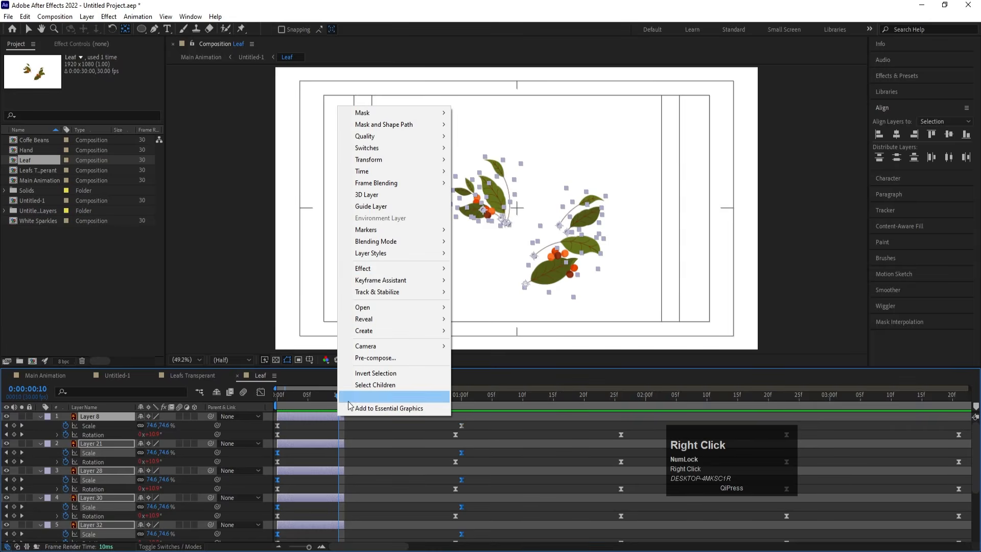
left_click(394, 280)
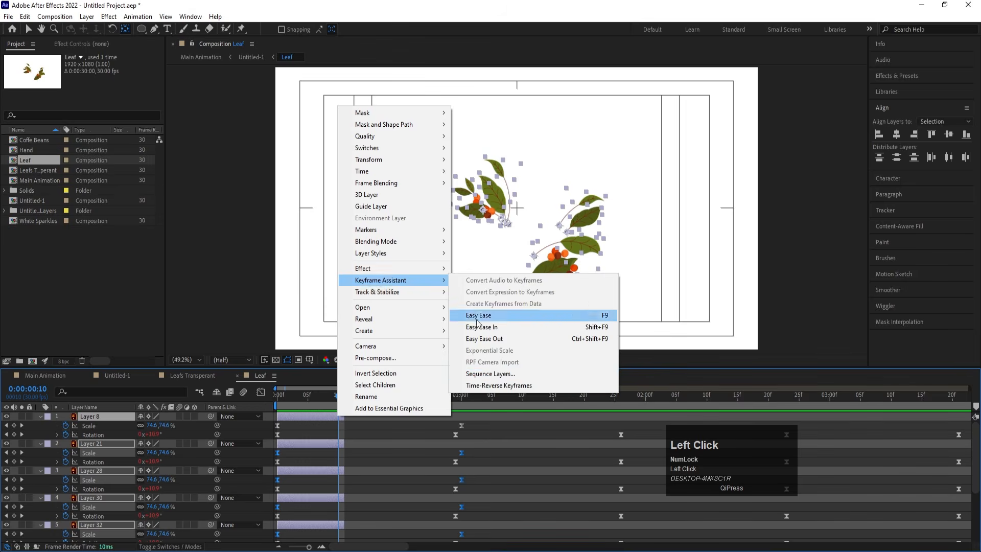
left_click(499, 375)
left_click(507, 310)
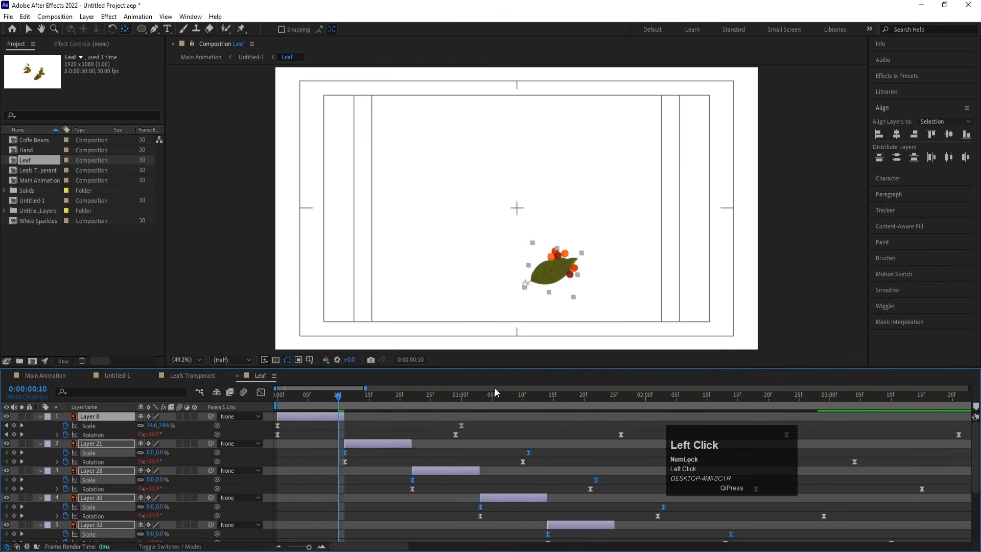
Extend the ends of all staggered leaf layers so Layer 8 reaches about 19.5 seconds, and preview the animation.
key("minus")
key("minus")
key("minus")
key("minus")
left_click_drag(285, 416, 728, 387)
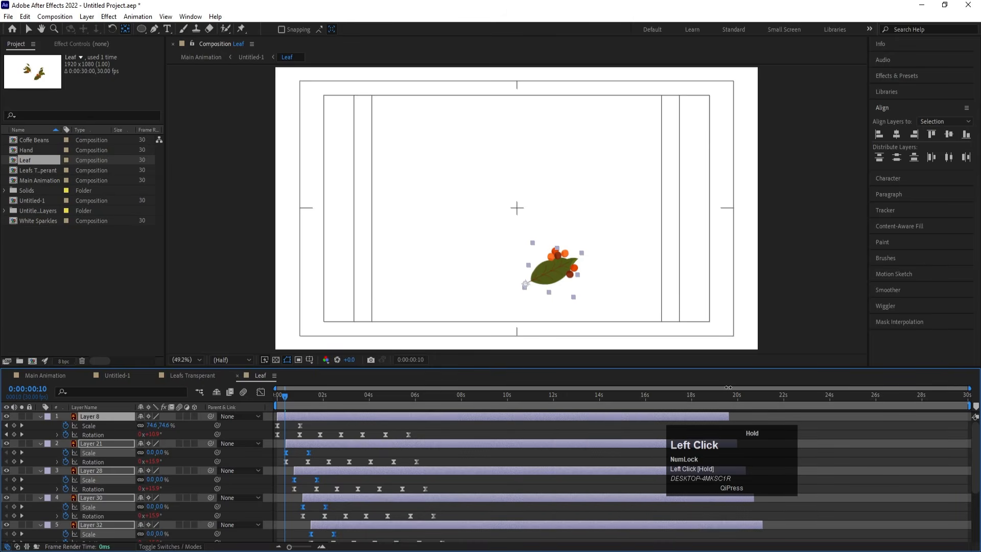
key("space")
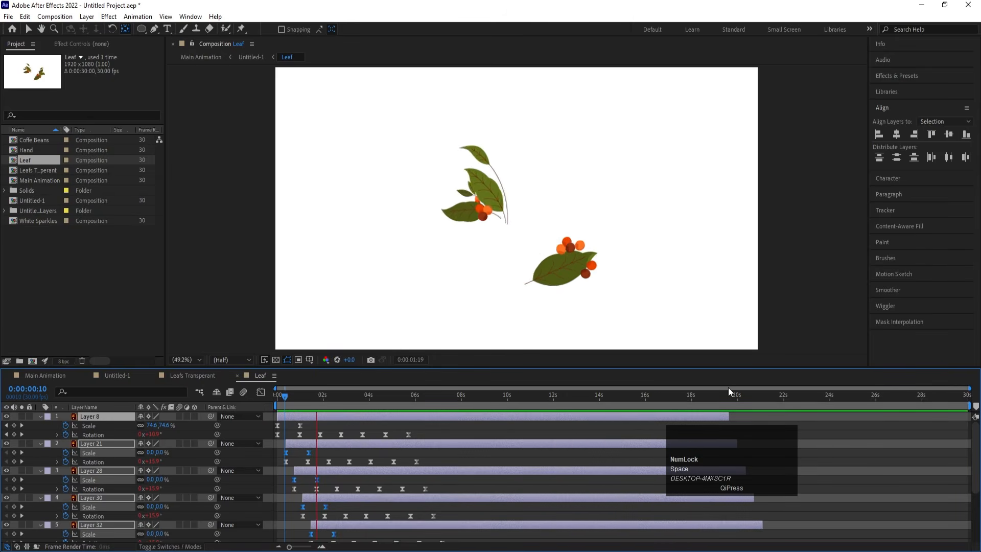
key("space")
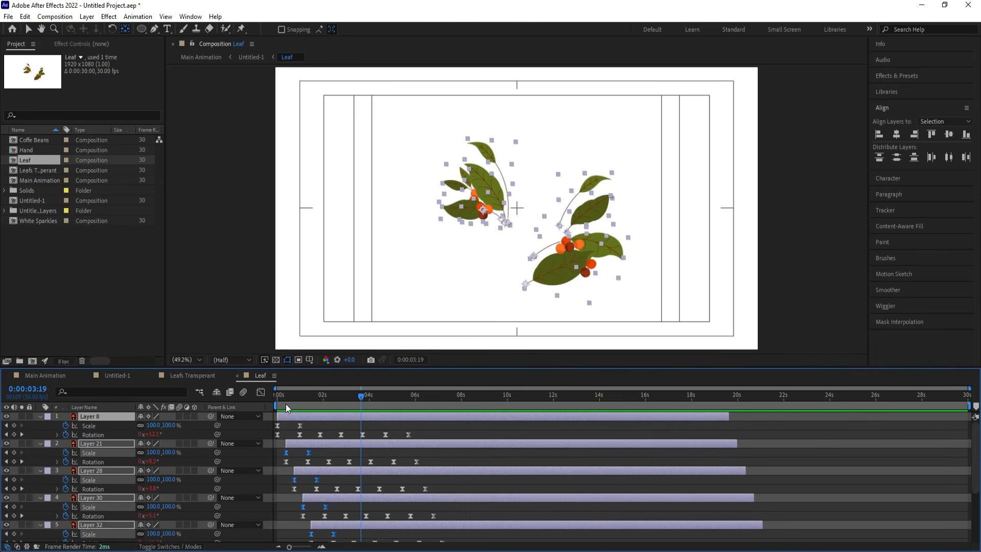
Align the start of all leaf layers to 0:00:00:00.
left_click(278, 395)
key("equal")
key("equal")
key("equal")
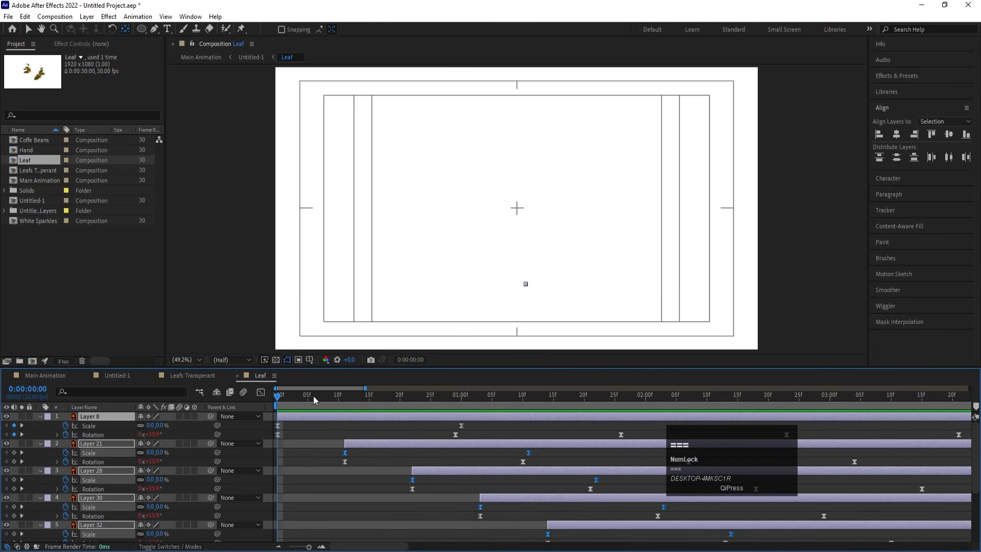
left_click_drag(306, 395, 210, 395)
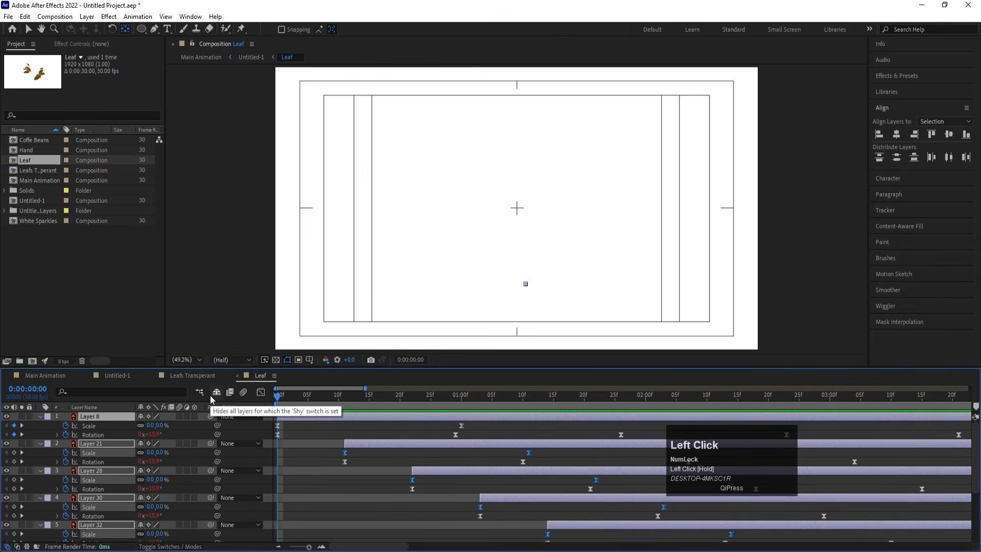
key("bracketleft")
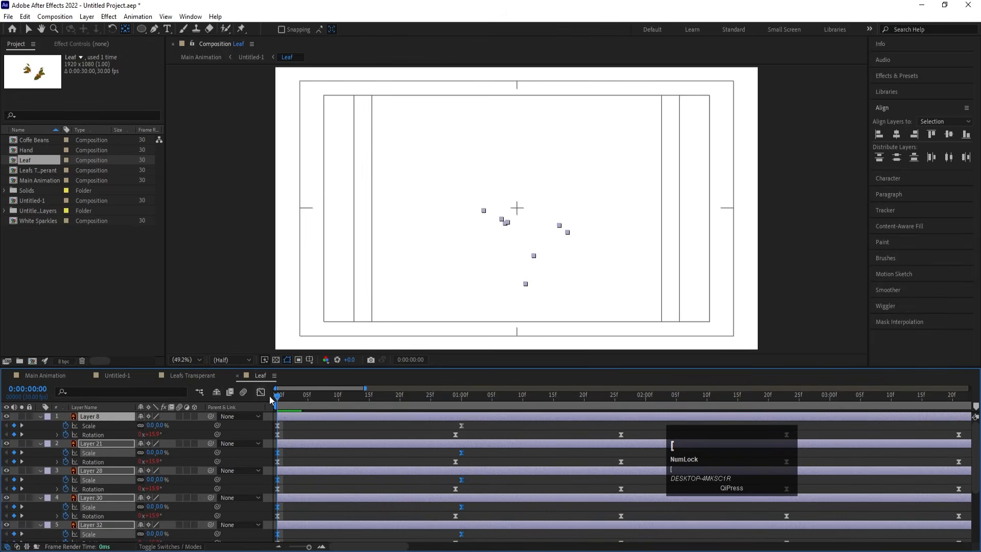
Trim the ends of all leaf layers at frame 5 and sequence the layers one after another without overlap.
left_click(307, 395)
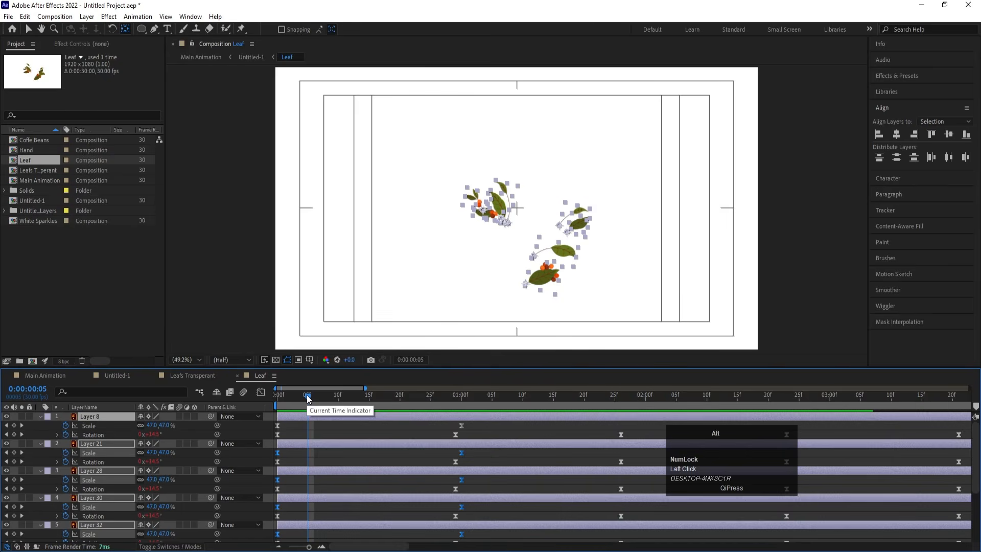
key("alt+bracketright")
right_click(307, 416)
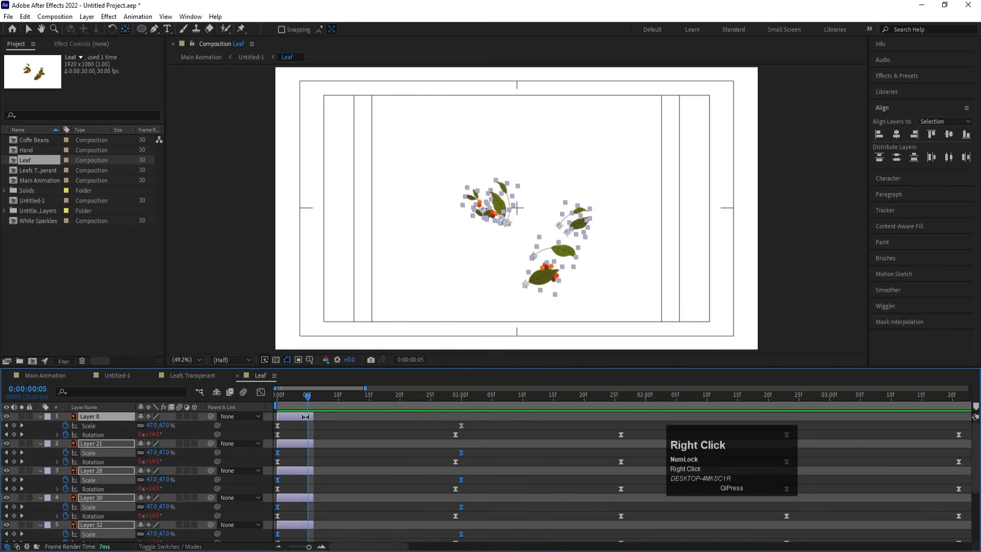
mouse_move(357, 281)
left_click(457, 375)
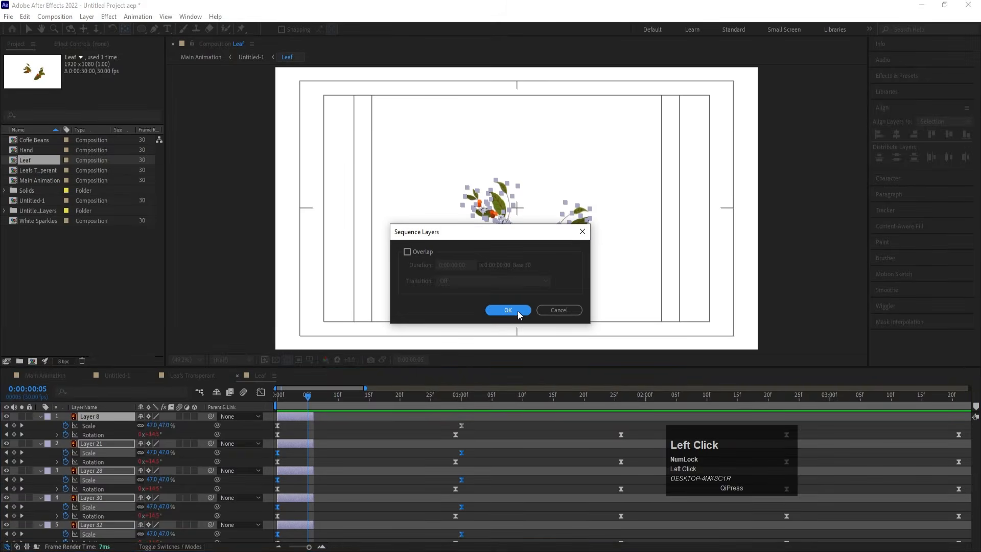
left_click(514, 310)
Extend the ends of all staggered leaf layers so Layer 8 reaches about 22 seconds, and preview the animation.
key("minus")
key("minus")
key("minus")
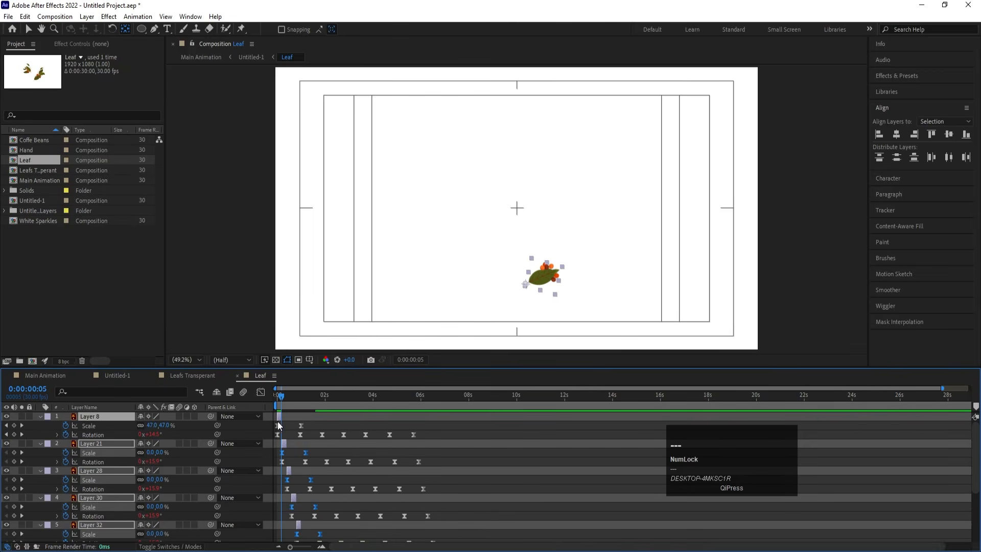
left_click_drag(286, 415, 812, 372)
key("space")
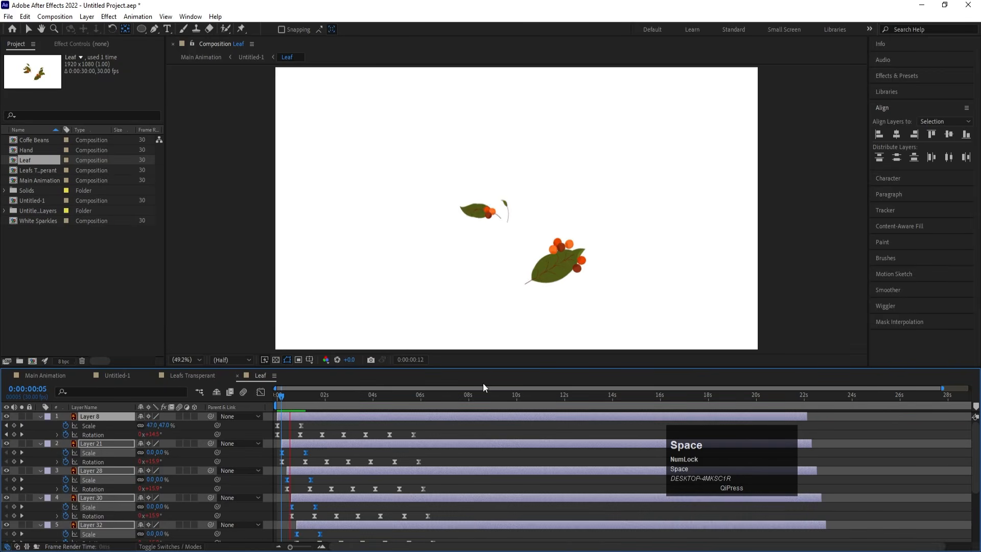
key("space")
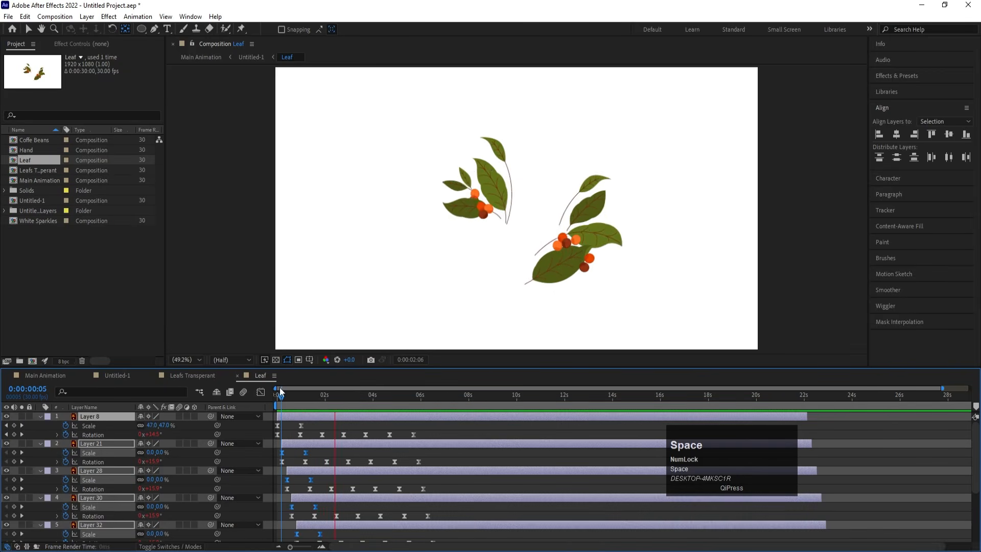
Hide the Leaf layer in the Untitled-1 composition, leave the Coffe Beans layer visible without solo, and open its composition at 0:00:00:00.
left_click(123, 375)
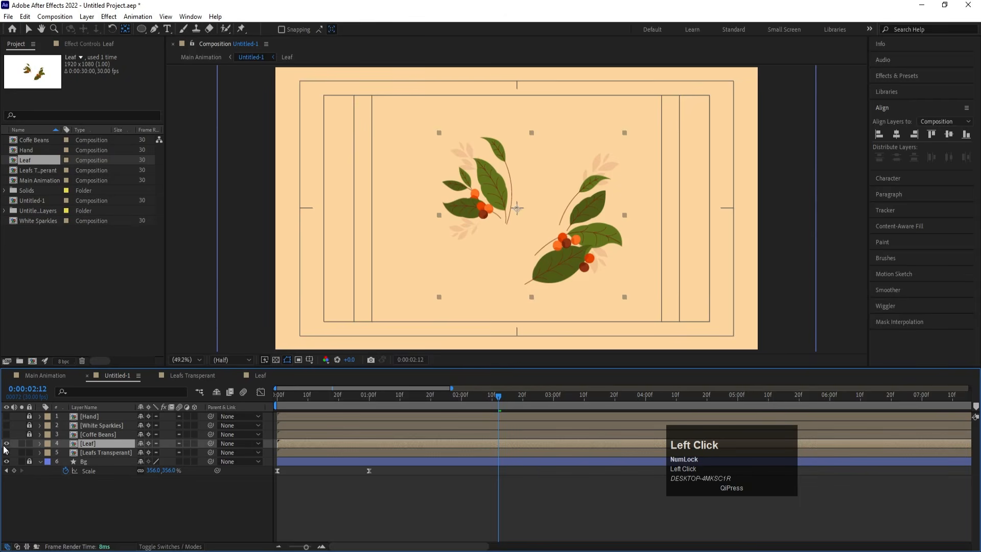
left_click(7, 444)
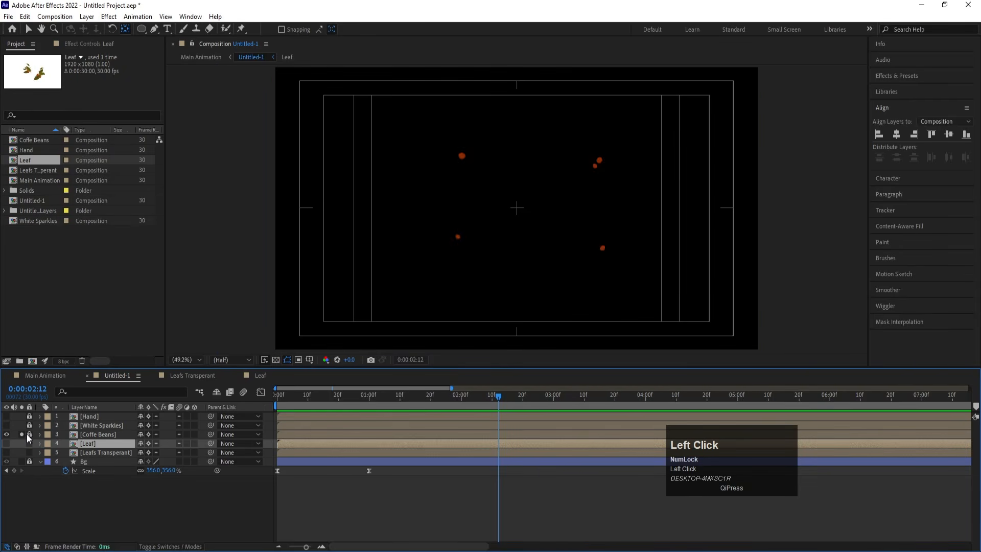
left_click(24, 435)
left_click(90, 434)
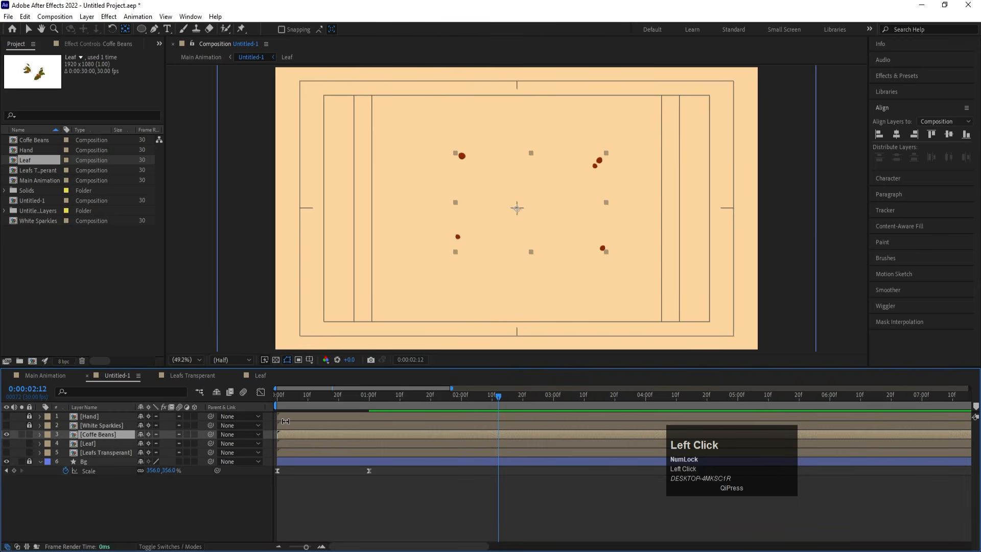
left_click(278, 393)
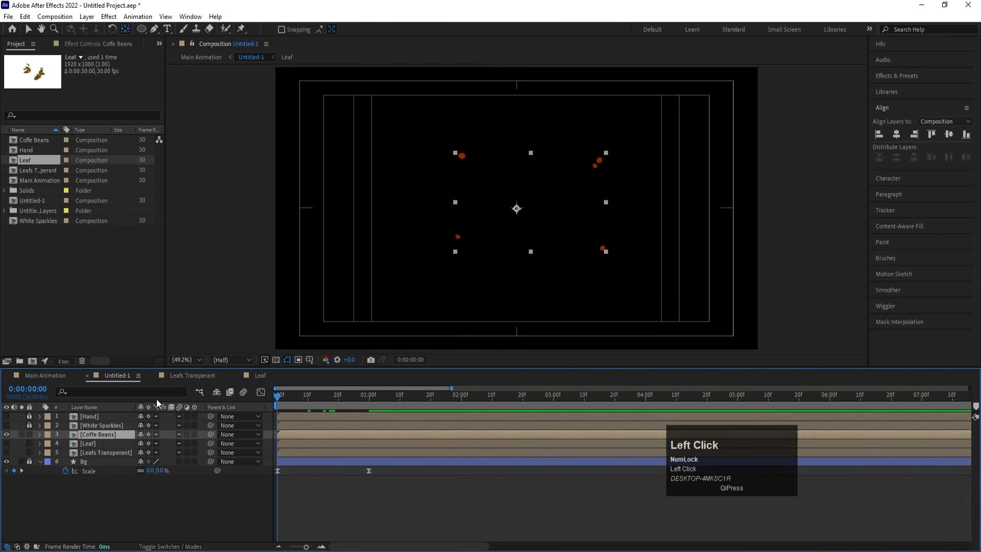
double_click(84, 436)
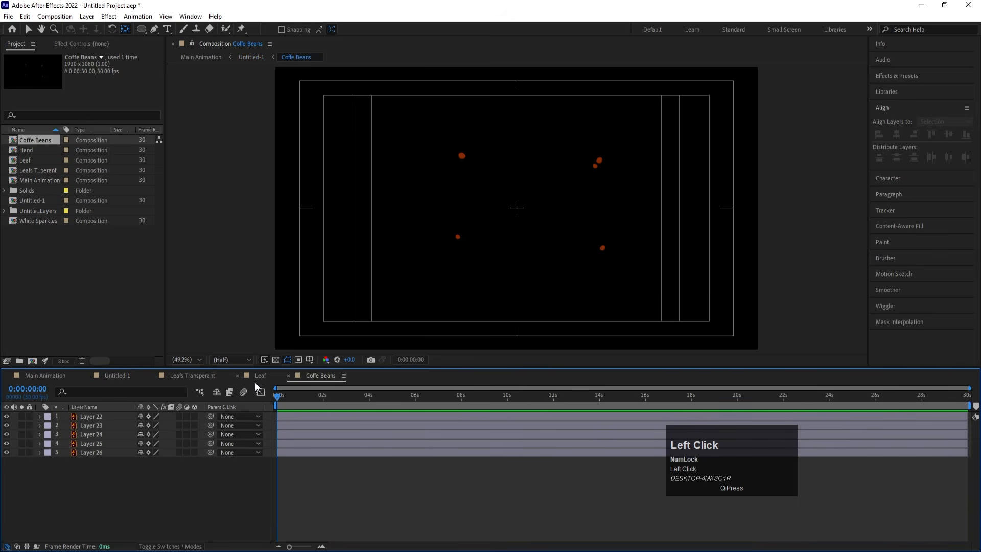
Paste the copied Scale growth keyframes onto all five coffee bean layers, reveal them, and preview the growth.
left_click_drag(106, 481, 77, 402)
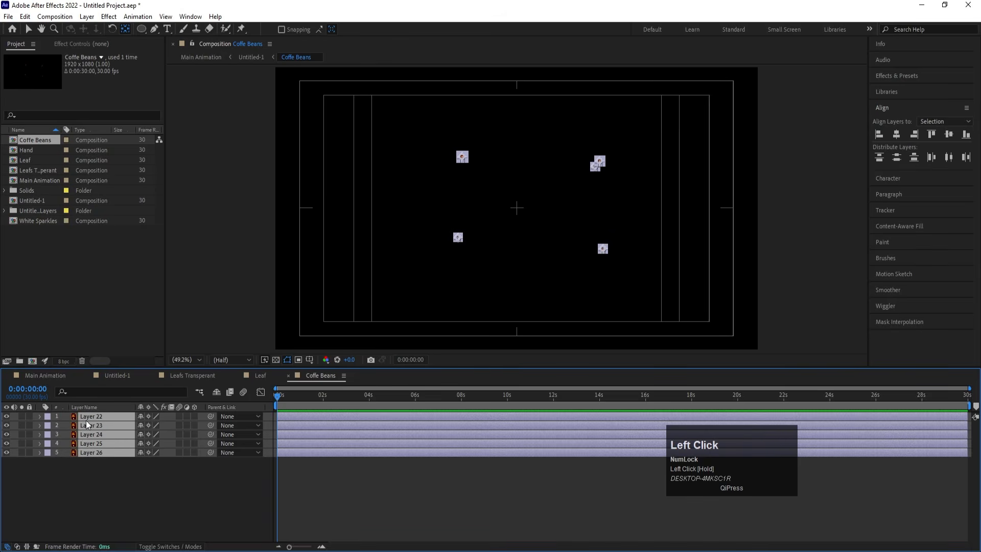
key("ctrl+v")
key("s")
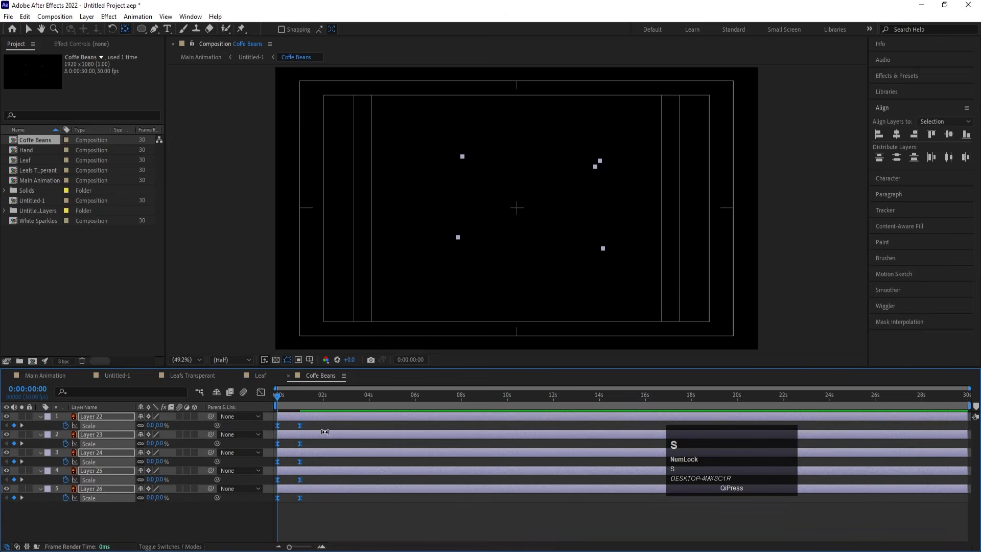
left_click(181, 376)
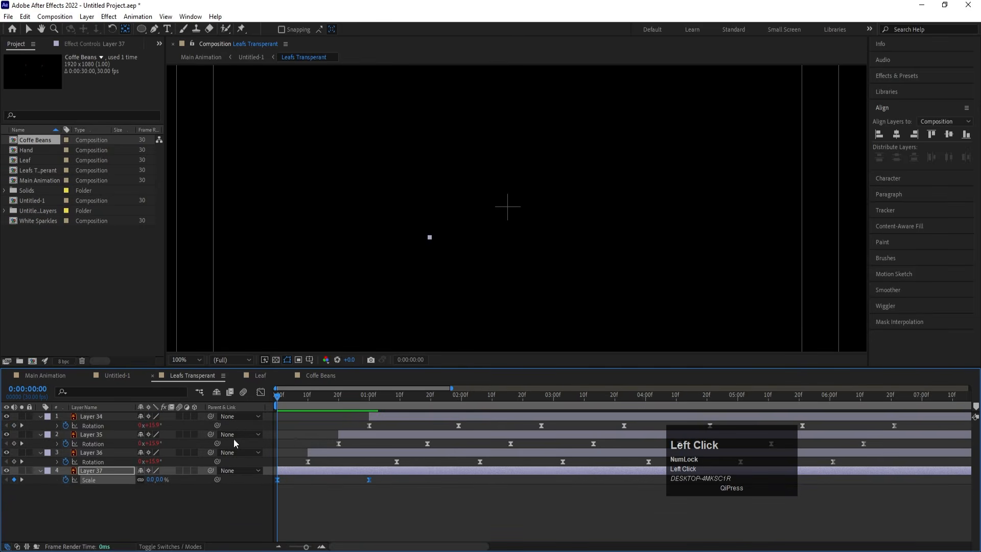
left_click(314, 375)
key("space")
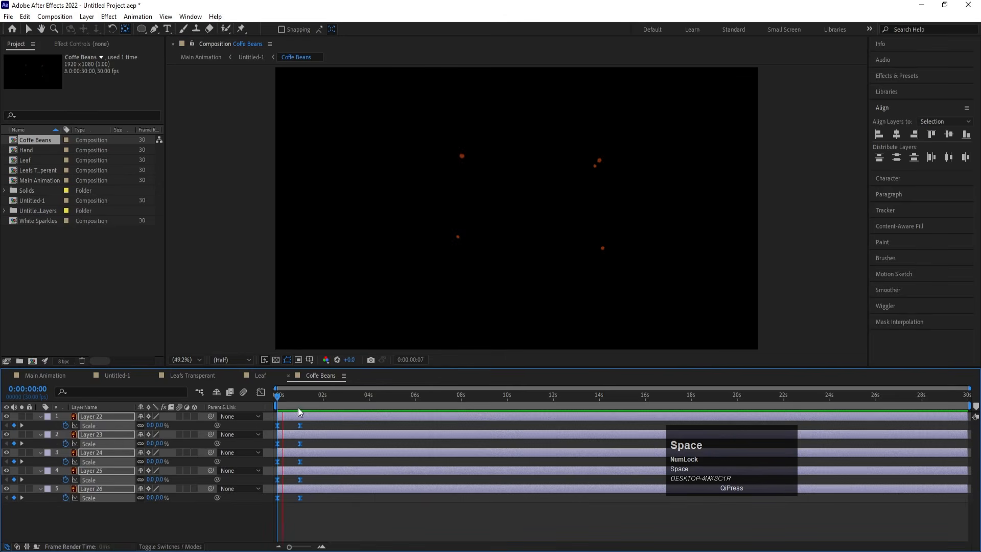
Trim the ends of all coffee bean layers at frame 3 and sequence the layers without overlap.
left_click(293, 404)
key("equal")
key("equal")
key("equal")
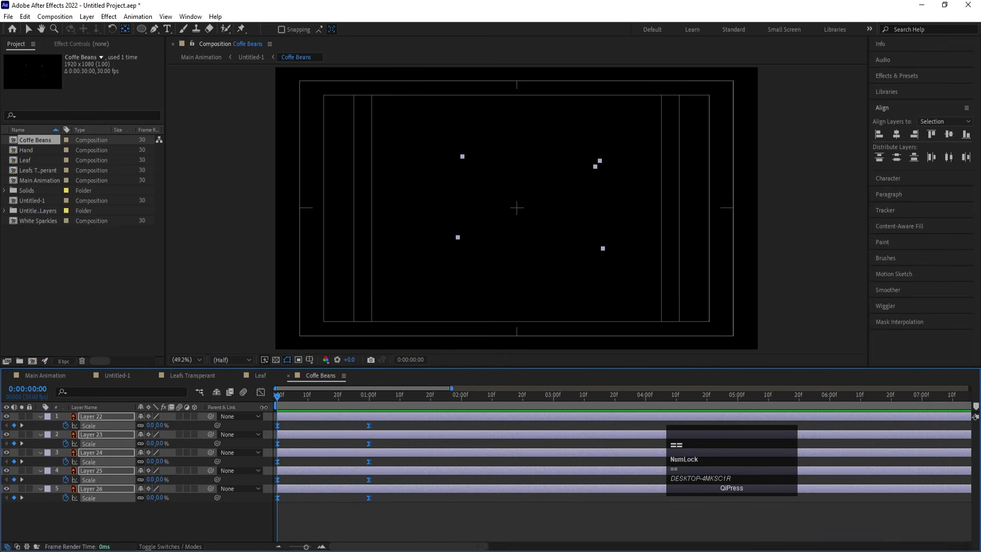
left_click(298, 400)
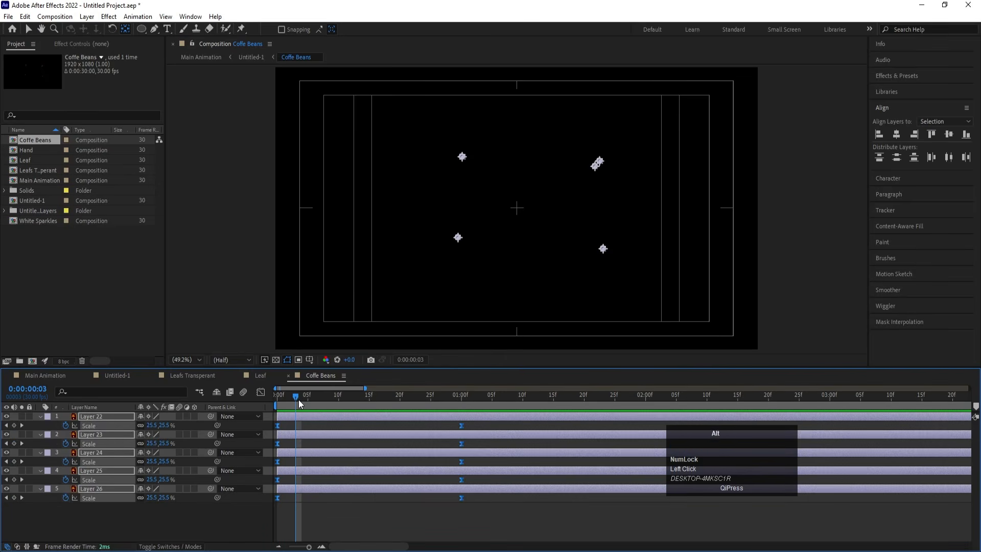
key("alt+bracketright")
right_click(302, 417)
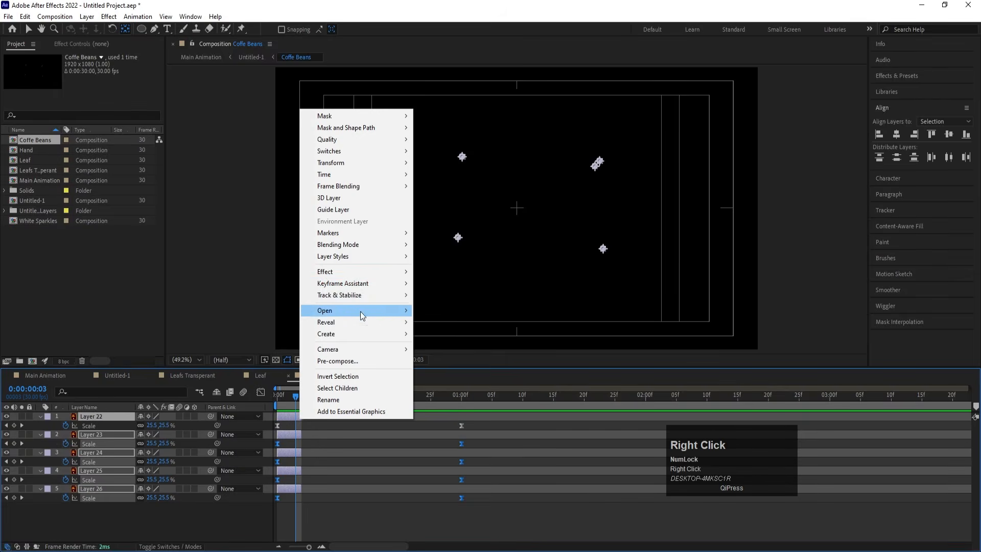
left_click(362, 284)
left_click(459, 377)
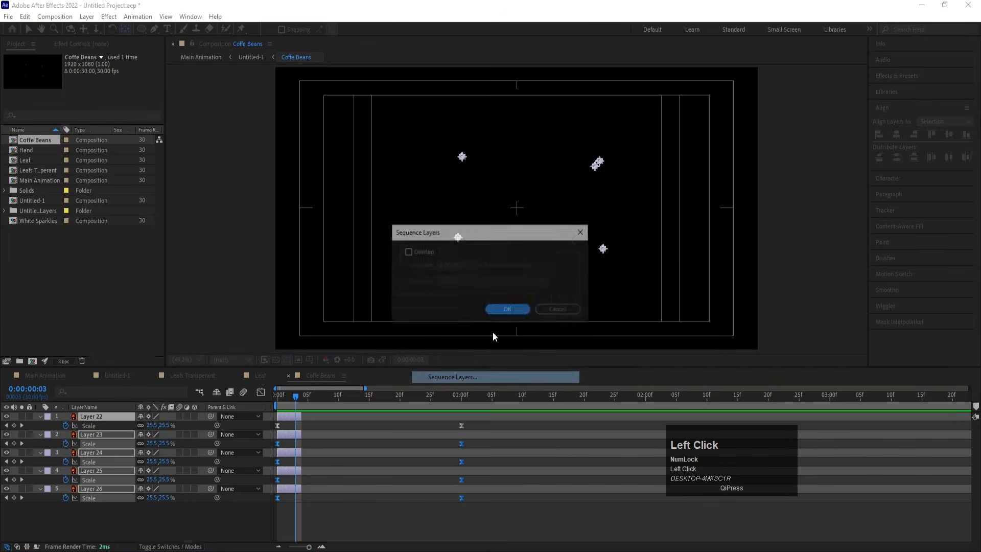
left_click(508, 310)
Extend the ends of all staggered coffee bean layers so Layer 22 reaches about 23.4 seconds, and preview the animation.
key("minus")
key("minus")
key("minus")
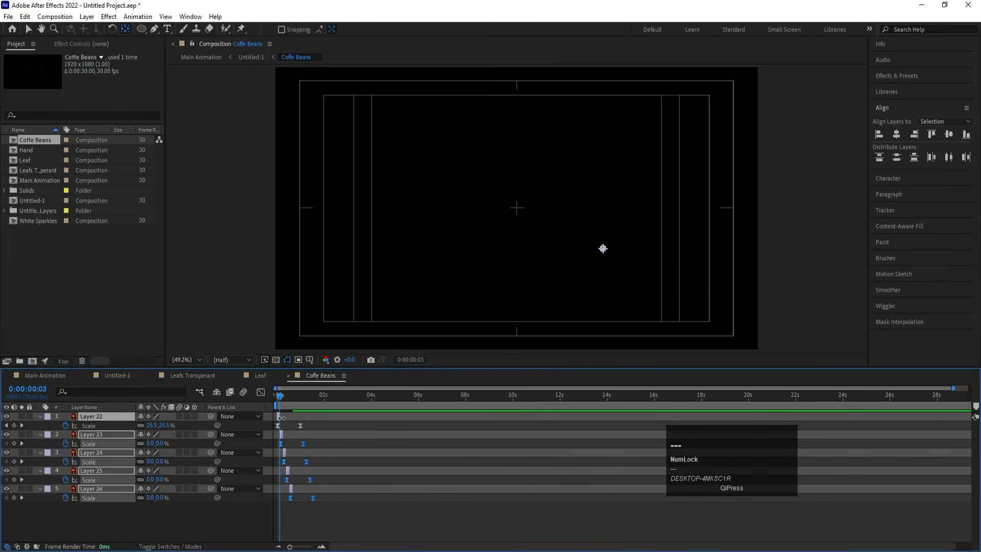
left_click(281, 418)
key("space")
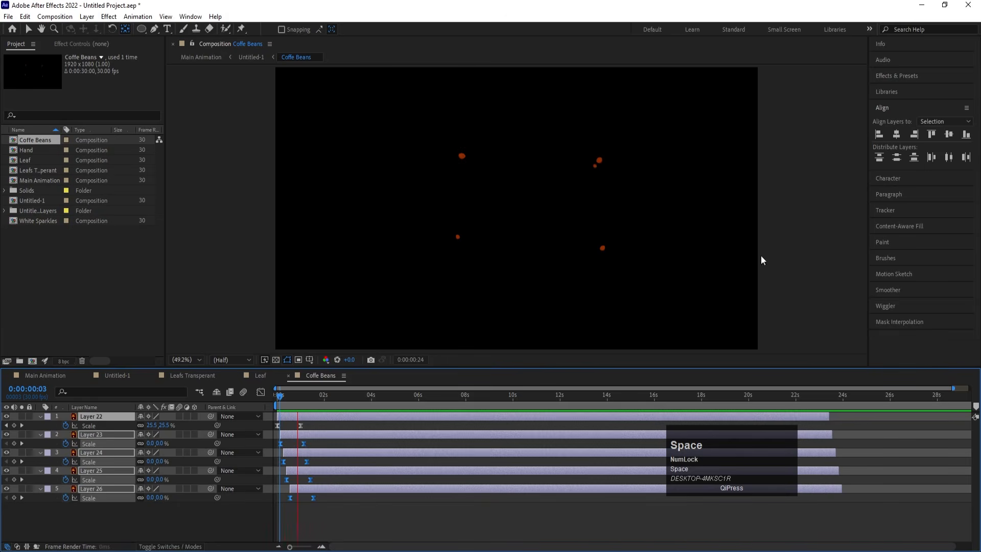
key("space")
Find the Wiggle - position preset, apply it to all coffee bean layers, and preview the movement.
left_click(892, 76)
left_click(905, 89)
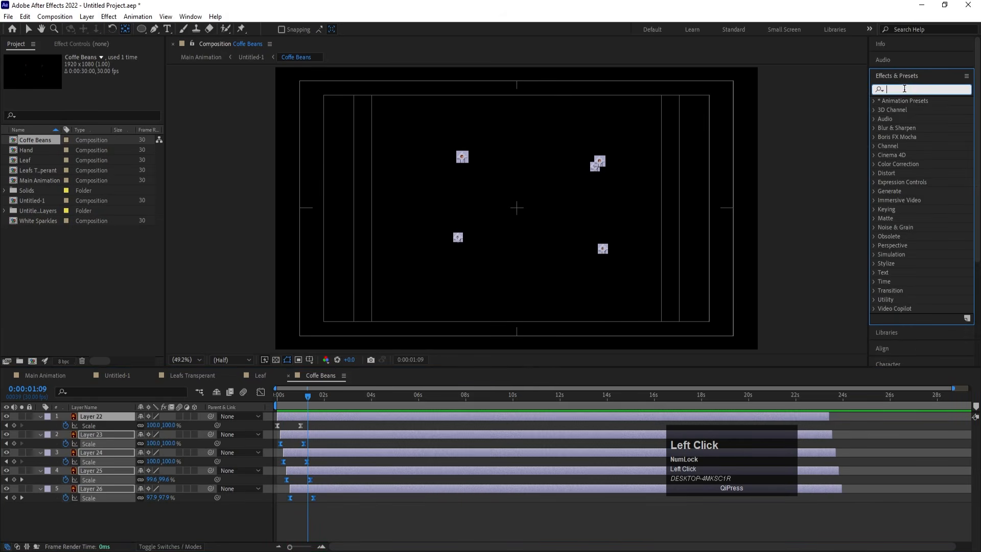
type("wigg")
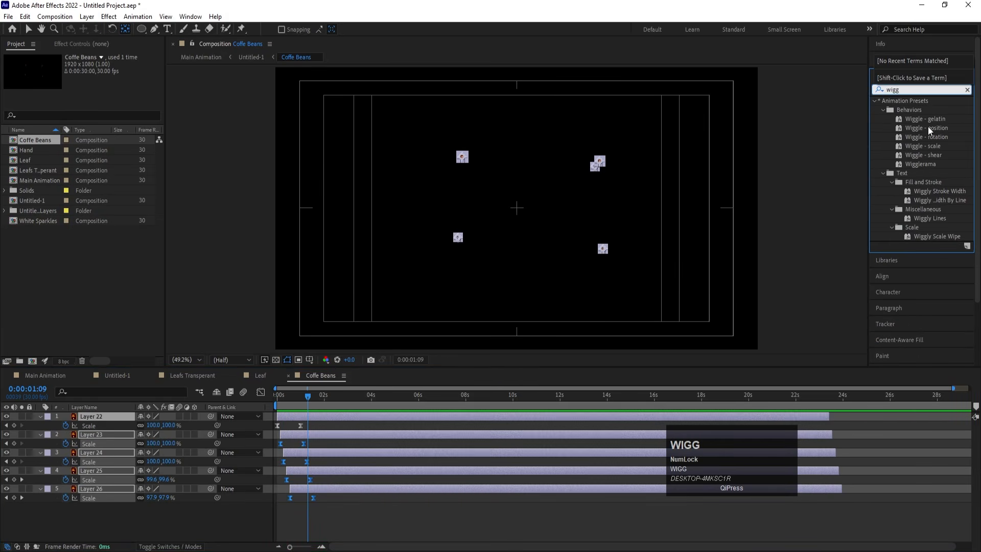
double_click(928, 126)
key("space")
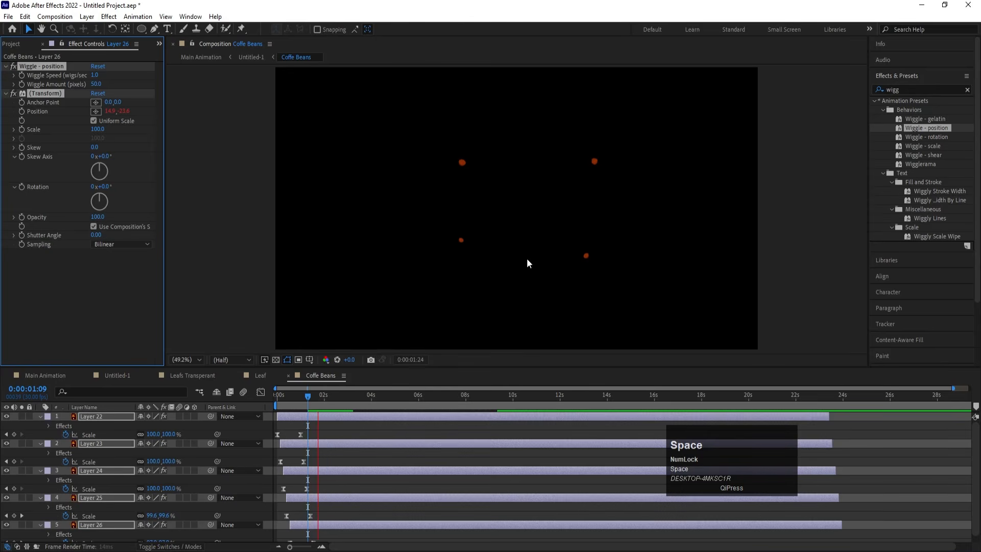
Hide the Coffe Beans layer in the Untitled-1 composition and open the White Sparkles composition.
left_click(119, 375)
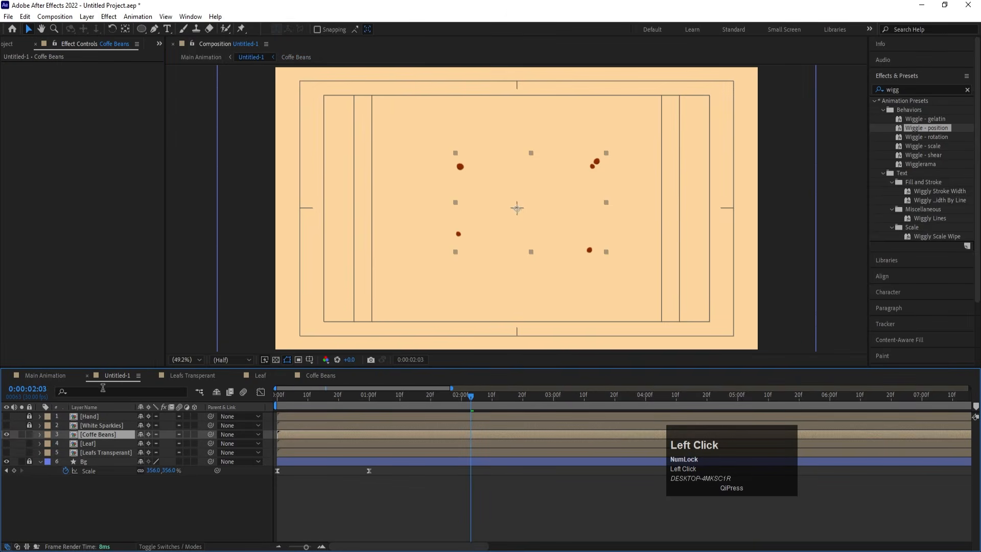
left_click(7, 434)
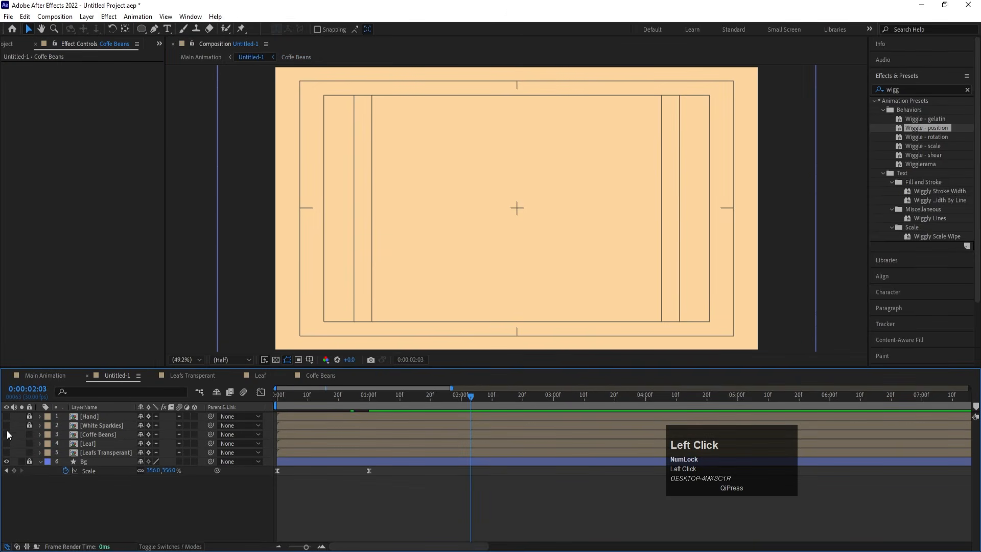
double_click(81, 425)
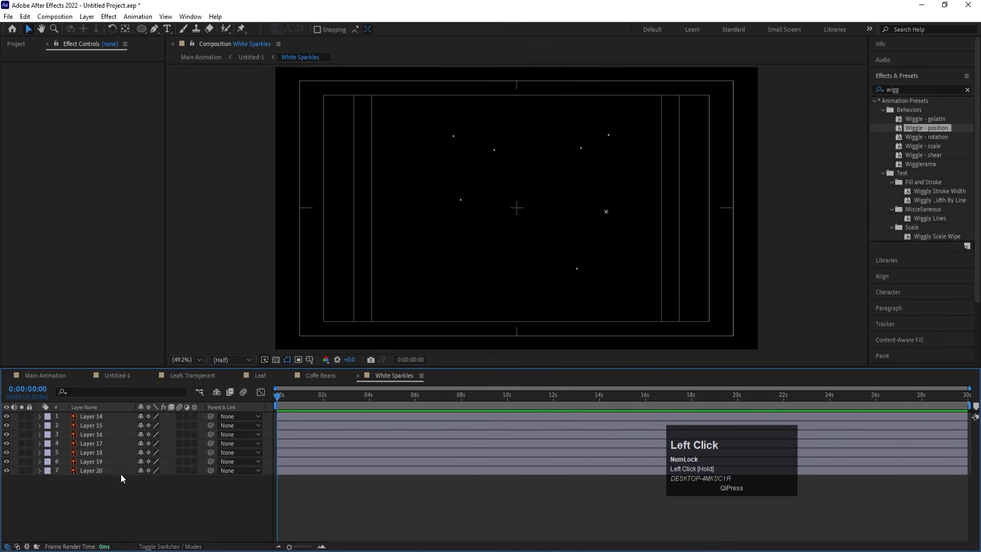
Copy Layer 37's Scale keyframes from the Leafs Transperant composition onto all seven White Sparkles layers at 0:00:00:00 and reveal them.
key("ctrl+a")
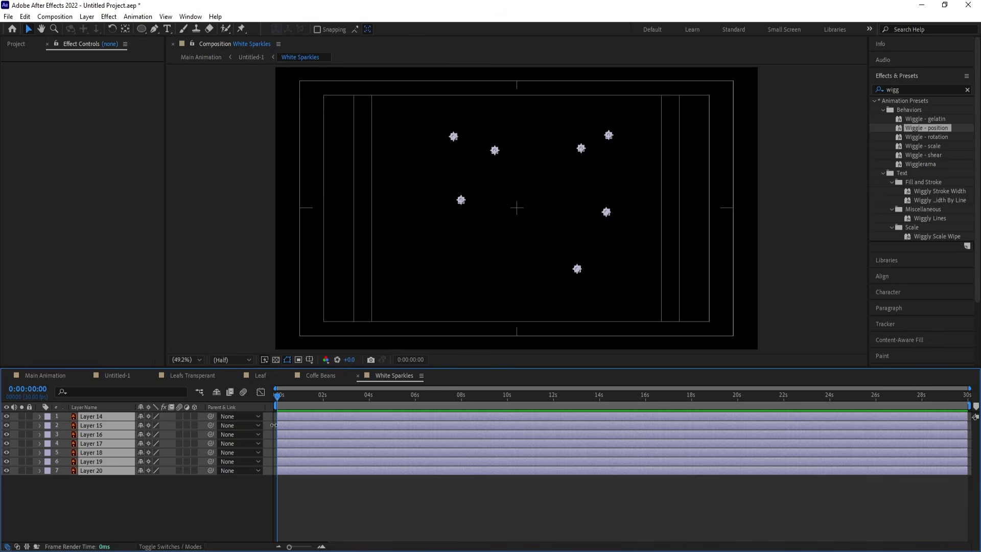
left_click(199, 376)
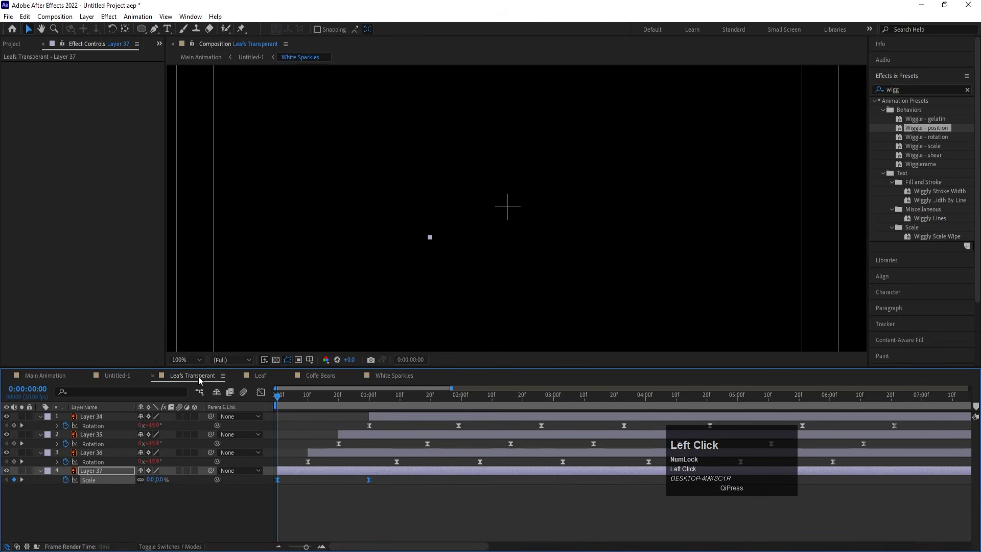
left_click(167, 498)
left_click(85, 480)
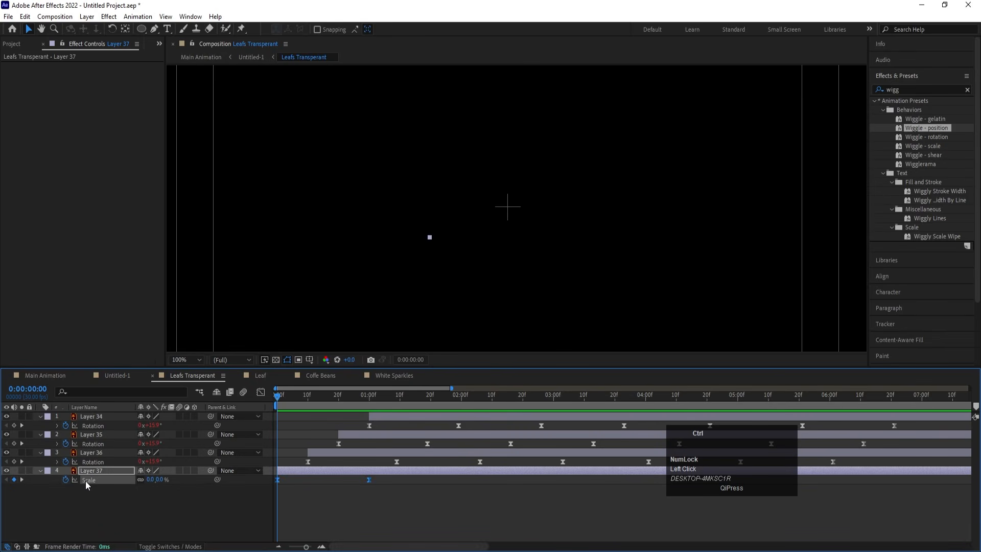
left_click(395, 376)
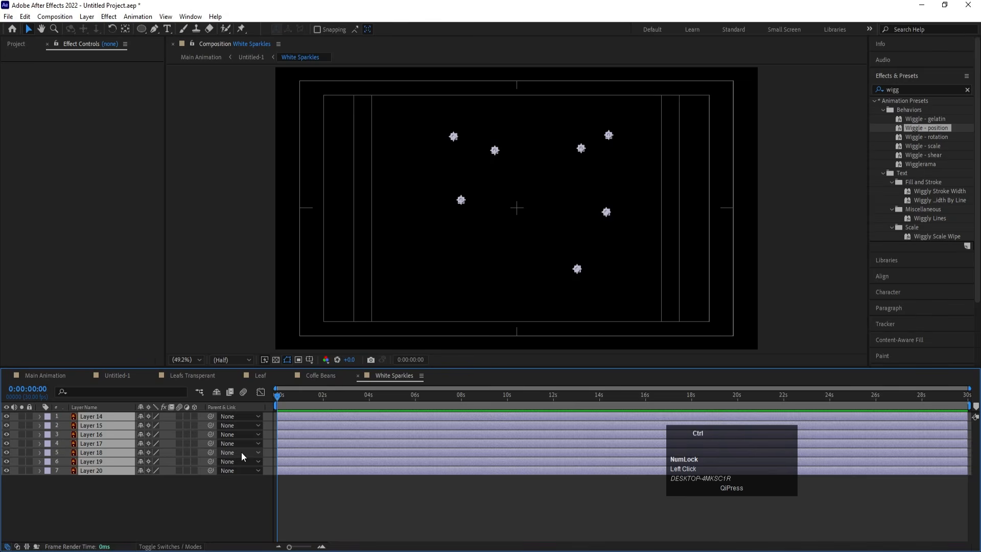
key("ctrl+v")
key("u")
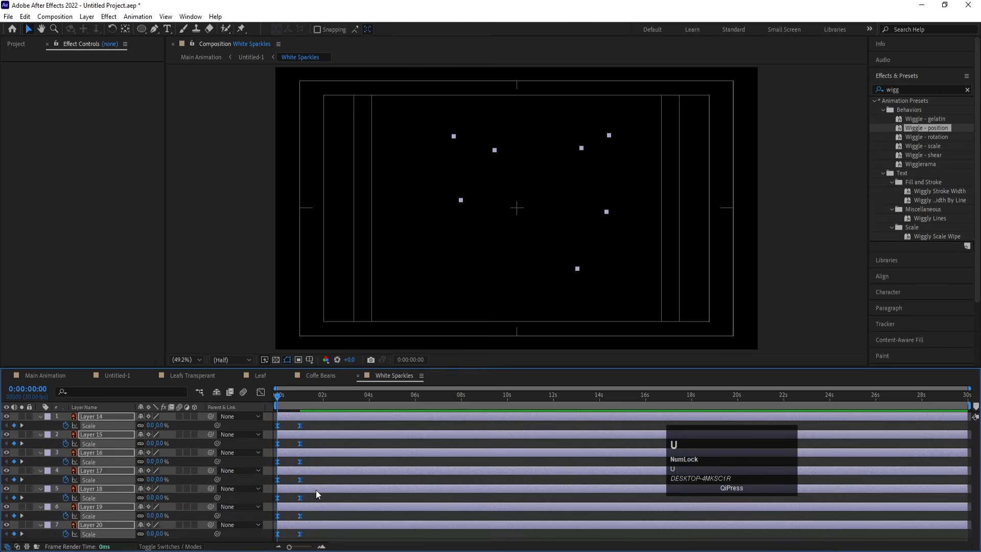
Apply the Wiggle - position preset to all seven sparkle layers.
key("equal")
key("equal")
key("equal")
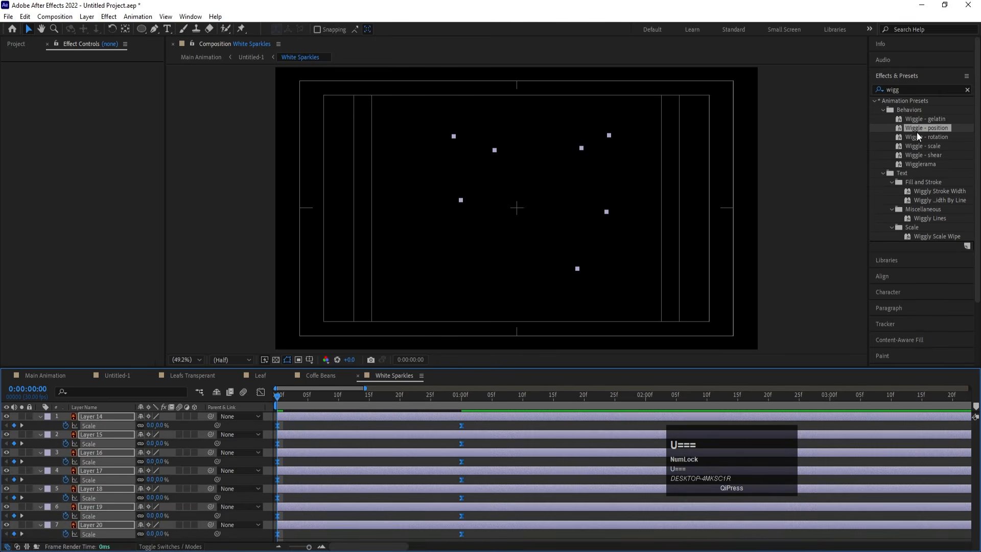
double_click(914, 128)
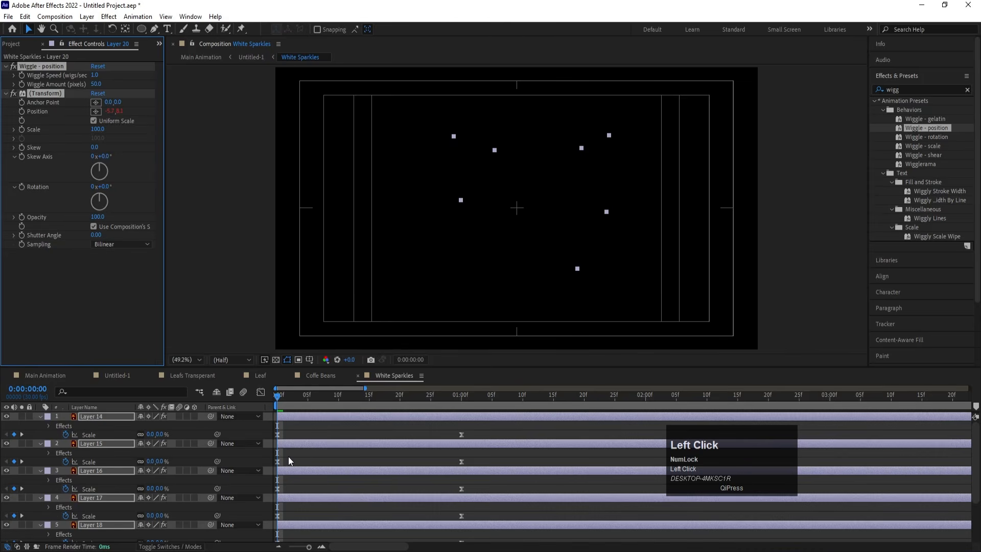
Trim all seven sparkle layers to end at 0:00:00:04 and sequence them one after another without overlap.
left_click(303, 398)
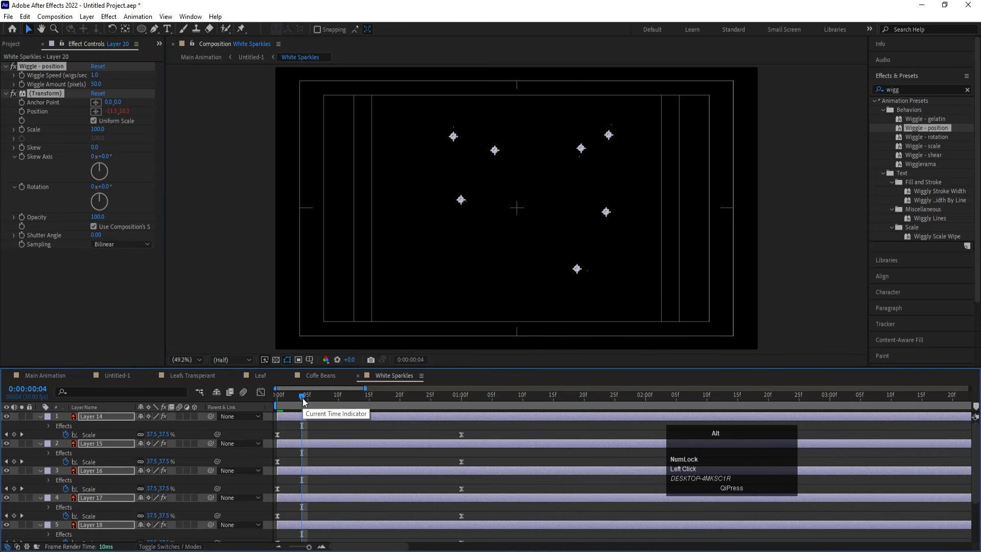
key("alt+bracketright")
right_click(294, 416)
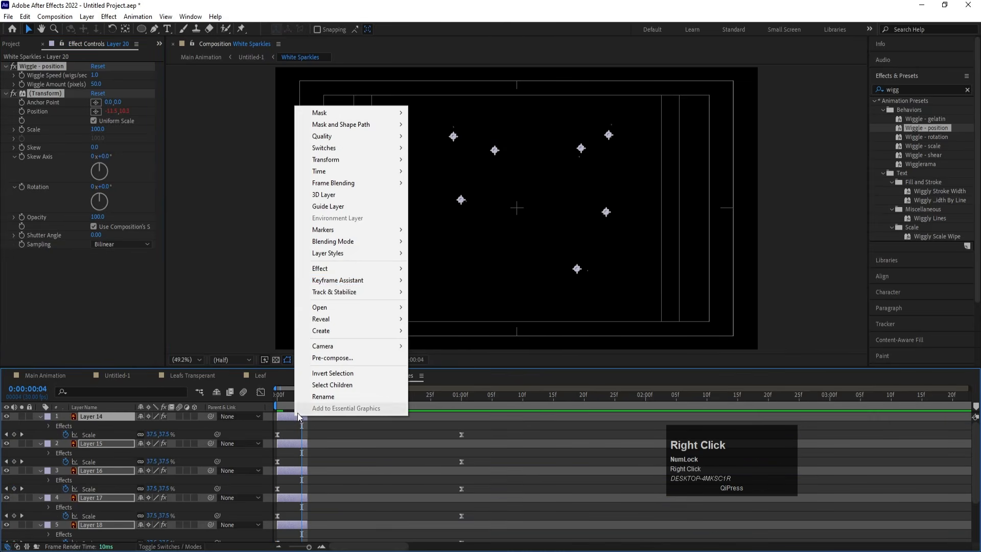
left_click(378, 280)
left_click(460, 374)
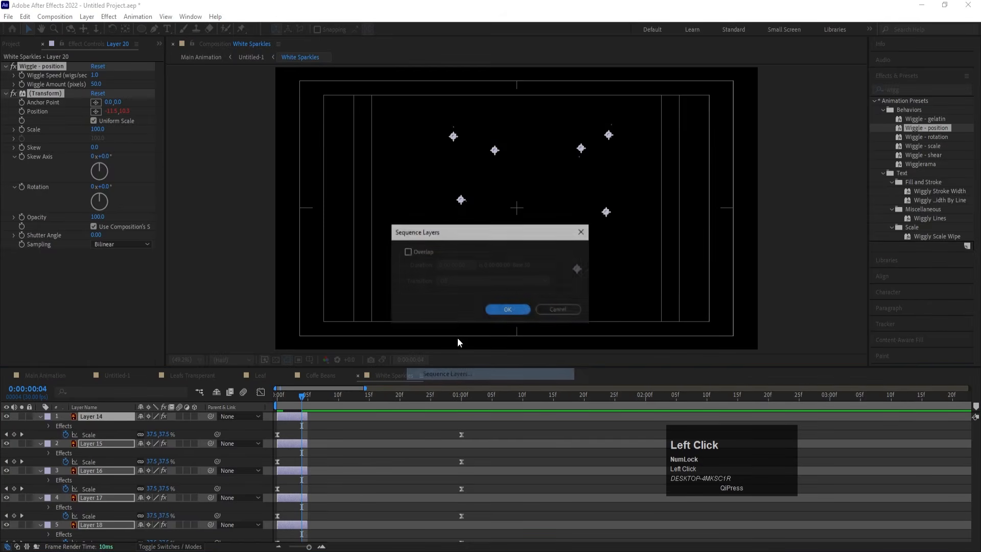
left_click(504, 314)
Extend the staggered sparkle layers to the end of the composition and preview the animation.
key("minus")
key("minus")
key("minus")
key("minus")
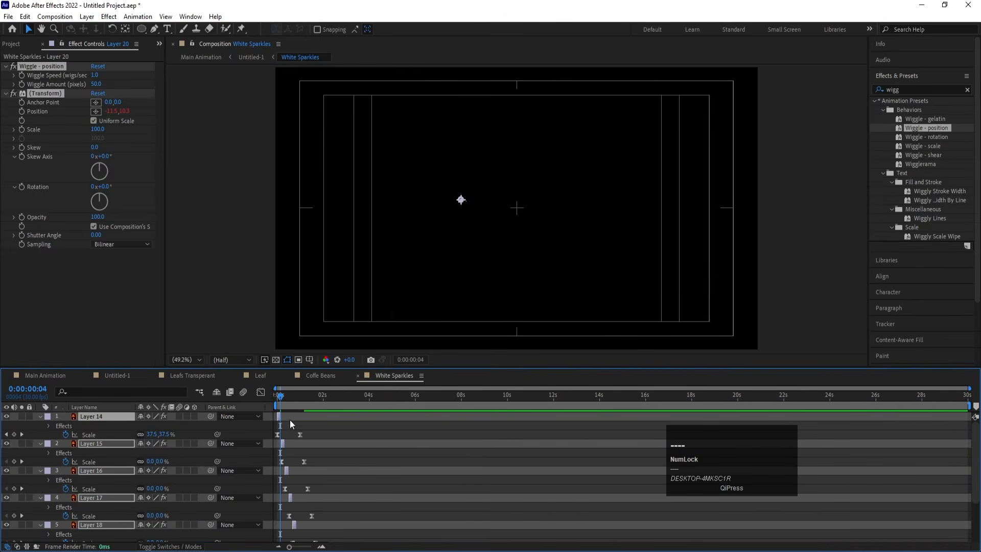
left_click_drag(281, 417, 971, 389)
key("space")
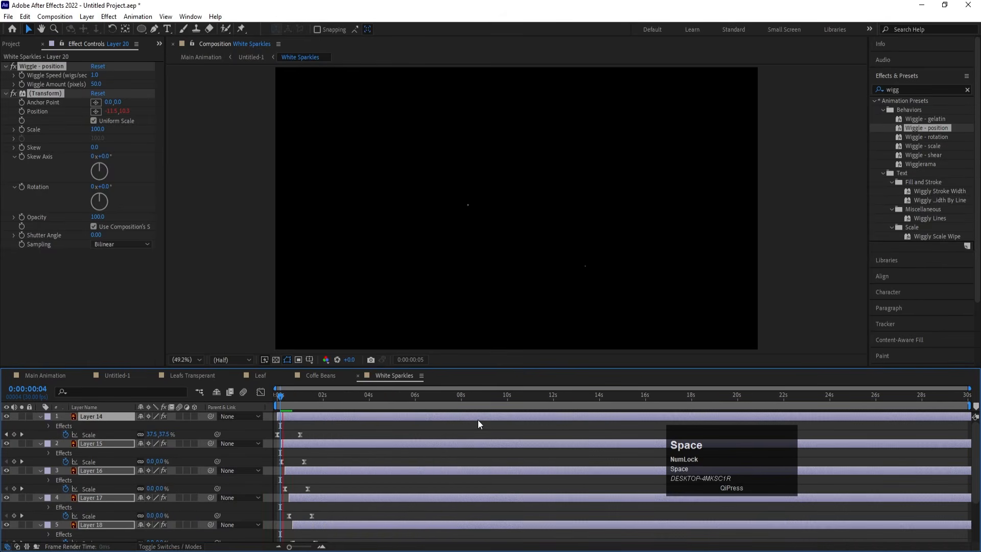
Make the hidden decoration layers visible again in the Untitled-1 composition and preview their combined animation.
left_click(128, 375)
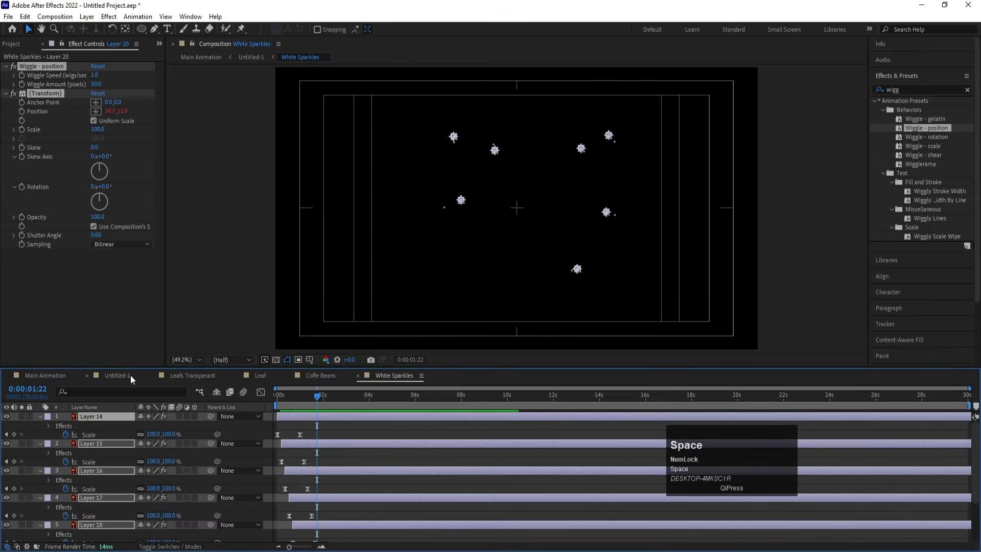
left_click_drag(320, 410, 7, 453)
key("space")
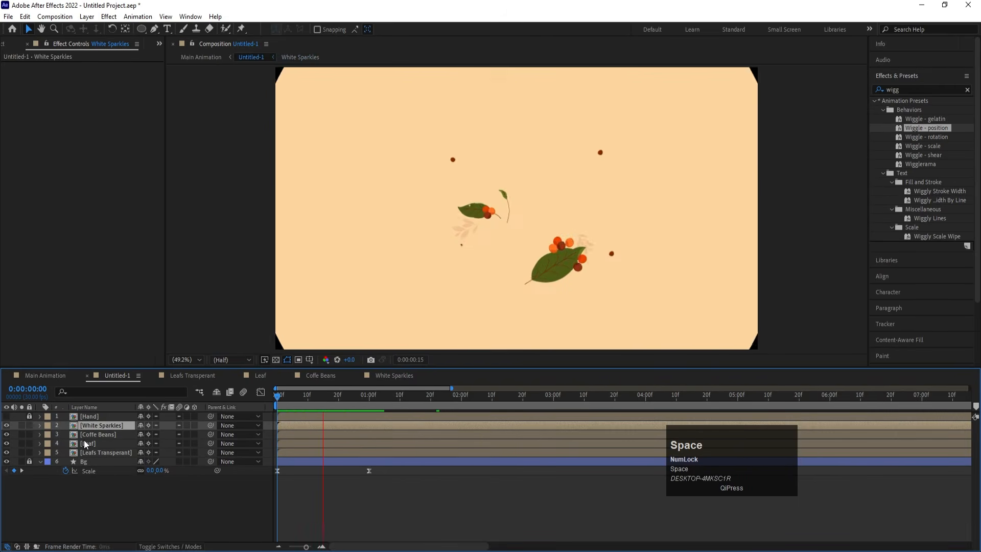
key("space")
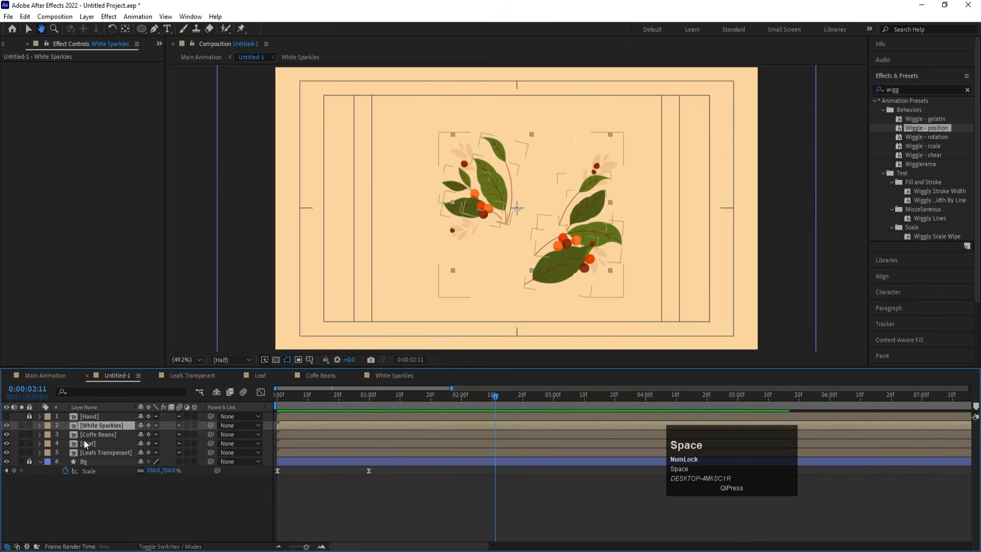
Show and unlock the Hand layer in Untitled-1, and open its composition.
left_click(6, 416)
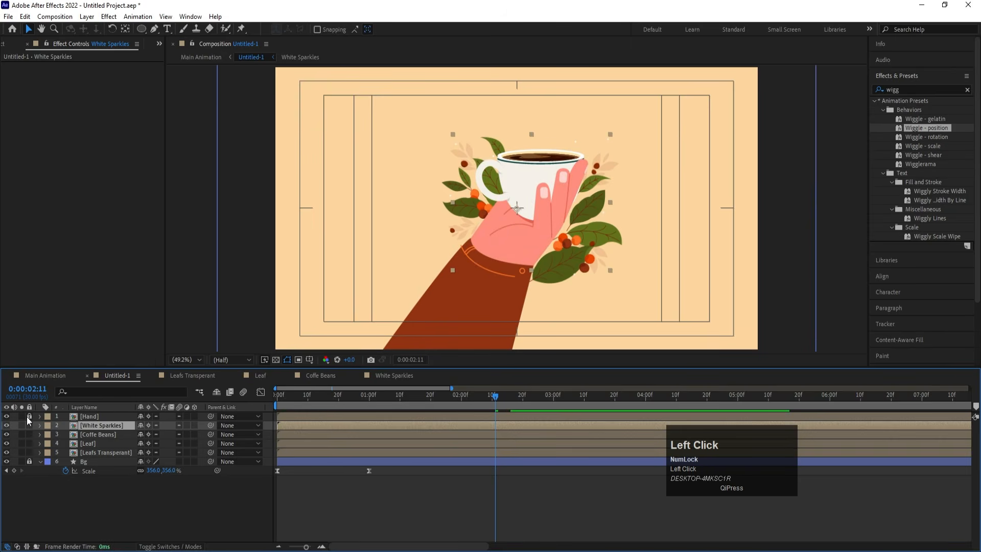
left_click(87, 418)
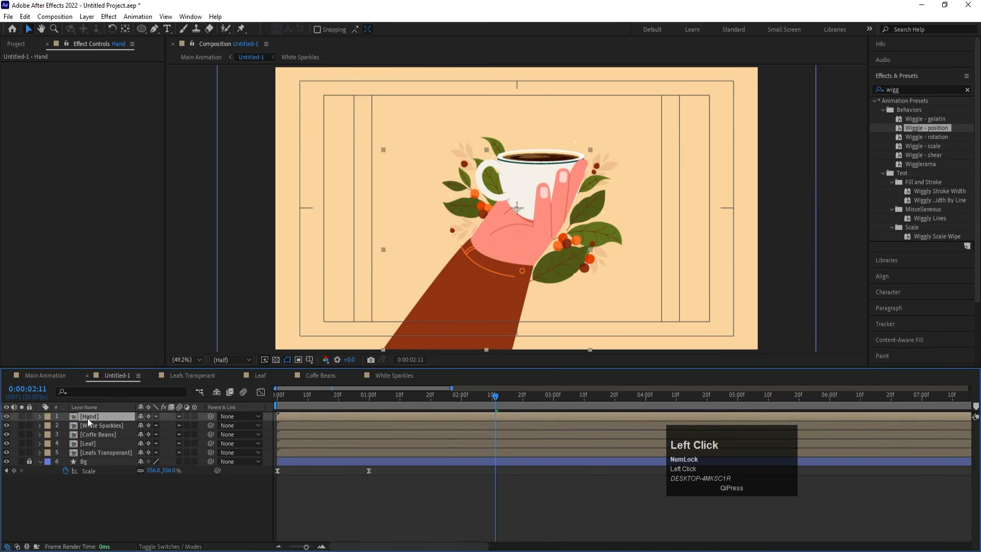
double_click(87, 417)
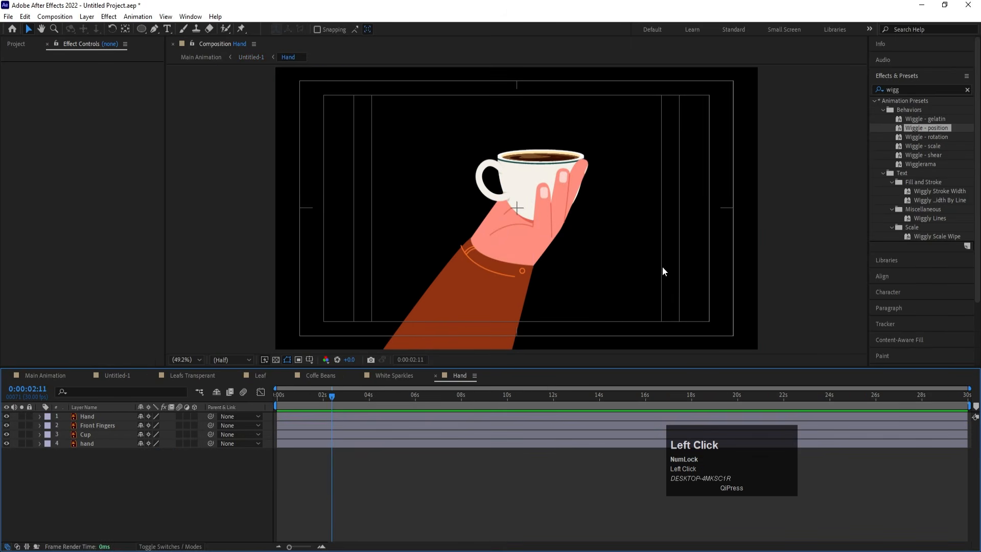
Add a null object to the Hand composition, centre its anchor point and set its scale to 527%.
right_click(146, 481)
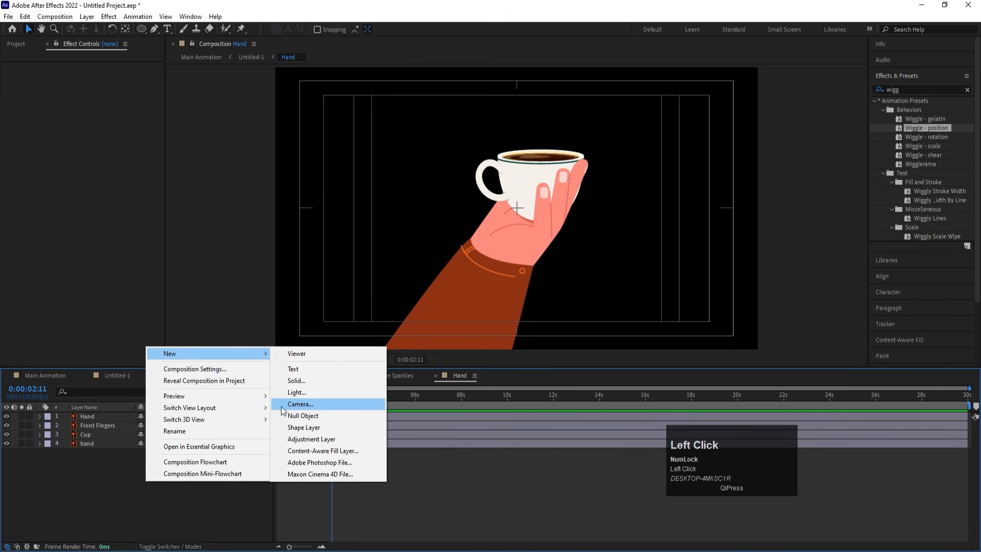
left_click(296, 415)
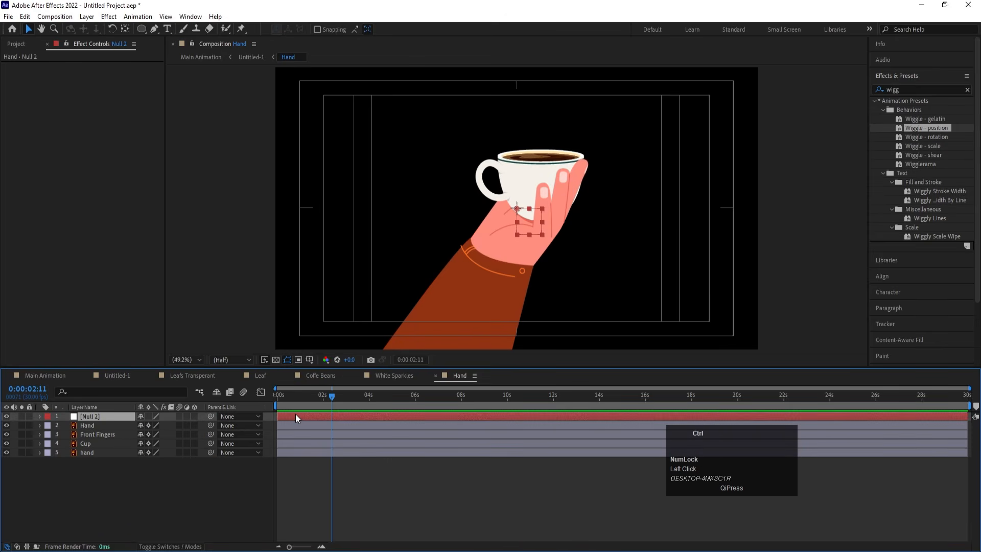
key("ctrl+alt+Home")
key("s")
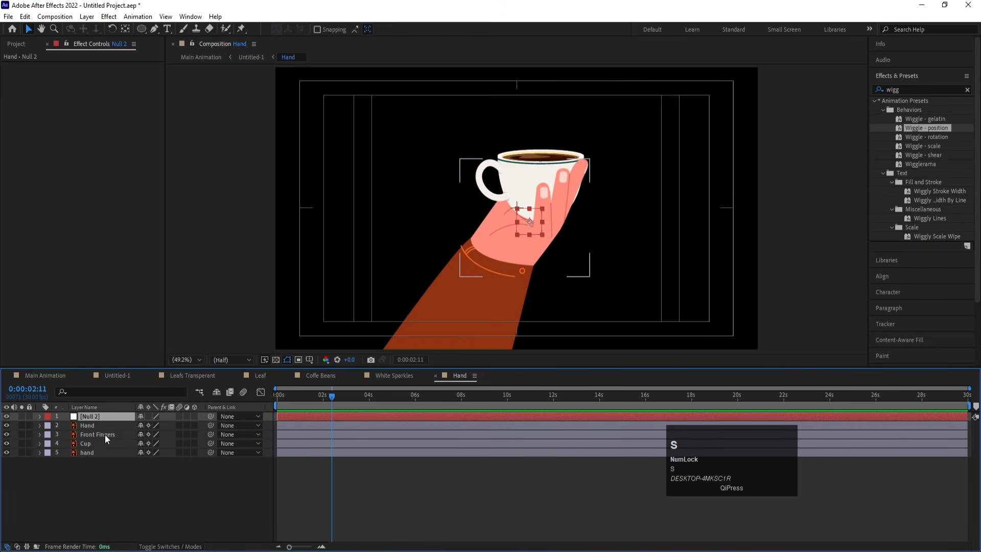
left_click_drag(148, 431, 303, 363)
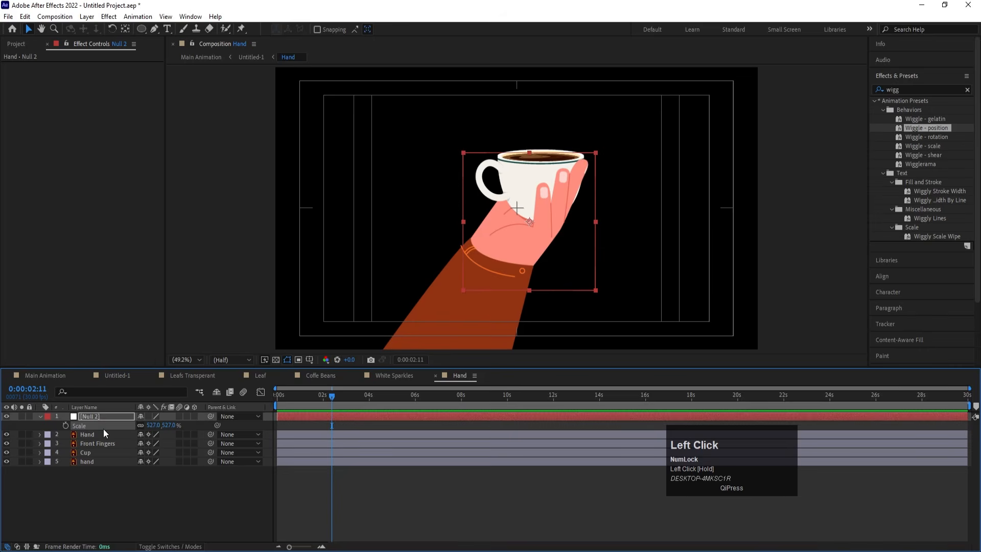
Parent the Hand, Front Fingers, Cup and hand layers to the null object.
left_click(85, 435)
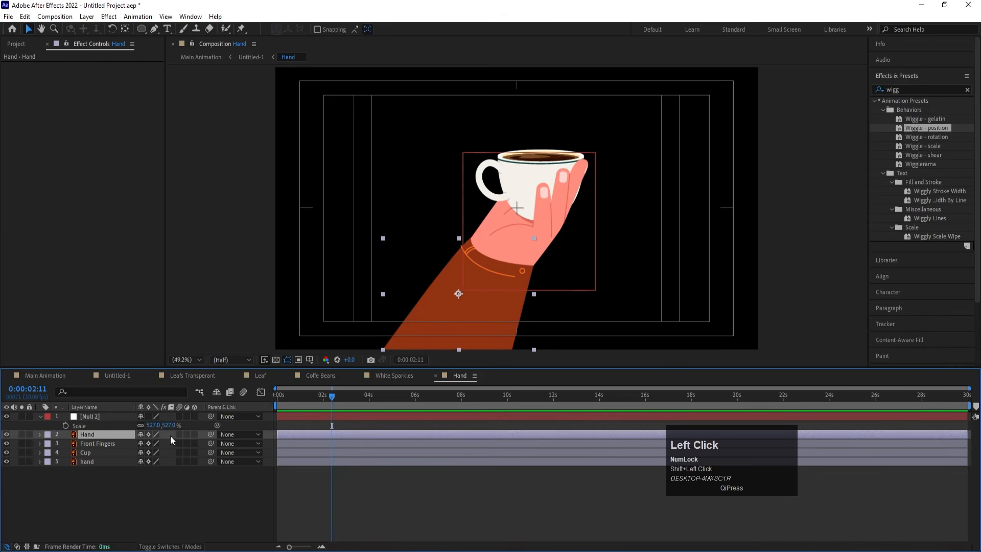
left_click(87, 462, "shift")
left_click_drag(211, 434, 104, 415)
left_click(93, 493)
Move the Front Fingers layer's anchor point to the wrist edge above the cuff button and try rotating the fingers around it.
left_click(87, 437)
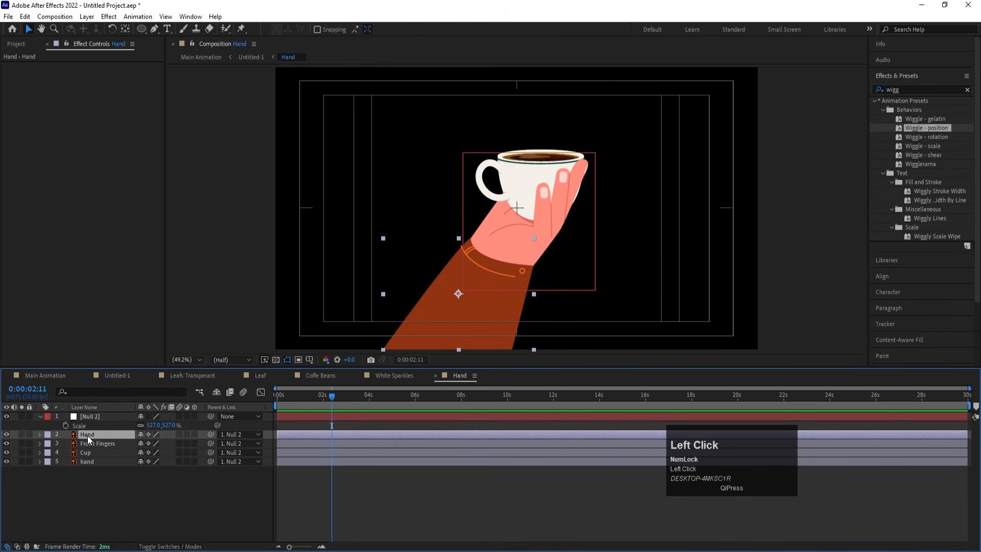
left_click(94, 443)
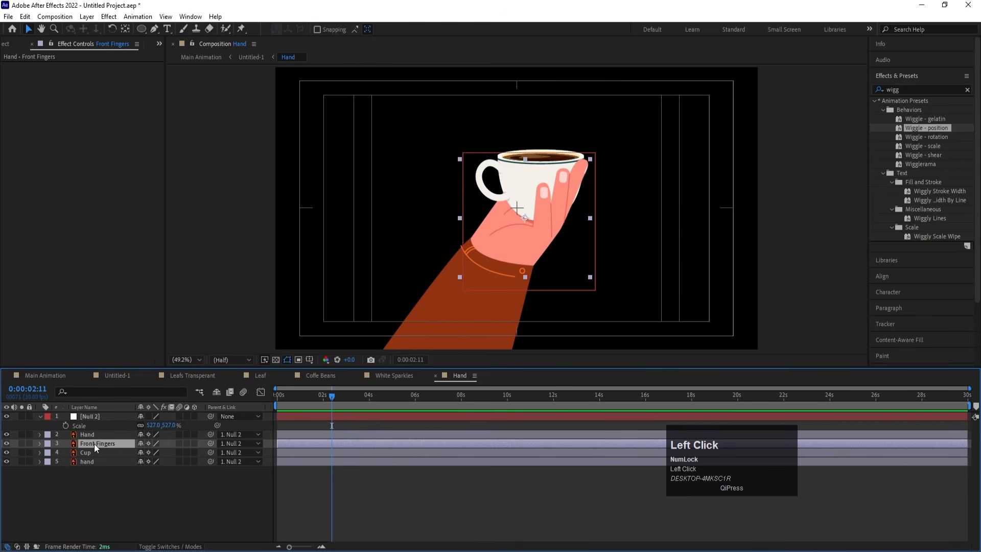
key("t")
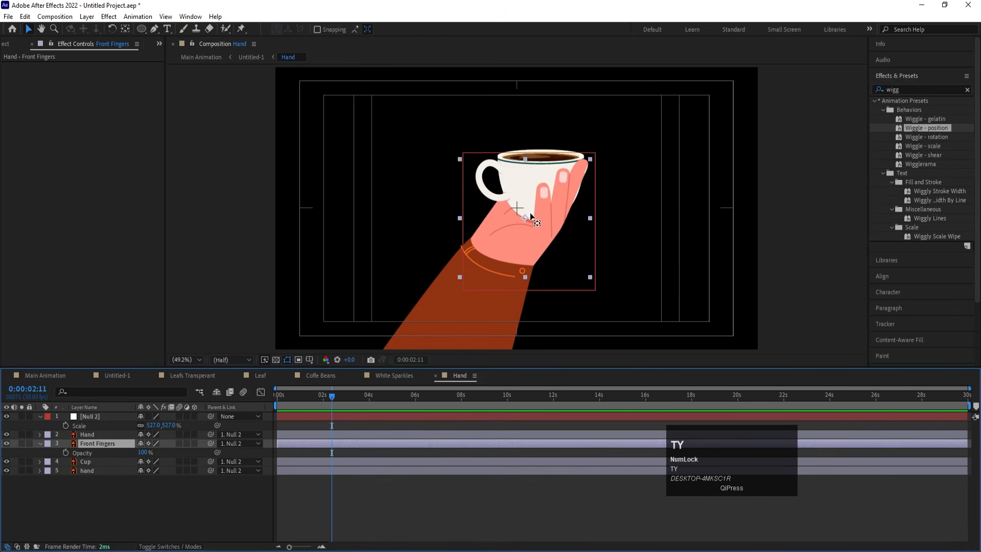
key("y")
left_click_drag(526, 217, 533, 265)
key("w")
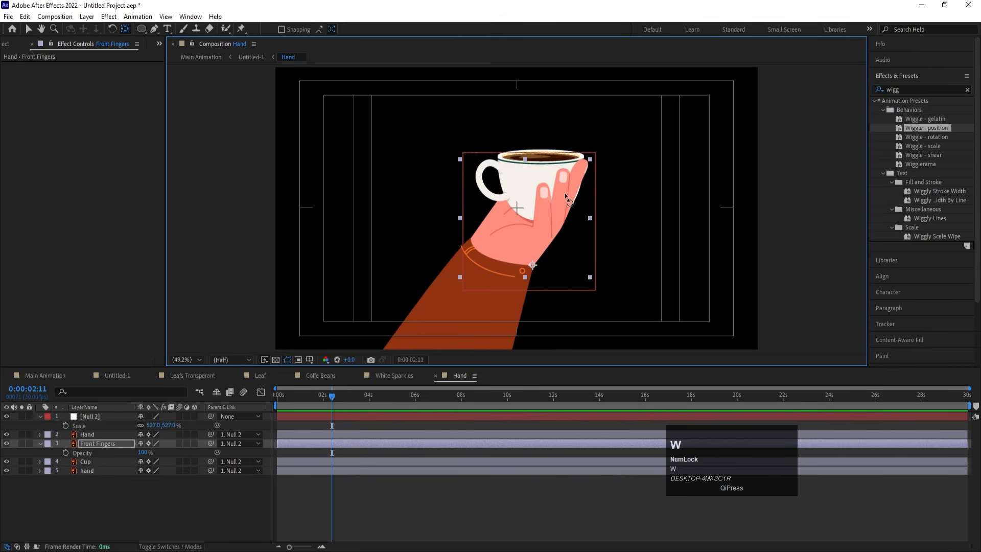
left_click_drag(578, 189, 583, 192)
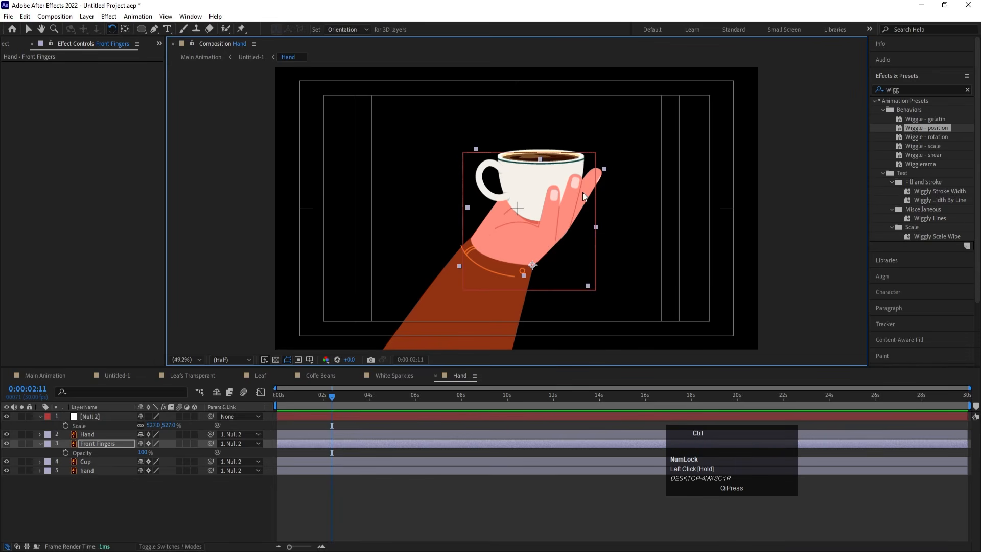
key("ctrl+z")
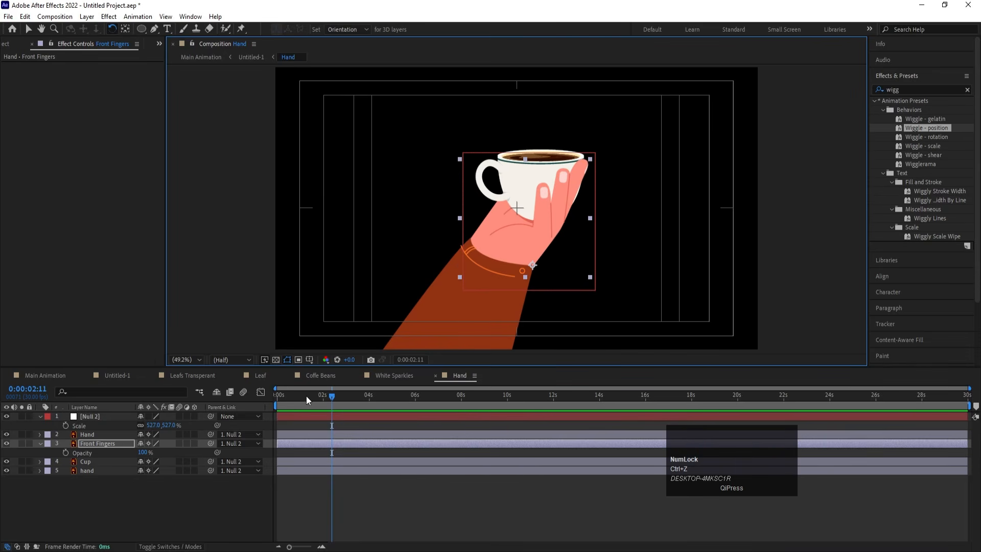
Rotate the Front Fingers layer to 1° at 0:00:00:00 and set a Rotation keyframe there.
left_click_drag(306, 396, 197, 384)
key("r")
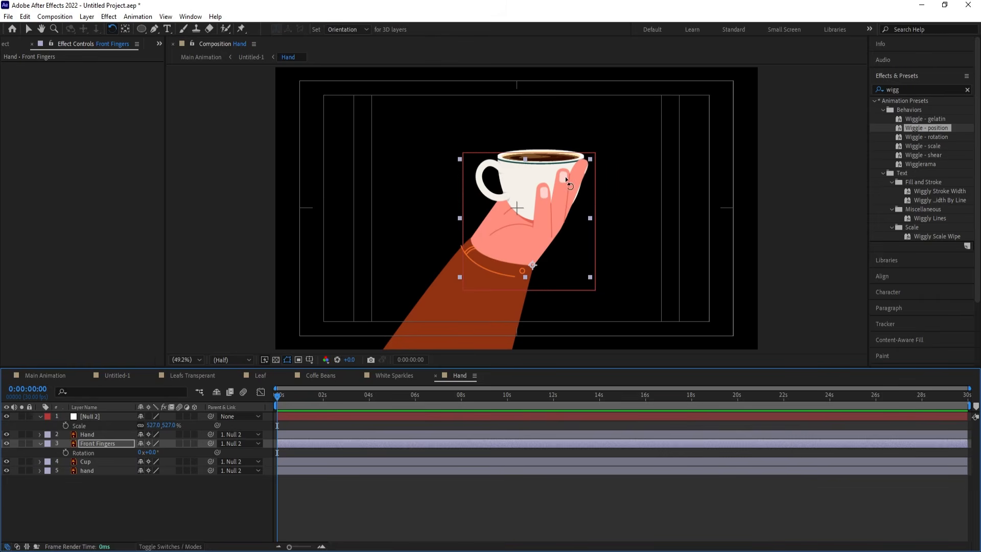
left_click_drag(565, 176, 555, 202)
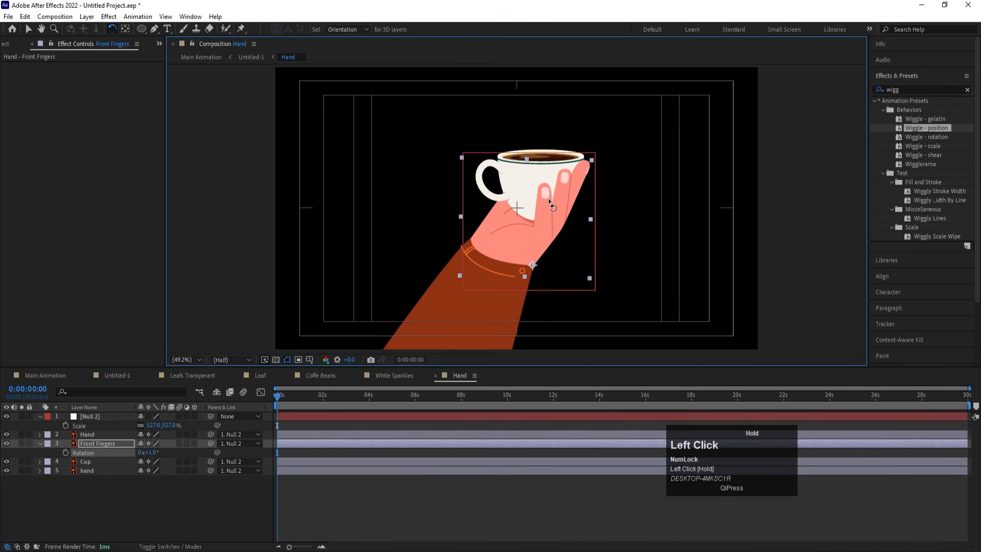
left_click(65, 453)
Add a second Front Fingers Rotation keyframe of 3.3° at 0:00:00:27.
key("space")
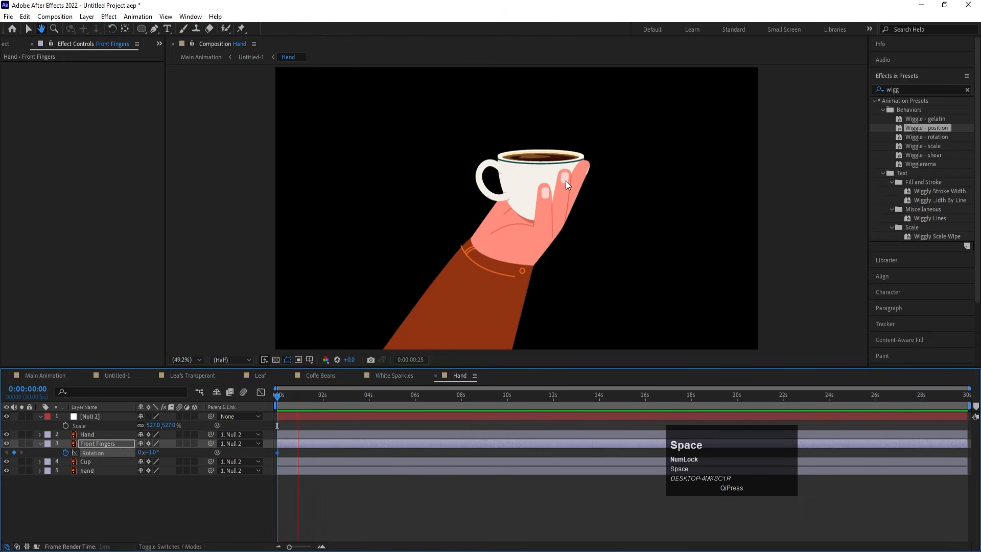
key("space")
left_click_drag(573, 178, 587, 176)
Copy the first Front Fingers Rotation keyframe to 0:00:01:26 and apply Easy Ease to all three keyframes.
key("space")
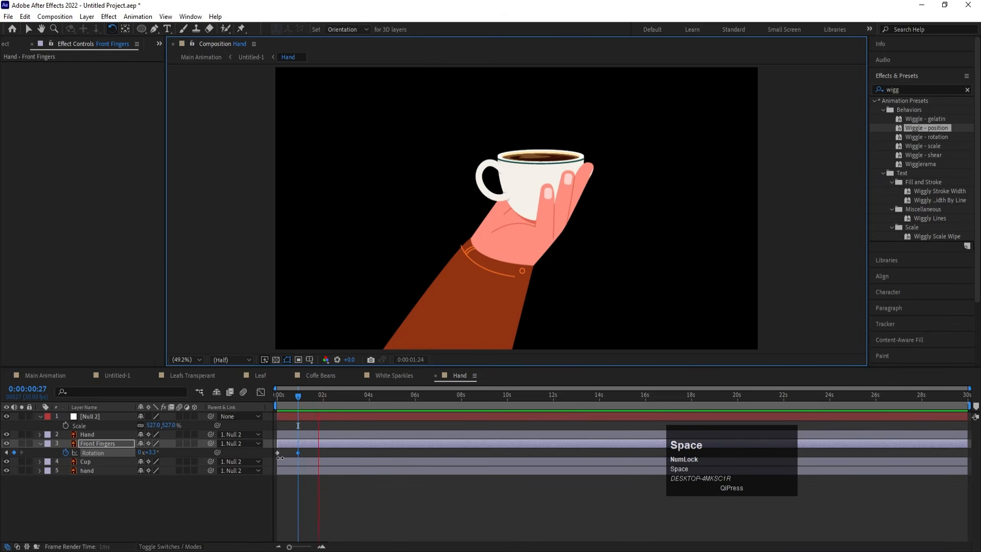
left_click(278, 453)
key("ctrl+c")
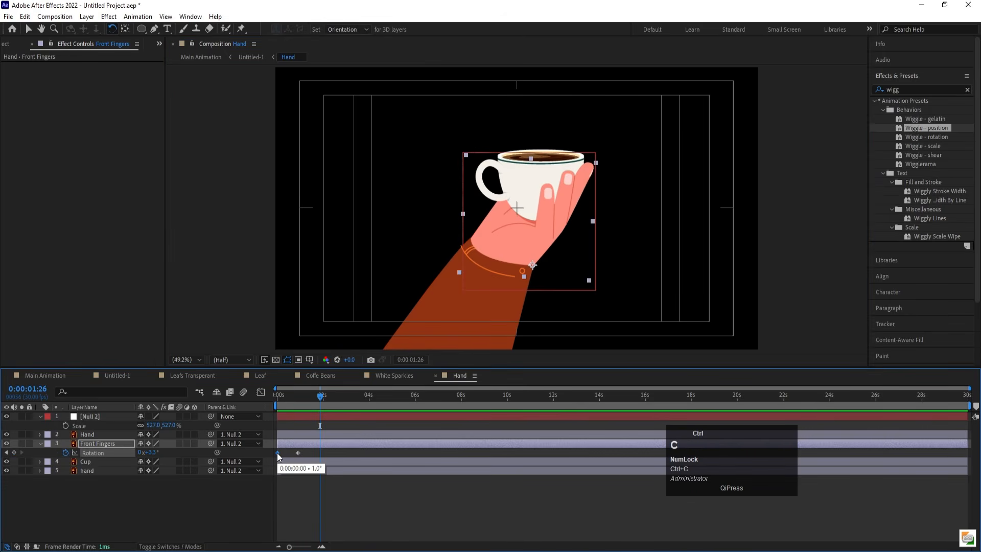
key("ctrl+v")
left_click_drag(335, 476, 266, 433)
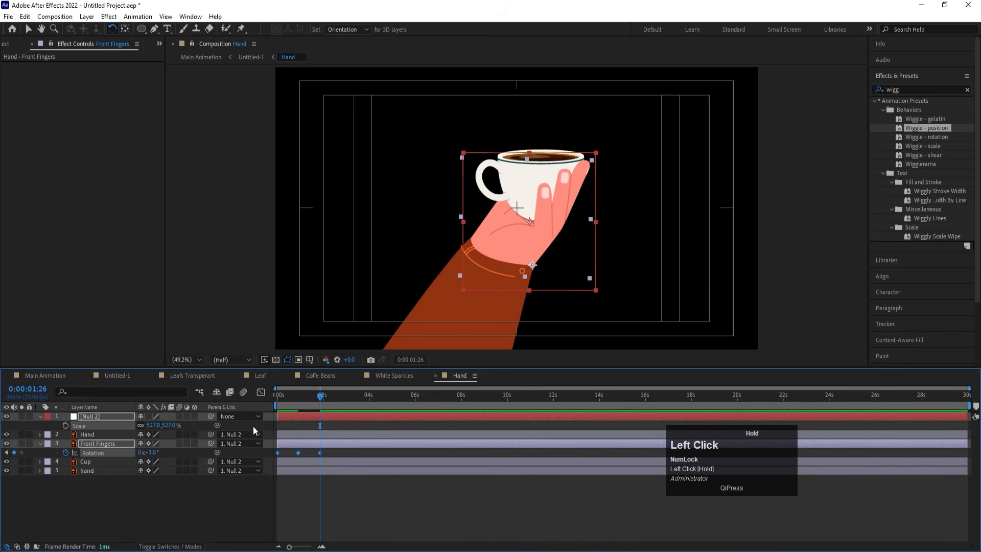
key("F9")
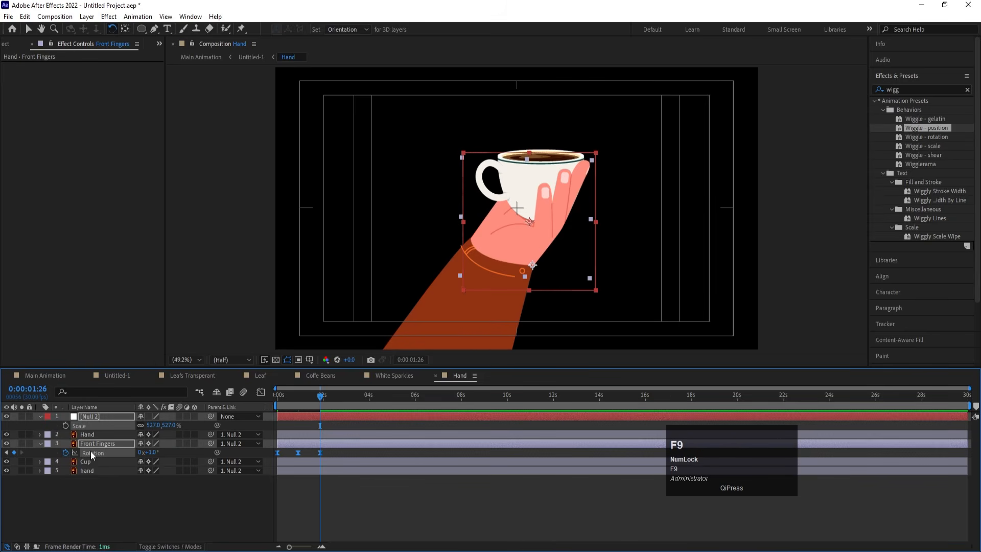
Add a loopOut() expression to the Front Fingers rotation and preview the looping finger movement from the start.
left_click(66, 453, "alt")
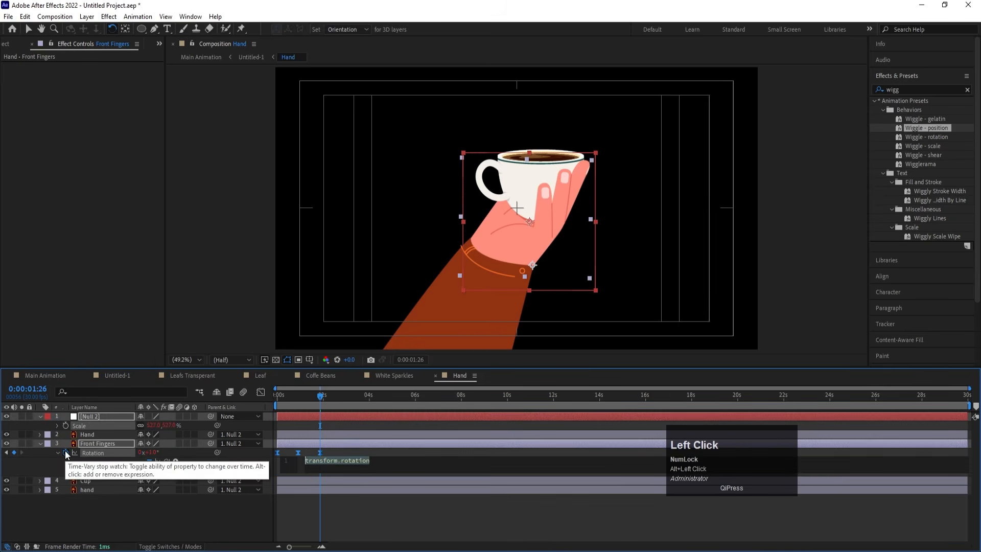
type("loo")
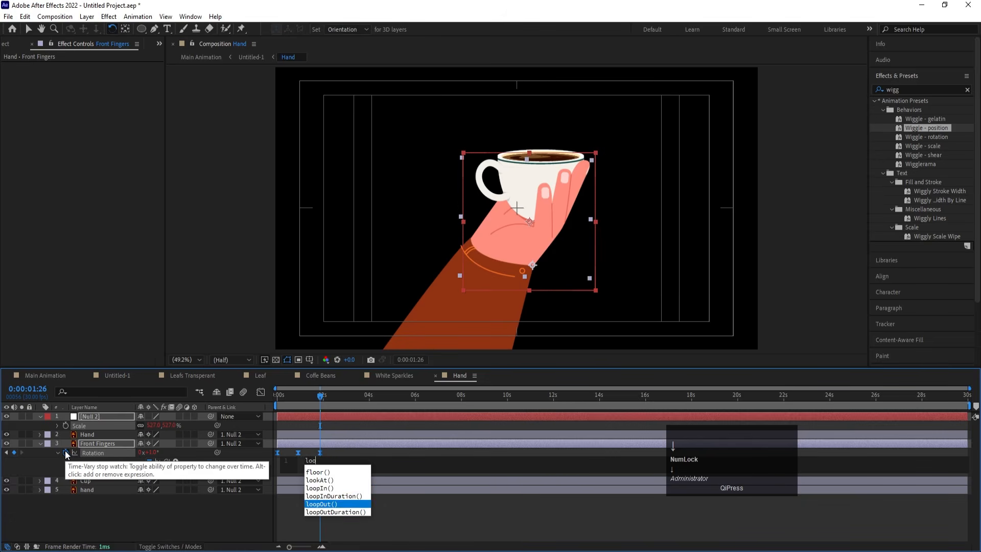
key("Return")
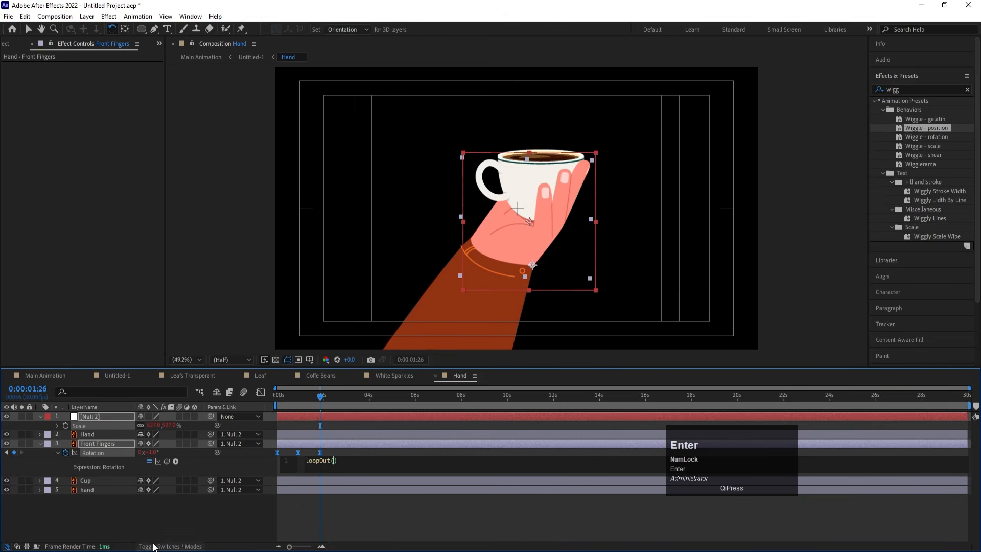
left_click(167, 528)
left_click_drag(324, 392, 249, 394)
key("space")
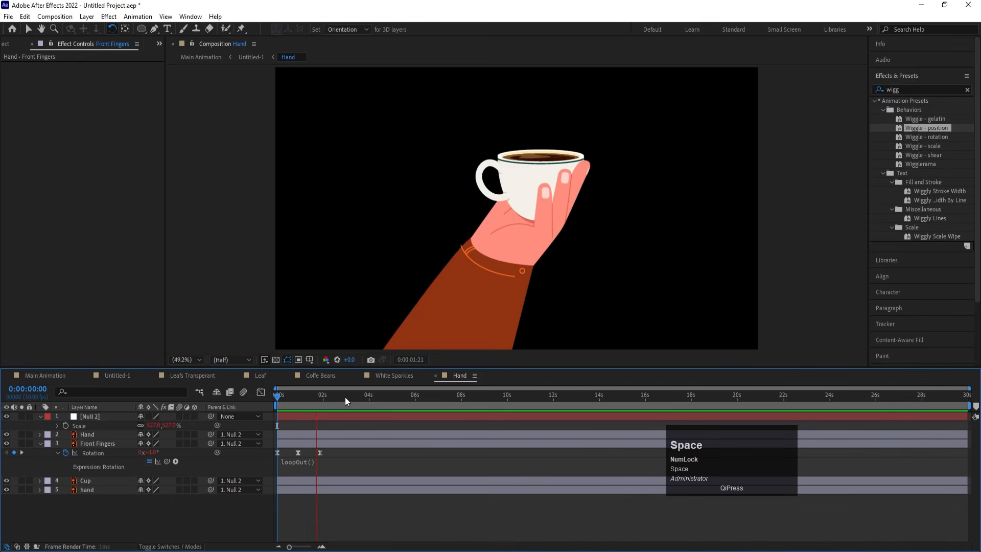
left_click_drag(345, 397, 139, 434)
Enlarge the hand and cup by setting the parent null's scale to 670%.
left_click(83, 416)
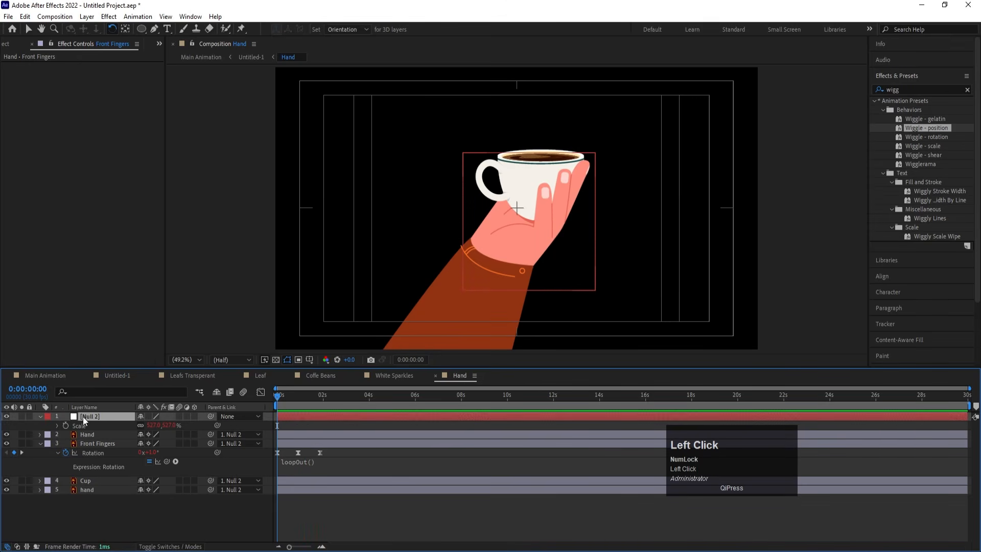
key("s")
key("s")
left_click_drag(156, 427, 212, 407)
key("v")
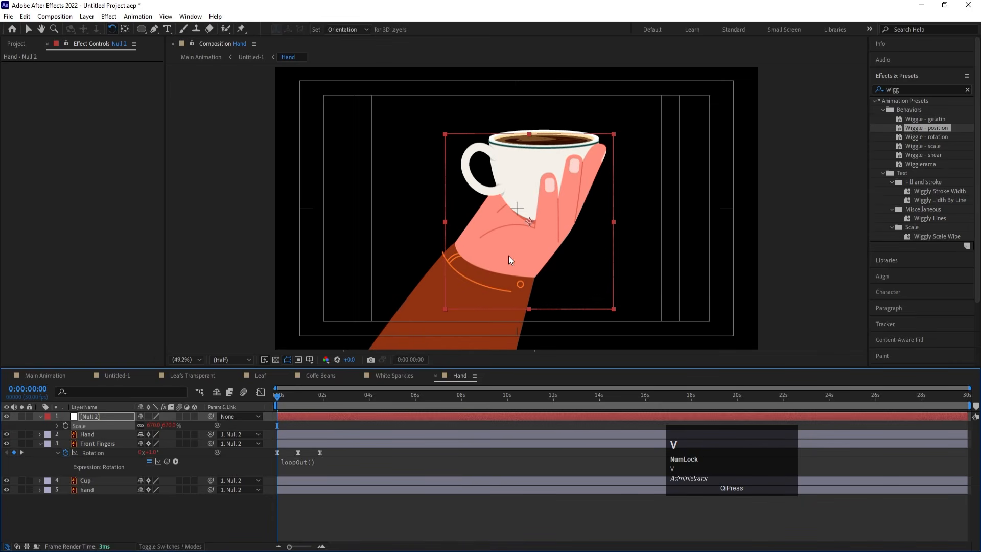
Lower the hand and cup by moving Null 2 to about 944.9, 726.3, and add a Position keyframe at 0:00:00:00.
left_click_drag(541, 253, 527, 292)
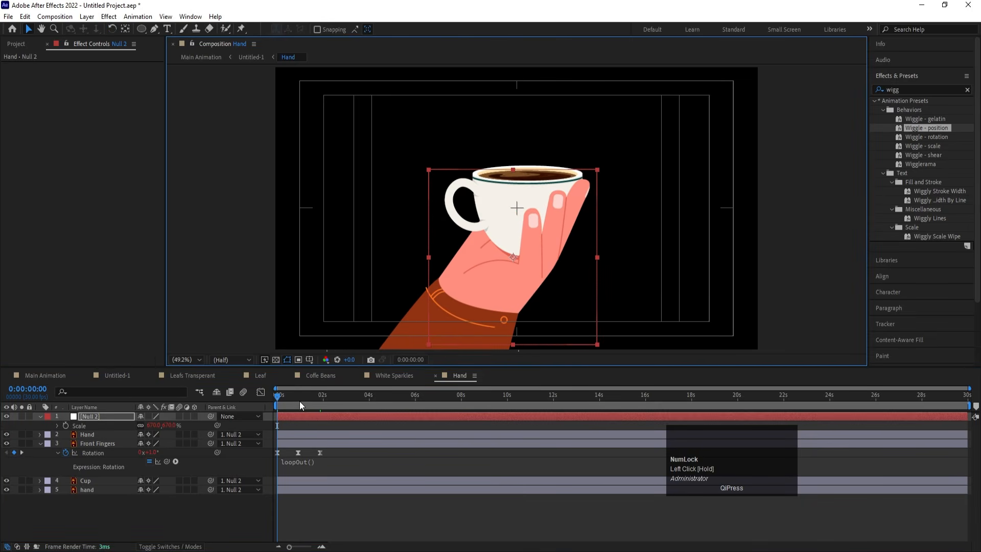
left_click_drag(298, 398, 3, 430)
left_click(73, 418)
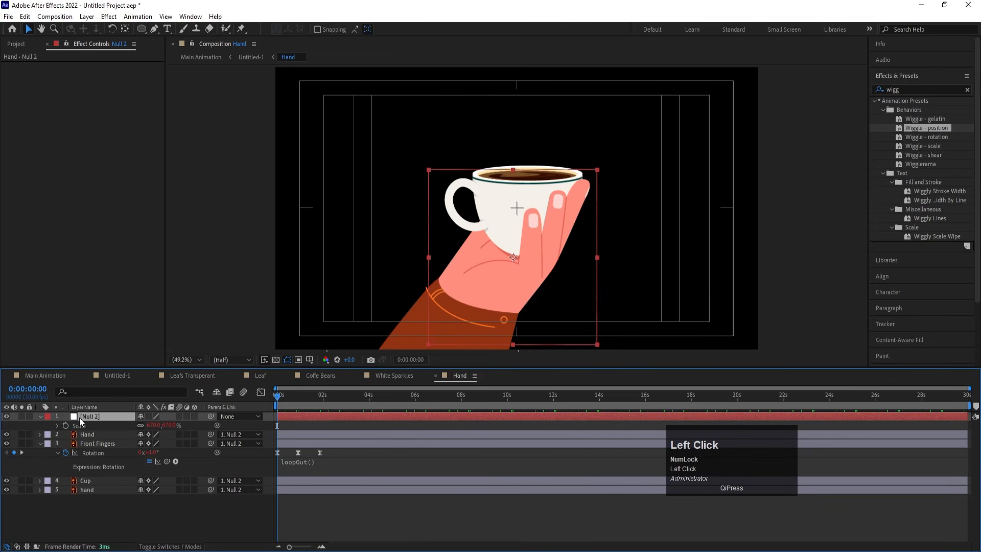
key("p")
left_click(65, 426)
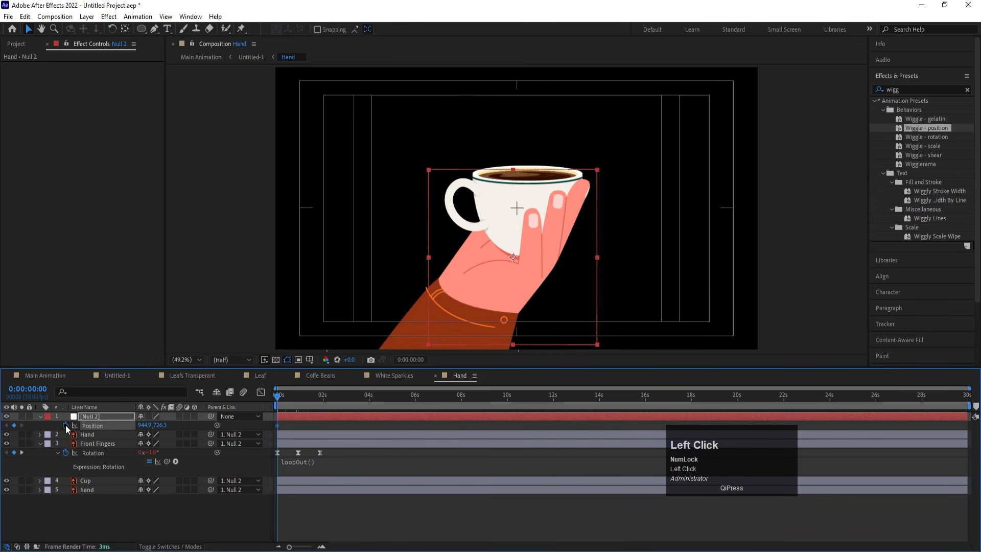
Add a Null 2 Position keyframe at 0:00:01:10 and set the 0:00:00:00 keyframe's Y to 1442.3, below the frame.
key("=")
key("=")
left_click_drag(356, 401, 400, 404)
left_click(14, 426)
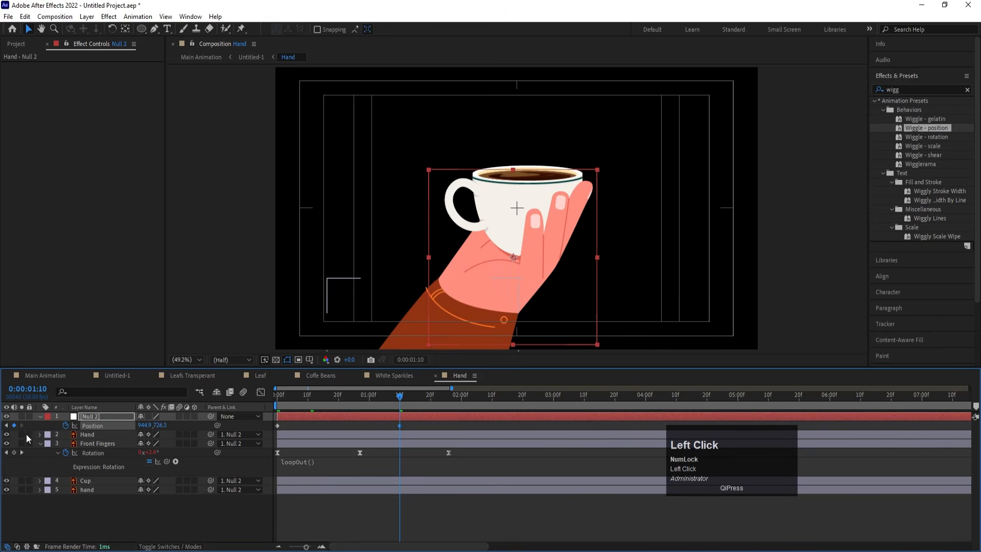
left_click_drag(301, 397, 274, 399)
left_click_drag(153, 431, 525, 417)
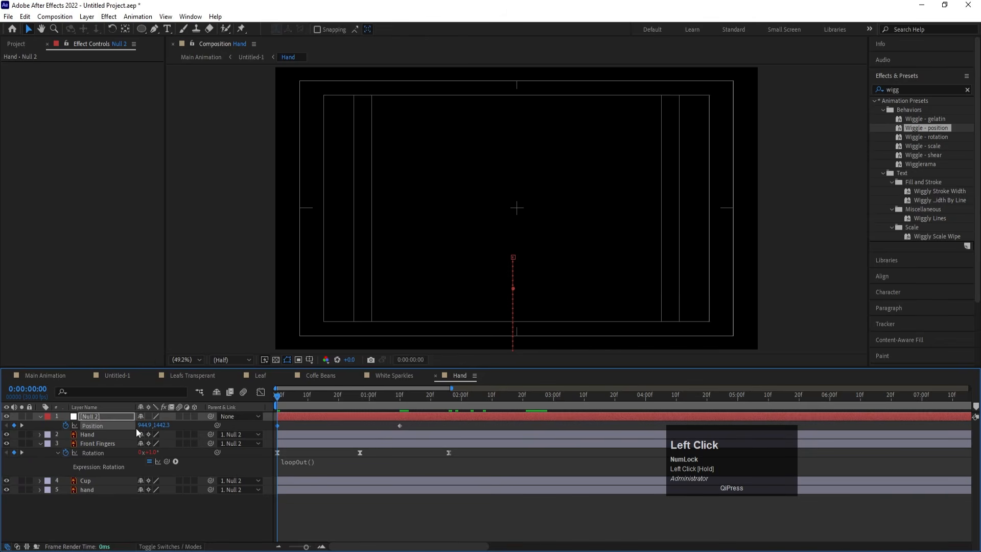
Apply Easy Ease to both Null 2 Position keyframes, stretch the last one's incoming speed influence to 100%, and preview the rise.
key("F9")
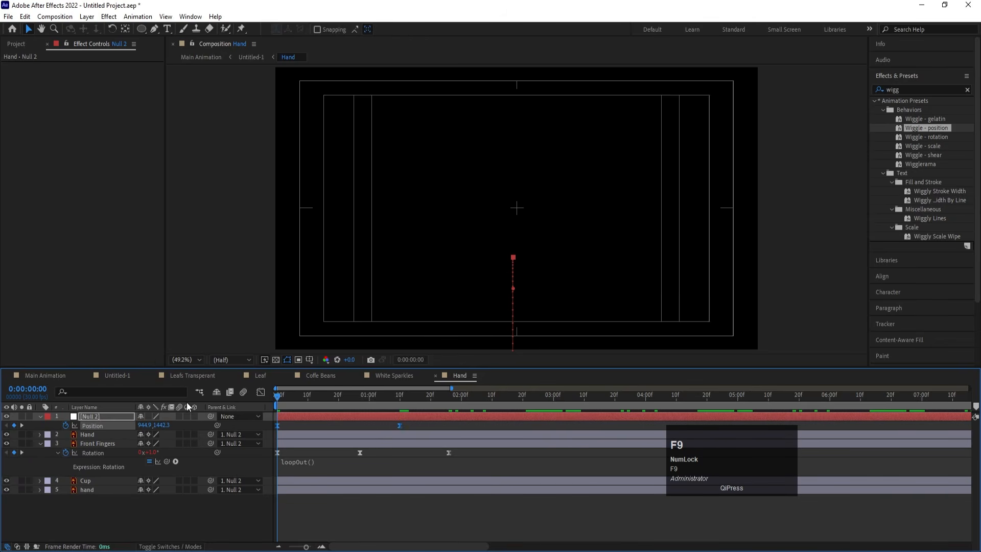
left_click(260, 392)
left_click_drag(438, 429, 290, 500)
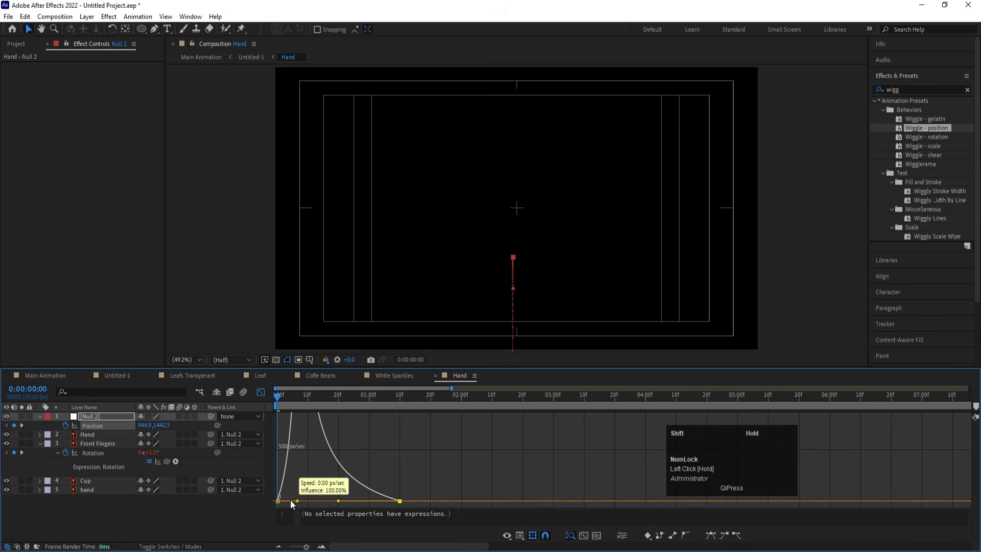
left_click(261, 392)
key("space")
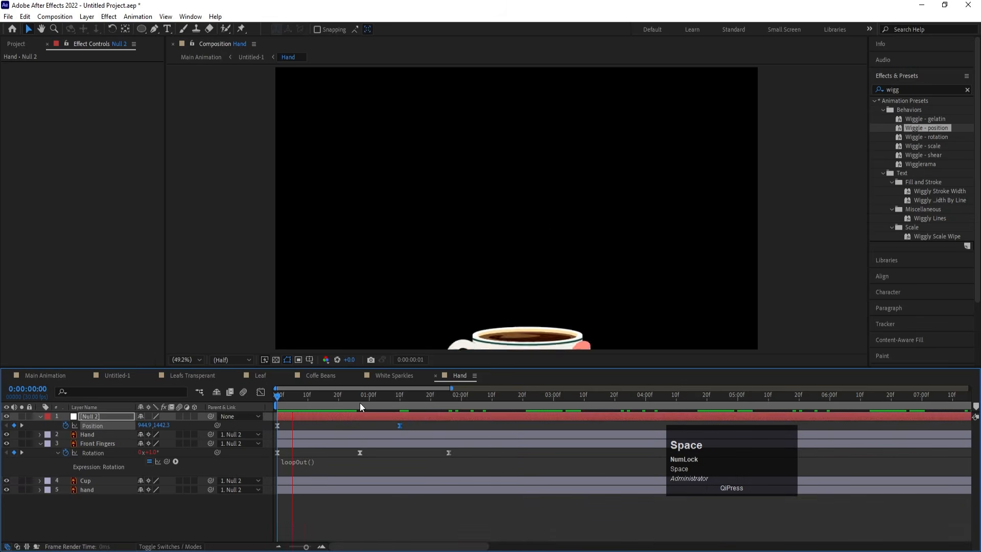
left_click(383, 415)
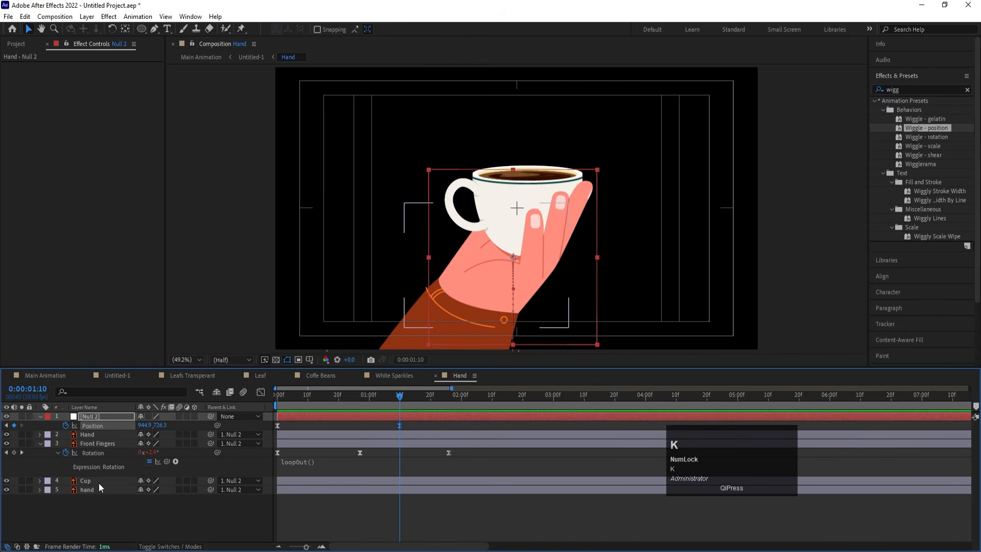
Detach the Cup layer from Null 2 by setting its parent to None.
left_click(96, 480)
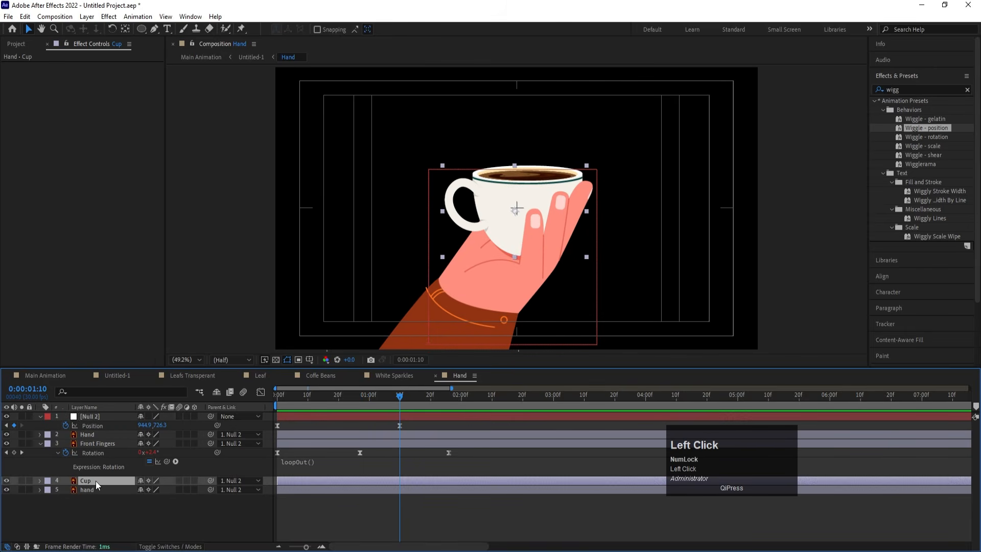
left_click(223, 480)
left_click(241, 404)
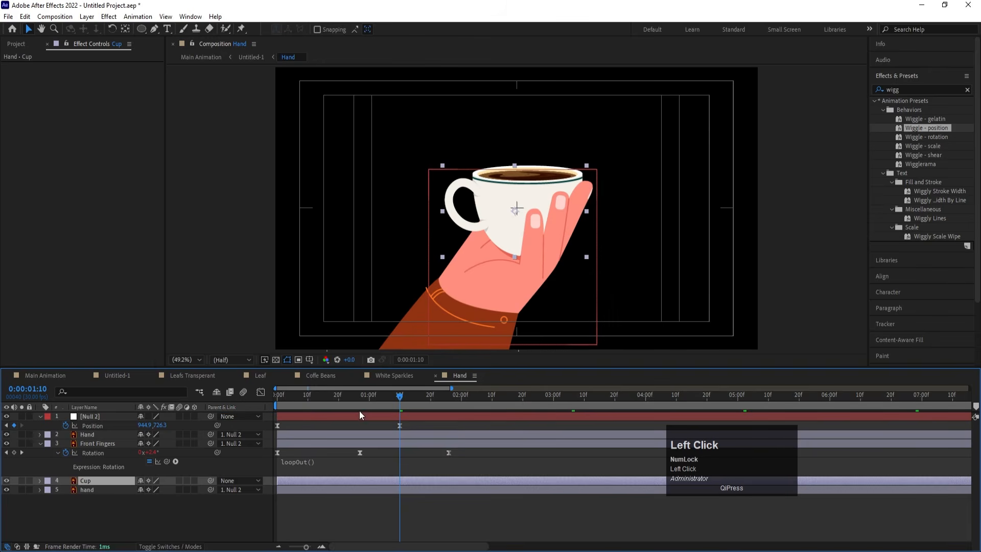
Move the Cup layer's start to 0:00:00:20 and add a Position keyframe there.
left_click_drag(370, 397, 338, 399)
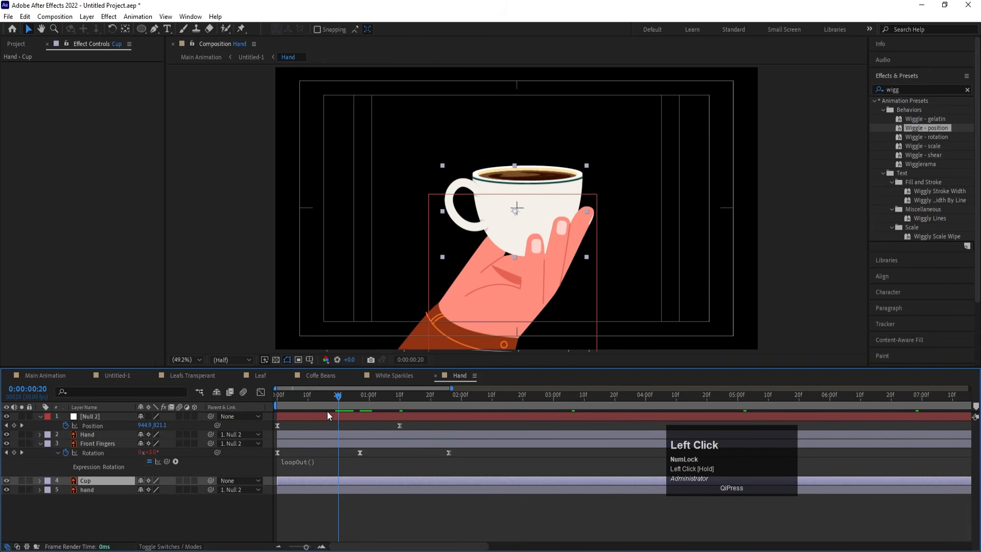
key("bracketleft")
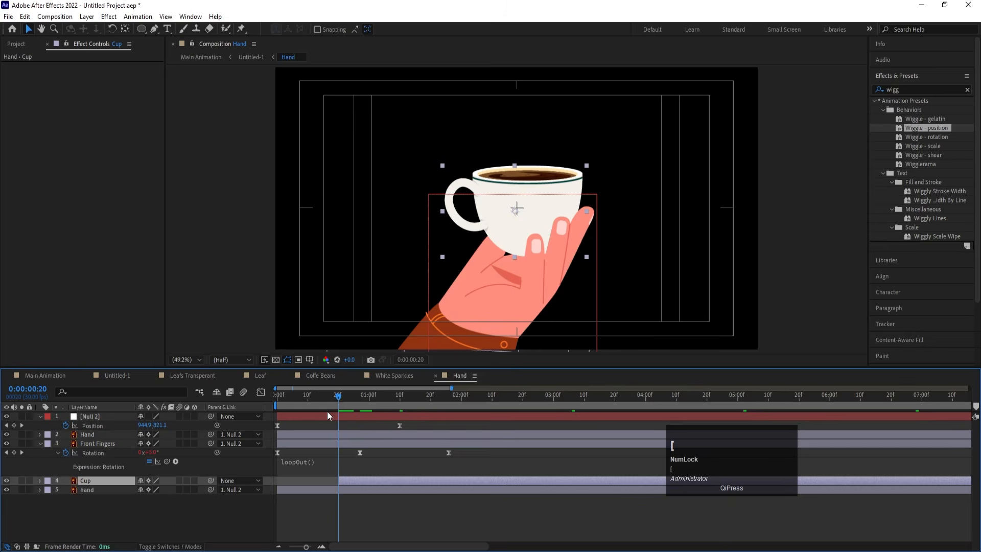
key("p")
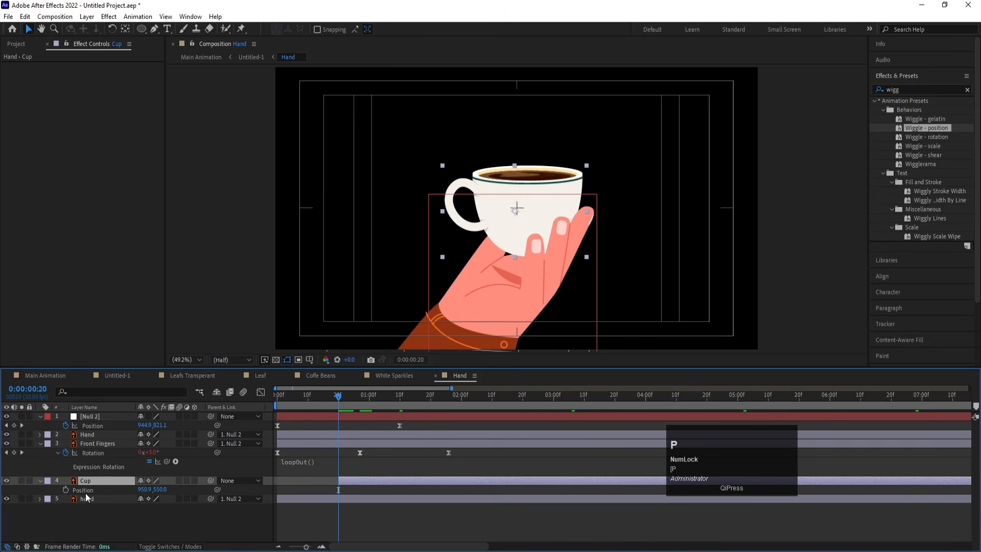
left_click(66, 490)
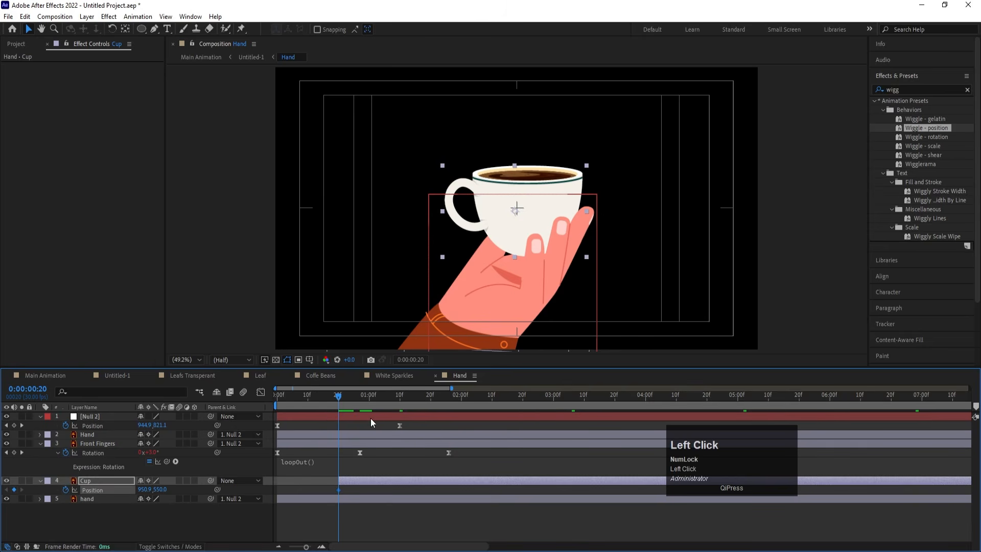
Move Null 2's last Position keyframe to 0:00:01:00 and preview the quicker hand rise.
left_click_drag(400, 425, 287, 388)
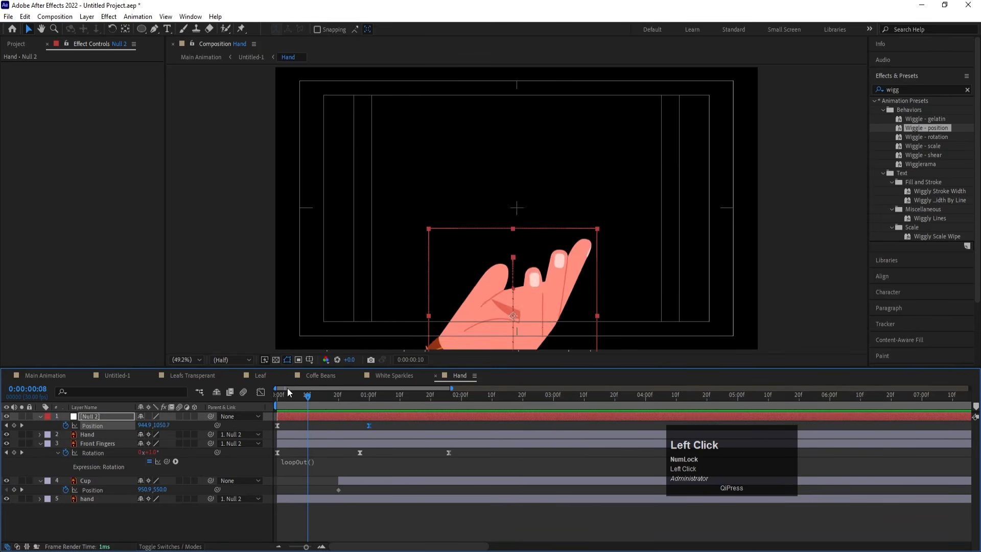
key("space")
key("space")
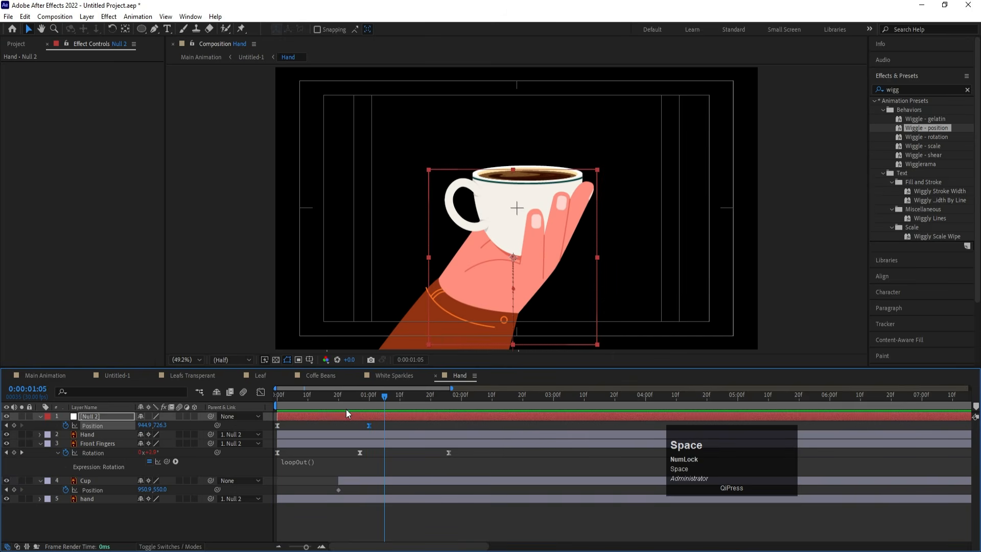
Move the Cup's anchor point from its center to its base at the layer's first frame.
left_click_drag(368, 400, 341, 394)
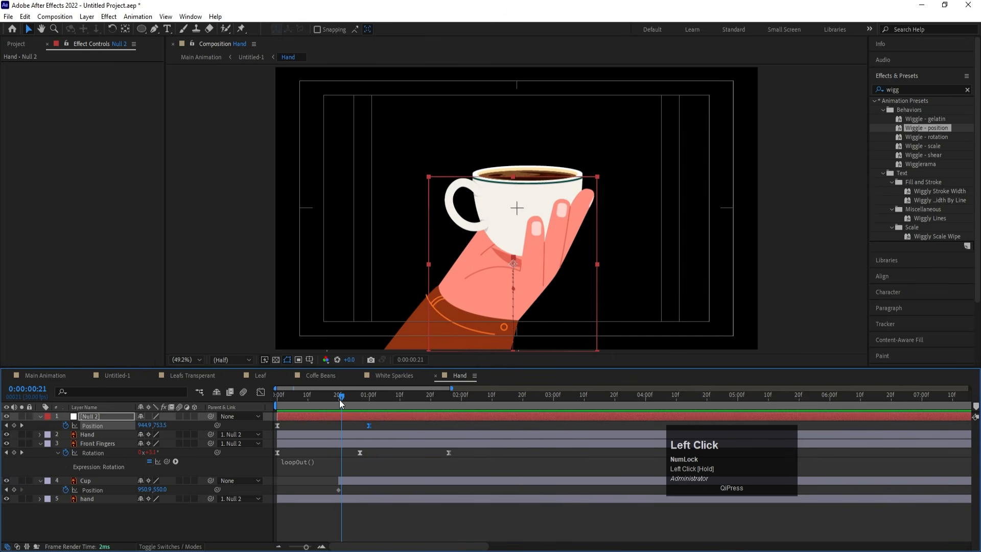
left_click(346, 481)
key("Page_Up")
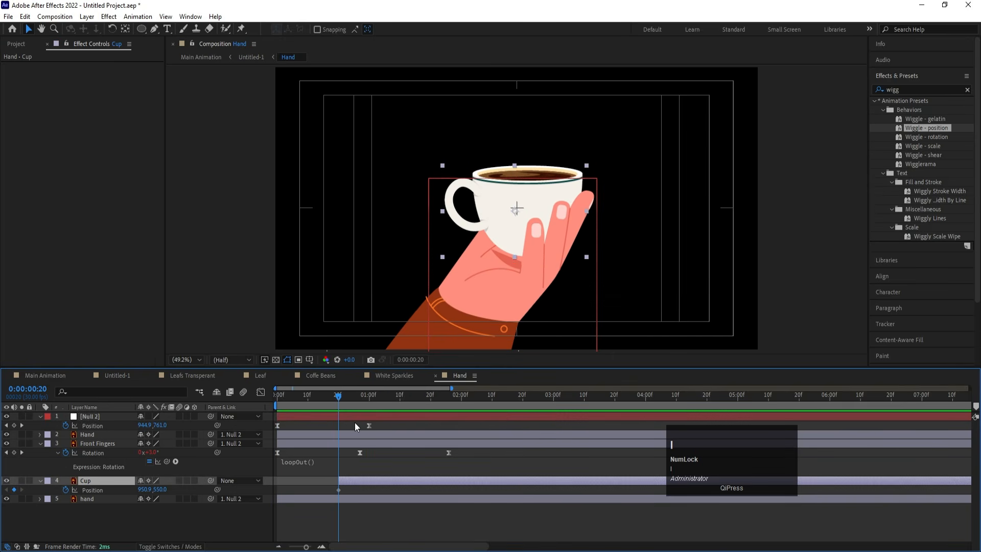
key("y")
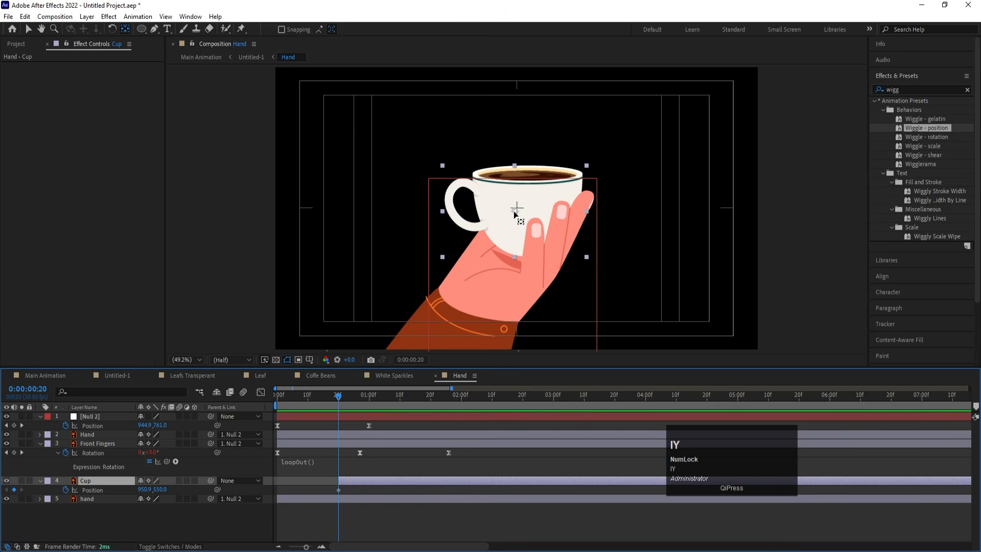
left_click_drag(514, 214, 524, 258)
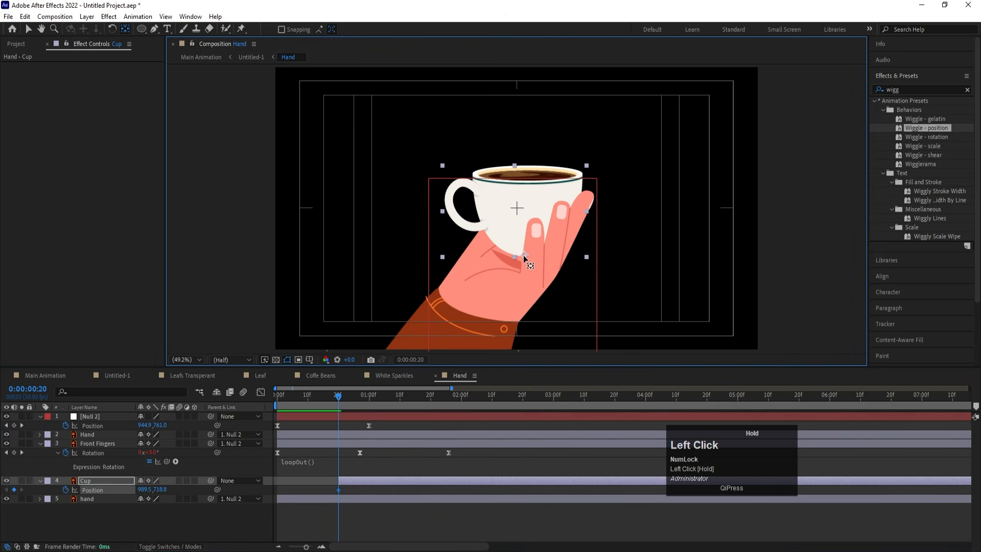
left_click(90, 482)
Add Cup Position keyframes at 0:00:01:11 and 0:00:01:23, and raise the cup slightly at 0:00:01:17 for a bounce.
left_click(93, 489)
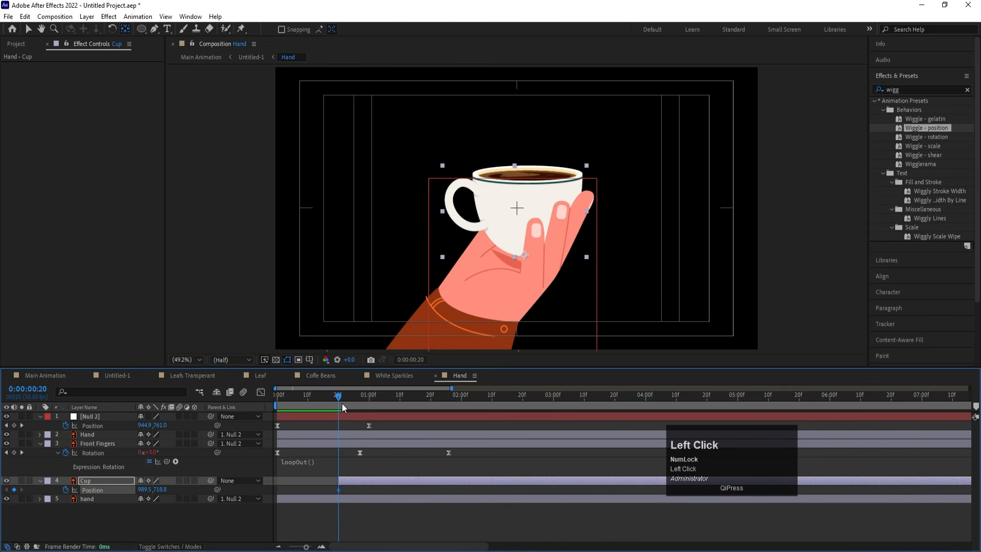
left_click_drag(343, 400, 404, 406)
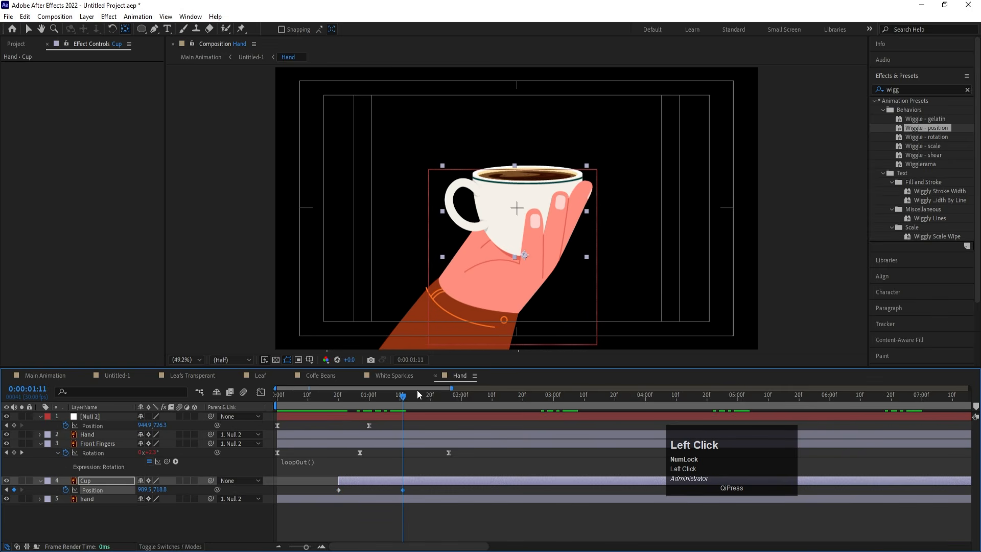
left_click_drag(404, 399, 441, 400)
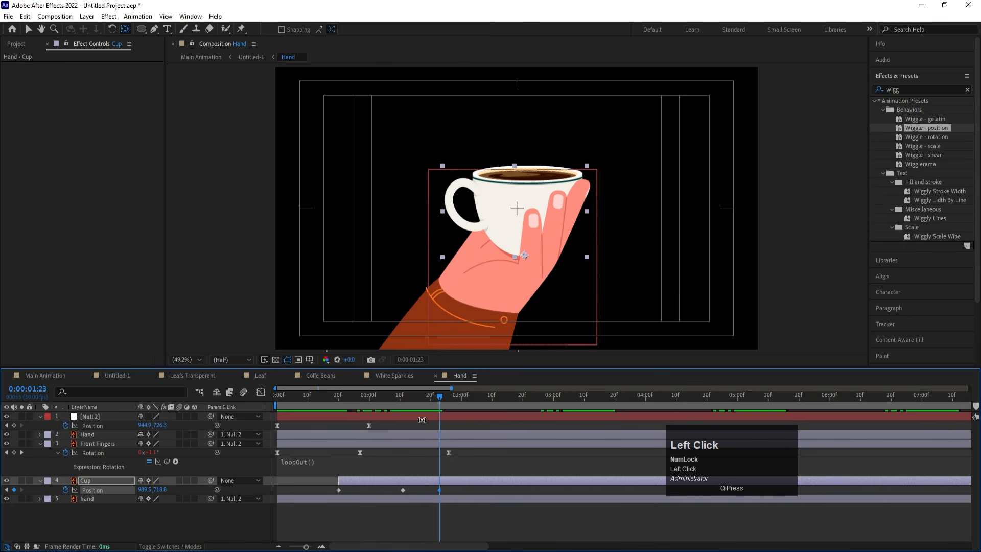
left_click_drag(436, 400, 421, 400)
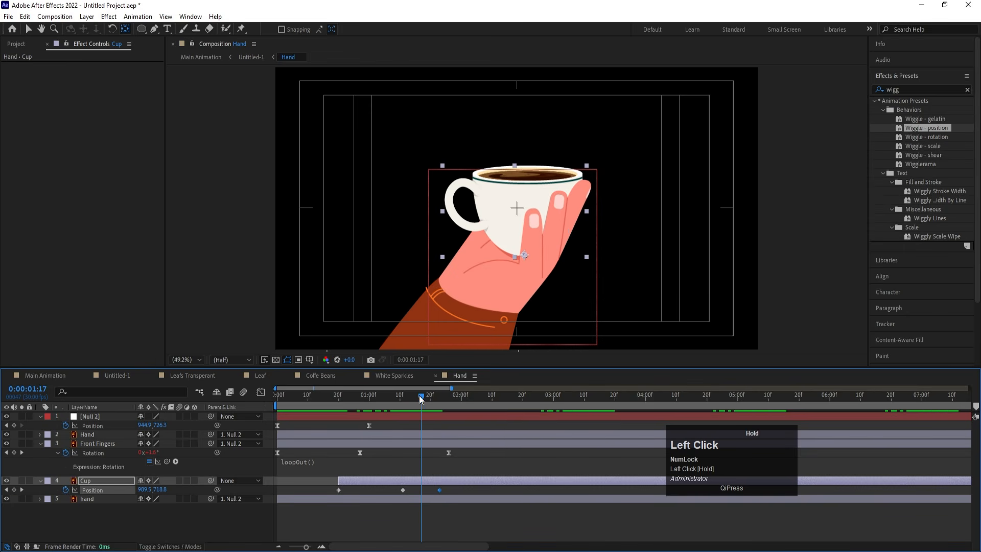
left_click_drag(159, 489, 307, 439)
Move the cup straight up above the frame to about 989.5, -46 at 0:00:00:20.
key("i")
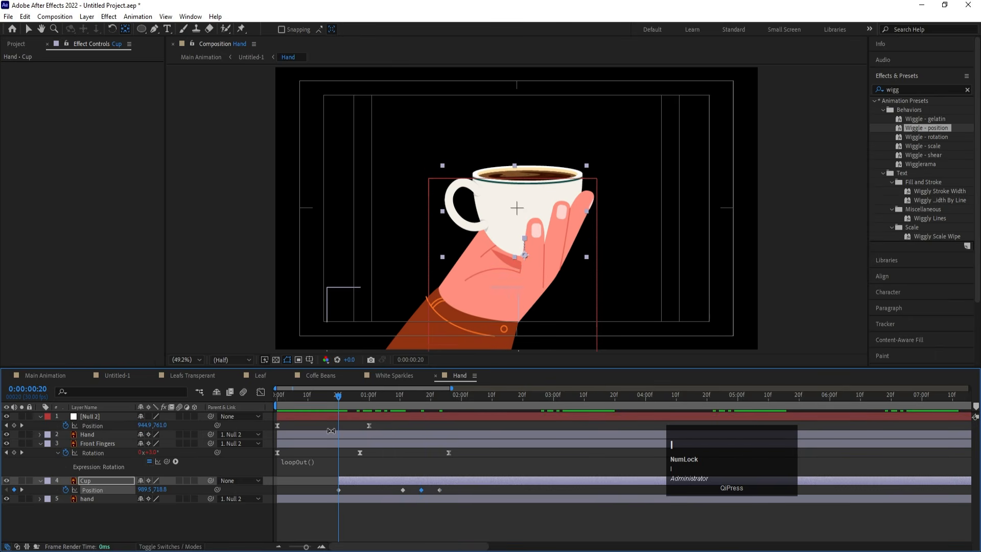
key("v")
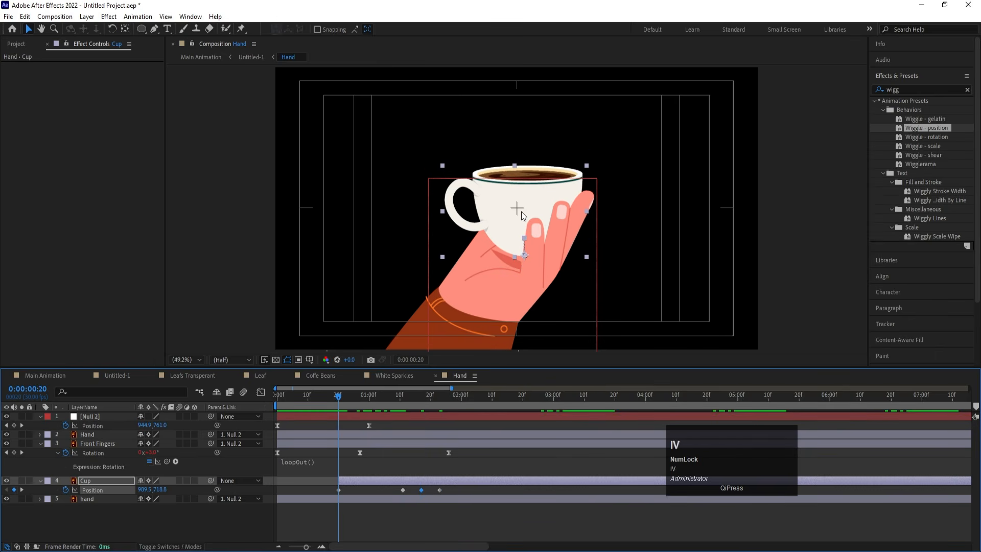
left_click_drag(527, 234, 531, 13)
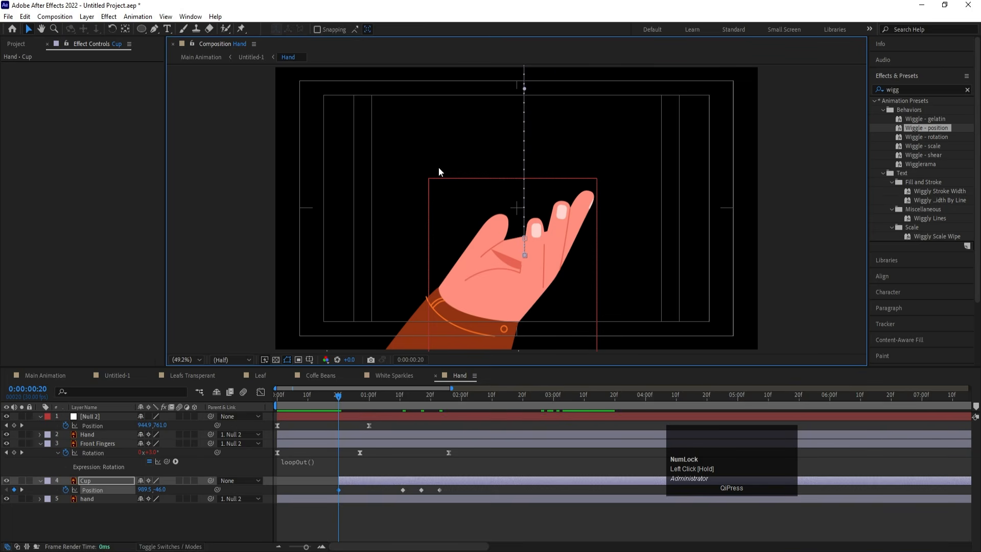
Apply Easy Ease to all four Cup Position keyframes and display their speed graph.
left_click(112, 492)
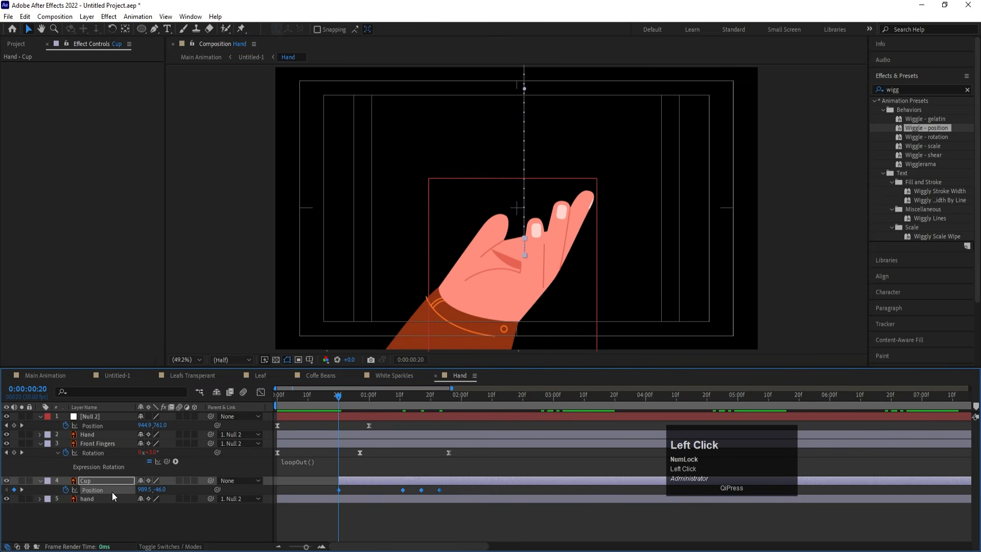
key("F9")
left_click(264, 391)
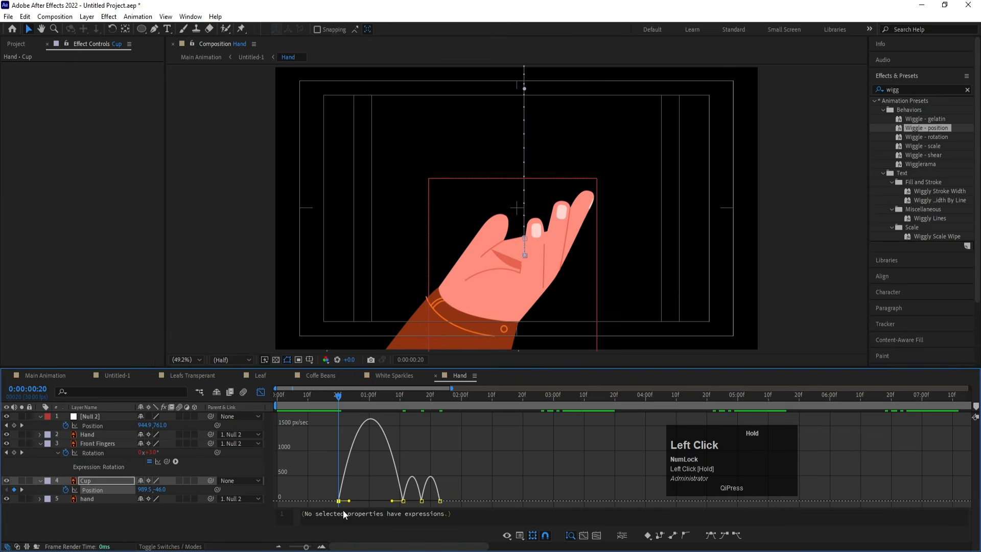
Reshape the Cup's speed graph with a long acceleration into 0:00:01:11, a sharp rebound, and a sharp peak just before the last keyframe.
mouse_move(349, 501)
left_mouse_down()
mouse_move(400, 500)
mouse_move(324, 521)
mouse_move(386, 501)
left_mouse_up()
key("ctrl+z")
key("equal")
key("equal")
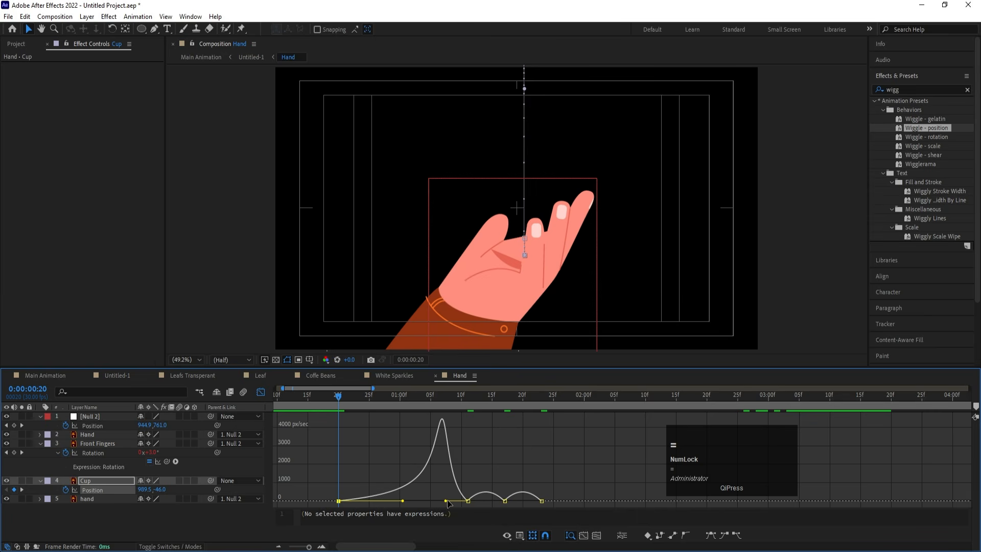
left_click_drag(448, 503, 471, 503)
left_click(541, 501)
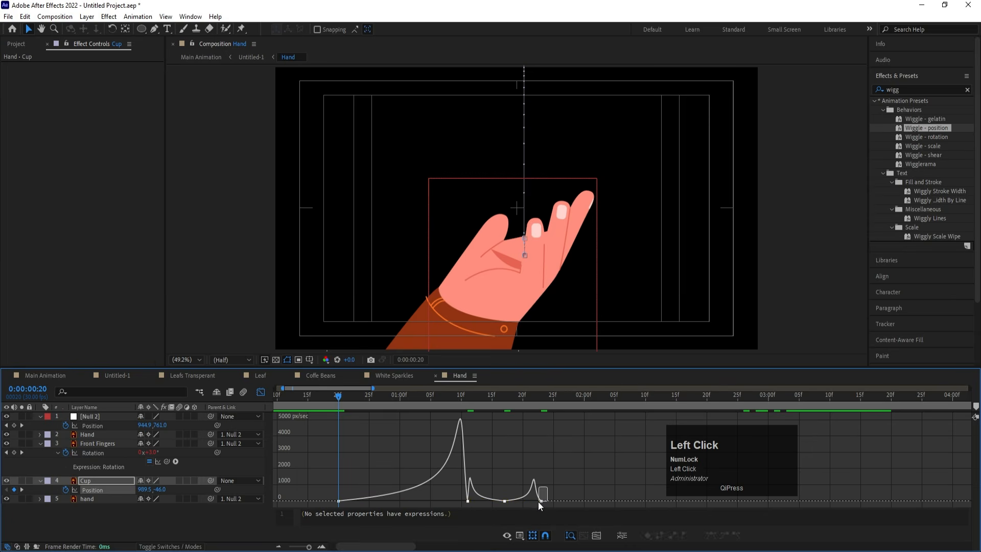
left_click_drag(536, 502, 540, 501)
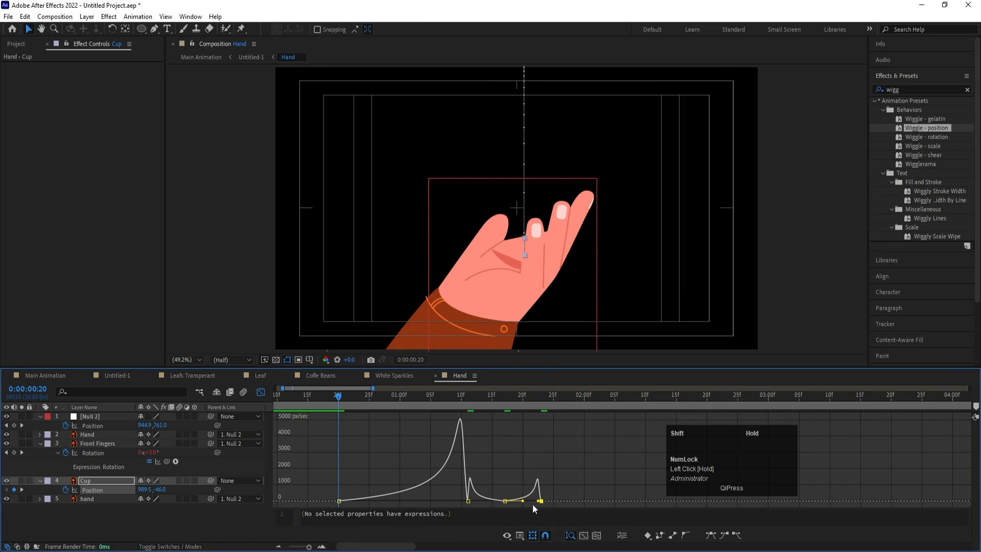
Close the graph view and preview the cup dropping into the hand from the start of the composition.
left_click(265, 391)
key("space")
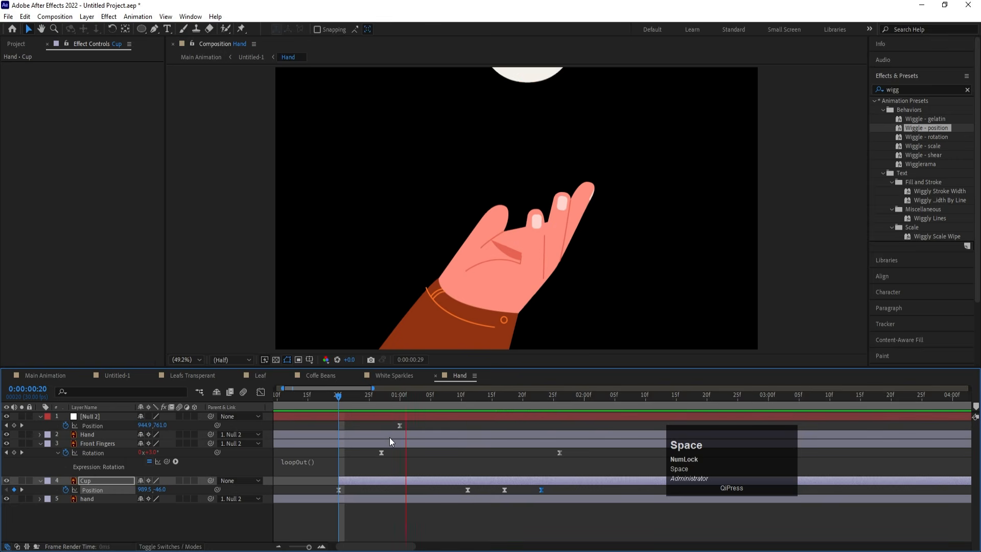
left_click_drag(413, 396, 265, 403)
key("space")
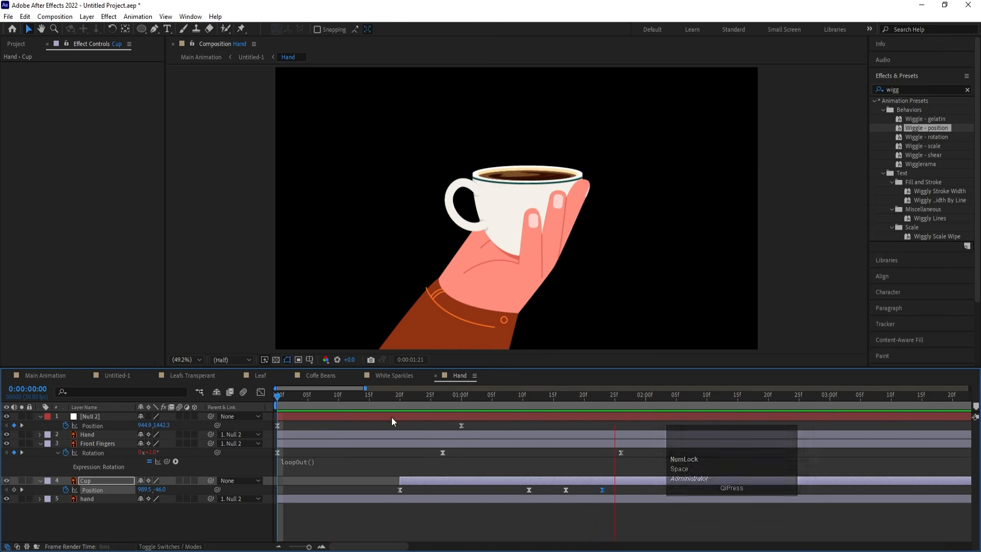
Start the Cup layer at 0:00:00:07, shift its last three Position keyframes so they begin at 0:00:00:22, and preview the drop.
key("space")
left_click_drag(385, 397, 320, 394)
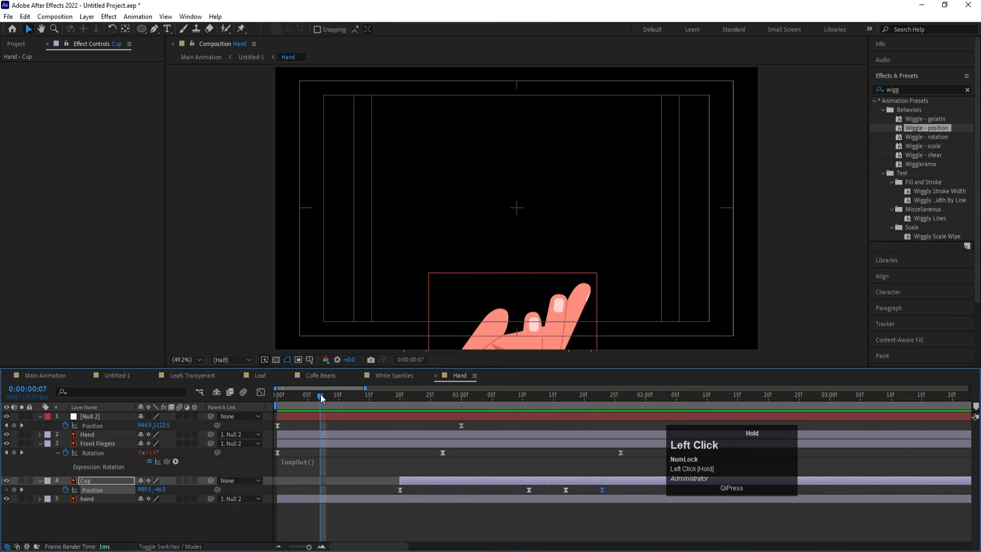
key("bracketleft")
left_click_drag(404, 492, 526, 503)
left_click_drag(452, 489, 412, 485)
key("space")
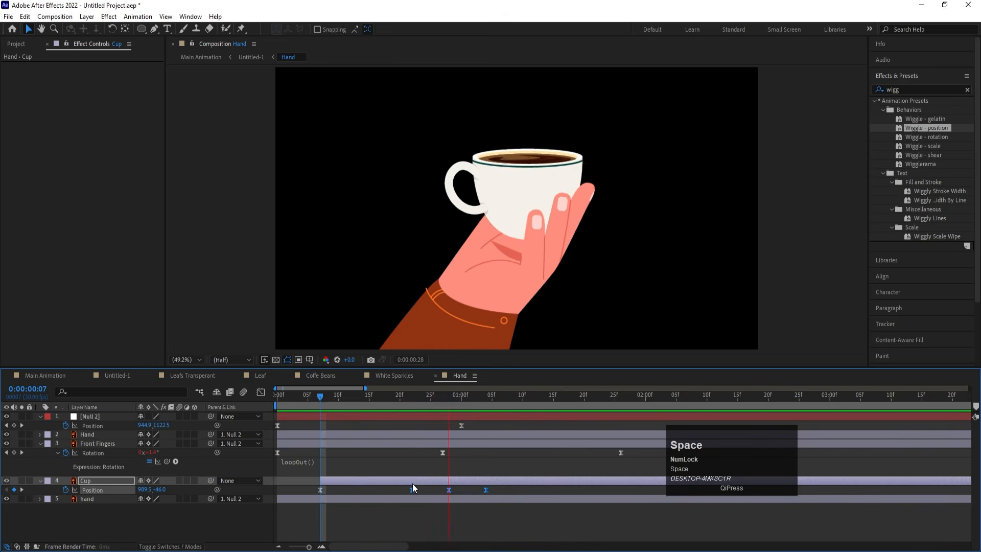
left_click(379, 401)
key("space")
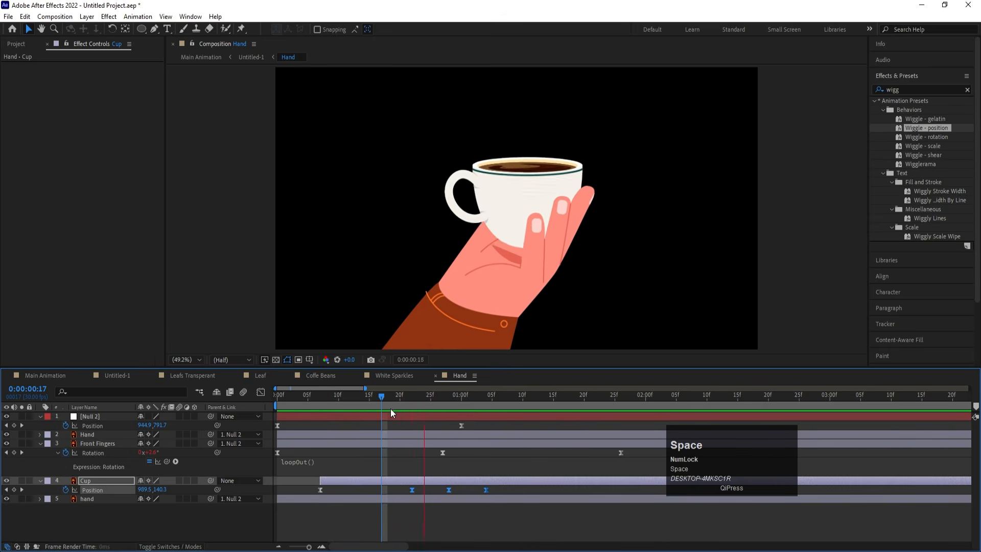
key("space")
Keyframe the Cup's Rotation at 10° on 0:00:00:18 and at -10° on the landing frame 0:00:00:22.
left_click_drag(341, 401, 390, 419)
key("r")
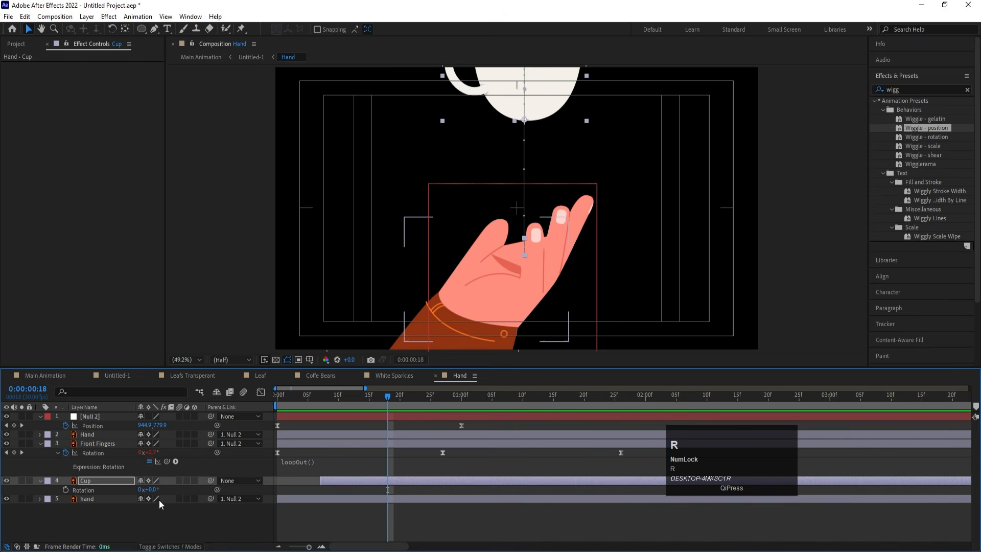
left_click(153, 489)
type("10")
key("Return")
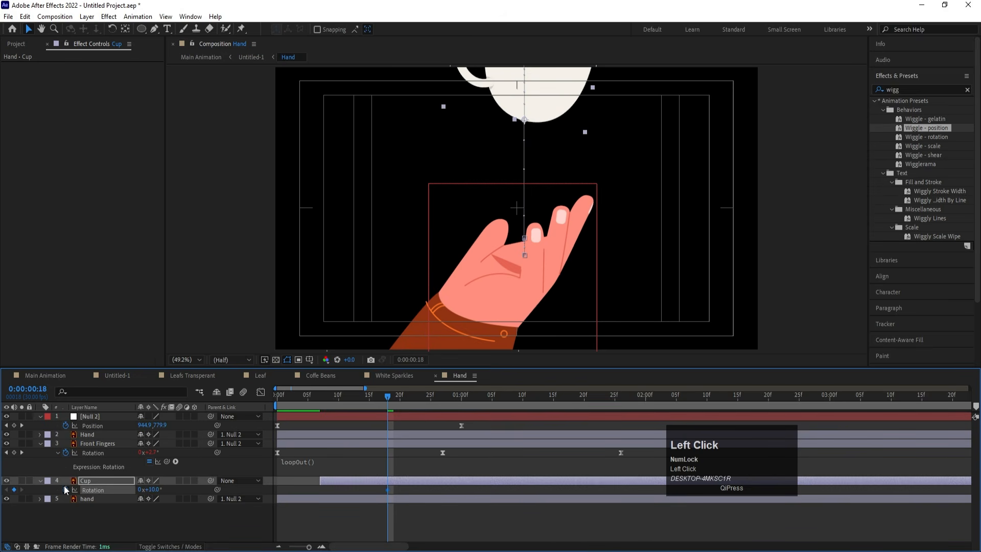
key("u")
key("k")
left_click(151, 499)
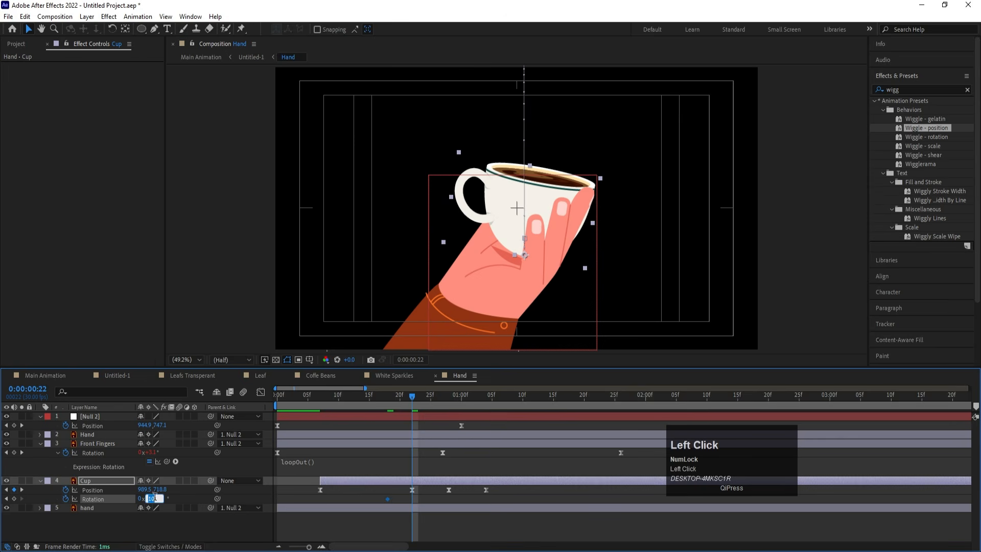
type("-10")
key("Return")
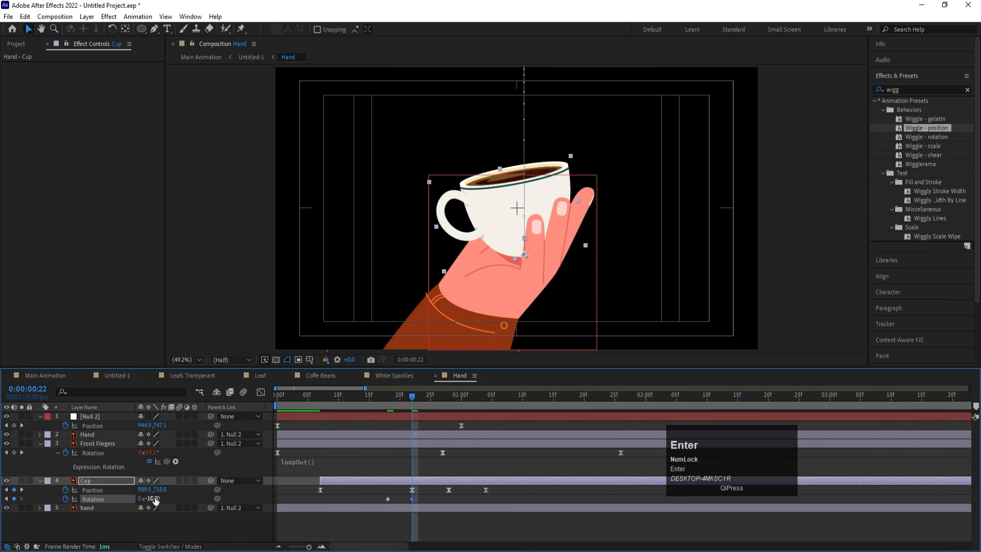
Set the Cup's Rotation to 5° at its rebound Position keyframe, 0:00:00:28.
key("k")
key("k")
key("k")
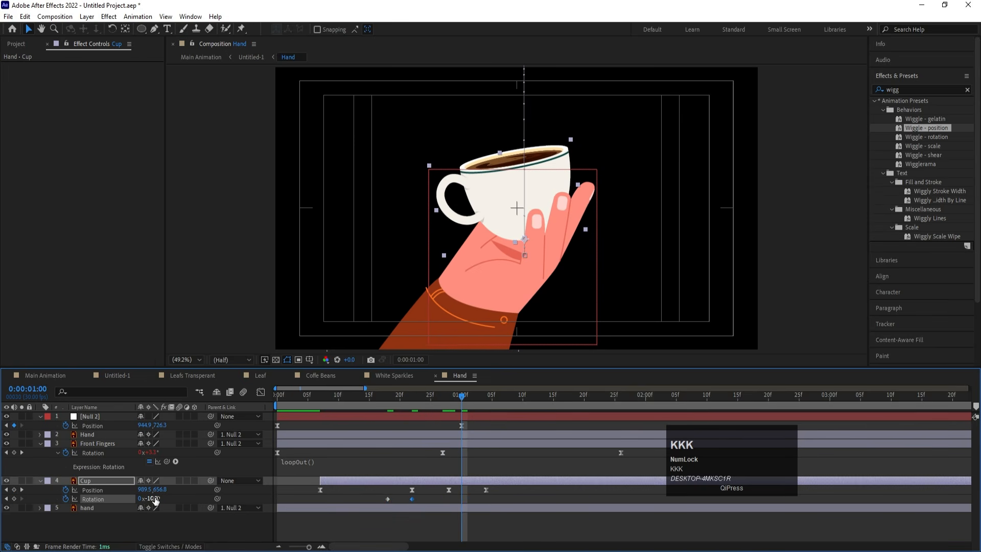
key("j")
left_click(154, 497)
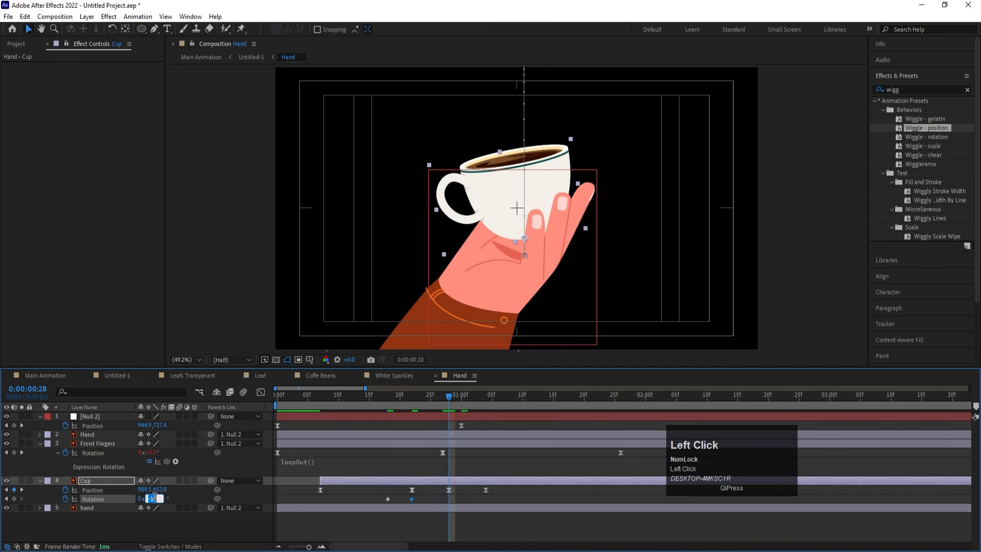
type("5")
key("Return")
Set the Cup's Rotation to -5° at 0:00:01:04 and to 0° at 0:00:01:08.
key("k")
key("k")
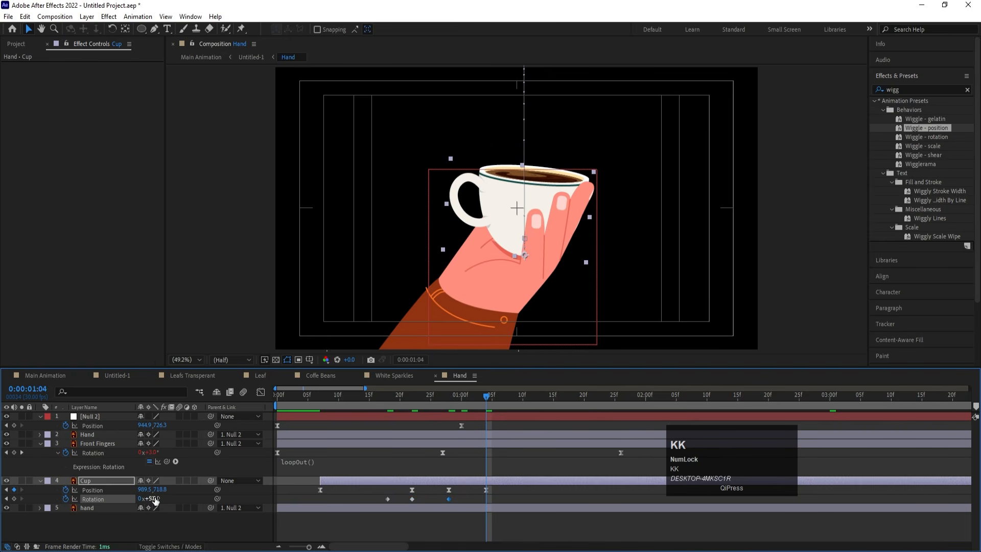
left_click(154, 498)
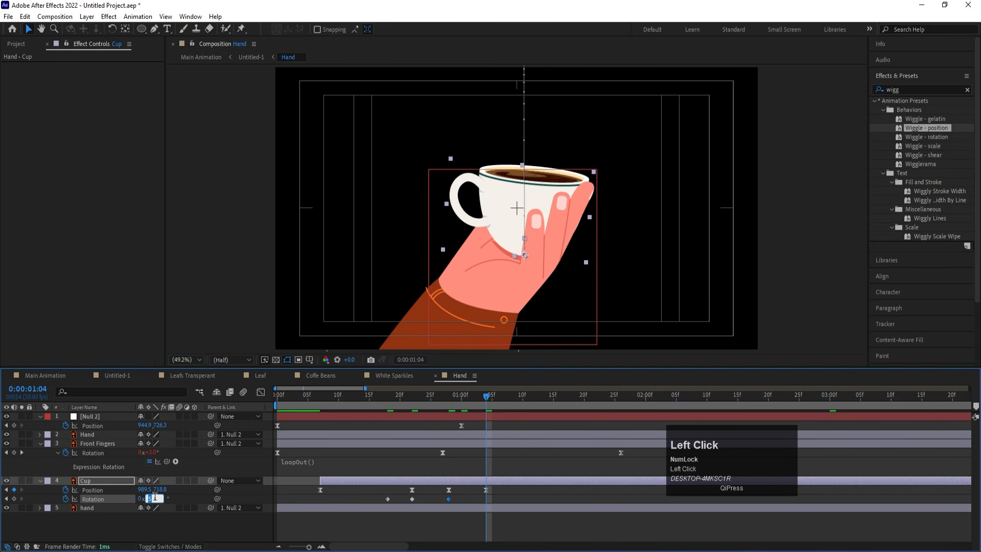
type("-5")
key("Return")
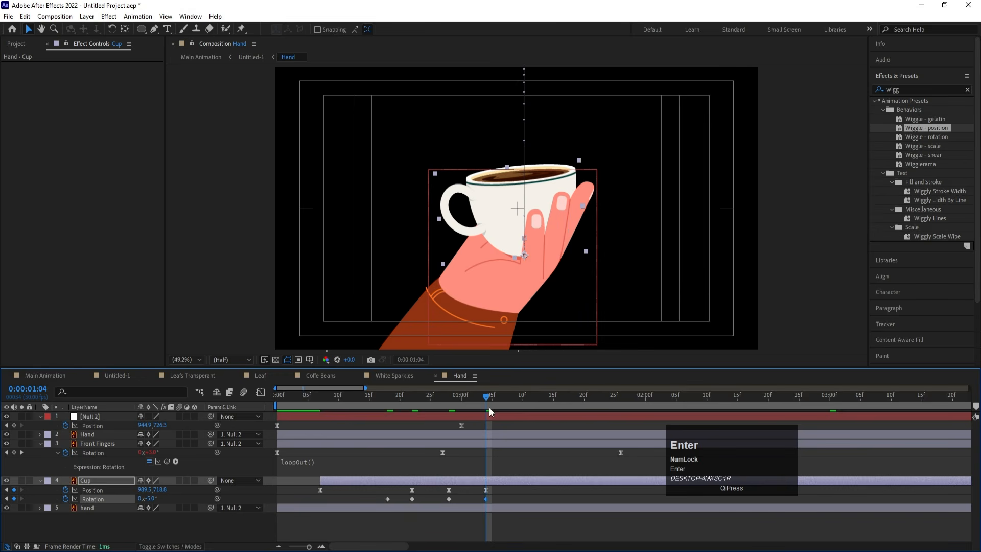
left_click_drag(487, 399, 511, 404)
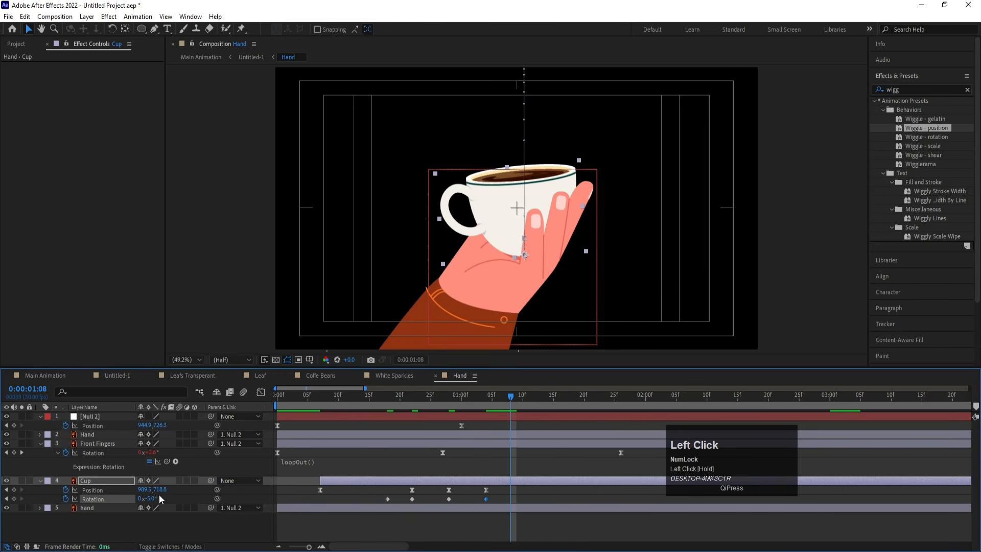
type("0")
key("Return")
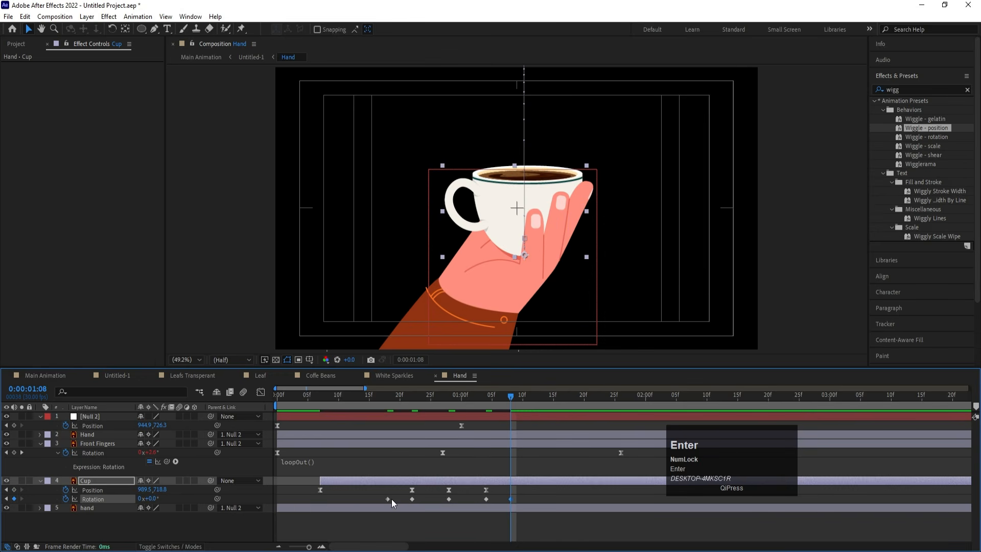
Apply Easy Ease to all five Cup Rotation keyframes and shift them later together so the first sits at 0:00:00:19.
left_click(377, 400)
key("space")
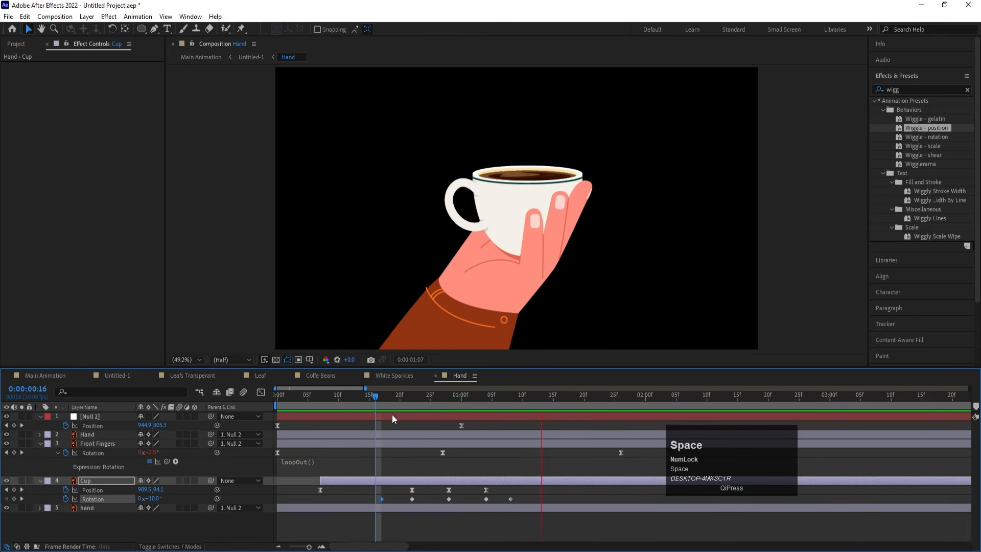
left_click(379, 402)
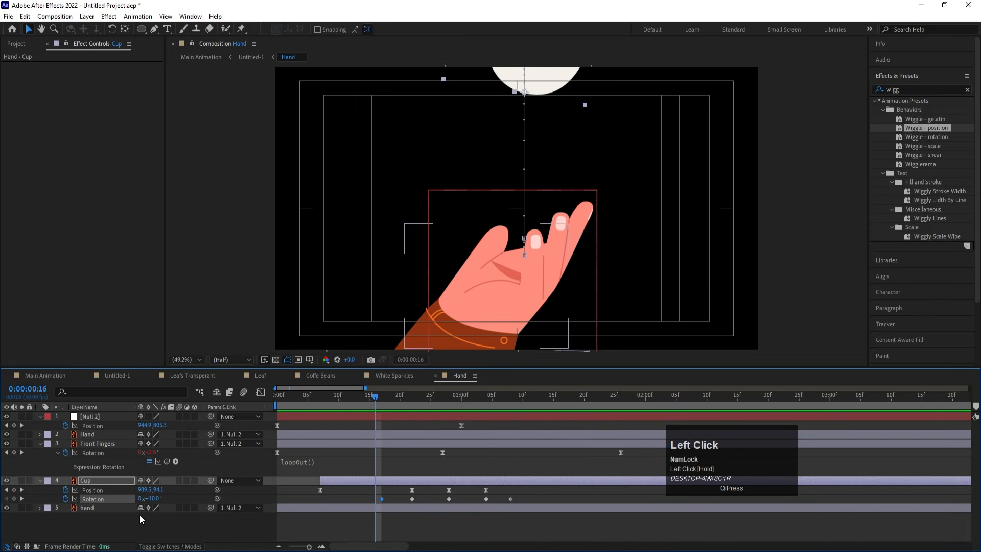
key("F9")
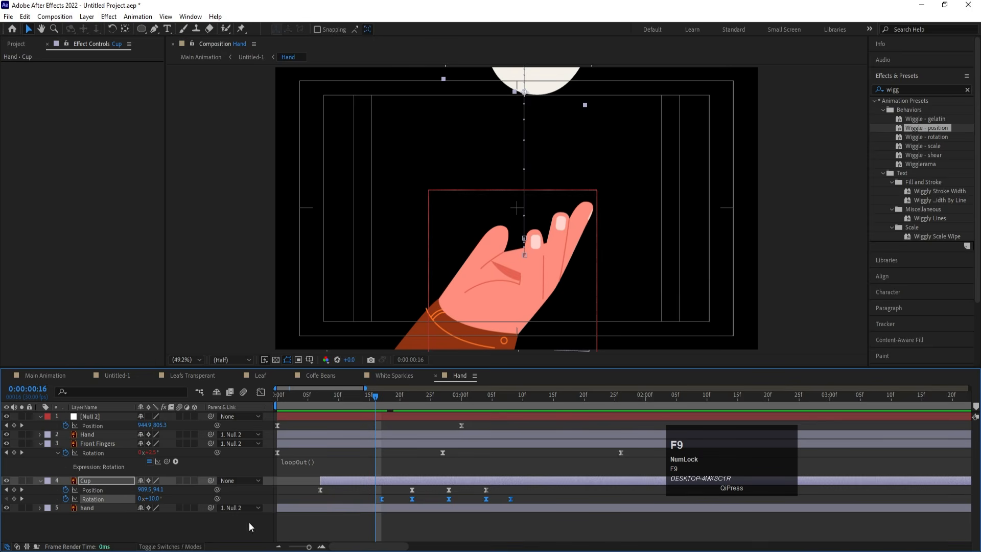
left_click_drag(382, 499, 395, 499)
left_click(379, 400)
key("space")
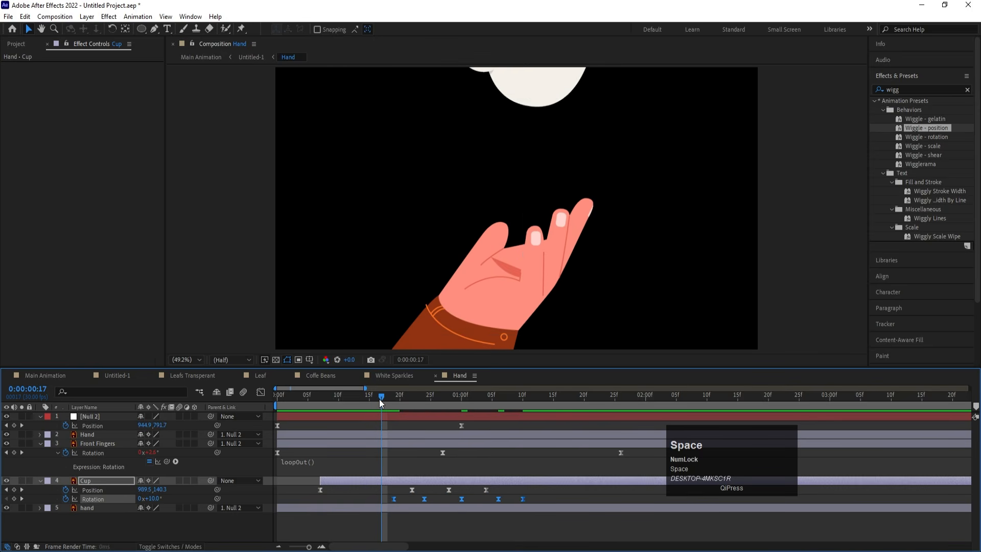
Preview the hand rising and the cup tilting as it lands, from the start of the composition and around the bounce.
left_click_drag(379, 398, 245, 411)
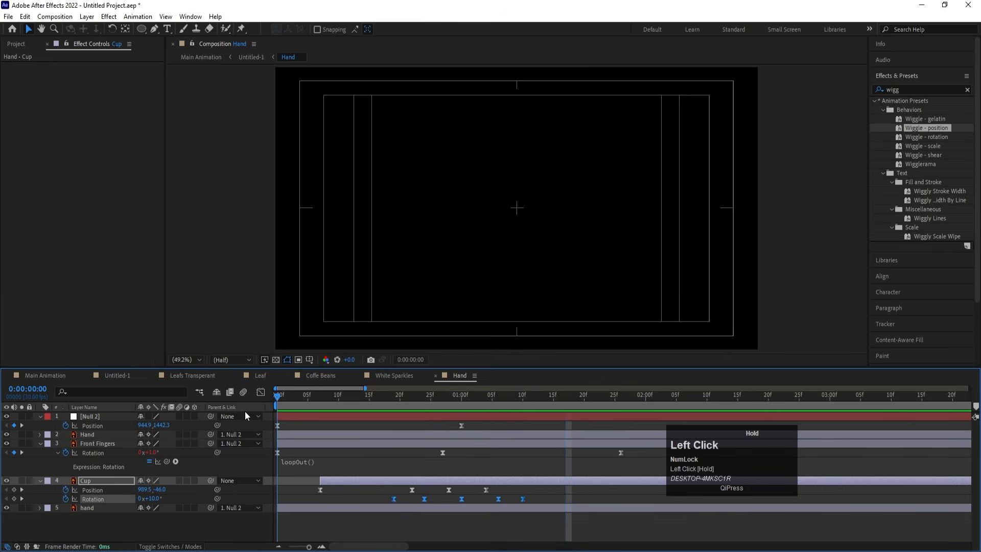
key("space")
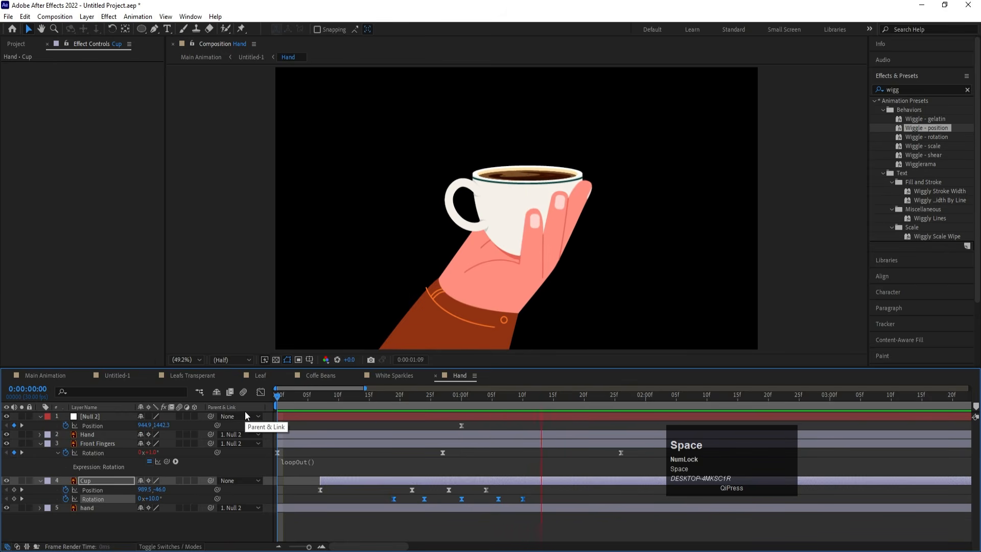
key("space")
key("space")
key("space")
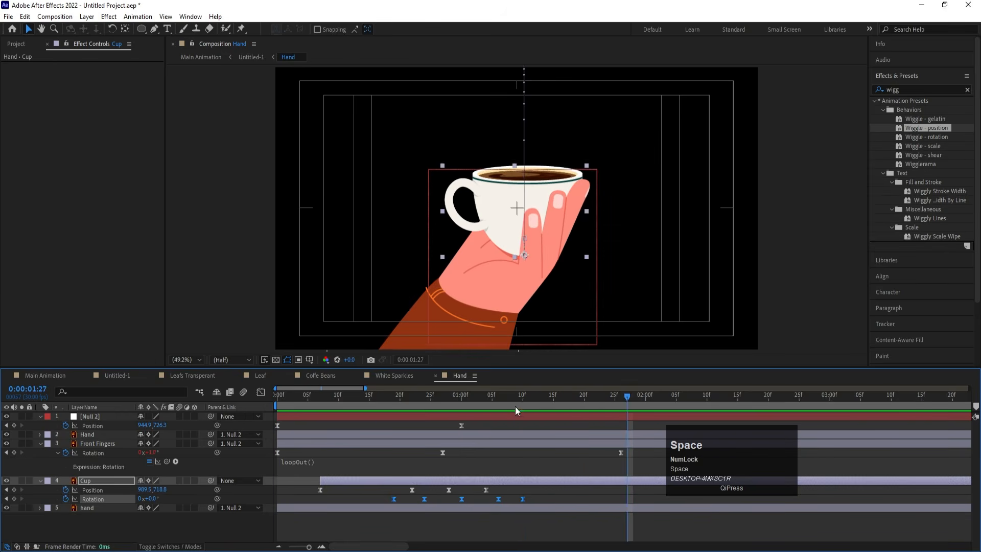
left_click_drag(515, 406, 232, 409)
key("space")
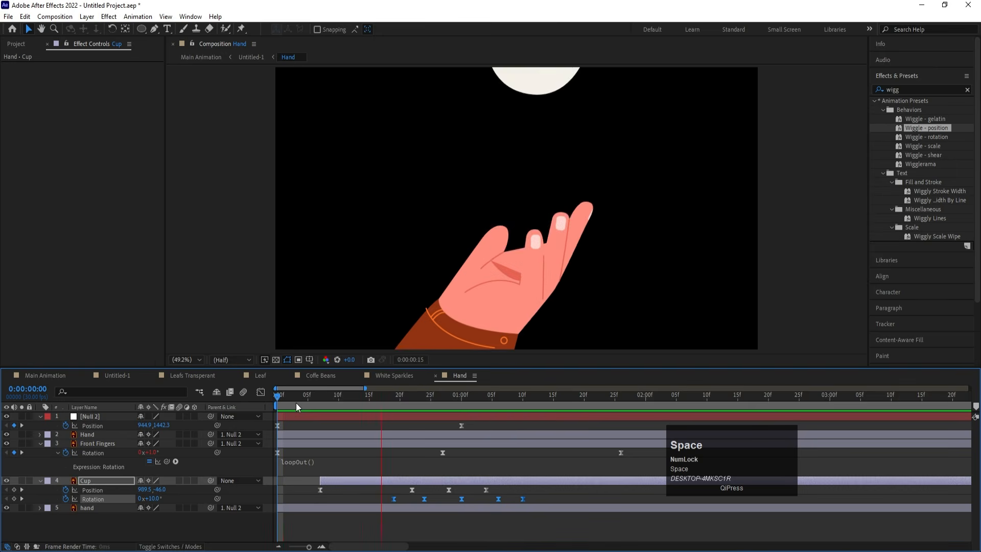
key("space")
left_click(515, 418)
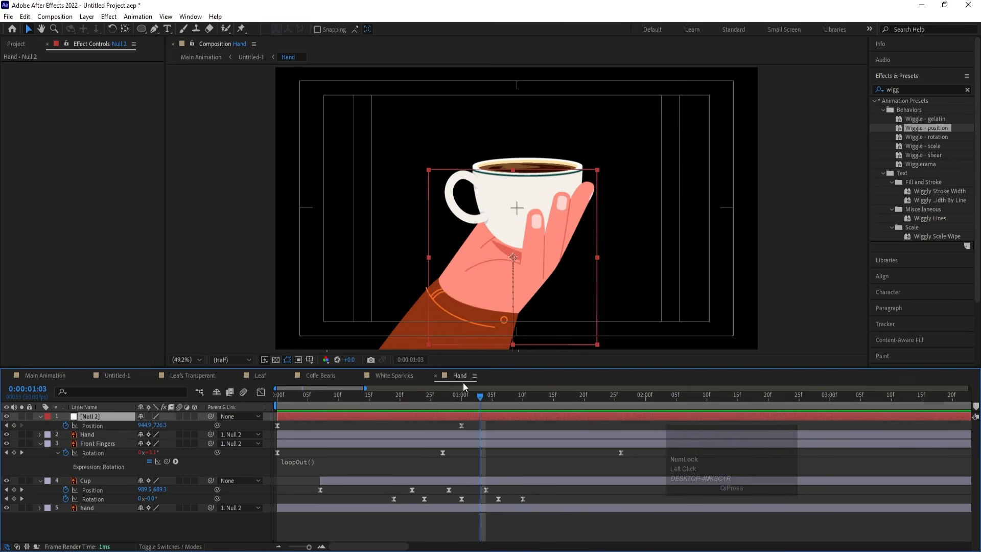
key("space")
key("space")
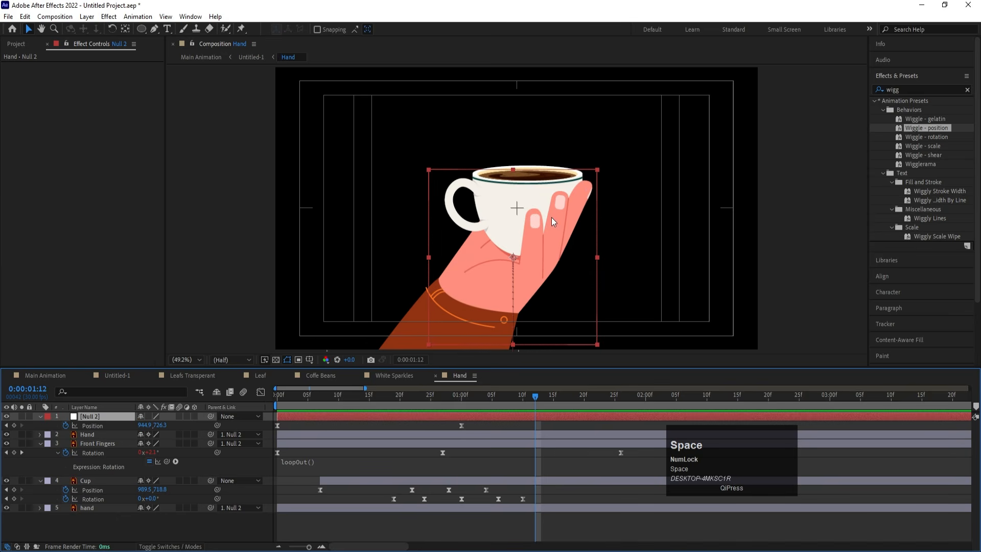
Change the Hand composition's background color to white (FFFFFF).
left_click(480, 423)
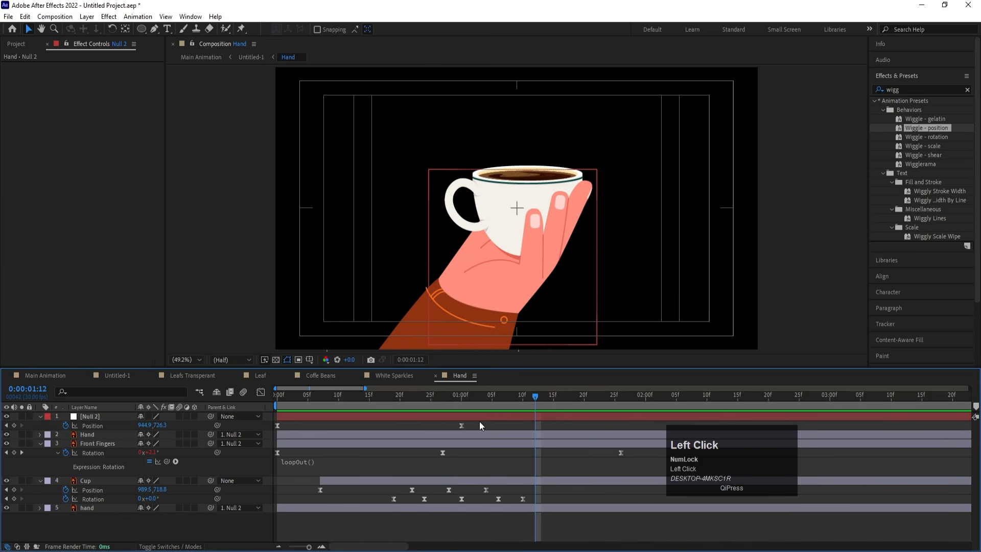
key("ctrl+k")
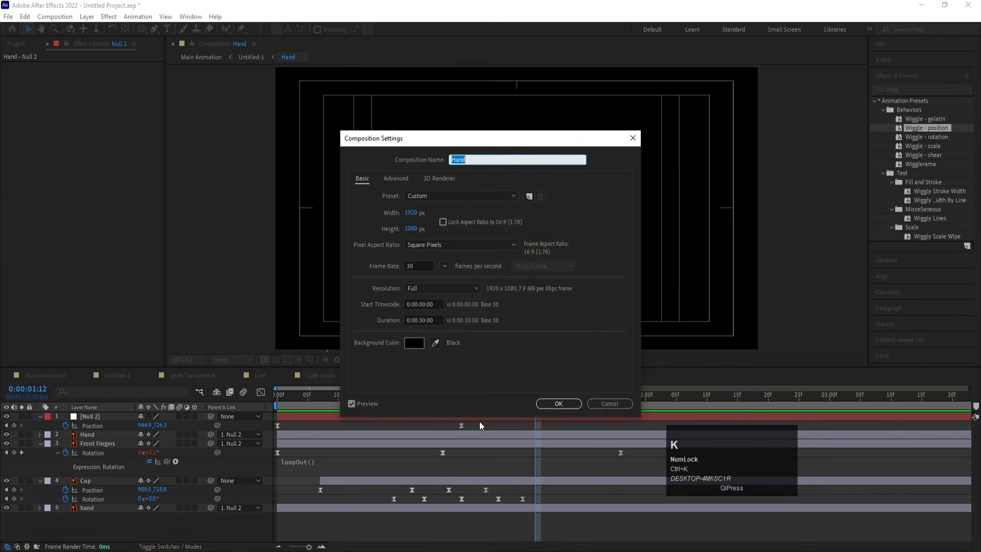
left_click(414, 342)
left_click_drag(400, 321, 404, 178)
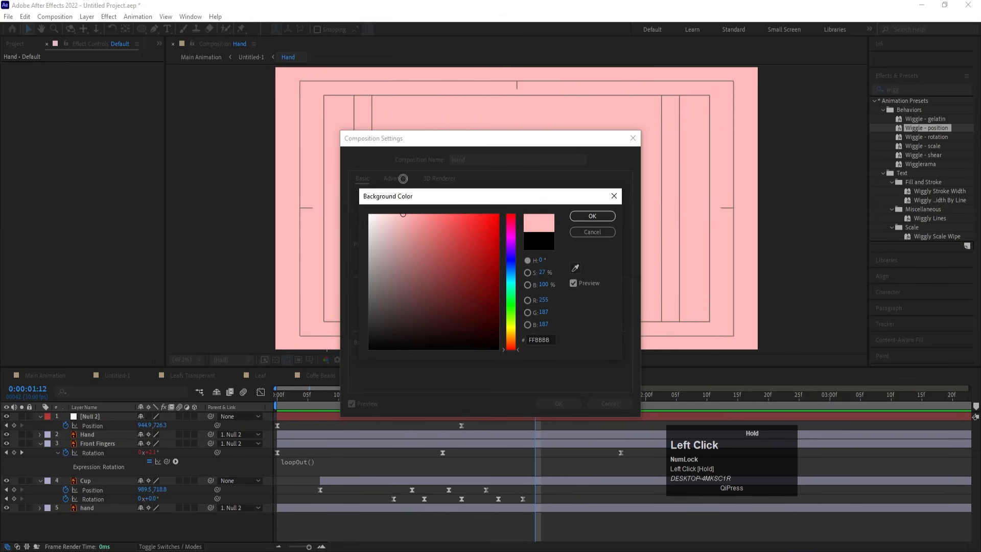
left_click(369, 214)
key("Return")
key("Return")
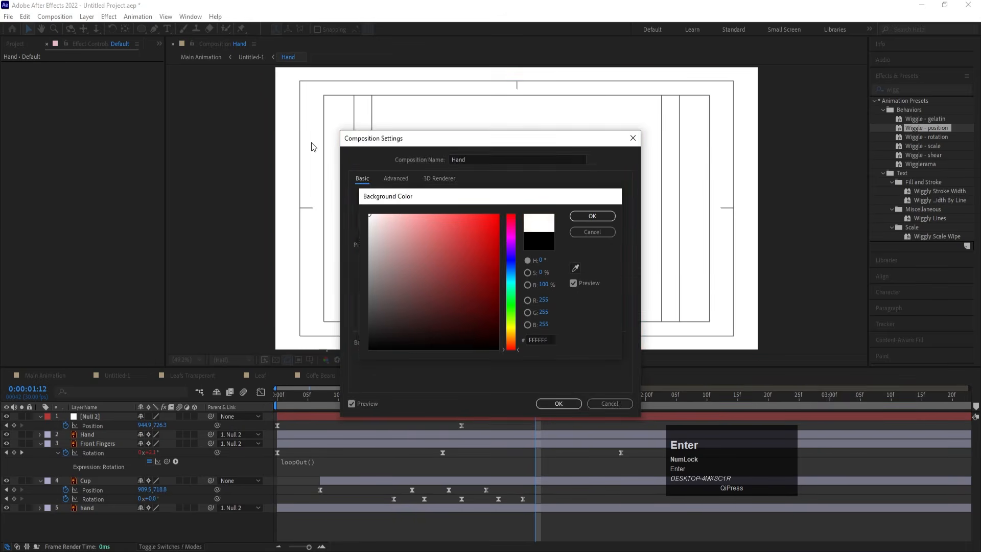
left_click(320, 425)
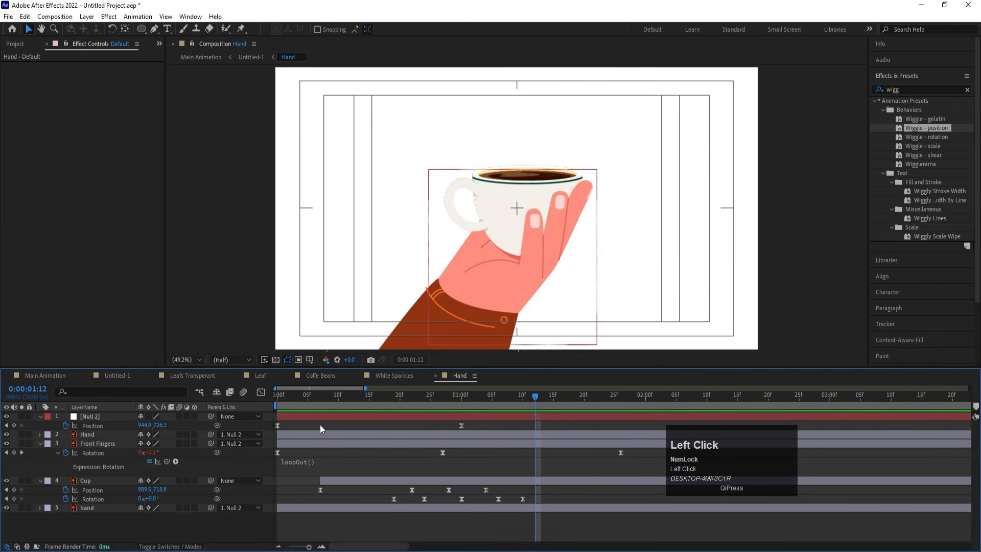
Collapse the layers' keyframed properties and draw a small circle with a dark coffee-brown fill at the coffee surface on a new shape layer.
key("u")
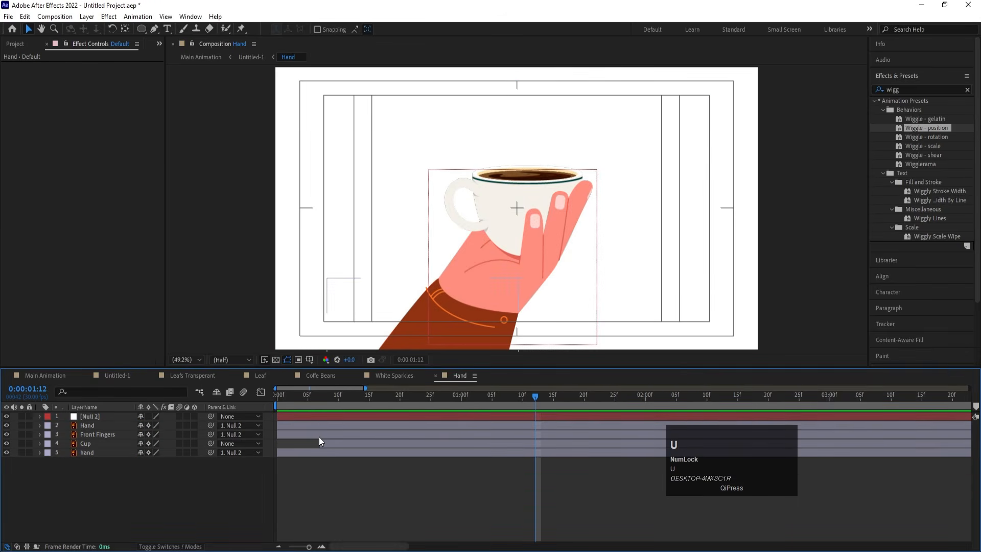
left_click(144, 30)
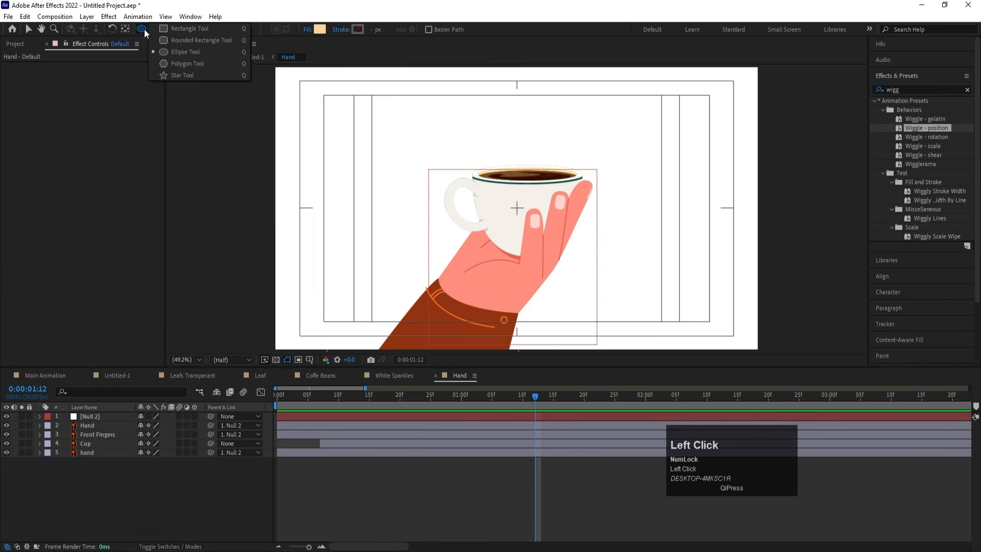
left_click(319, 29)
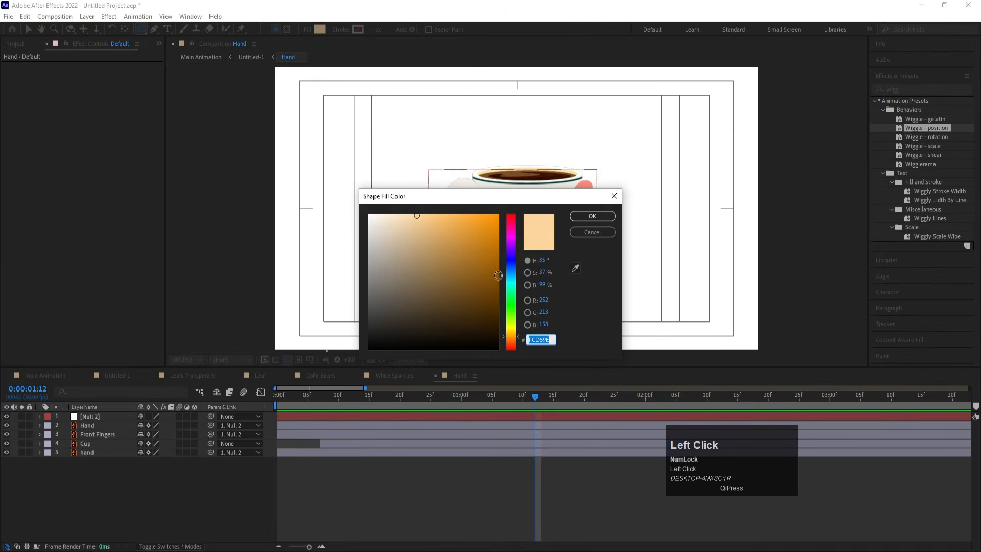
left_click(575, 268)
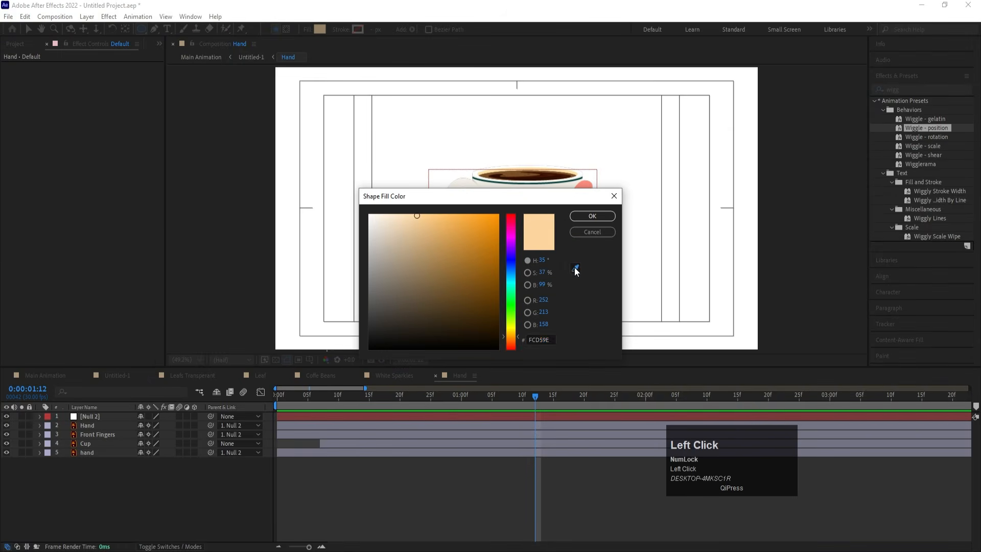
left_click(592, 216)
left_click_drag(518, 160, 536, 174)
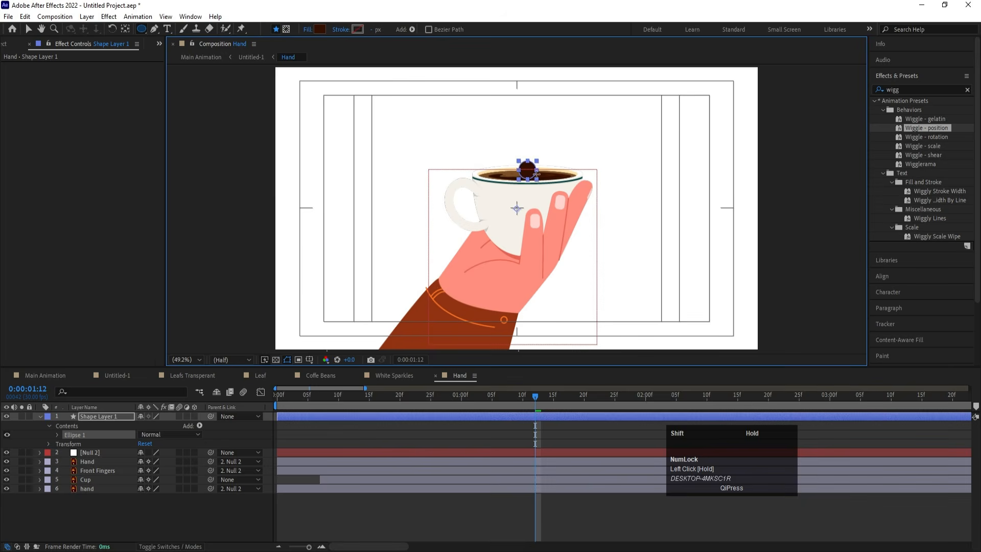
left_click(373, 432)
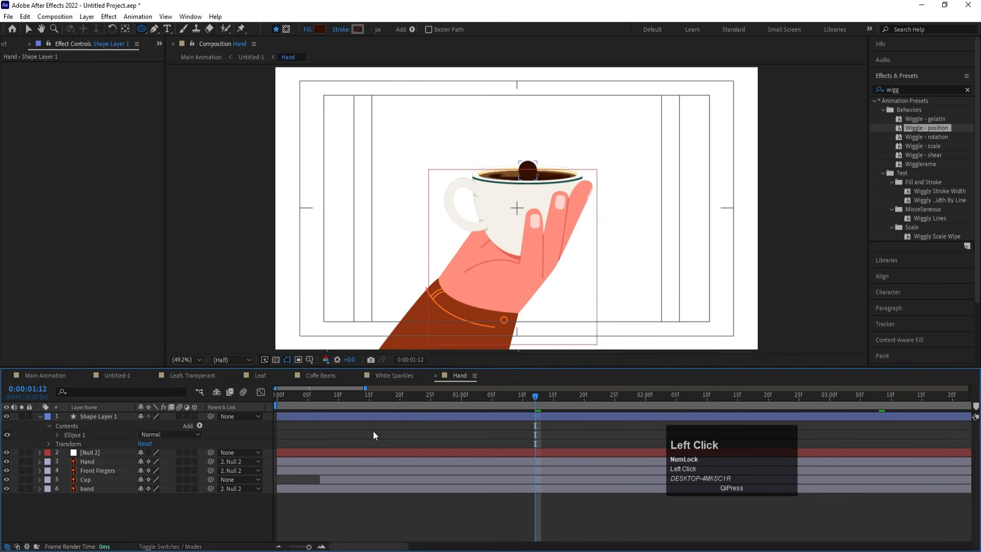
Centre the brown circle's anchor point within the shape and reposition the circle slightly lower and to the left over the coffee surface.
left_click(362, 416)
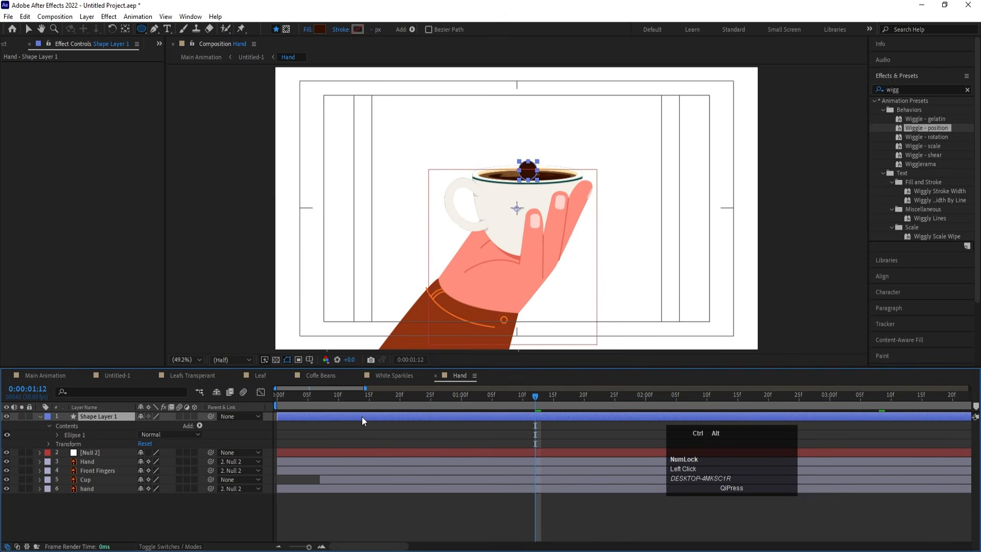
key("ctrl+alt+Home")
key("v")
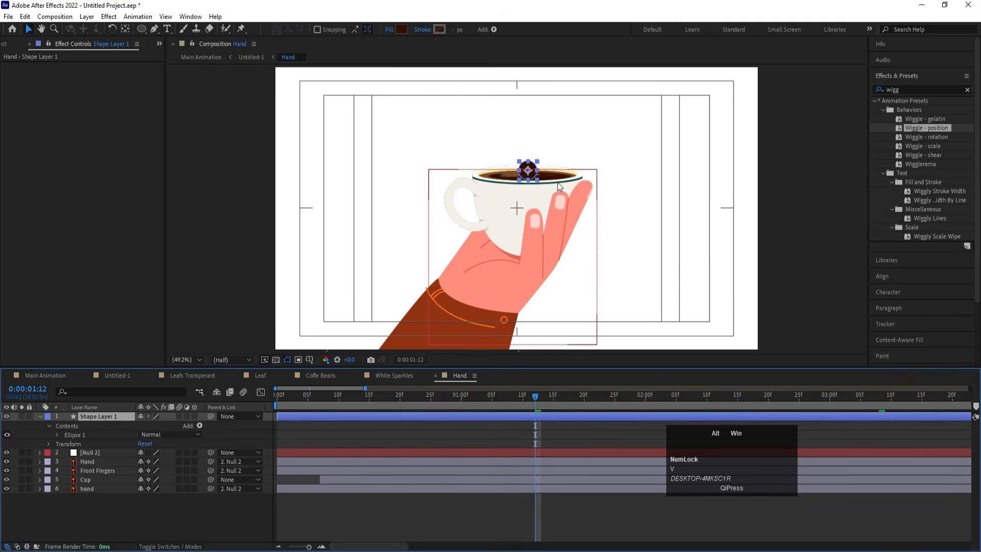
scroll(557, 182, "up", 3)
left_click_drag(454, 153, 446, 170)
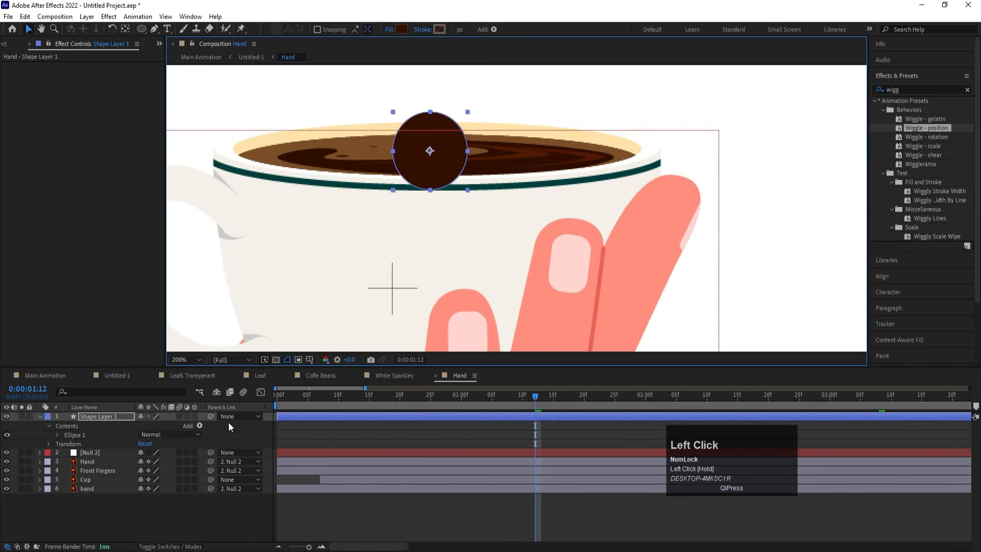
left_click(190, 360)
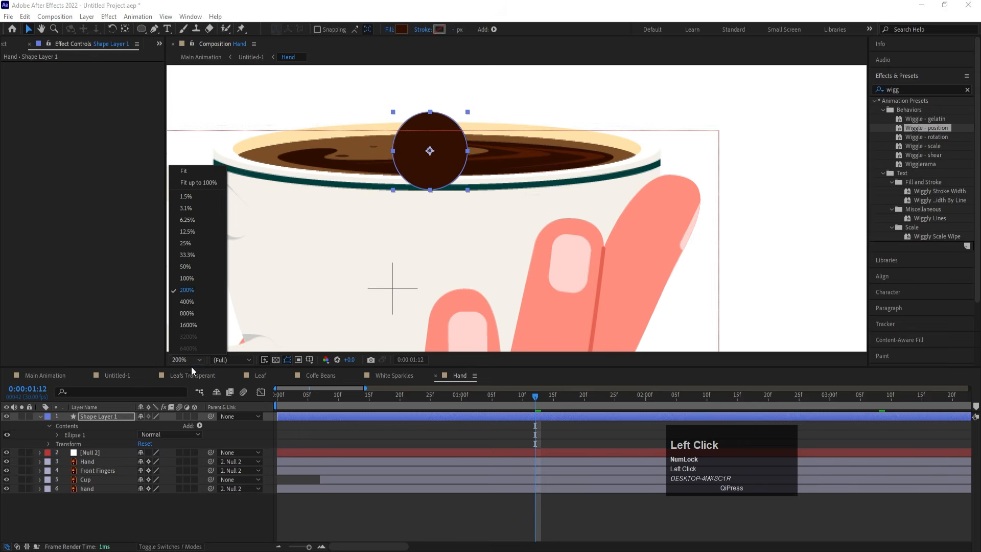
left_click(184, 172)
Start the circle layer at 0:00:01:12, separate its Position dimensions, and set X and Y Position keyframes there.
left_click(78, 417)
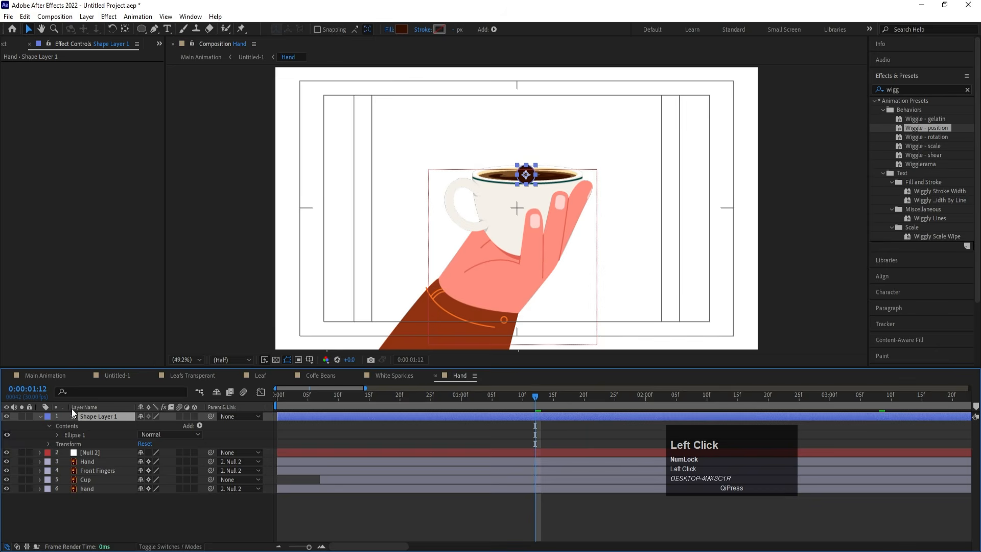
key("p")
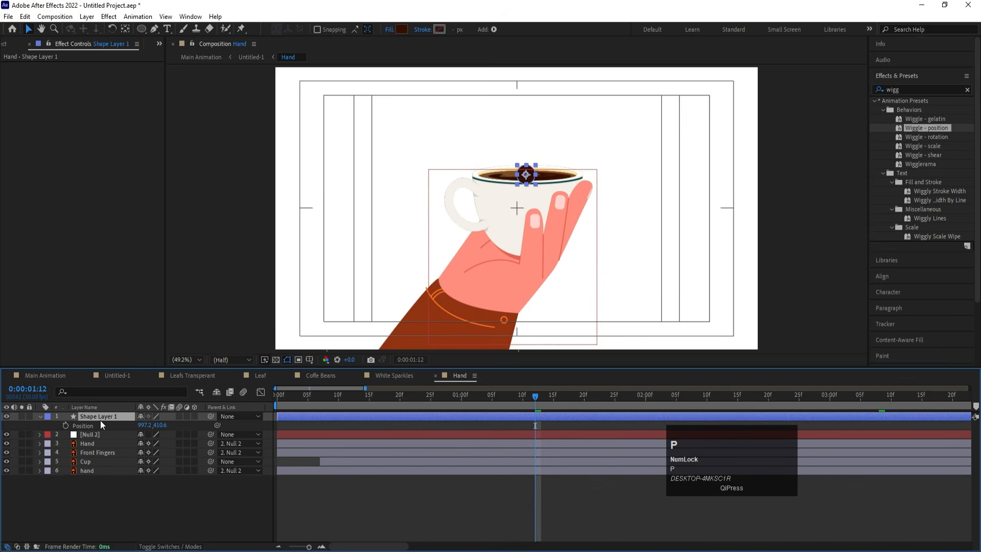
key("bracketleft")
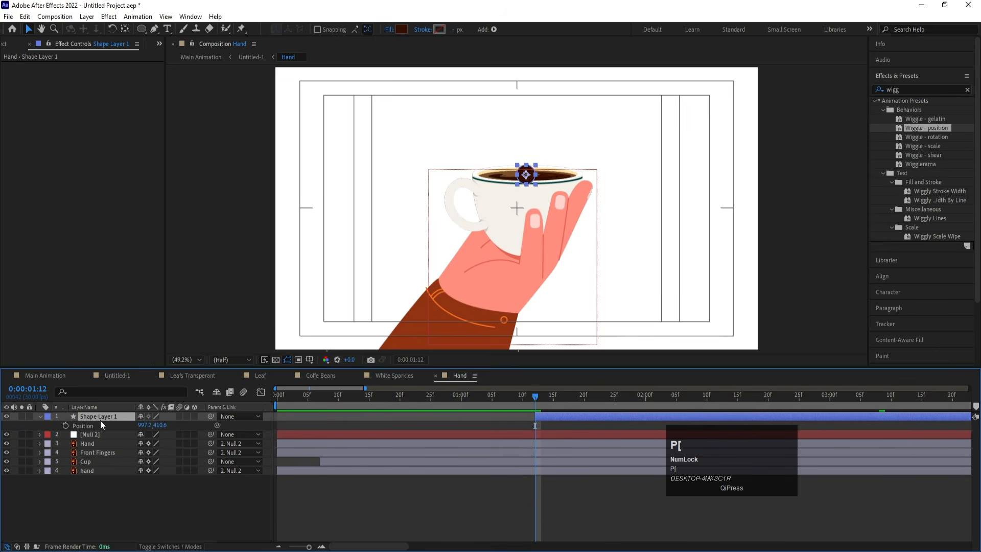
left_click(91, 425)
right_click(91, 425)
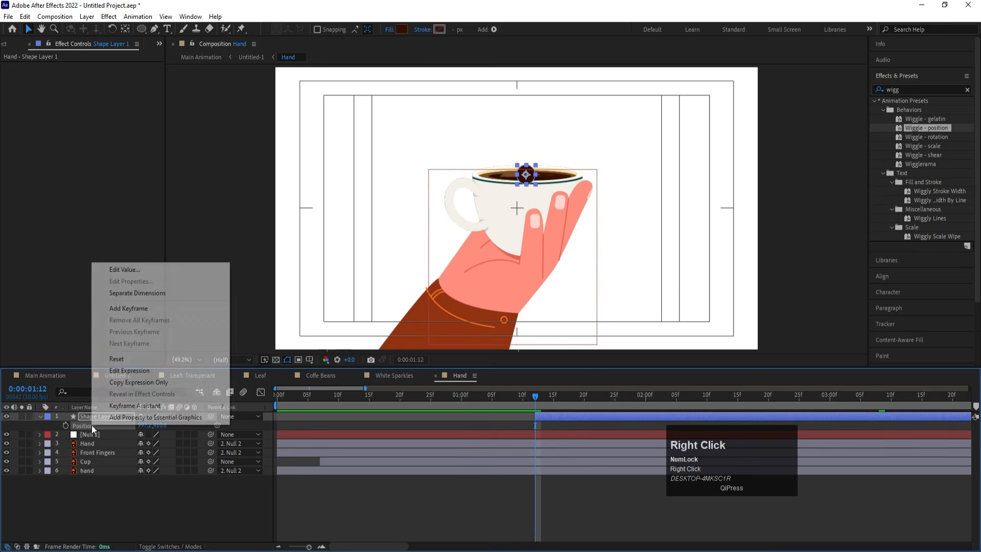
left_click(123, 294)
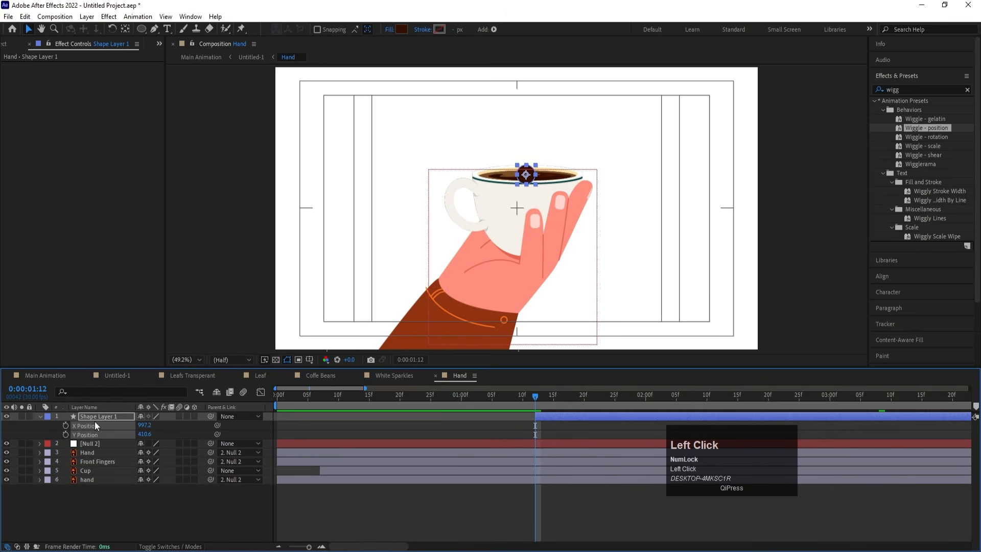
left_click(66, 426)
At 0:00:02:18, move the circle right of the hand with X Position 1423.2 and Y Position 603.6.
key("space")
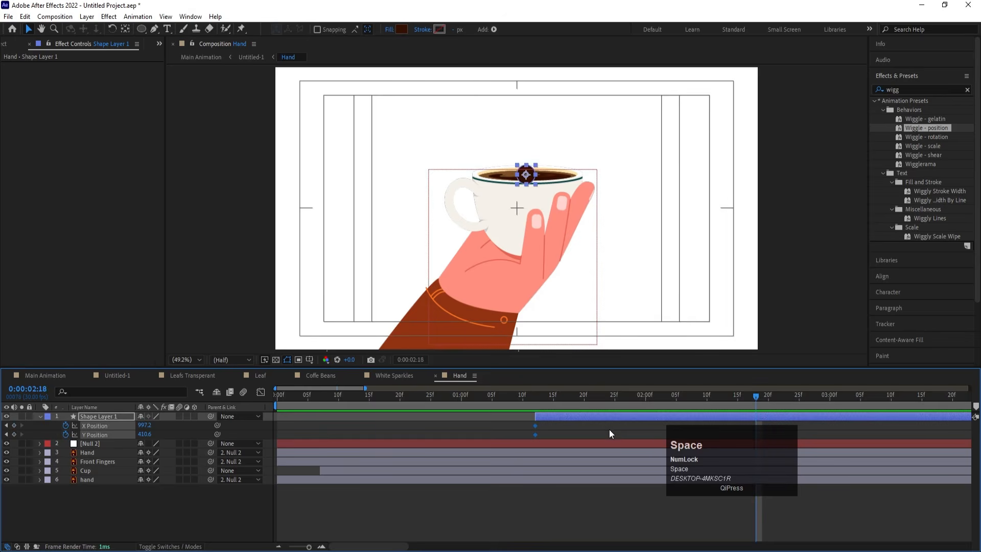
left_click(600, 418)
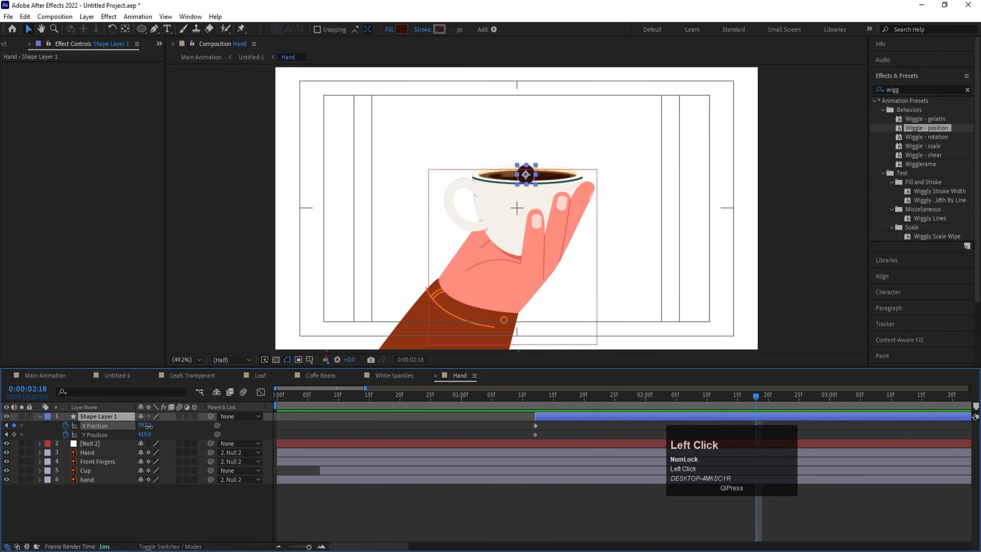
left_click_drag(144, 425, 327, 413)
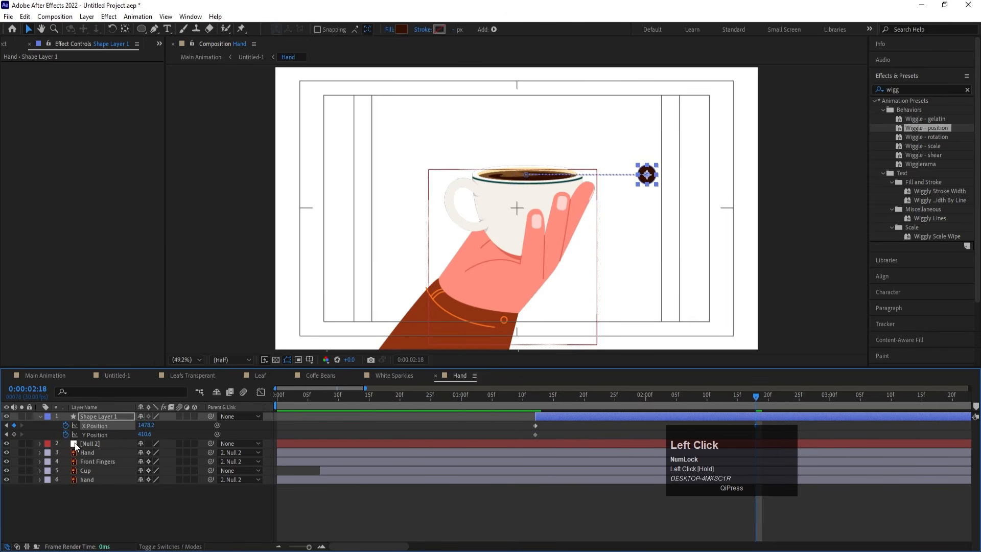
mouse_move(142, 434)
left_mouse_down()
mouse_move(217, 436)
mouse_move(152, 431)
left_mouse_up()
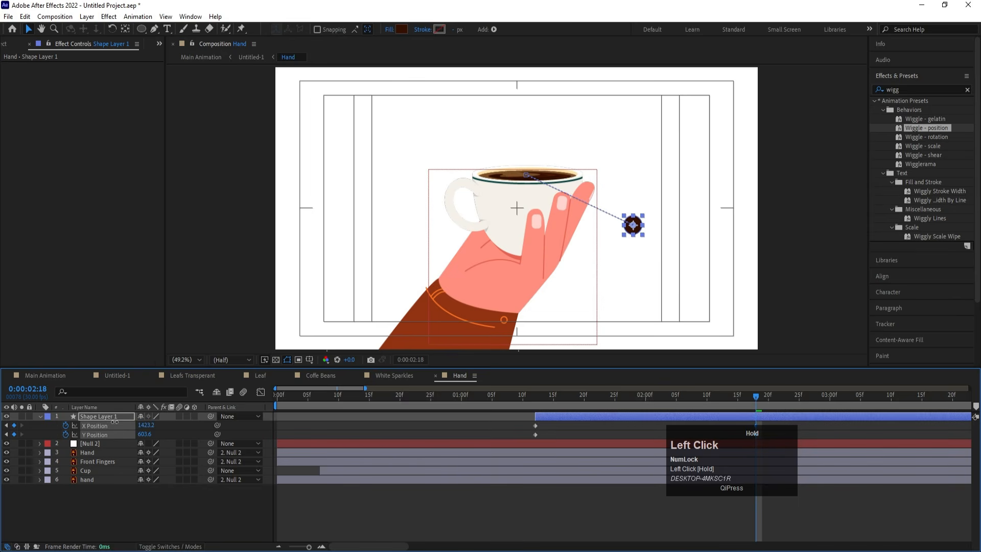
At 0:00:02:01, raise the circle above the cup by setting its Y Position to 183.4.
left_click(663, 394)
left_click_drag(663, 395, 651, 393)
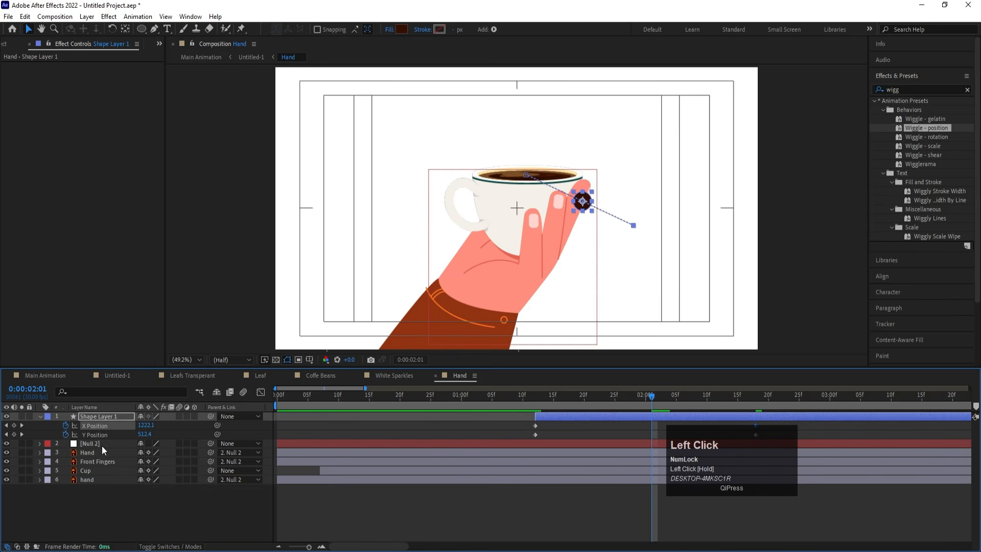
left_click_drag(140, 434, 89, 437)
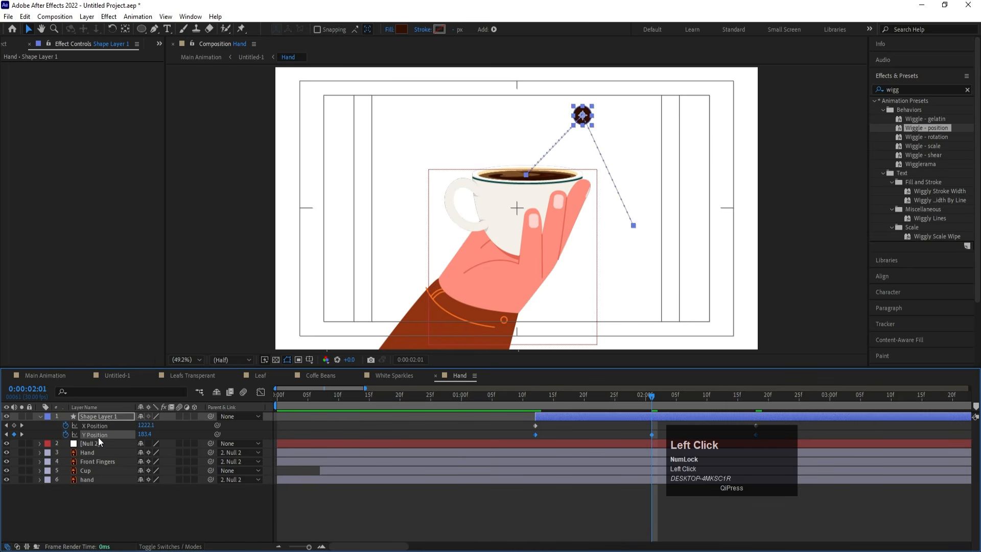
Apply Easy Ease to the Y Position keyframes and shape their speed graph for a fast launch, slow peak and accelerating fall.
key("F9")
left_click(261, 391)
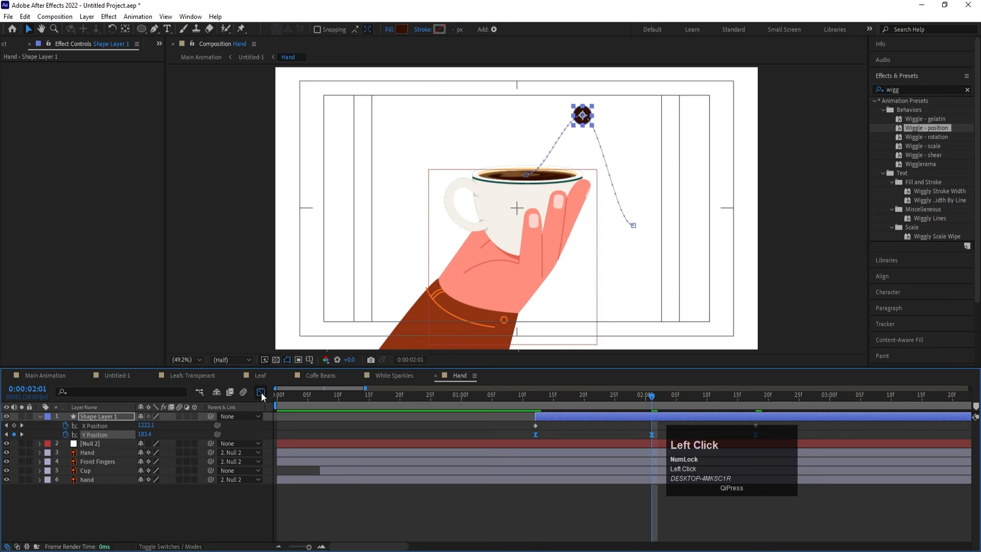
left_click_drag(645, 486, 557, 471)
left_click_drag(669, 458, 620, 462)
left_click_drag(555, 478, 540, 474)
left_click(757, 471)
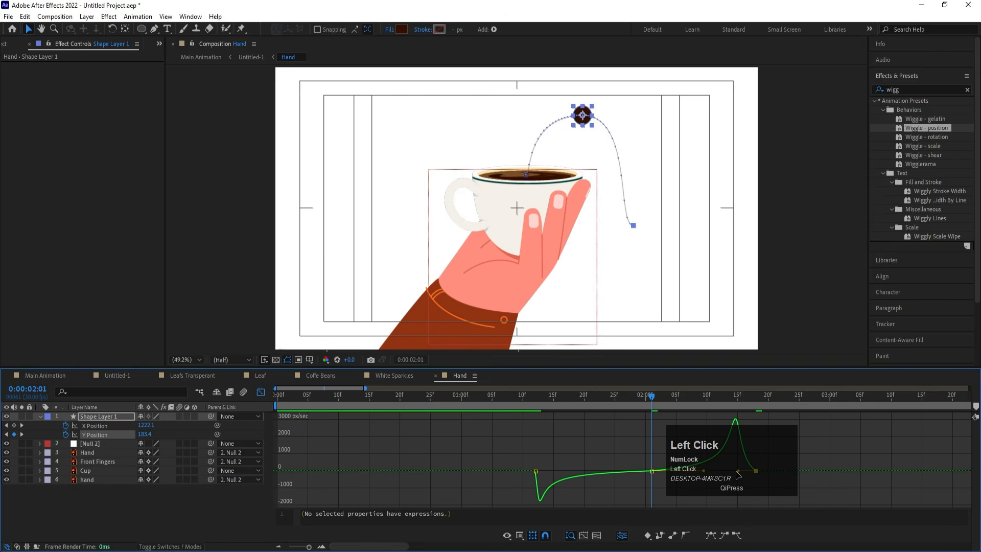
left_click_drag(737, 474, 745, 475)
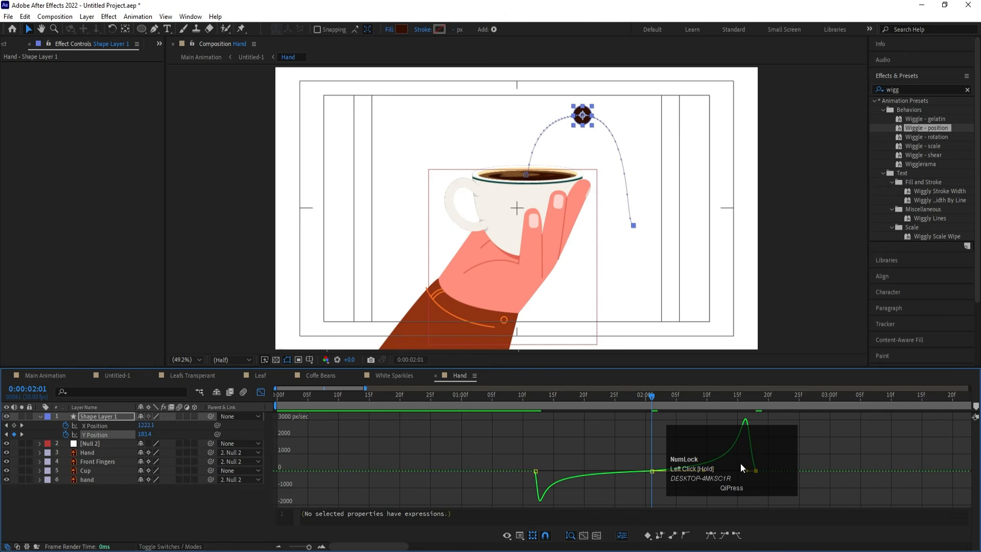
left_click_drag(744, 469, 749, 472)
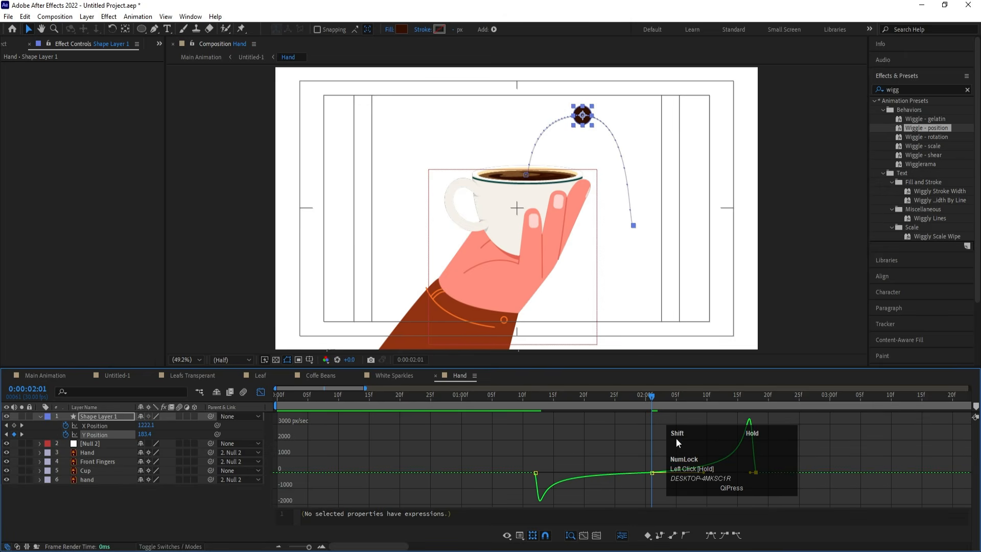
Play back the droplet's arc from 0:00:01:12, then leave the graph editor and preview it in the layer timeline.
left_click(535, 396)
key("space")
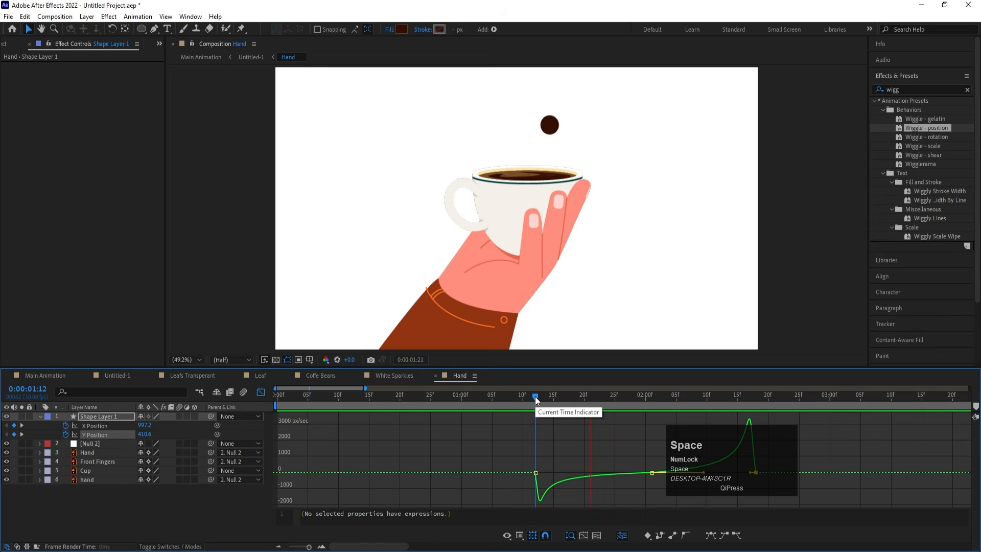
key("space")
left_click(262, 392)
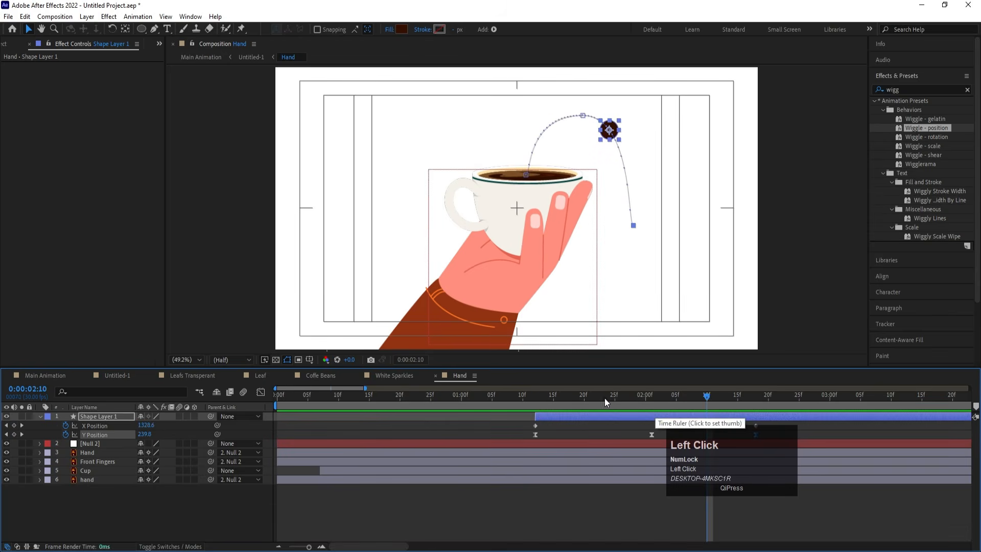
left_click(550, 399)
key("space")
key("space")
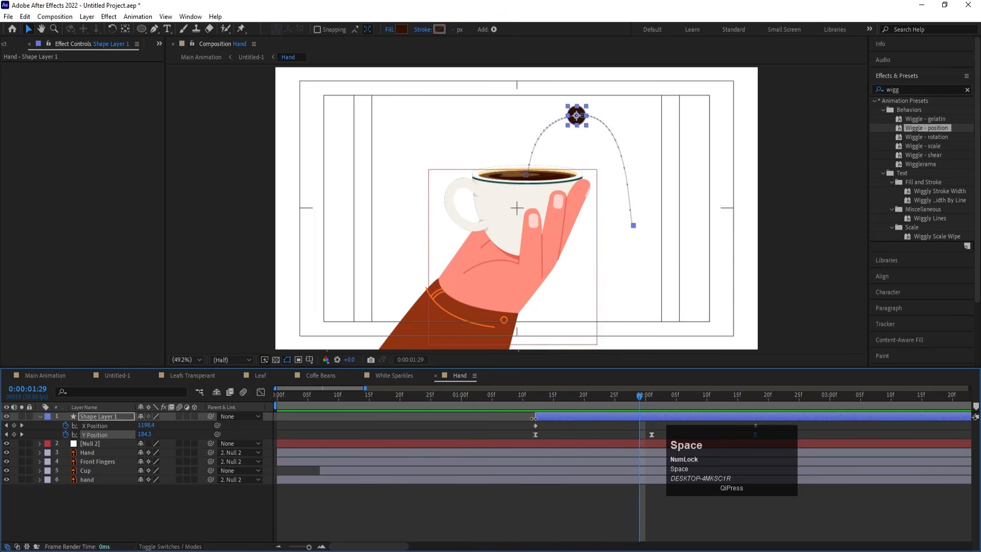
Compress Shape Layer 1's position keyframes so the last one falls at 0:00:01:25, and preview the faster arc.
left_click_drag(520, 422, 615, 424)
left_click(522, 403)
key("space")
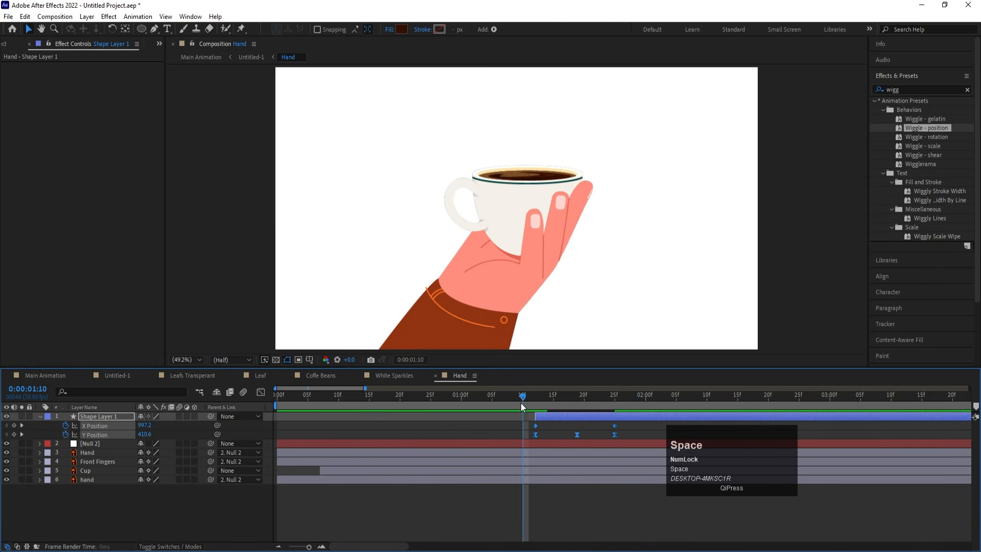
key("space")
Keyframe Shape Layer 1's scale at 0:00:01:12 and shrink it to 0% at 0:00:01:25.
left_click(534, 393)
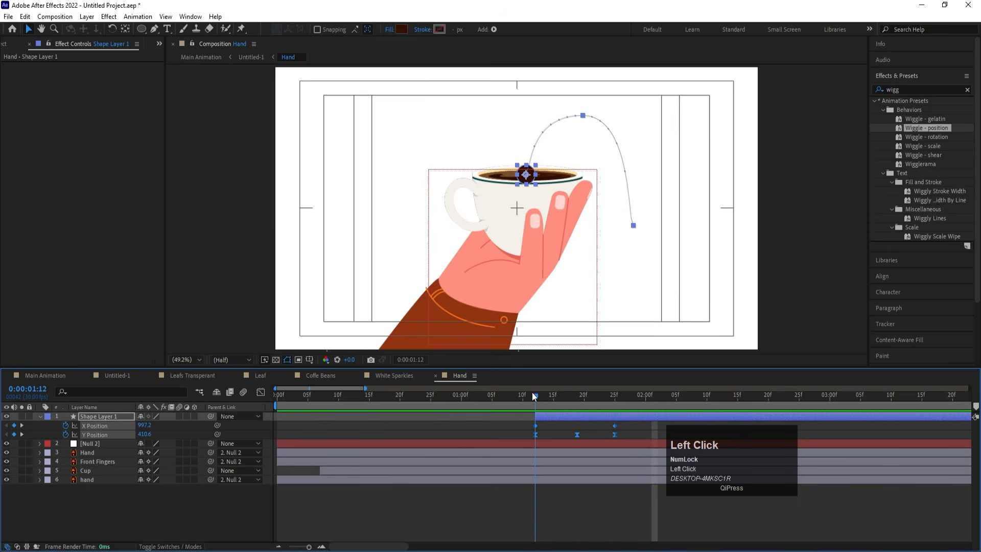
key("s")
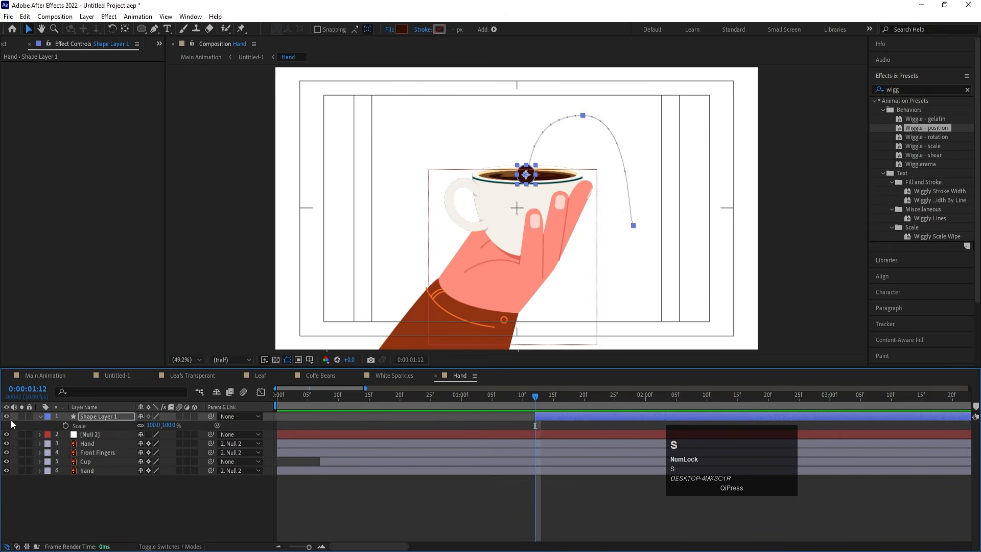
left_click(65, 422)
key("u")
key("k")
key("k")
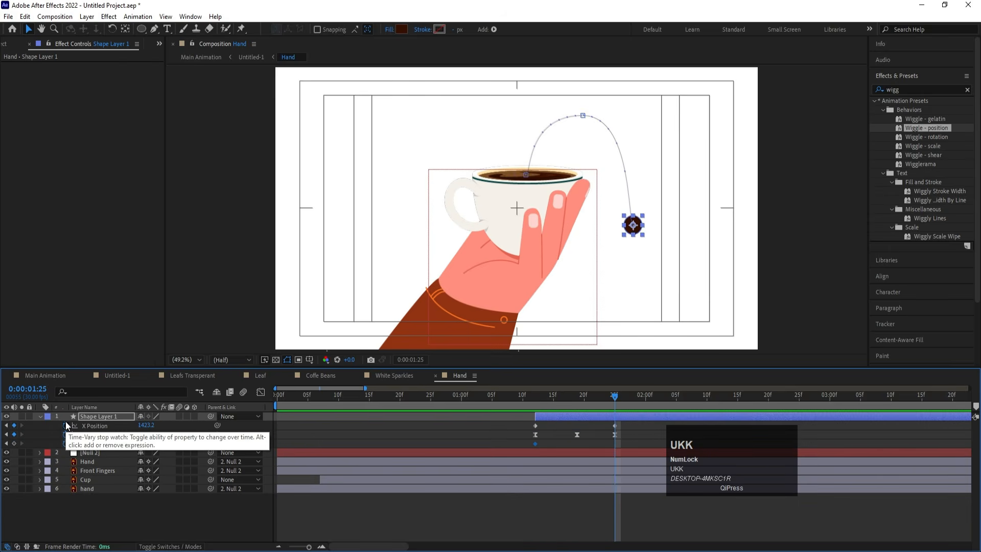
left_click_drag(150, 443, 126, 442)
type("0")
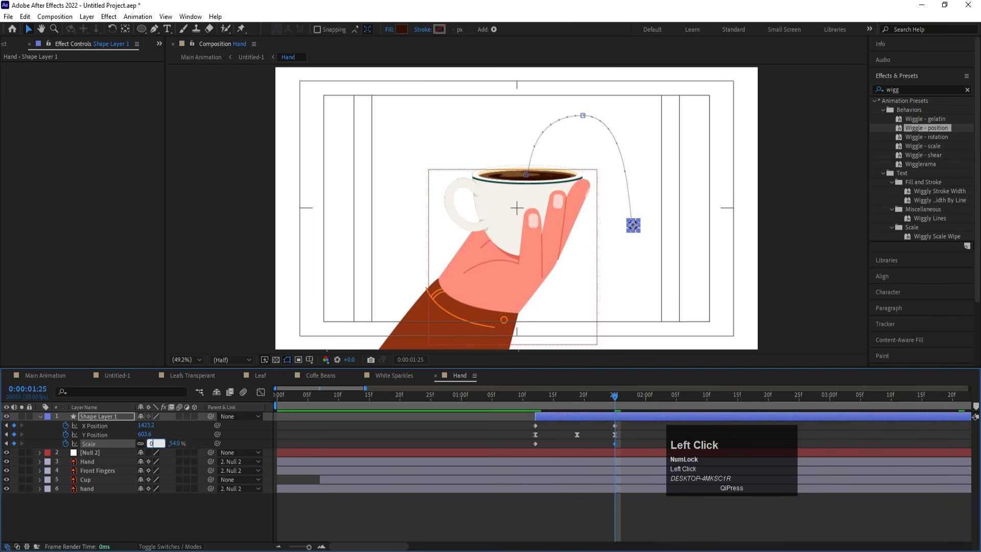
key("Return")
Play back the droplet's arc to check its shrinking animation.
key("j")
key("space")
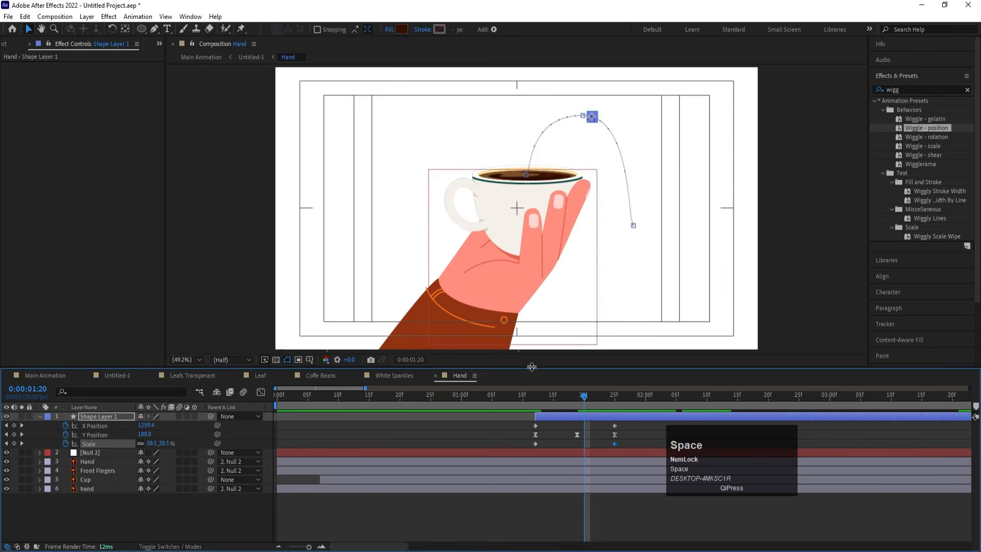
left_click(544, 395)
key("space")
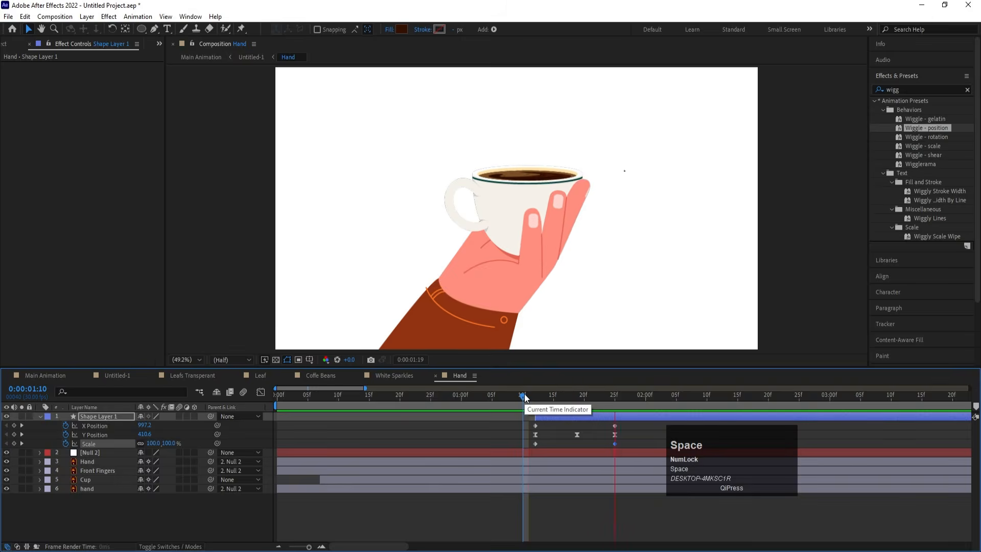
Duplicate Shape Layer 1 and set the copy's final position at 0:00:01:25 to X 1378.2, Y 461.6.
left_click(543, 431)
key("j")
left_click(557, 416)
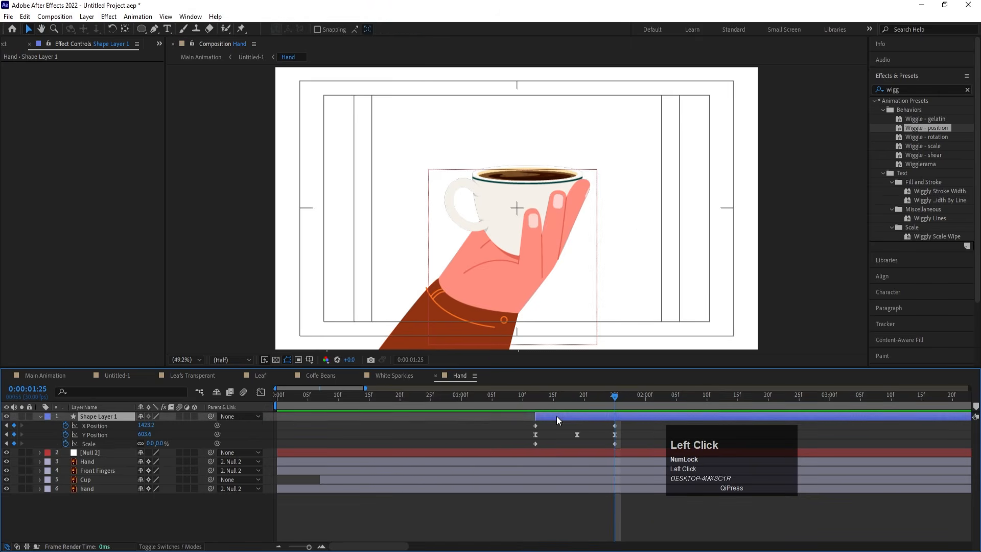
key("ctrl+d")
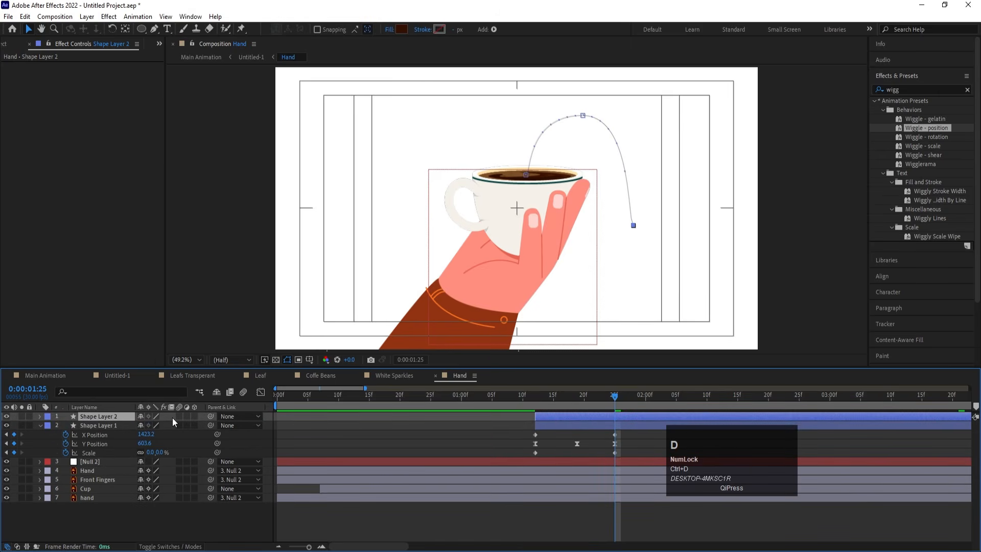
key("u")
left_click_drag(141, 427, 70, 422)
Shift Shape Layer 2 to start at 0:00:01:14 and play back the two staggered droplets.
left_click_drag(575, 399, 486, 397)
key("space")
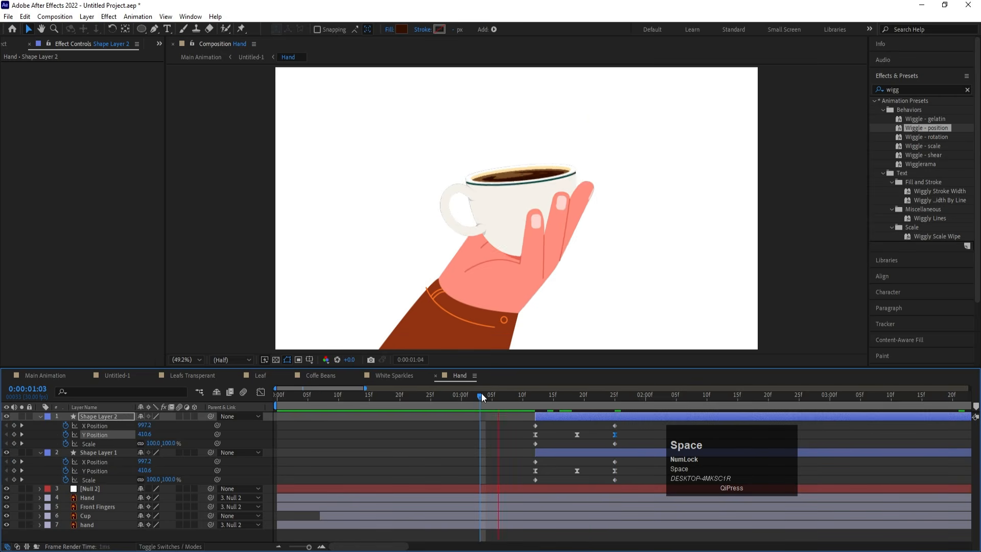
left_click(555, 403)
left_click(544, 401)
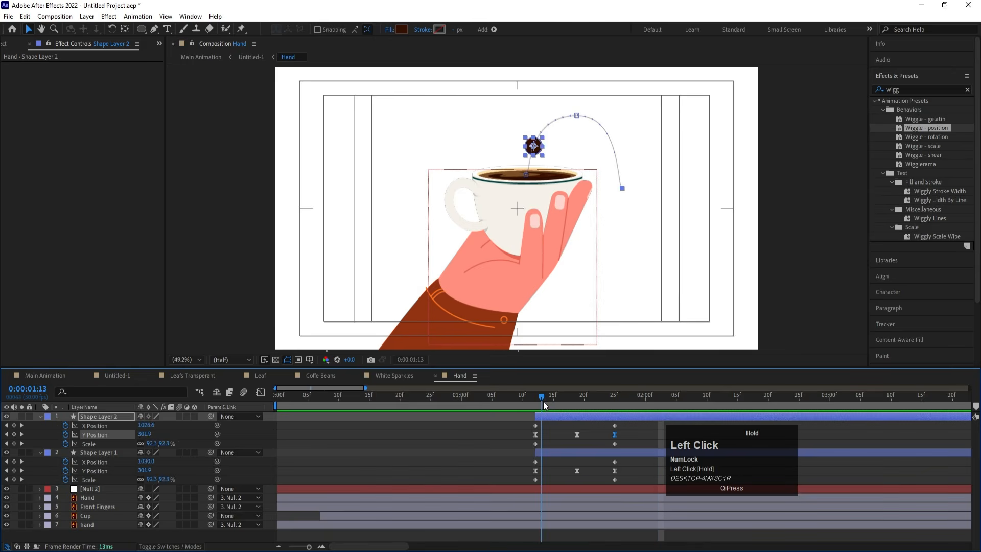
key("[")
key("space")
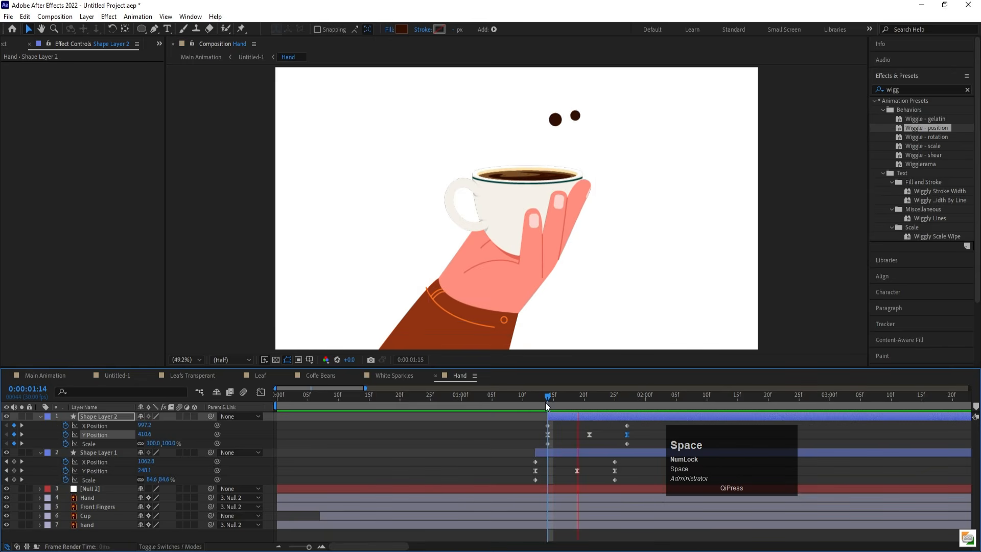
left_click_drag(545, 403, 522, 402)
key("space")
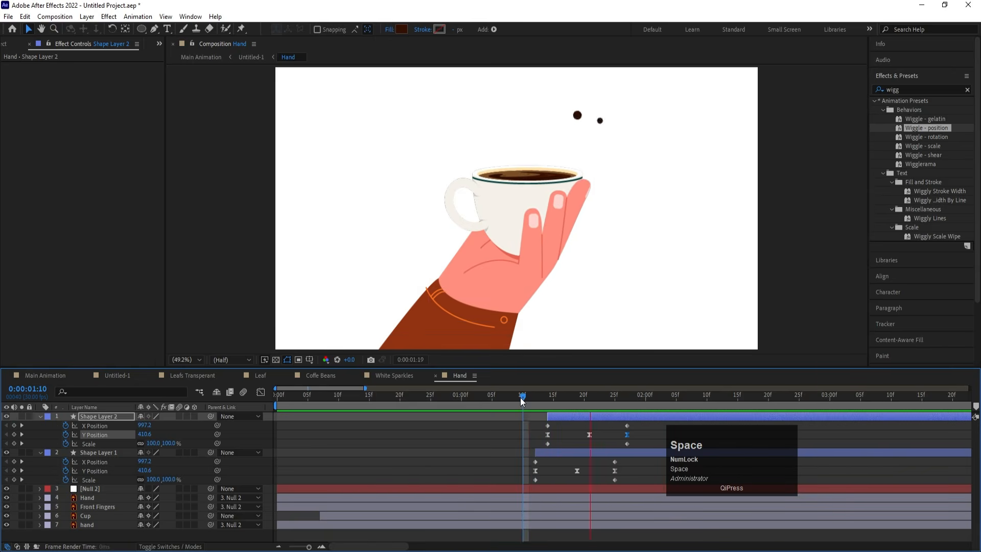
Duplicate Shape Layers 1 and 2 and group both copies at the head of the layer stack.
left_click(546, 454)
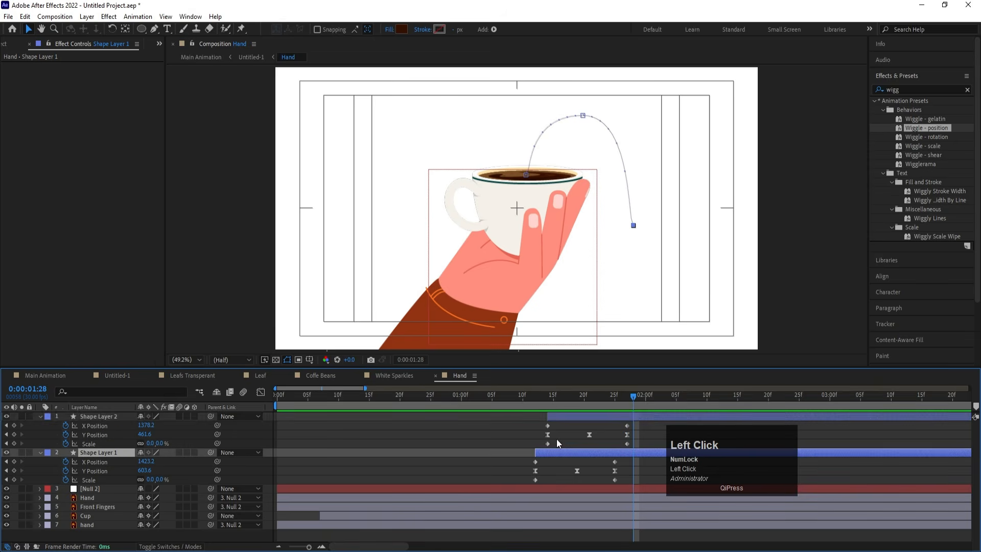
left_click(565, 415, "shift")
key("ctrl+d")
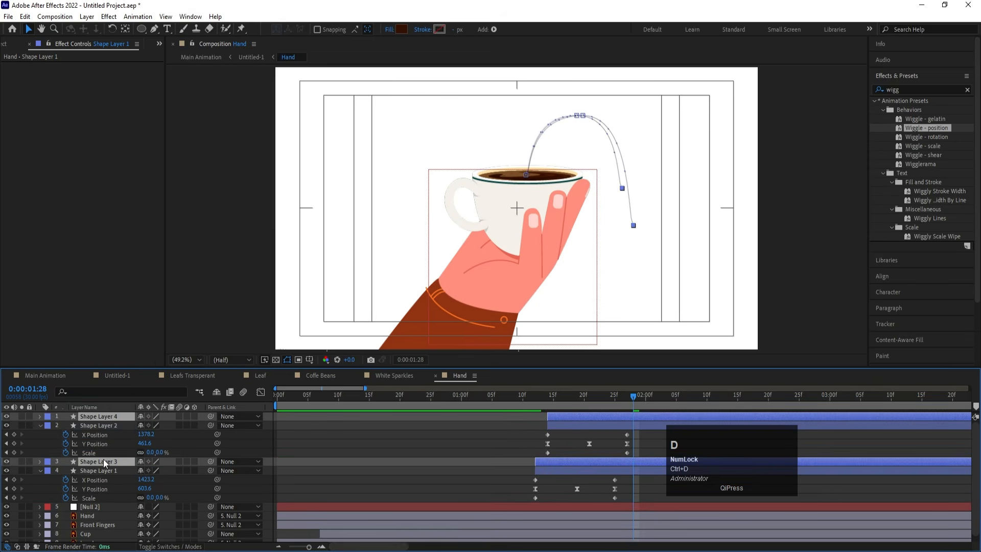
left_click_drag(103, 460, 252, 426)
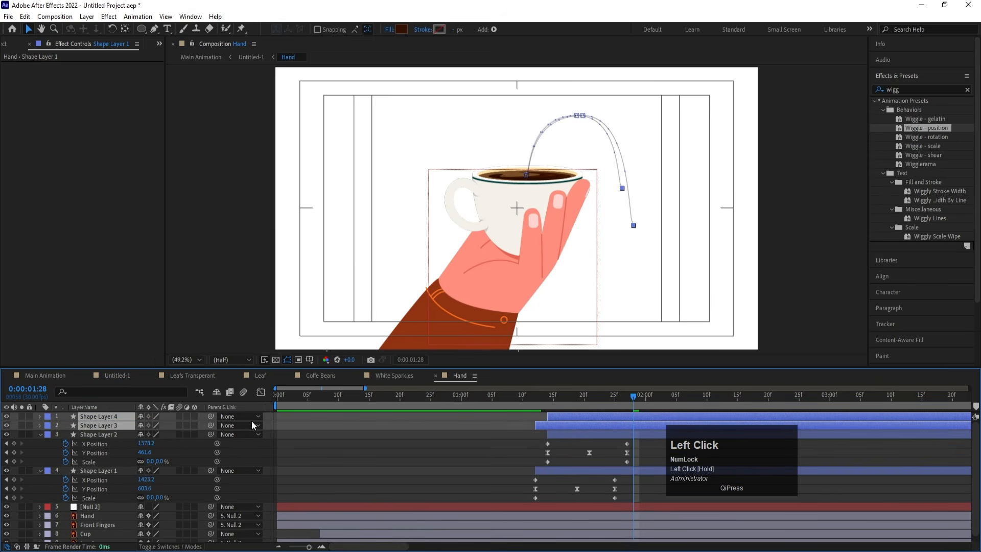
Reveal the copies' keyframes and set Shape Layer 3's final position at 0:00:01:25 to X 1322.2, Y 748.6.
key("u")
key("j")
key("j")
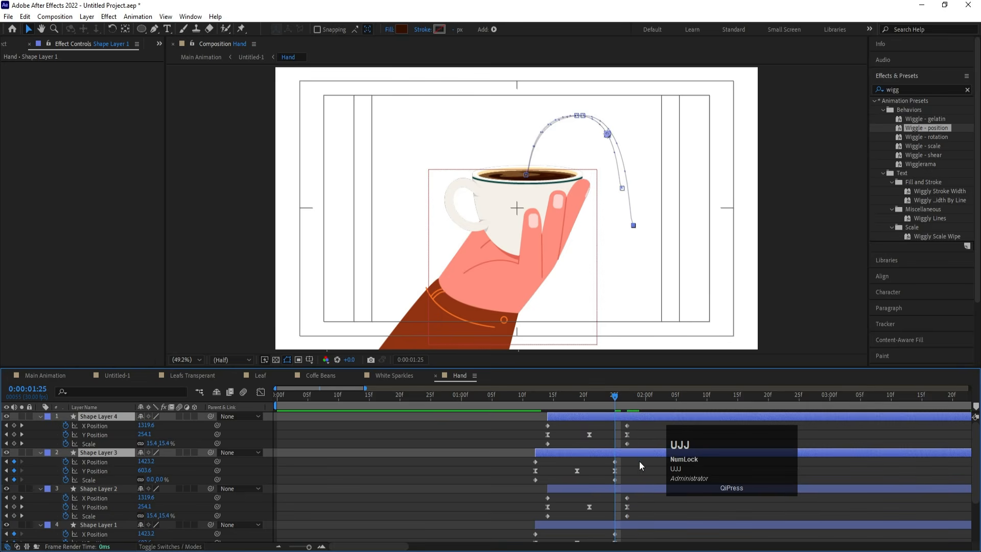
left_click(621, 459)
left_click(616, 452)
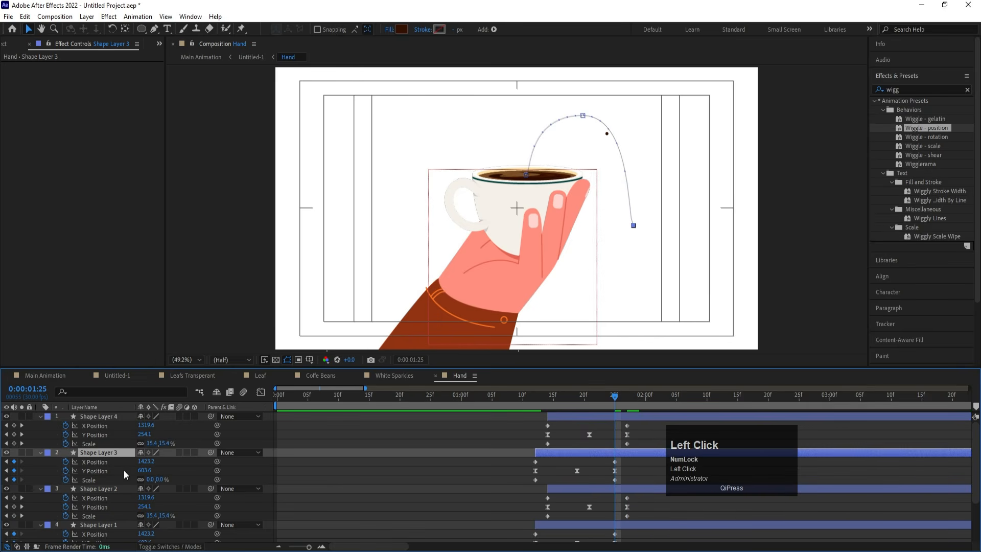
left_click_drag(148, 462, 215, 475)
Set Shape Layer 4's final position at 0:00:01:27 to X 1327.2, Y 591.6.
key("k")
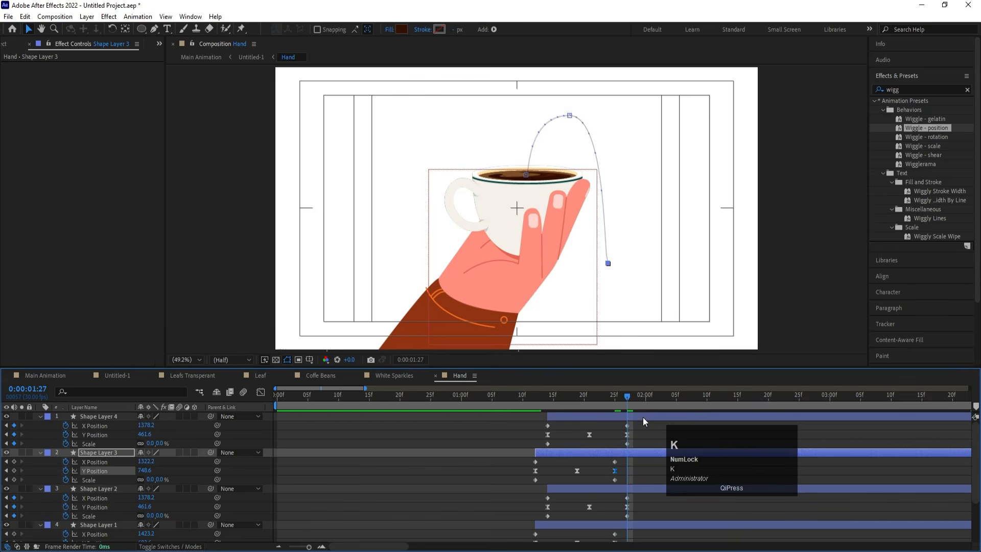
left_click(640, 417)
left_click_drag(144, 429, 192, 436)
left_click(555, 455, "shift")
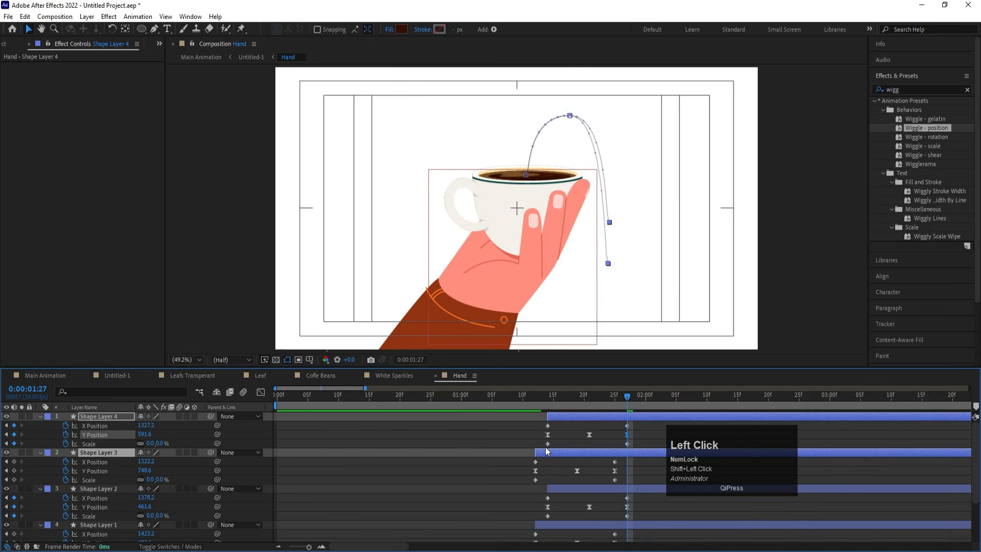
Play back the four-droplet splash repeatedly from just before 0:00:01:12 to check its motion.
left_click(523, 394)
key("space")
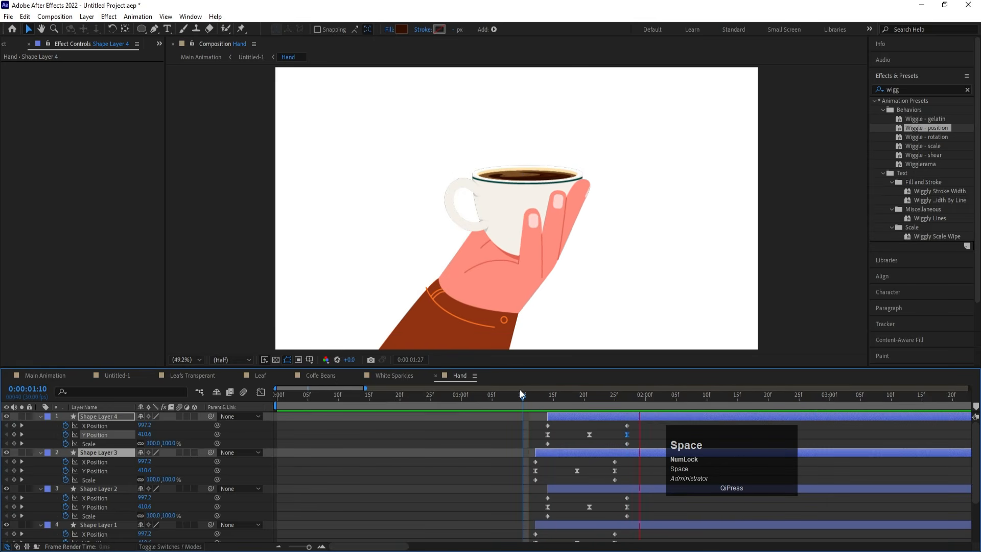
key("space")
left_click(527, 393)
key("space")
key("space")
left_click(528, 400)
key("space")
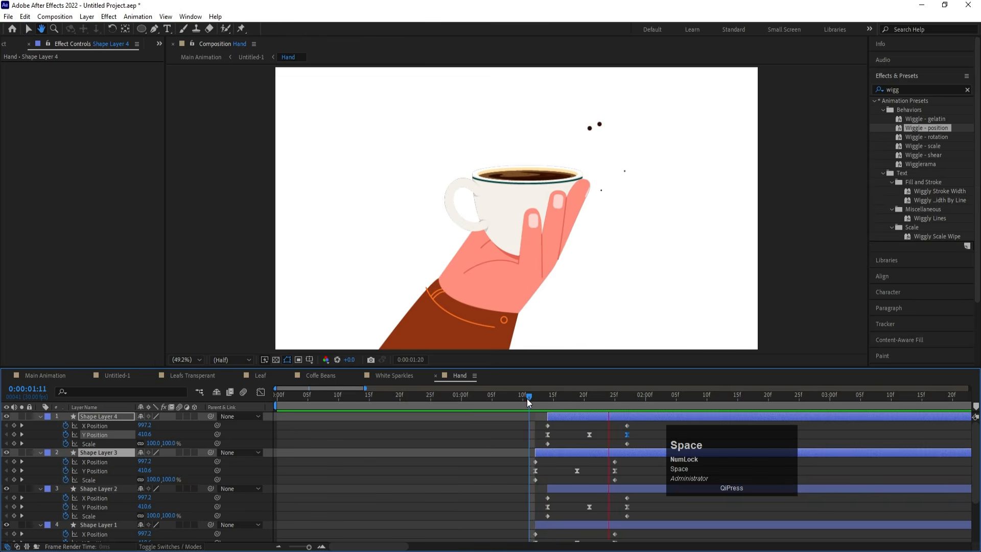
key("space")
Collapse the shape layers' properties, add a null object and place it above all other layers.
left_click(558, 444)
key("u")
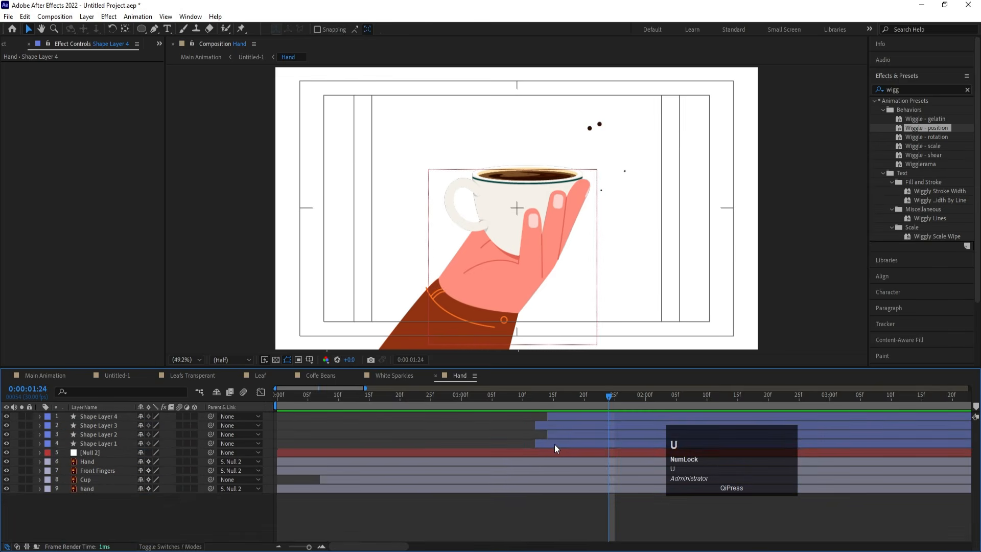
left_click(553, 444)
right_click(134, 511)
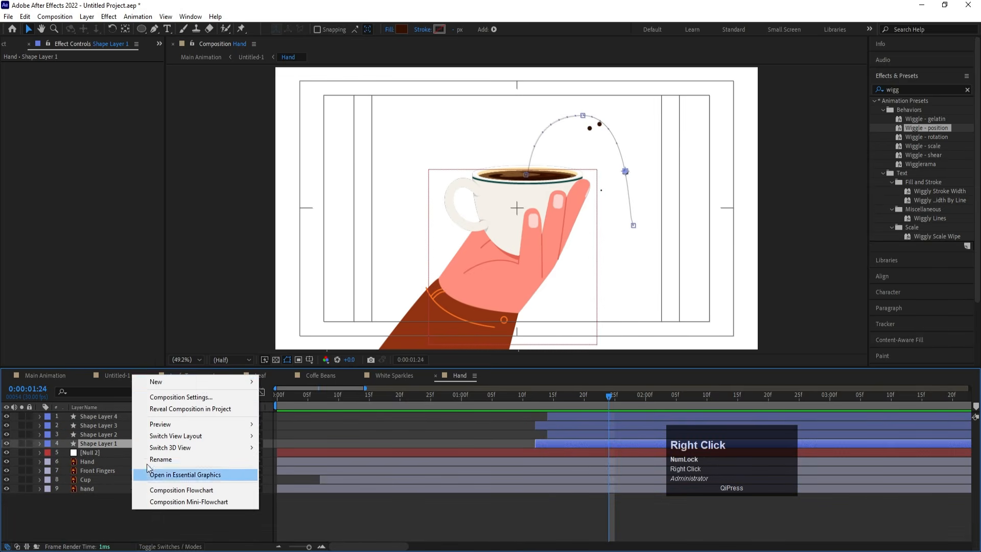
left_click(156, 382)
left_click_drag(326, 445, 327, 445)
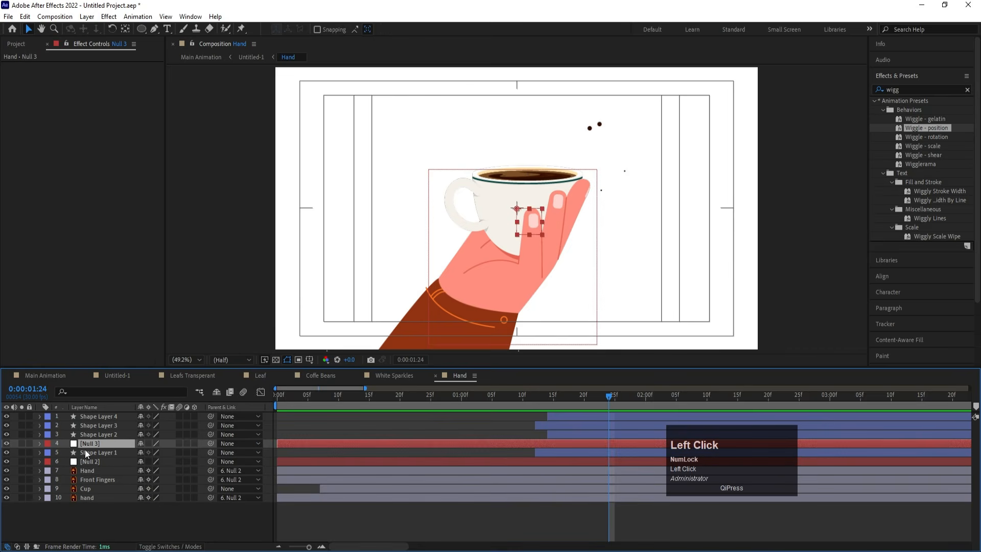
left_click_drag(86, 447, 92, 416)
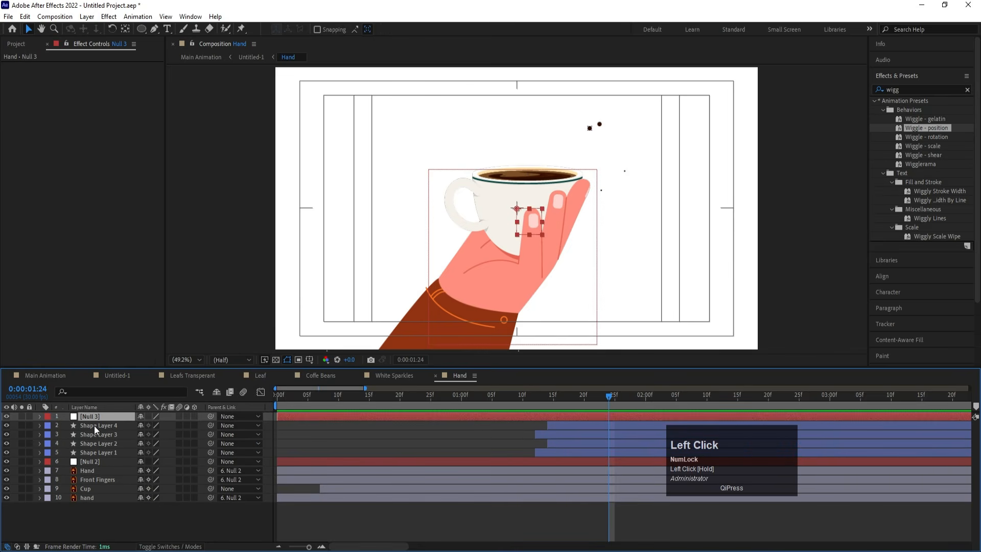
Duplicate the four droplet shape layers and parent the copies to Null 3.
left_click(94, 426)
left_click(93, 451, "shift")
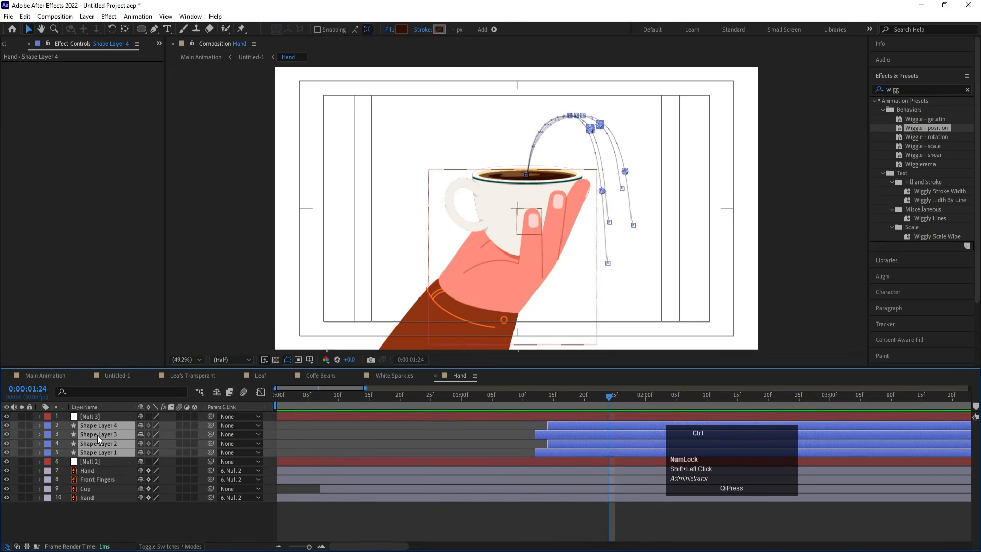
key("ctrl+d")
left_click_drag(97, 440, 107, 440)
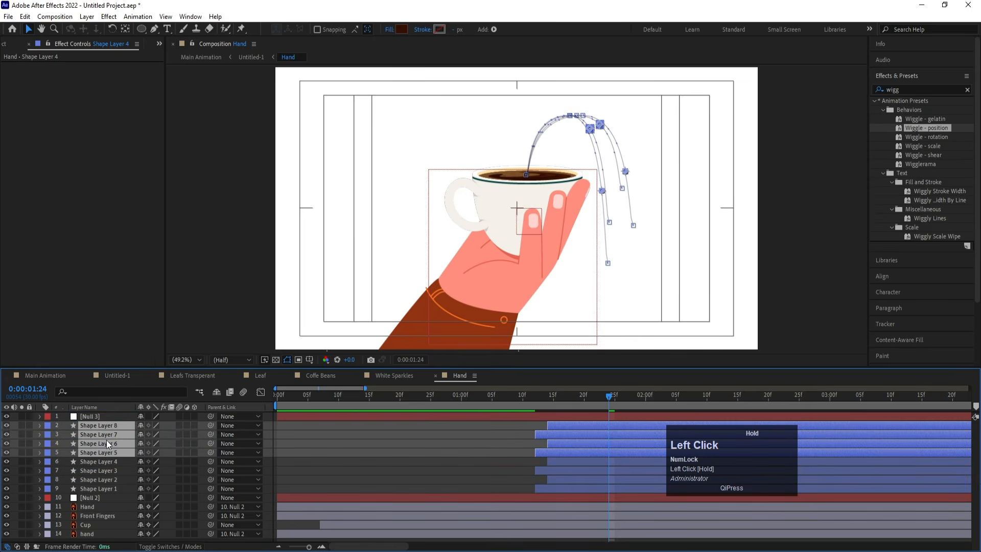
left_click_drag(209, 427, 86, 418)
Mirror the copied droplets by unlinking Null 3's scale and setting it to -100, 100%.
left_click(102, 413)
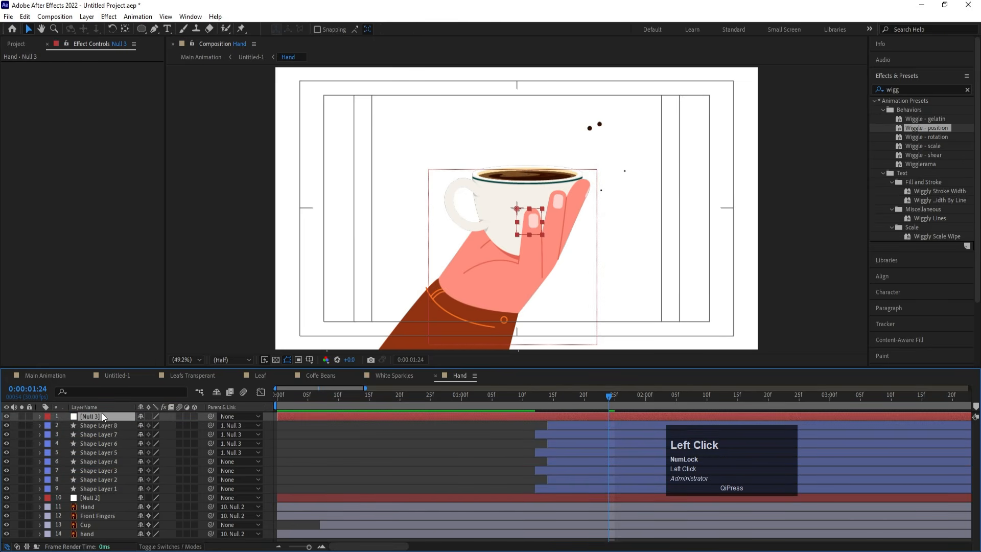
key("s")
left_click(140, 425)
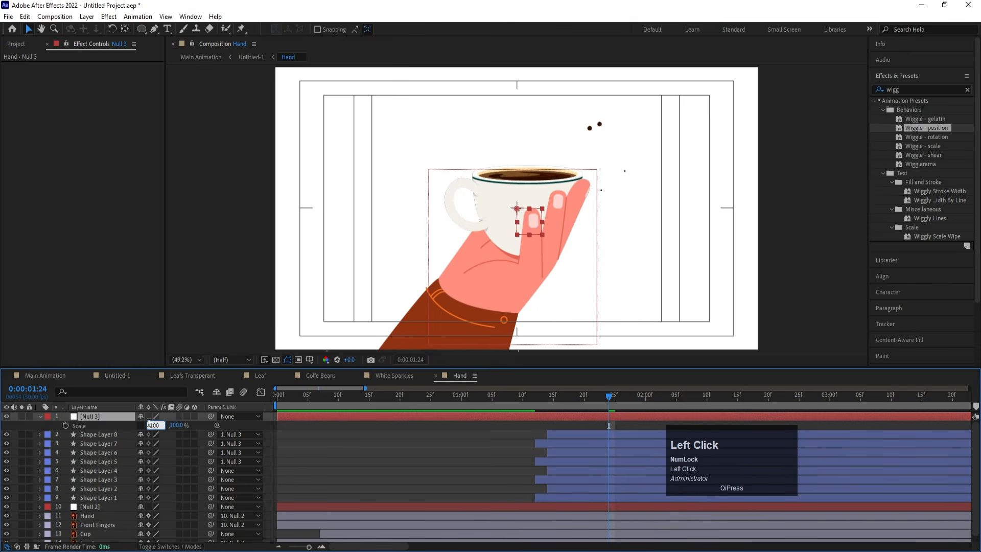
key("Return")
left_click(299, 541)
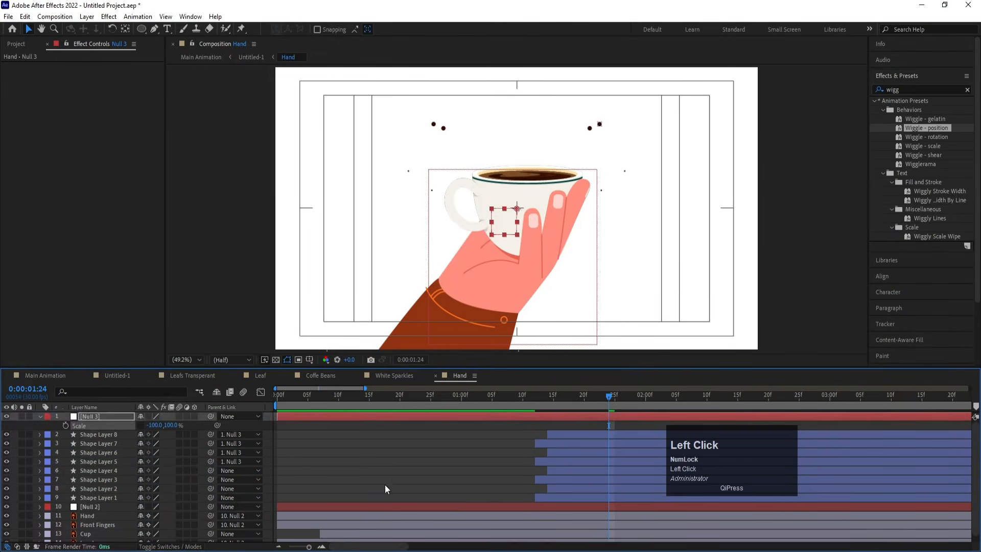
left_click(393, 477)
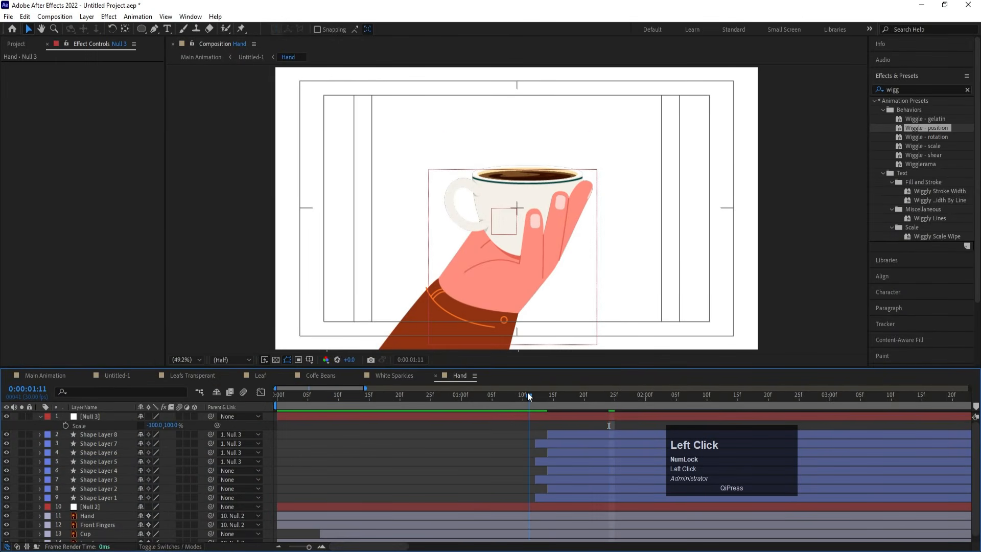
Play back the mirrored droplet splash and check it around 0:00:01:15.
key("space")
key("space")
left_click(550, 404)
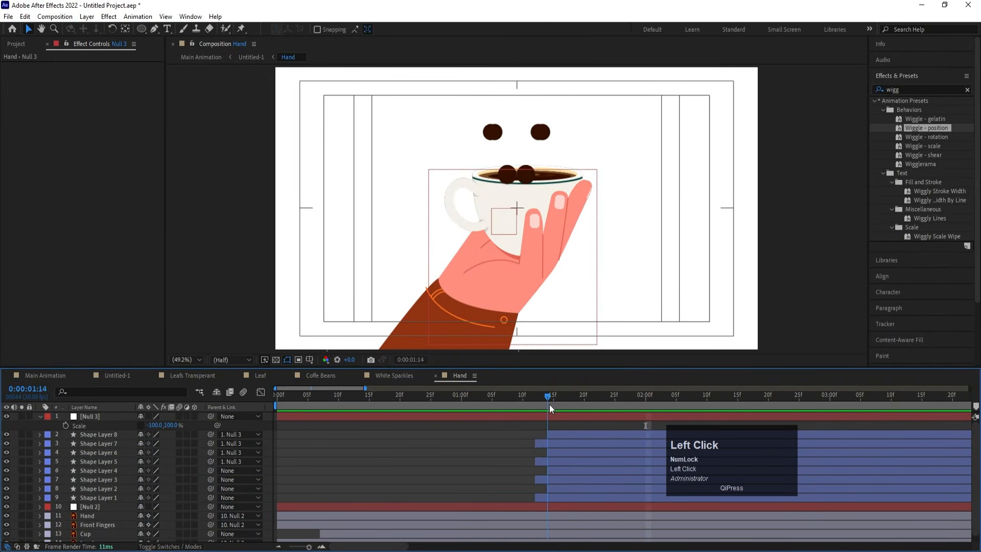
left_click(554, 413)
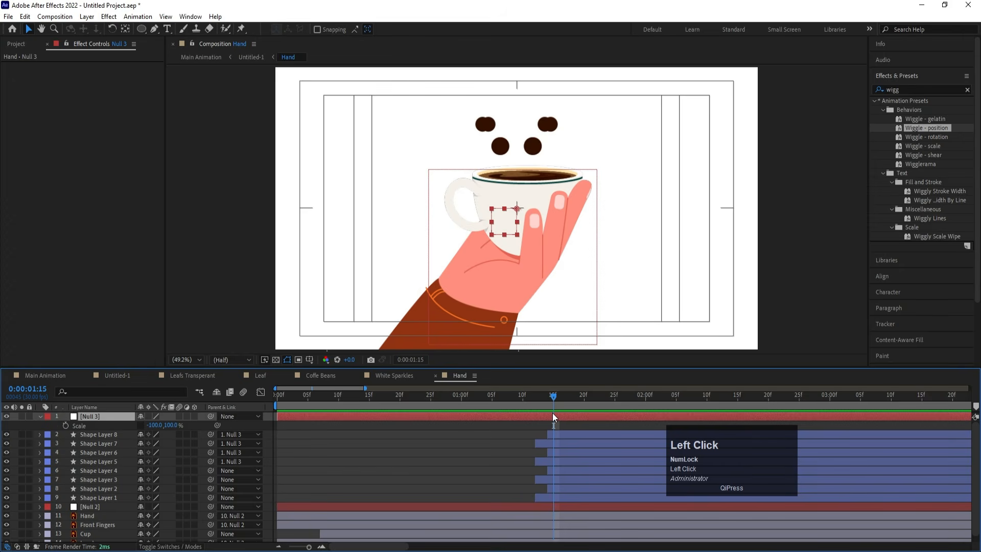
Parent the four original droplet layers, Shape Layer 1 to Shape Layer 4, to Null 3.
left_click(93, 475)
left_click(105, 497, "shift")
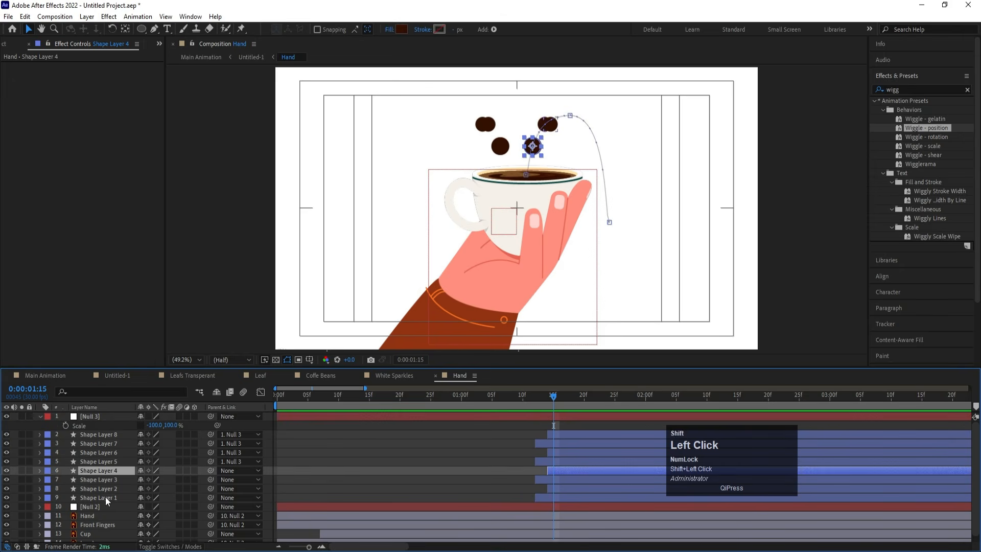
left_click_drag(213, 469, 96, 413)
left_click(96, 413)
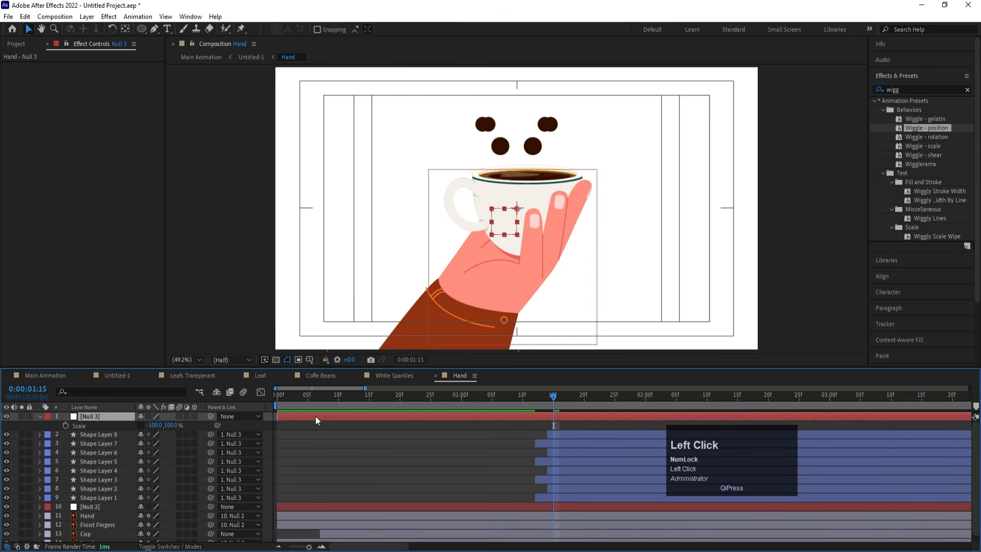
At 0:00:01:12, shift Null 3 horizontally until the droplets are centred over the coffee, and delete the null.
left_click_drag(542, 406, 535, 397)
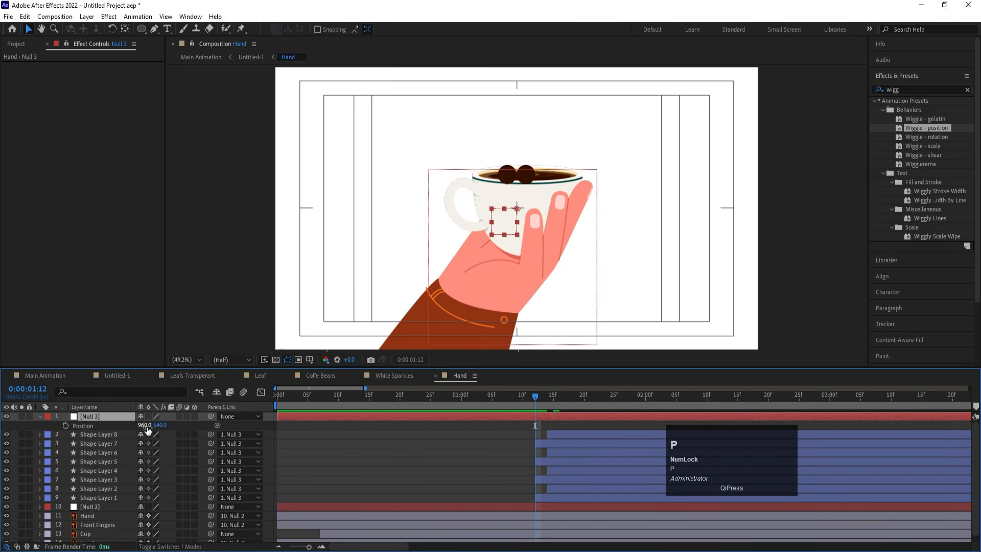
key("p")
left_click_drag(145, 426, 174, 429)
key("Delete")
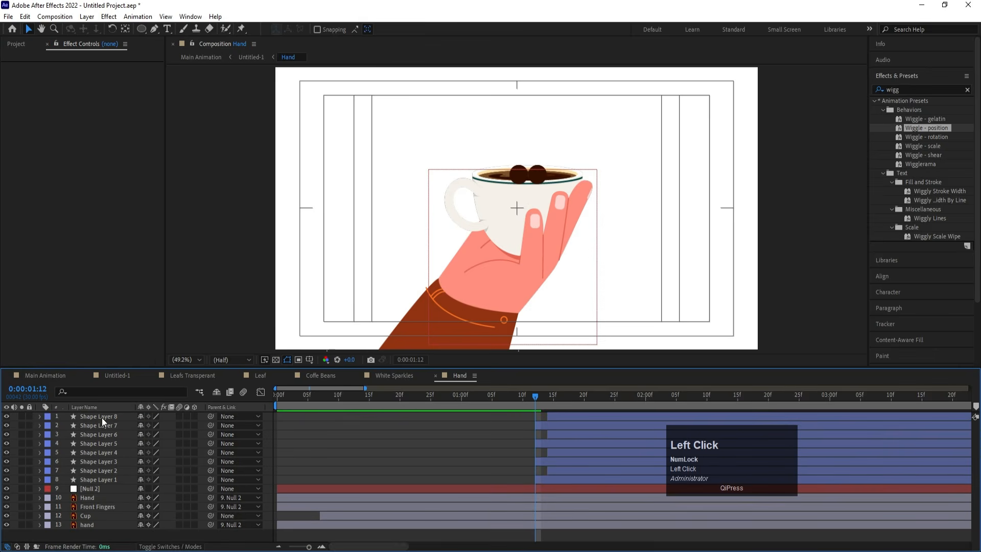
Play back the centred splash from around 0:00:01:12 to check the droplets on both sides.
key("space")
key("space")
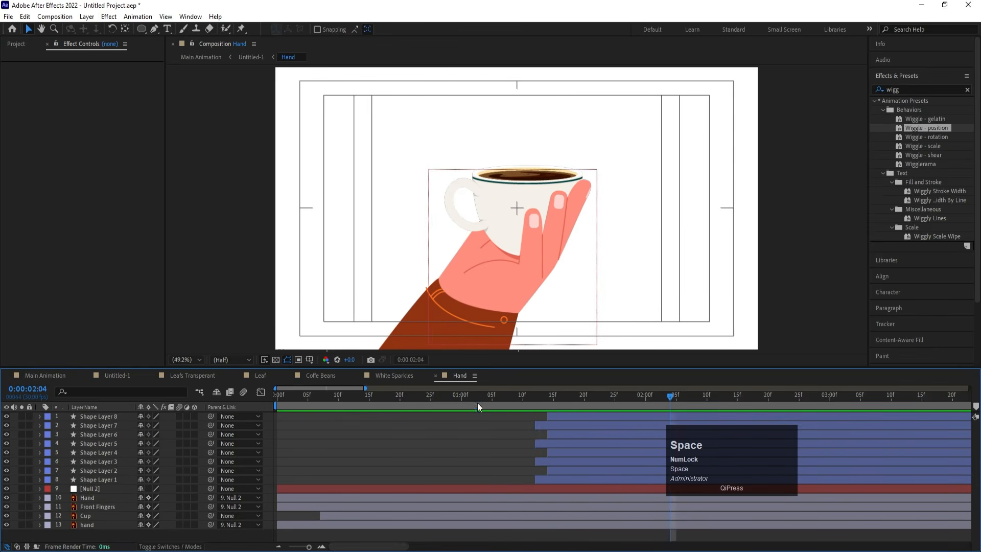
left_click_drag(520, 391, 539, 401)
key("space")
key("space")
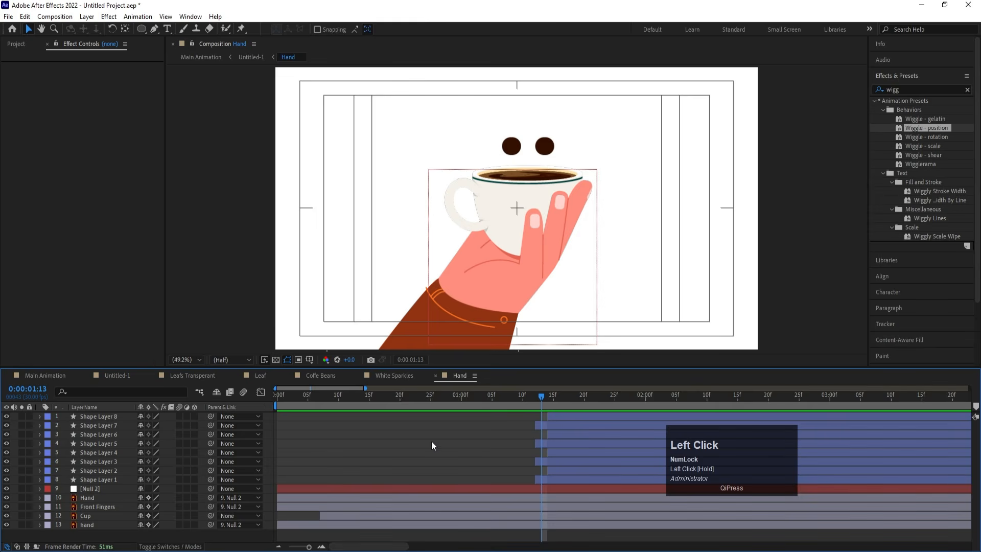
Draw a curved arc with the Pen tool from the coffee surface out past the fingers, and start its layer at 0:00:01:12.
key("g")
left_click(524, 177)
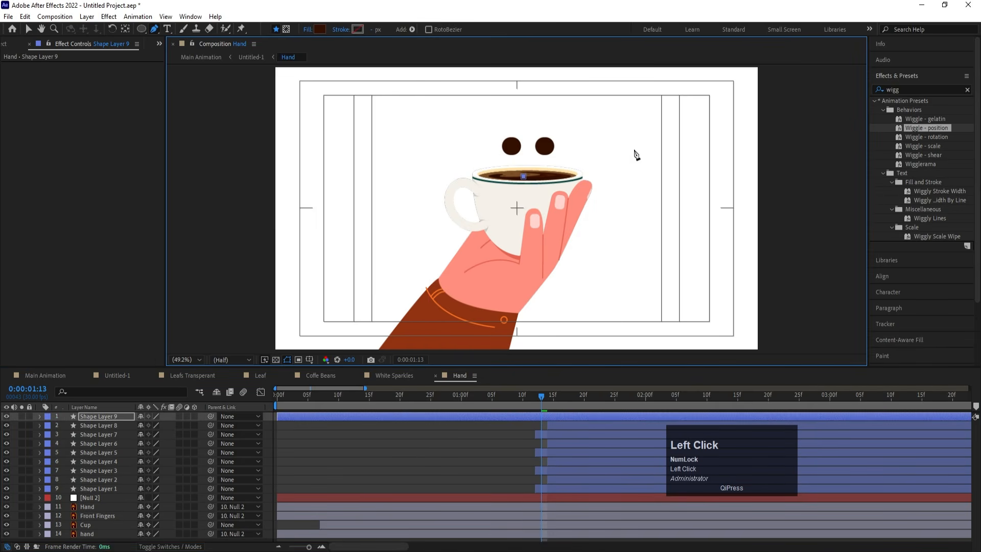
left_click_drag(695, 230, 787, 469)
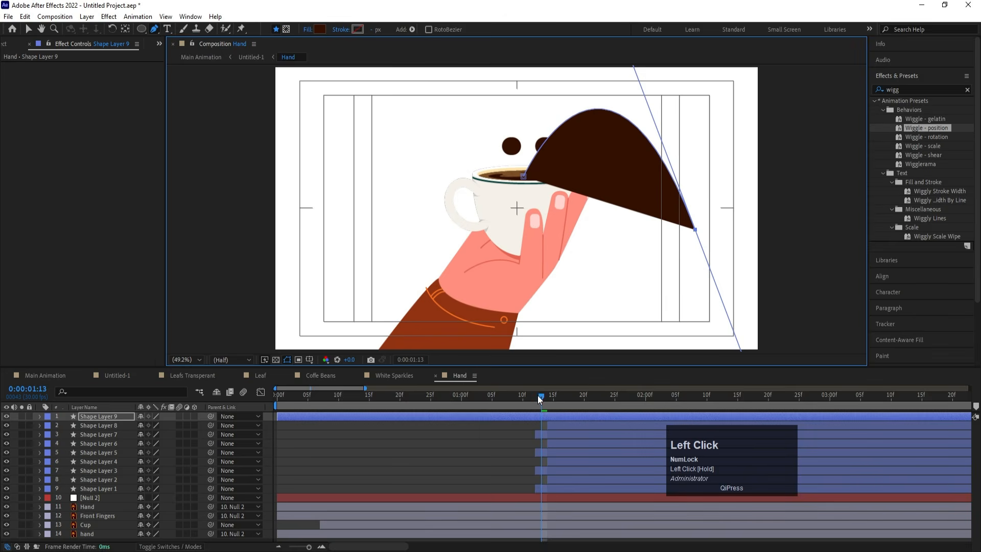
left_click_drag(538, 396, 534, 393)
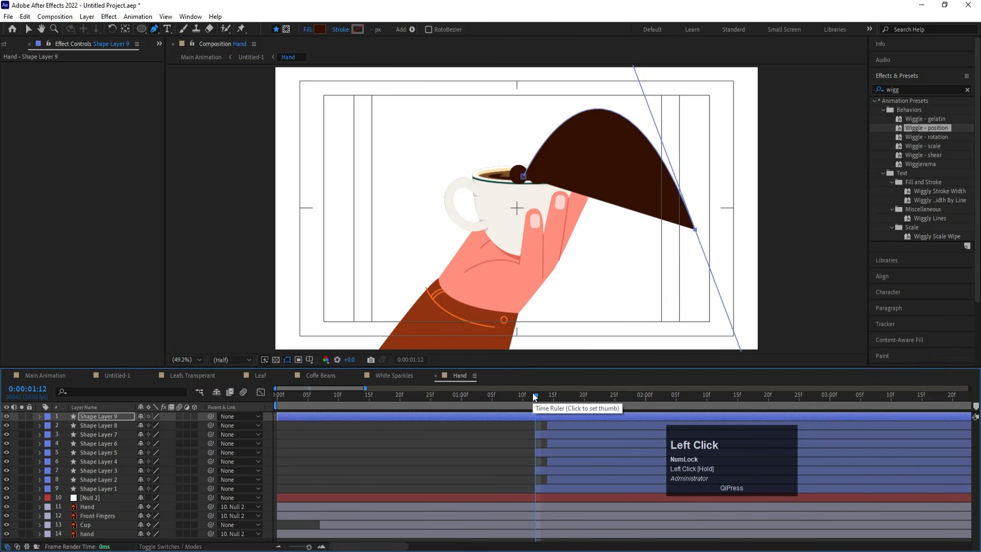
key("bracketleft")
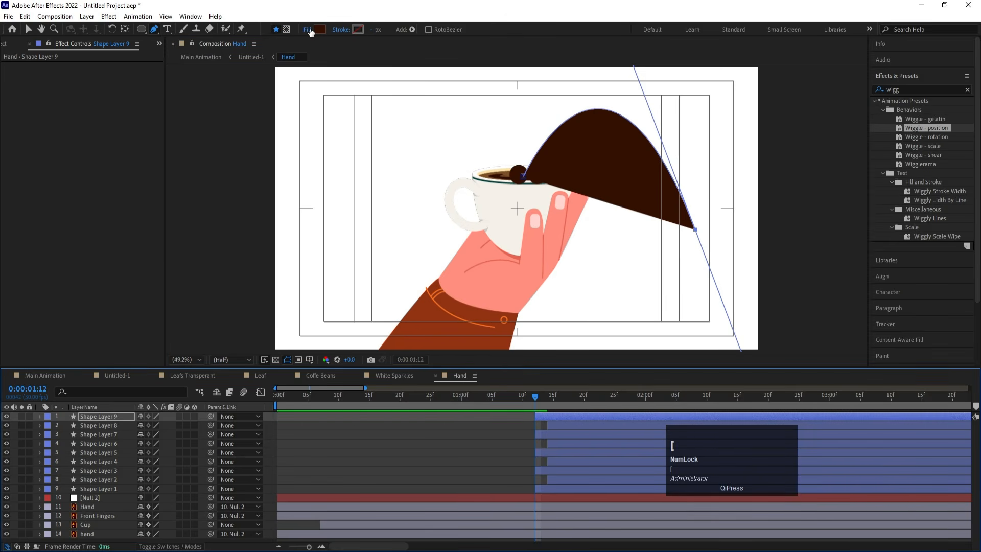
Set the arc's fill to None and its stroke to the dark brown sampled from the coffee.
left_click(310, 31)
left_click(438, 251)
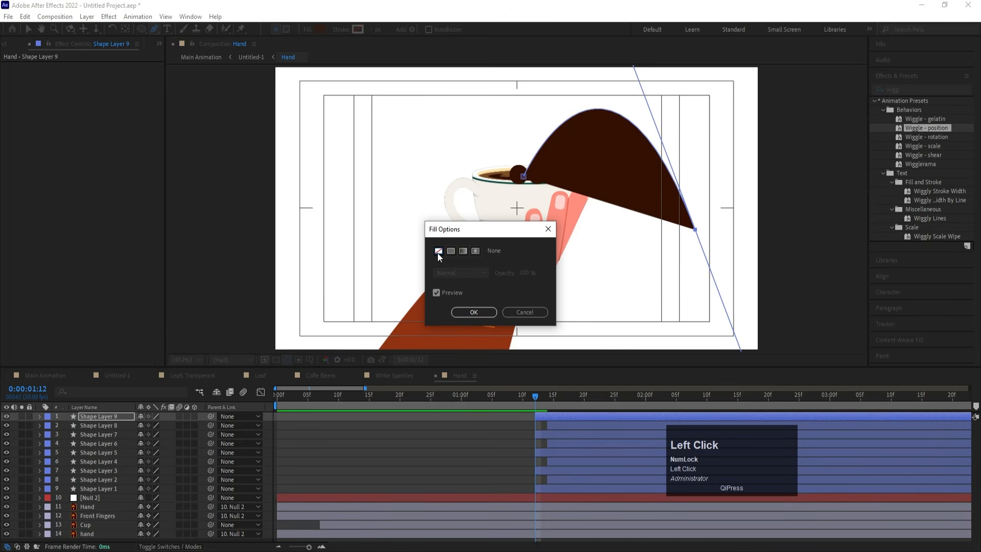
left_click(475, 313)
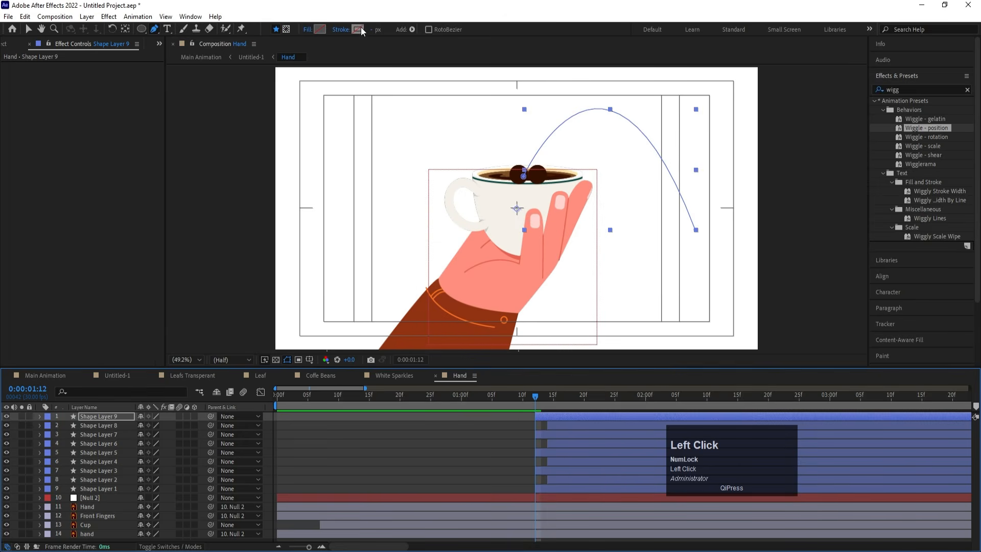
left_click(358, 30)
left_click(575, 269)
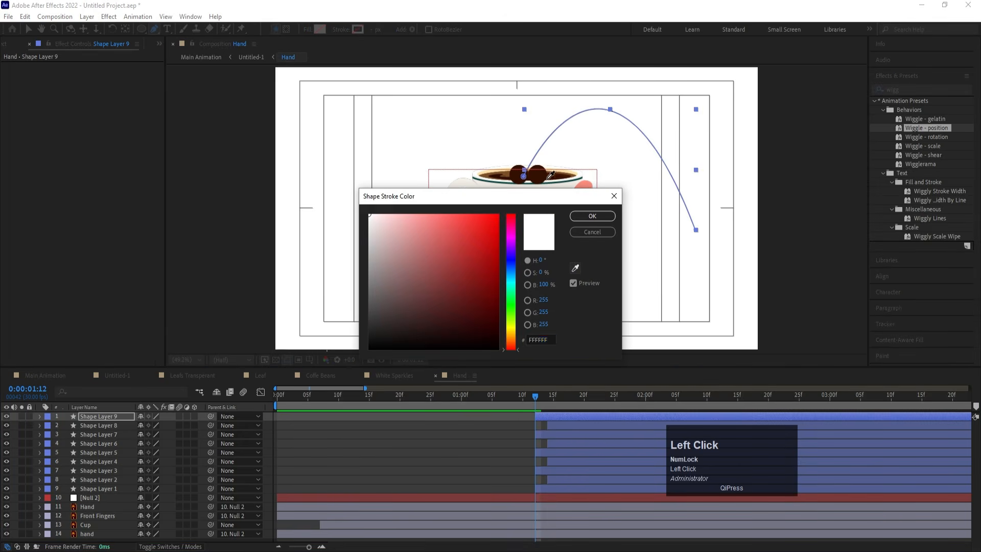
left_click(549, 178)
left_click(583, 216)
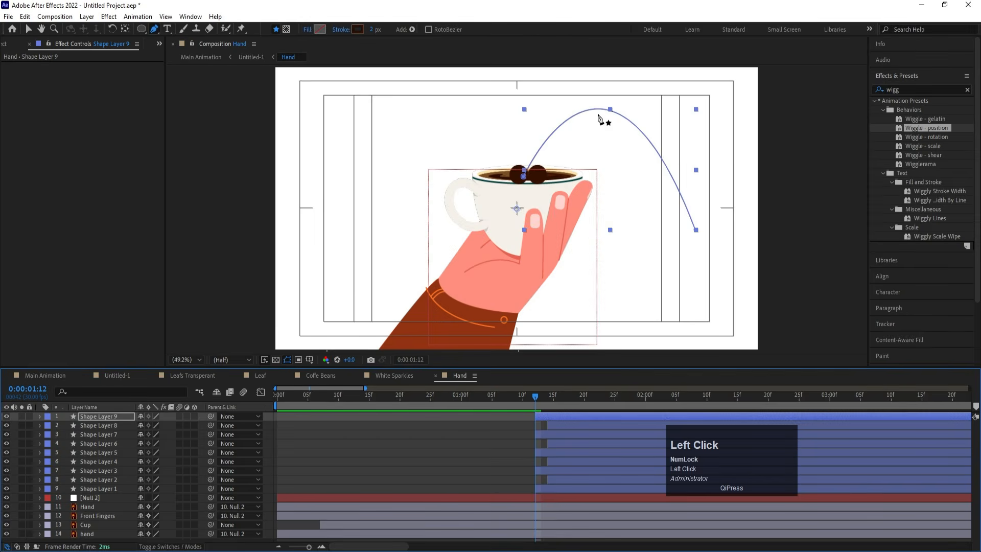
Add a point at the arc's peak and widen its handles to make the curve rounder.
left_click(609, 111)
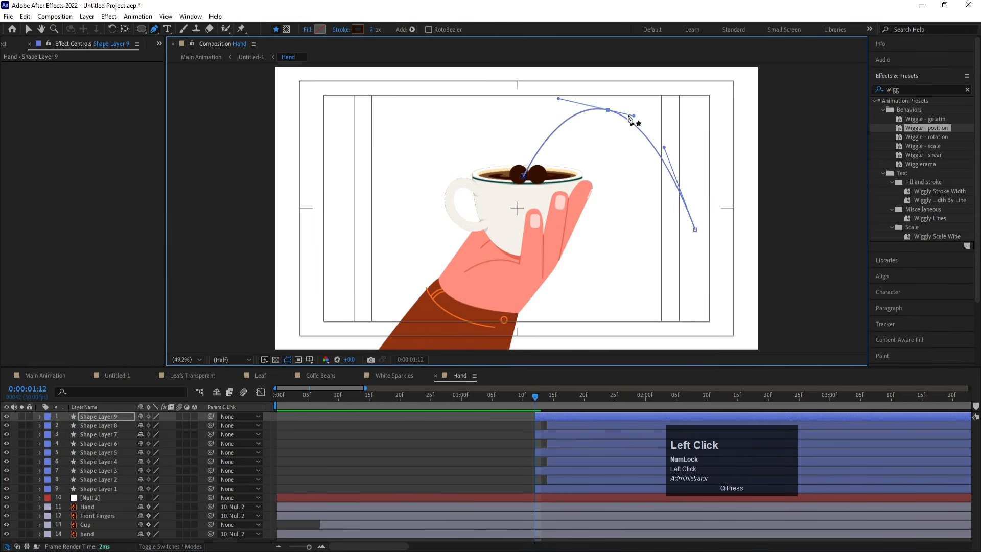
left_click_drag(632, 118, 681, 145)
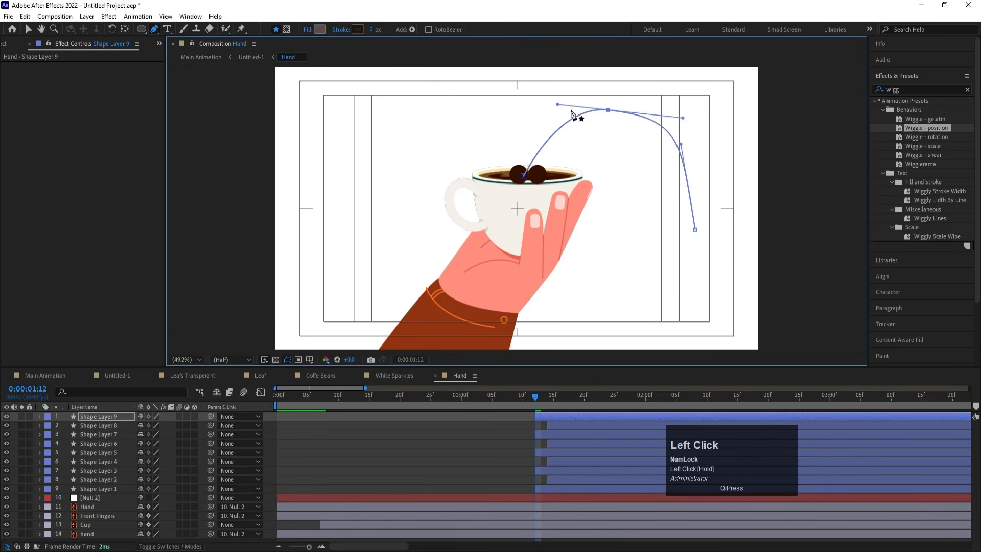
left_click_drag(558, 105, 534, 107)
left_click_drag(684, 113, 674, 113)
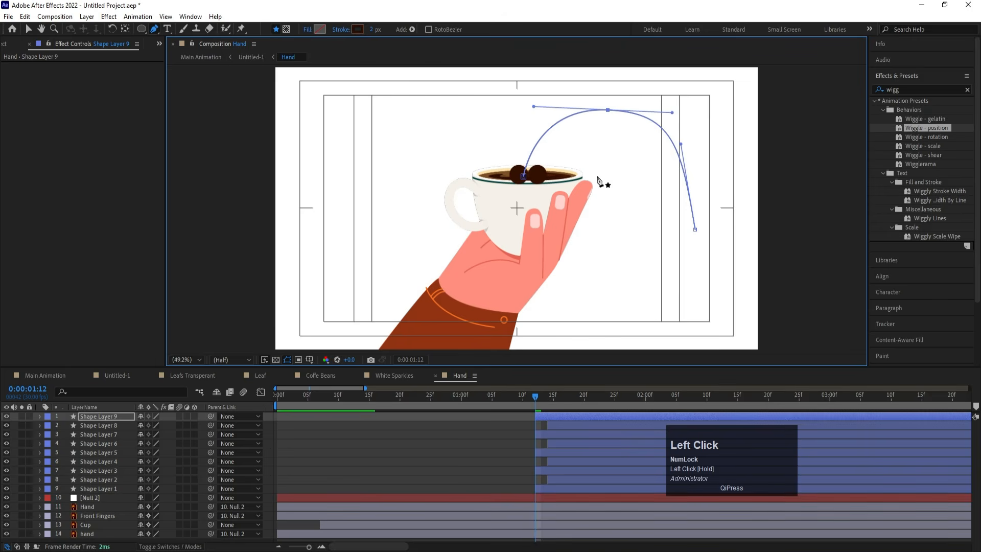
Add Trim Paths to Shape Layer 9, set End to 0%, and keyframe Start and End at 0:00:01:12.
left_click(102, 416)
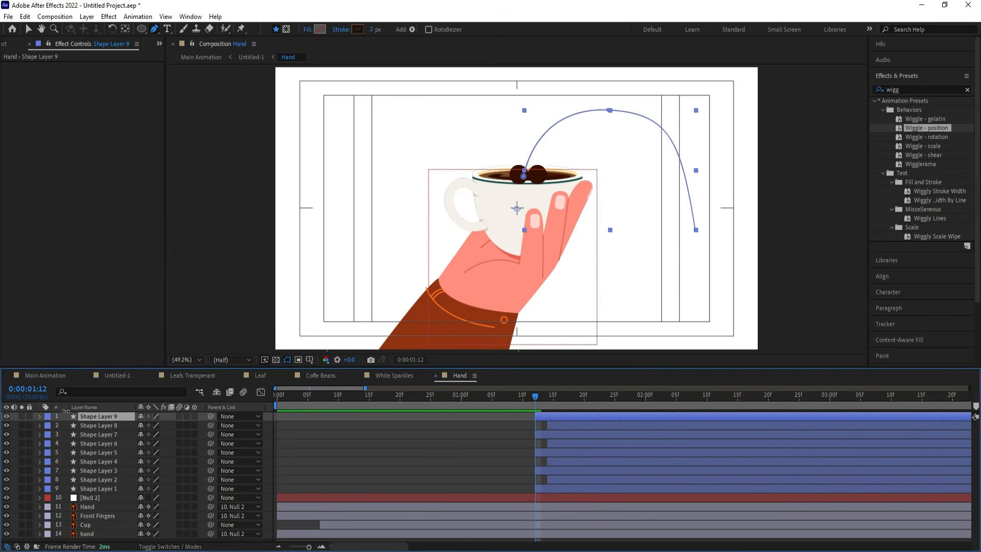
left_click(39, 416)
left_click(199, 426)
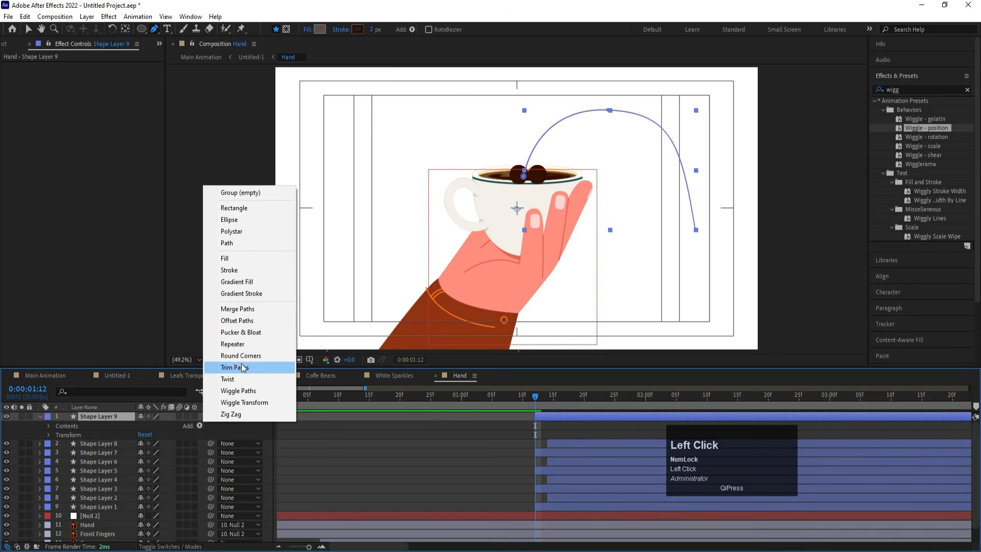
left_click(238, 367)
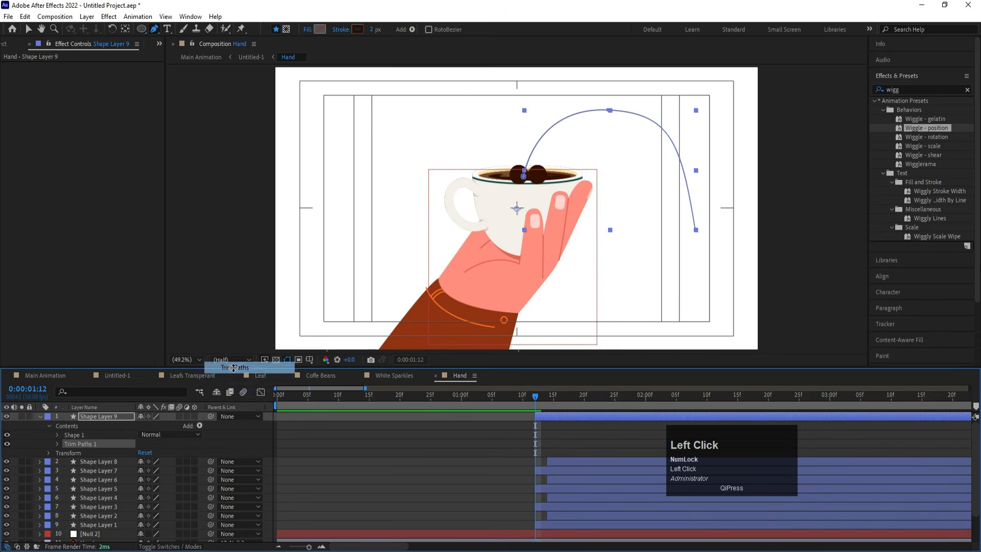
left_click(57, 445)
left_click_drag(146, 460, 60, 474)
left_click(74, 462)
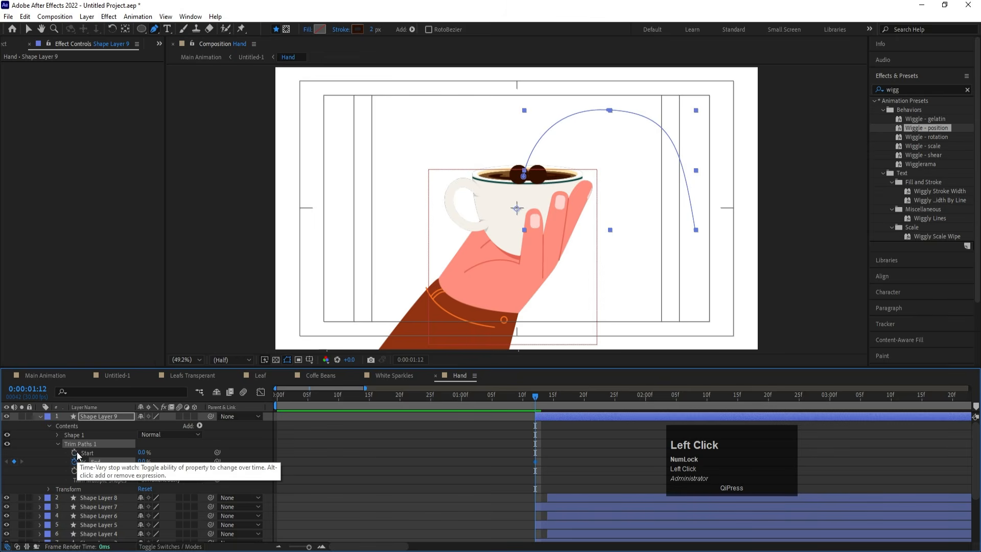
left_click(74, 453)
Set the trim's Start and End to 100% at 0:00:01:23, and delay the Start keyframes by four frames.
left_click_drag(588, 407, 602, 403)
left_click(563, 449)
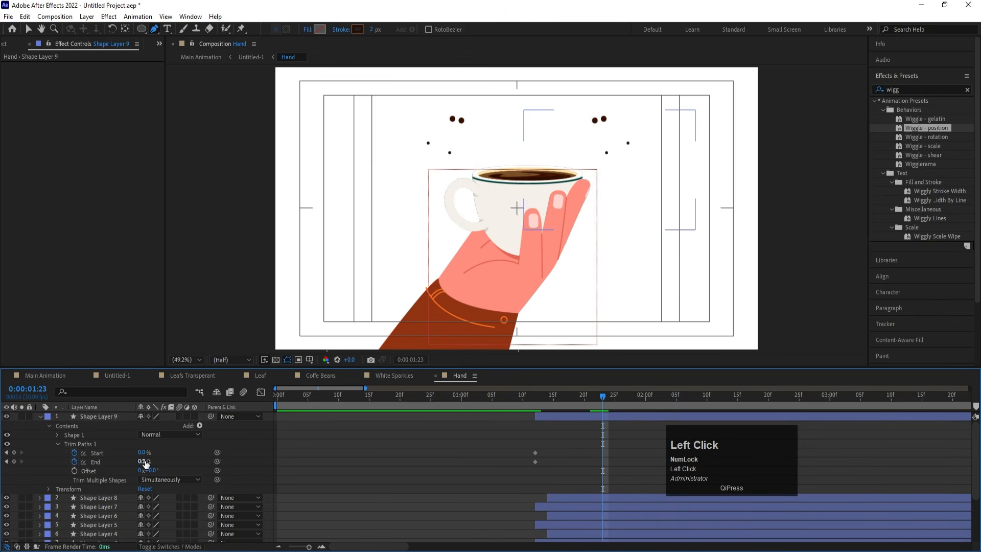
left_click_drag(151, 461, 174, 450)
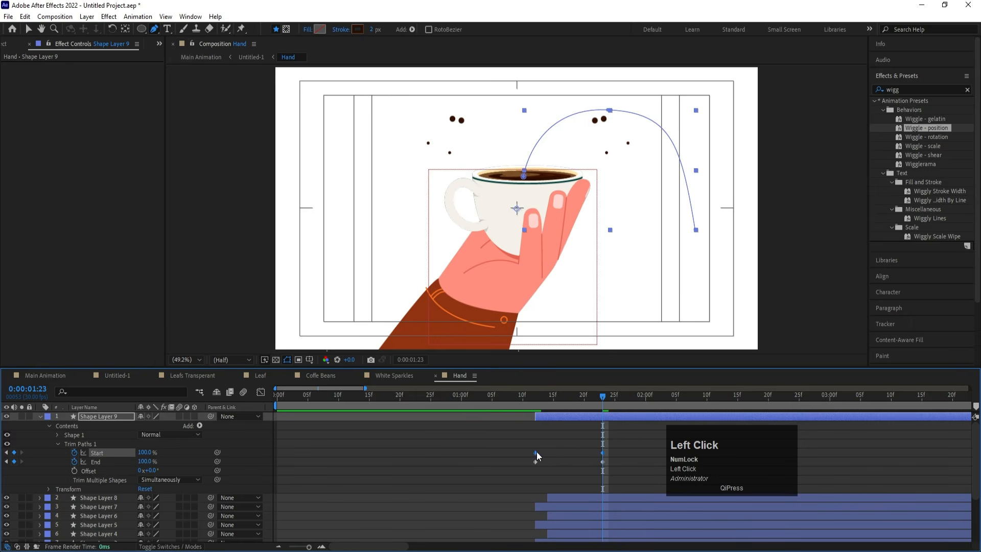
left_click_drag(536, 452, 561, 450)
Play back the trimmed arc stroke from just before 0:00:01:12 to check its motion.
left_click(522, 404)
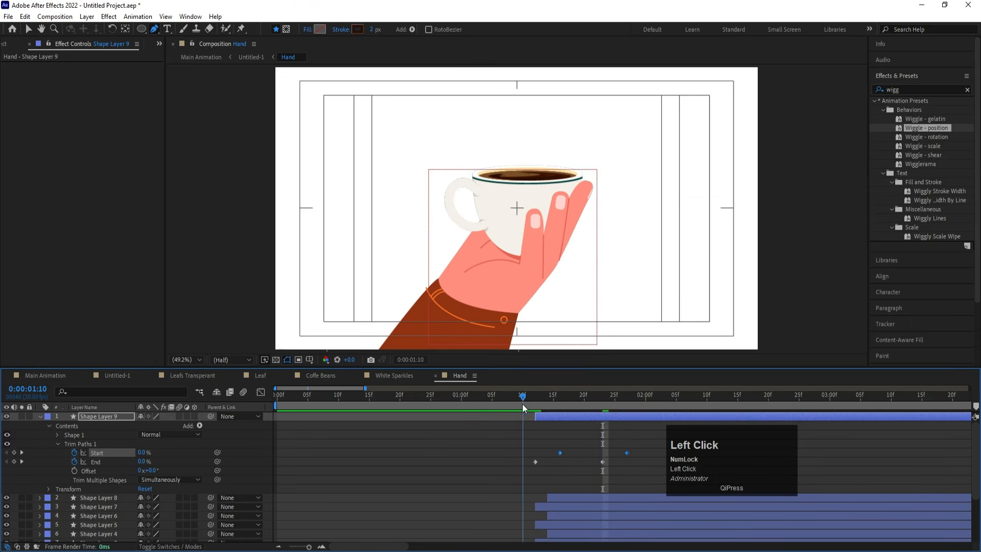
key("space")
left_click_drag(520, 403, 452, 403)
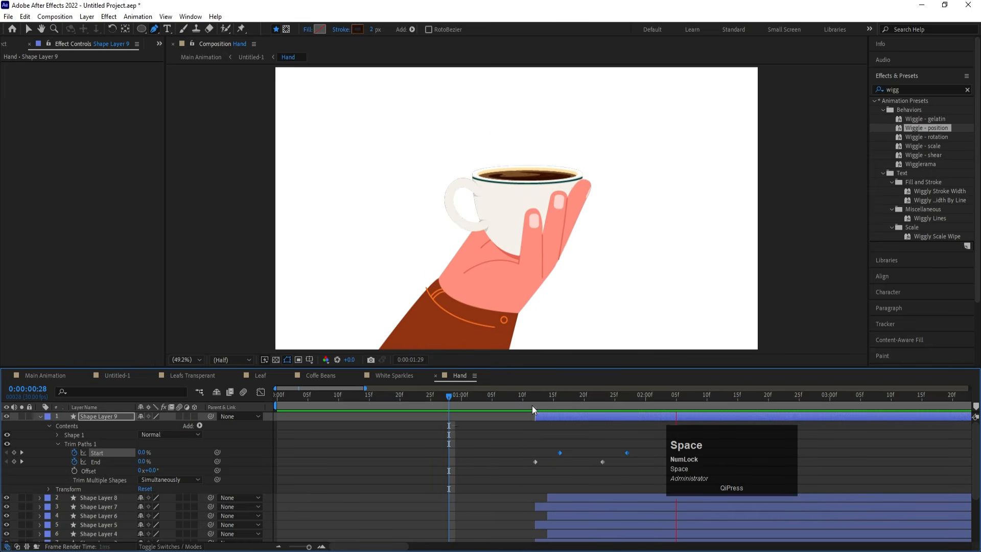
mouse_move(533, 406)
left_mouse_down()
mouse_move(566, 400)
mouse_move(529, 400)
left_mouse_up()
key("space")
Move the two Start keyframes to 0:00:01:14 and 0:00:01:25, and play back the shortened stroke.
left_click(567, 445)
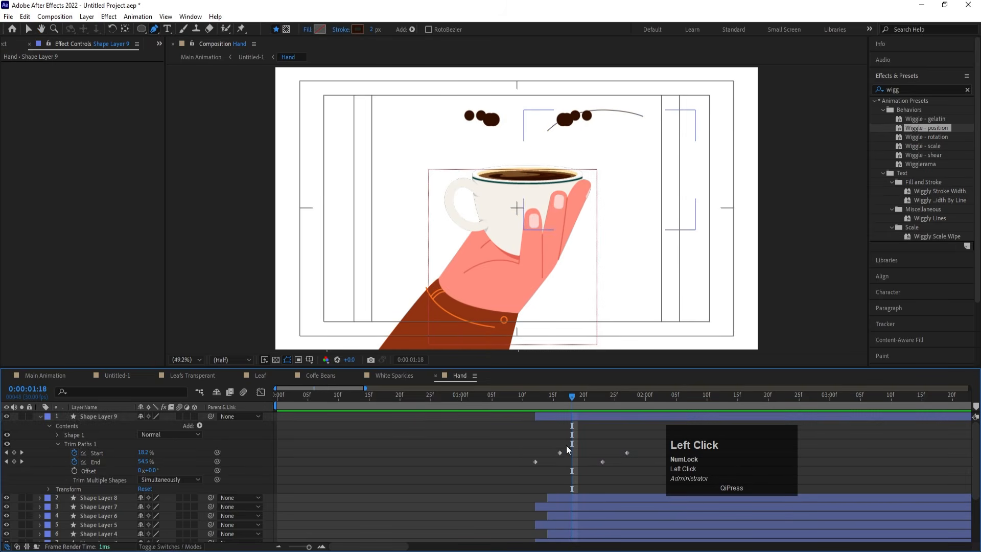
left_click_drag(542, 439, 615, 452)
key("space")
key("space")
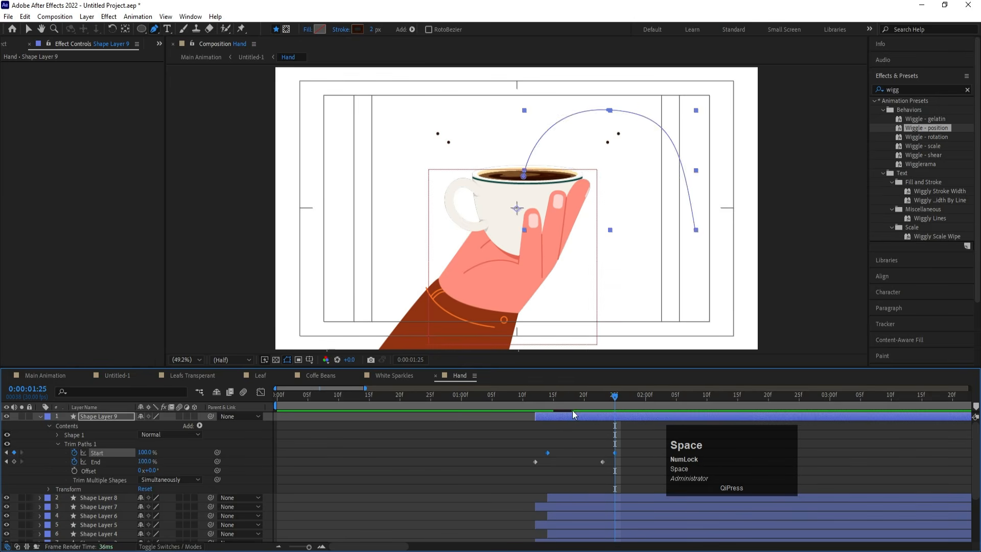
left_click(513, 397)
key("space")
key("space")
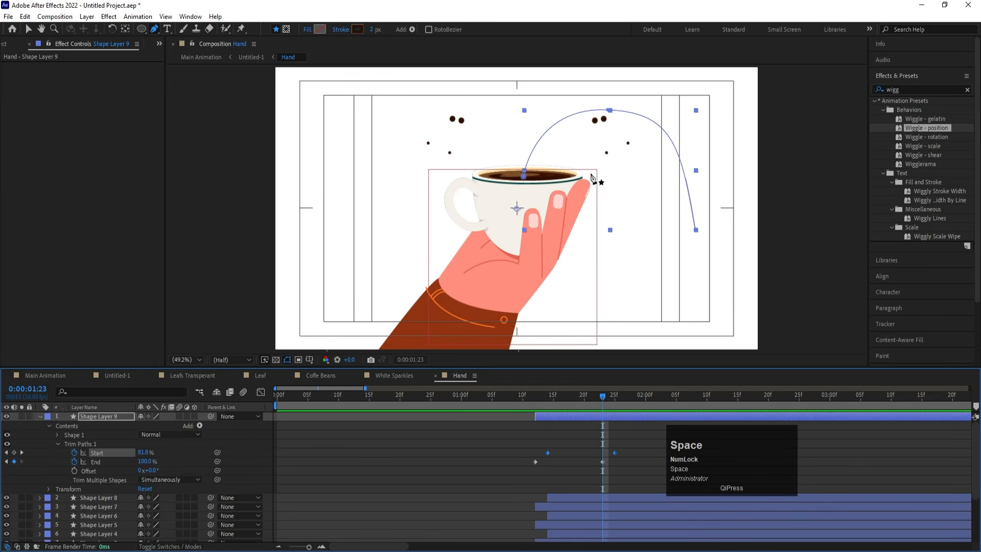
Smooth the arc's descending side by adjusting the handles of its peak and end points.
left_click(609, 115)
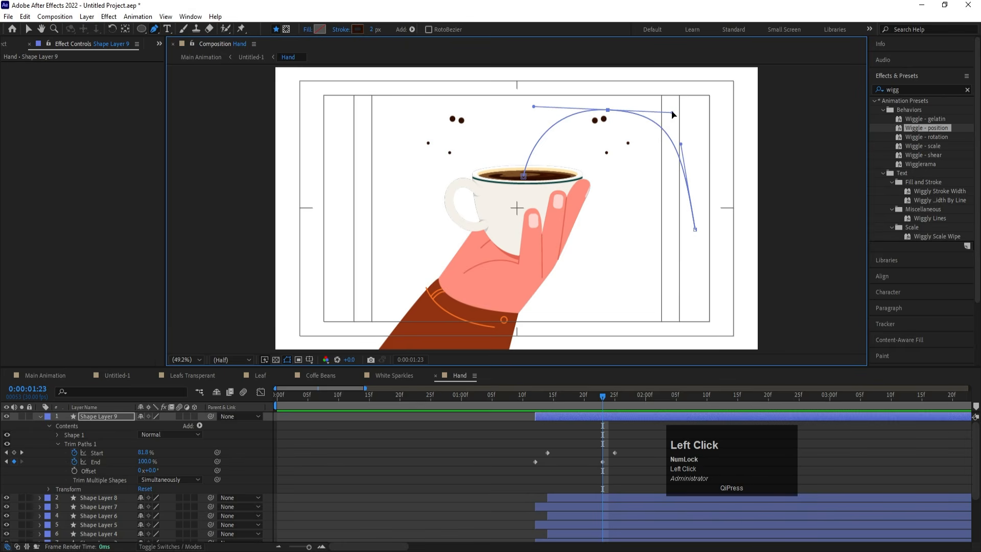
left_click_drag(672, 112, 689, 144)
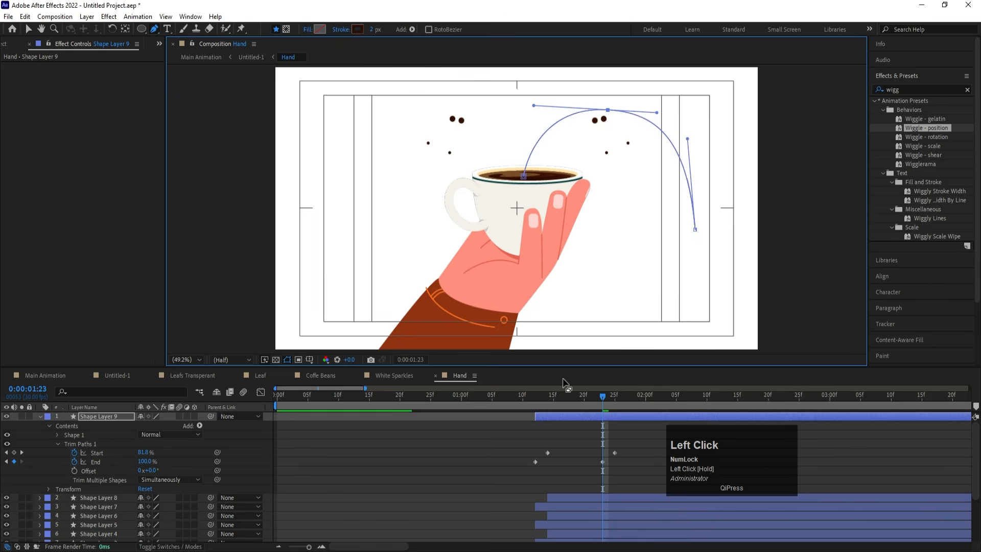
left_click(578, 434)
Duplicate Shape Layer 9, reveal the copy's keyframes, and lower the copied arc's peak and end points, shifting them slightly inward.
left_click(563, 417)
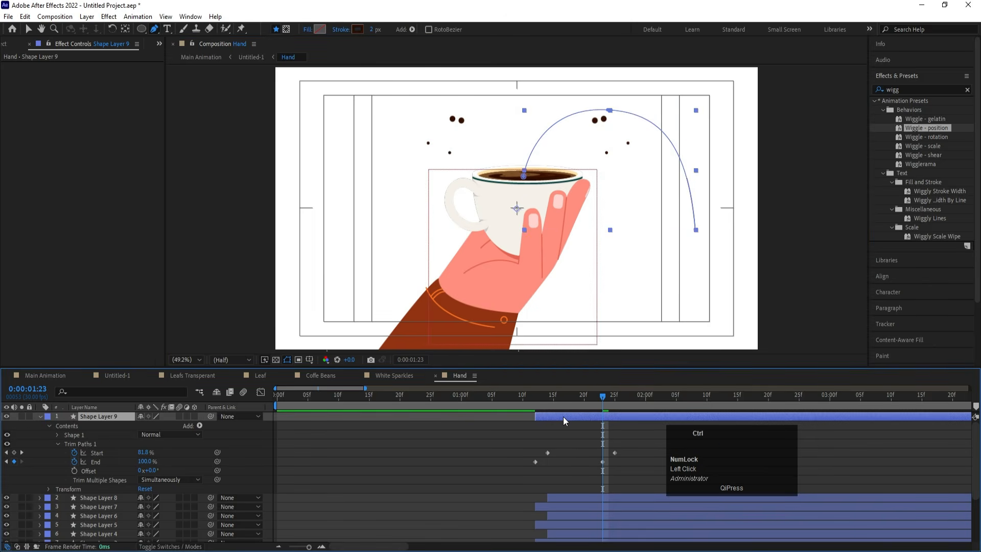
key("ctrl+d")
key("u")
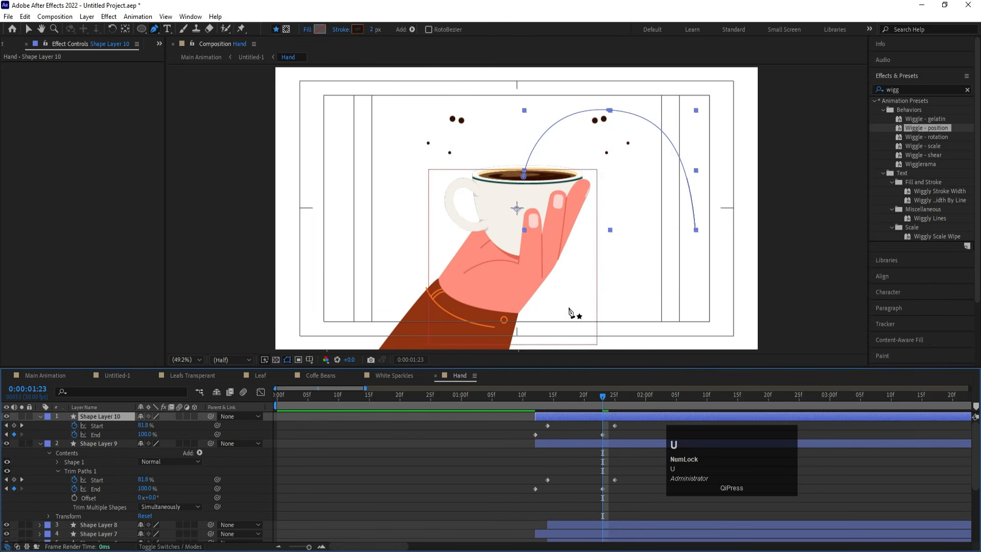
left_click_drag(609, 110, 610, 129)
left_click_drag(698, 232, 687, 255)
left_click_drag(610, 130, 603, 132)
left_click_drag(540, 393, 517, 391)
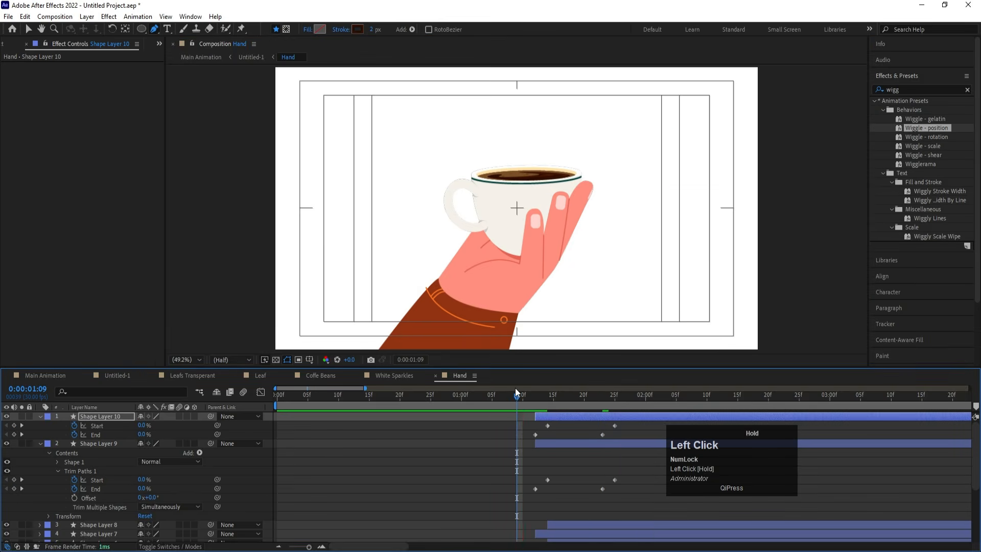
Shift Shape Layer 10 one frame later so it starts at 0:00:01:13, and play back the staggered arcs.
key("space")
left_click(517, 402)
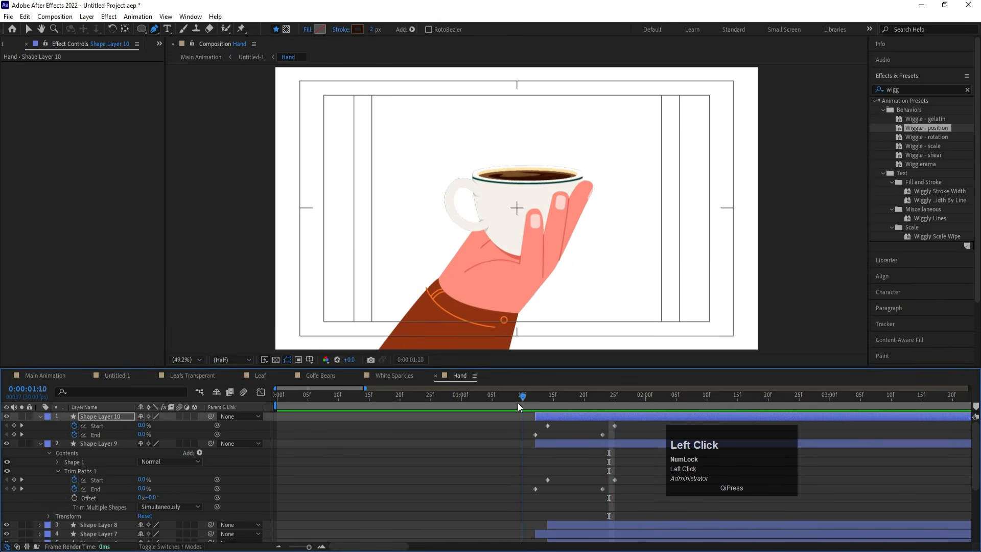
key("space")
left_click_drag(556, 418, 564, 421)
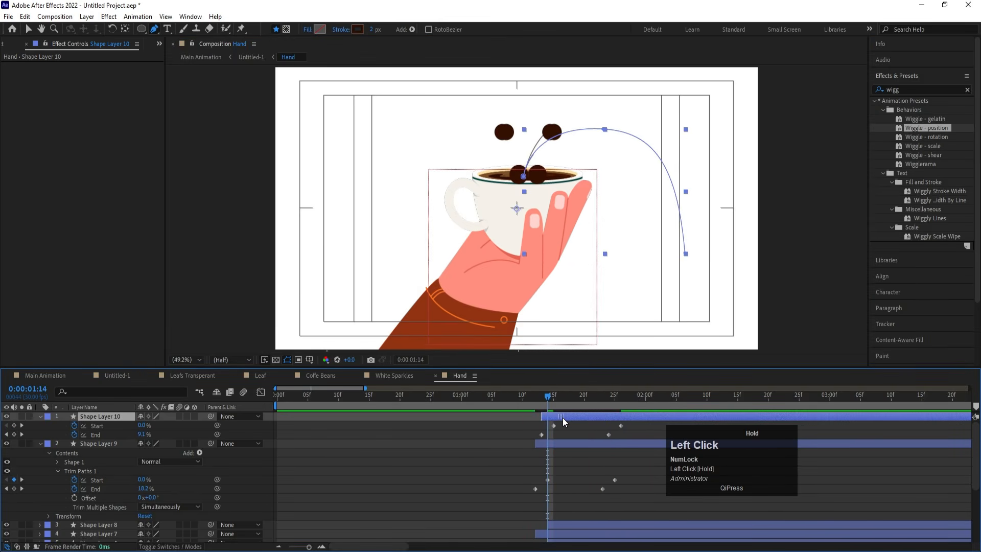
key("space")
key("space")
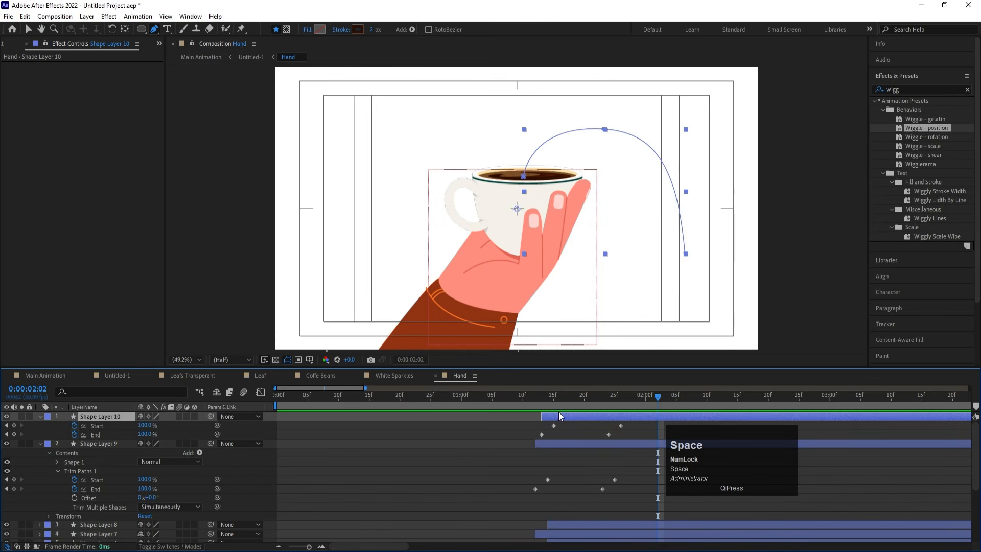
Reshape Shape Layer 10's arc by moving its end point lower and inward, nudging the peak inward and tilting its handles, and preview it.
left_click_drag(690, 265, 614, 193)
left_click_drag(603, 134, 540, 130)
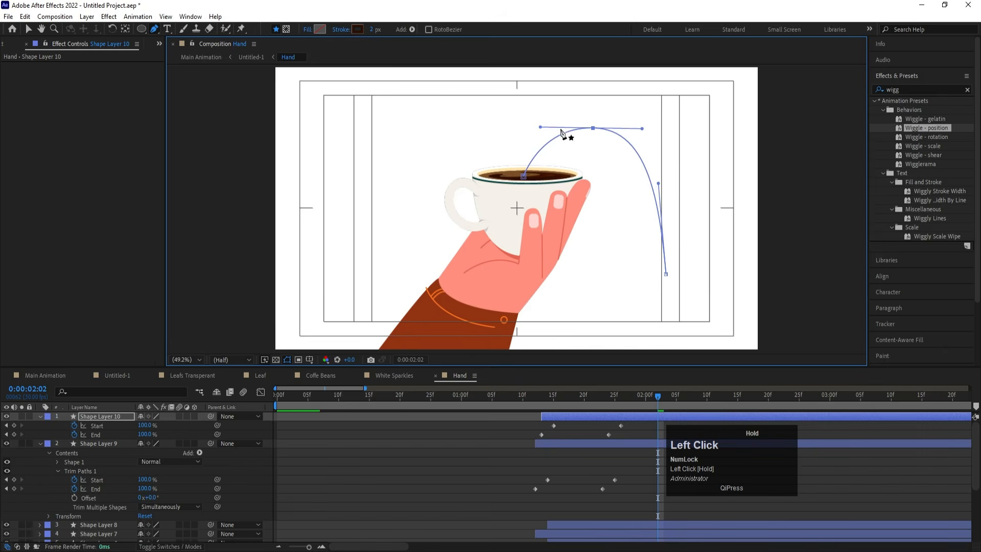
left_click_drag(644, 128, 647, 135)
left_click(523, 399)
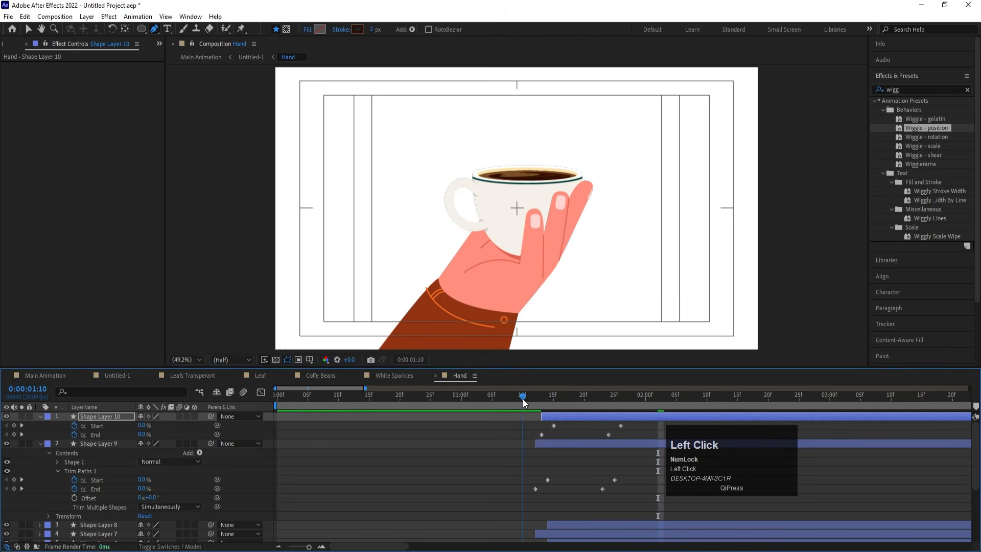
key("space")
left_click_drag(525, 401, 461, 379)
key("space")
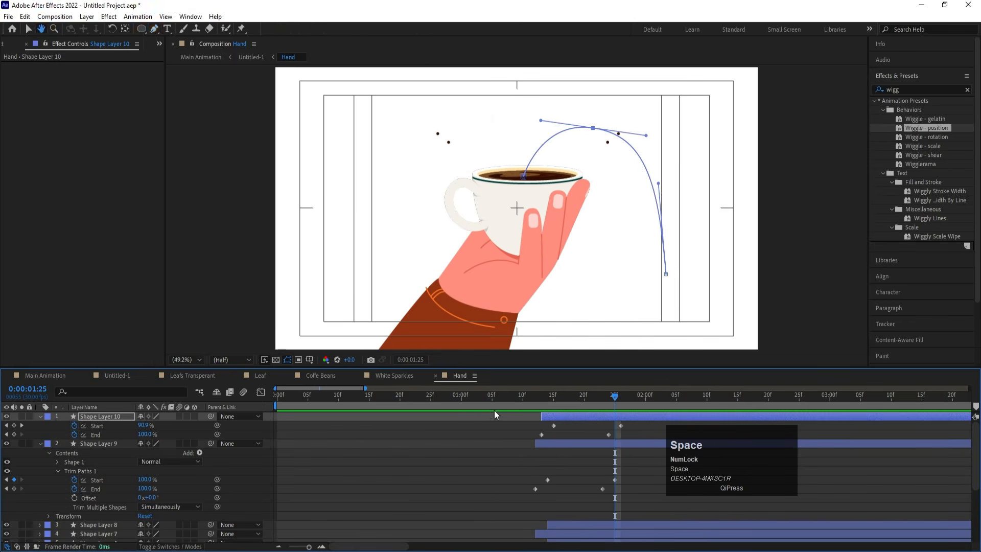
Collapse the revealed layer properties and add a new null object to the Hand composition.
left_click(572, 432)
key("u")
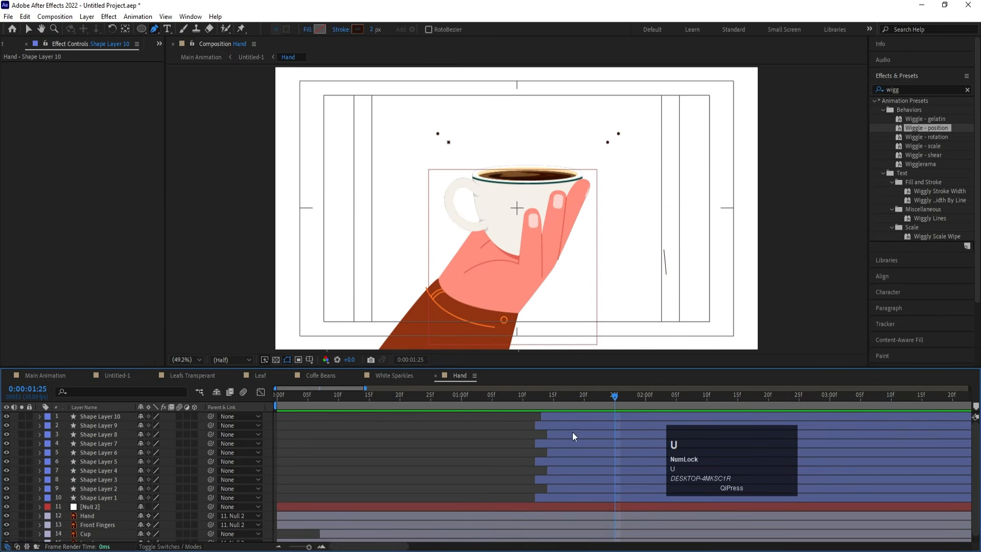
right_click(268, 423)
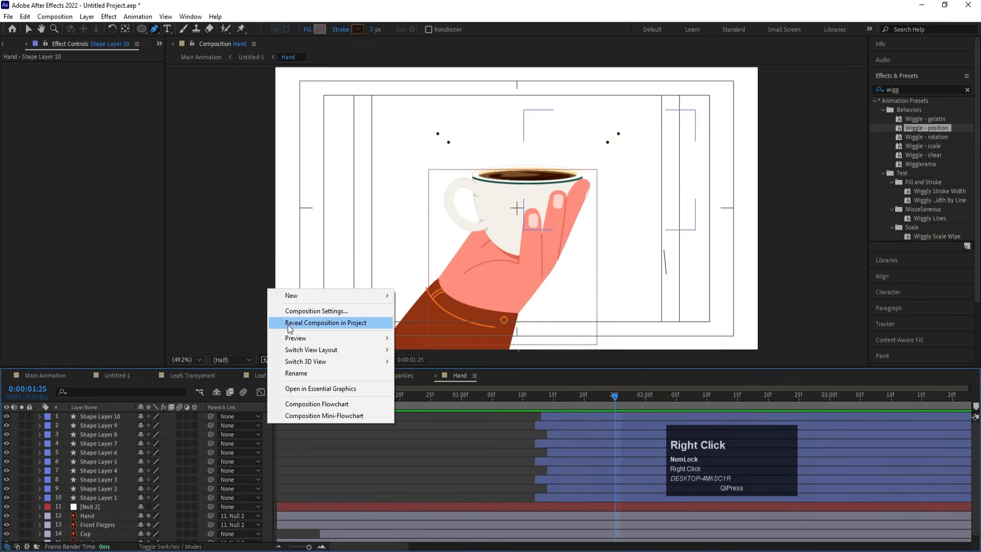
left_click(288, 296)
left_click(425, 358)
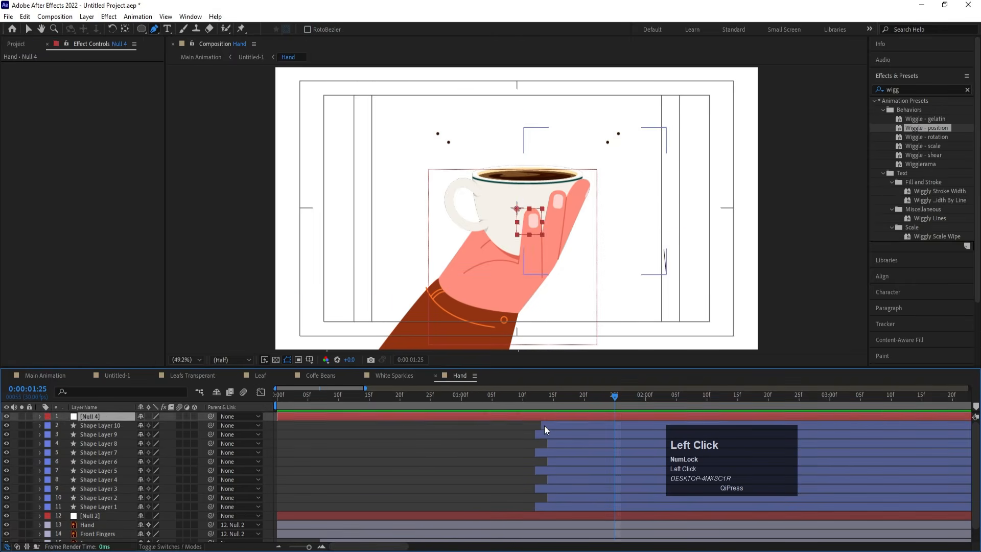
Duplicate Shape Layers 9 and 10, place the copies directly below Null 4, and parent them to that null.
left_click(550, 426)
left_click(537, 434, "shift")
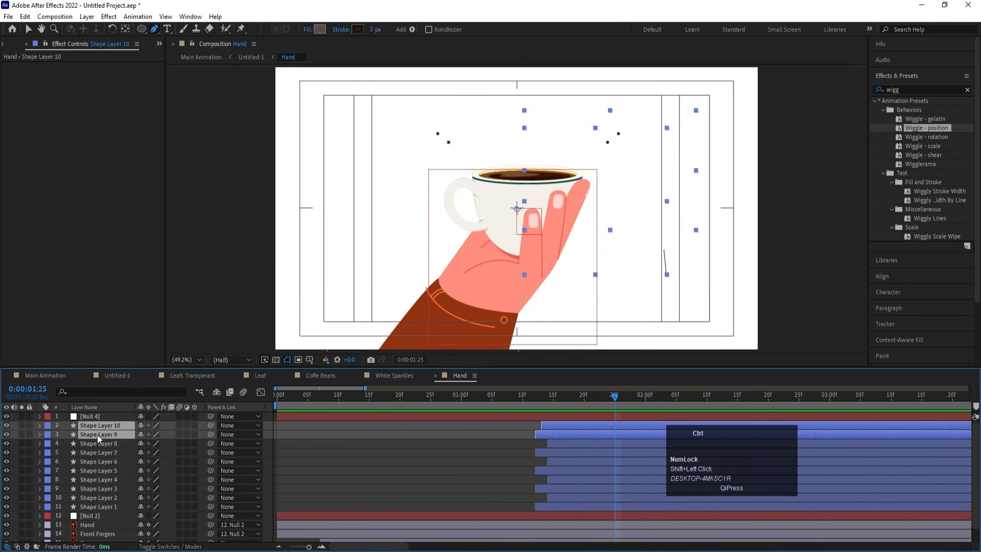
key("ctrl+d")
left_click_drag(106, 444, 102, 432)
left_click_drag(213, 425, 94, 419)
Mirror the duplicated arcs by setting Null 4's horizontal scale to -100%, and play back the result.
left_click(94, 419)
key("s")
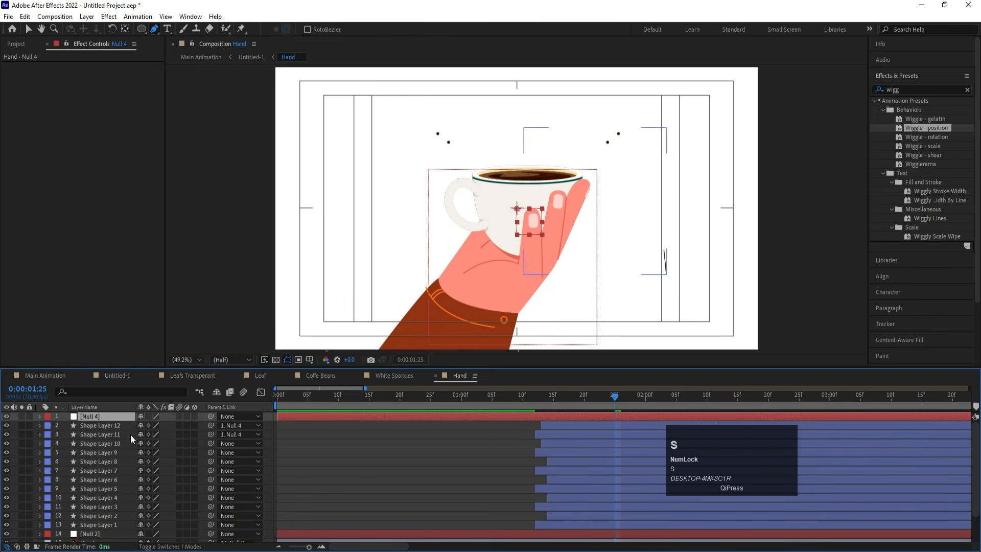
left_click(151, 425)
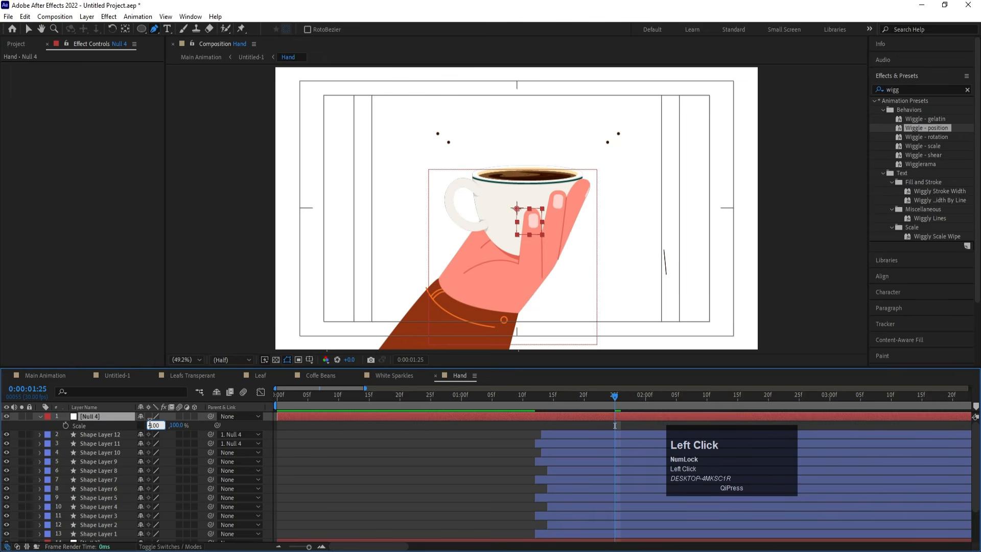
type("-100")
key("Return")
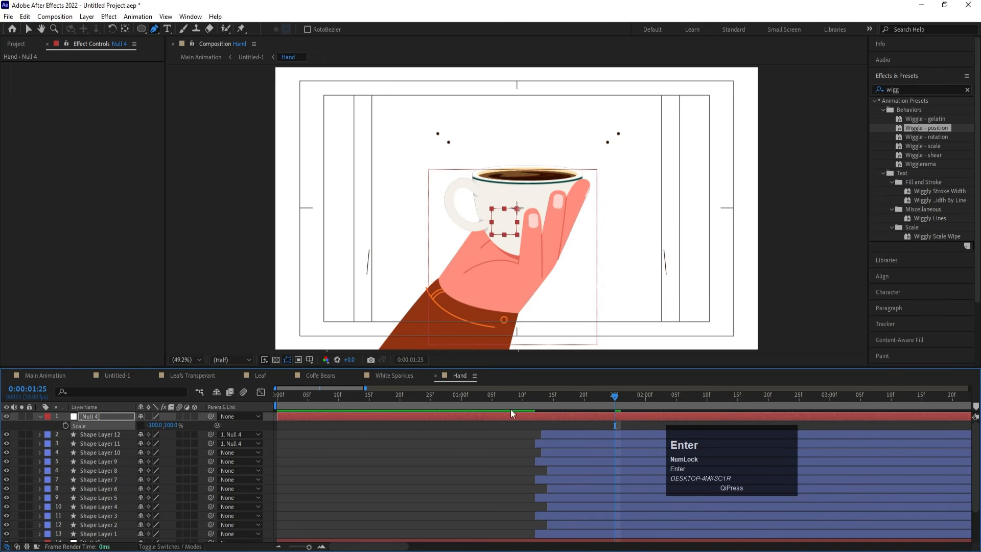
left_click(522, 394)
key("space")
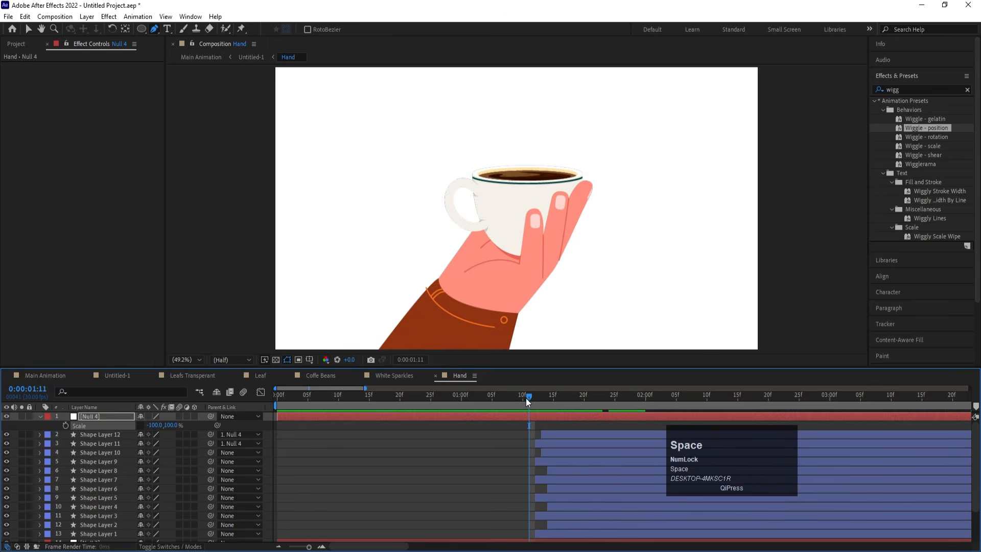
Set Null 4's horizontal position to 1015 so the mirrored arcs start inside the cup, and play back the splash.
key("p")
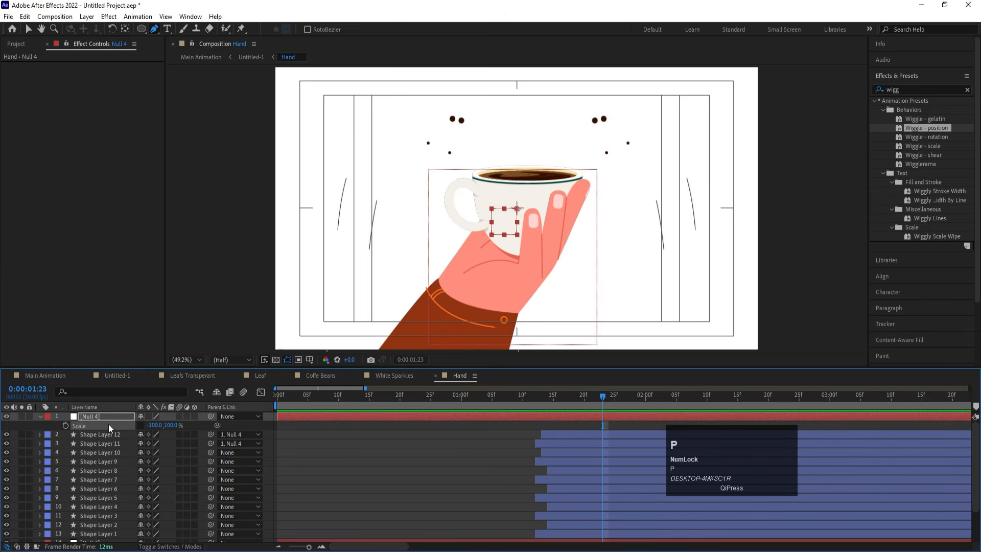
left_click_drag(144, 426, 152, 427)
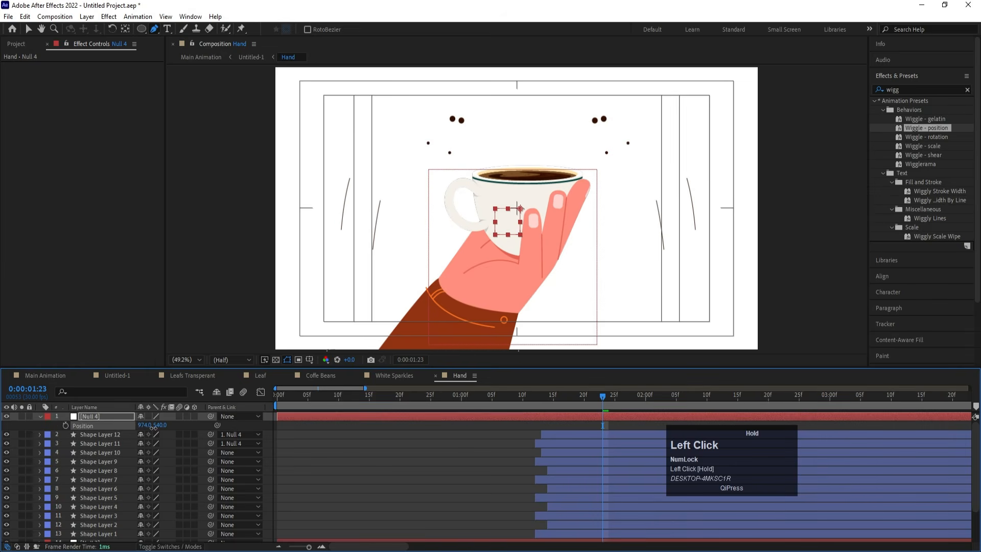
left_click(553, 397)
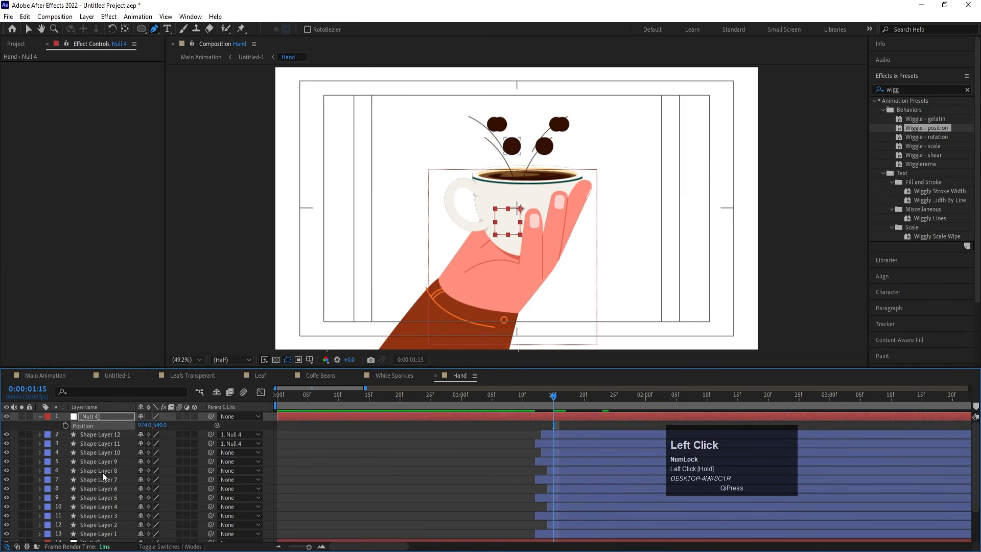
left_click_drag(139, 429, 164, 437)
key("space")
key("space")
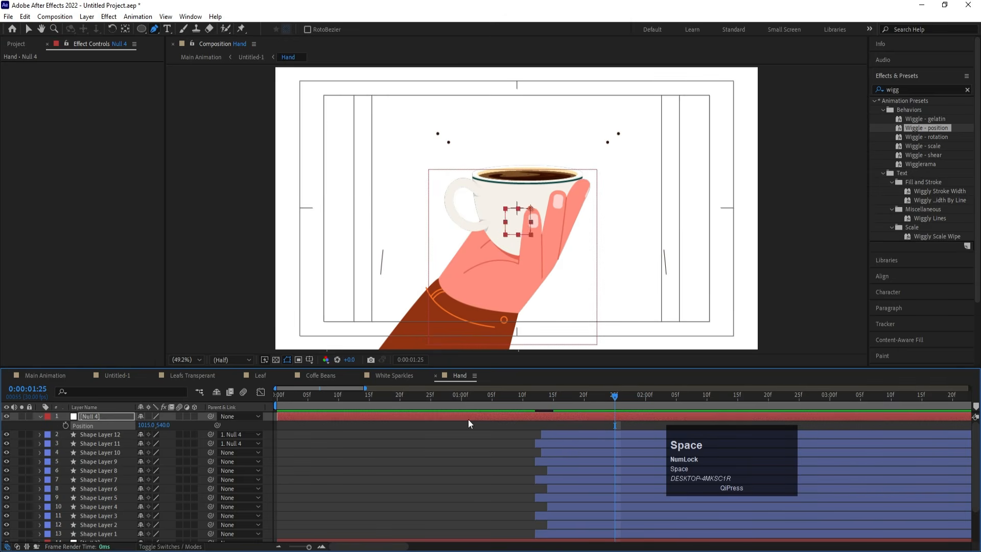
Set the stroke width of Shape Layers 12 and 10 to 18 px while viewing the frame at 0:00:01:19.
left_click(579, 433)
left_click(579, 396)
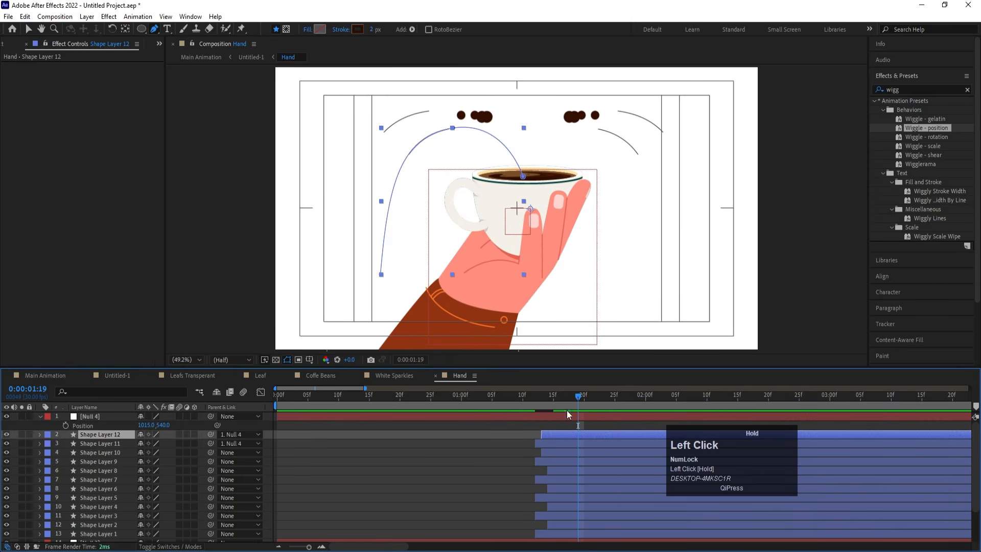
left_click(547, 451, "ctrl")
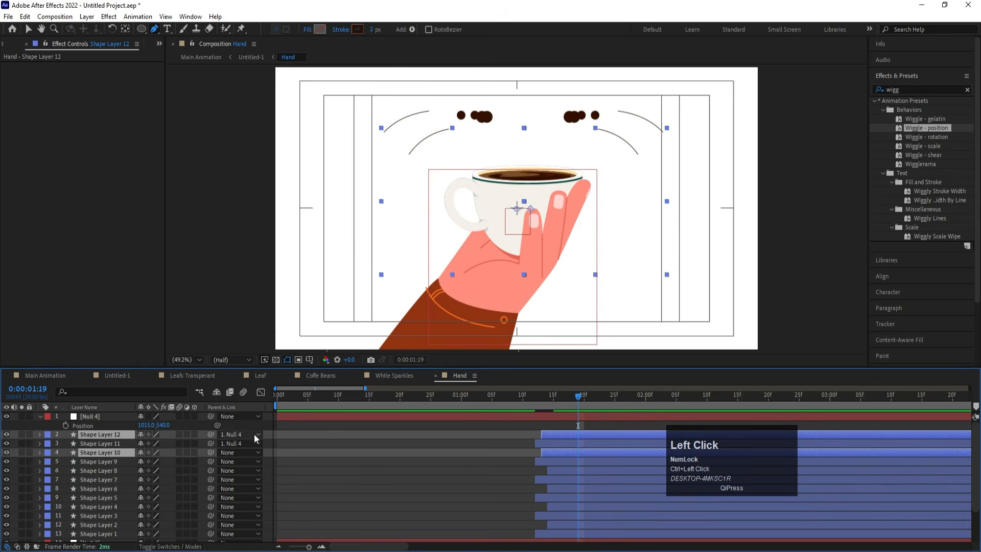
left_click(375, 30)
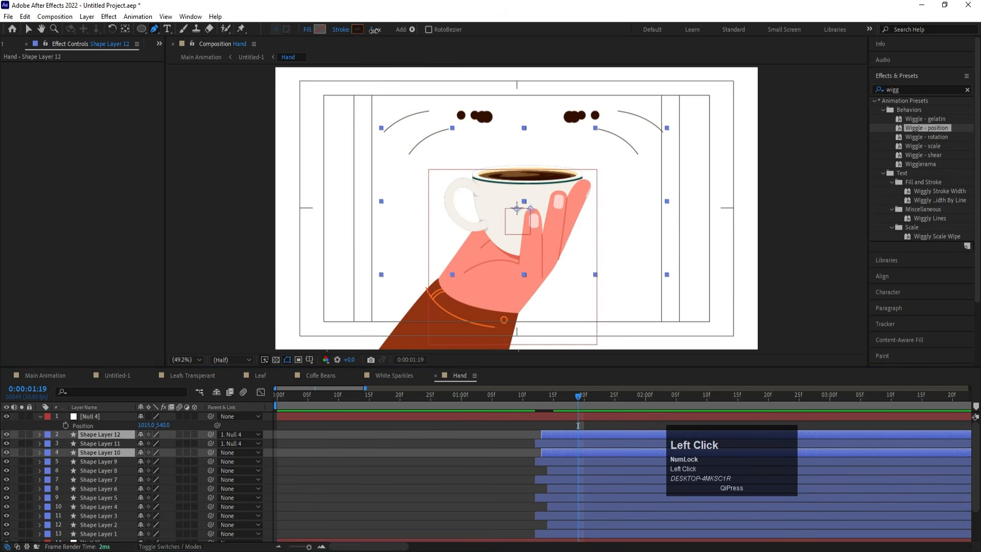
left_click_drag(378, 33, 388, 34)
Filter the layer properties by "cap" and set the line cap of Shape Layers 12 and 10 to Round Cap.
left_click(86, 390)
type("cap")
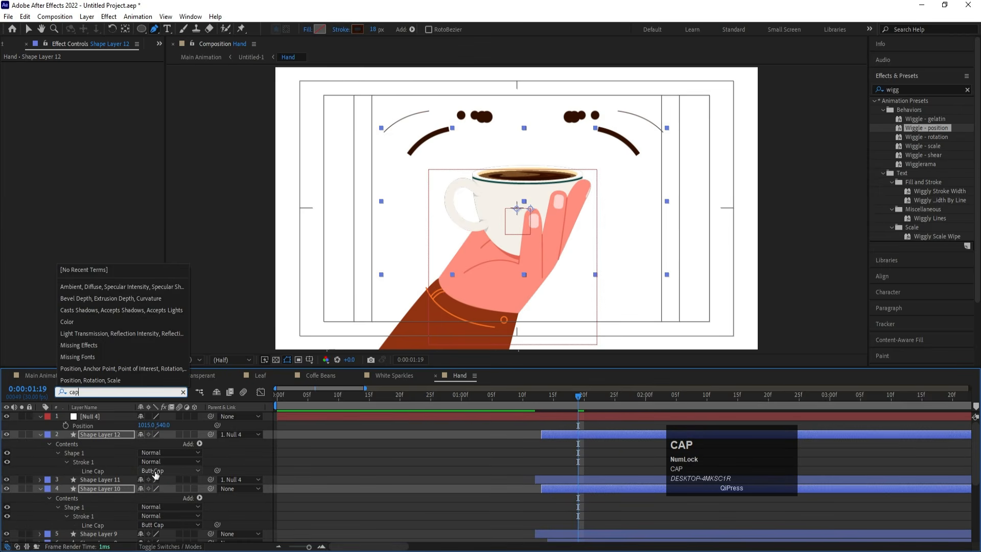
left_click(169, 471)
left_click(165, 492)
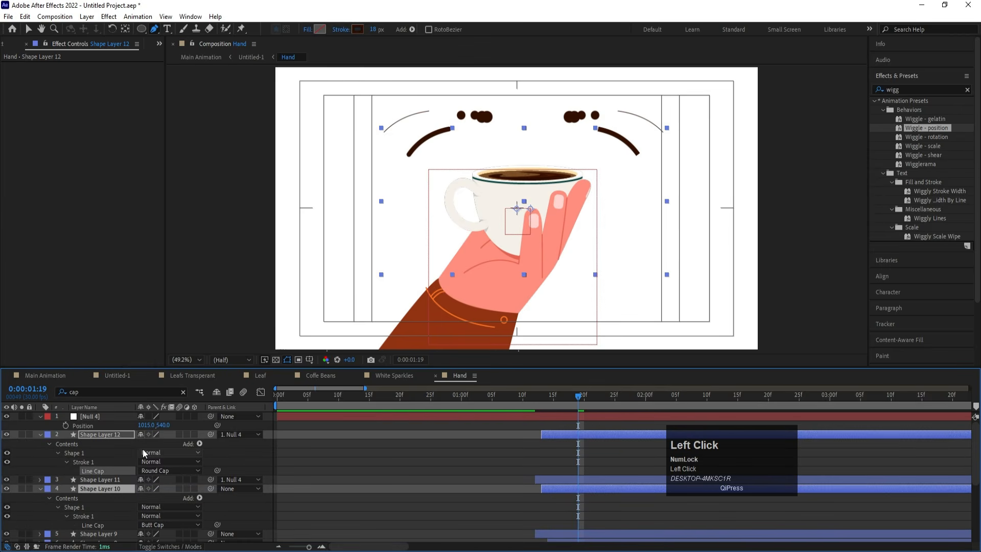
left_click(173, 525)
left_click(170, 502)
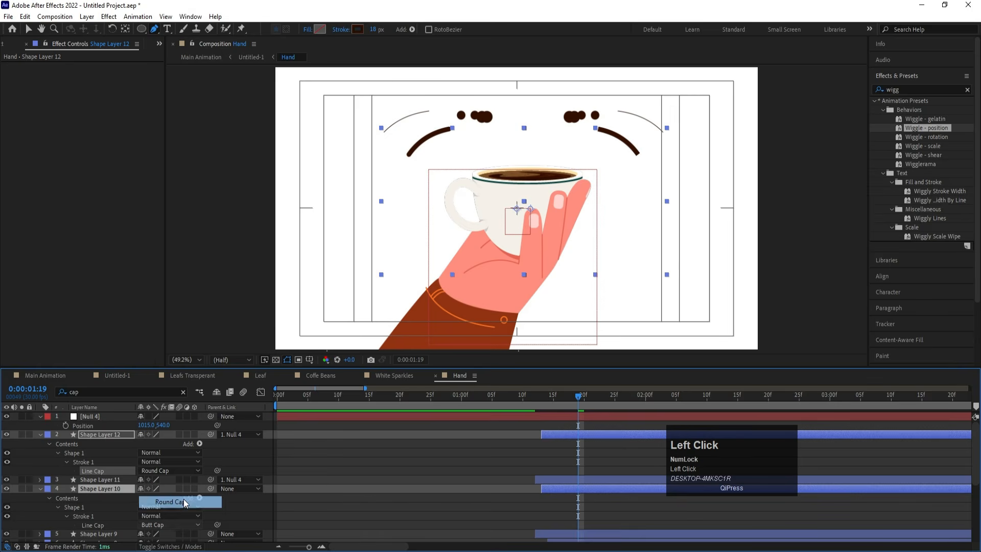
Filter the layer properties by "taper" and increase the stroke taper's Start Length on Shape Layer 12.
left_click_drag(93, 391, 35, 392)
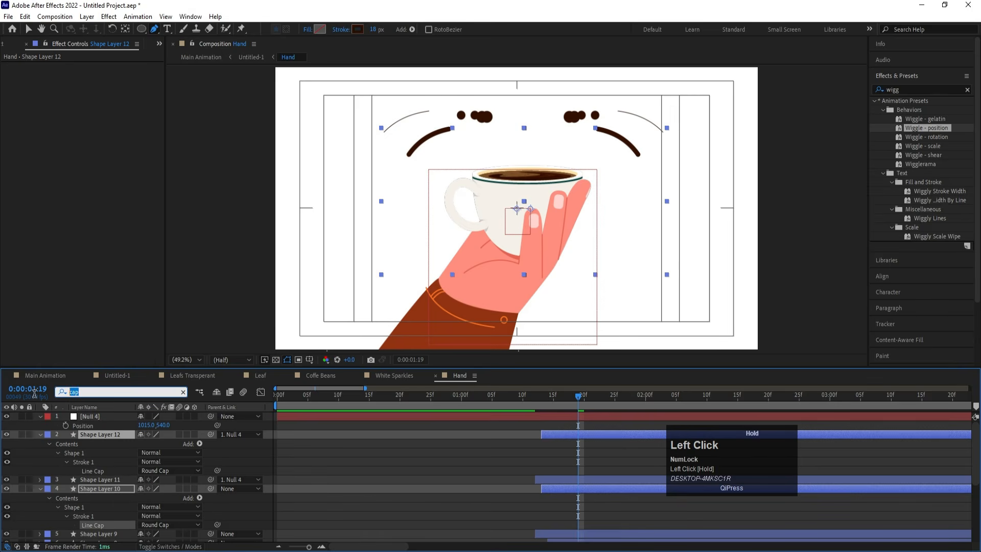
type("taper")
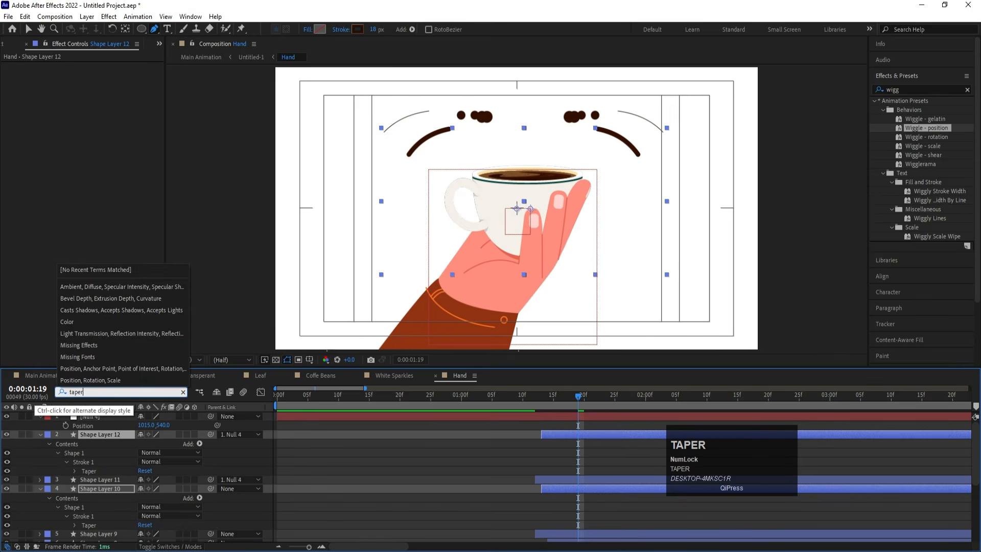
left_click(244, 450)
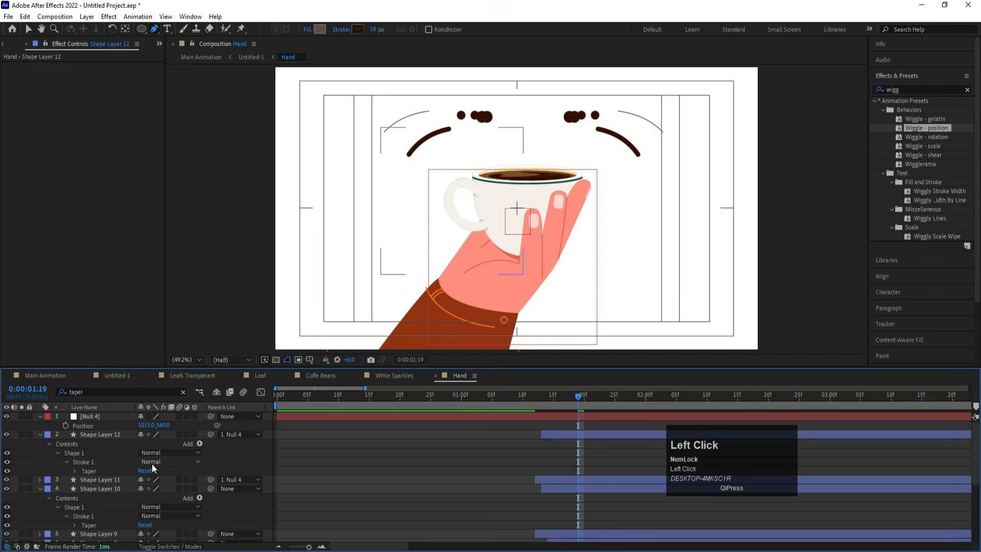
left_click(75, 470)
scroll(85, 480, "down", 3)
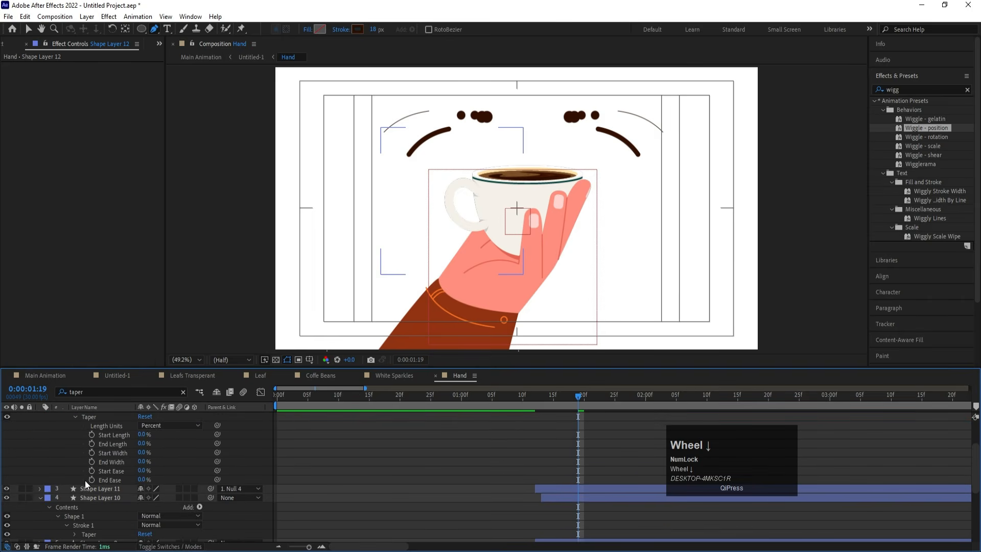
left_click_drag(145, 435, 149, 436)
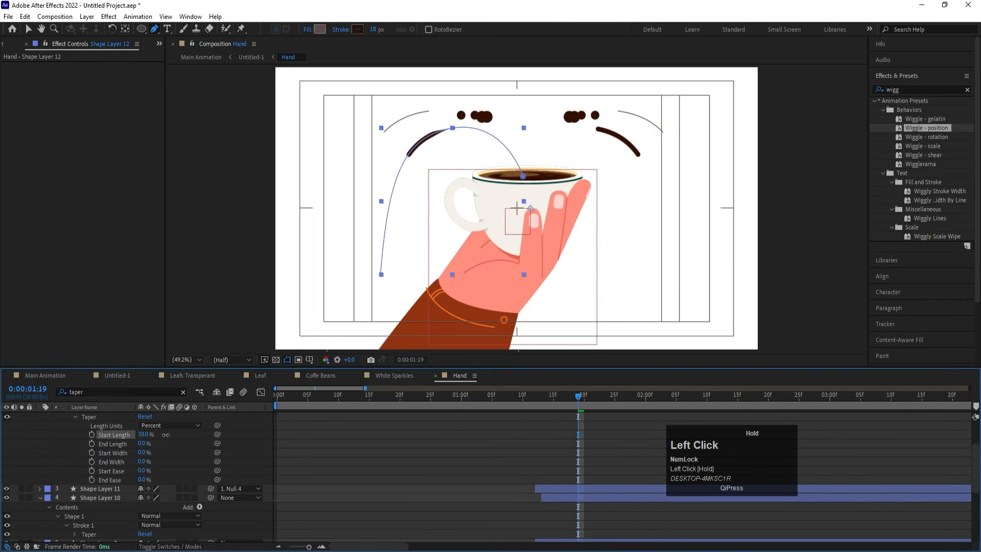
Set Shape Layer 10's stroke taper Start Length to 100% and play back the tapered arcs from 0:00:01:10.
scroll(132, 481, "down", 3)
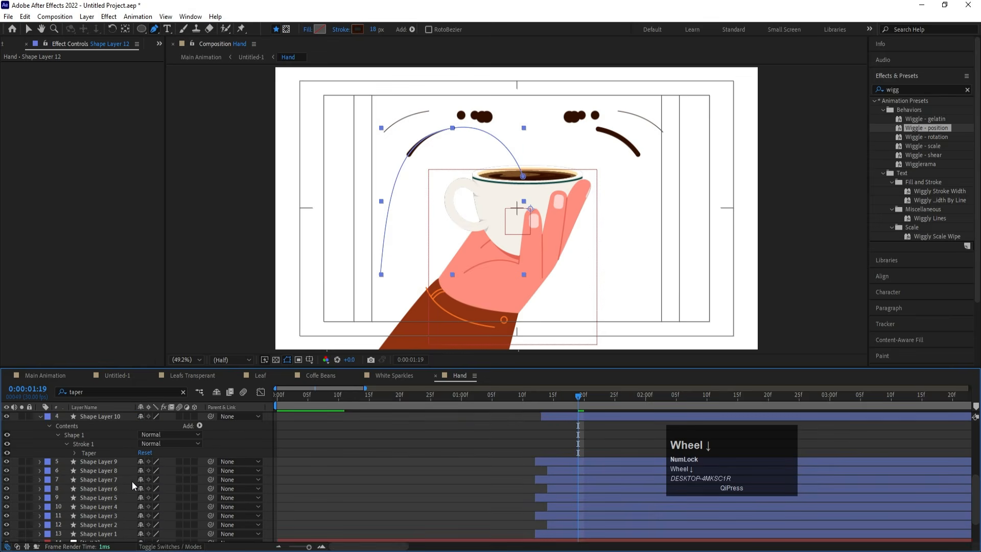
left_click(77, 454)
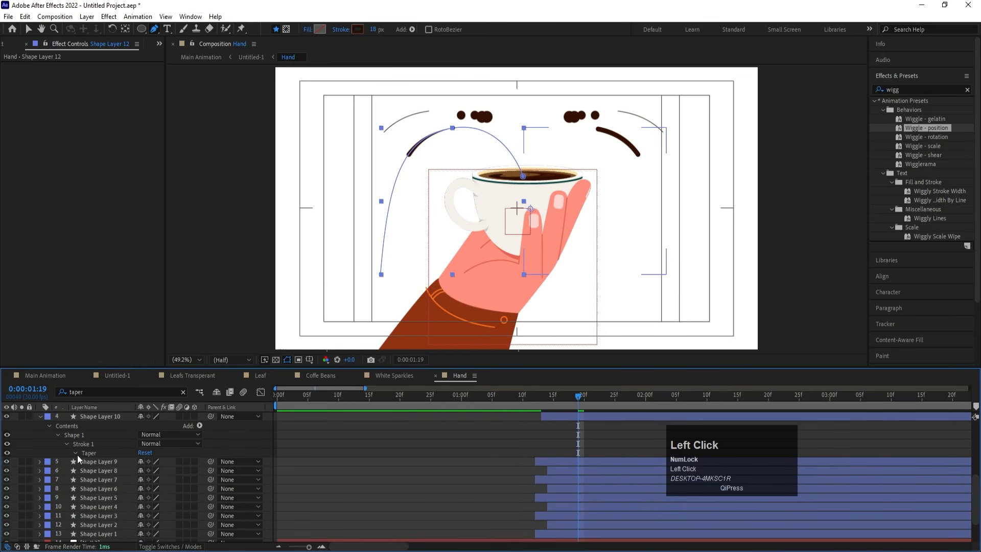
left_click_drag(144, 472, 190, 469)
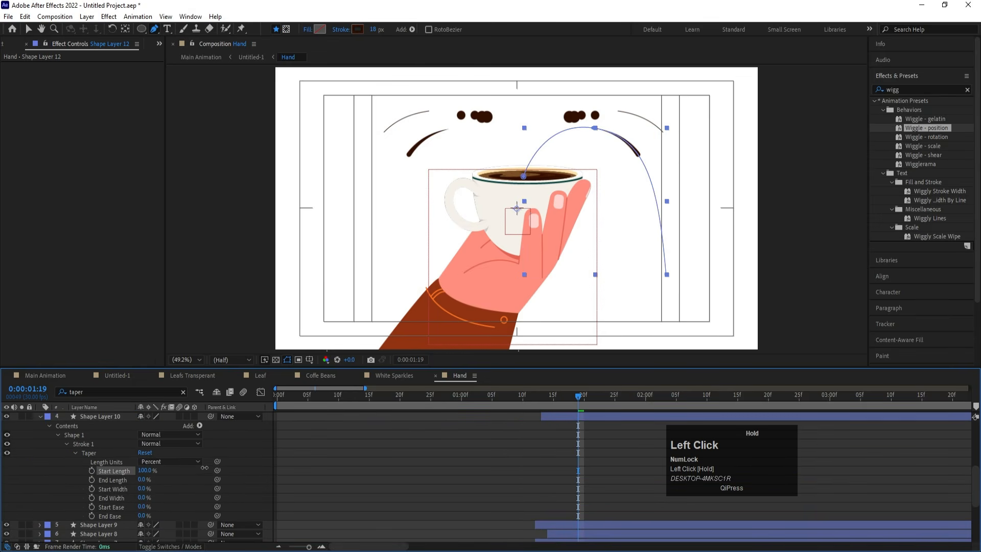
key("space")
left_click_drag(566, 400, 524, 392)
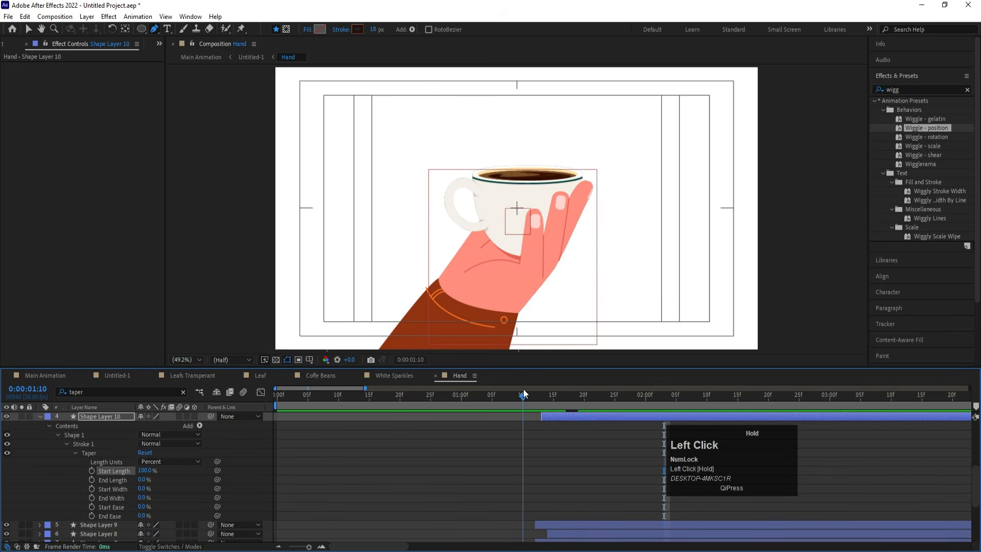
key("space")
Clear the property filter and reveal the keyframed properties of all layers.
left_click(554, 444)
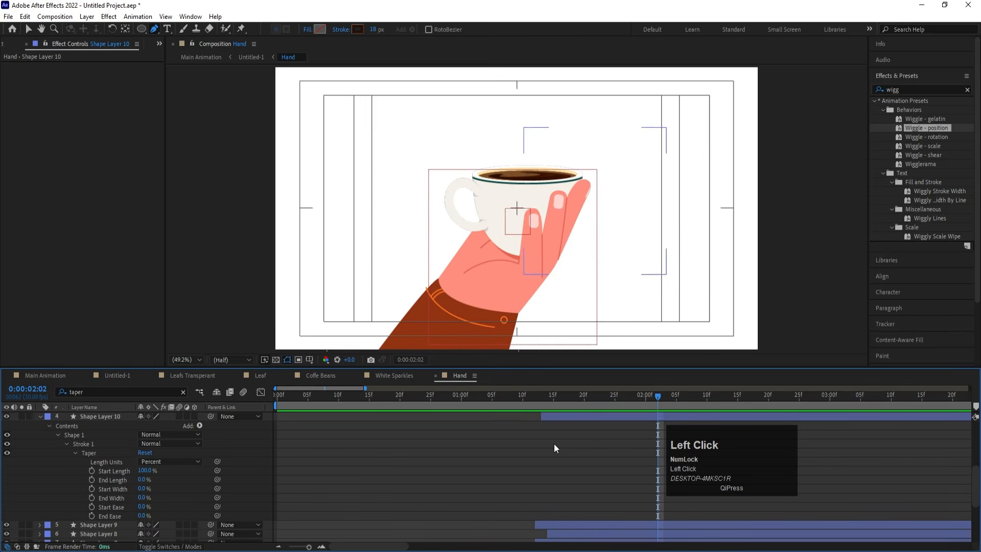
key("y")
key("u")
key("u")
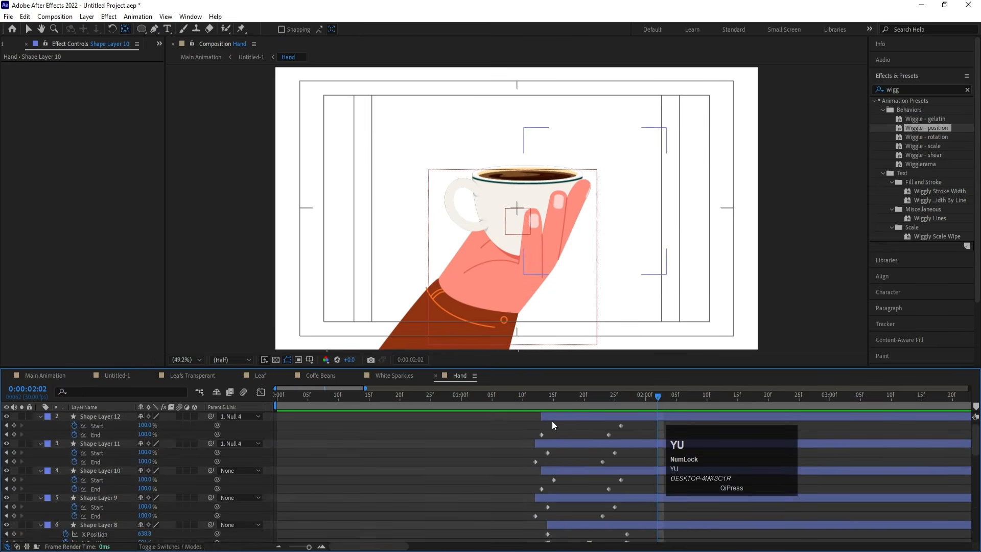
Preview the splash from about 0:00:01:10, collapse the layer properties and delete the Null 4 layer.
left_click_drag(537, 398, 519, 390)
key("space")
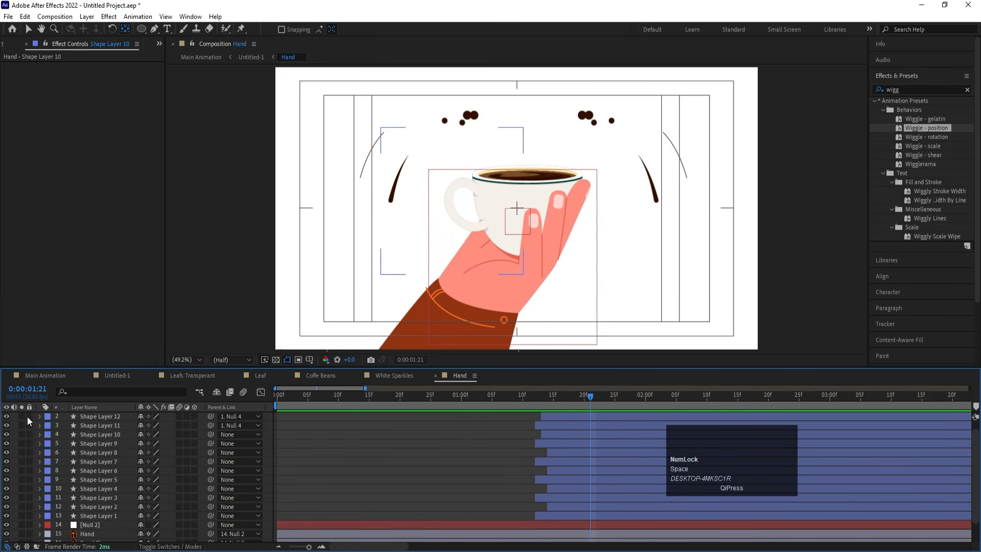
scroll(105, 424, "up", 1)
left_click(100, 416)
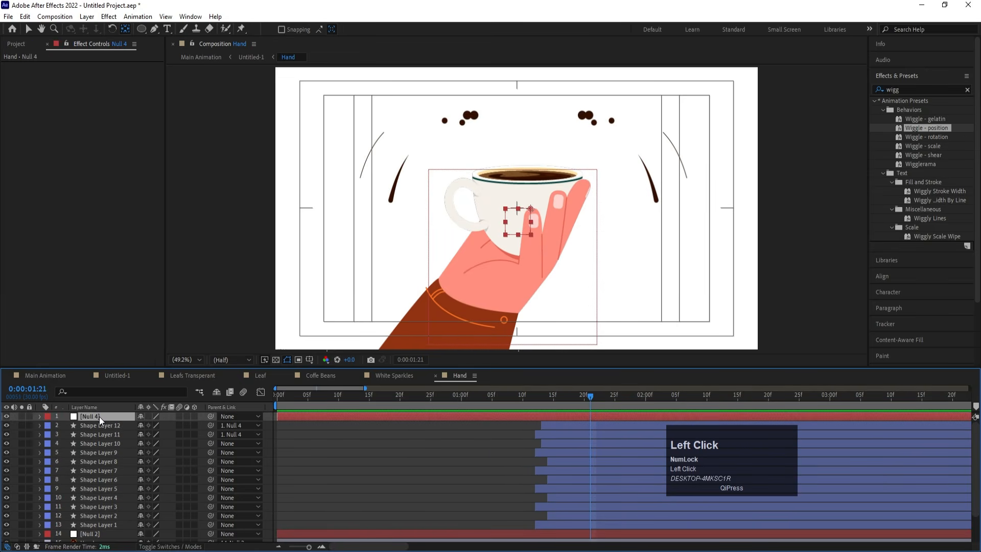
key("Delete")
Shift all twelve shape layers about 21 frames earlier in the Hand composition and play back the splash from 0:00:00:17.
left_click(542, 516)
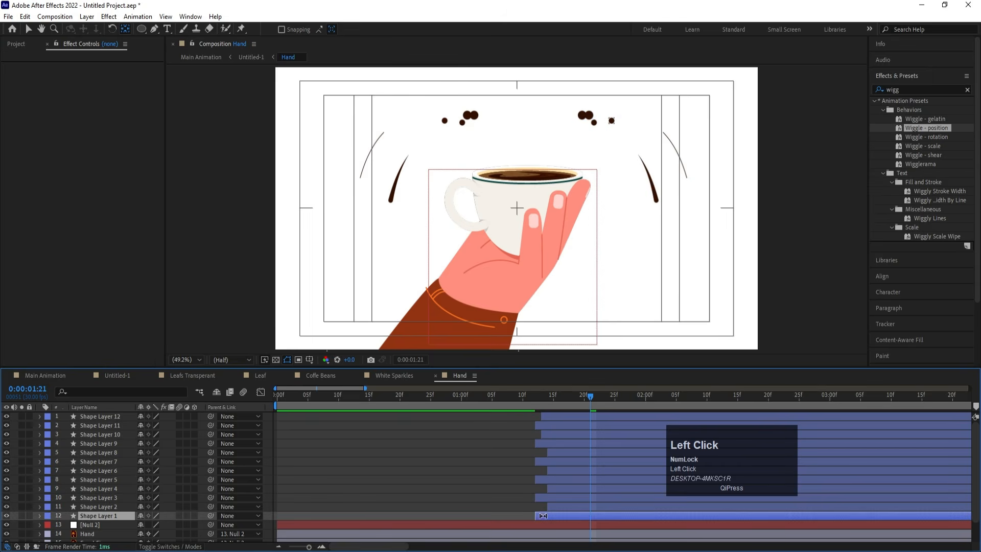
left_click(536, 397)
left_click(546, 417, "shift")
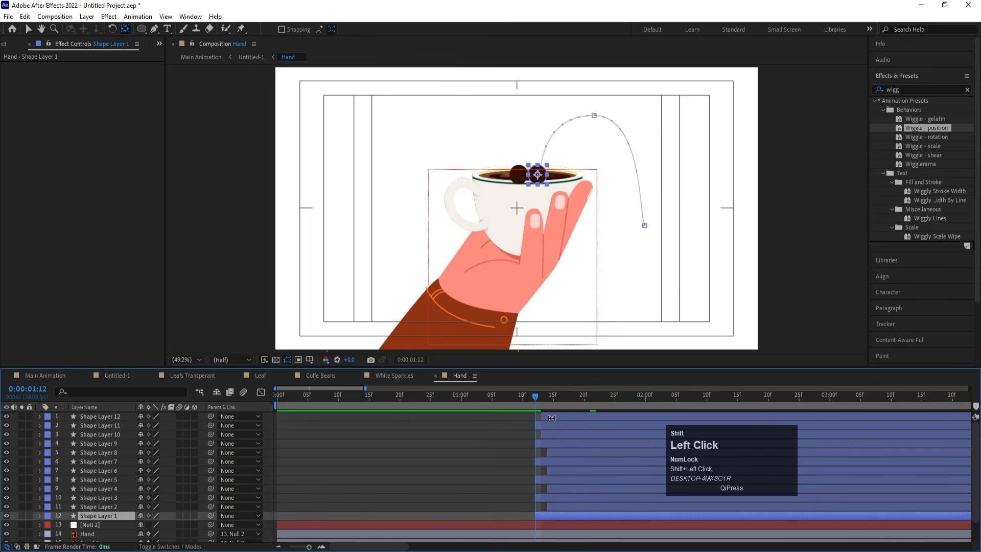
left_click_drag(507, 403, 412, 425)
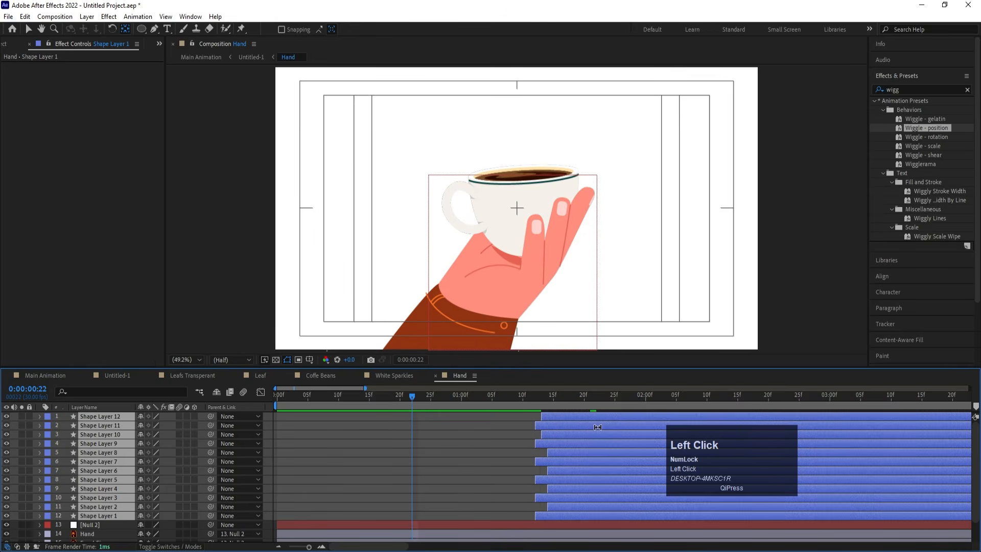
left_click_drag(598, 427, 470, 426)
key("space")
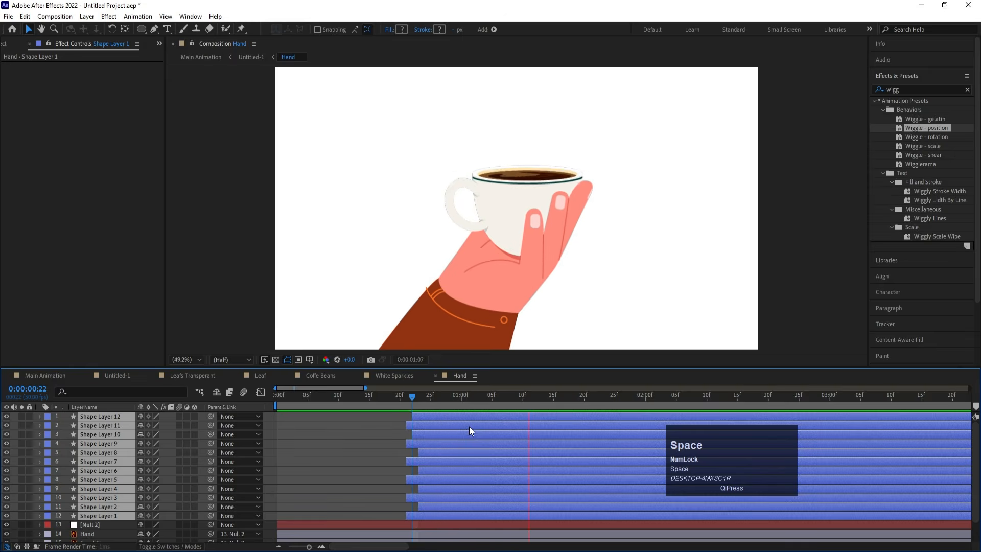
left_click_drag(397, 399, 380, 397)
key("space")
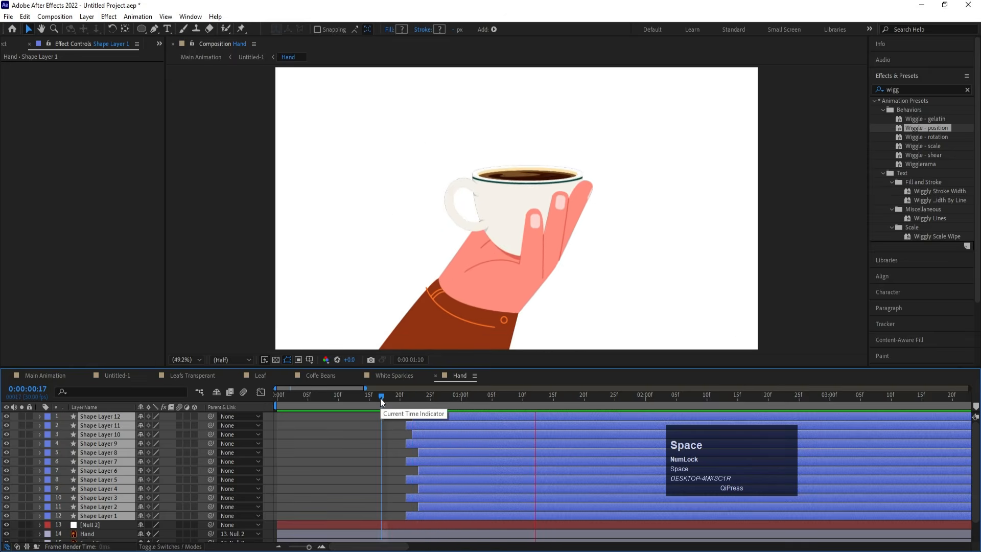
key("space")
left_click(372, 419)
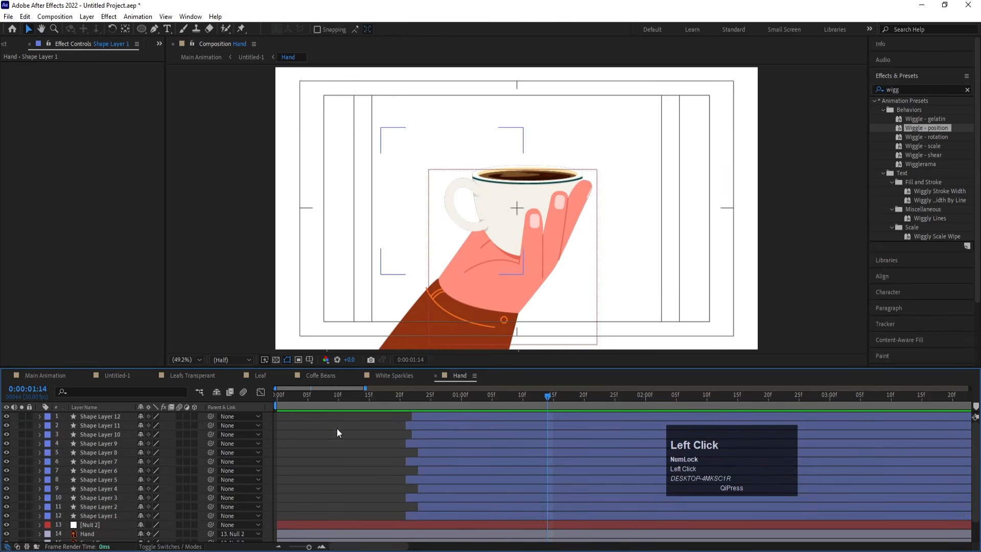
Open the Untitled-1 composition and play it back from the beginning.
left_click(119, 375)
left_click_drag(336, 404, 176, 409)
key("space")
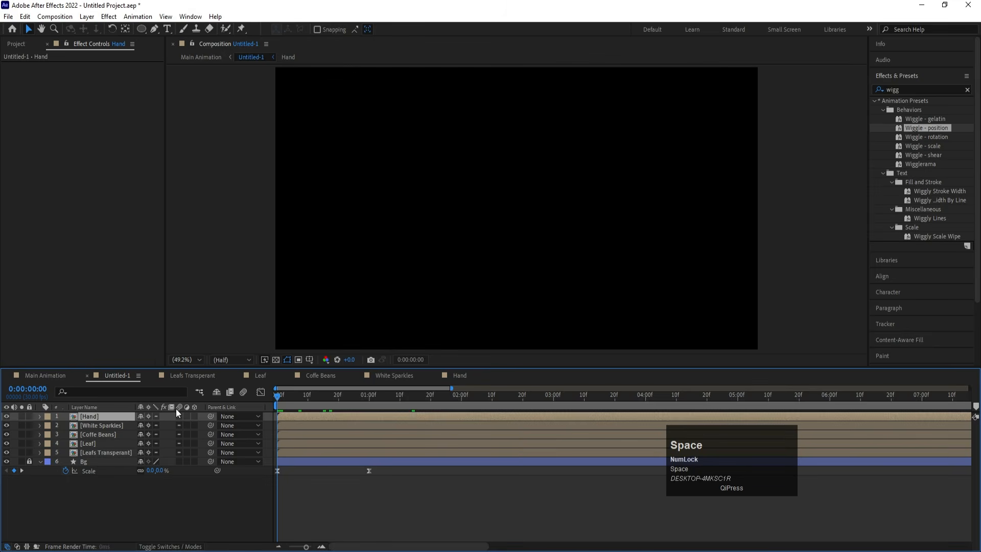
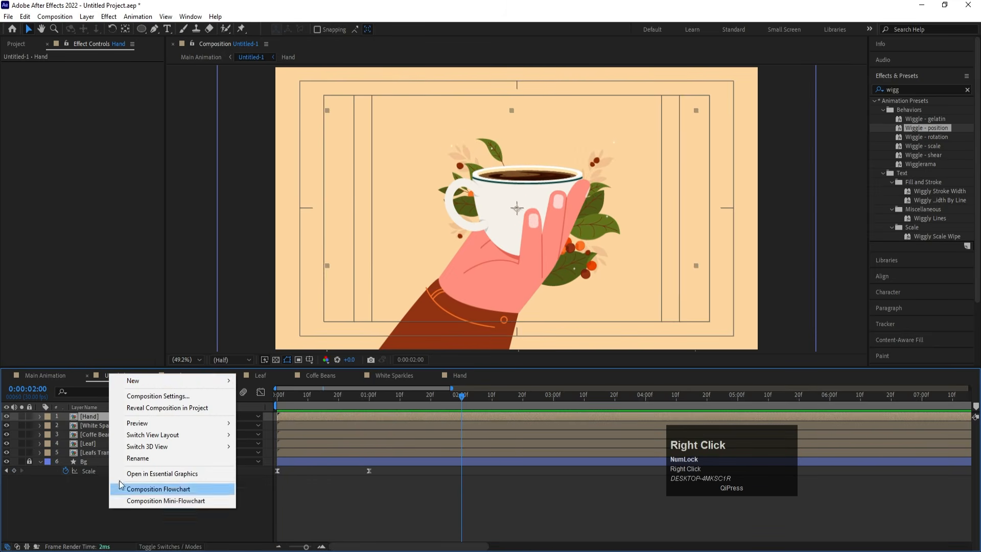
Create a null object and parent the White Sparkles, Coffe Beans, Leaf and Leafs Transperant layers to it.
right_click(109, 517)
mouse_move(168, 380)
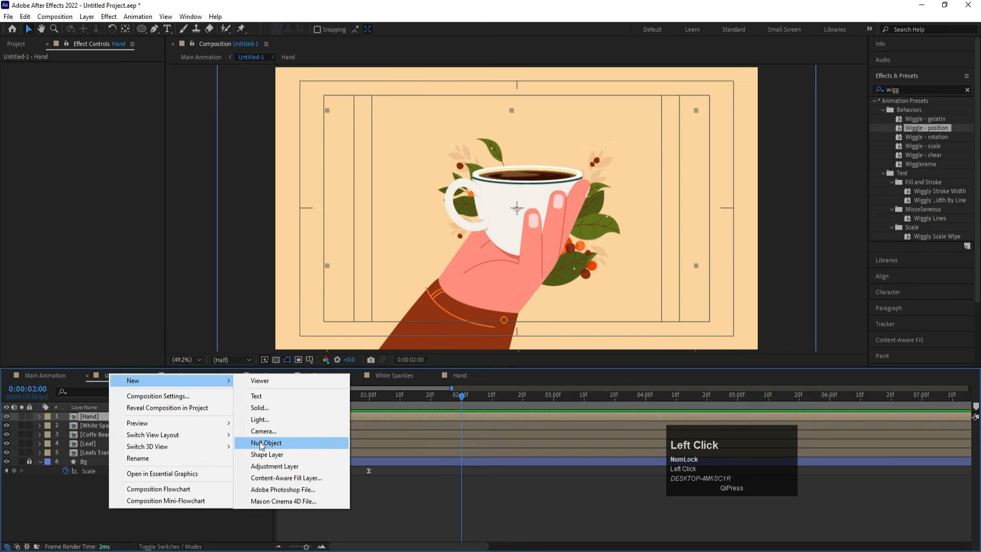
left_click(258, 443)
left_click(94, 433)
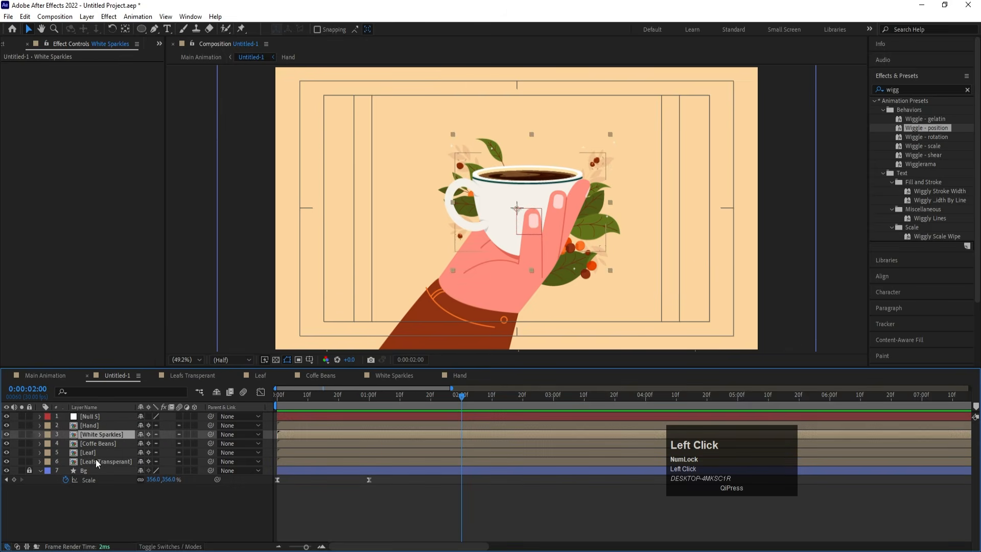
left_click(93, 463, "shift")
left_click_drag(210, 434, 112, 416)
Scale the null to 133%, reposition it to about 909.2, 552.2 and play back the enlarged leaves around the cup.
left_click(113, 416)
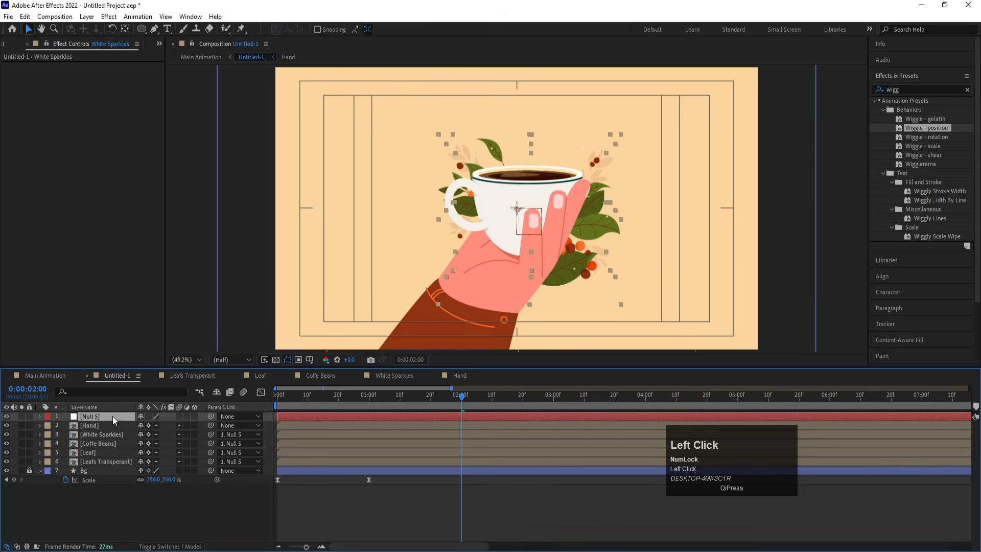
key("s")
left_click_drag(152, 425, 173, 426)
key("v")
left_click_drag(523, 237, 512, 235)
left_click(288, 397)
key("space")
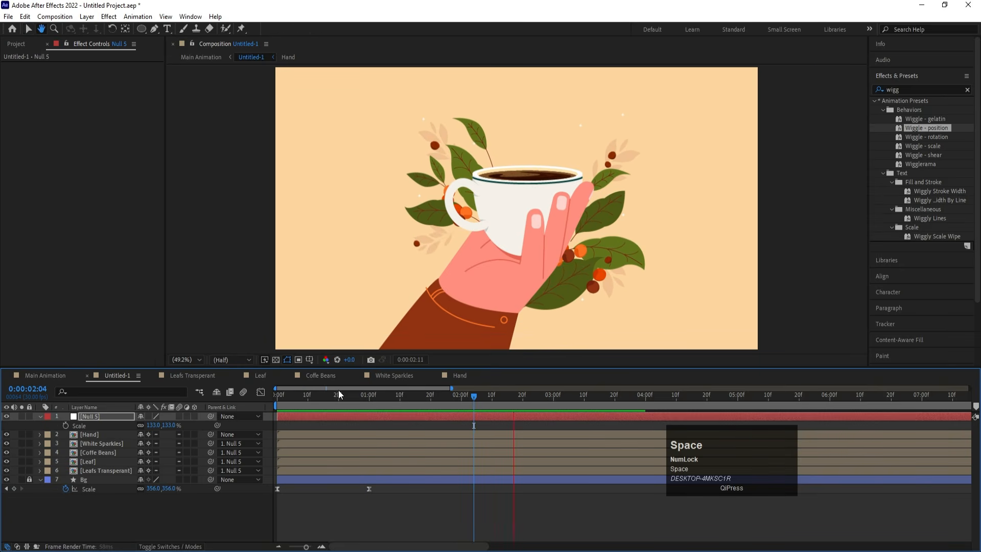
key("space")
Keyframe the null's position at 0:00:02:16 and drop it to a Y value of 1474.2 at 0:00:03:19.
left_click(90, 419)
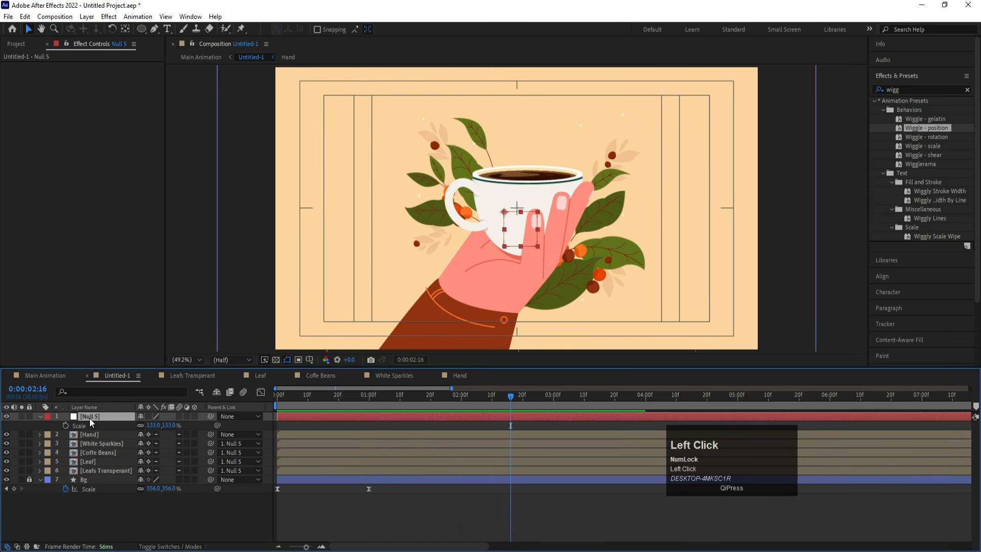
key("p")
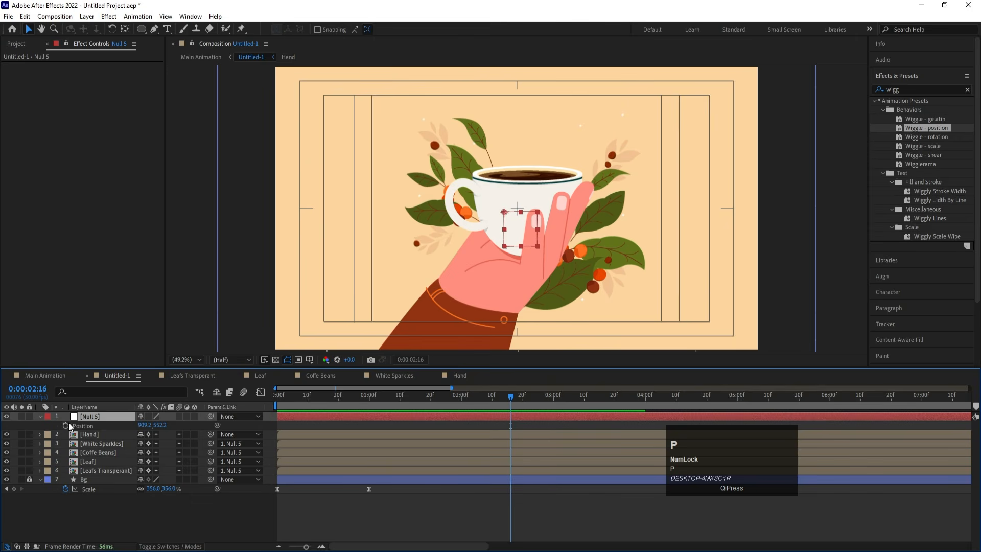
left_click(66, 424)
key("space")
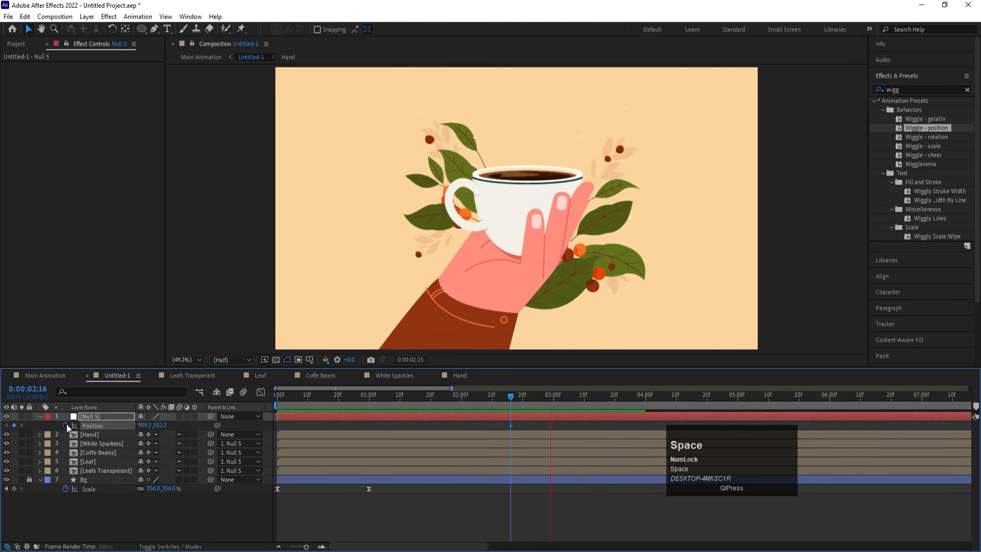
key("space")
left_click_drag(160, 425, 501, 487)
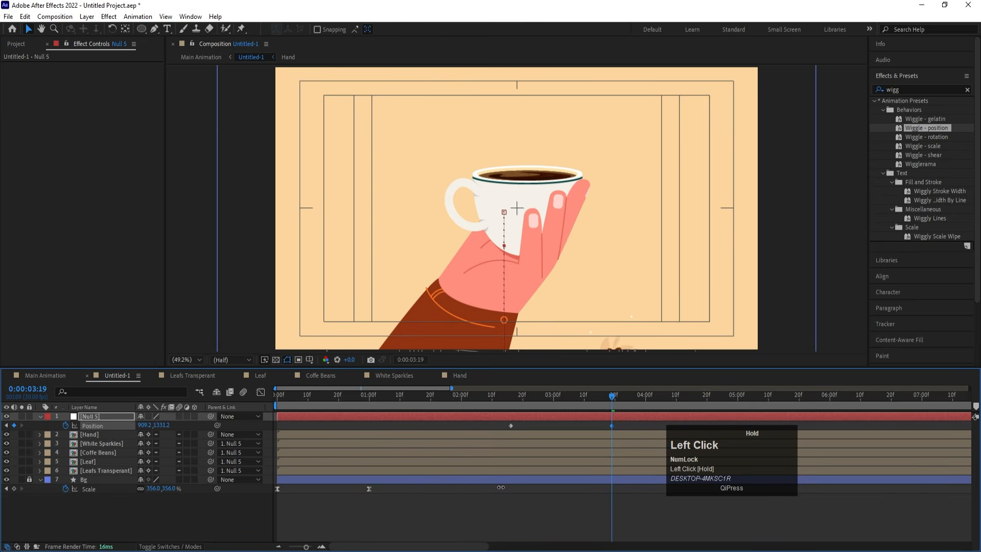
key("j")
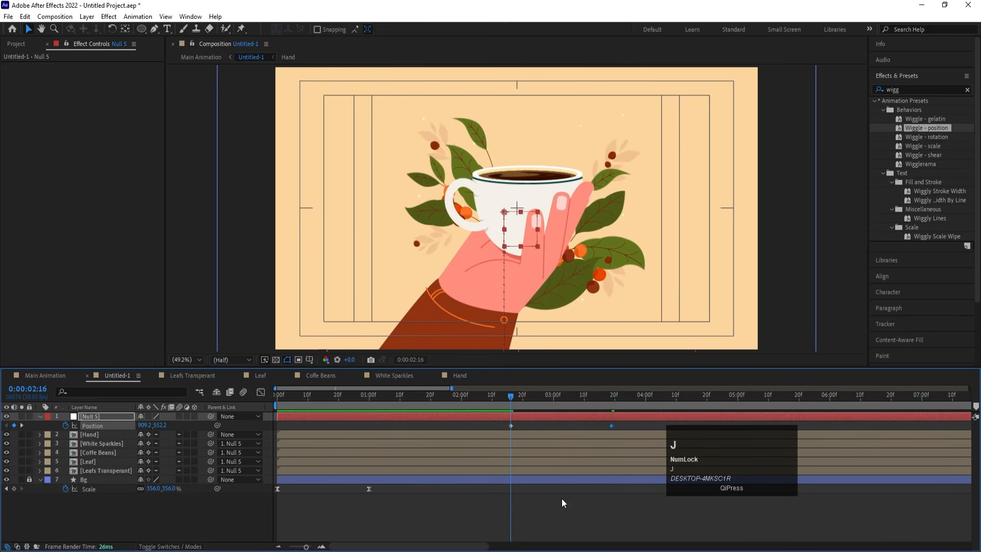
Parent the Hand layer to Null 5 and play back the downward exit.
left_click(85, 436)
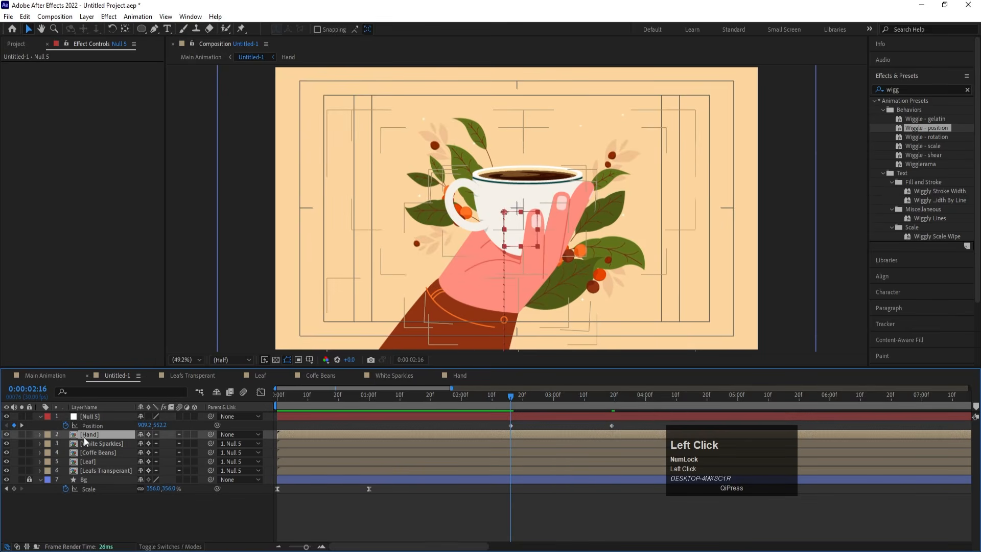
left_click_drag(212, 433, 109, 419)
key("space")
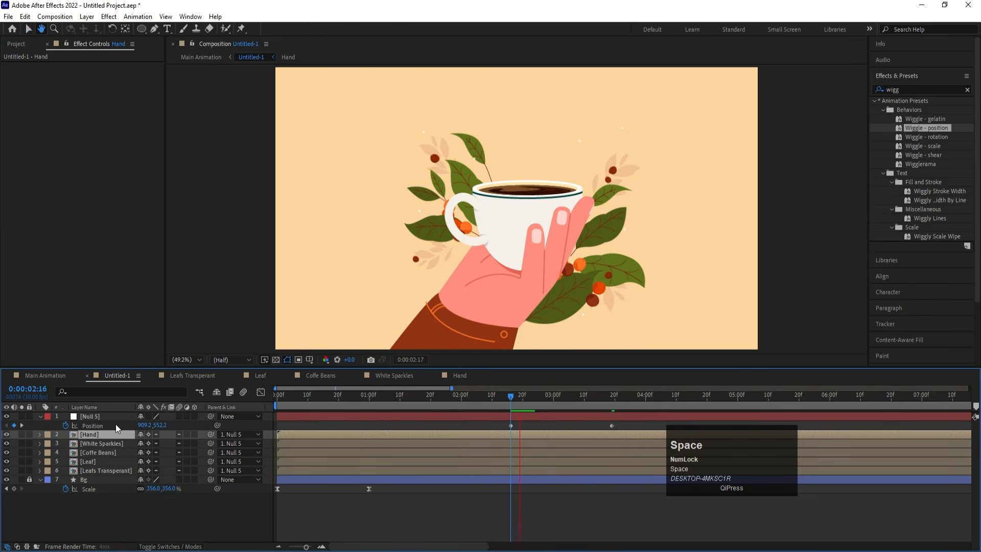
Easy-ease the null's position keyframes, reshape the speed graph to peak late in the drop, and play back the composition.
left_click(108, 426)
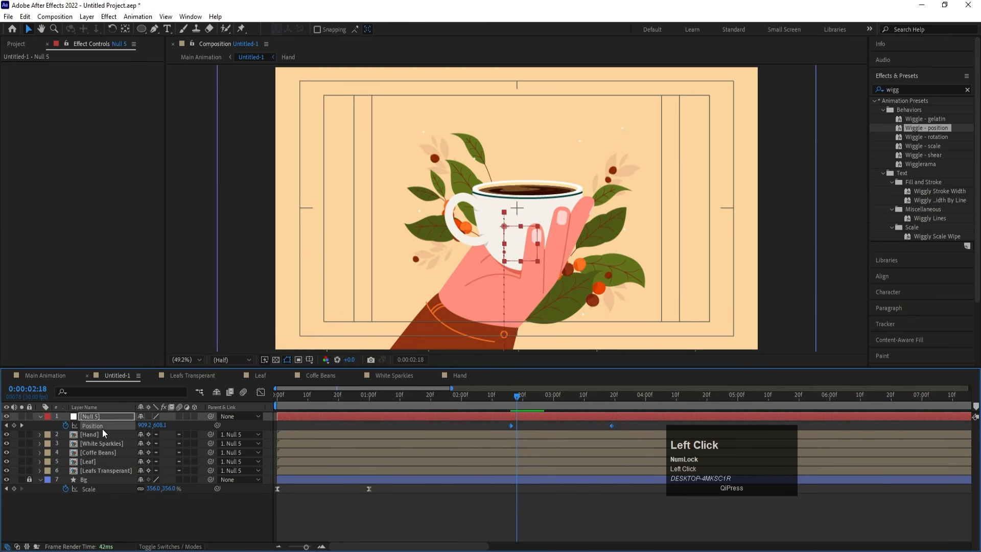
key("F9")
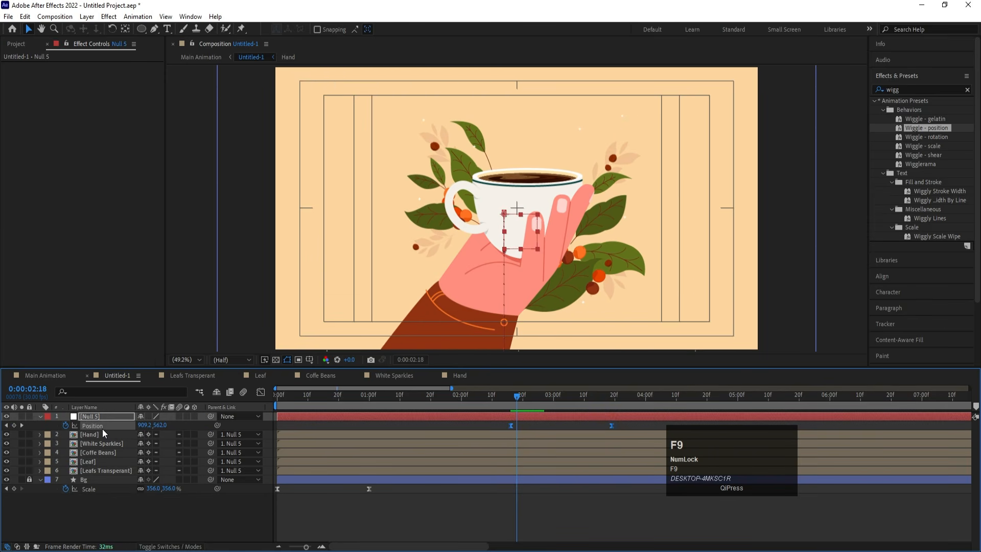
left_click(260, 392)
left_click_drag(529, 510, 571, 500)
key("space")
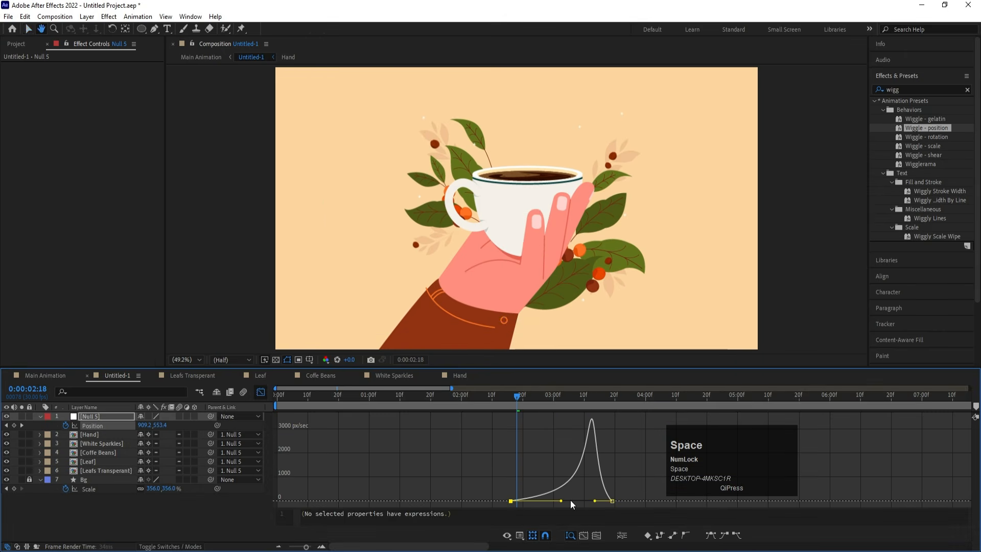
left_click(261, 396)
key("space")
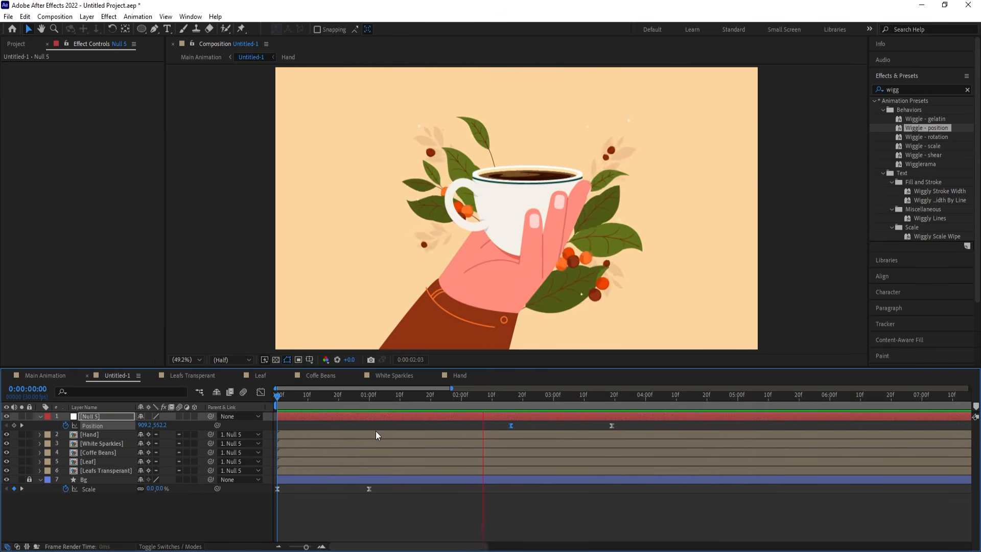
key("space")
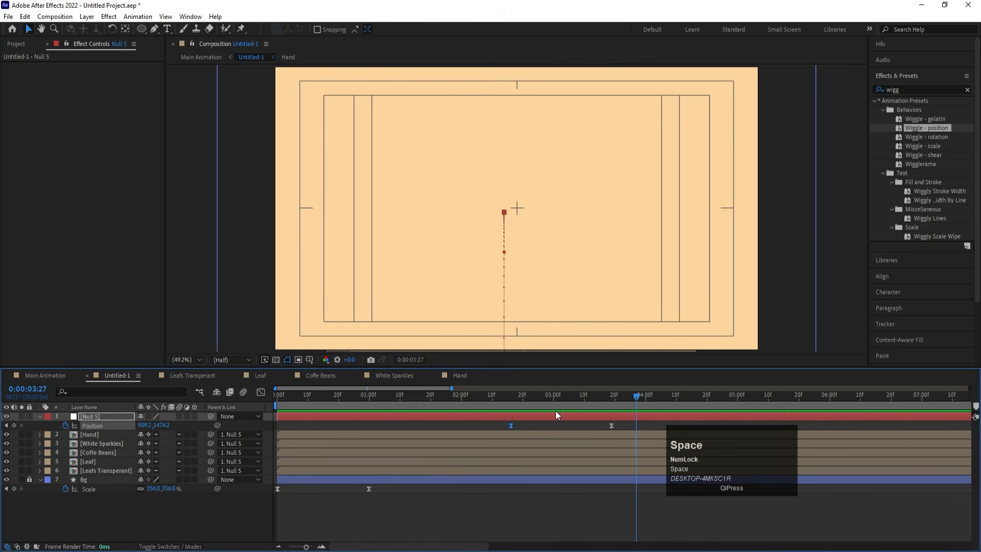
Return to 0:00:02:16 and import the Nescafe-Logo Photoshop file as Composition - Retain Layer Sizes.
left_click_drag(529, 399, 510, 390)
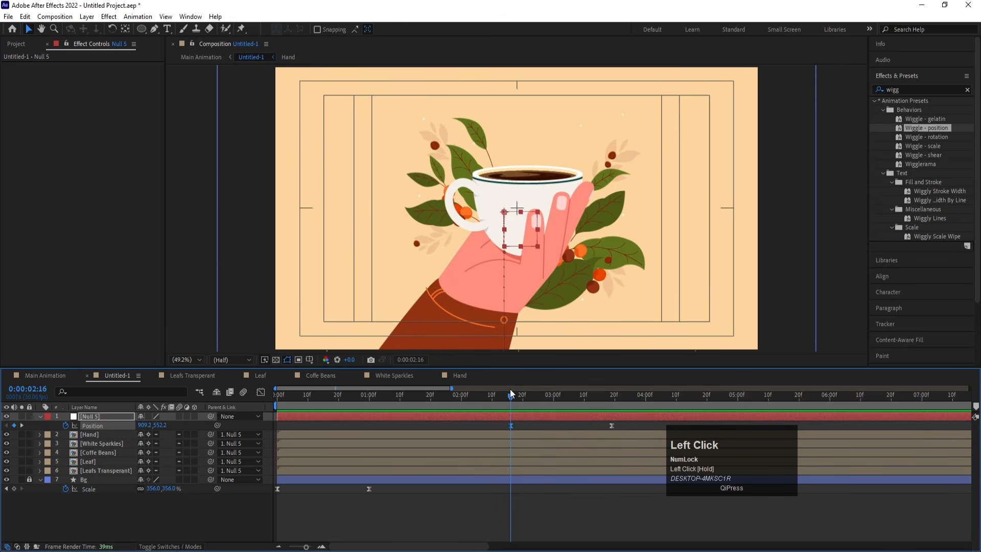
key("ctrl+i")
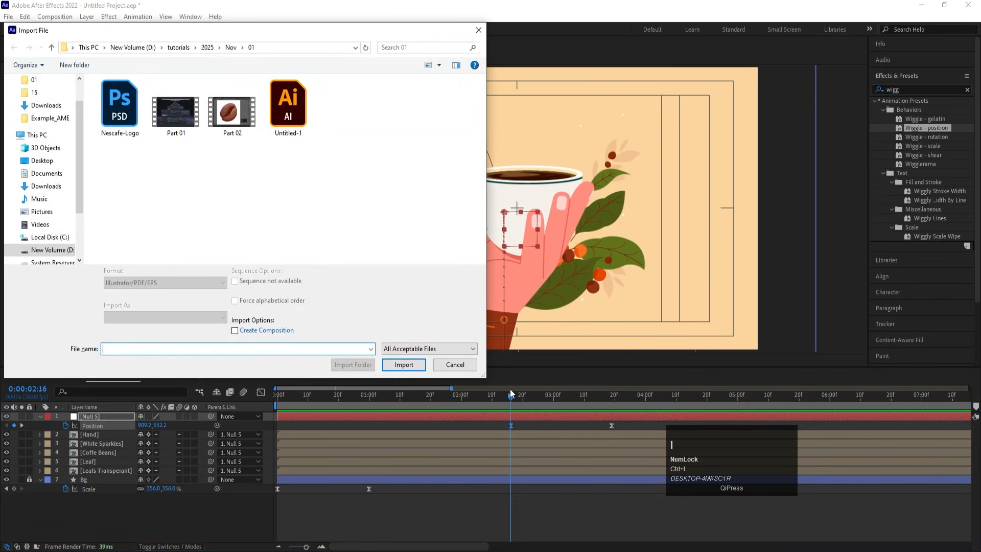
left_click(105, 127)
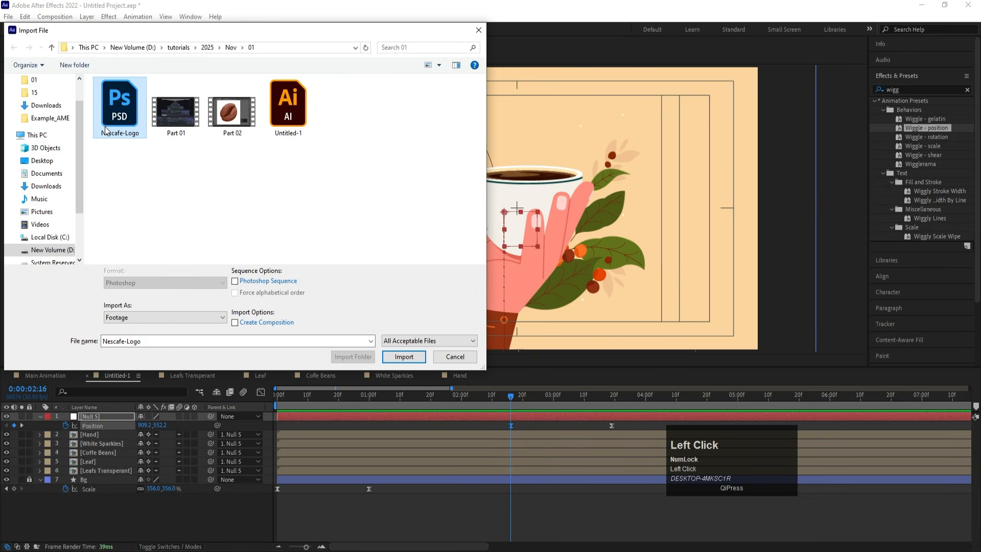
left_click(135, 314)
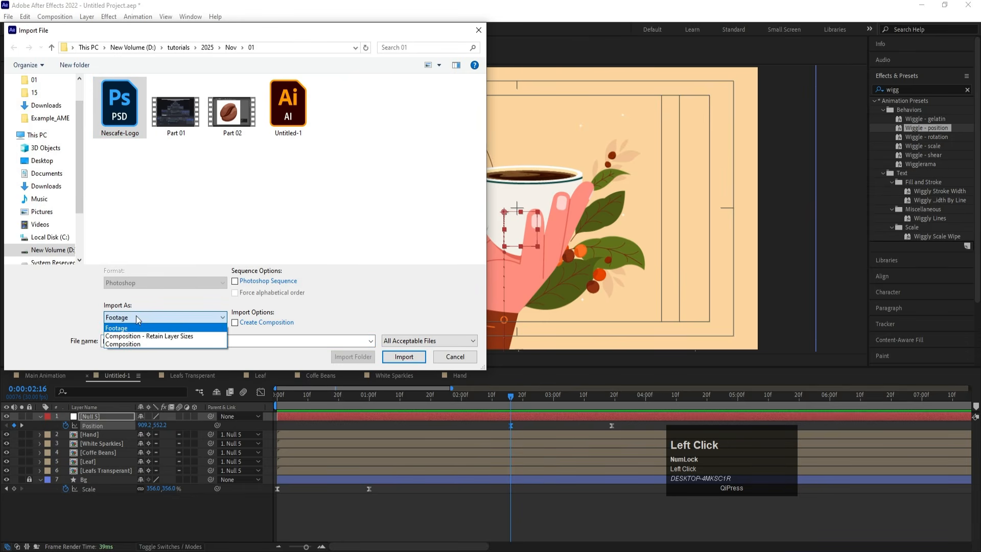
left_click(138, 337)
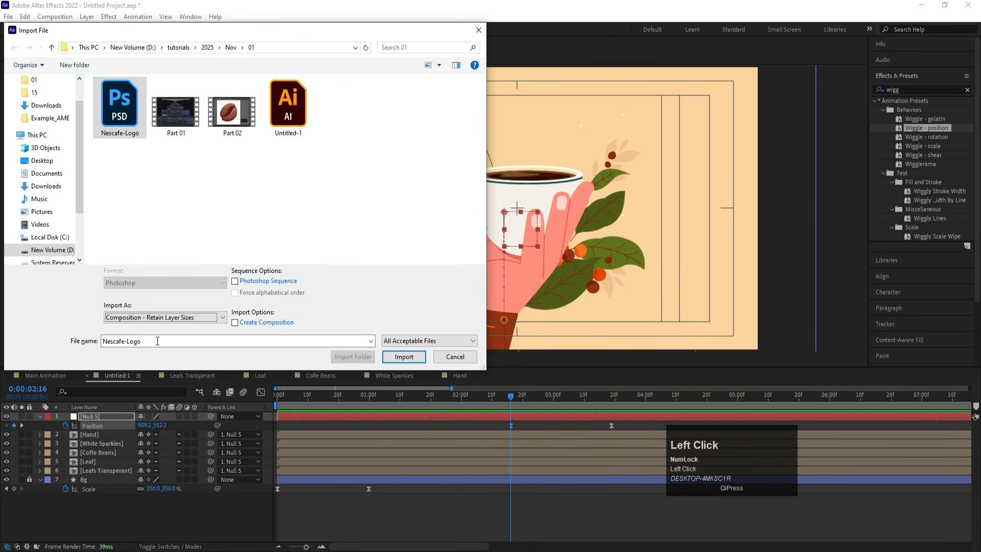
left_click(404, 356)
left_click(525, 346)
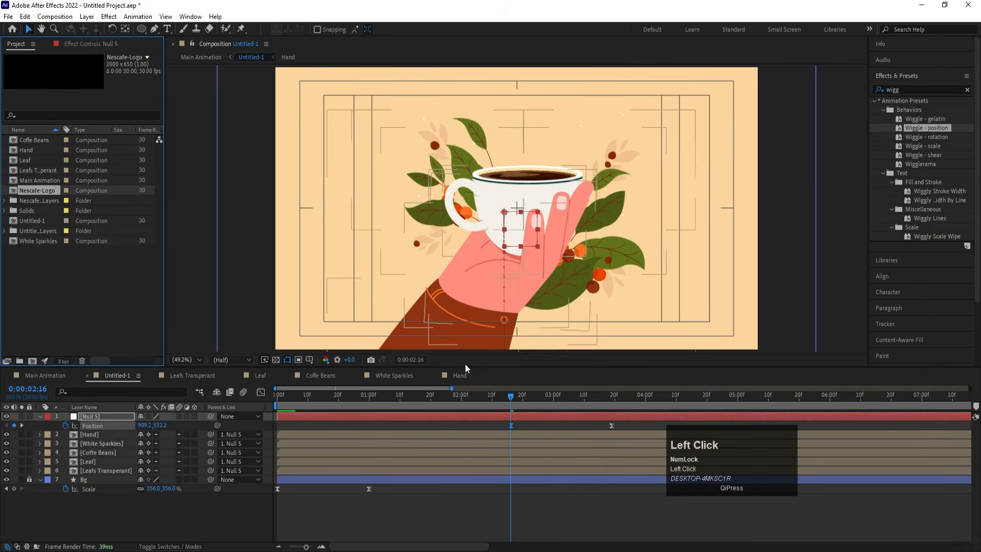
Copy all ten layers from the Nescafe-Logo composition and paste them into the Untitled-1 composition.
double_click(42, 190)
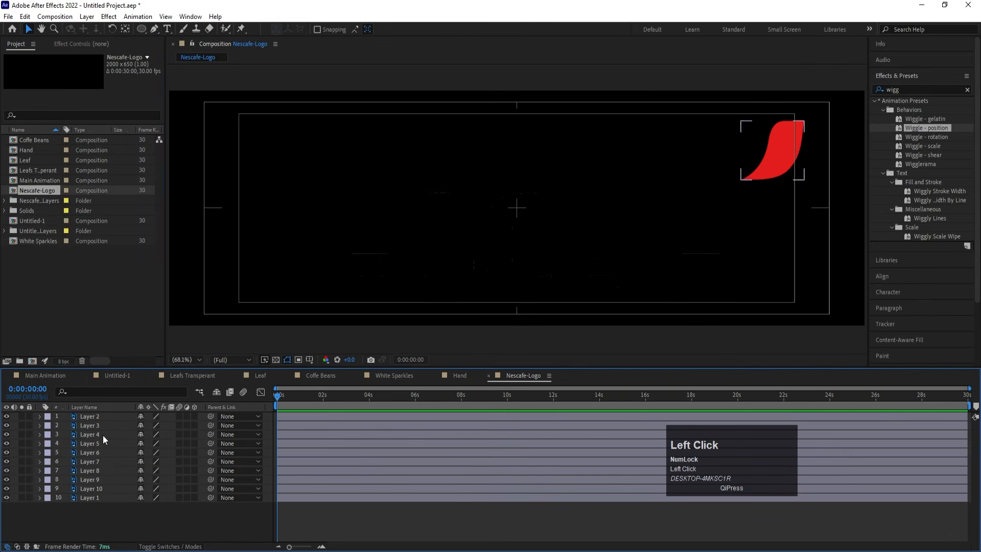
left_click_drag(102, 505, 91, 404)
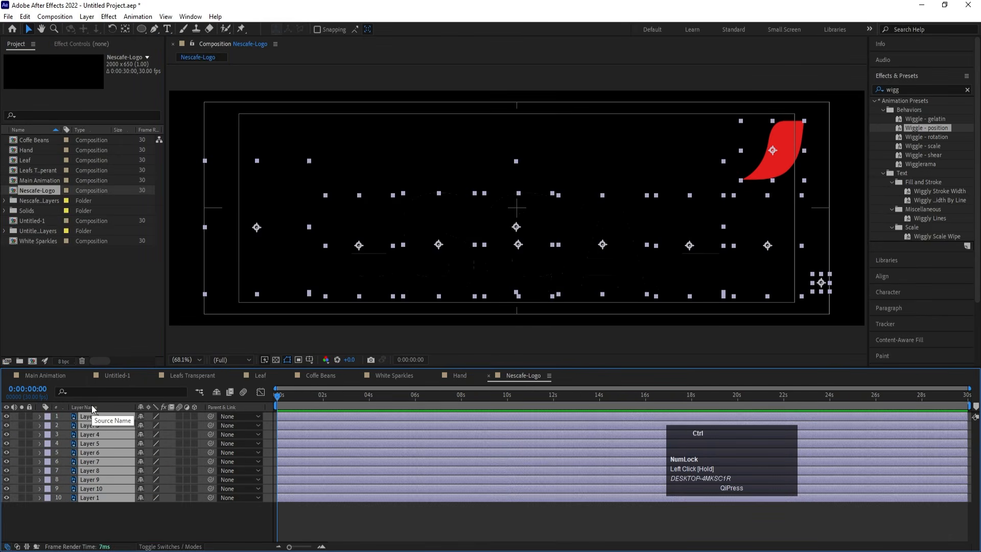
left_click(116, 378)
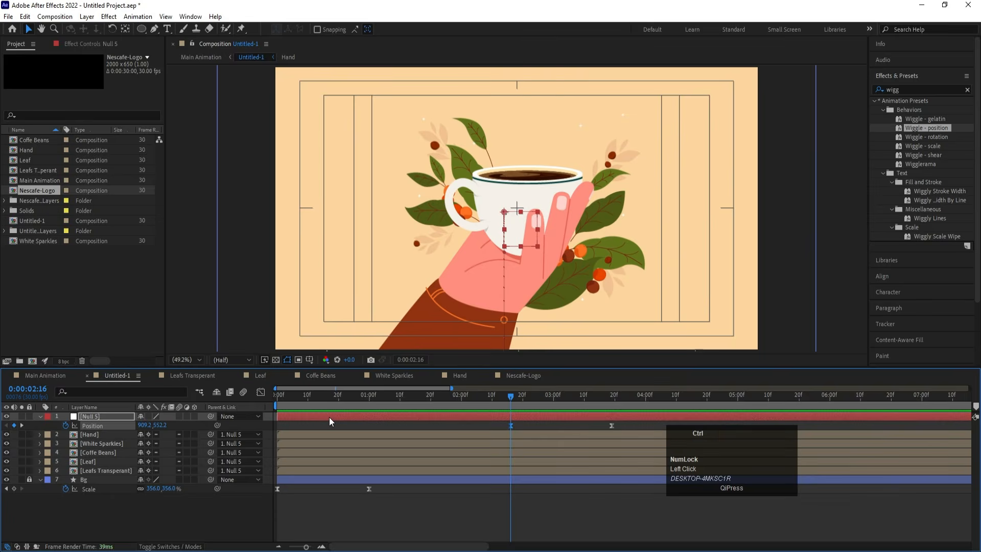
key("ctrl+v")
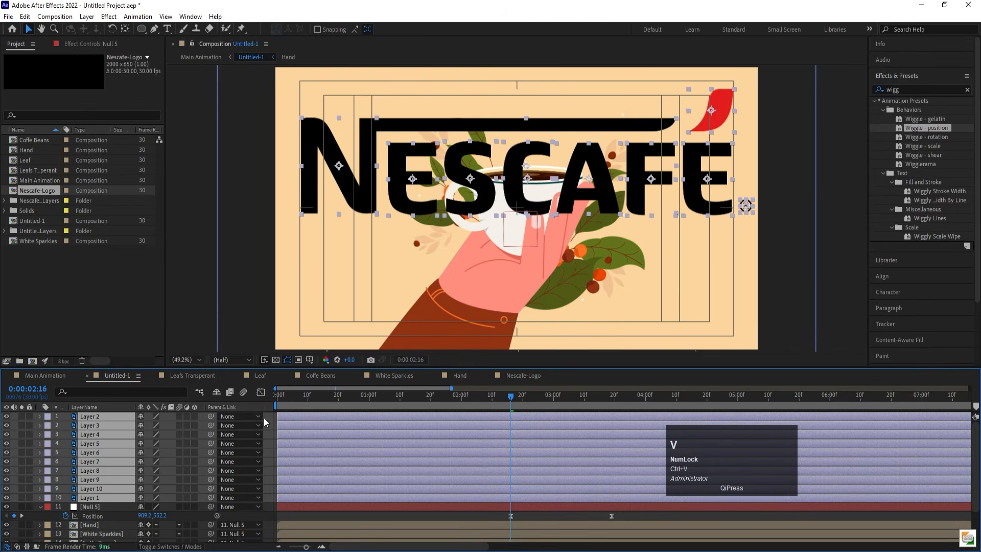
Add a null object to Untitled-1 and parent all ten pasted logo layers to it.
right_click(264, 418)
left_click(286, 289)
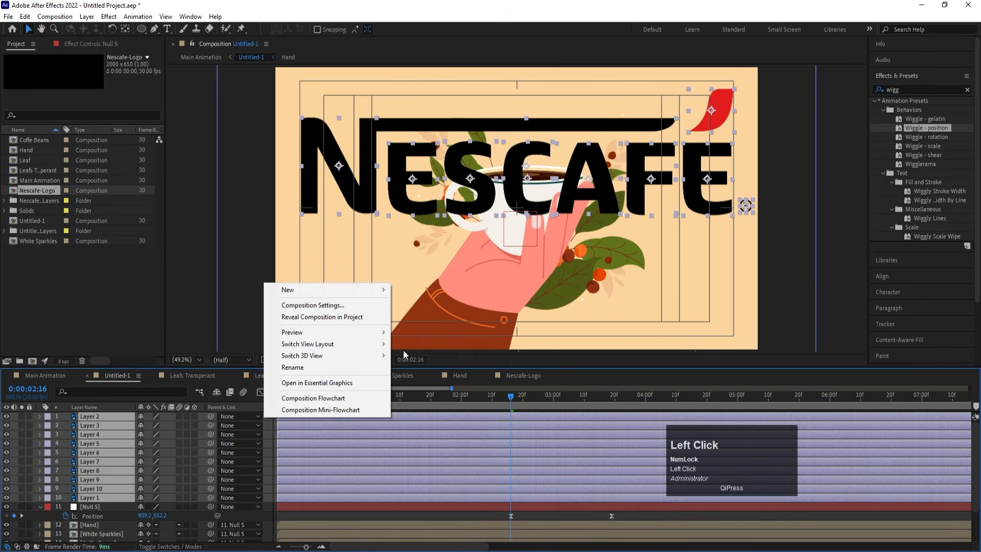
left_click(427, 351)
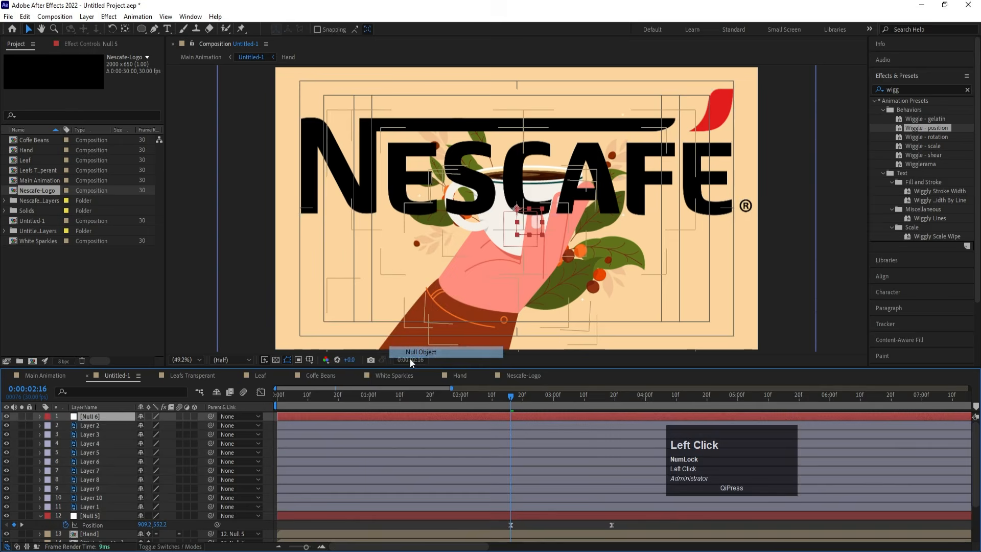
left_click(93, 425)
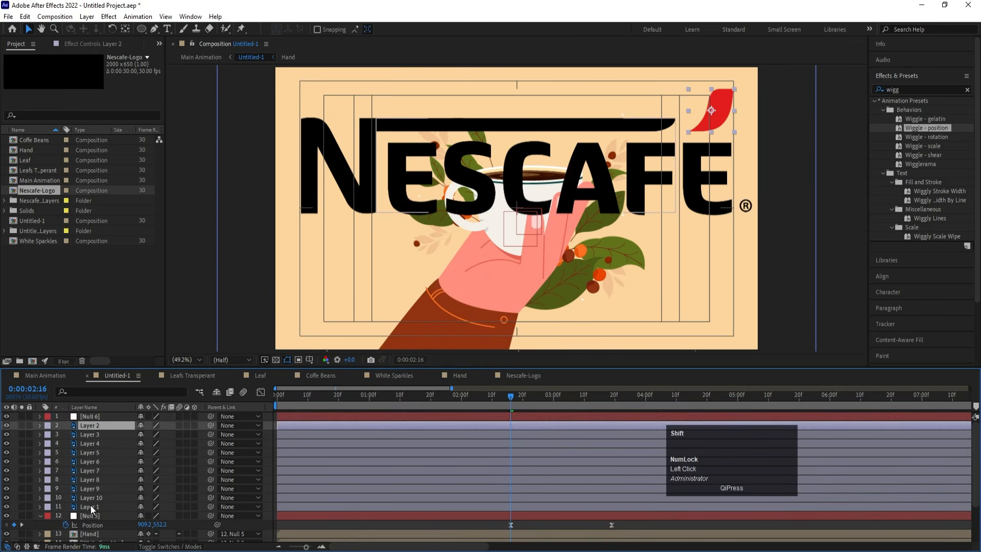
left_click(90, 506, "shift")
left_click_drag(212, 425, 154, 425)
Scale the logo down over the cup with the new null positioned at 965.0, 601.0, and delete that null.
left_click(109, 419)
key("s")
key("p")
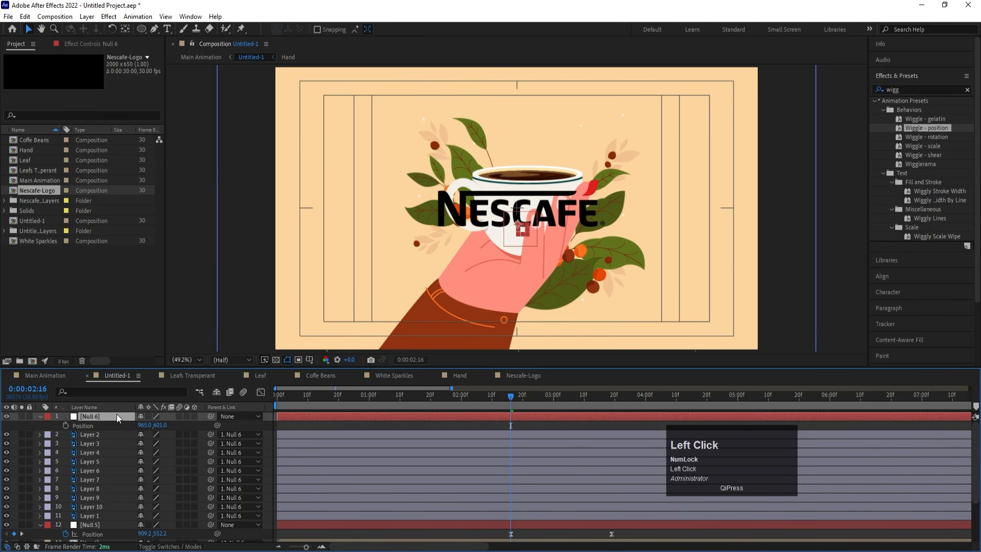
key("Delete")
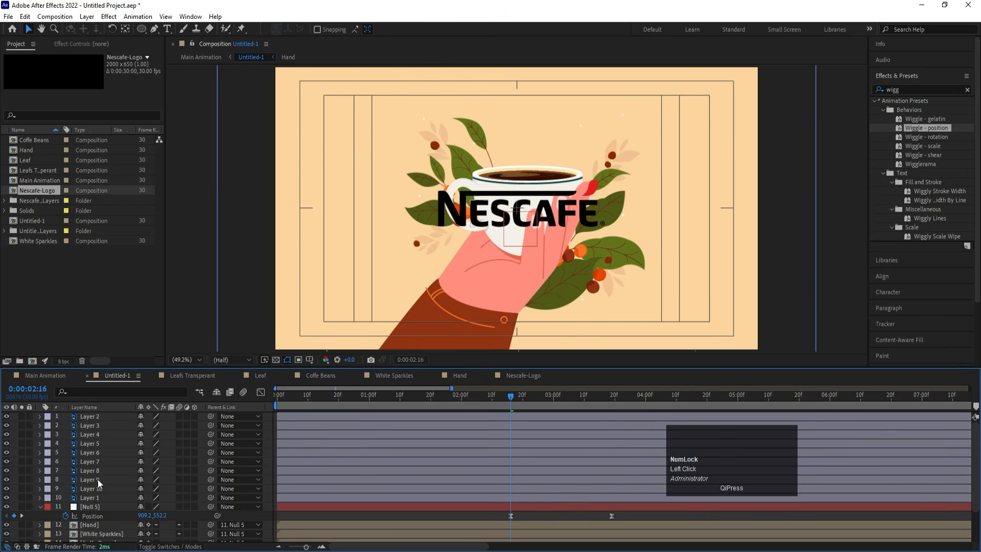
Shift all ten logo layers so that they start at 0:00:02:29.
left_click(94, 497)
left_click(98, 417, "shift")
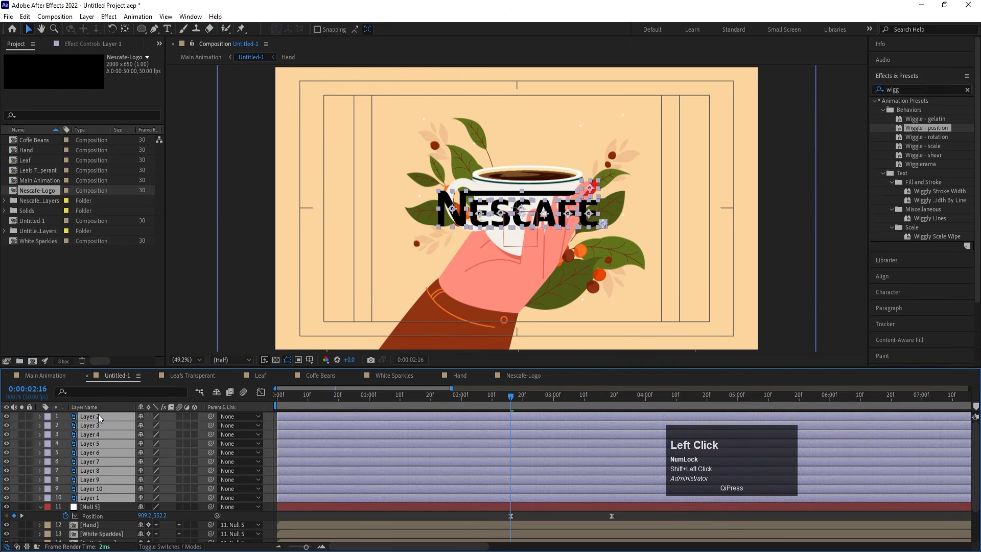
key("bracketleft")
key("space")
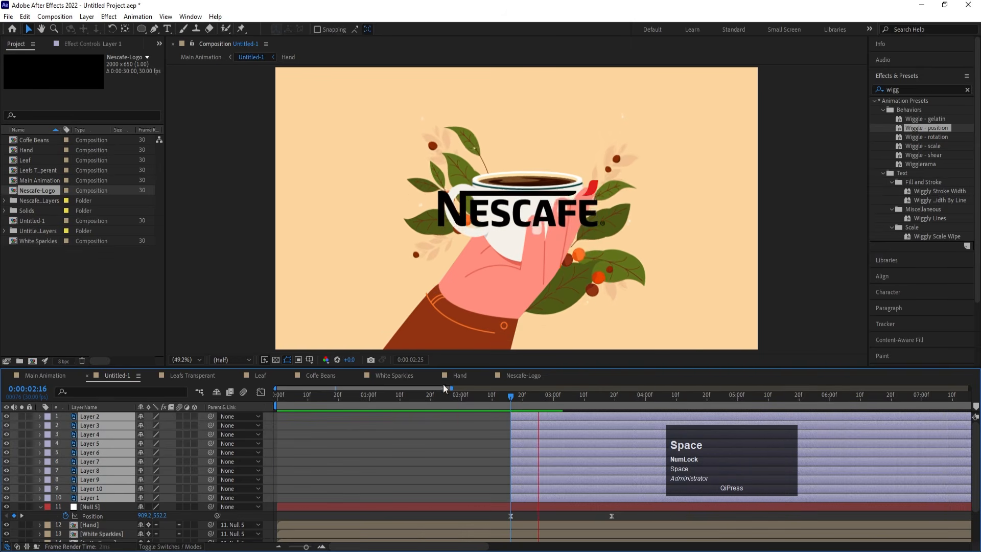
left_click(554, 397)
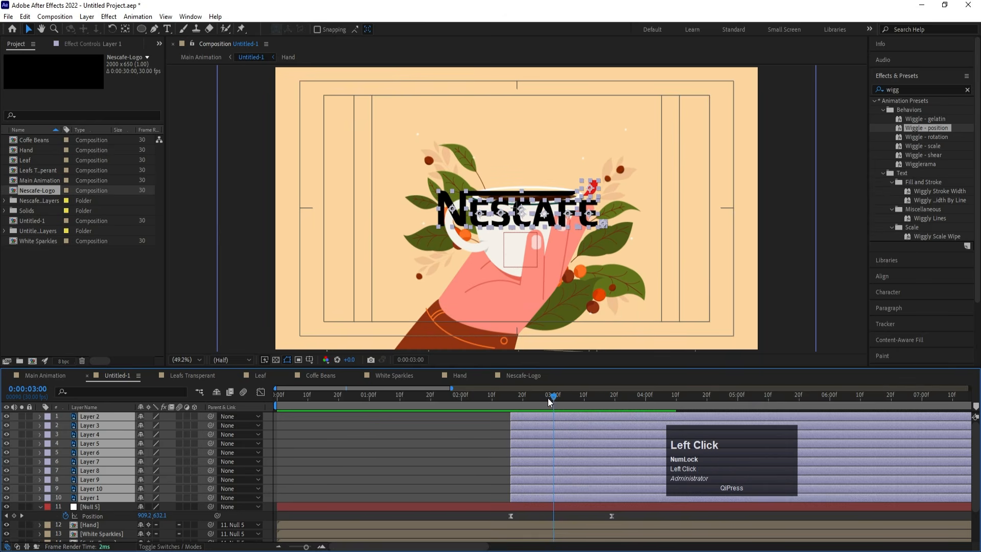
left_click_drag(554, 401, 549, 402)
key("bracketleft")
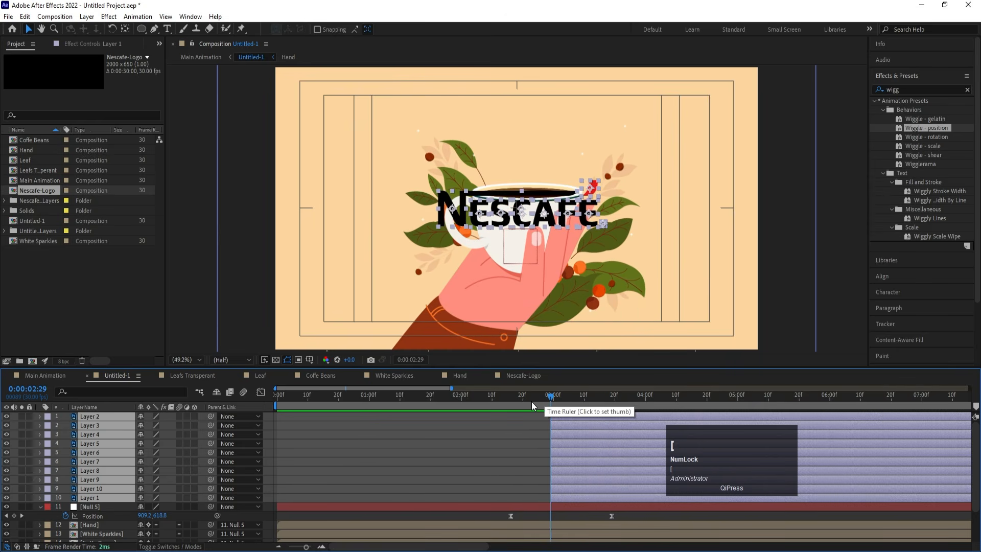
Reveal the Position property of all ten logo layers and separate its dimensions into X and Y.
key("p")
scroll(520, 463, "down", 5)
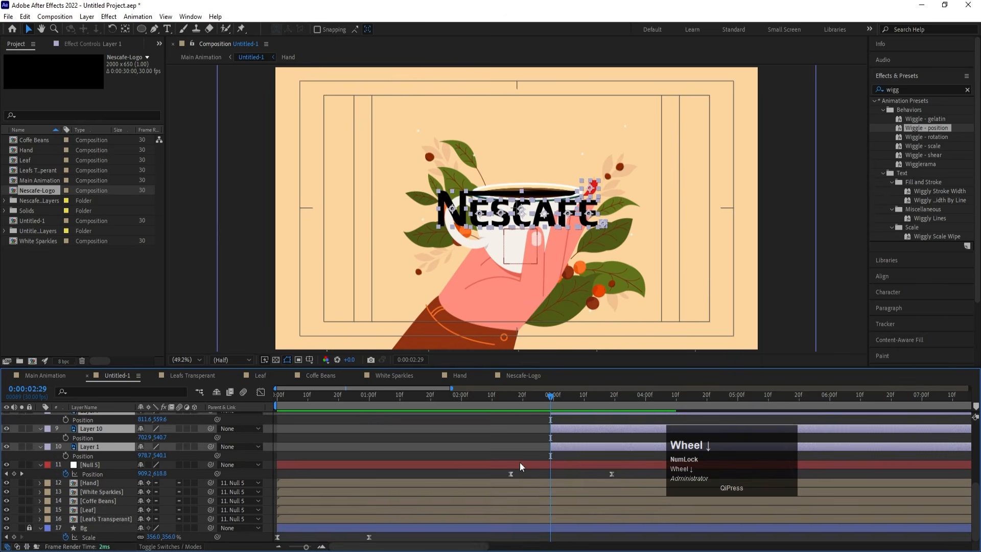
left_click(91, 457)
left_click(91, 439, "shift")
left_click(90, 421, "shift")
scroll(89, 444, "up", 2)
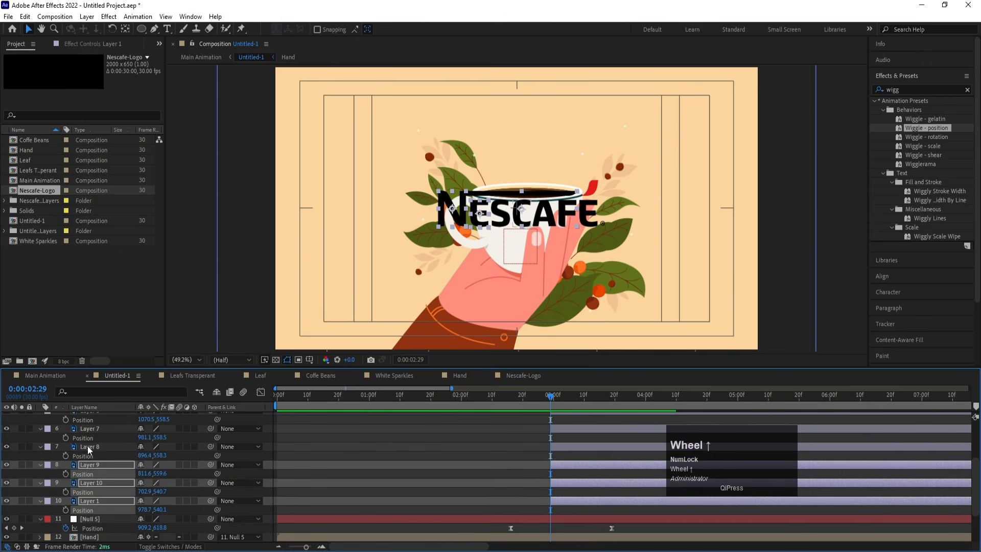
left_click(85, 454, "shift")
left_click(88, 438, "shift")
left_click(88, 420, "shift")
scroll(95, 447, "up", 2)
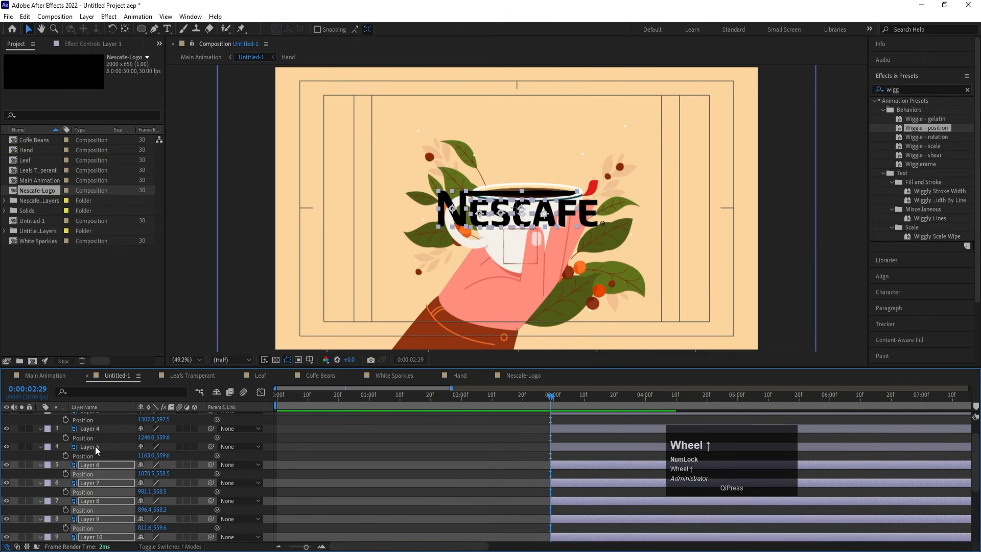
left_click(82, 455, "shift")
left_click(88, 436, "shift")
left_click(91, 421, "shift")
scroll(92, 430, "up", 2)
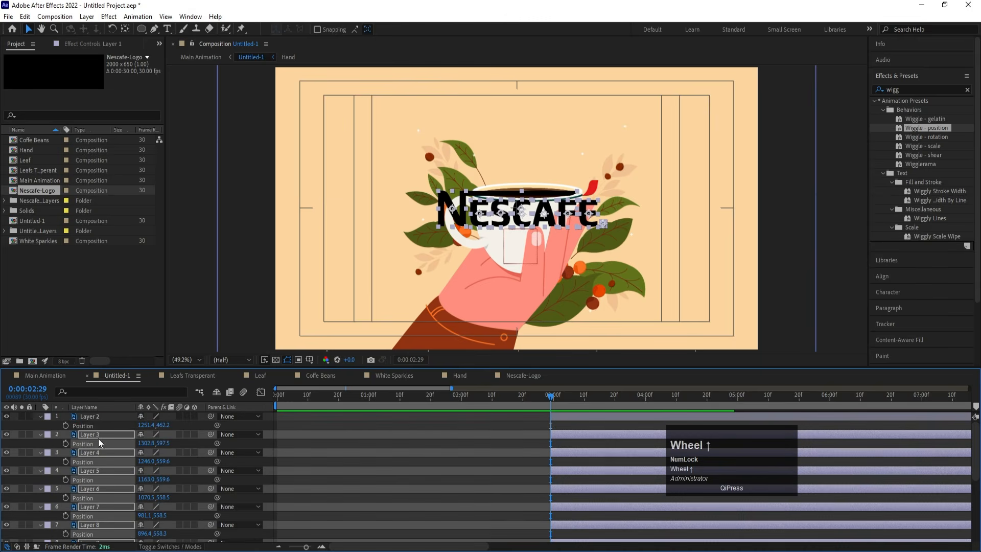
left_click(87, 425, "shift")
right_click(87, 425)
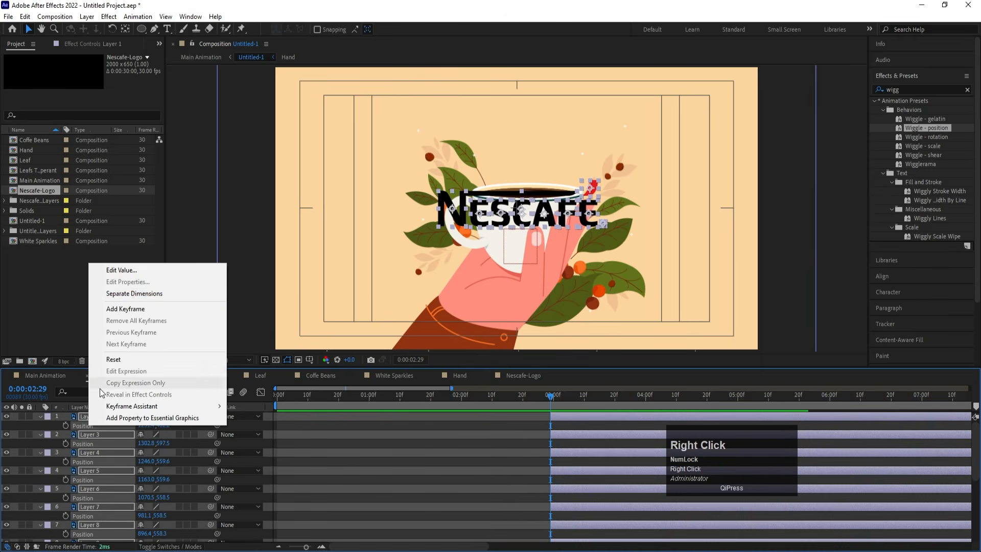
left_click(126, 295)
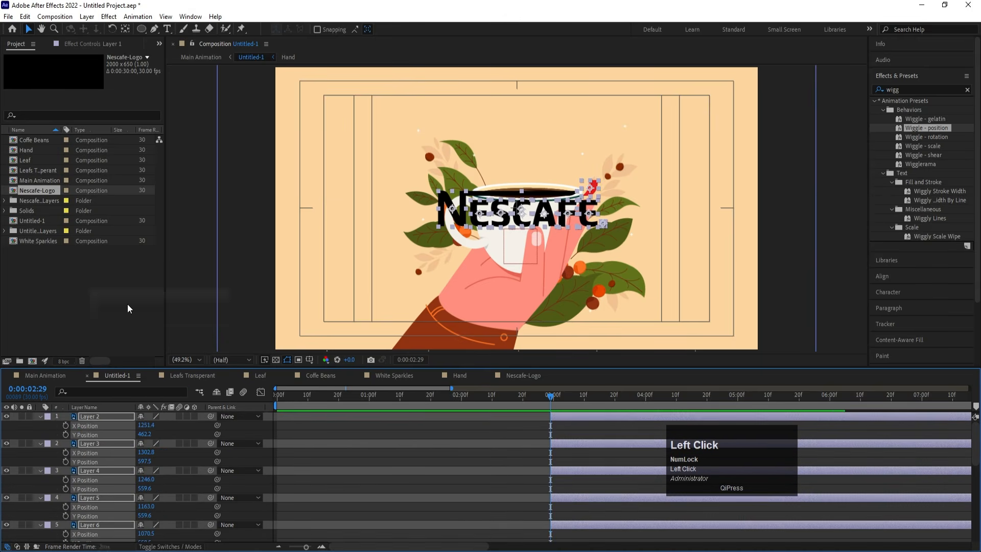
Keyframe the X and Y Position of all logo layers at 0:00:02:29, 0:00:03:18 and 0:00:03:27, leaving the playhead at 0:00:03:23.
left_click(70, 426)
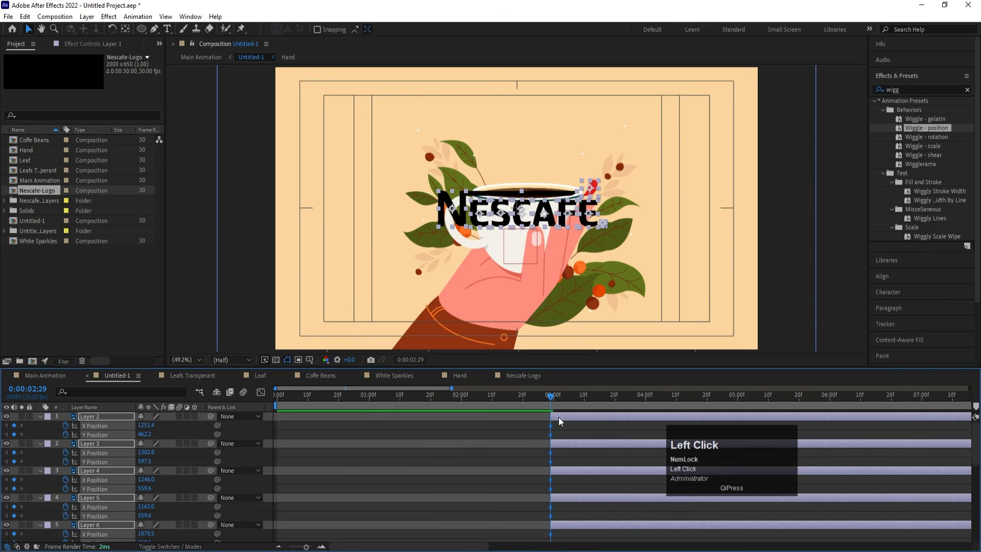
key("space")
key("space")
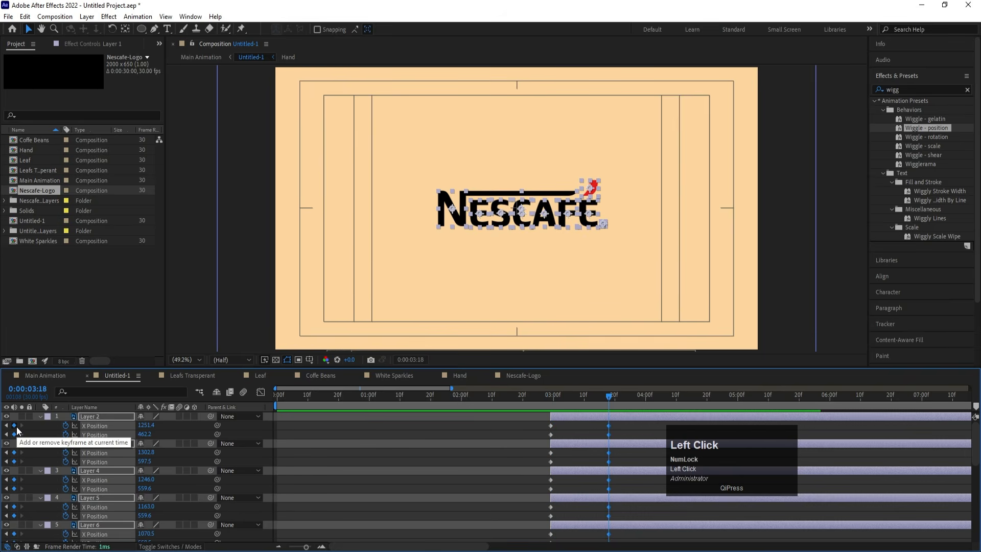
key("space")
key("space")
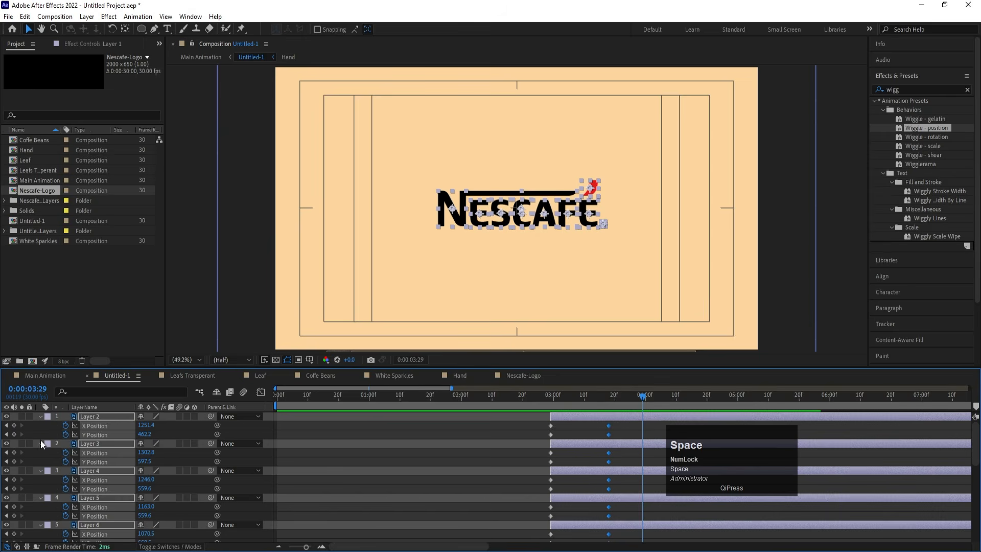
left_click(14, 425)
left_click_drag(644, 424, 624, 394)
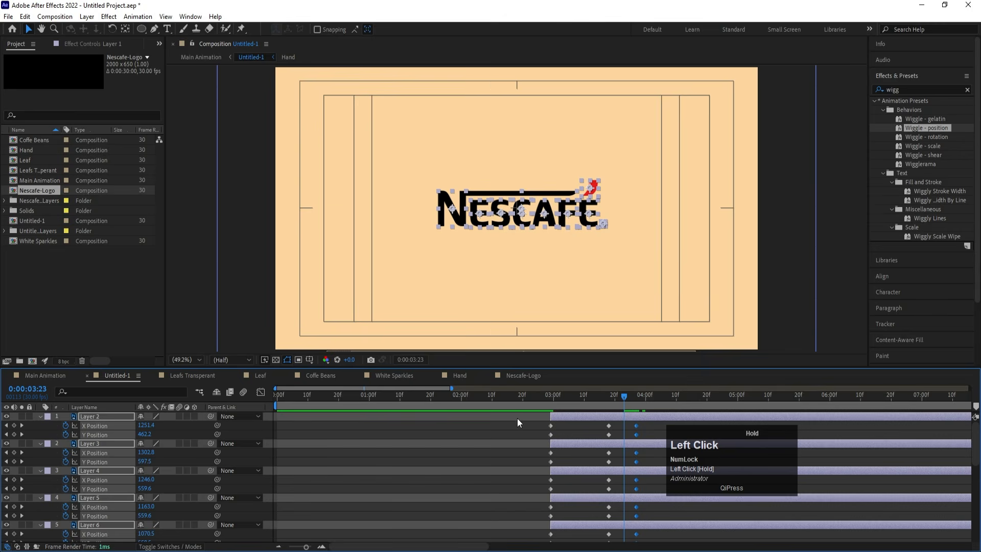
Raise all logo layers by 26 pixels at 0:00:03:23, bringing Layer 1's Y Position to 514.1.
left_click(113, 432)
left_click(93, 418)
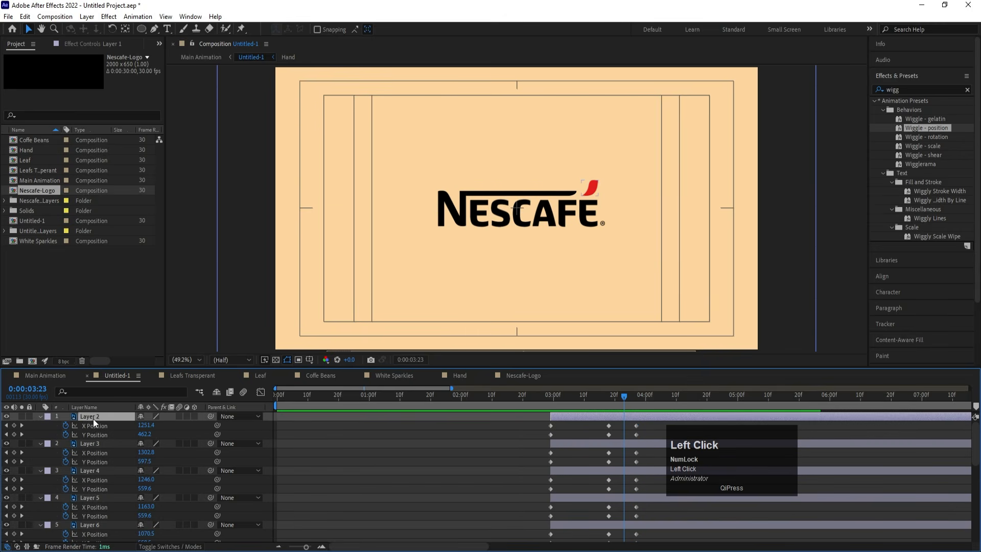
scroll(104, 495, "down", 5)
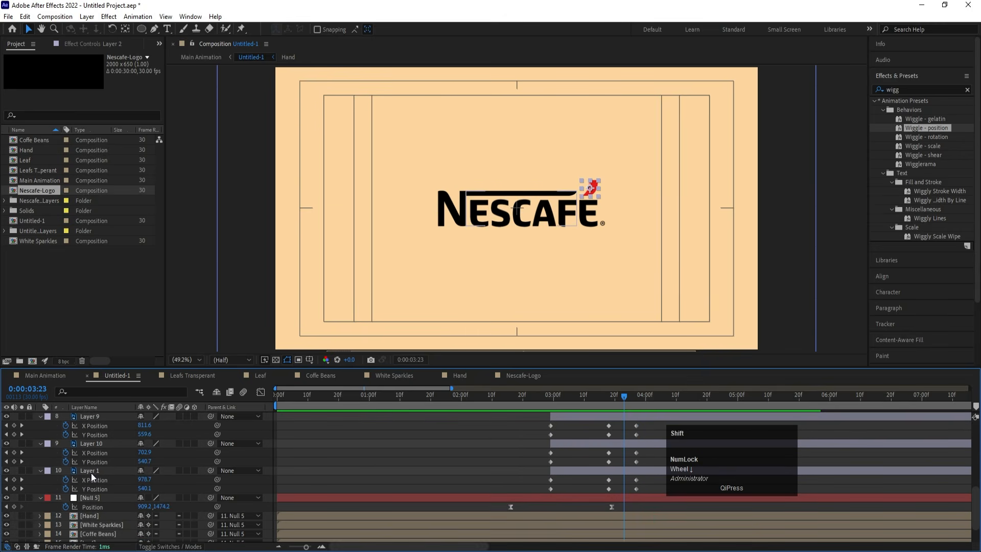
left_click(91, 471, "shift")
left_click_drag(145, 488, 115, 489)
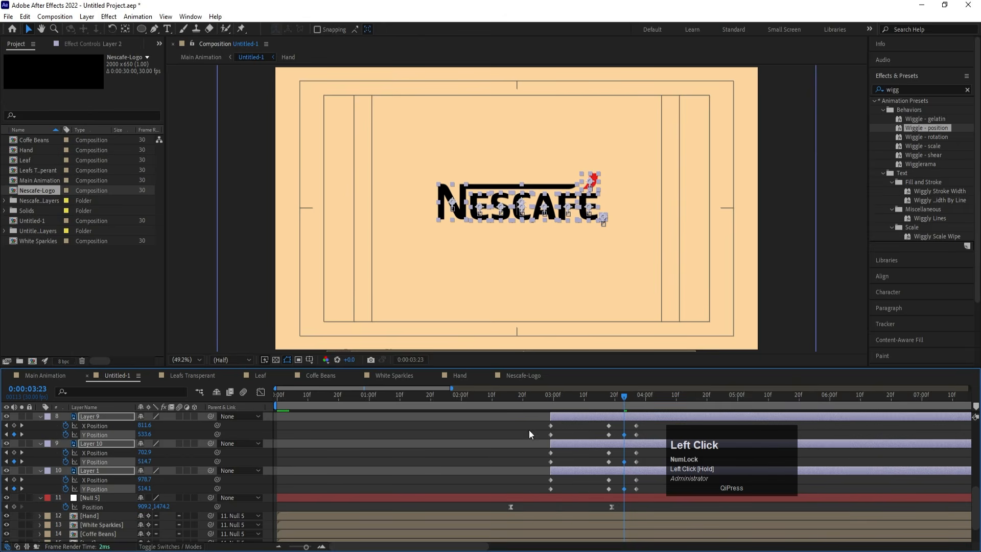
Remove every X and Y Position keyframe from Layer 1, the logo's long bar, and lock the layer.
left_click(565, 463)
key("k")
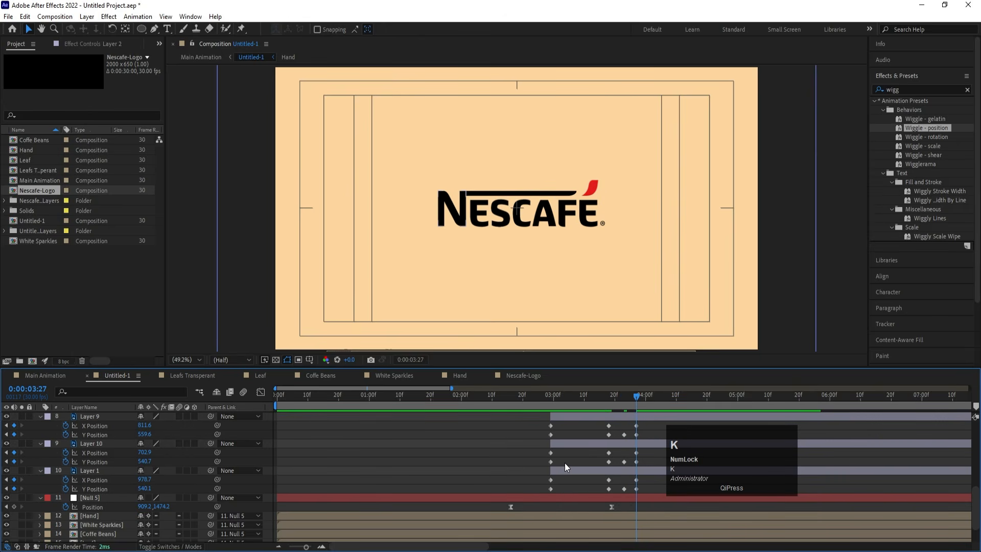
left_click(492, 198)
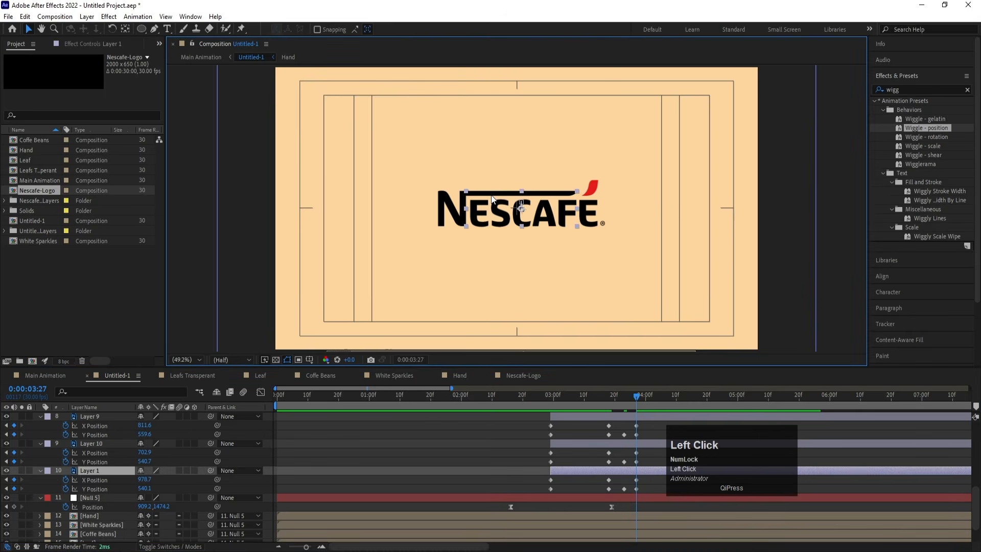
left_click(7, 471)
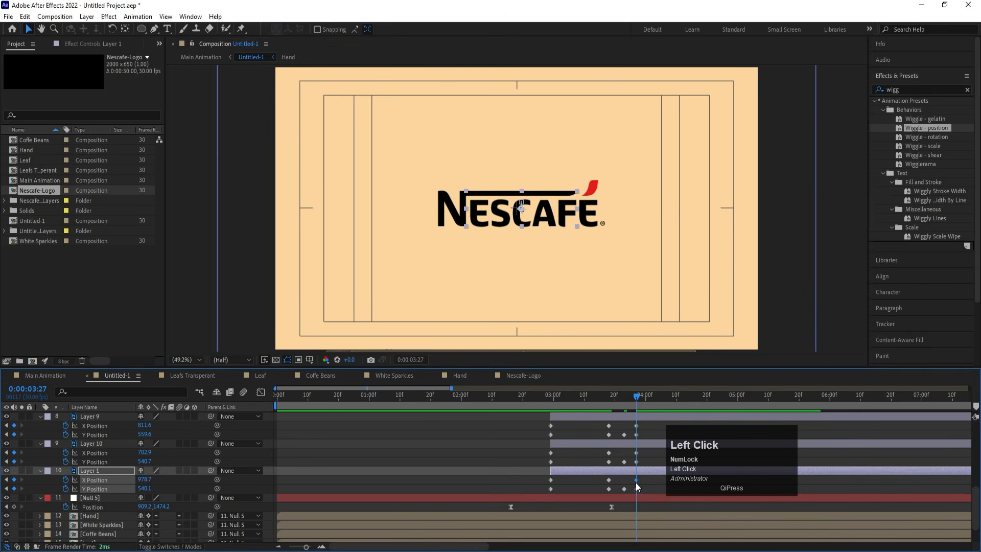
left_click_drag(643, 480, 523, 495)
key("Delete")
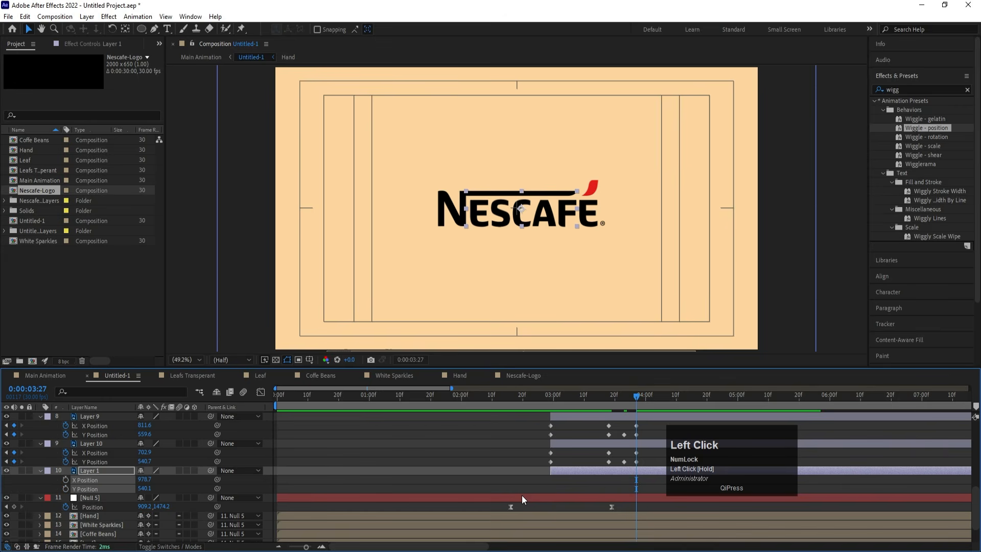
left_click(29, 470)
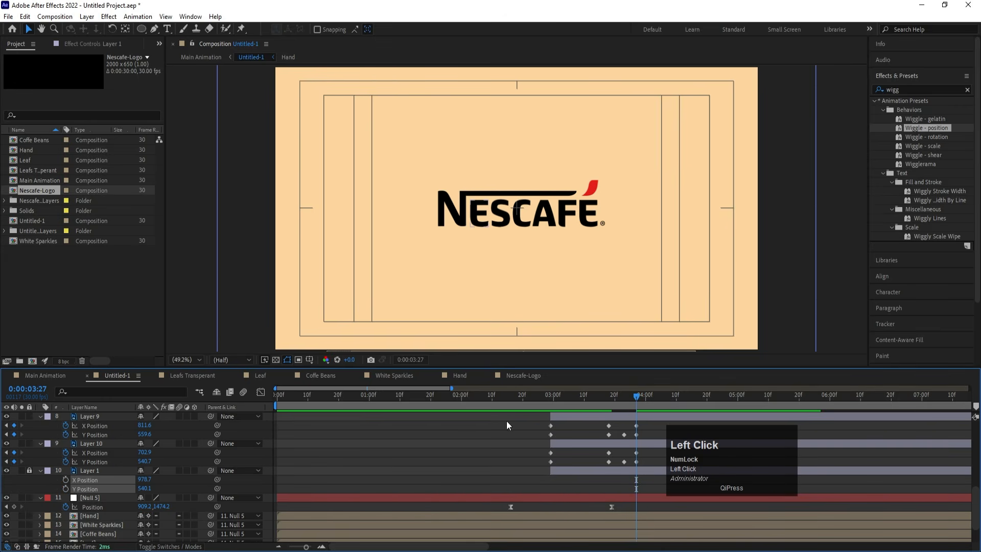
Raise Layers 2 through 10 well above the logo by changing their Y Position at 0:00:03:08, leaving Layer 1 out.
key("j")
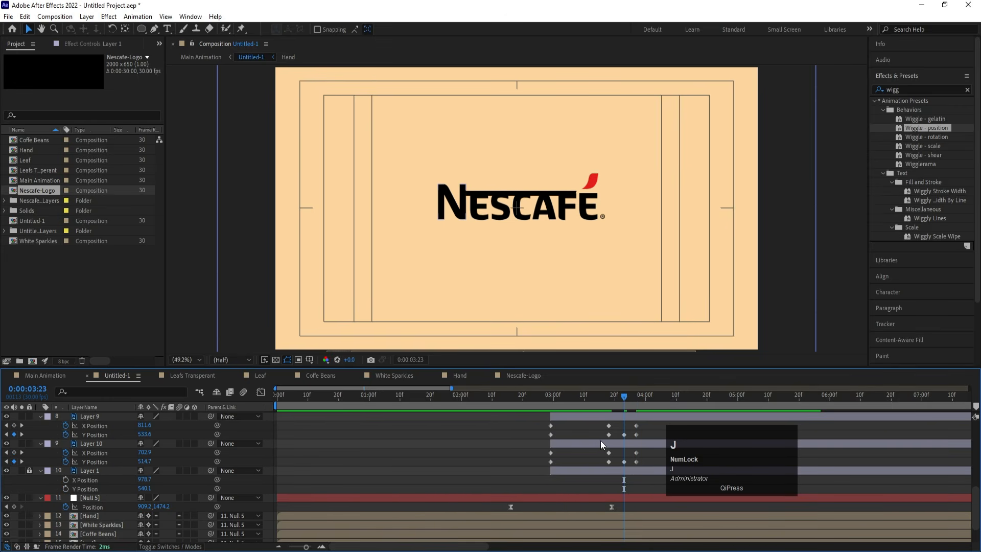
left_click(608, 440)
key("i")
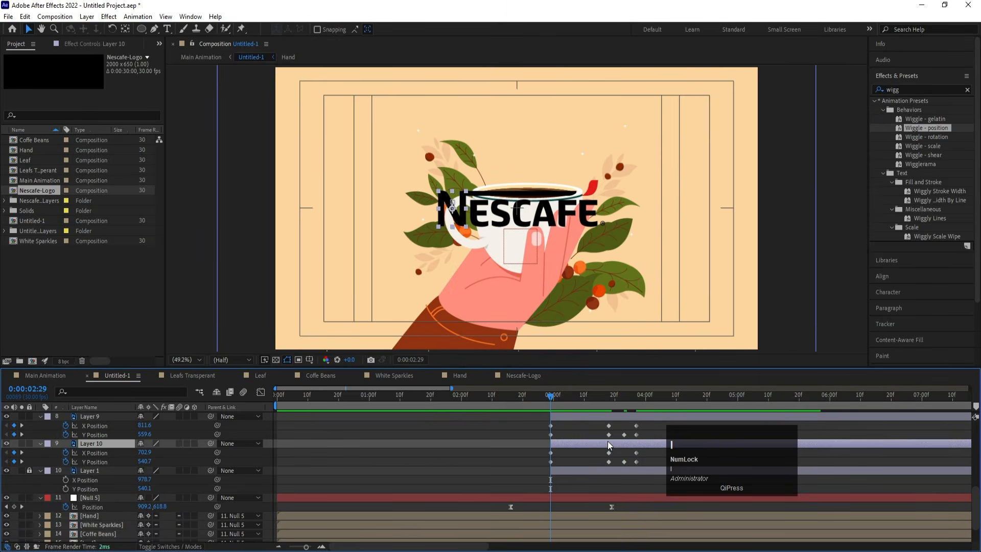
scroll(511, 455, "up", 5)
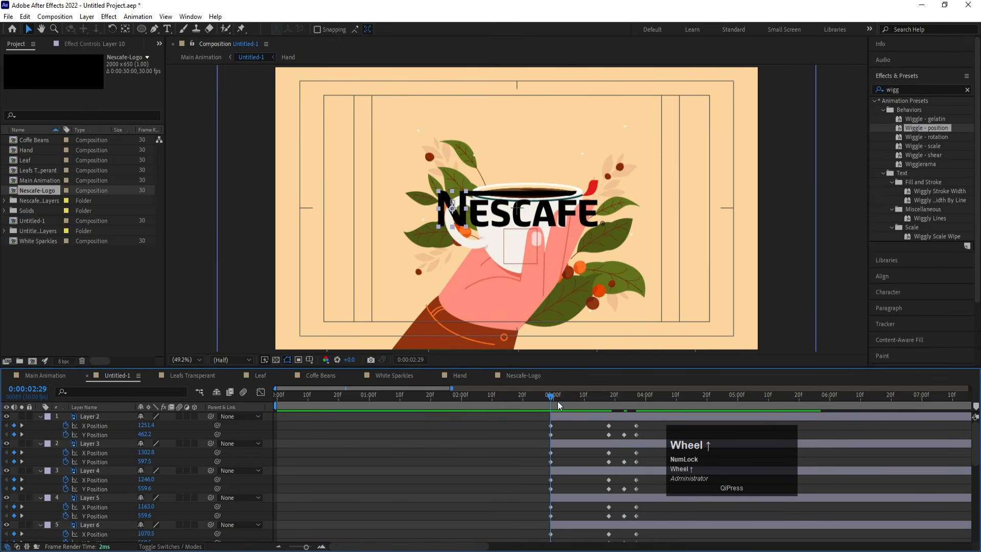
left_click_drag(557, 401, 578, 407)
left_click(581, 417)
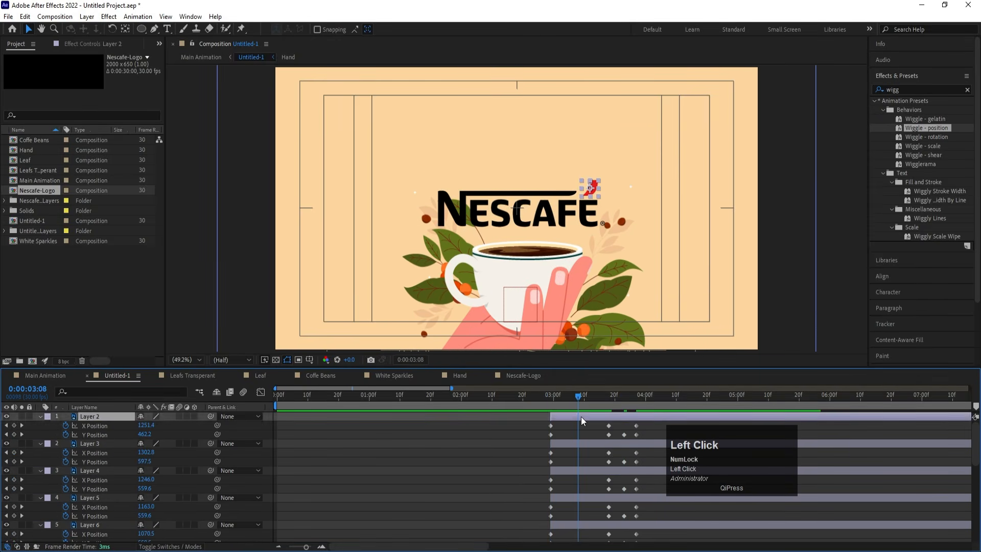
scroll(580, 435, "down", 5)
left_click(578, 444, "shift")
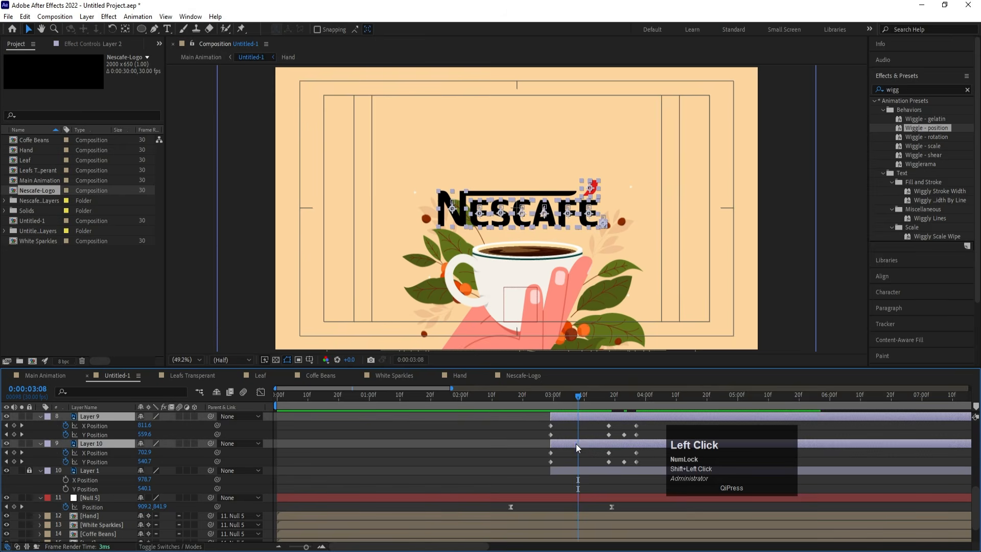
left_click_drag(152, 465, 64, 436)
Gather Layers 2 to 10 at 0:00:02:29 by aligning them horizontally and vertically to each other, and set their X Position to 1011.3.
key("j")
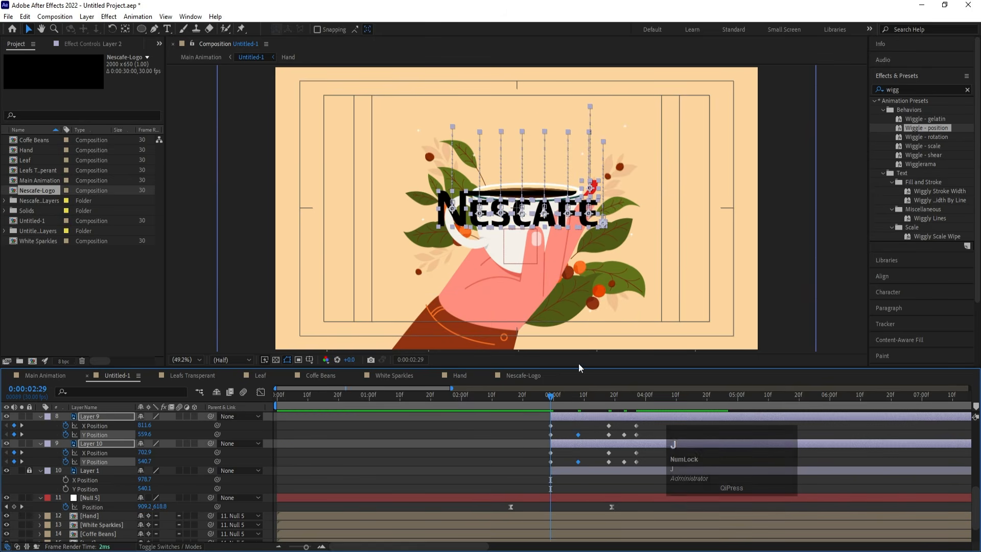
left_click(890, 277)
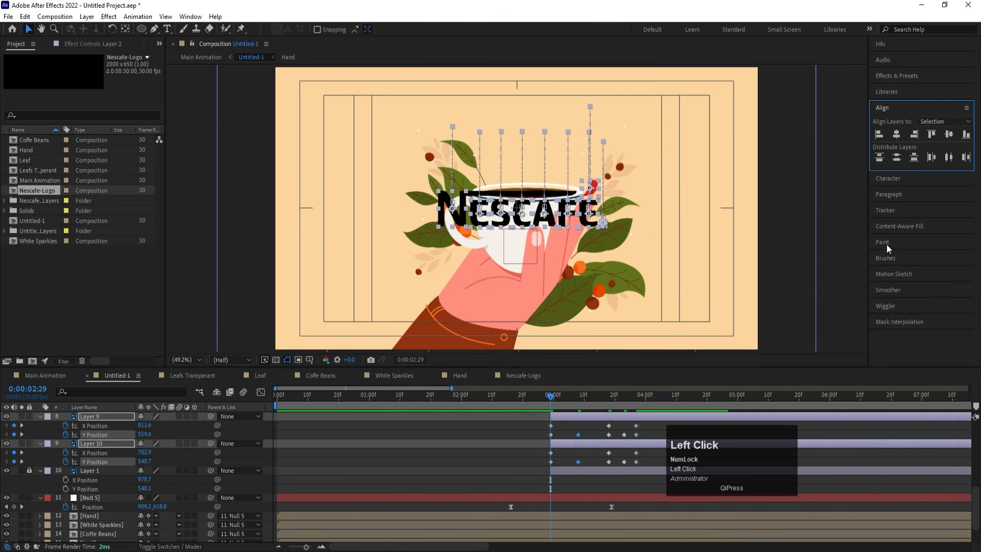
left_click(897, 134)
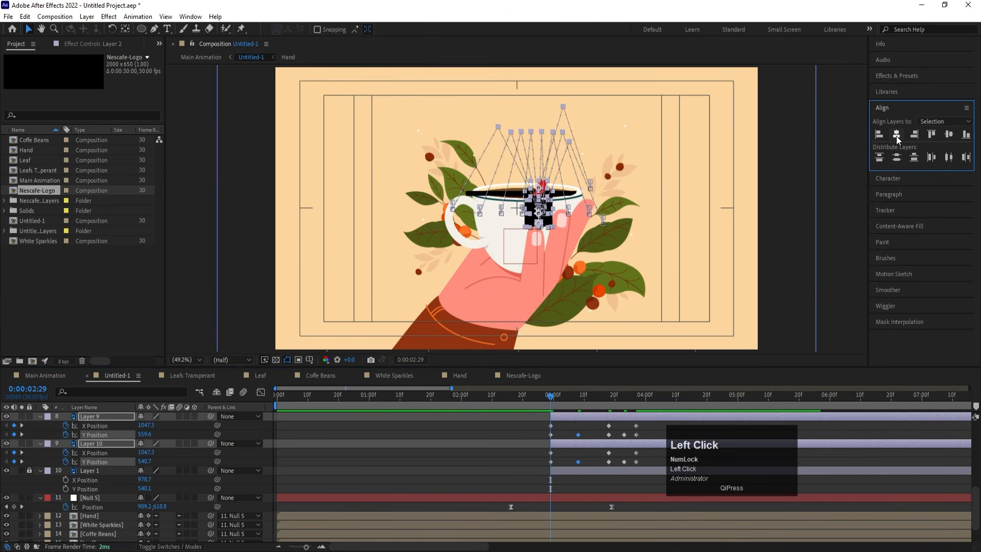
left_click(950, 134)
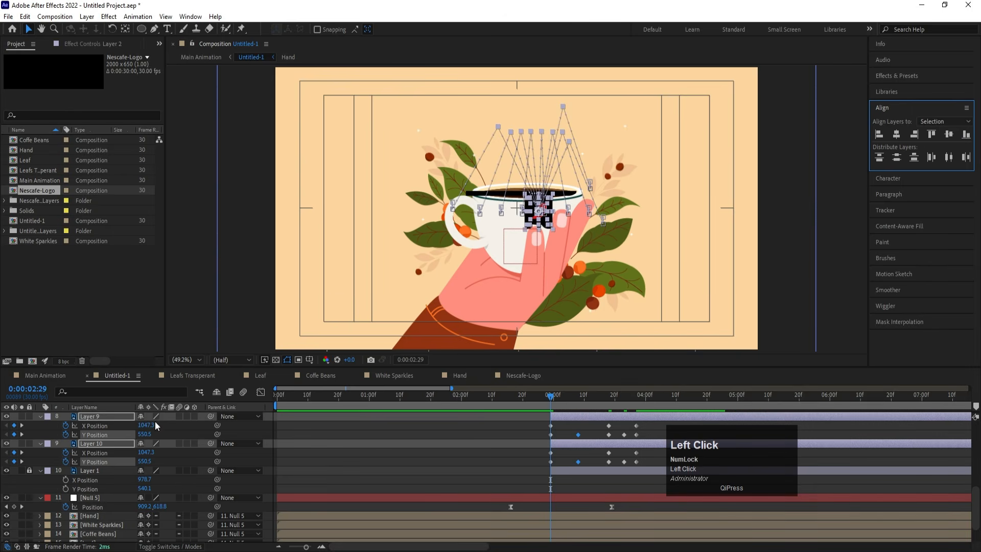
left_click_drag(147, 426, 127, 422)
Filter the timeline by "y" and apply Easy Ease to every Y Position keyframe of Layers 2 to 10.
left_click(133, 392)
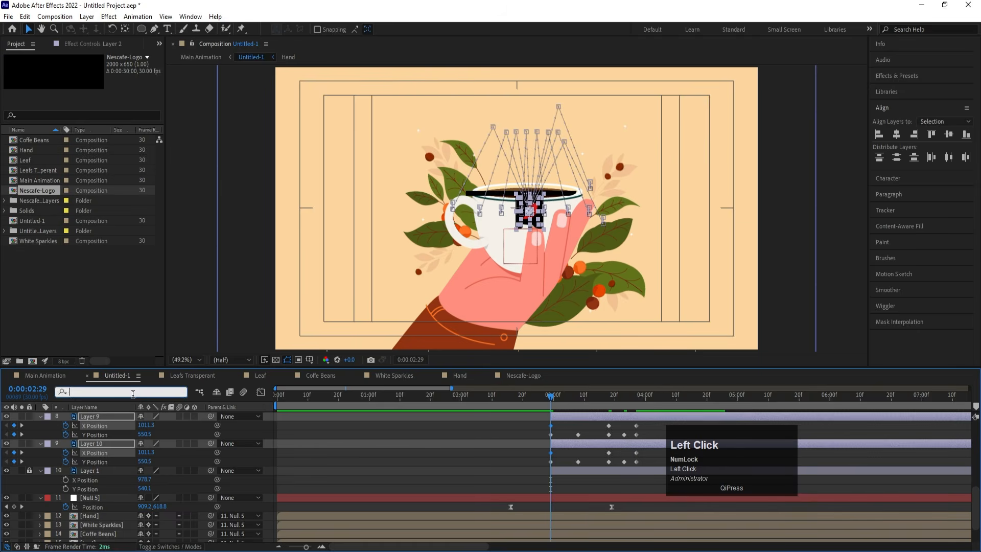
type("y")
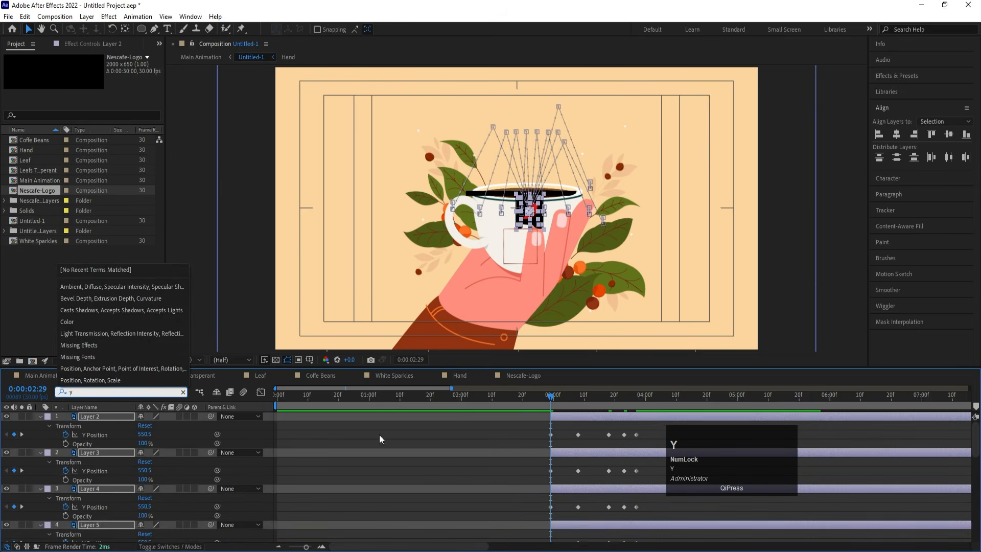
left_click(478, 441)
scroll(533, 465, "down", 5)
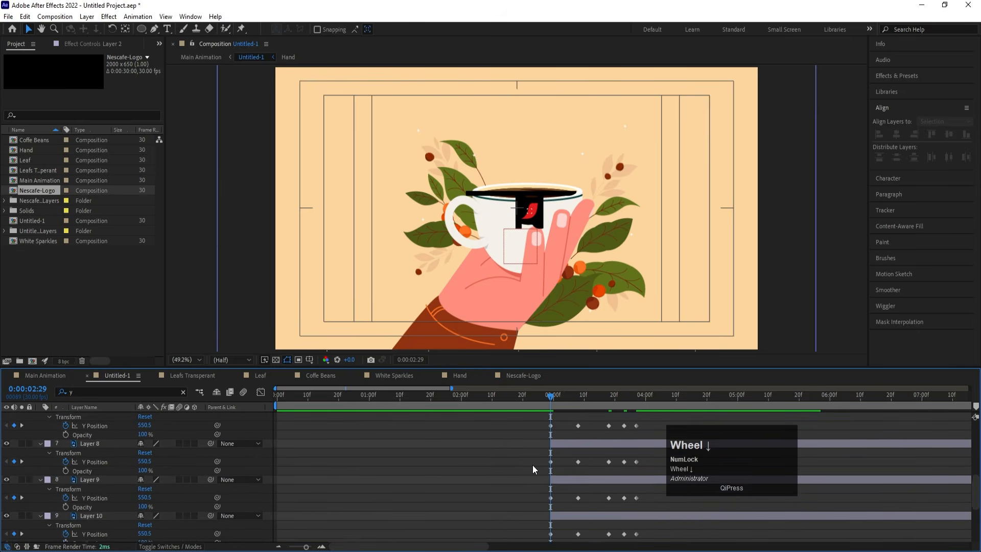
scroll(533, 464, "down", 1)
left_click_drag(649, 456, 534, 314)
key("F9")
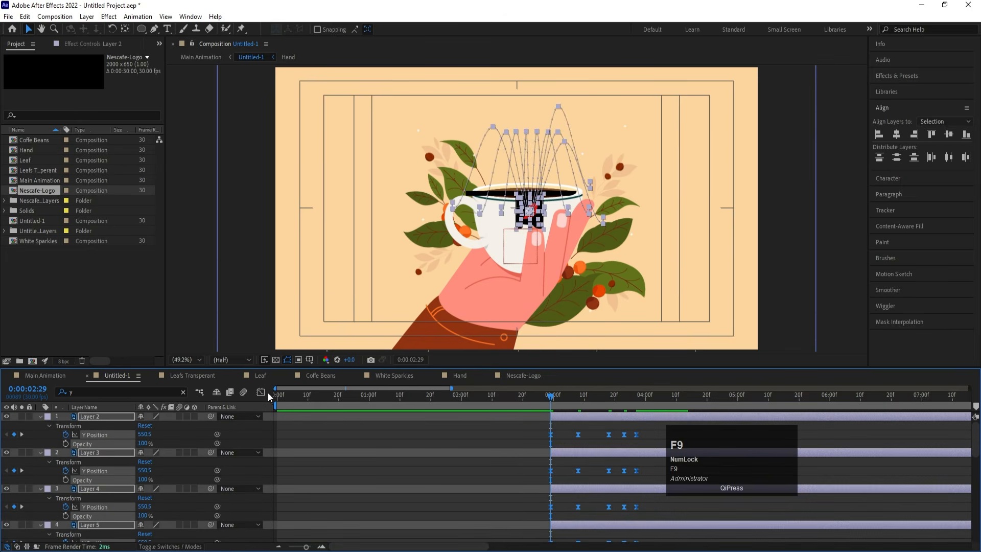
Reshape the Y Position speed curves for a fast launch at 0:00:02:29 and a slow peak at 0:00:03:08.
left_click(262, 392)
key("equal")
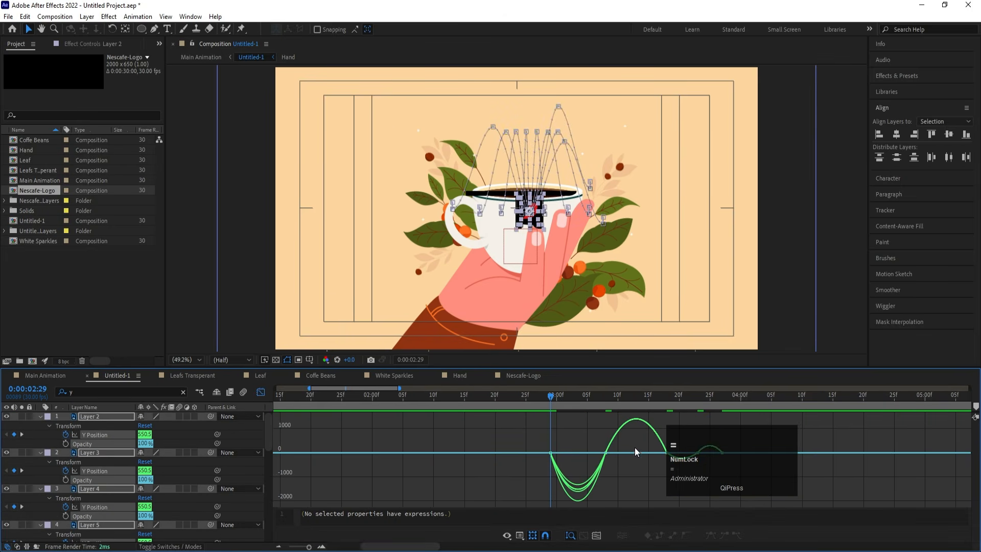
left_click_drag(636, 451, 658, 440)
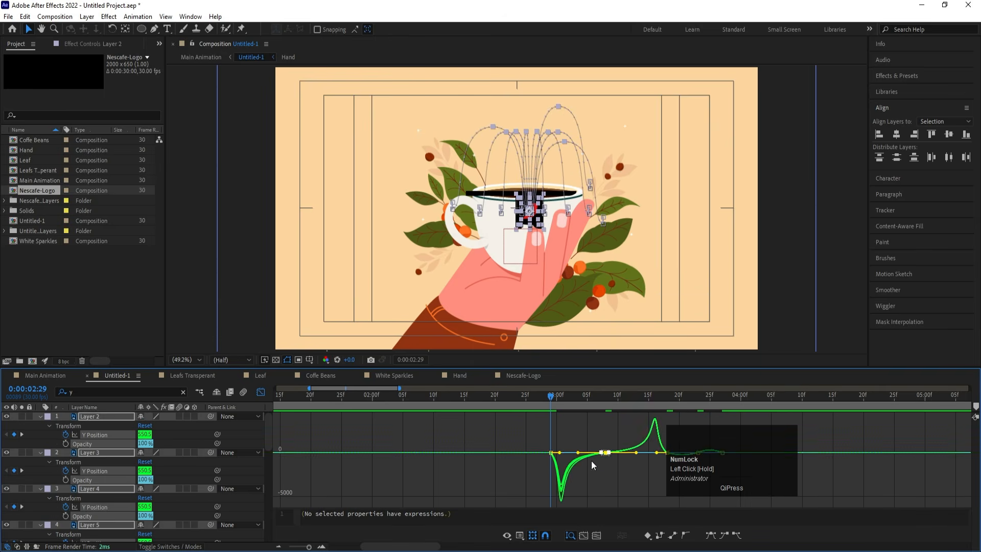
left_click_drag(569, 435, 554, 453)
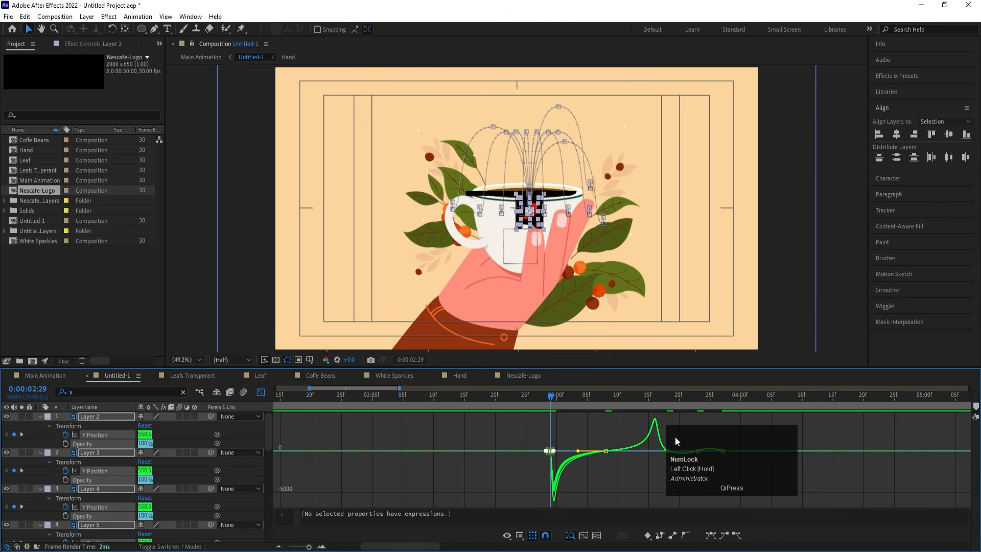
Sharpen the Y Position speed curves around the bounce keyframes from 0:00:03:18 to 0:00:03:27 and play back the motion.
left_click_drag(676, 438, 704, 477)
key("equal")
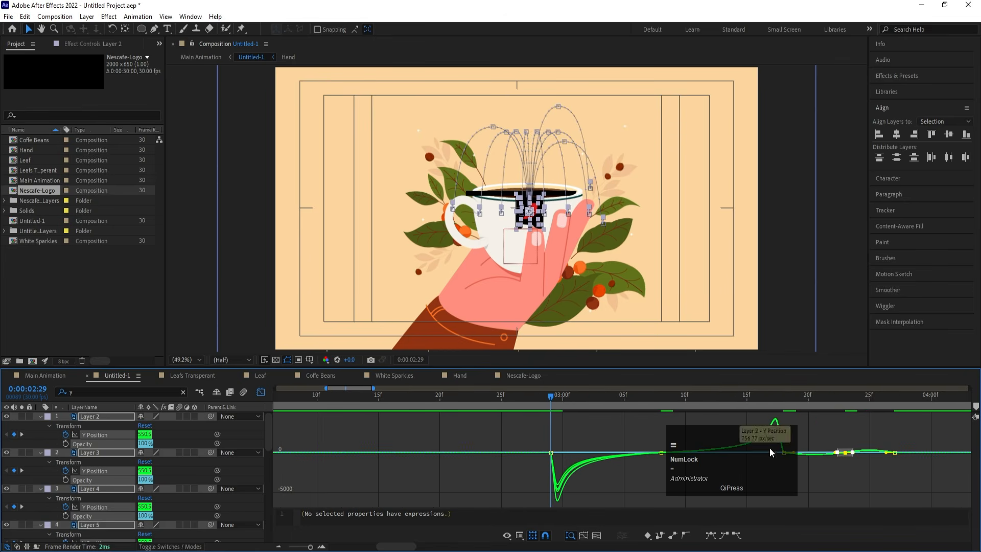
mouse_move(824, 434)
left_mouse_down()
mouse_move(855, 481)
mouse_move(837, 453)
mouse_move(796, 454)
mouse_move(856, 475)
mouse_move(887, 456)
mouse_move(757, 486)
left_mouse_up()
left_click_drag(795, 452, 787, 451)
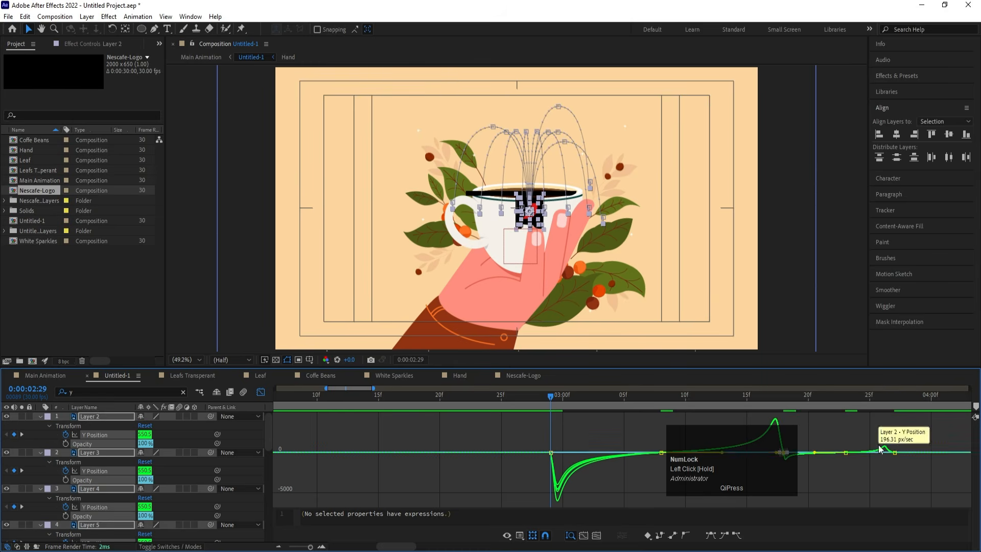
mouse_move(908, 435)
left_mouse_down()
mouse_move(888, 473)
mouse_move(892, 453)
left_mouse_up()
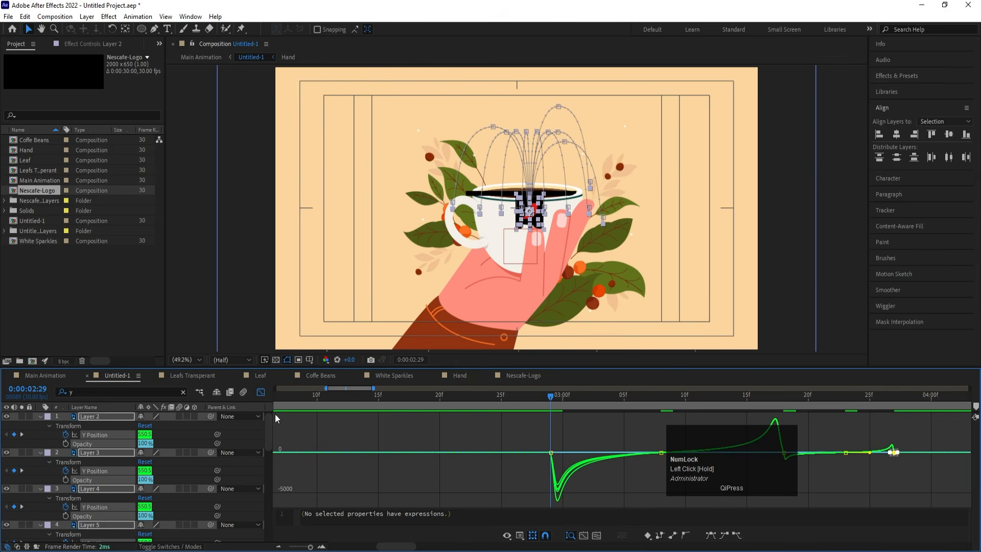
left_click(262, 392)
key("space")
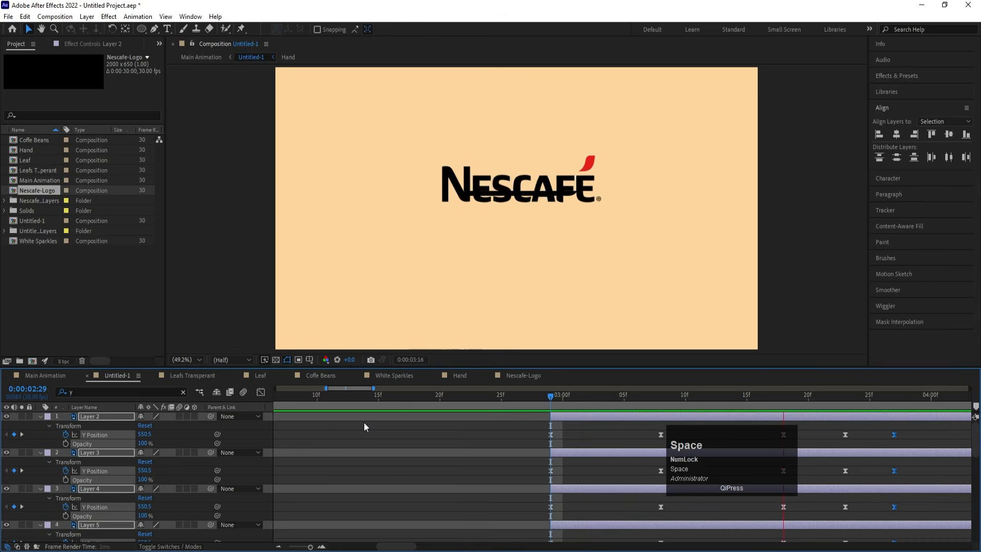
key("space")
key("minus")
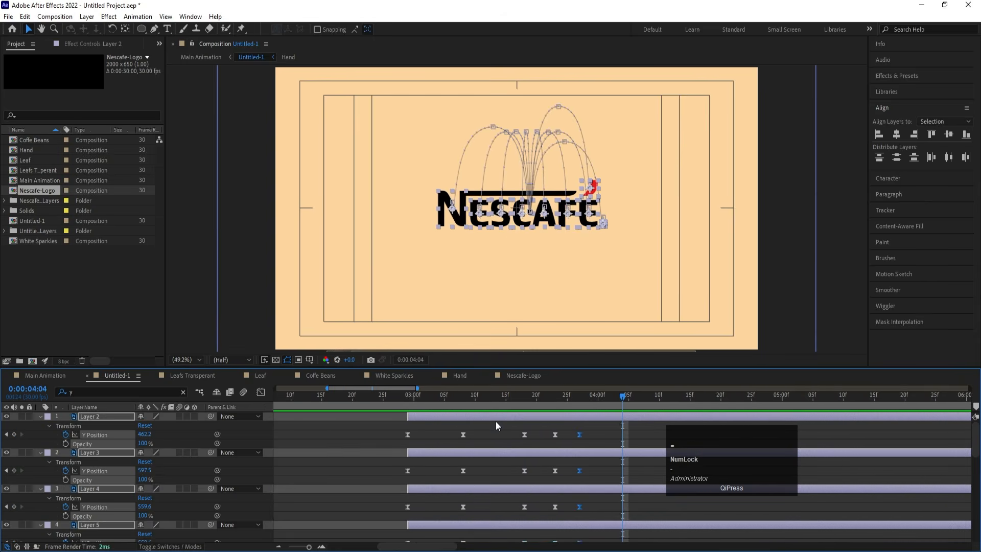
Keyframe the Rotation of Layers 2 to 10 from 0 at 0:00:02:29 to one full turn at 0:00:03:18, then preview it.
left_click(407, 399)
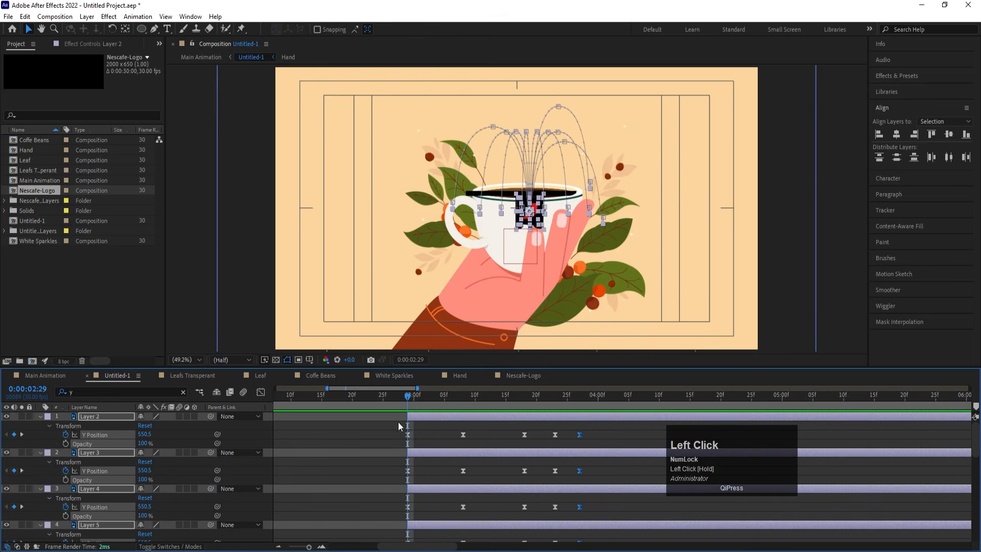
key("r")
left_click(66, 425)
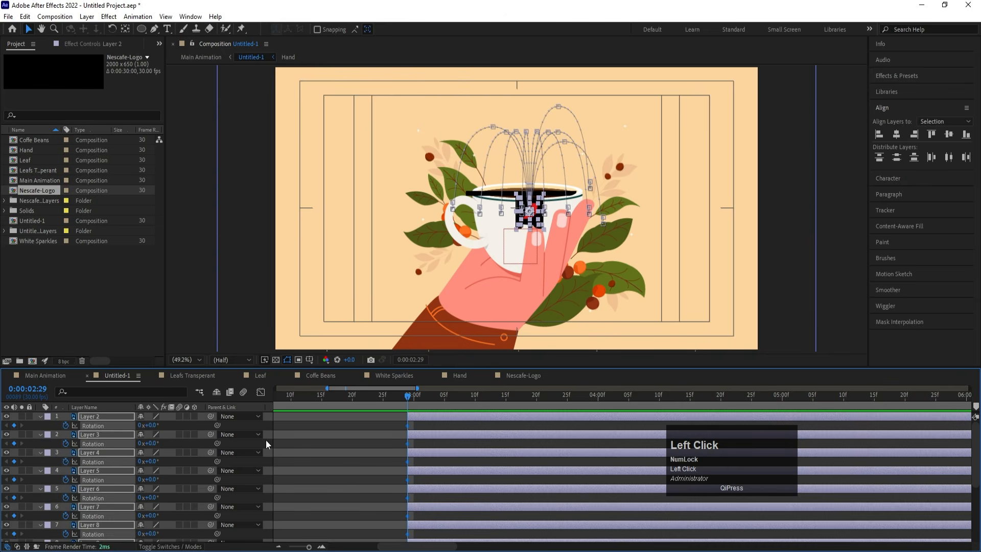
key("u")
left_click(501, 400)
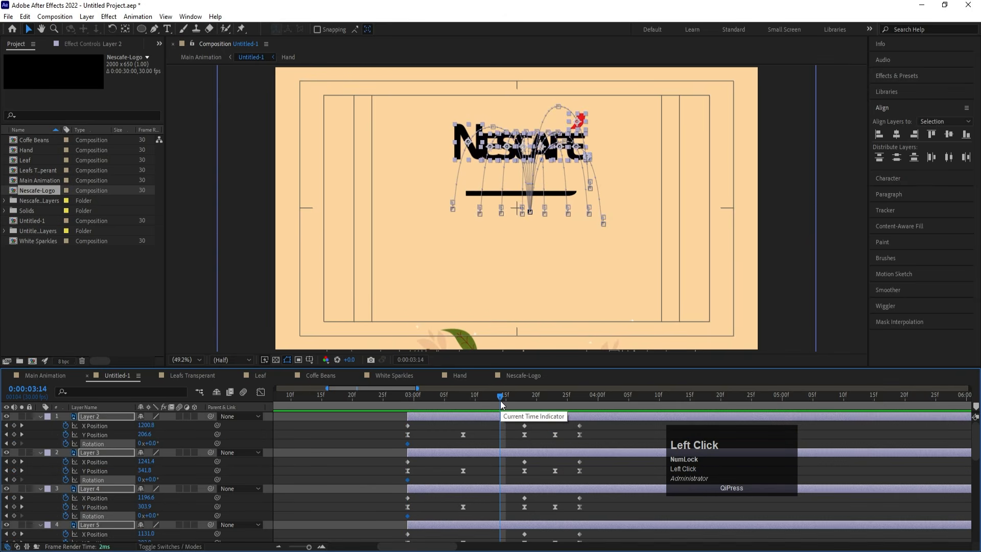
key("k")
left_click(140, 444)
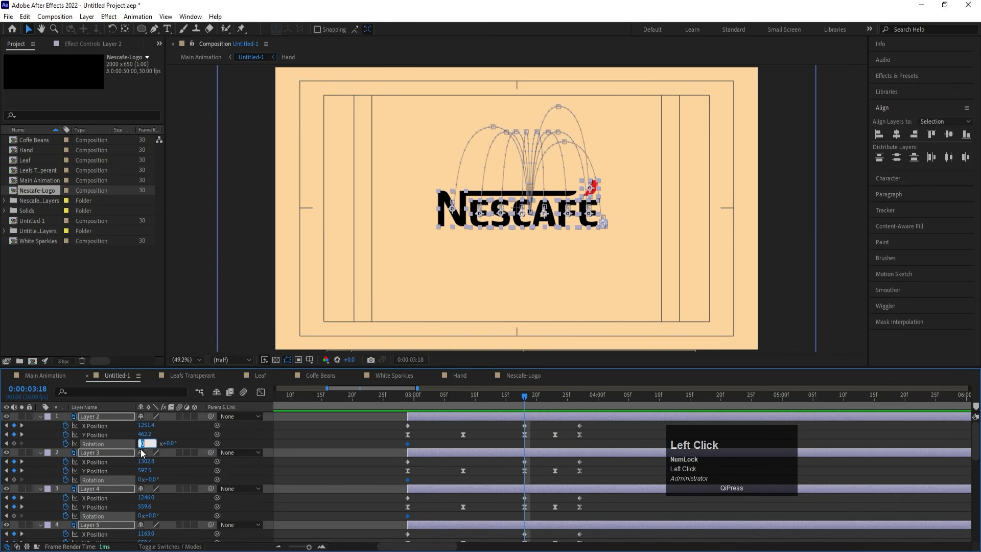
type("1")
key("Return")
key("space")
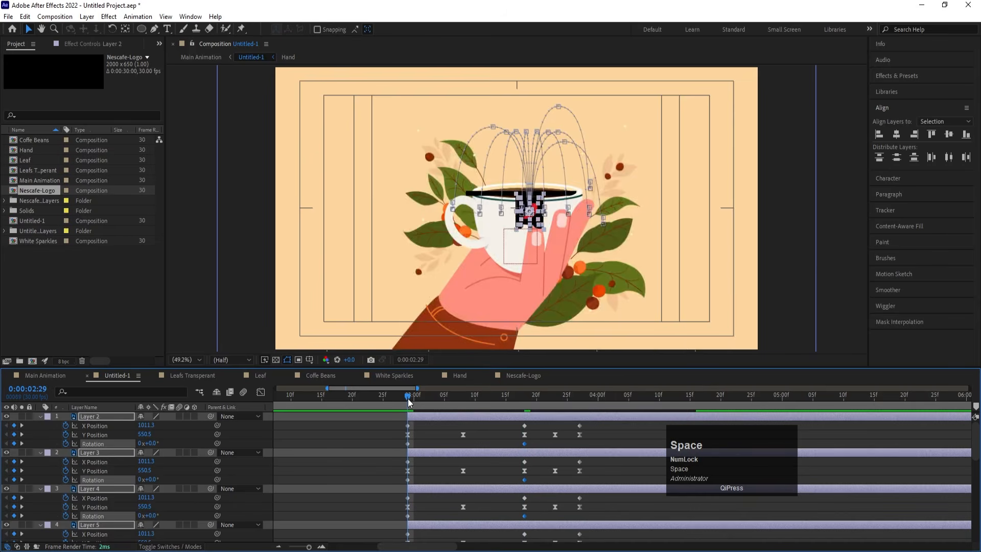
left_click(406, 401)
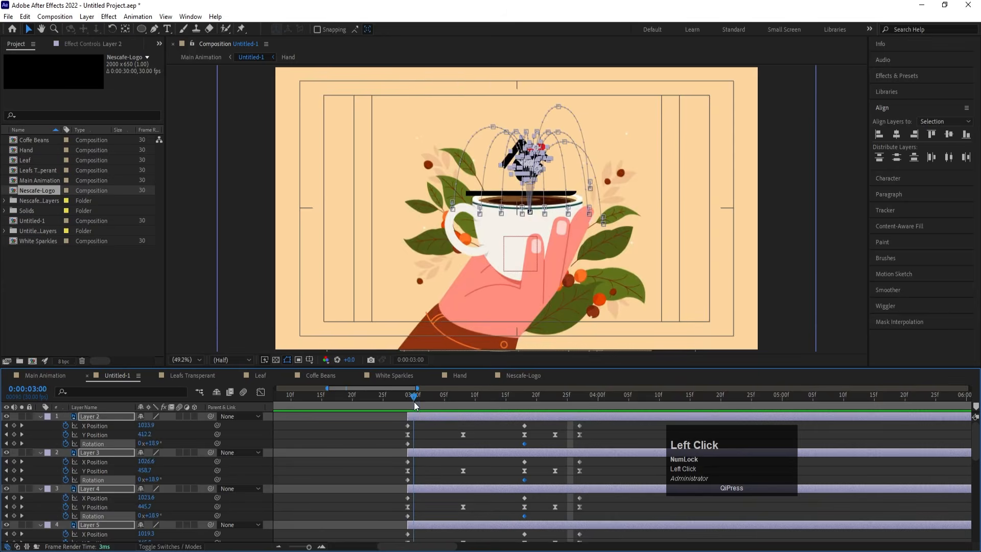
Collapse the layer properties and stagger the letters by starting Layer 9 at 0:00:03:00 and Layer 8 at 0:00:03:01.
left_click(421, 435)
key("u")
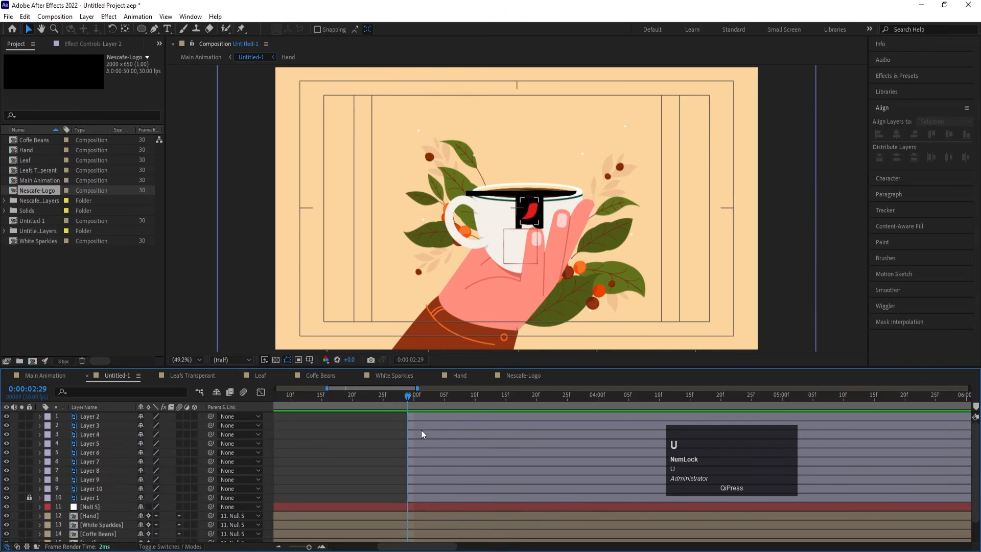
scroll(421, 428, "up", 1)
left_click(415, 418)
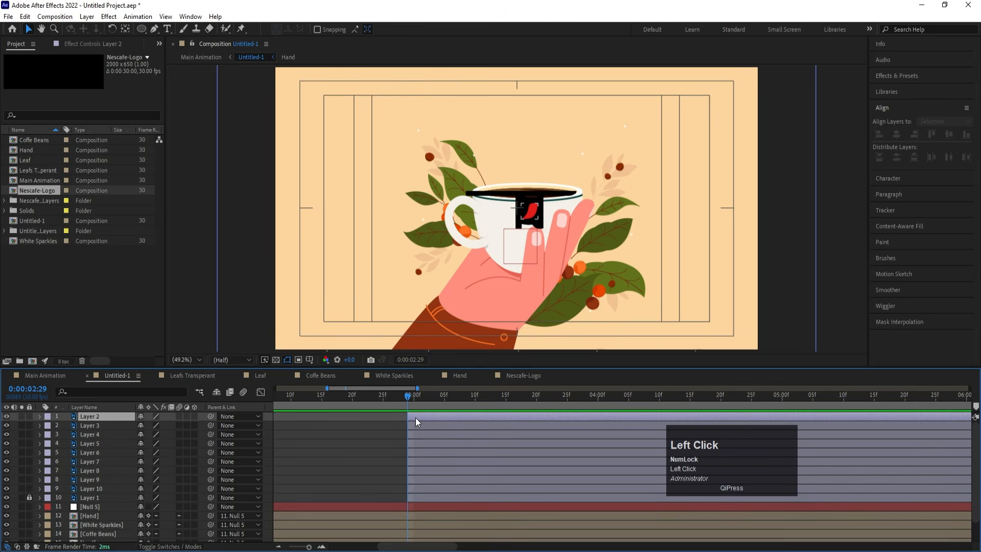
left_click(413, 487)
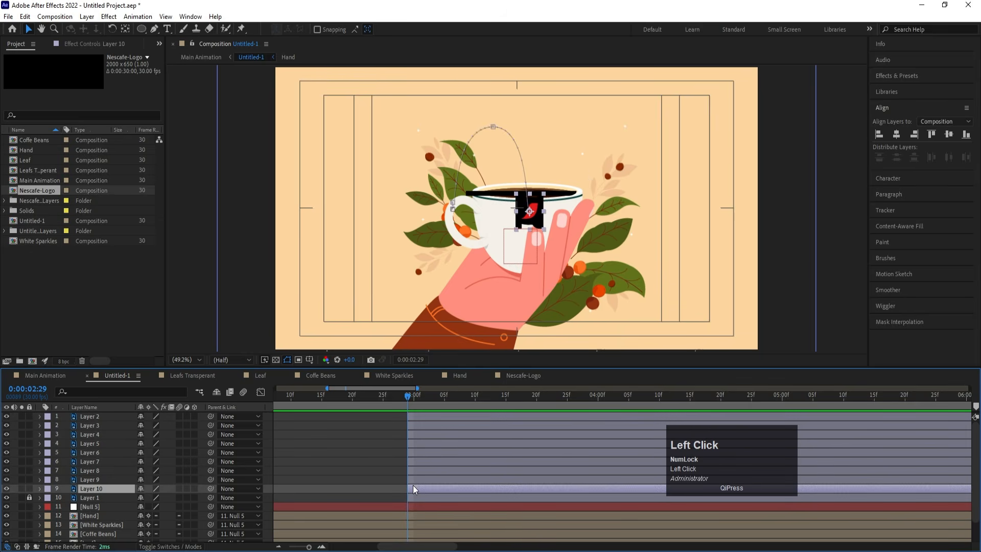
key("Page_Down")
left_click(418, 477)
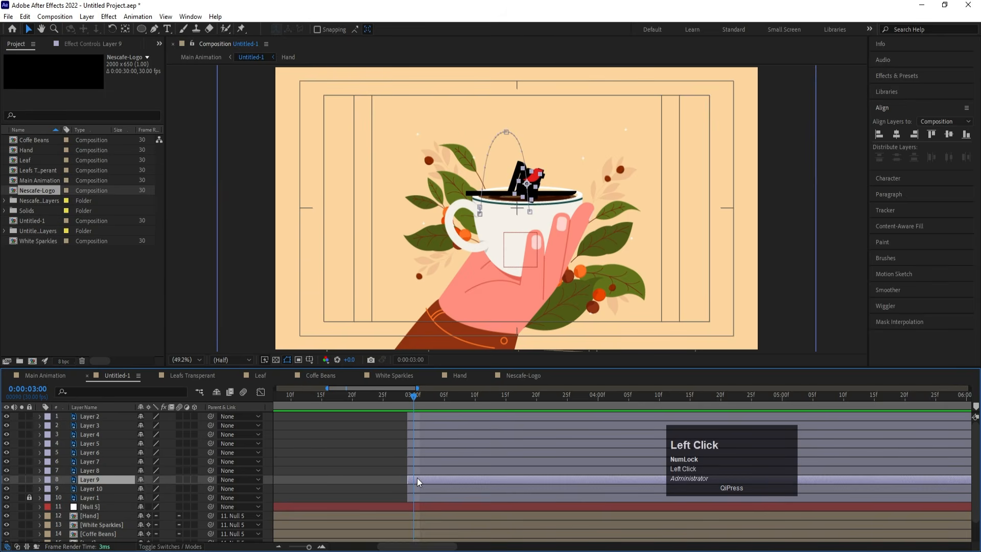
key("bracketleft")
key("Page_Down")
left_click(424, 470)
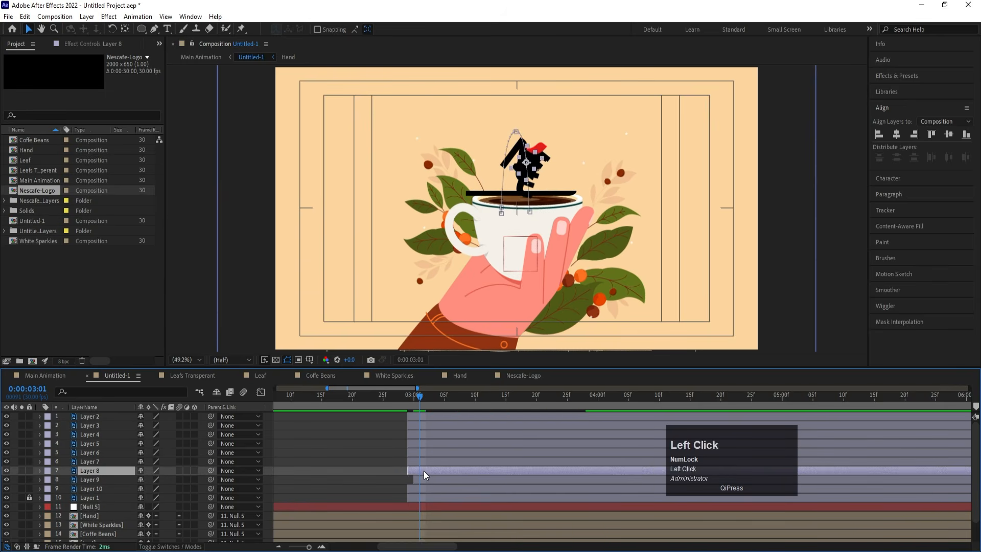
key("bracketleft")
Continue the one-frame stagger by starting Layer 7 at 0:00:03:02 and Layer 6 at 0:00:03:03.
key("Page_Down")
left_click(424, 462)
key("bracketleft")
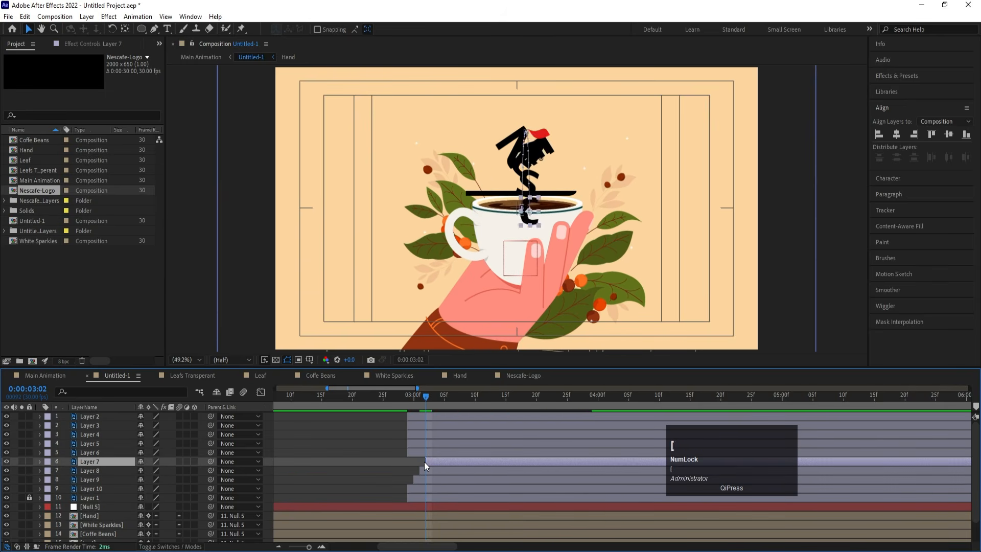
key("Page_Down")
left_click(426, 453)
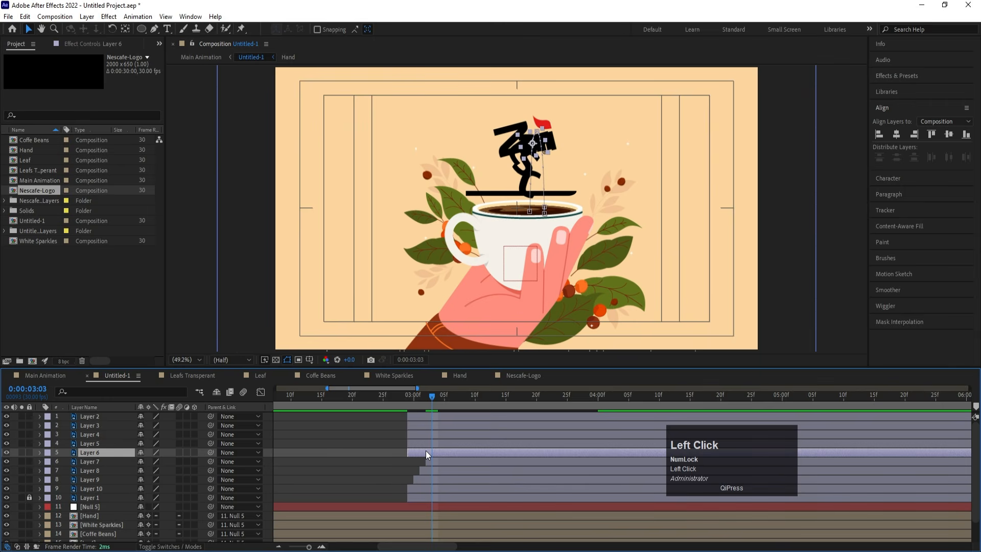
key("bracketleft")
key("space")
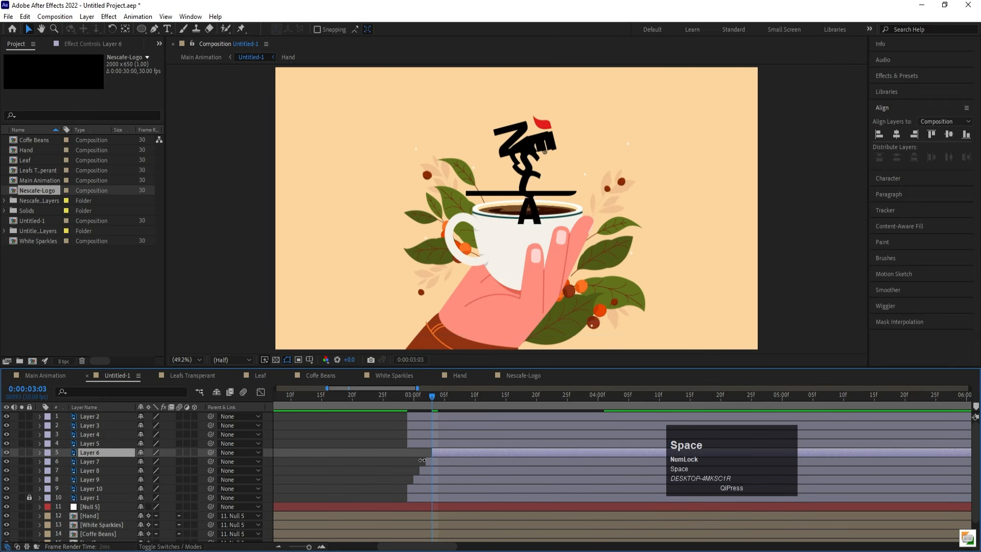
Preview the letters, then continue the one-frame stagger by starting Layer 5 at 0:00:03:04 and Layer 4 at 0:00:03:05.
key("space")
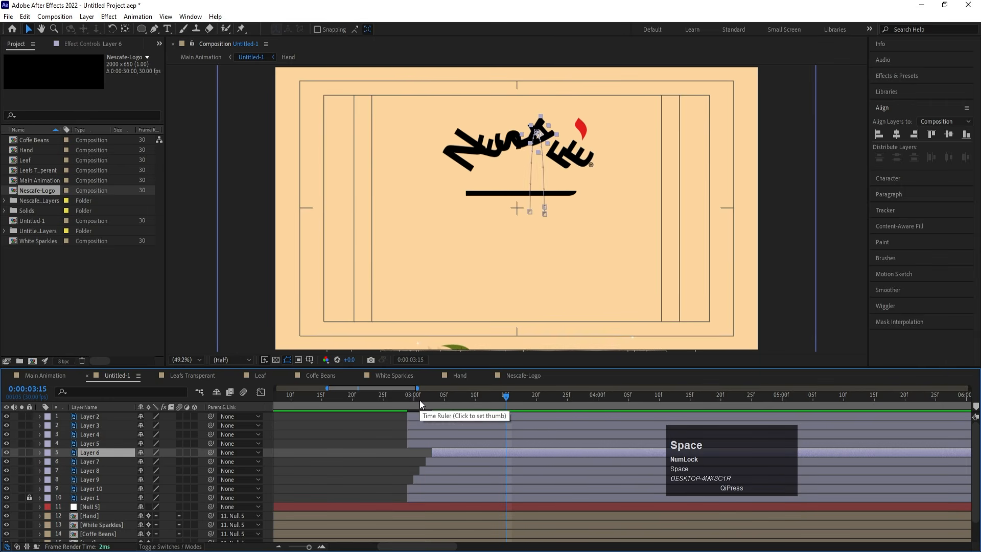
key("i")
key("Page_Down")
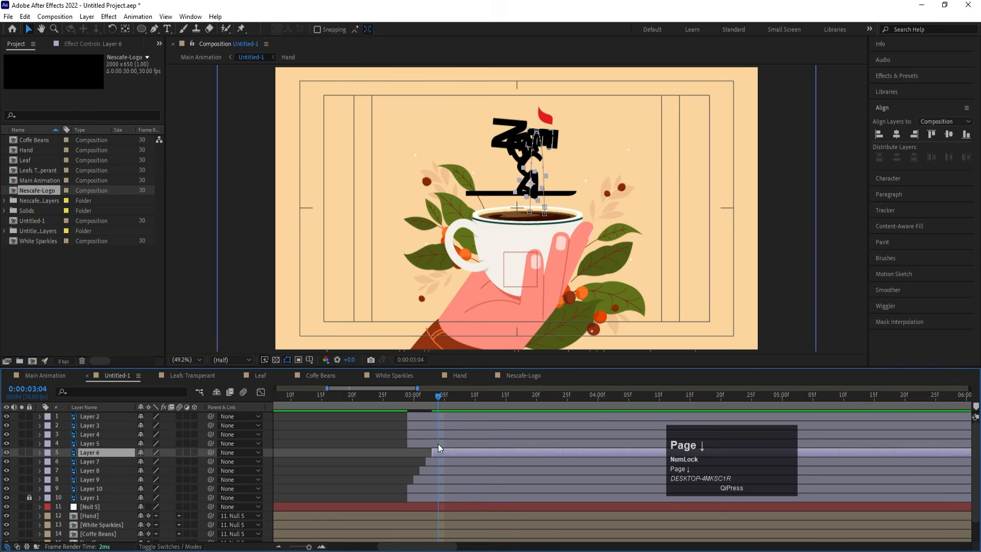
left_click(438, 444)
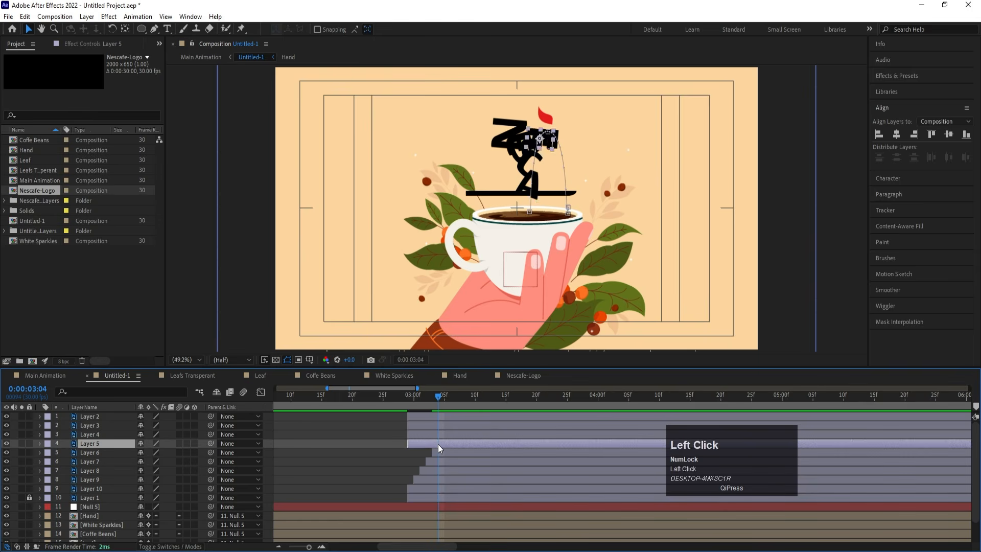
key("bracketleft")
key("Page_Down")
left_click(440, 433)
key("bracketleft")
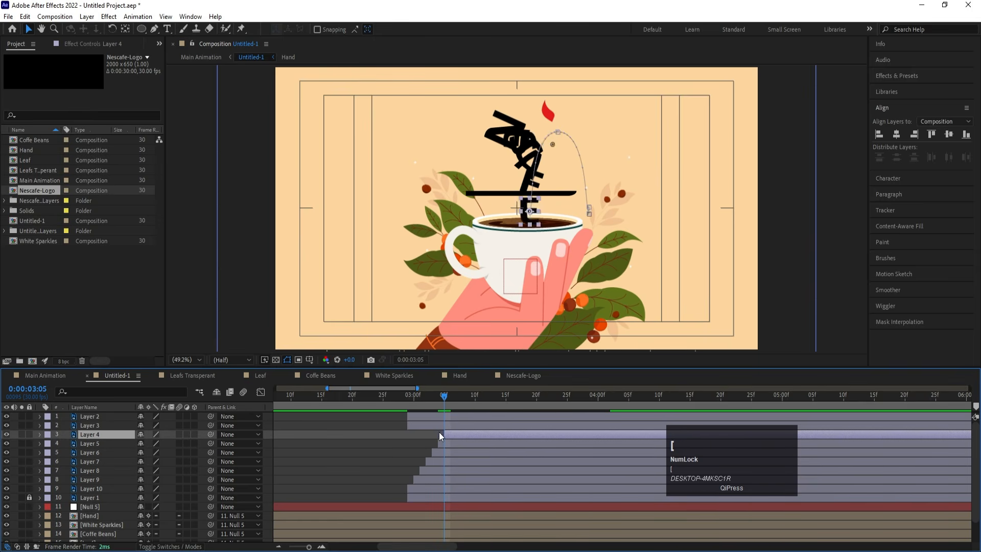
Finish the stagger by starting Layer 3 at 0:00:03:06 and Layer 2 at 0:00:03:07, and preview the letters.
key("Page_Down")
left_click(444, 425)
key("bracketleft")
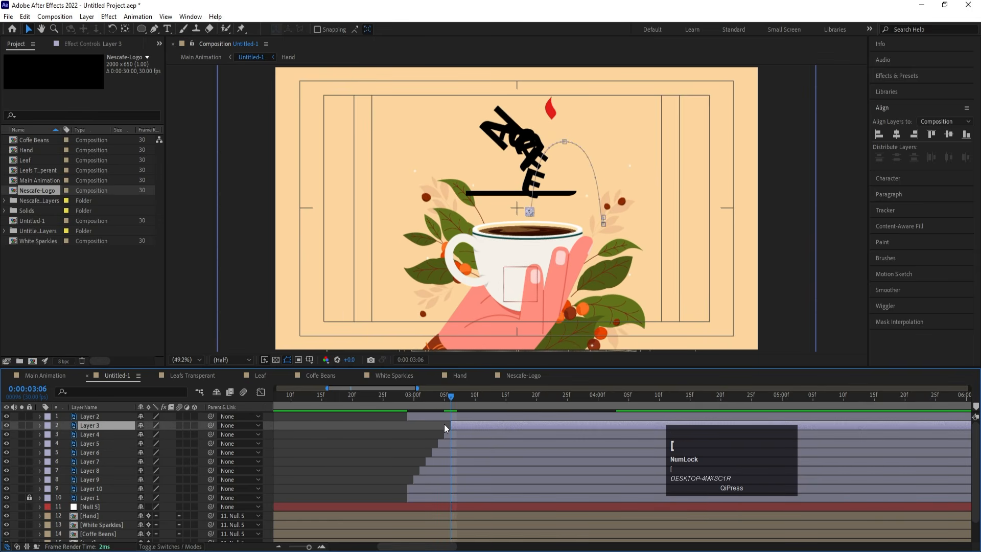
key("Page_Down")
left_click(449, 416)
key("bracketleft")
left_click(419, 391)
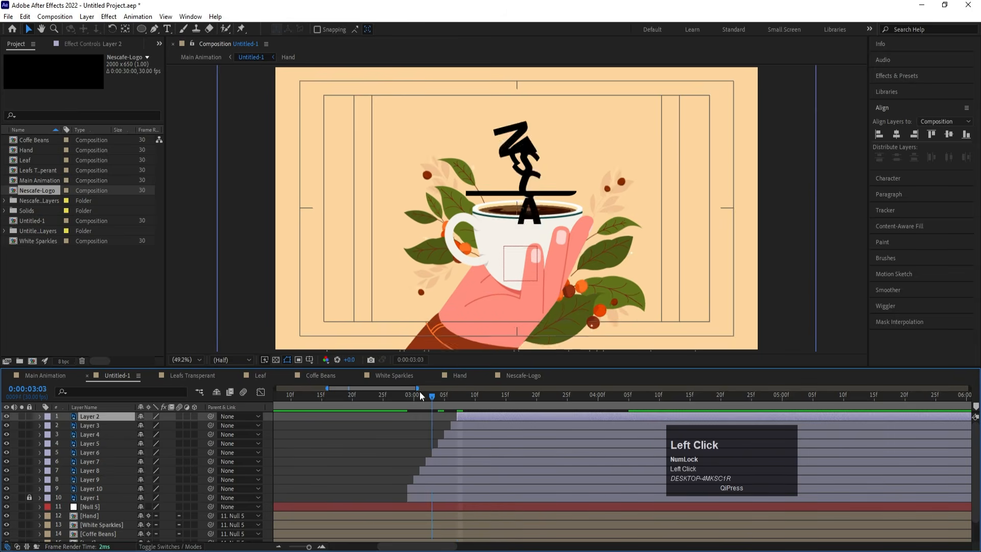
key("space")
key("space")
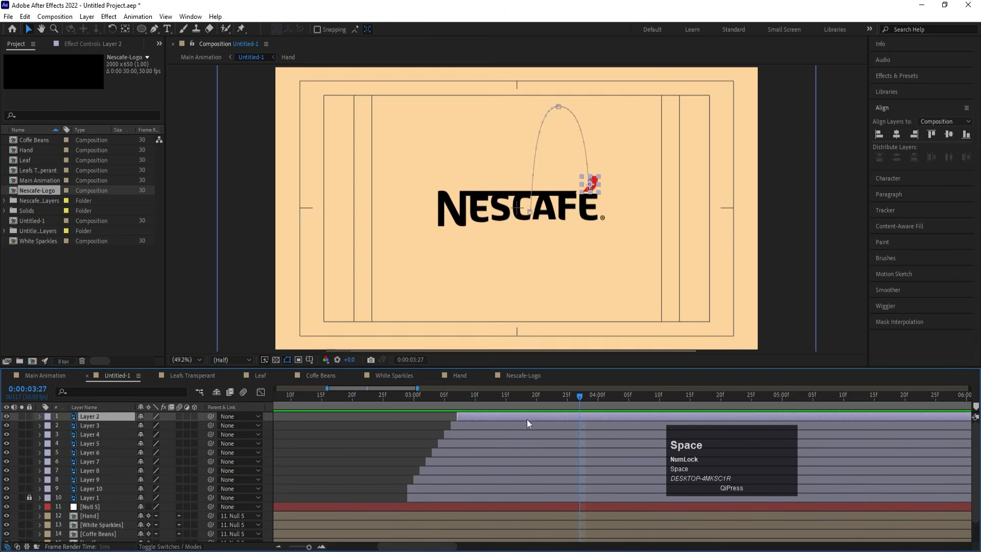
Unlock Layer 1, the logo's horizontal bar, and make it start at 0:00:04:00.
left_click_drag(594, 400, 601, 399)
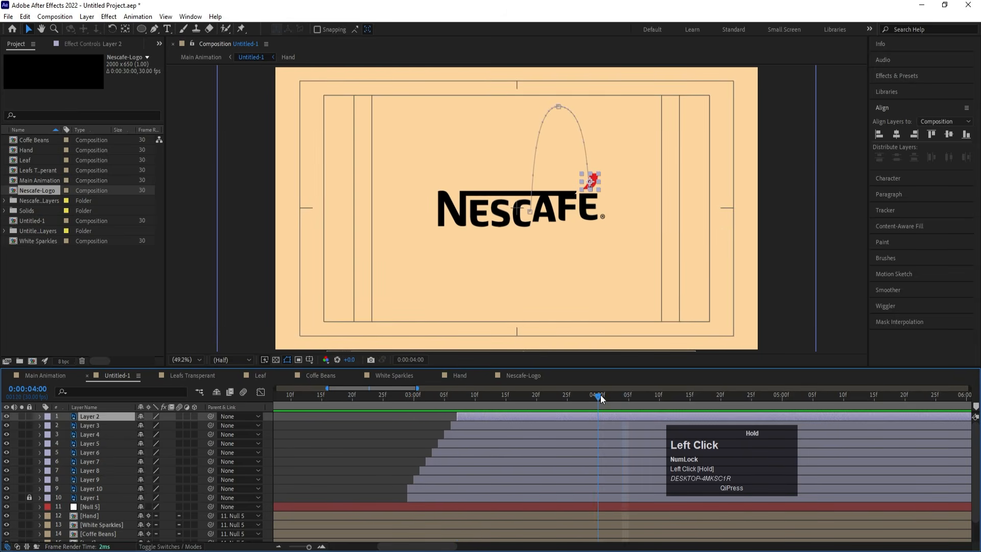
left_click(30, 497)
left_click(112, 498)
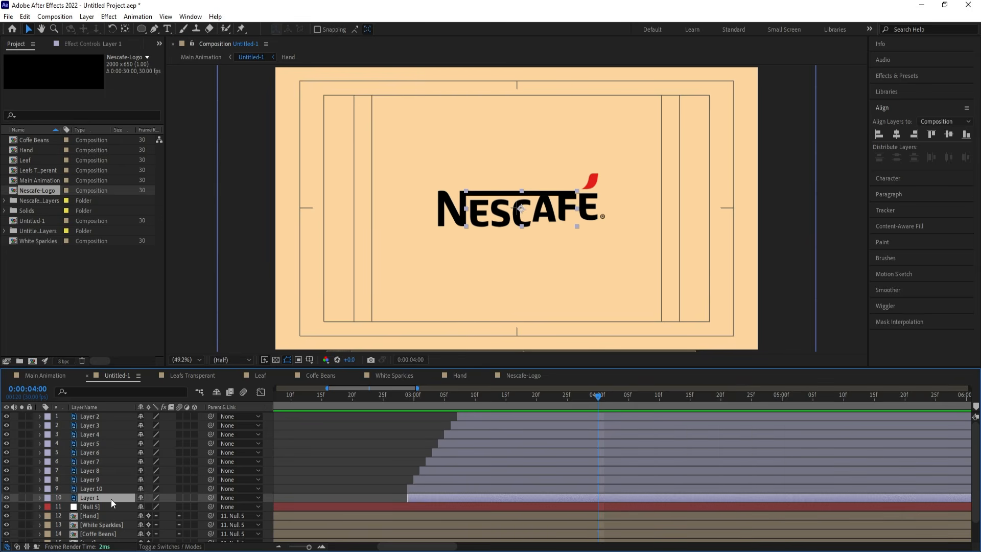
key("bracketleft")
Move Layer 1's anchor point to the left end of the bar, where it meets the N.
scroll(462, 209, "up", 2)
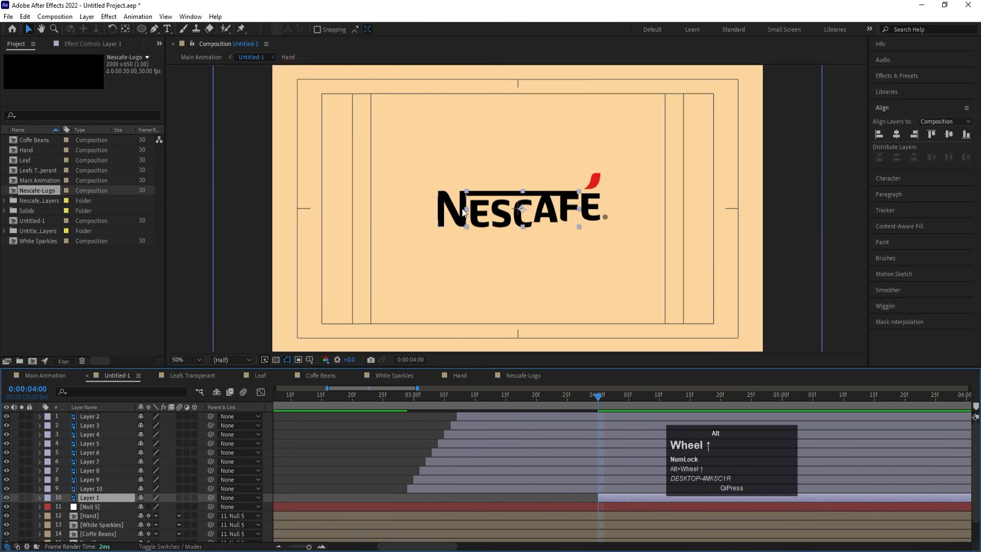
key("y")
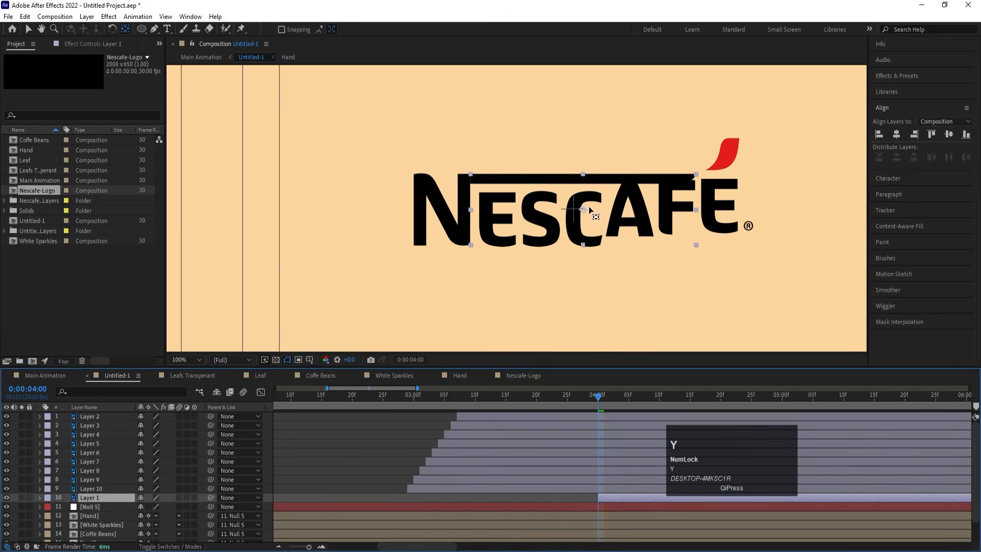
left_click_drag(586, 211, 494, 180)
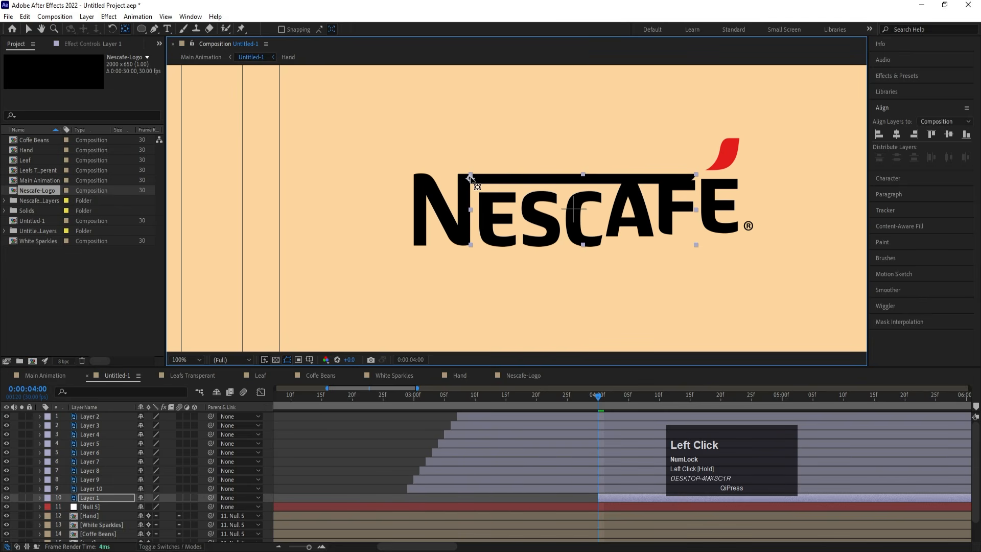
Unlink Layer 1's Scale proportions and keyframe its width from 0% at 0:00:04:00 to 37% at 0:00:04:26.
key("s")
left_click(143, 511)
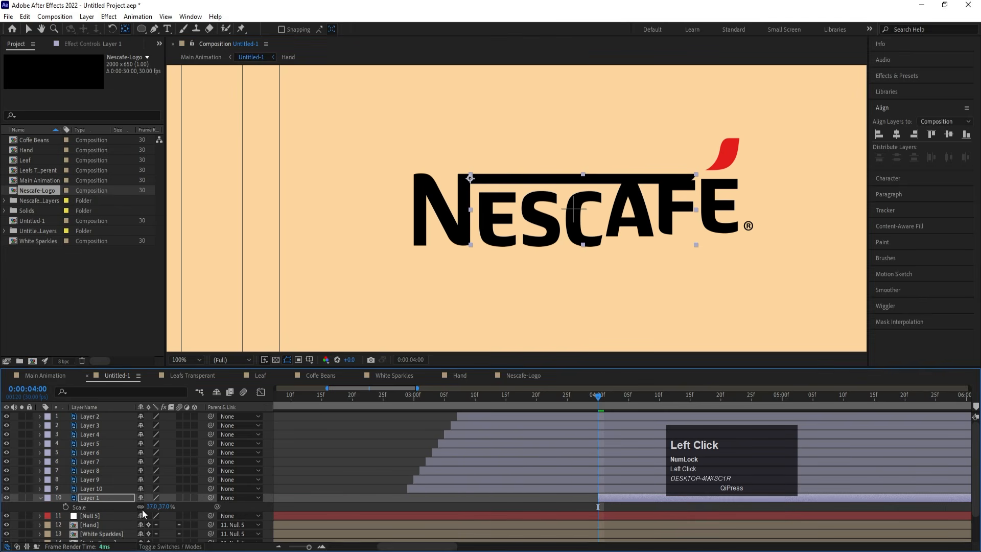
left_click(66, 507)
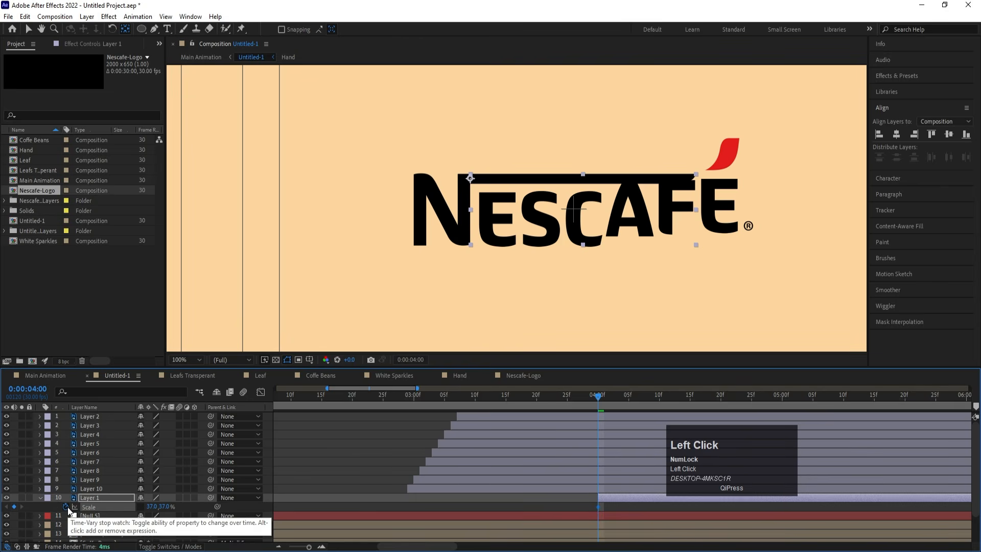
key("space")
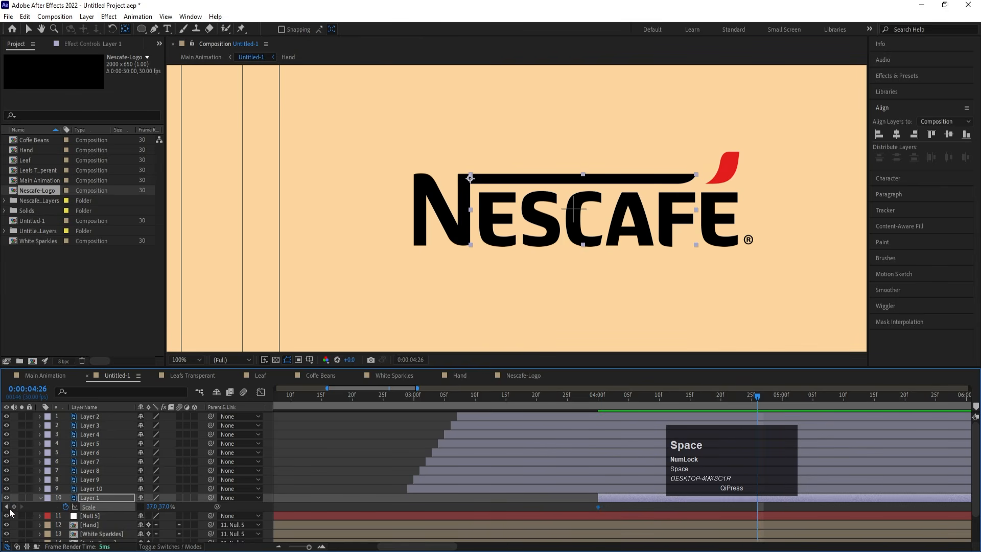
left_click(14, 507)
key("j")
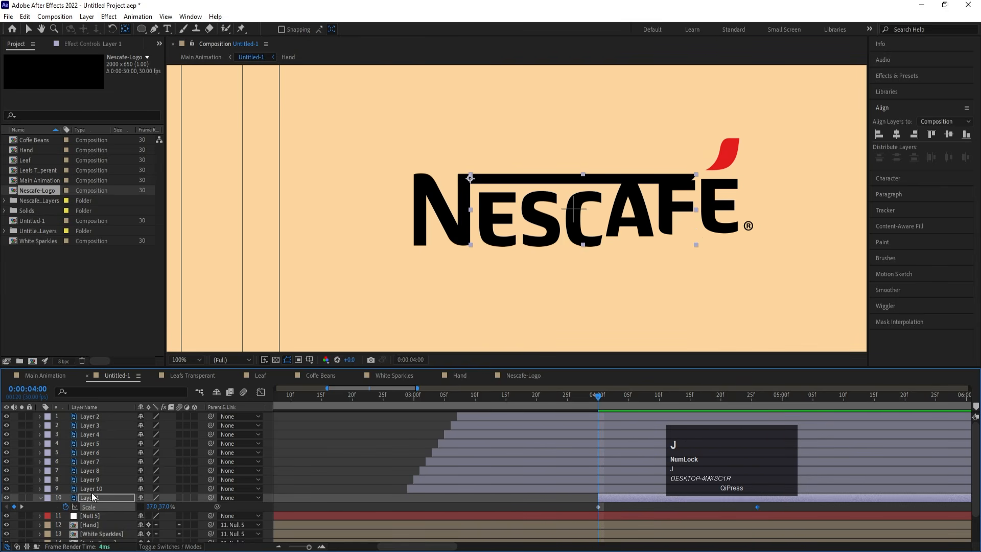
left_click(157, 506)
type("0")
key("Return")
key("minus")
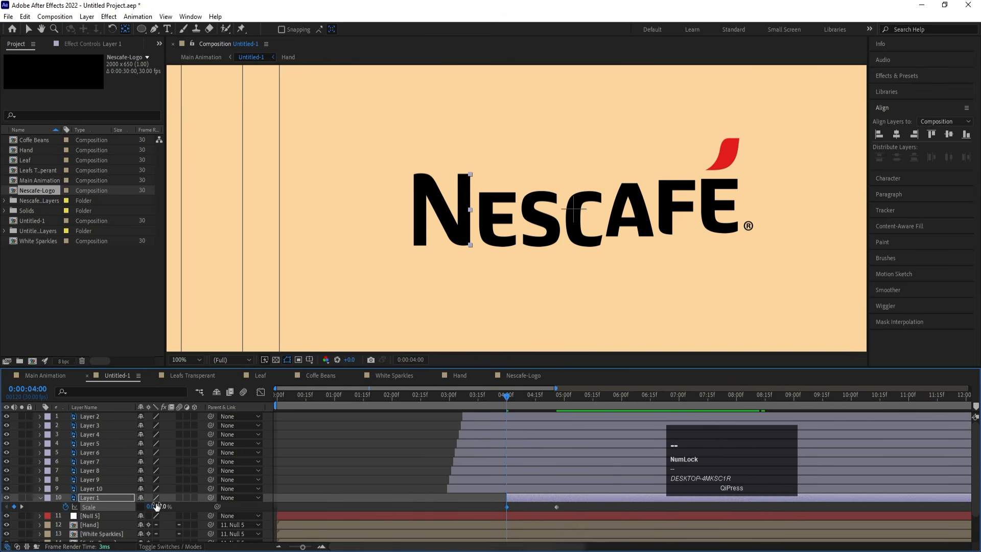
Apply Easy Ease to Layer 1's Scale keyframes and reshape the speed curve to start fast and settle slowly.
left_click(106, 507)
key("F9")
left_click(261, 392)
left_click_drag(578, 482, 538, 510)
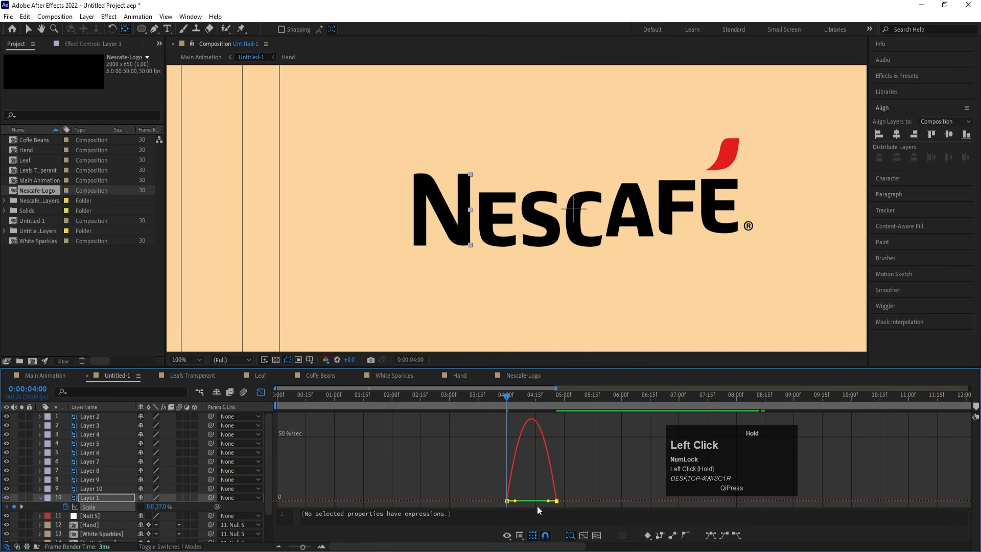
left_click(550, 501, "shift")
mouse_move(550, 501)
left_mouse_down()
mouse_move(511, 502)
mouse_move(532, 502)
left_mouse_up()
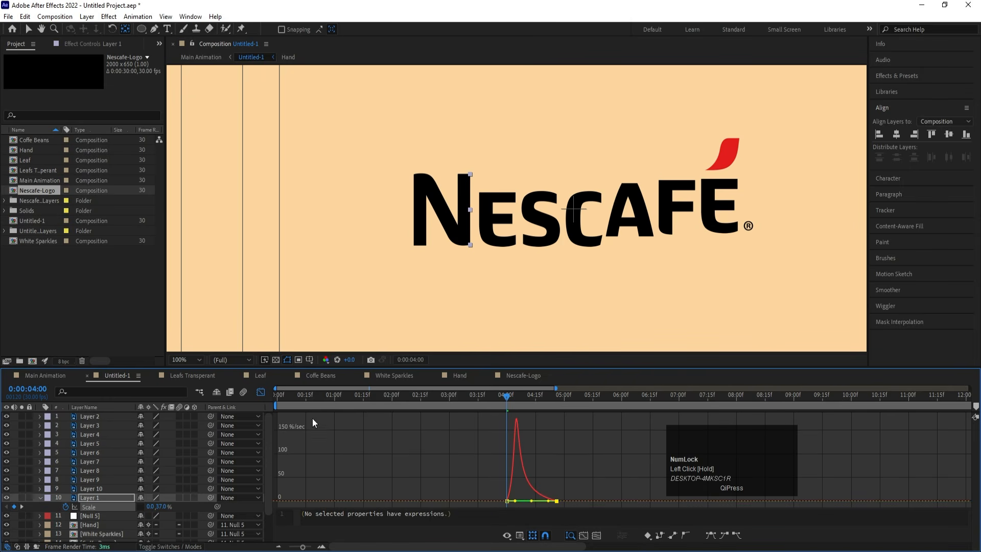
left_click(261, 393)
Fit the composition in the viewer and play back the logo reveal from 0:00:02:25 and from 0:00:01:11.
key("space")
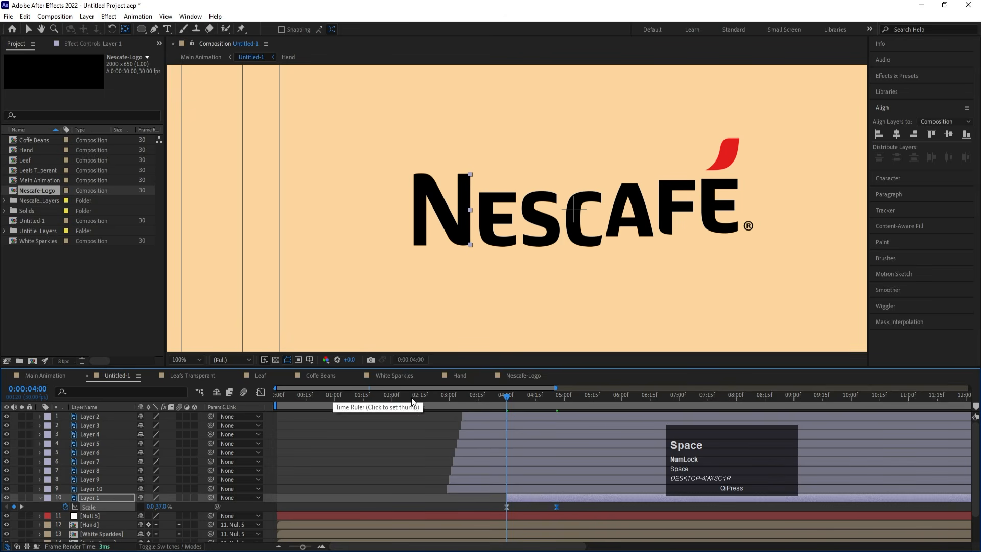
left_click(440, 395)
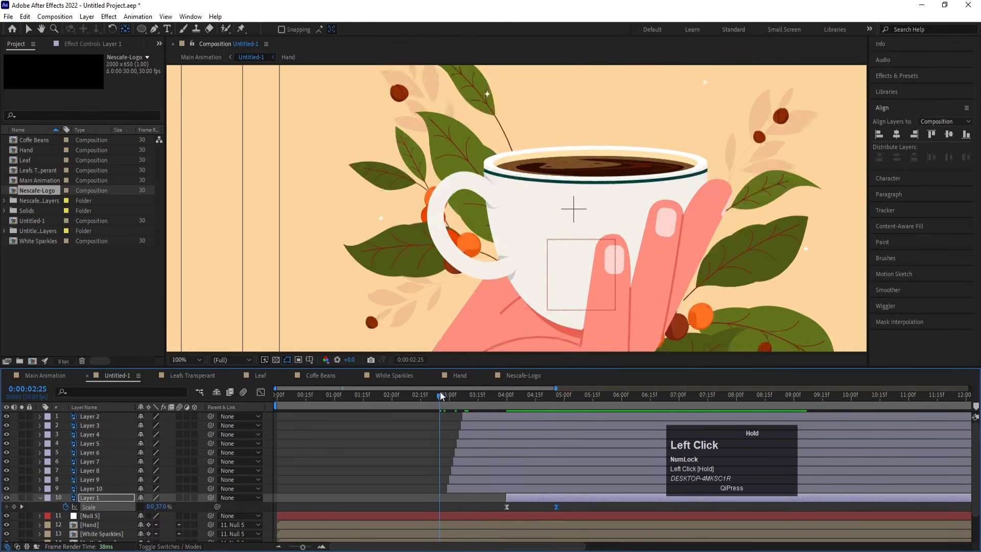
left_click(183, 359)
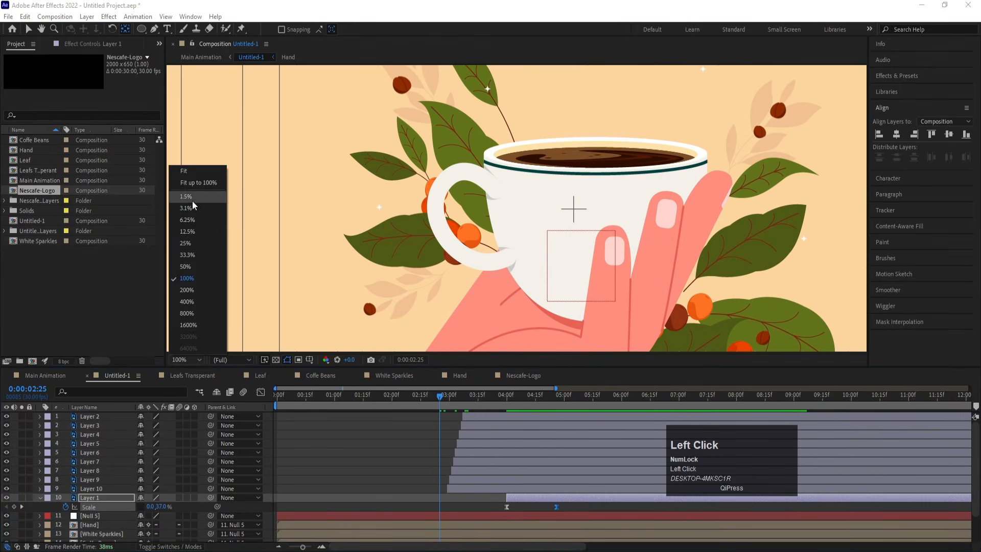
left_click(183, 173)
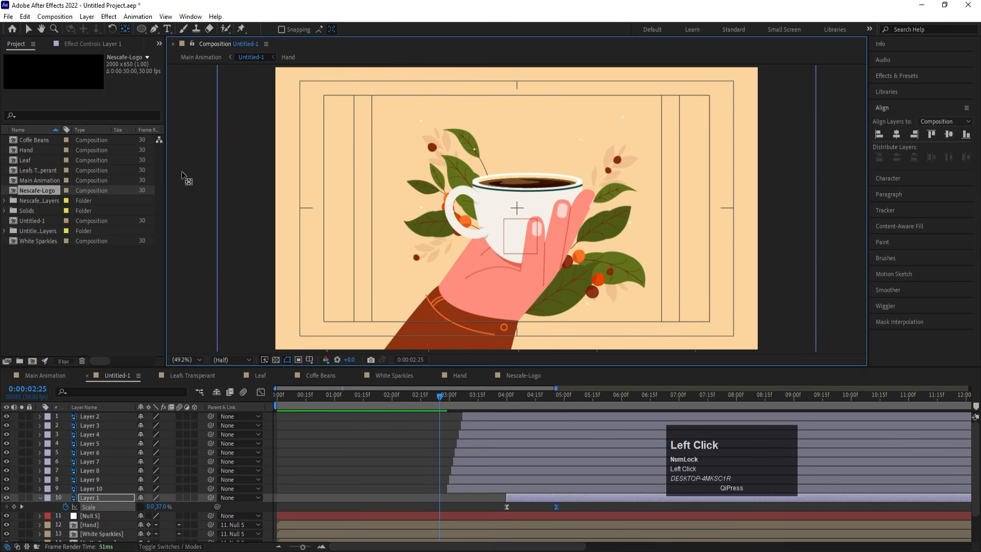
key("space")
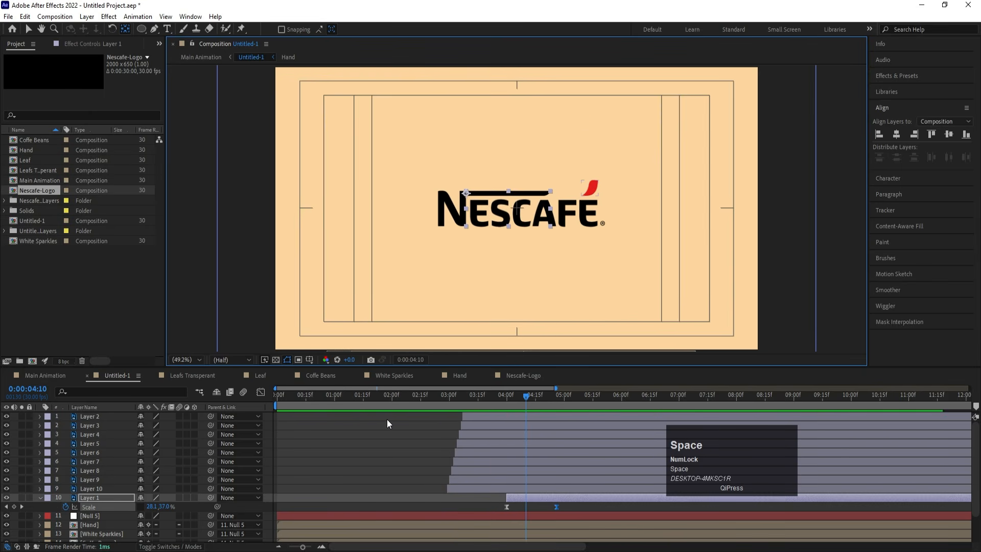
left_click(441, 397)
key("space")
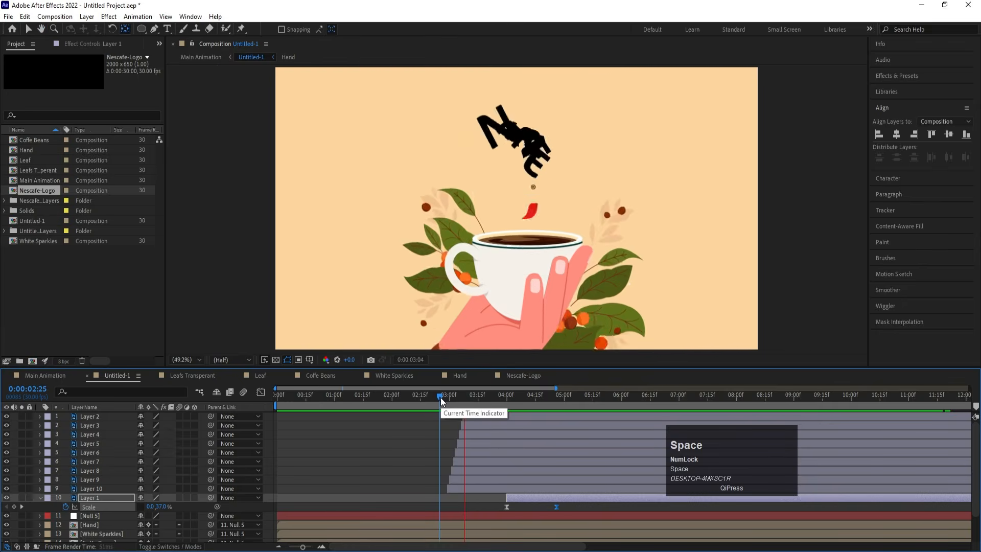
left_click_drag(443, 398, 357, 394)
key("space")
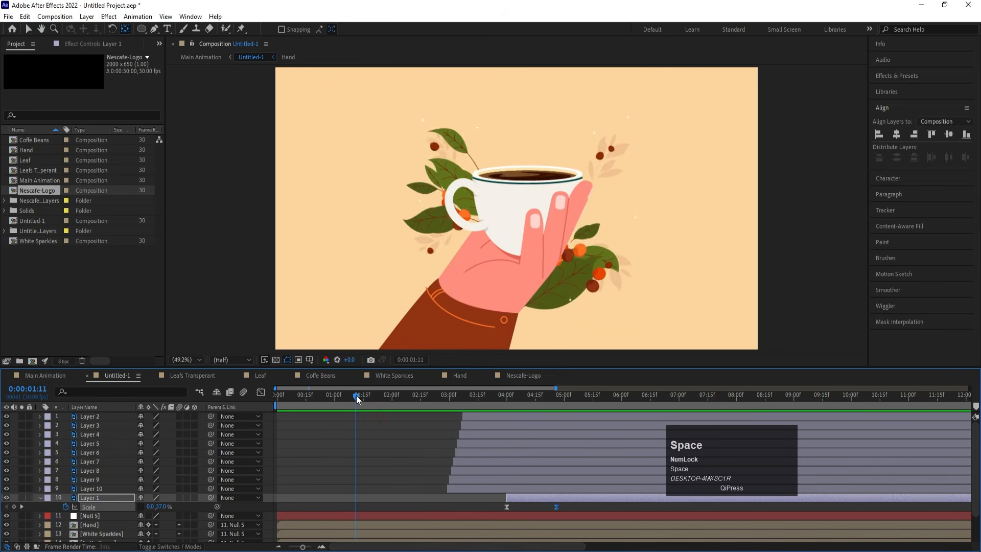
key("space")
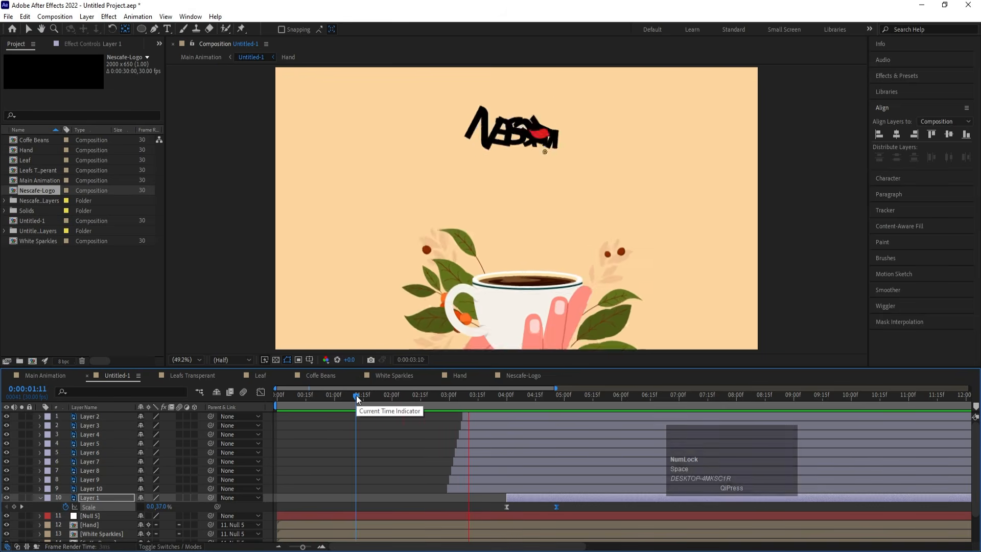
Enable motion blur for the logo letters, place all logo layers below the cup layers just above Bg, and preview from the start.
scroll(307, 439, "up", 1)
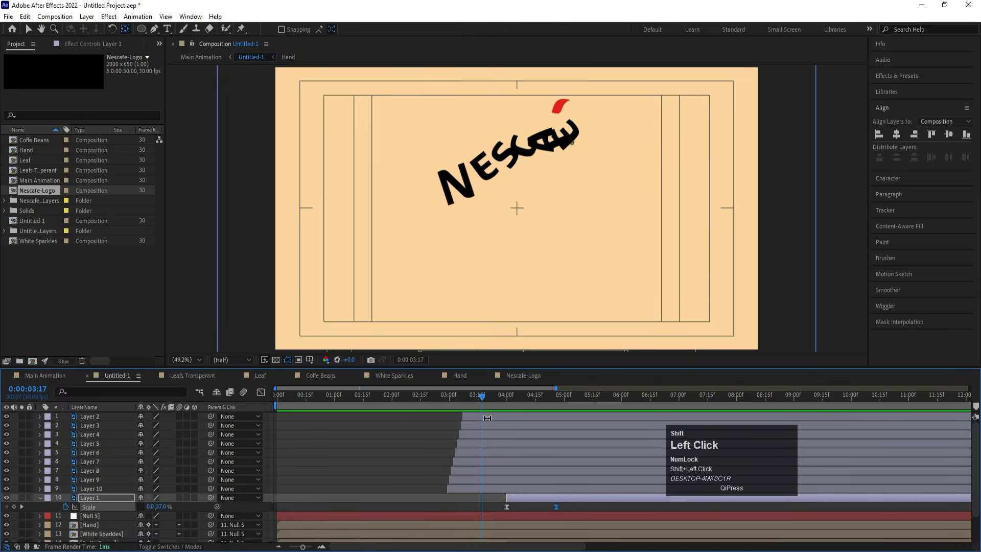
left_click(172, 422, "shift")
left_click(180, 416)
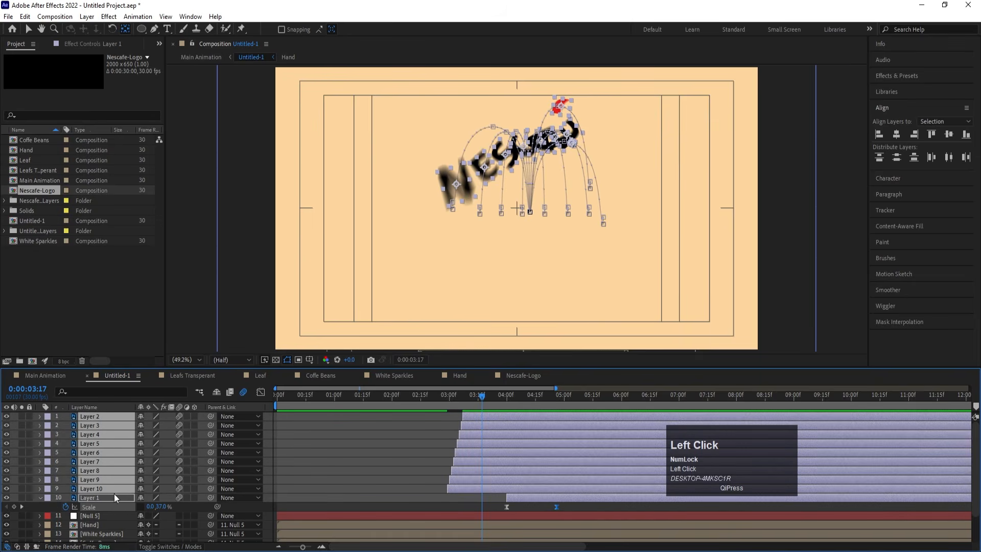
left_click_drag(109, 498, 116, 533)
left_click_drag(486, 402, 266, 428)
key("space")
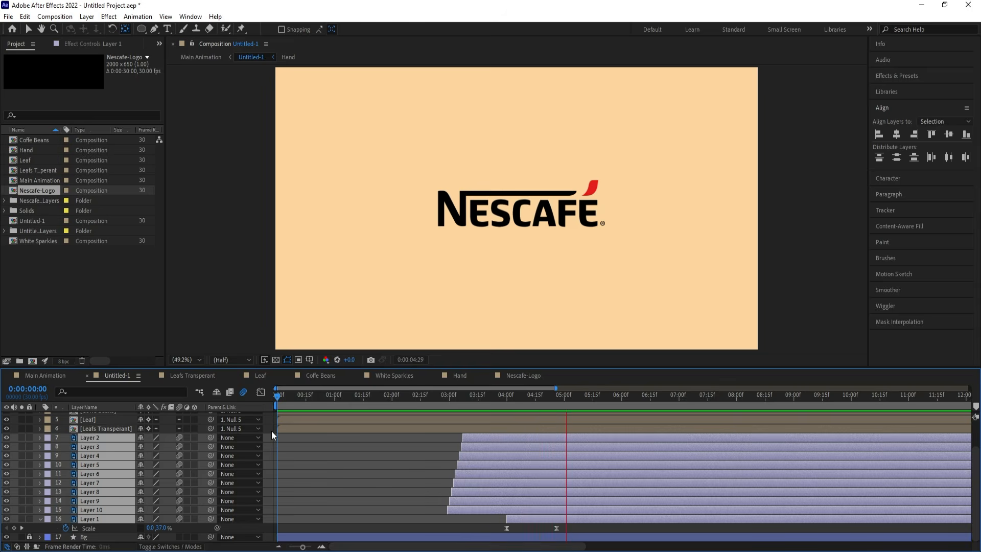
key("space")
Play the Main Animation composition from the start and enable motion blur for its two Illustrator layers.
left_click(60, 375)
left_click_drag(298, 397, 252, 396)
key("space")
key("minus")
key("minus")
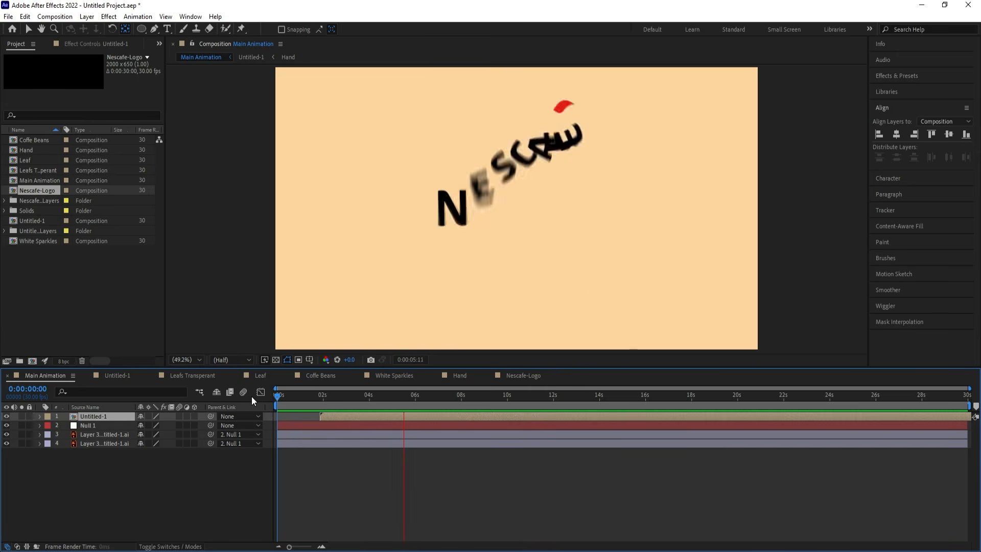
key("space")
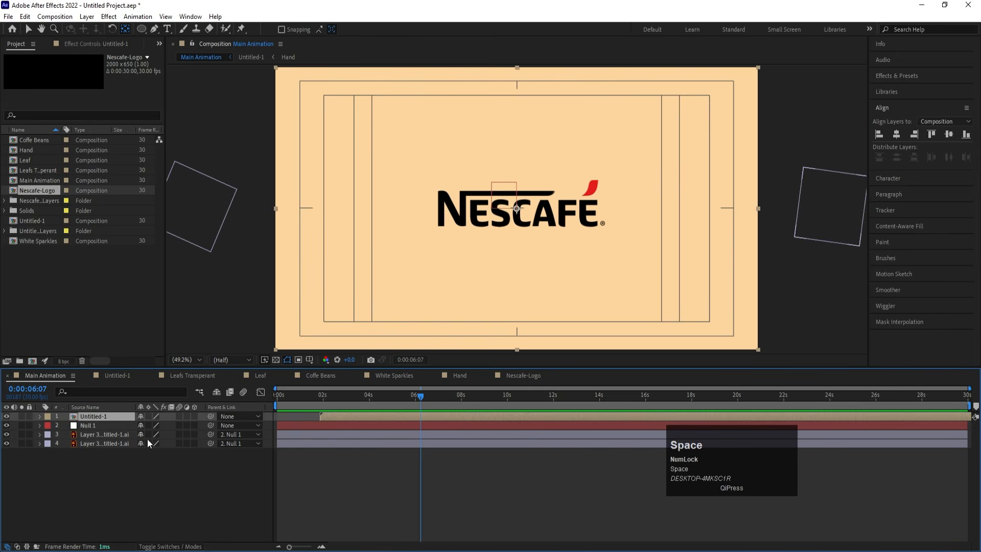
left_click_drag(179, 434, 170, 456)
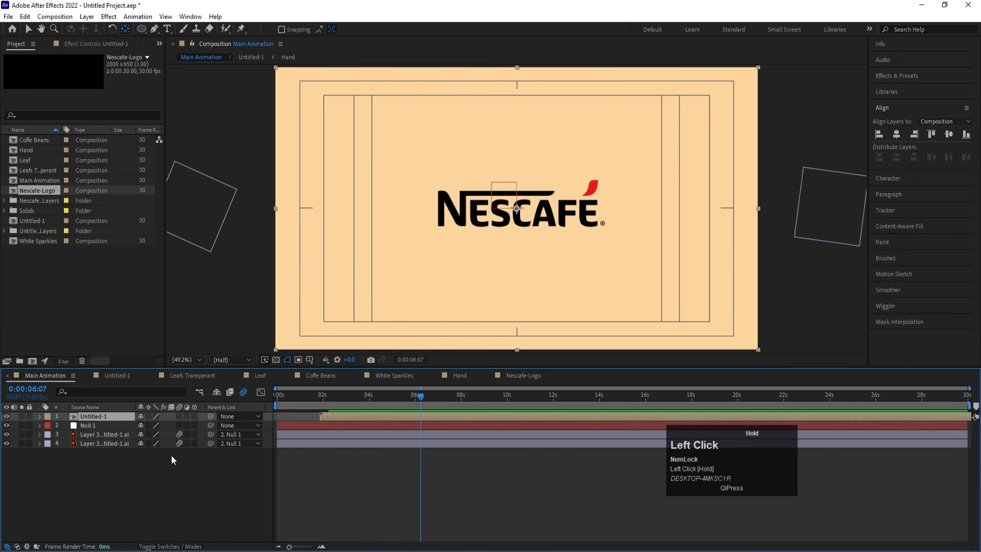
Enable motion blur on all layers inside the Hand, White Sparkles, Coffe Beans and Leafs Transperant compositions.
double_click(97, 415)
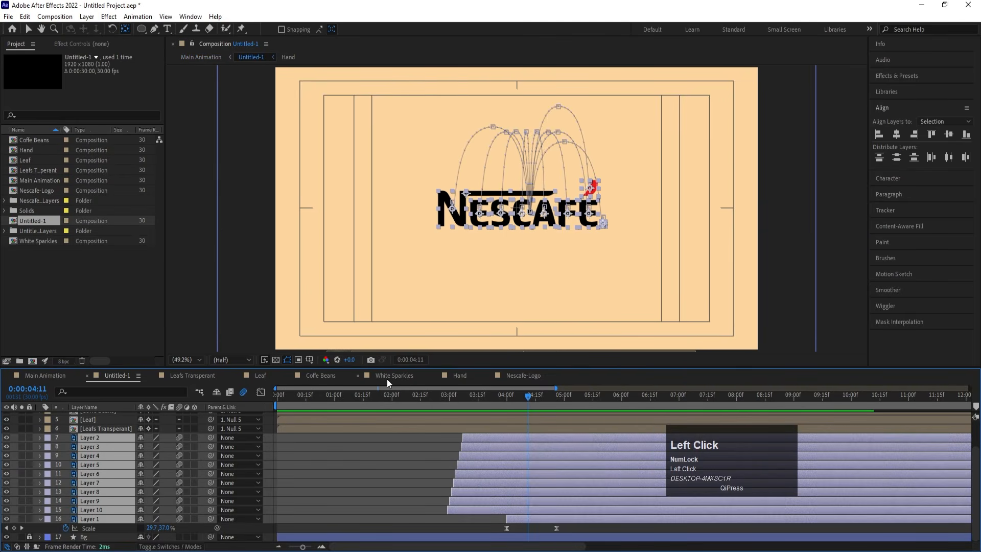
left_click(454, 375)
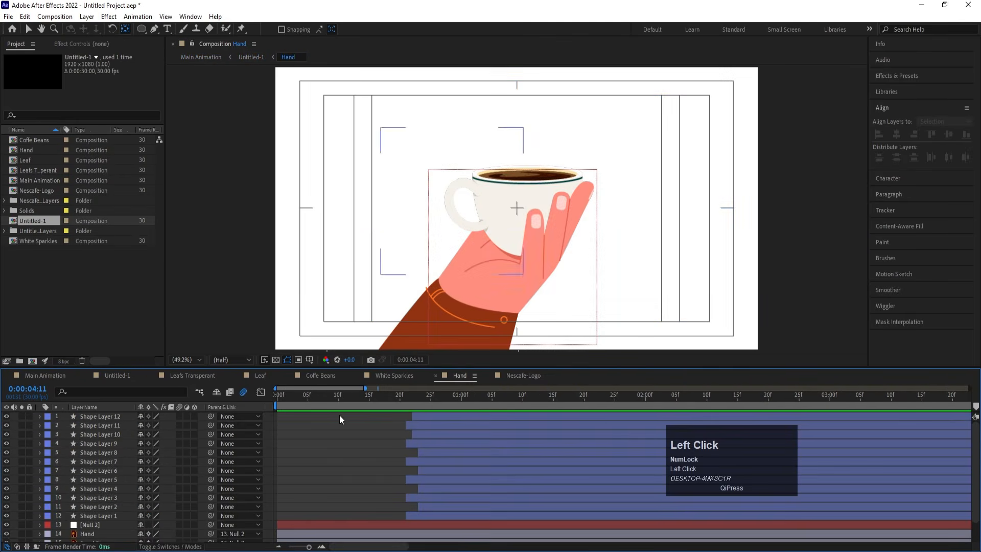
key("ctrl+a")
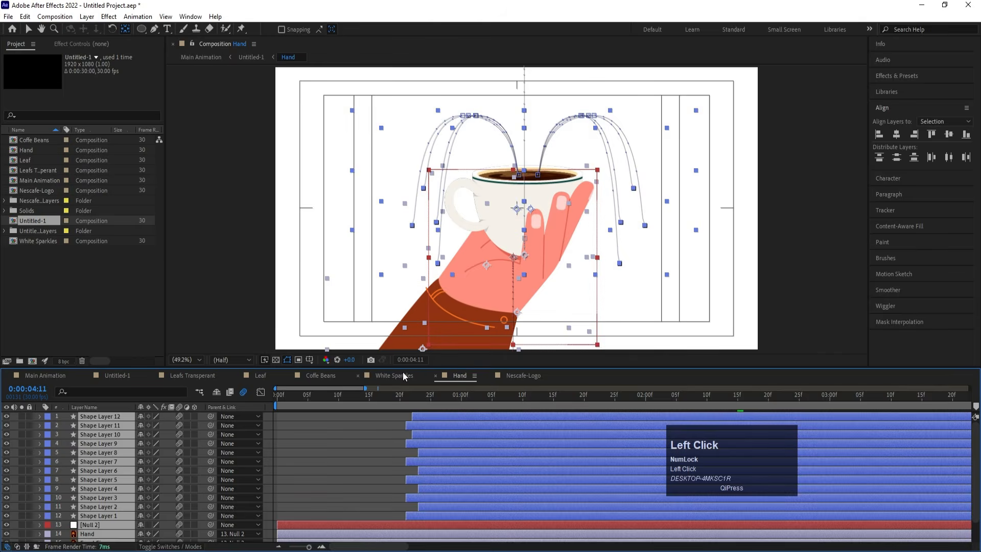
left_click(394, 375)
key("ctrl+a")
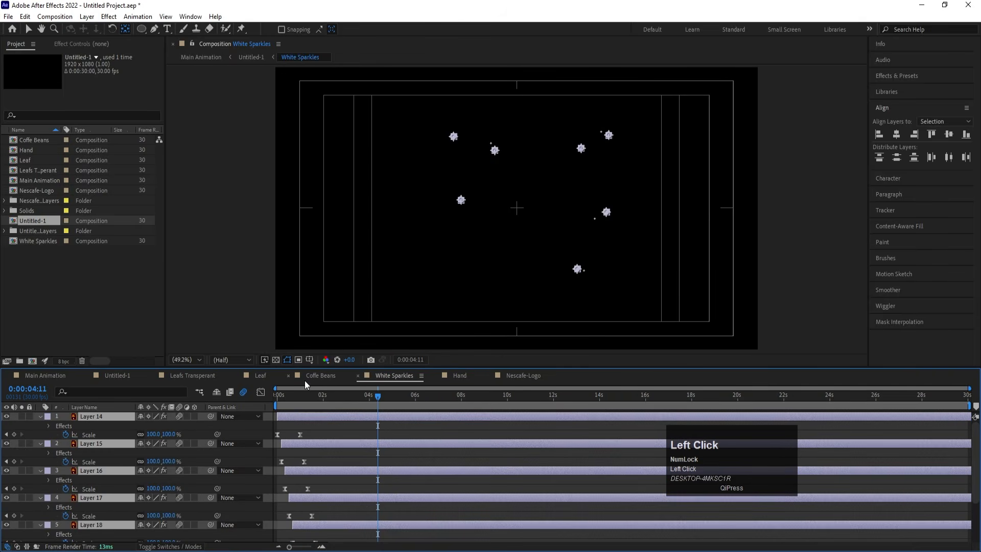
left_click(320, 375)
key("ctrl+a")
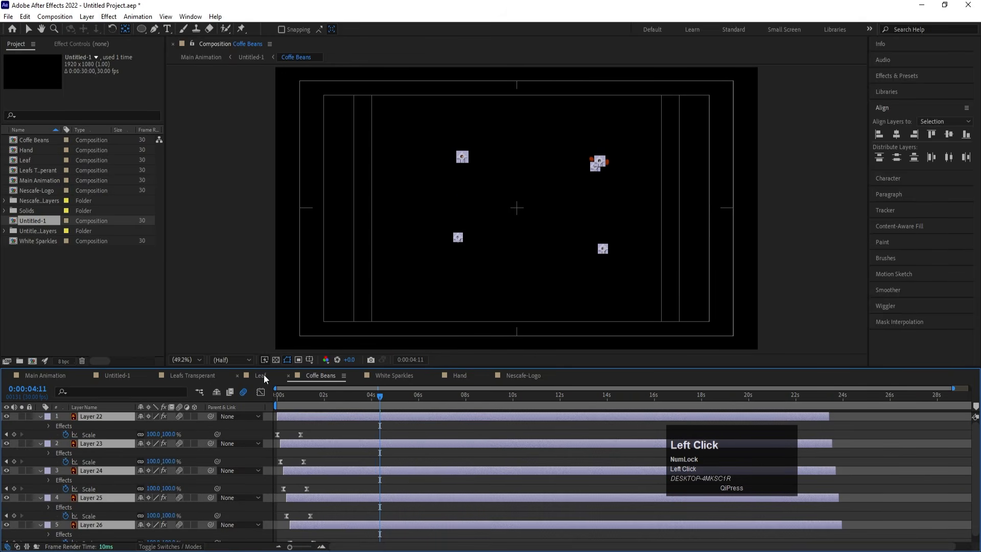
left_click(194, 375)
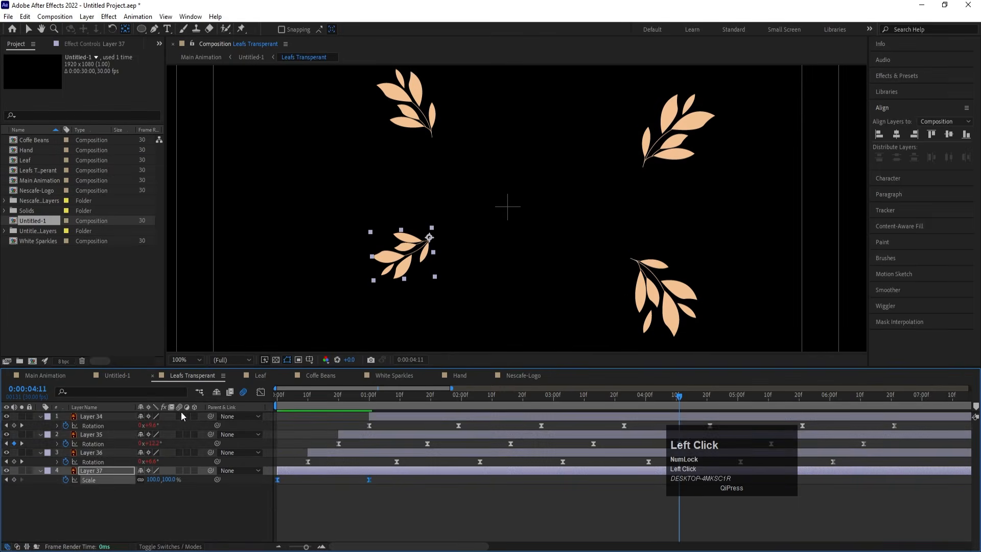
key("ctrl+a")
Play back the Untitled-1 composition from the start, dismissing the error message and restarting the preview.
left_click(128, 376)
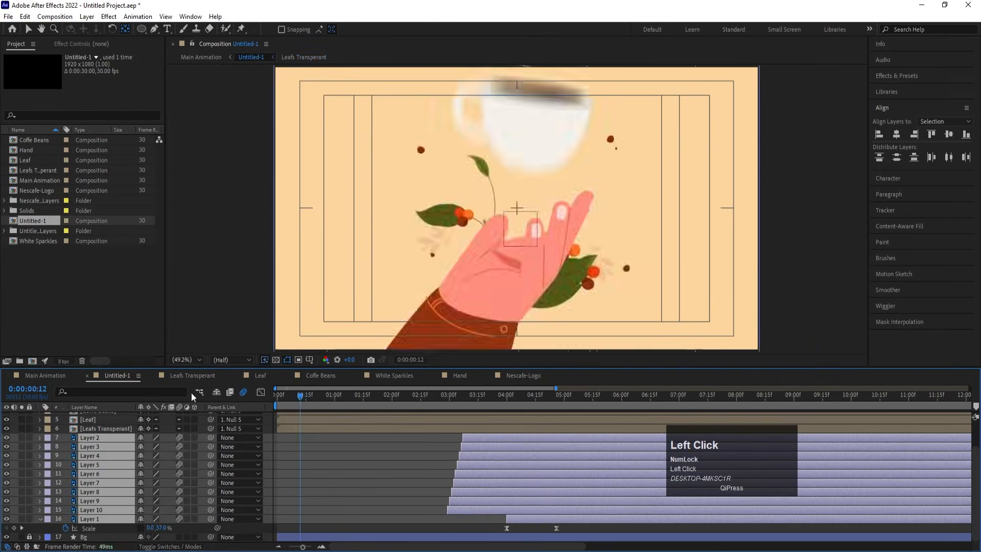
key("space")
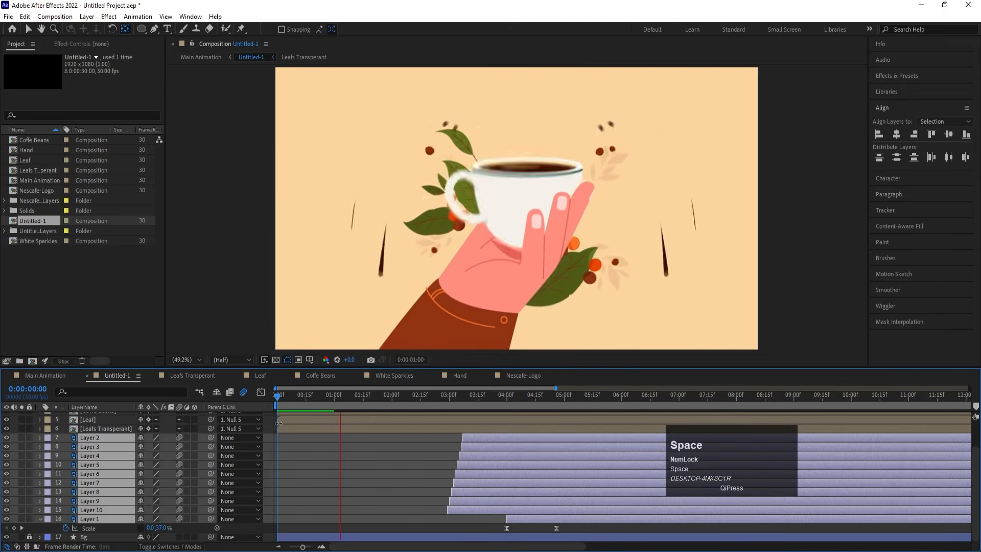
scroll(346, 466, "up", 1)
left_click(580, 299)
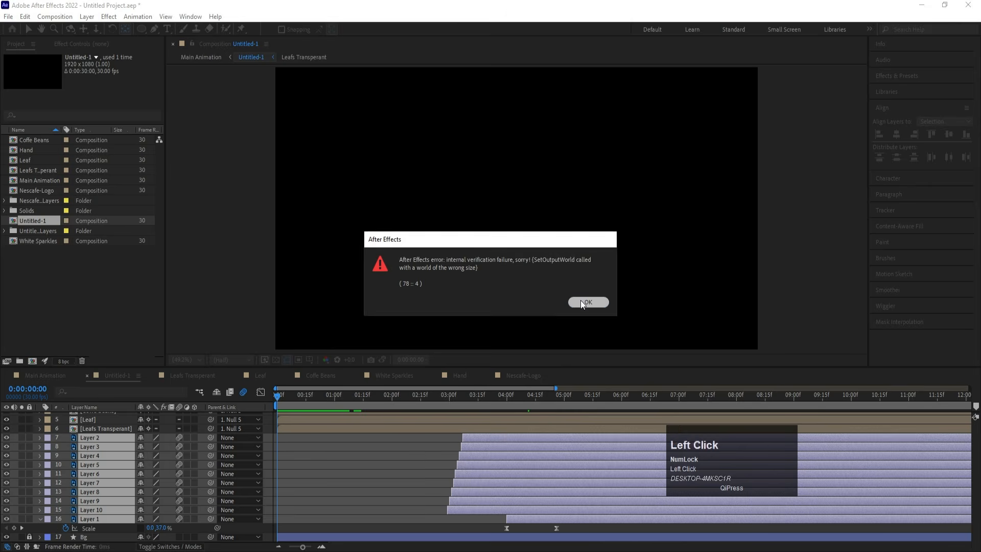
key("space")
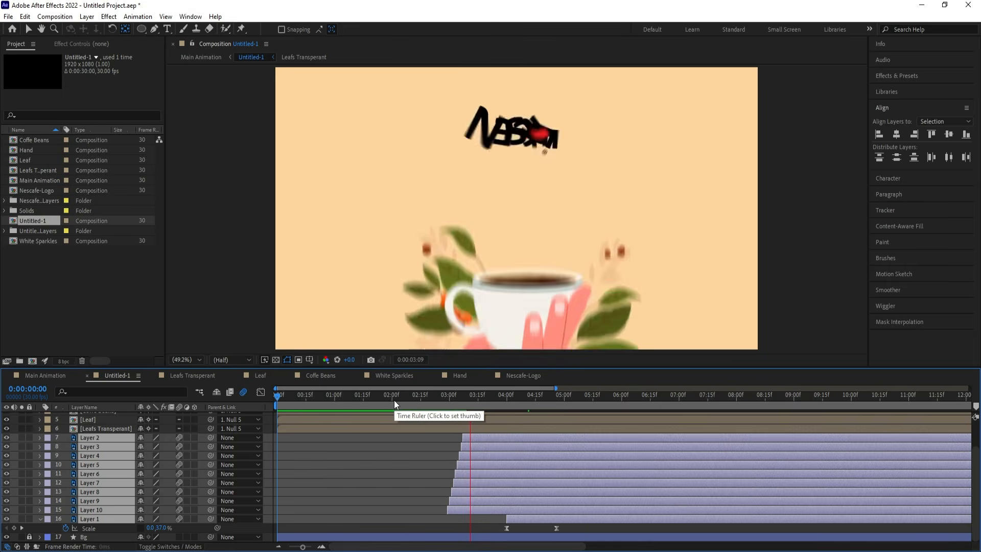
key("space")
left_click(244, 392)
key("space")
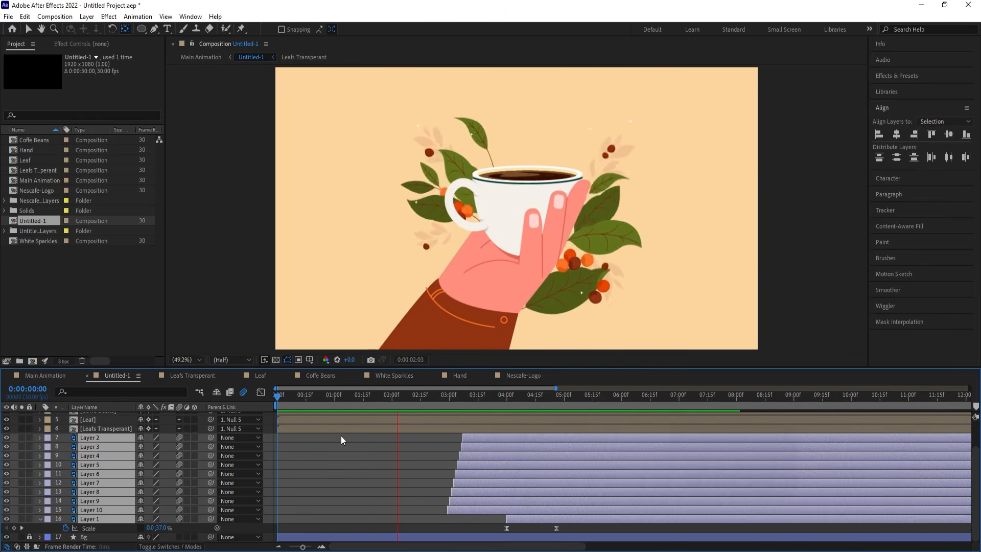
scroll(340, 438, "up", 3)
key("space")
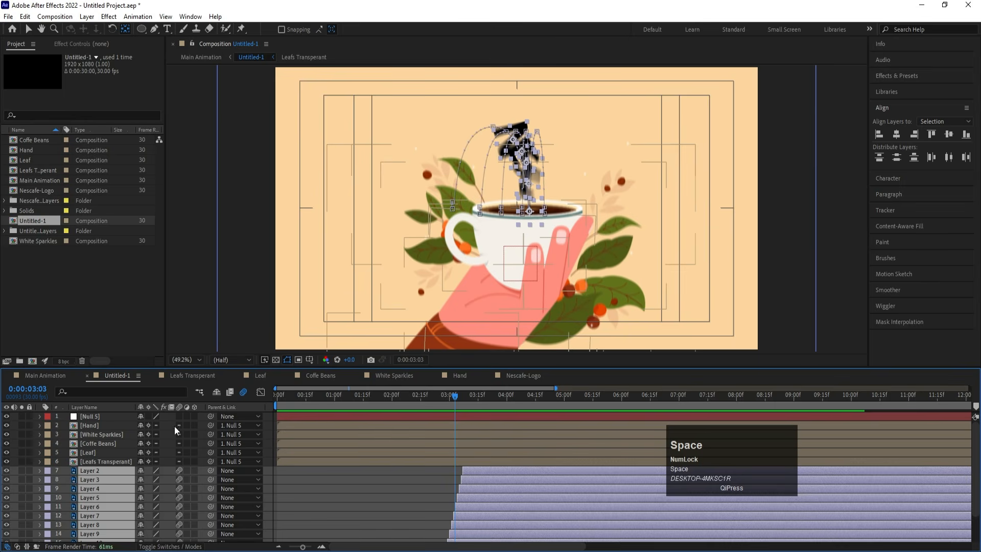
Reveal Null 5's Position keyframes in Untitled-1 and go to its last keyframe at 0:00:03:19.
left_click(103, 425)
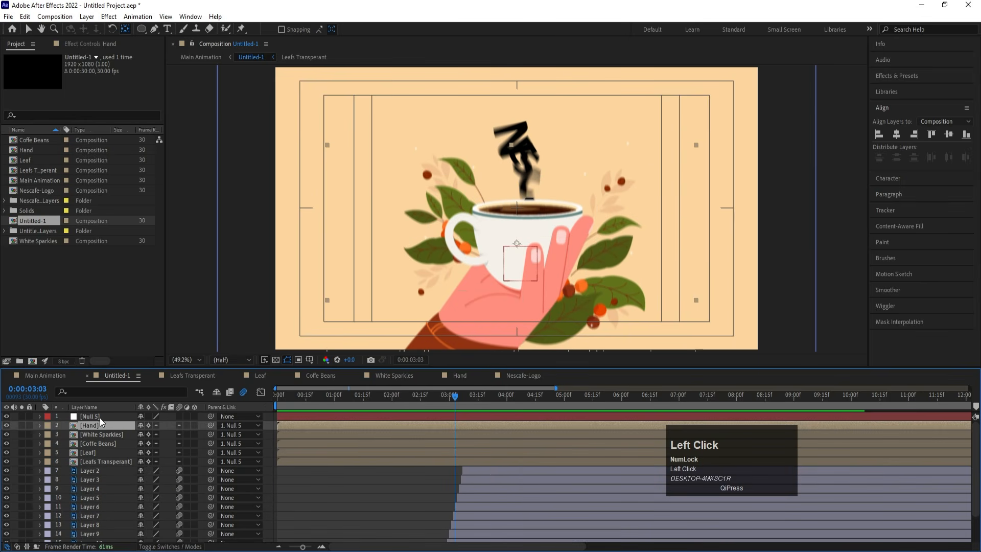
left_click(90, 416)
key("space")
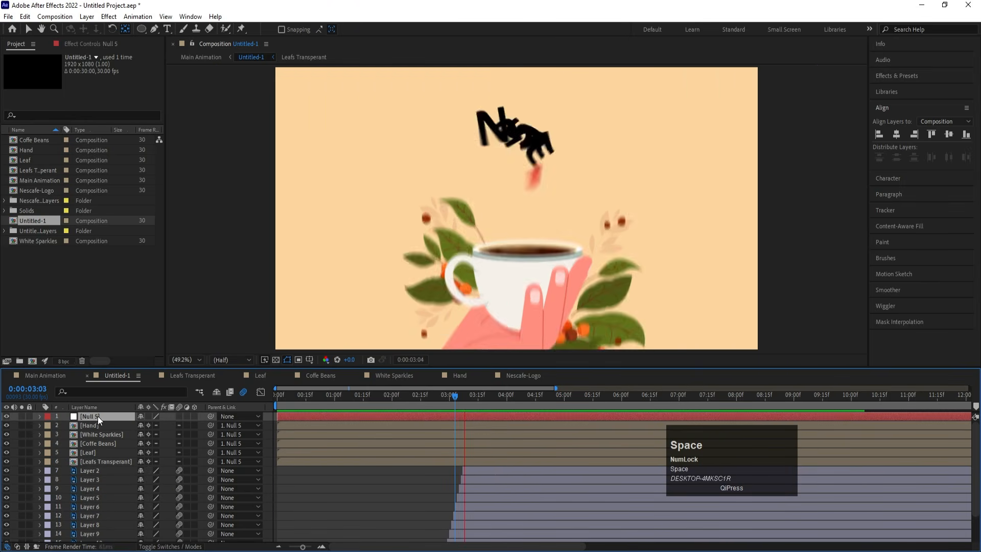
key("space")
key("p")
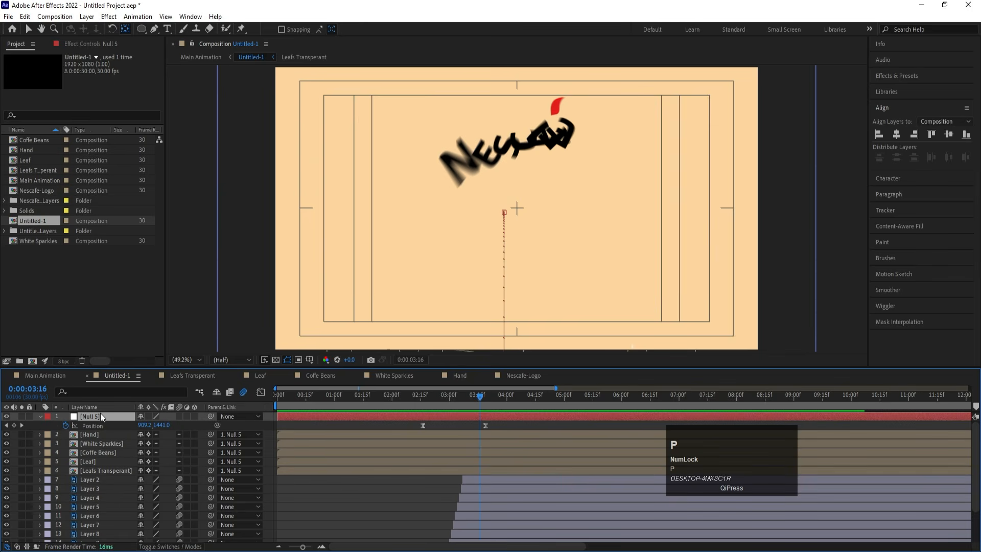
key("k")
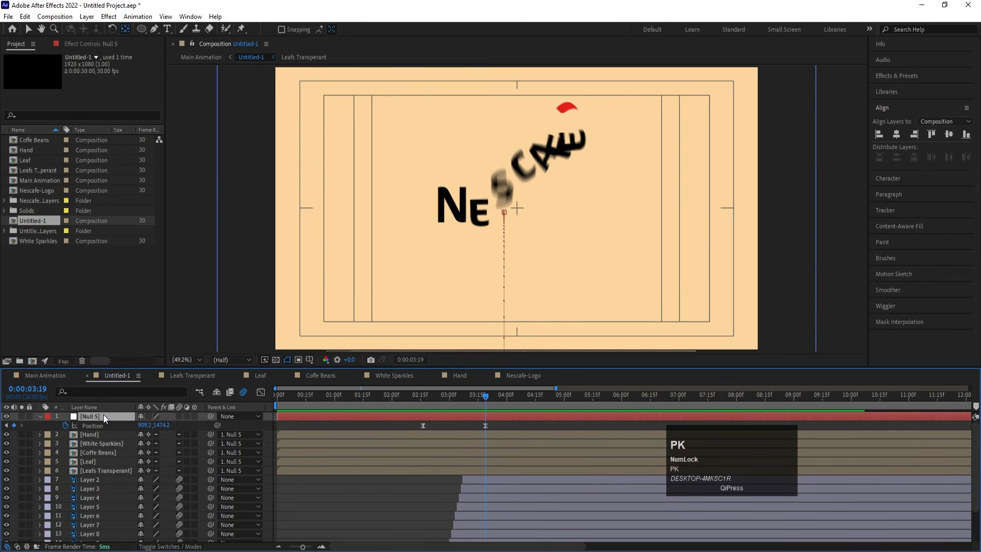
Add a new null object to Untitled-1 and parent Null 5 to it.
right_click(189, 424)
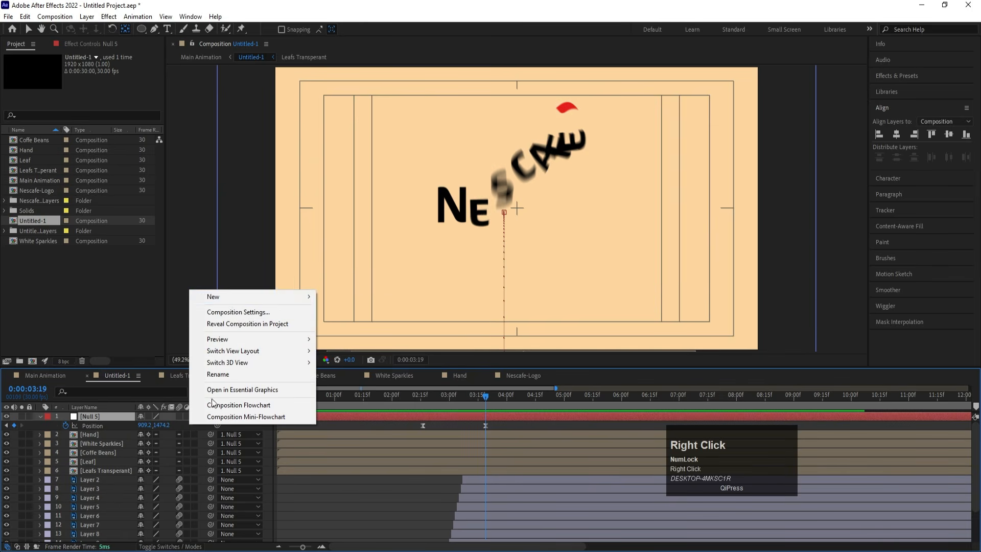
left_click(236, 303)
left_click(346, 359)
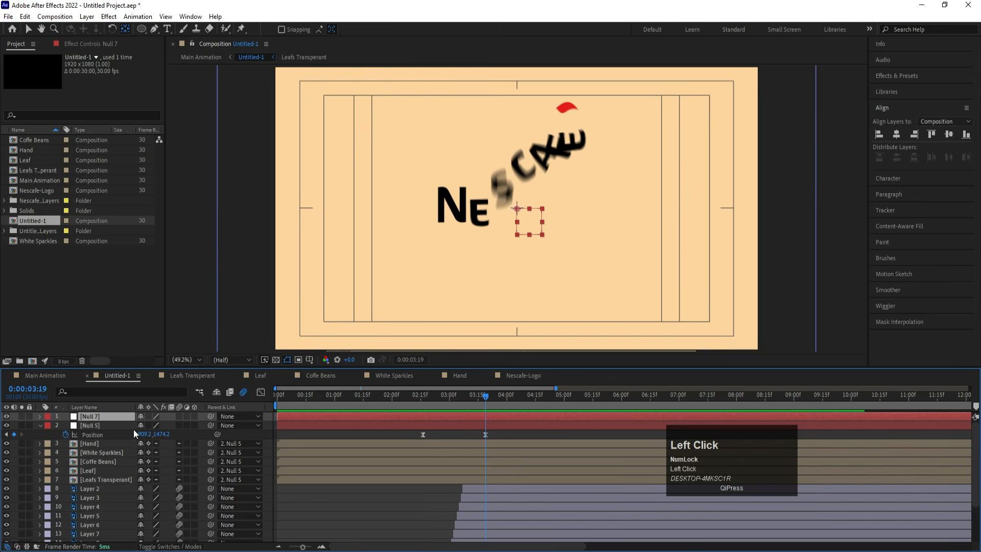
left_click(115, 426)
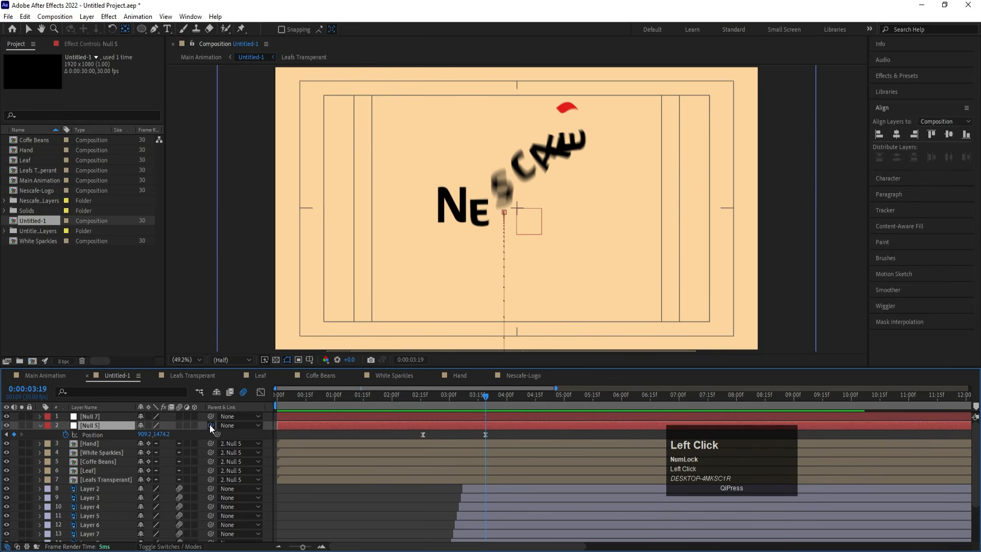
left_click_drag(209, 424, 111, 418)
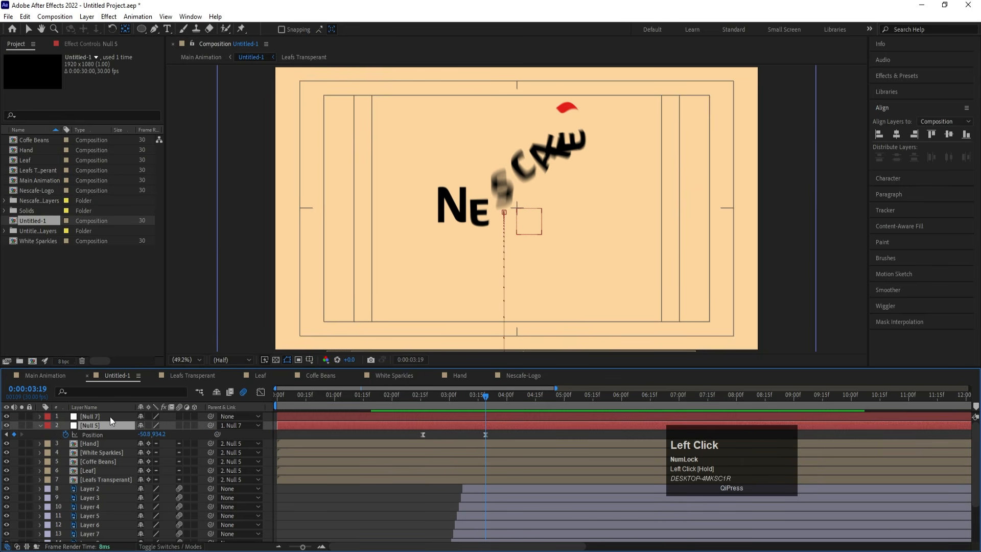
Rename the new null as Wiggle and add the expression wiggle(3,3) to its Position.
left_click(109, 416)
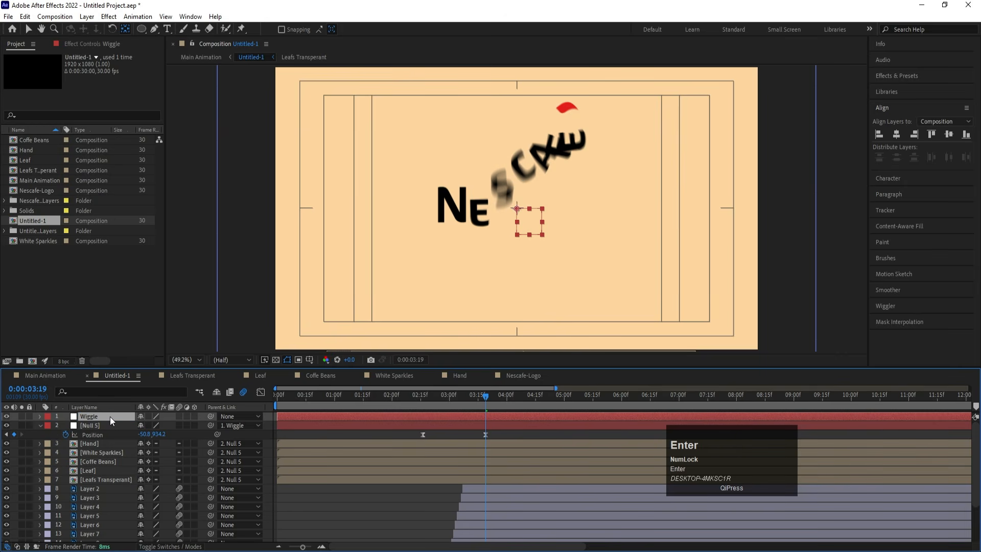
key("p")
left_click(70, 428, "alt")
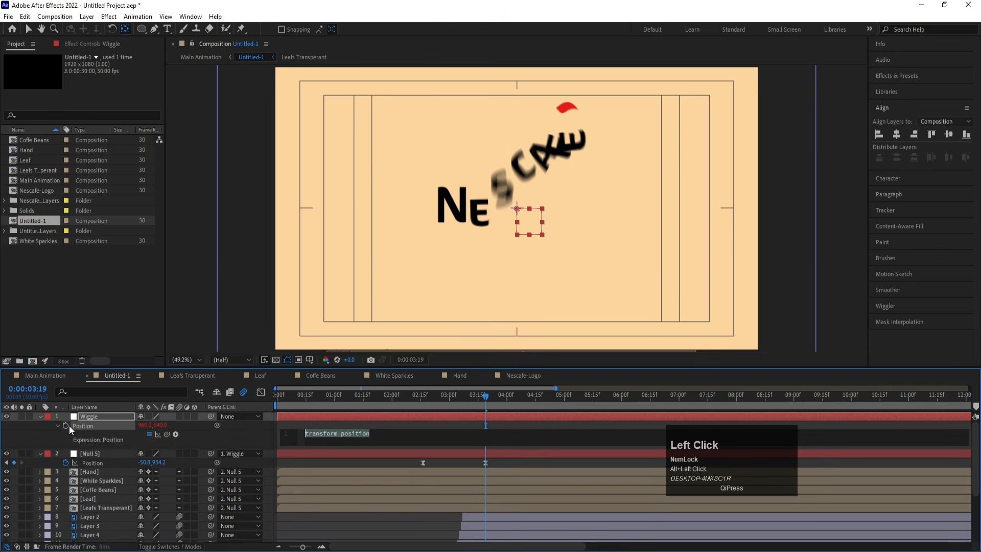
type("wig")
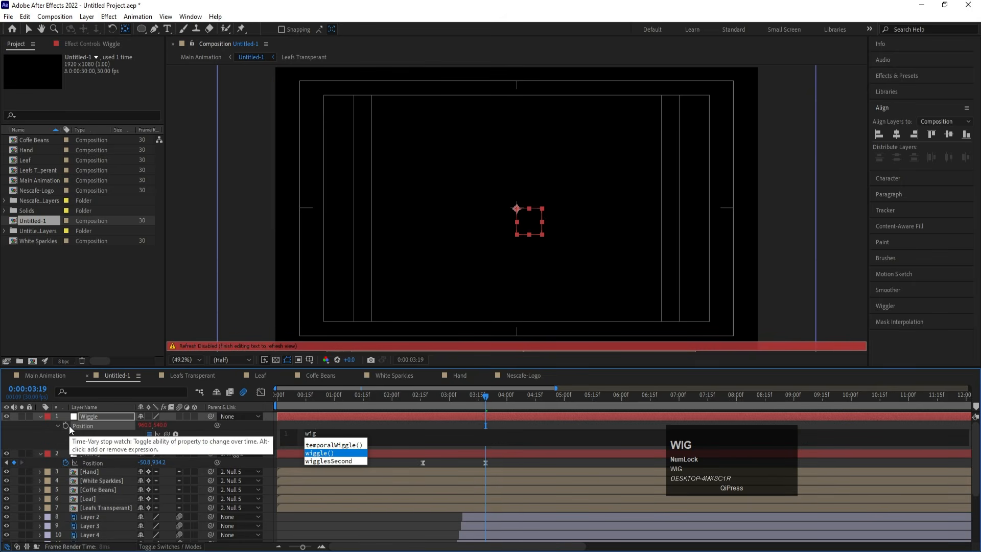
key("Return")
type("3,3")
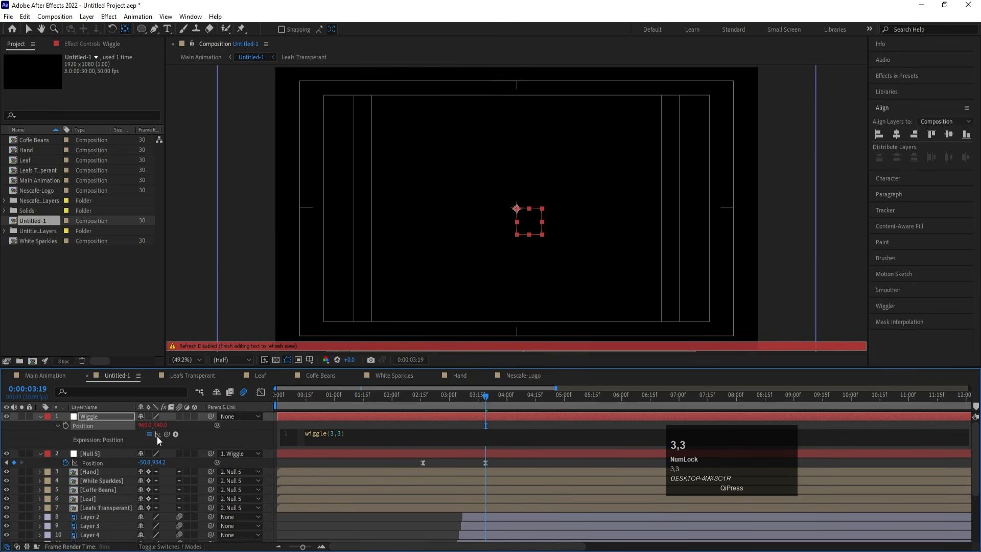
left_click(279, 426)
Preview the Untitled-1 composition from 0:00:00:00 to check the wiggle motion.
left_click_drag(294, 396, 265, 400)
key("space")
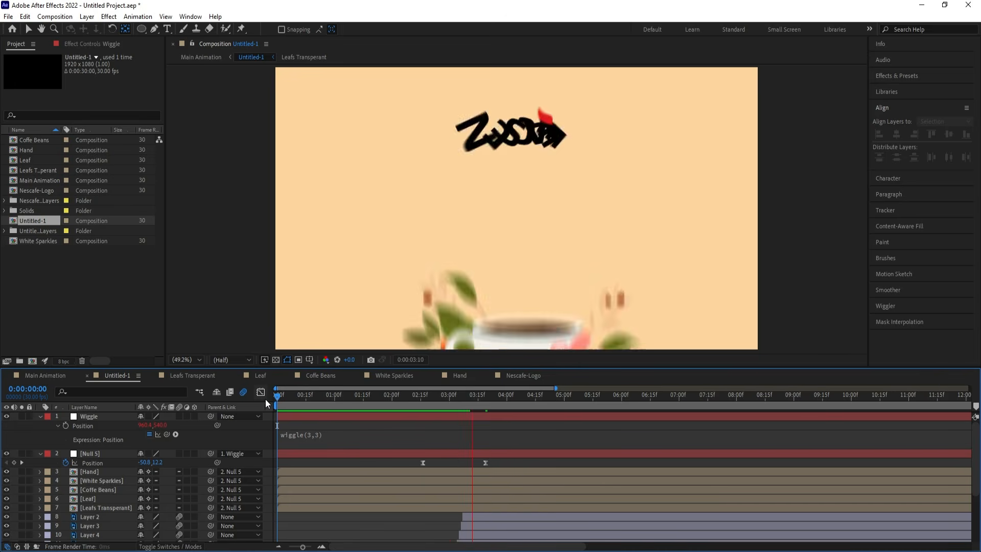
key("space")
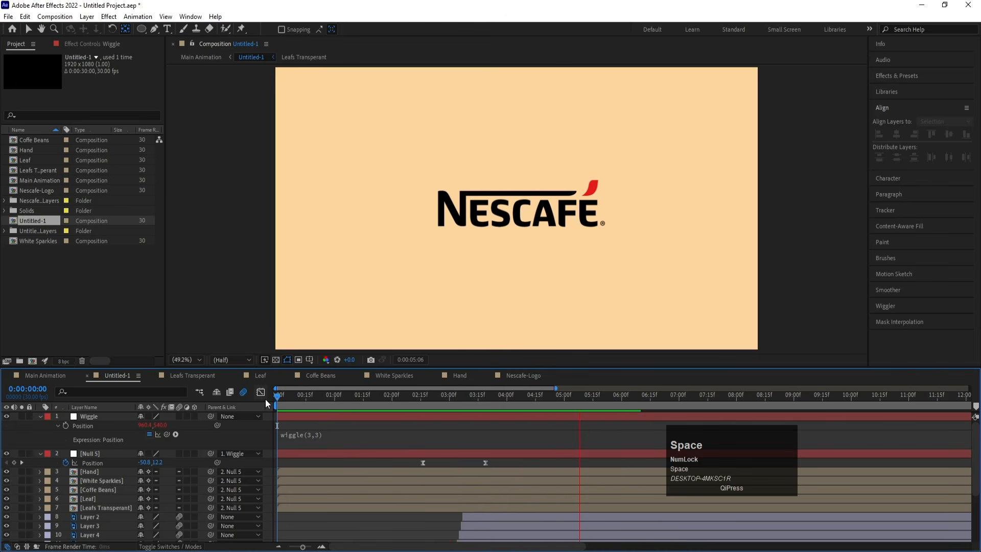
End the Main Animation composition's work area at 0:00:07:23 and play the animation back.
left_click(43, 375)
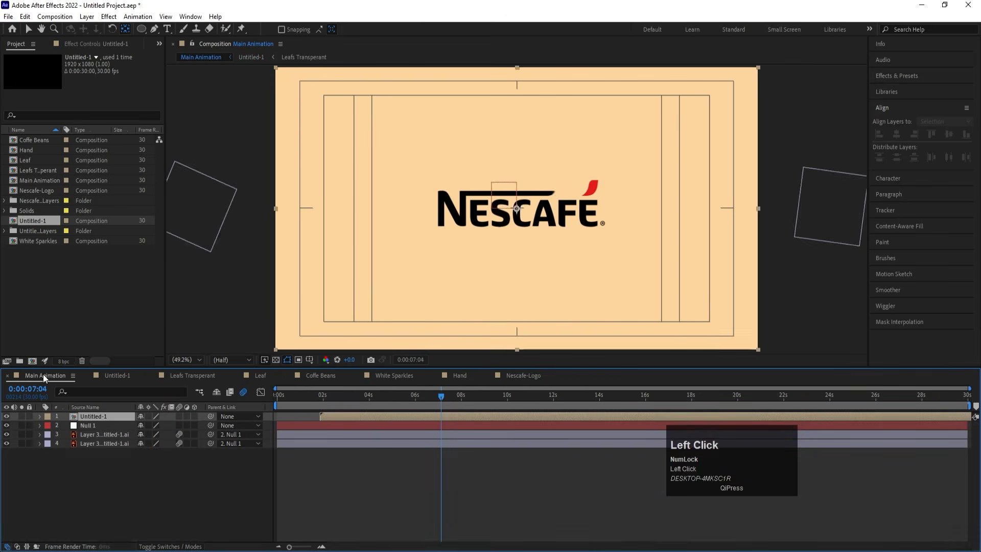
key("space")
key("space")
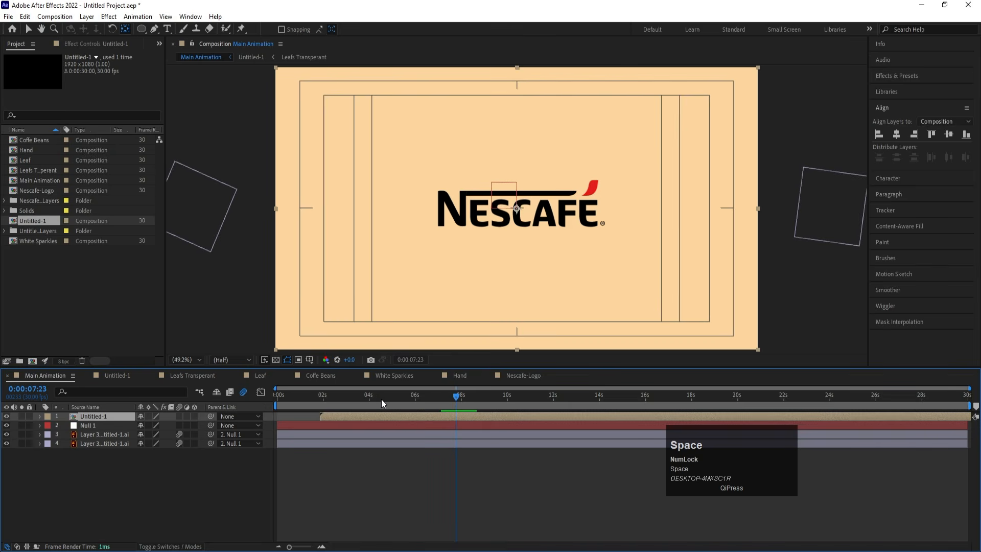
key("space")
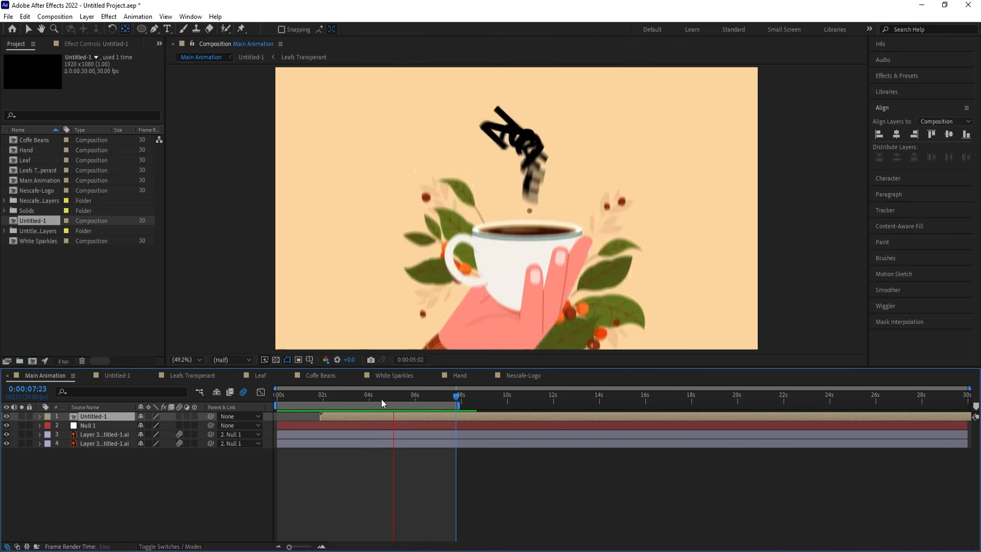
key("space")
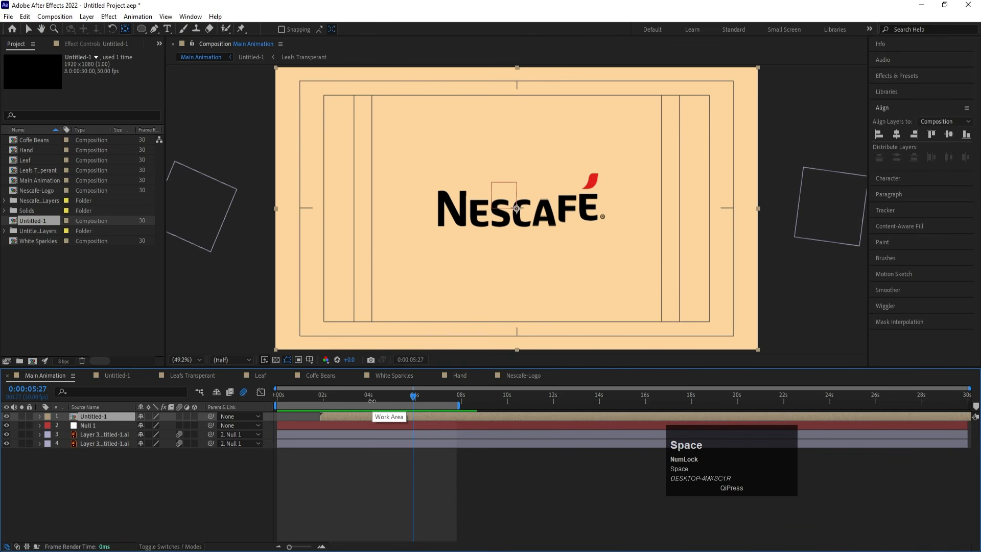
At the Untitled-1 layer's in point, set its Scale to 120% and add a Scale keyframe.
key("i")
key("s")
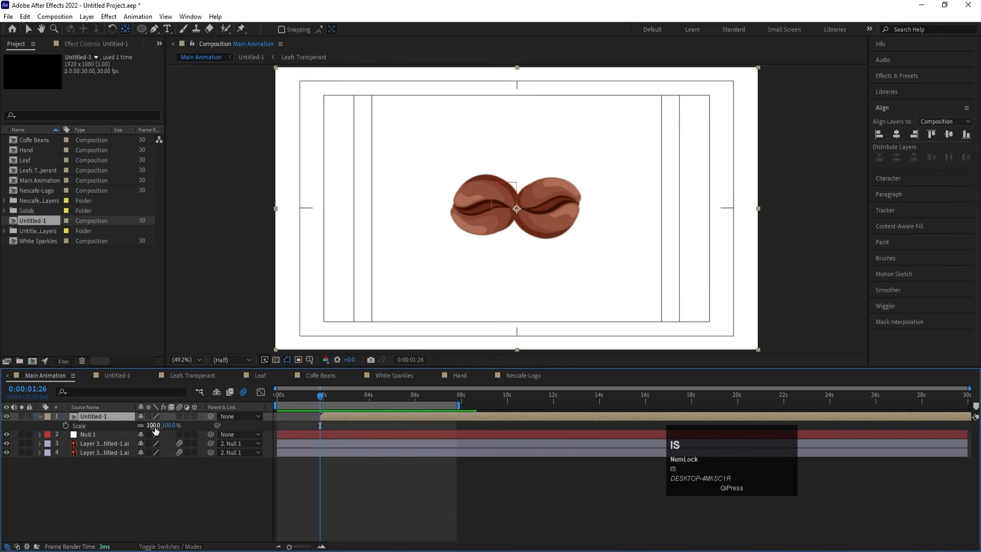
left_click(154, 425)
key("Return")
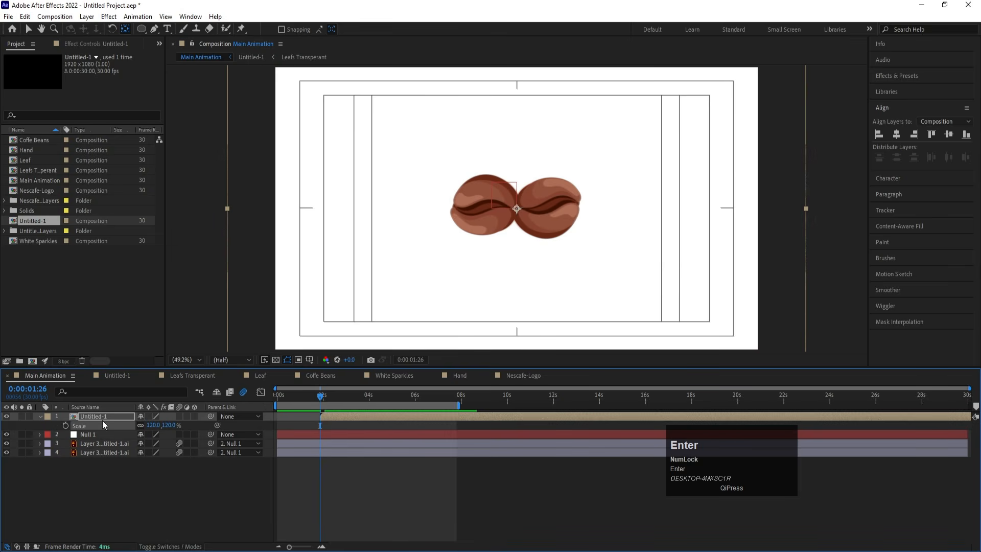
left_click(66, 426)
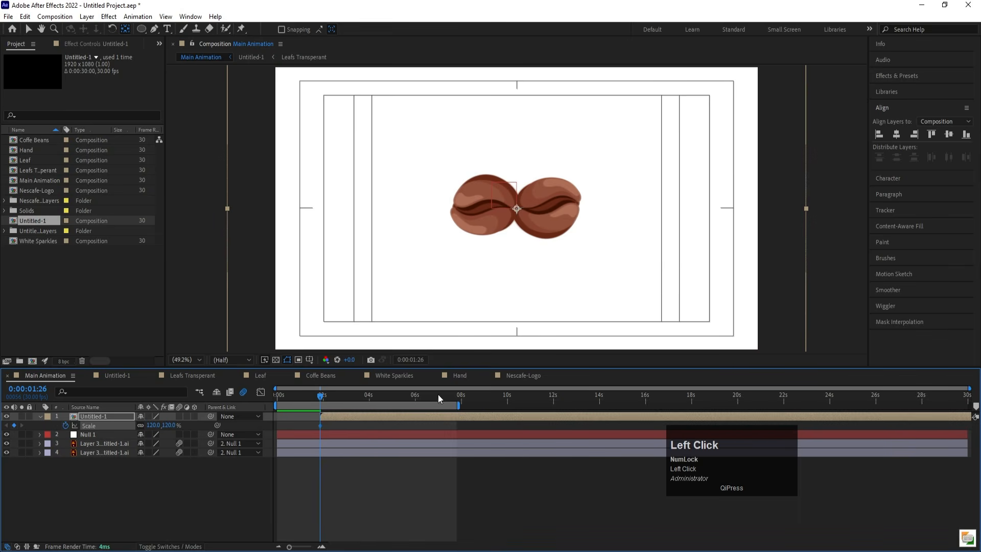
Set the Untitled-1 layer's Scale to 100% at 0:00:07:22 to add the ending keyframe.
left_click_drag(438, 395, 455, 398)
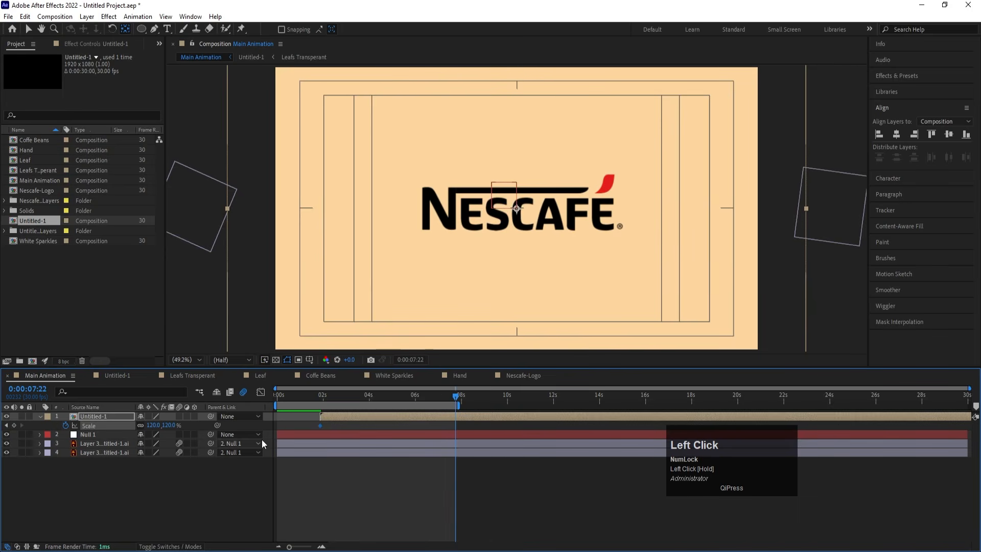
type("100")
key("Return")
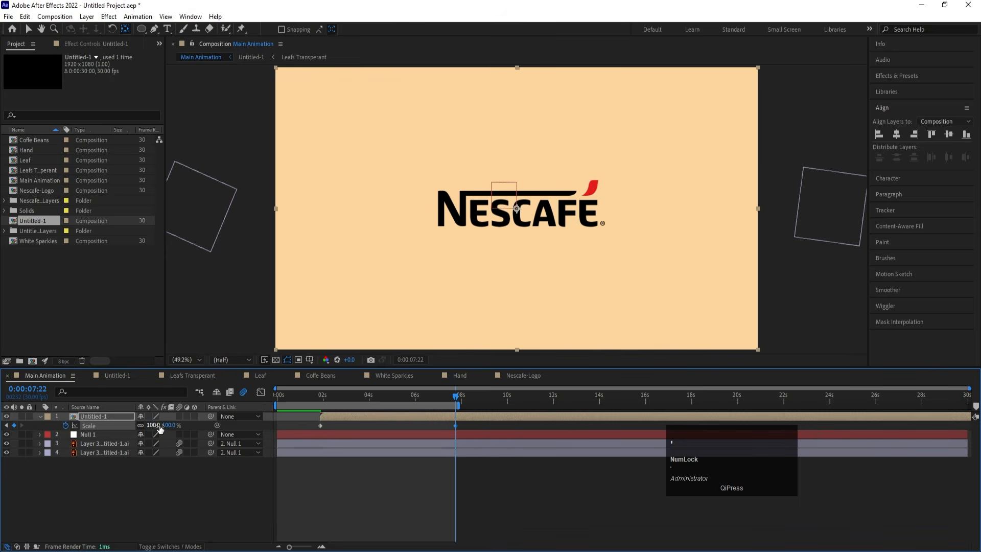
Preview the Untitled-1 layer's scale-down and set the composition's preview resolution to Full.
key("space")
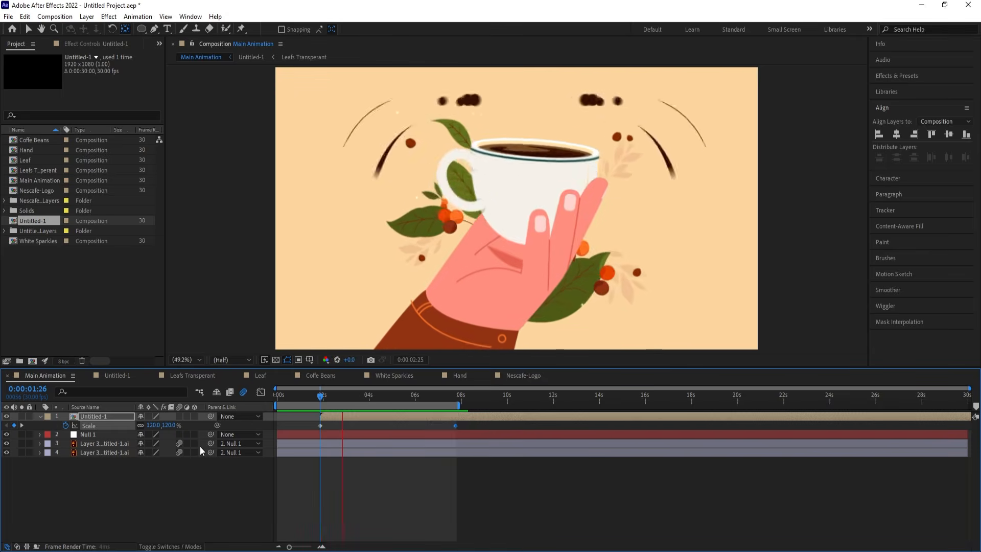
key("space")
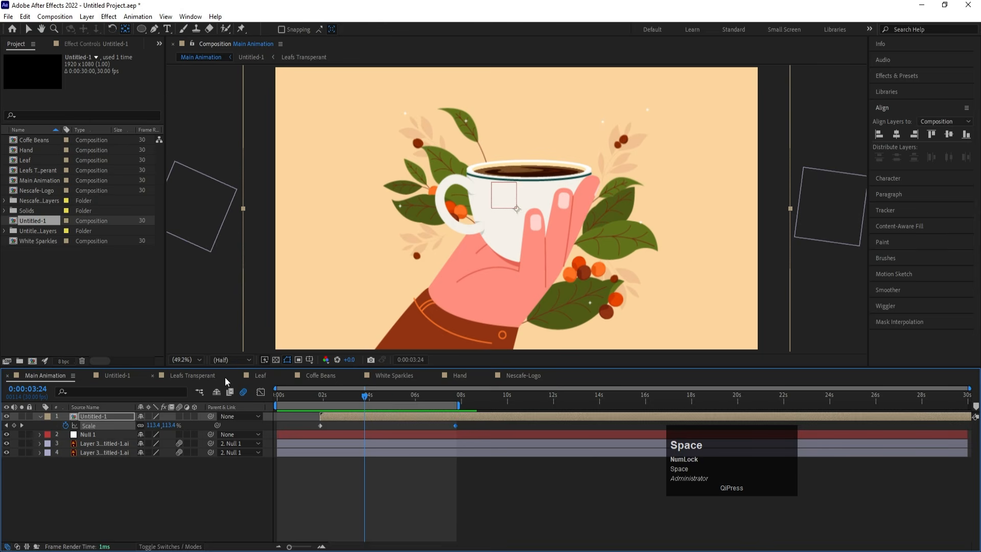
left_click(221, 360)
left_click(232, 386)
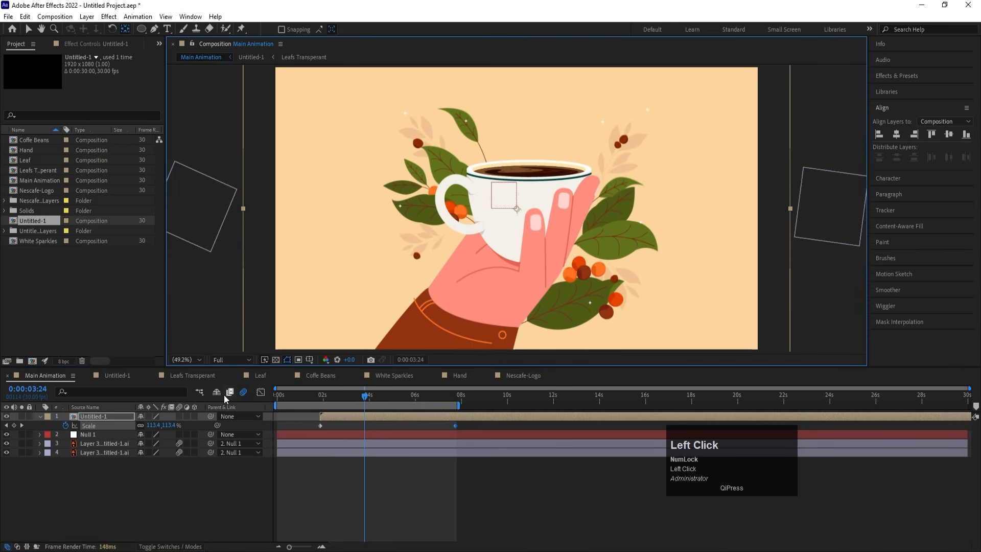
Add an adjustment layer above the Untitled-1 layer in the Main Animation composition.
right_click(185, 473)
left_click(214, 351)
left_click(350, 430)
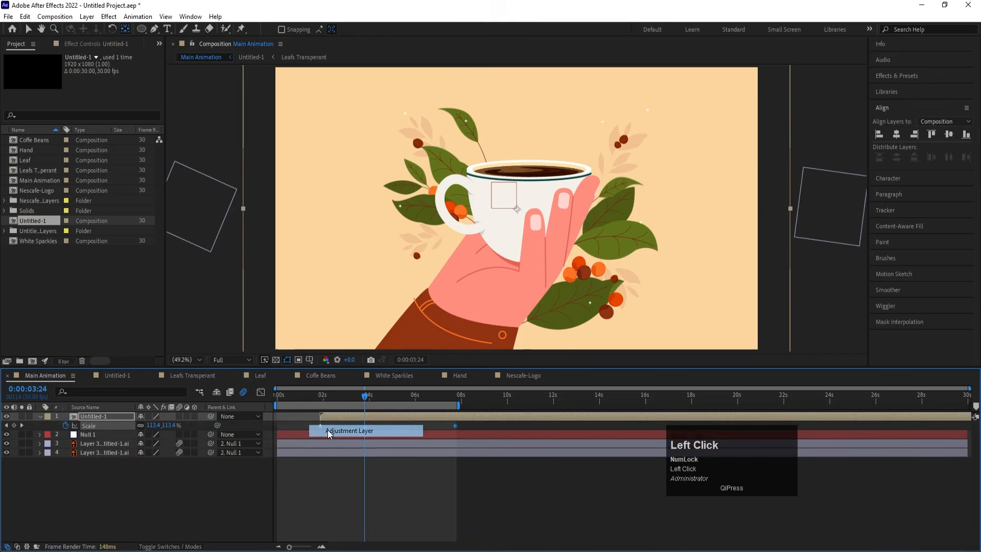
Apply the Posterize Time effect to the adjustment layer and set its Frame Rate to 15.
left_click(885, 76)
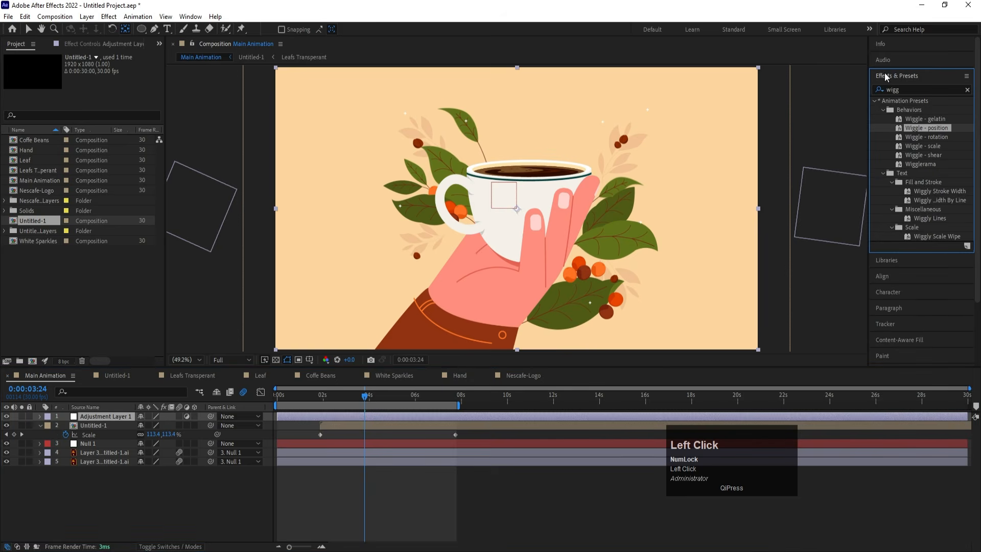
left_click(905, 90)
type("o")
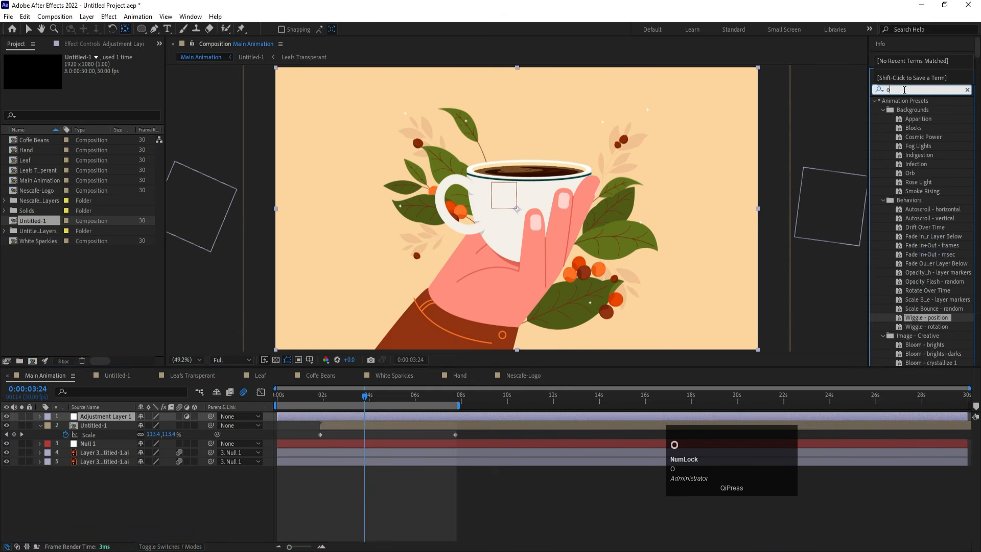
type("st")
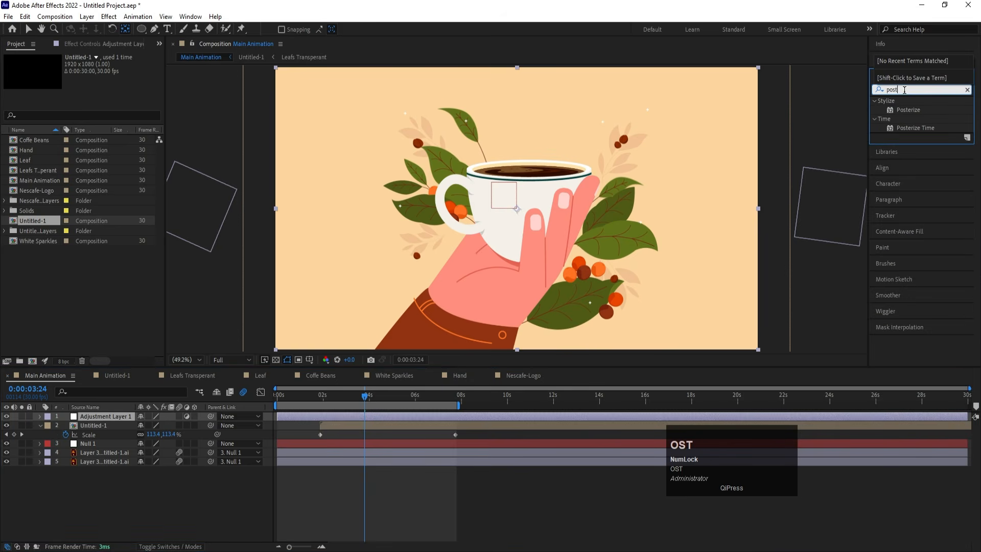
double_click(909, 128)
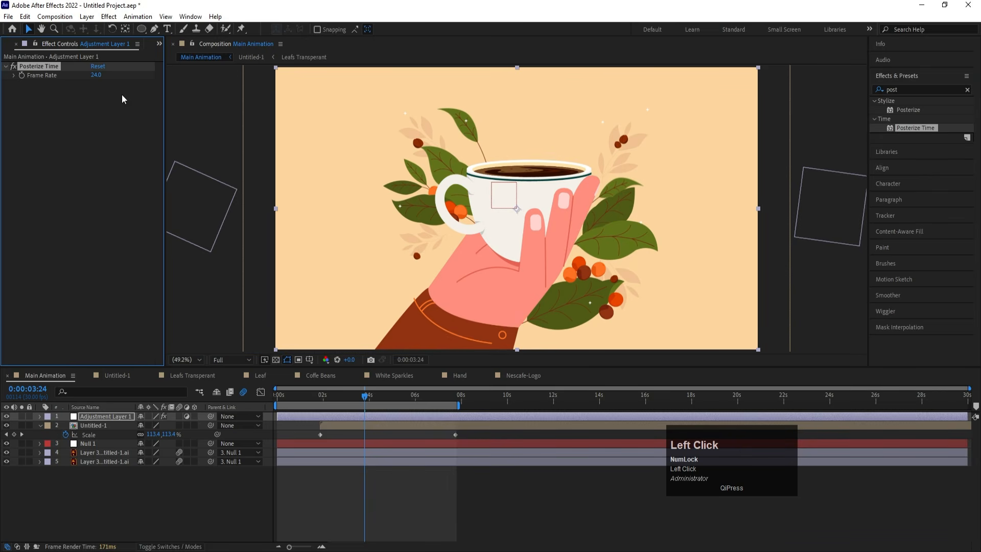
type("15")
key("Return")
Play the Main Animation composition from the start to check the reduced frame rate.
left_click(282, 394)
key("space")
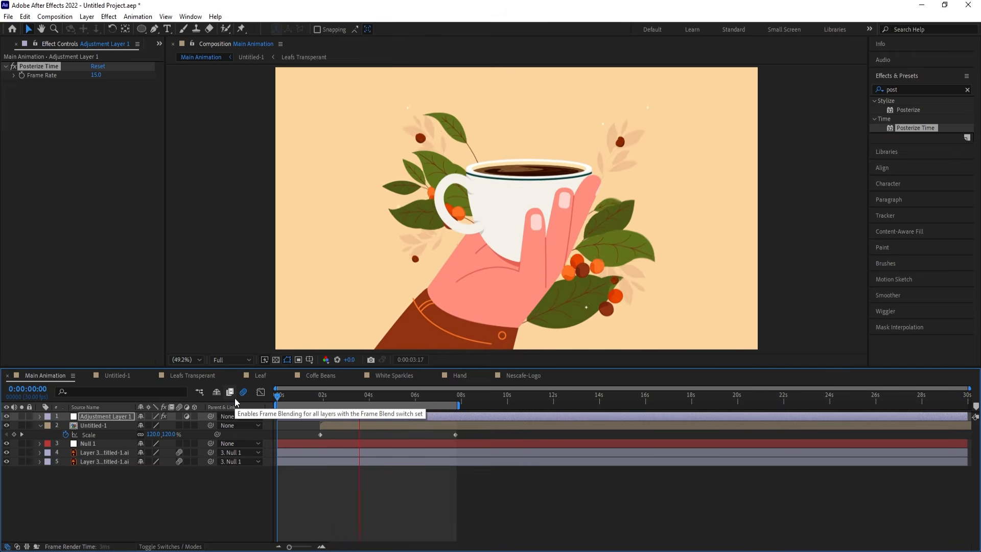
key("space")
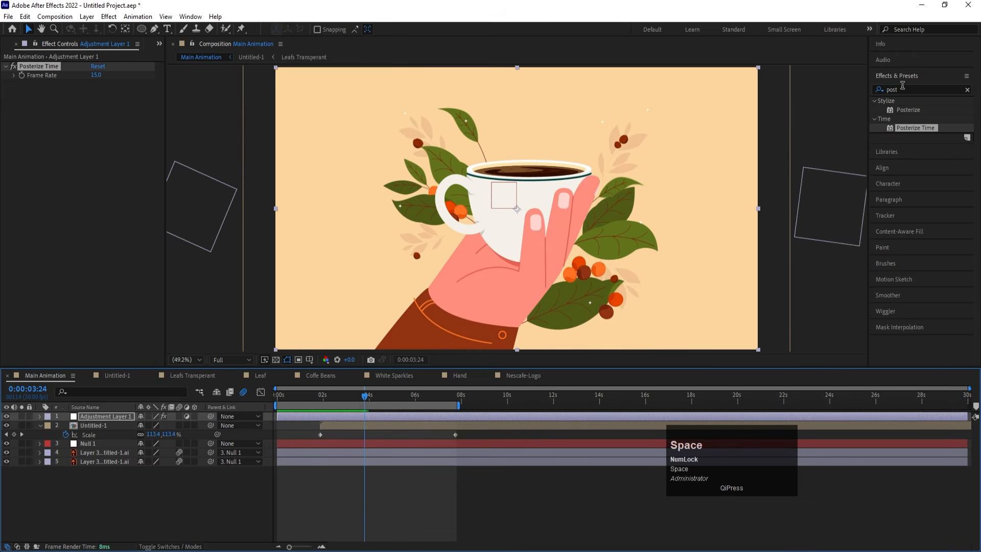
Apply the Noise effect to the adjustment layer and set Amount of Noise to 25%.
left_click(903, 89)
type("nois")
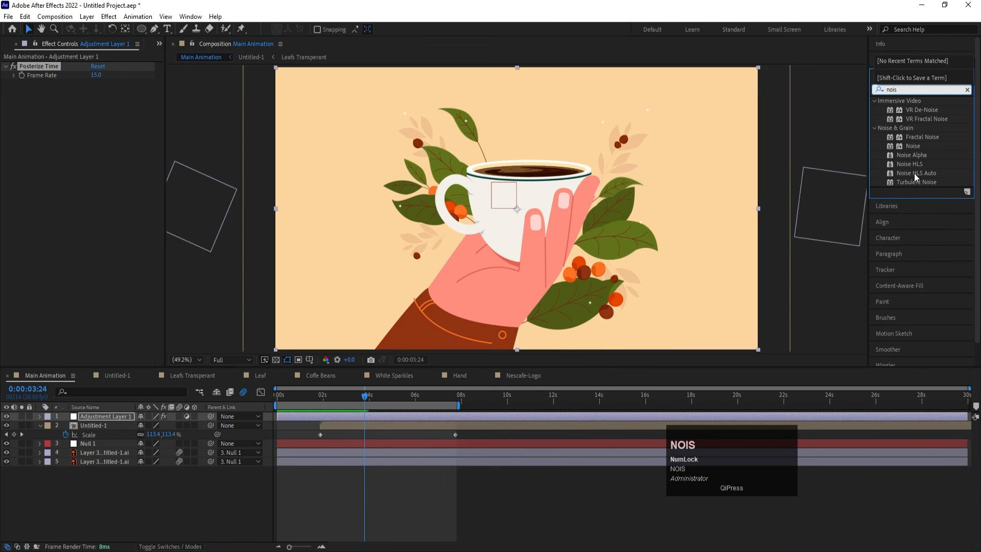
double_click(913, 147)
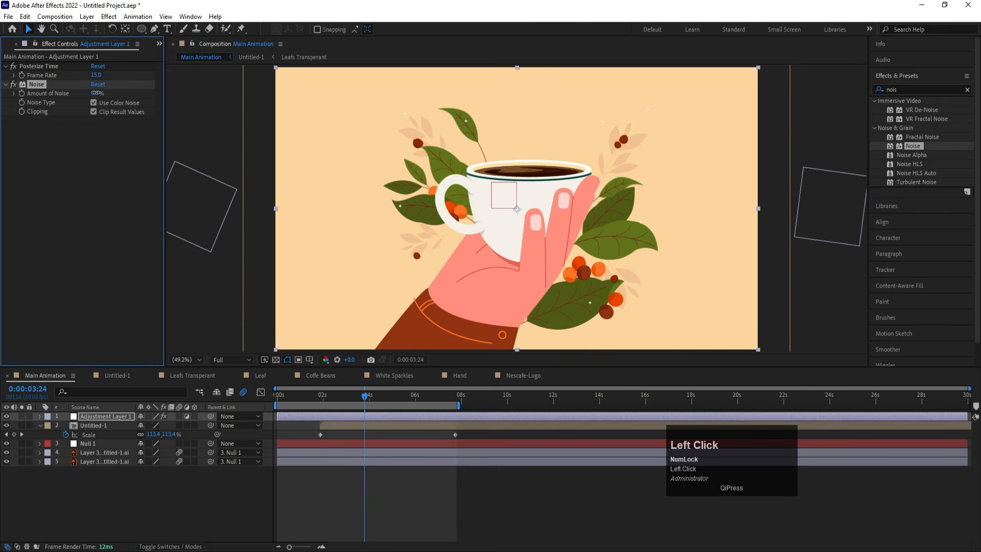
left_click(97, 94)
type("25")
key("Return")
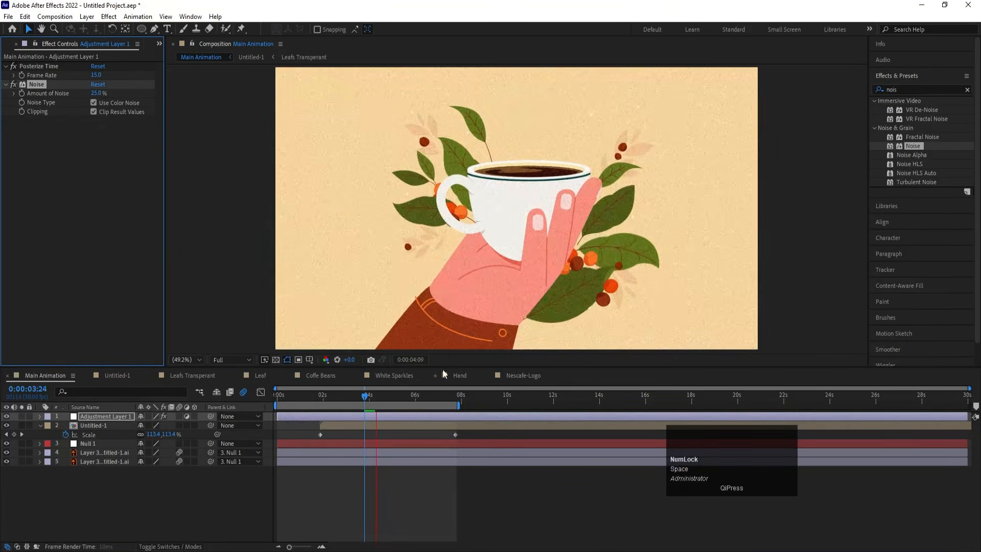
Preview the noise texture, including a playback from 0:00:00:00.
key("space")
left_click_drag(421, 395, 156, 408)
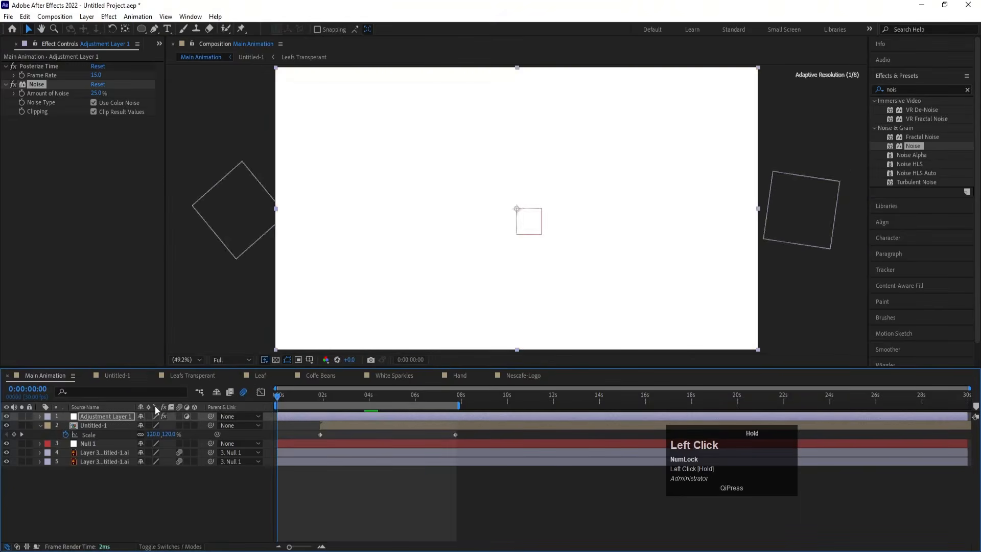
key("space")
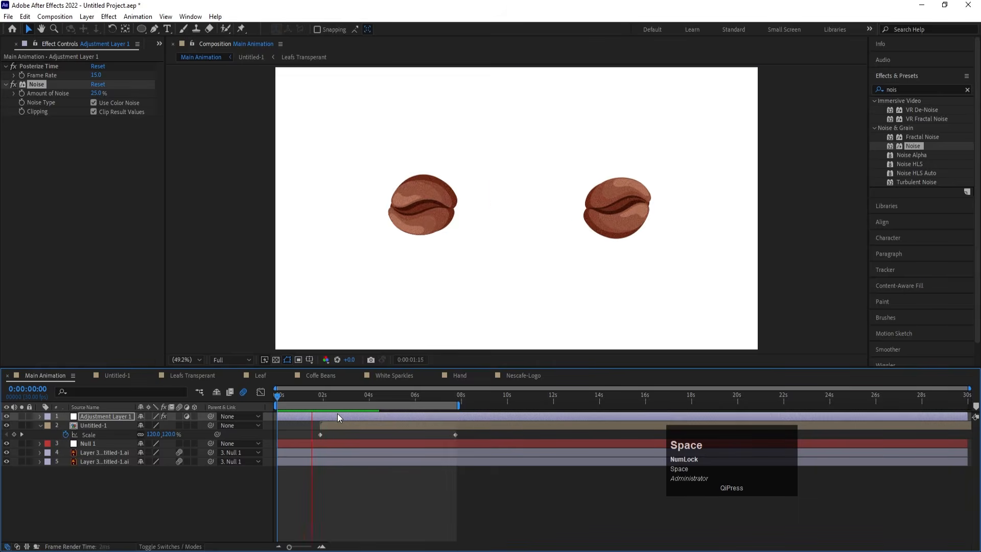
Create a pale yellow 1920 x 1080 solid named Medium Yellow Solid 1 and place it beneath all other layers as the background.
left_click(107, 485)
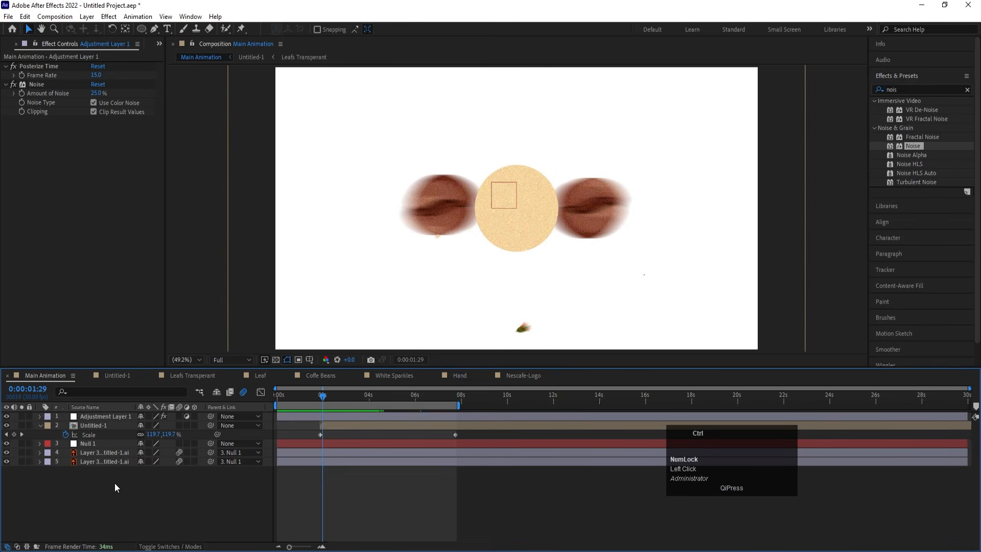
key("ctrl+y")
left_click_drag(482, 164, 662, 200)
left_click(686, 377)
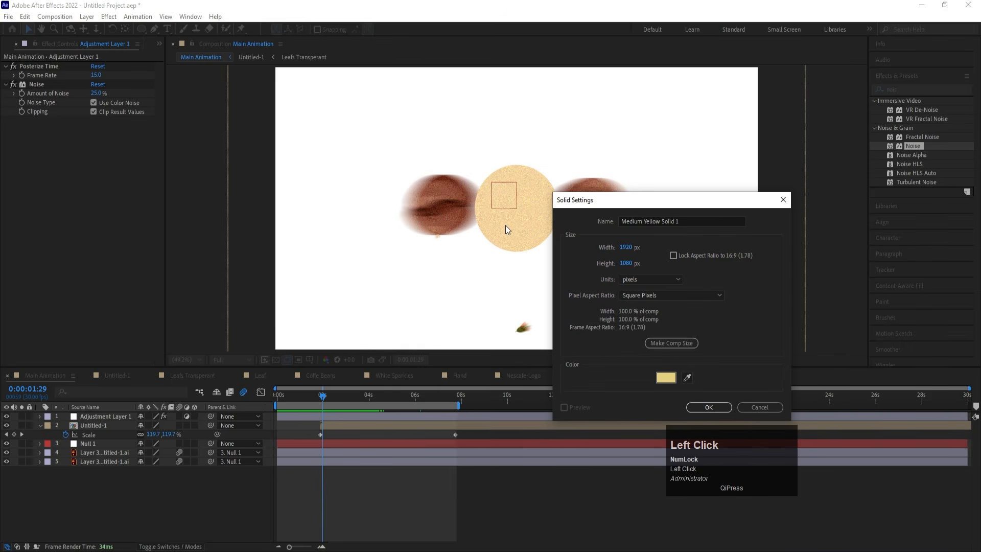
left_click(666, 378)
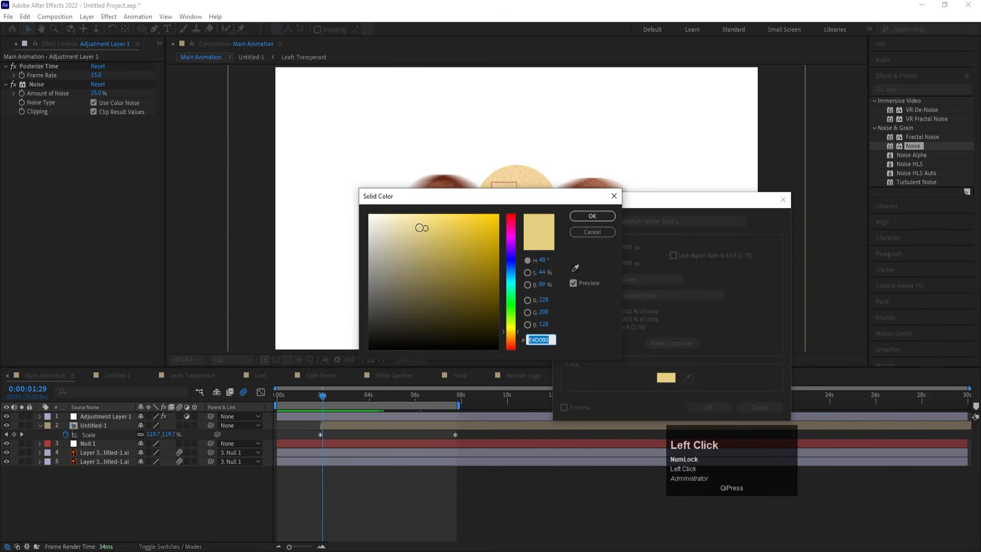
left_click_drag(424, 228, 409, 217)
key("Return")
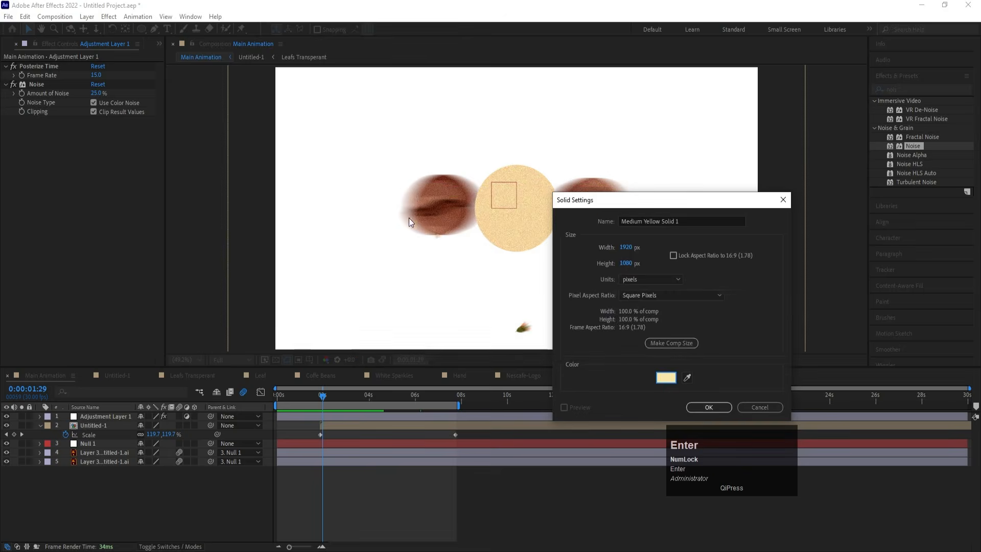
key("Return")
left_click(122, 498)
left_click_drag(122, 497, 130, 506)
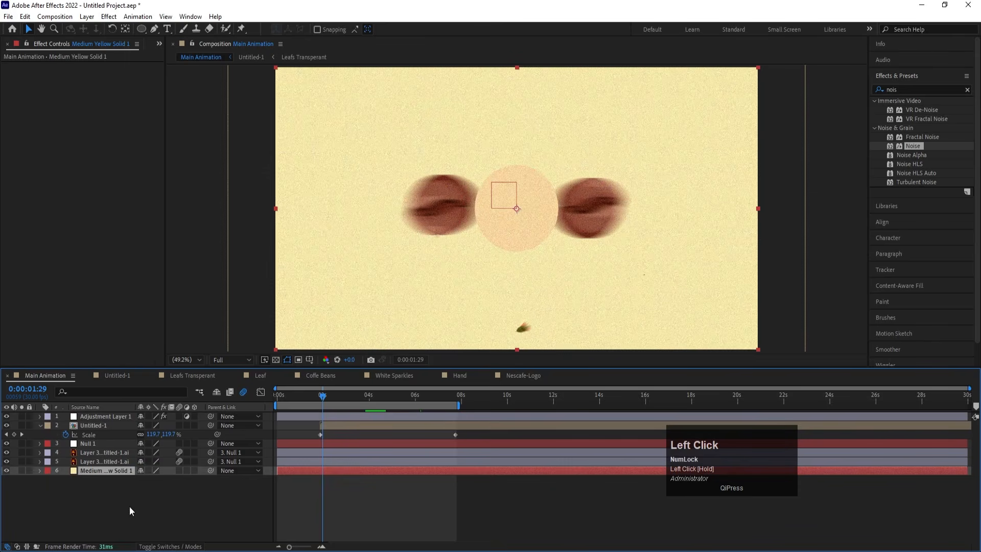
Play the composition from 0:00:00:00 to check the animation over the yellow background.
left_click_drag(296, 393, 252, 401)
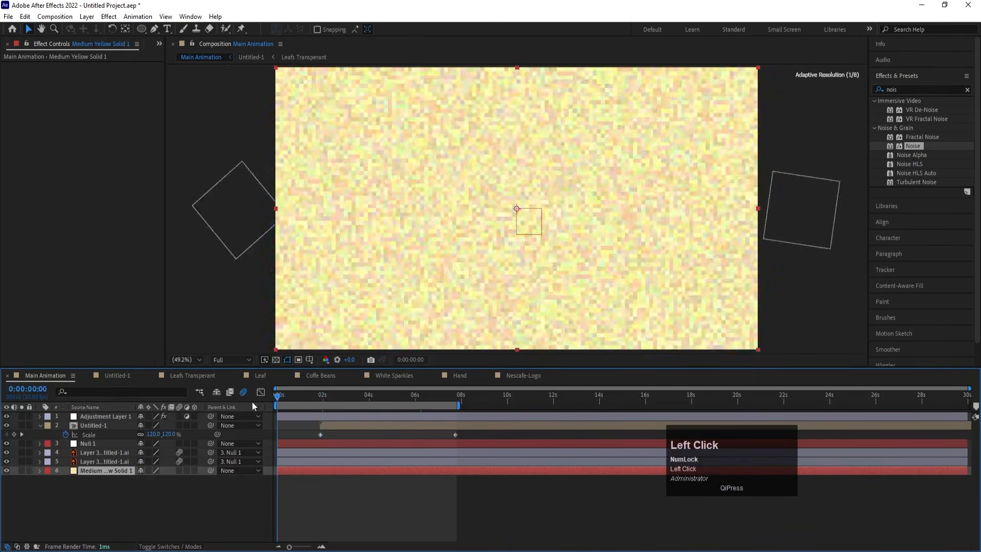
key("space")
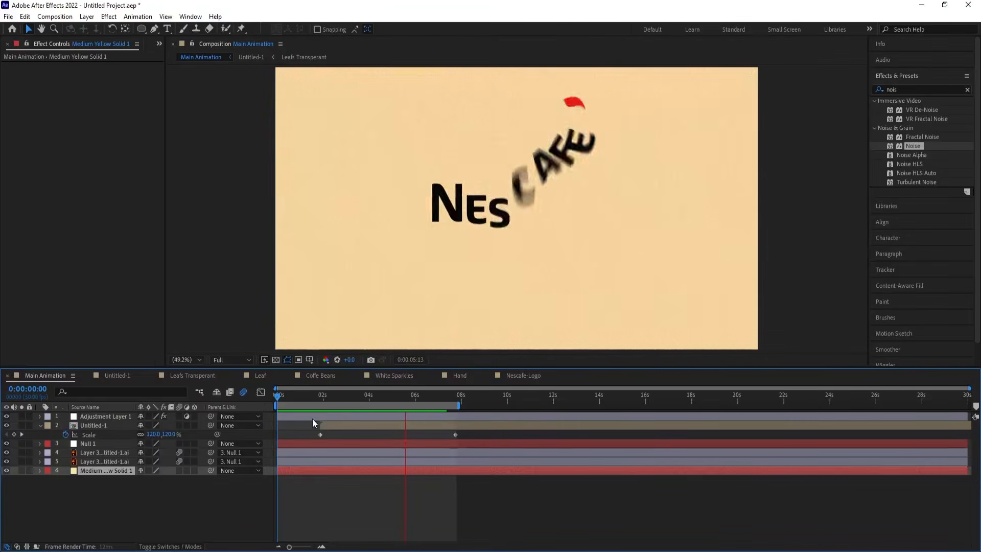
key("space")
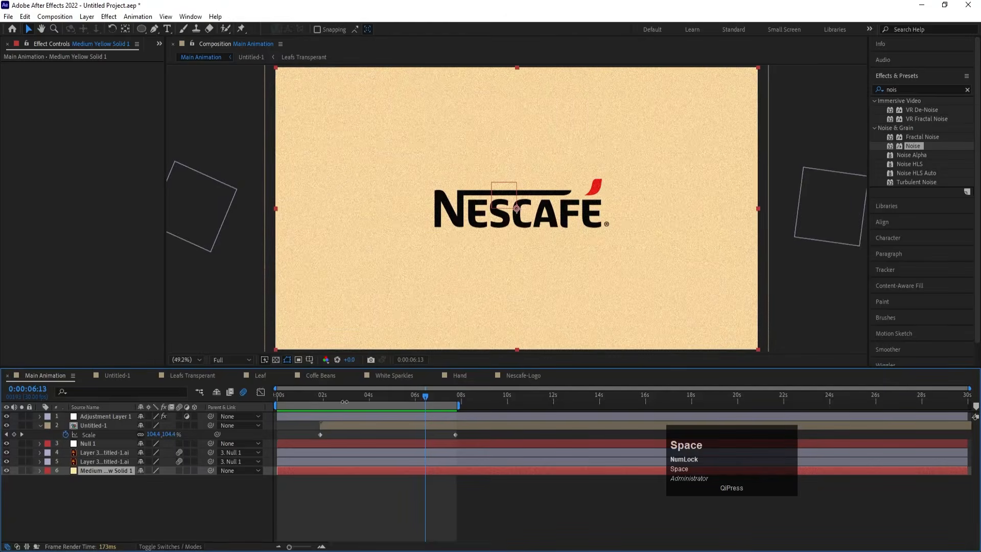
Pre-compose the Untitled-1, Null 1 and two coffee bean layers into a new composition named Animation.
left_click(345, 402)
left_click(118, 461)
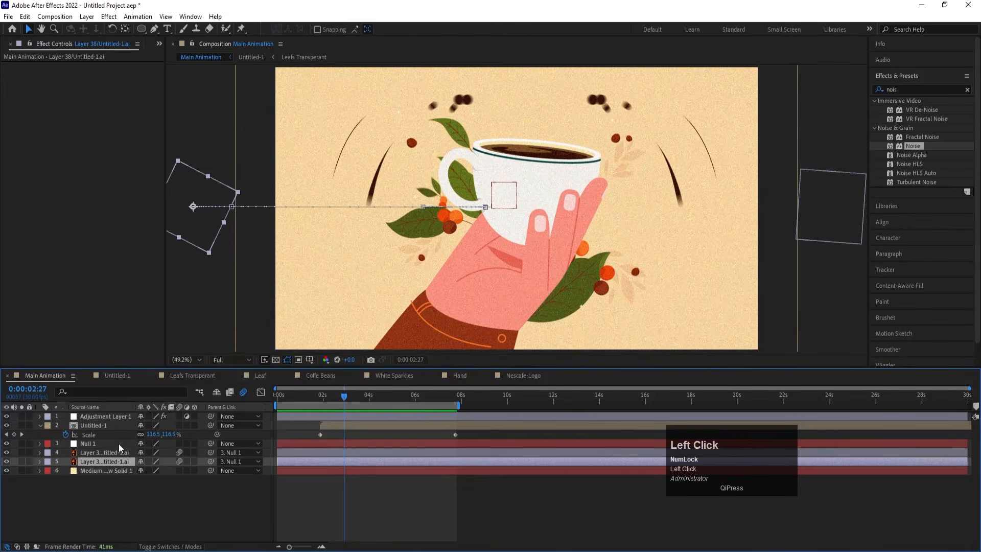
left_click(101, 424, "shift")
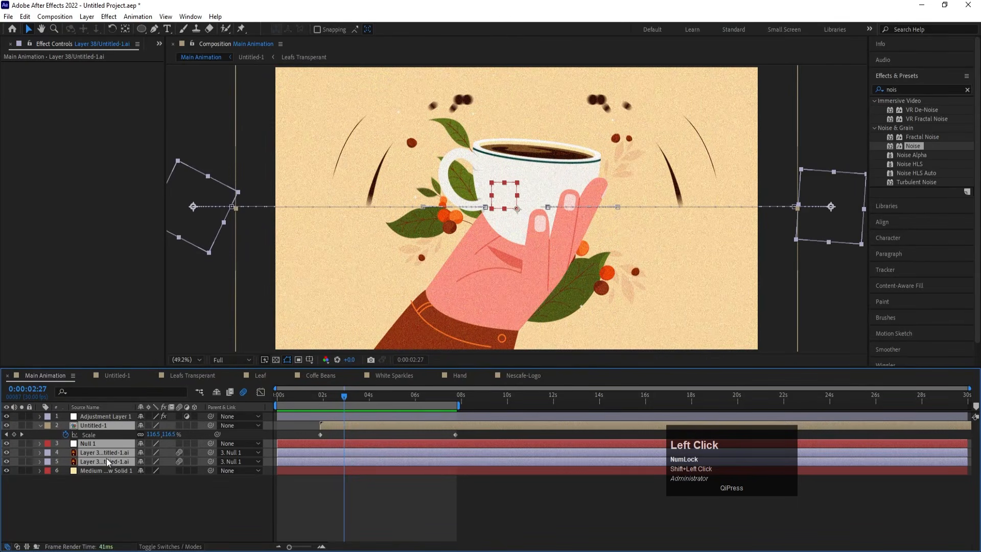
key("ctrl+shift+c")
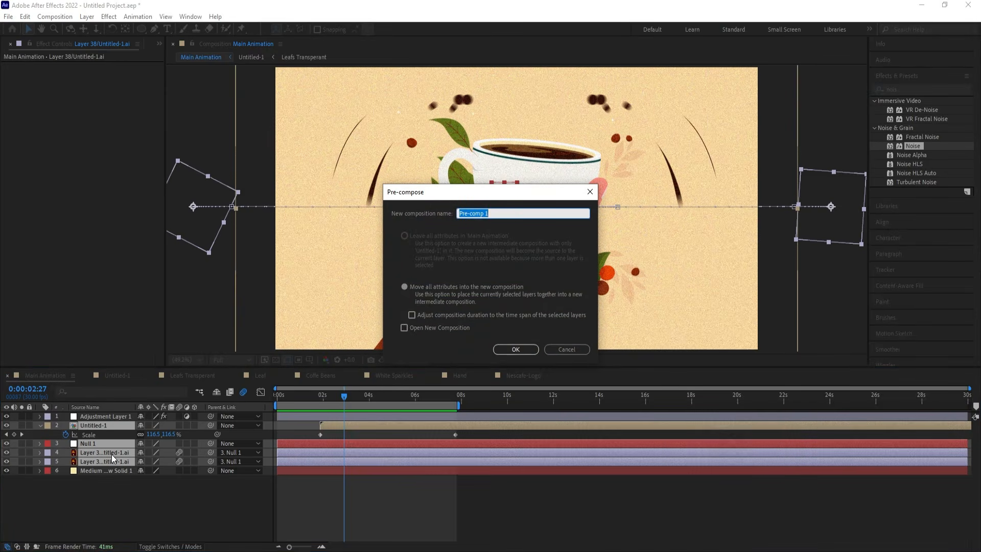
key("shift")
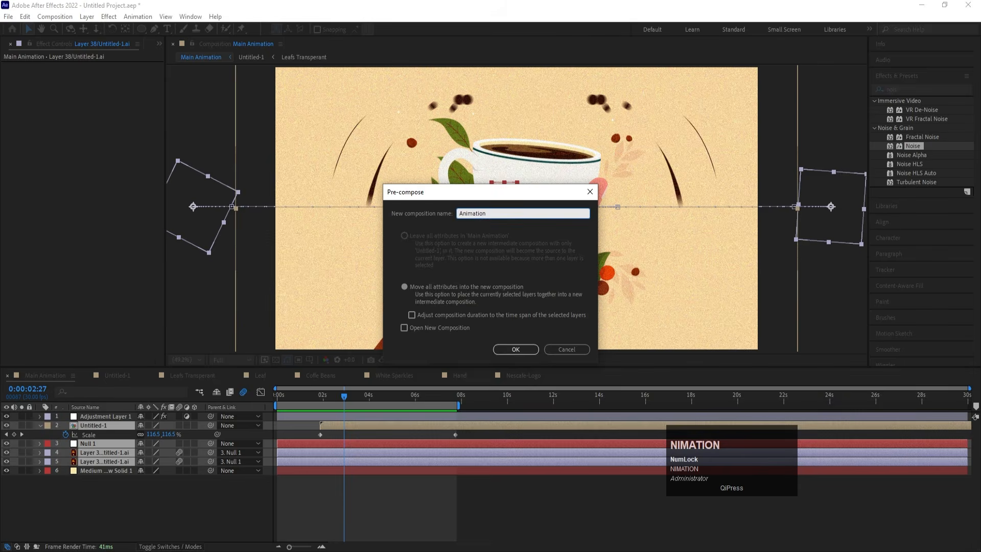
type("Animation")
key("Return")
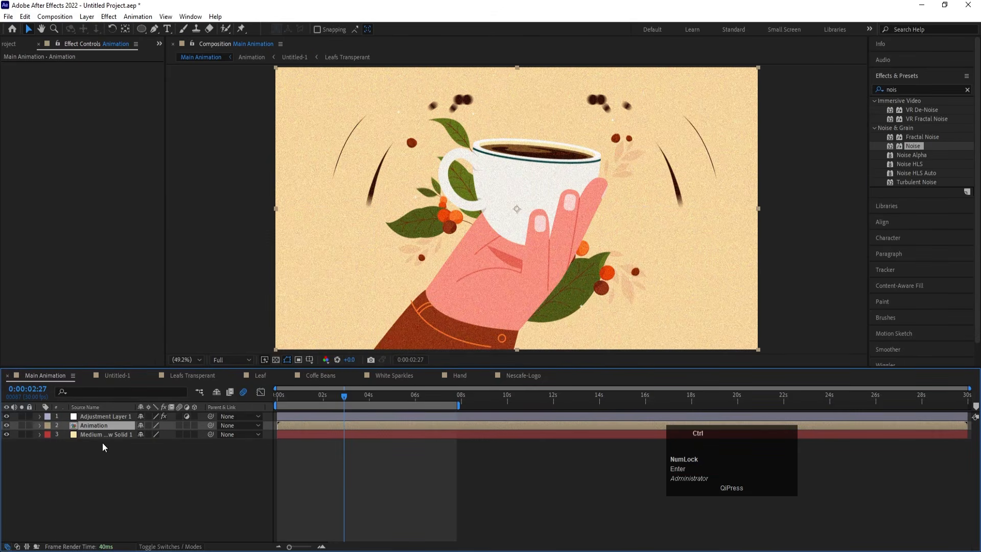
Duplicate the Animation layer and apply the Find Edges effect with Invert enabled to the upper copy.
key("ctrl+d")
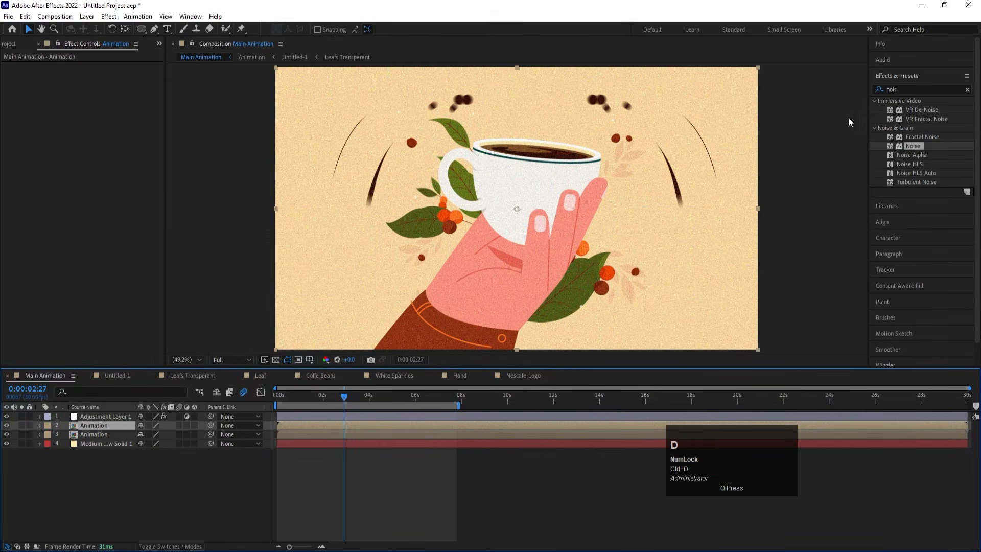
left_click(923, 90)
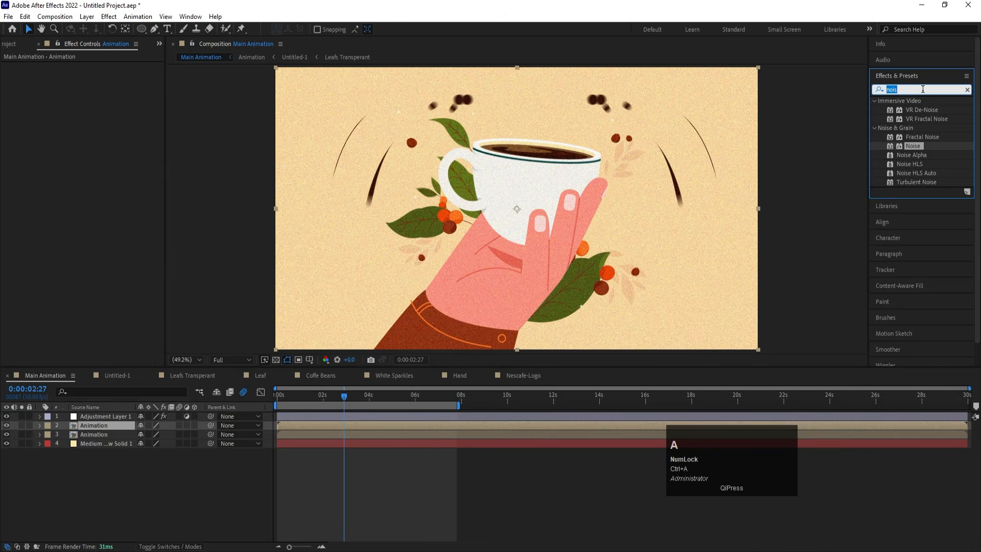
type("find")
double_click(925, 111)
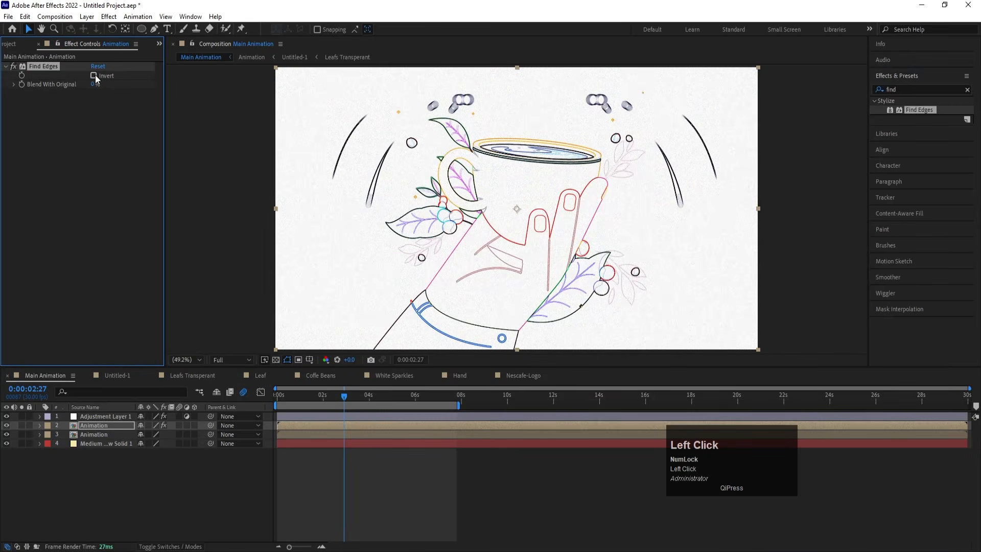
left_click(94, 76)
left_click(94, 76)
left_click(94, 76)
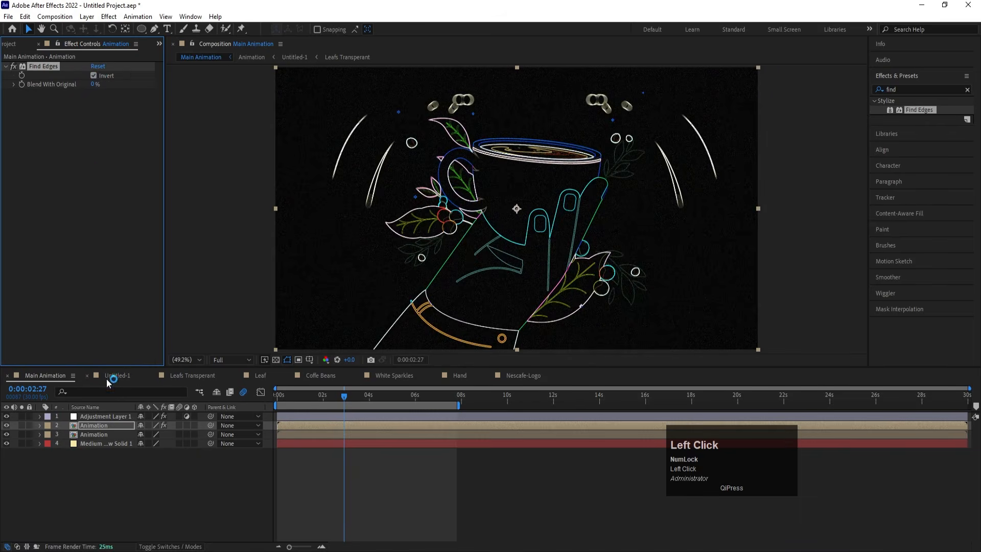
Set the upper Animation layer's blending mode to Screen.
key("F4")
left_click(151, 425)
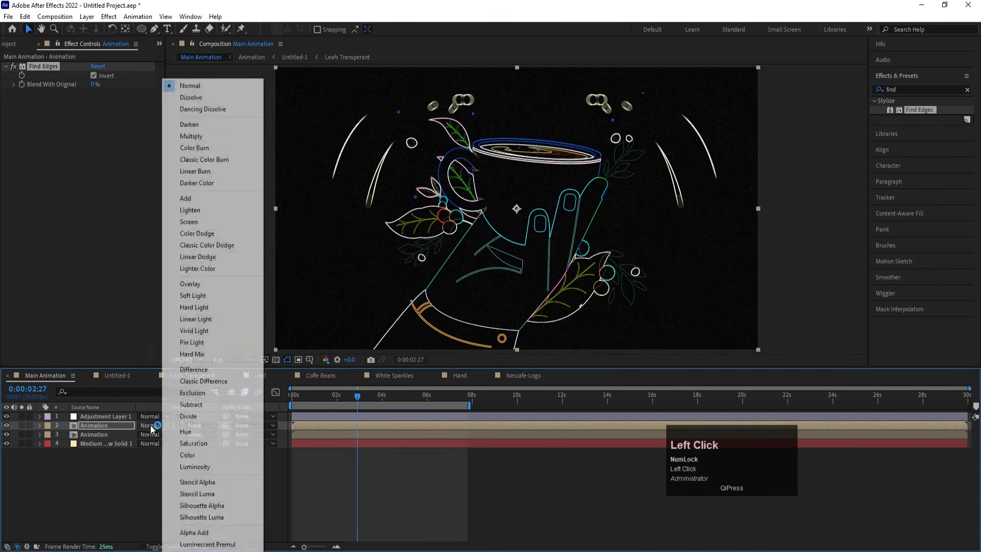
left_click(189, 221)
left_click(971, 466)
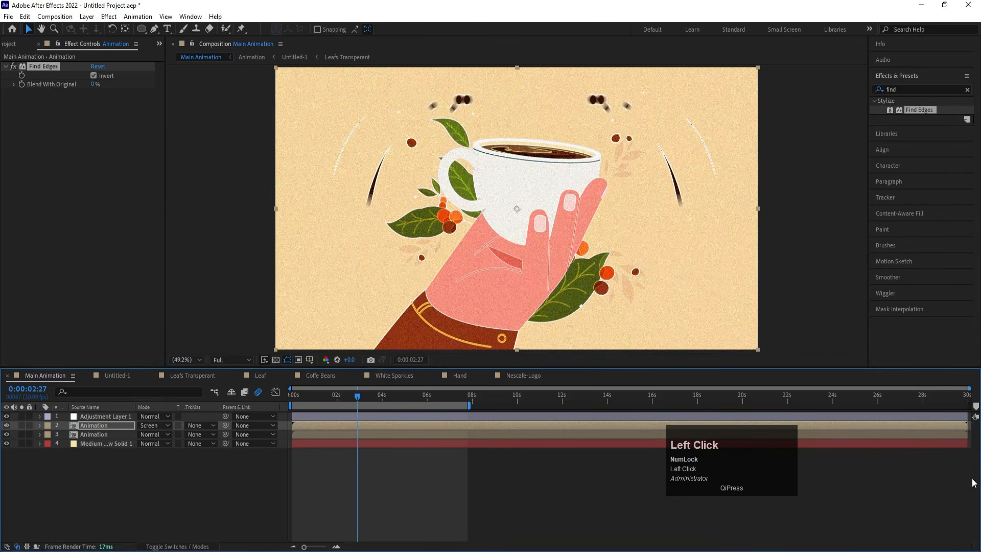
Try Find Edges without Invert and the Multiply and Overlay blending modes on the upper Animation layer, restoring Invert and Screen.
left_click(94, 76)
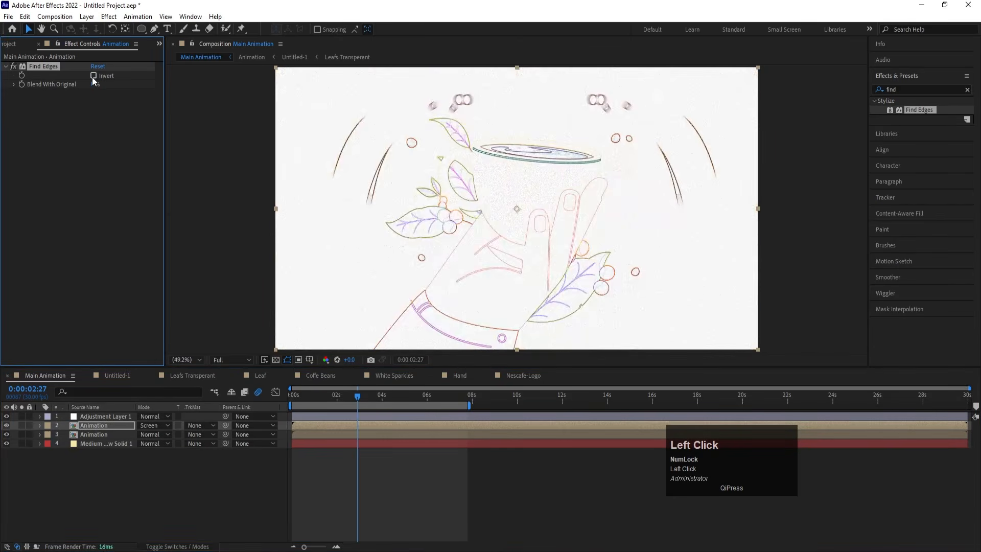
left_click(148, 428)
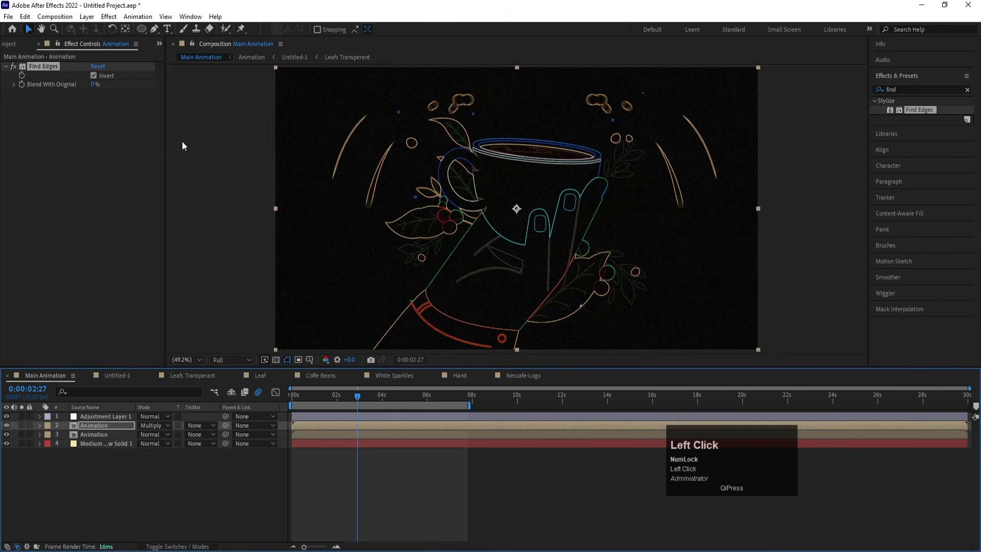
left_click(165, 425)
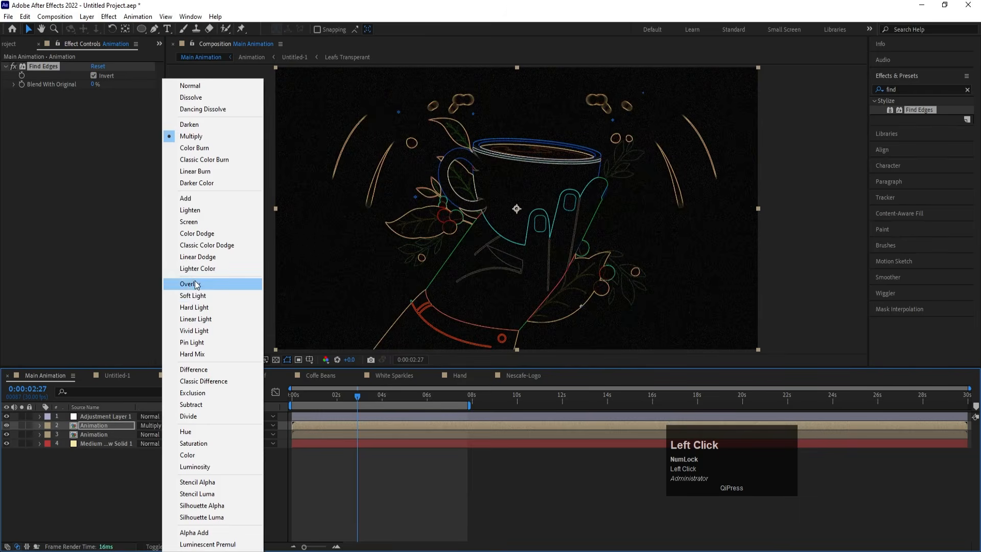
left_click(194, 284)
left_click(153, 429)
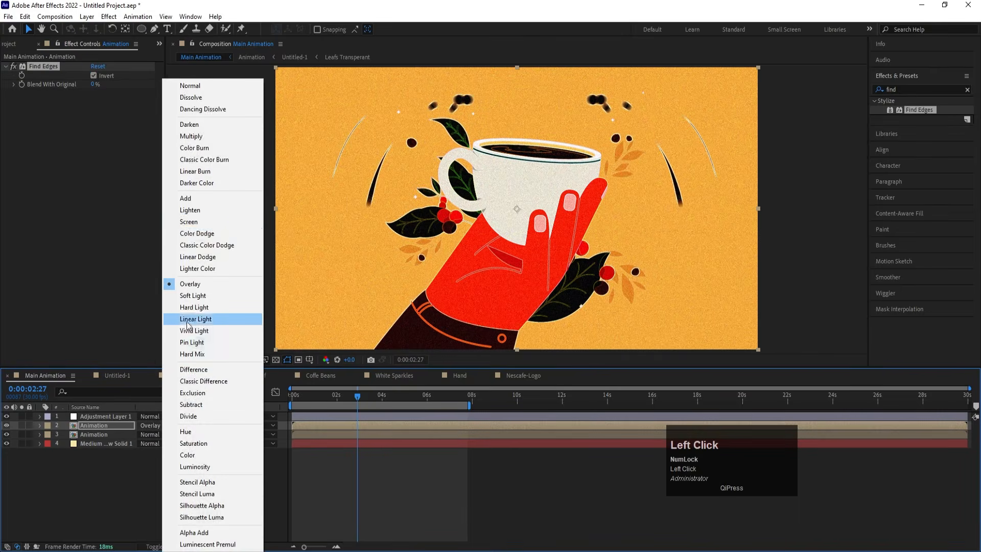
left_click(189, 223)
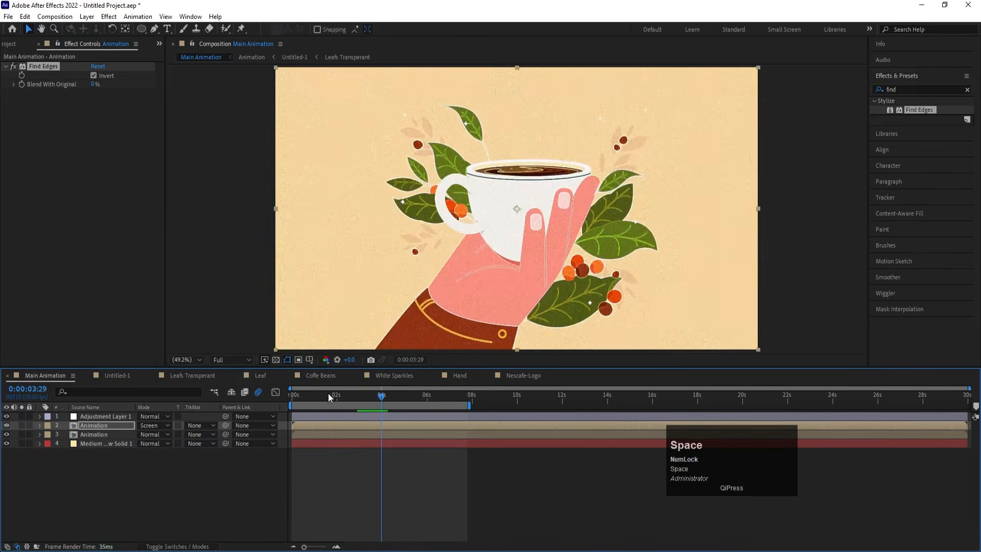
Preview the animation from the start to check the white Find Edges outlines on the cup and logo.
left_click_drag(328, 394, 274, 395)
key("space")
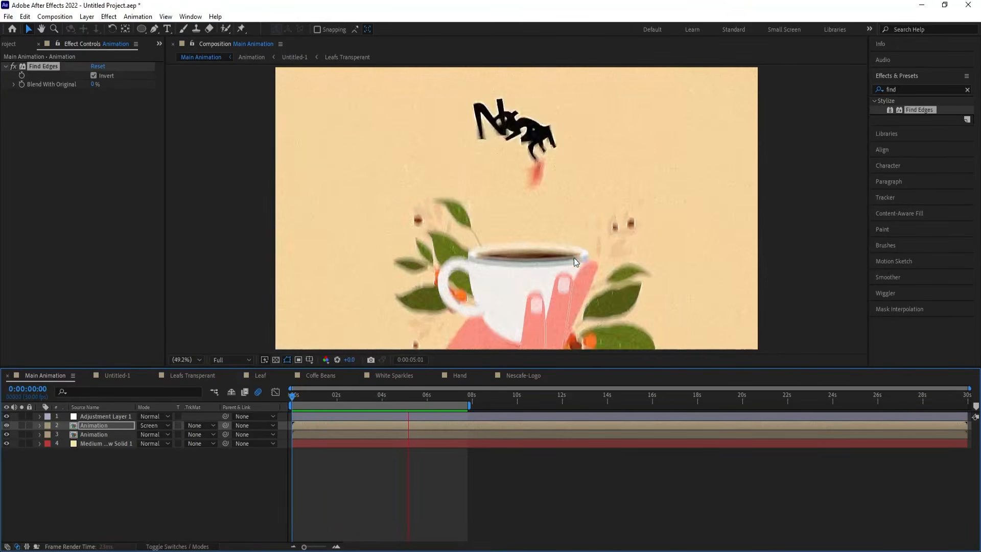
key("space")
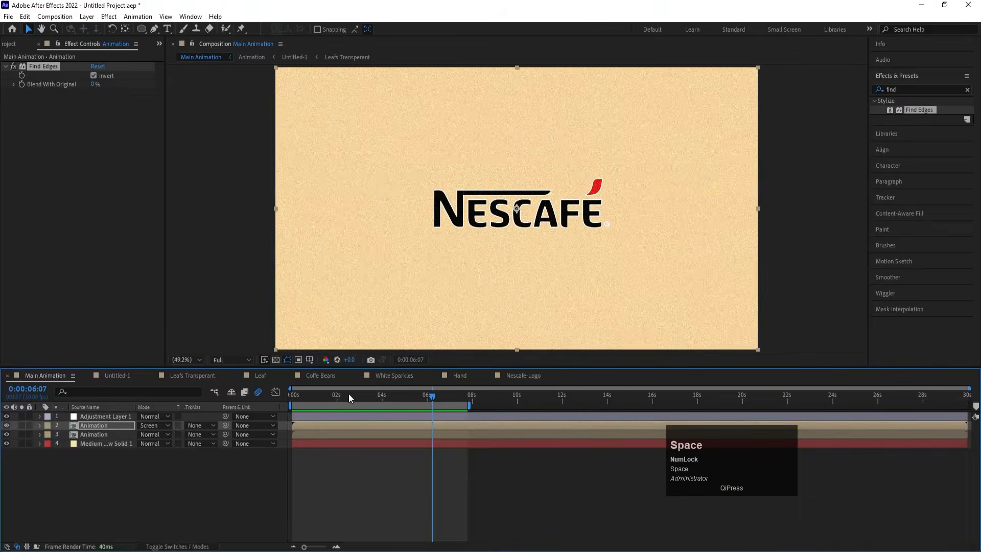
left_click(301, 396)
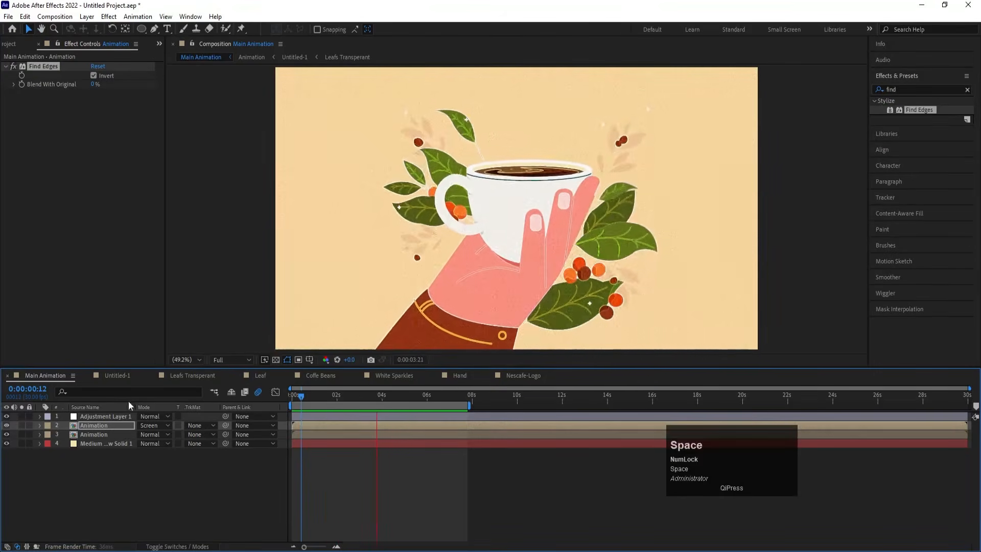
key("space")
Nudge the upper Animation layer a few pixels to the right so its outlines sit offset from the artwork.
key("Right")
key("Right")
key("Right")
key("Right")
key("Right")
key("Right")
key("Right")
key("Right")
key("Right")
key("Right")
key("Right")
key("Right")
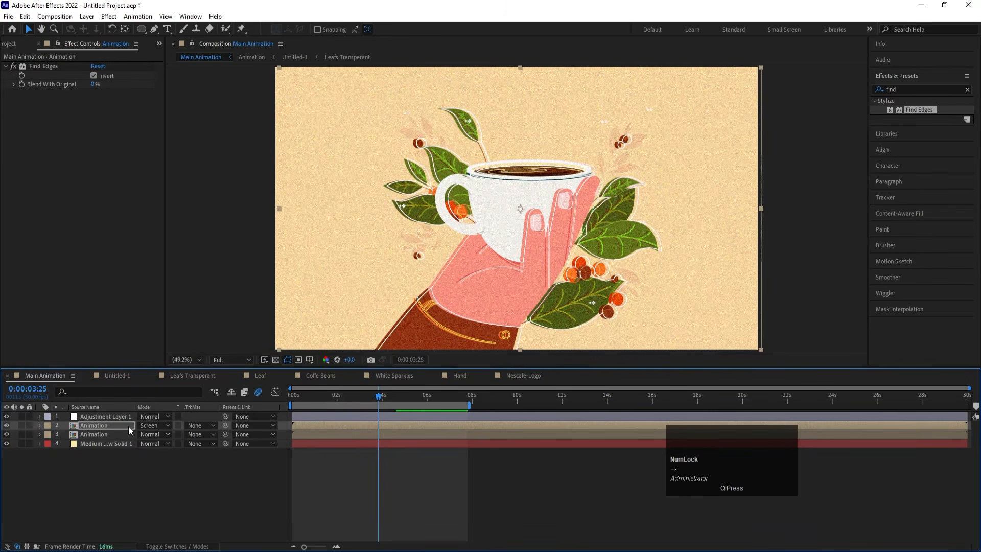
key("Left")
key("Left")
key("Left")
key("Left")
key("Left")
key("Left")
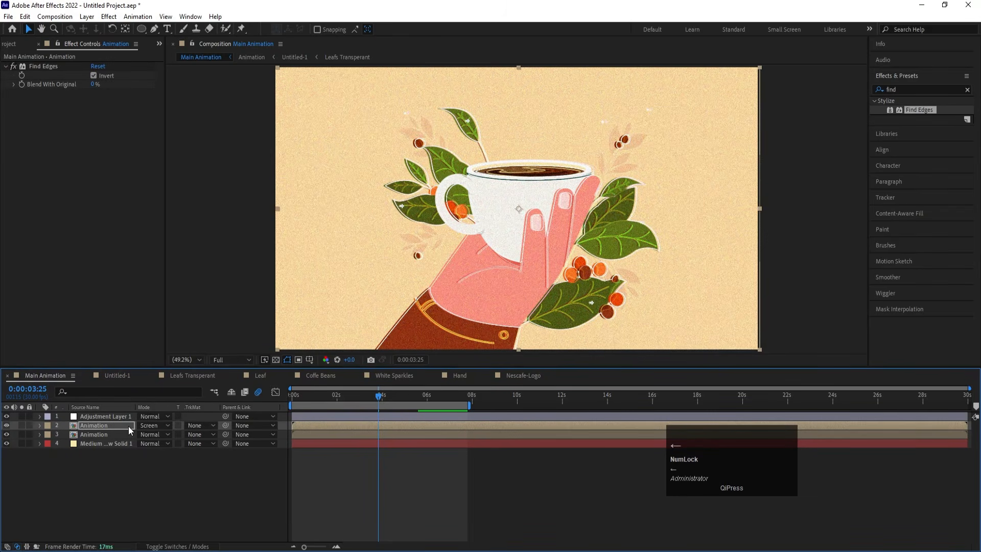
Play from 0:00:03:25 through the logo reveal and fine-tune the upper Animation layer's horizontal offset.
key("space")
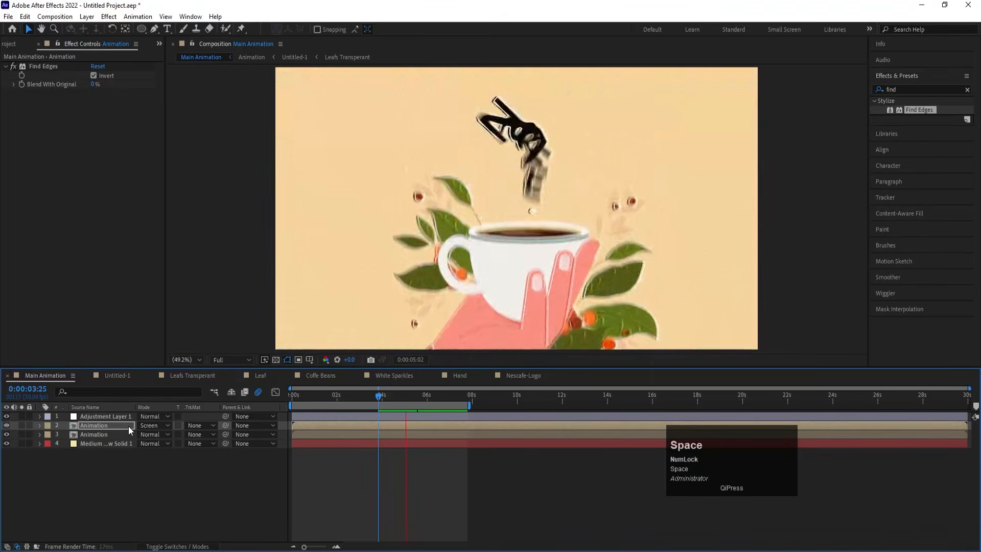
key("space")
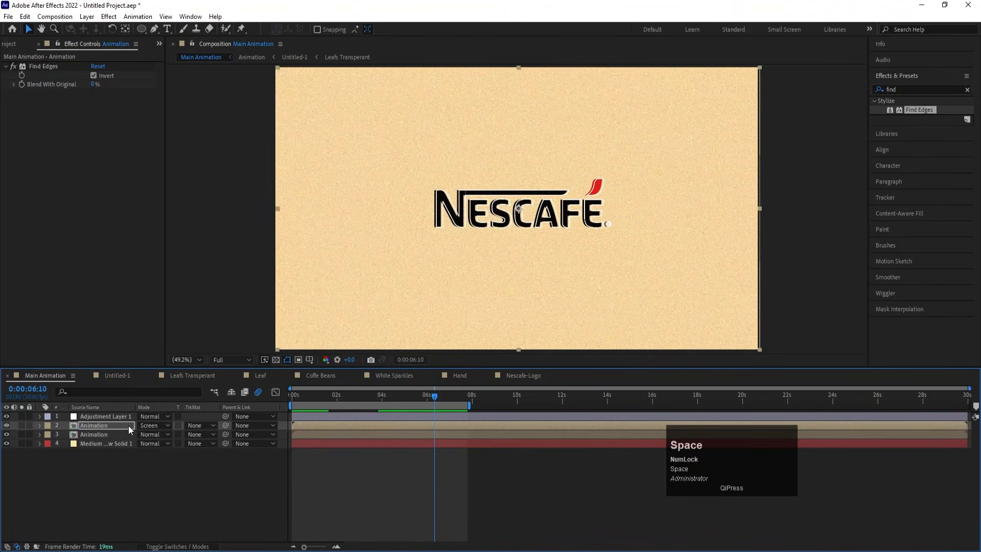
key("Right")
key("Right")
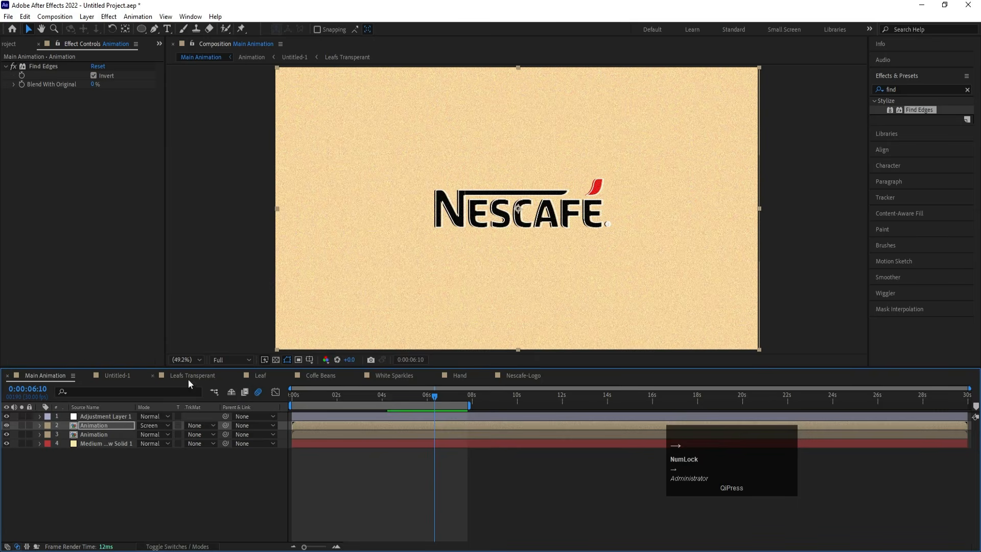
Play the composition from 0:00:00:00, switching the composition view to maximized and back, to review the offset outlines.
left_click(292, 396)
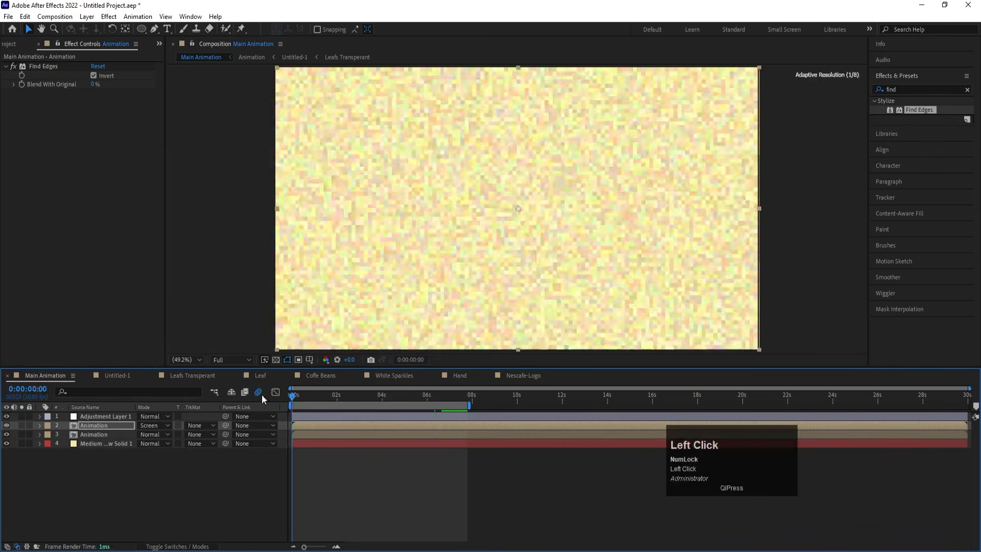
key("space")
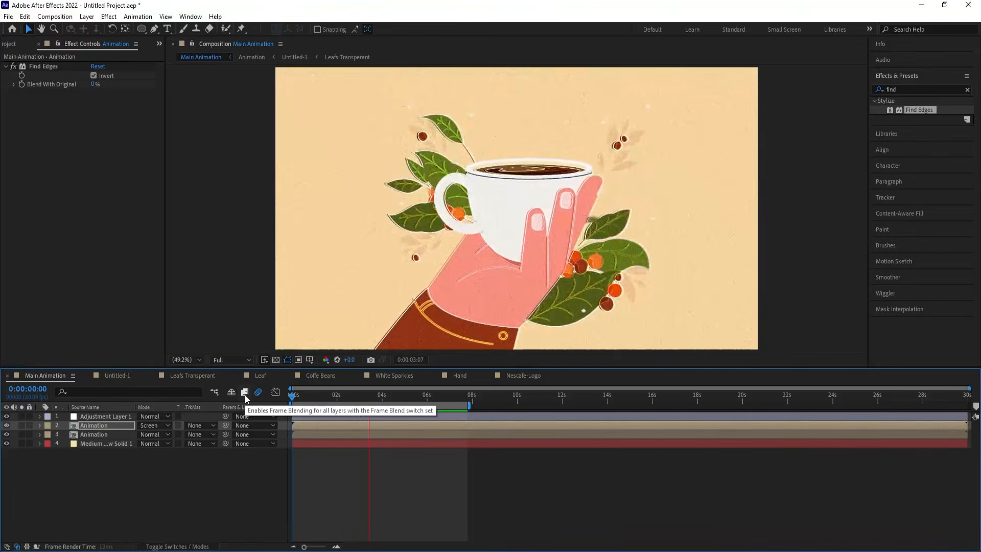
key("space")
key("grave")
key("grave")
key("space")
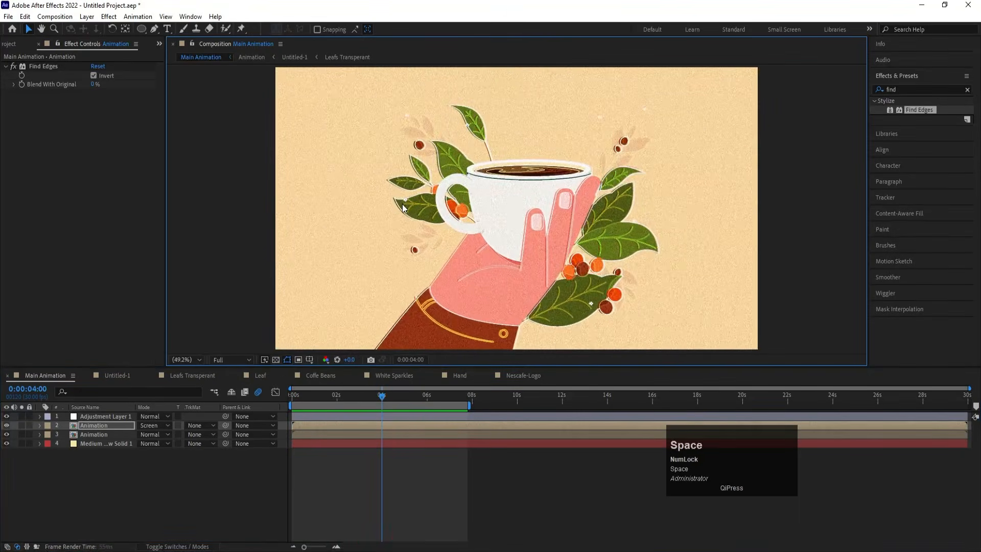